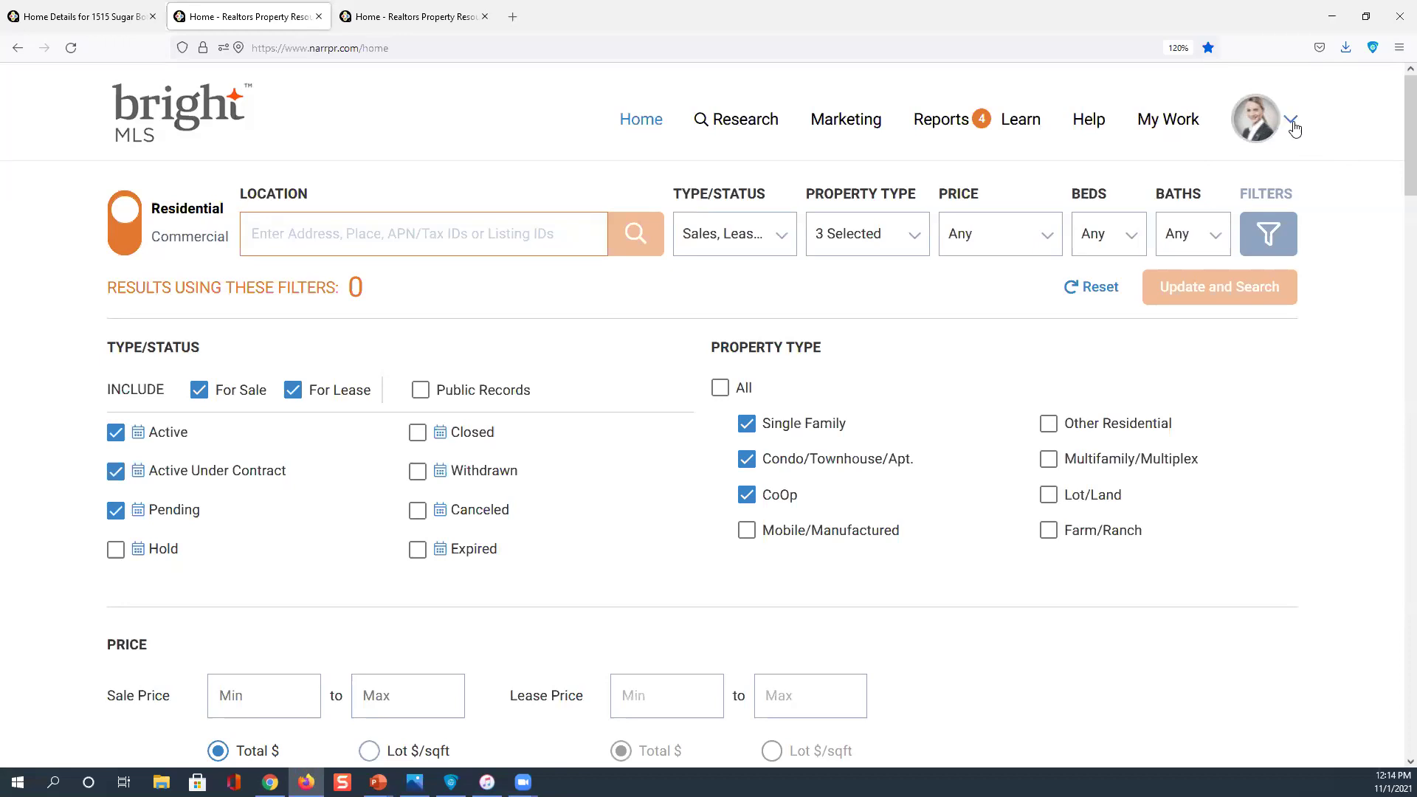
Go to the agent's Profile page and review the headshot, Metro Realty logo, contact and MLS details
click(1290, 122)
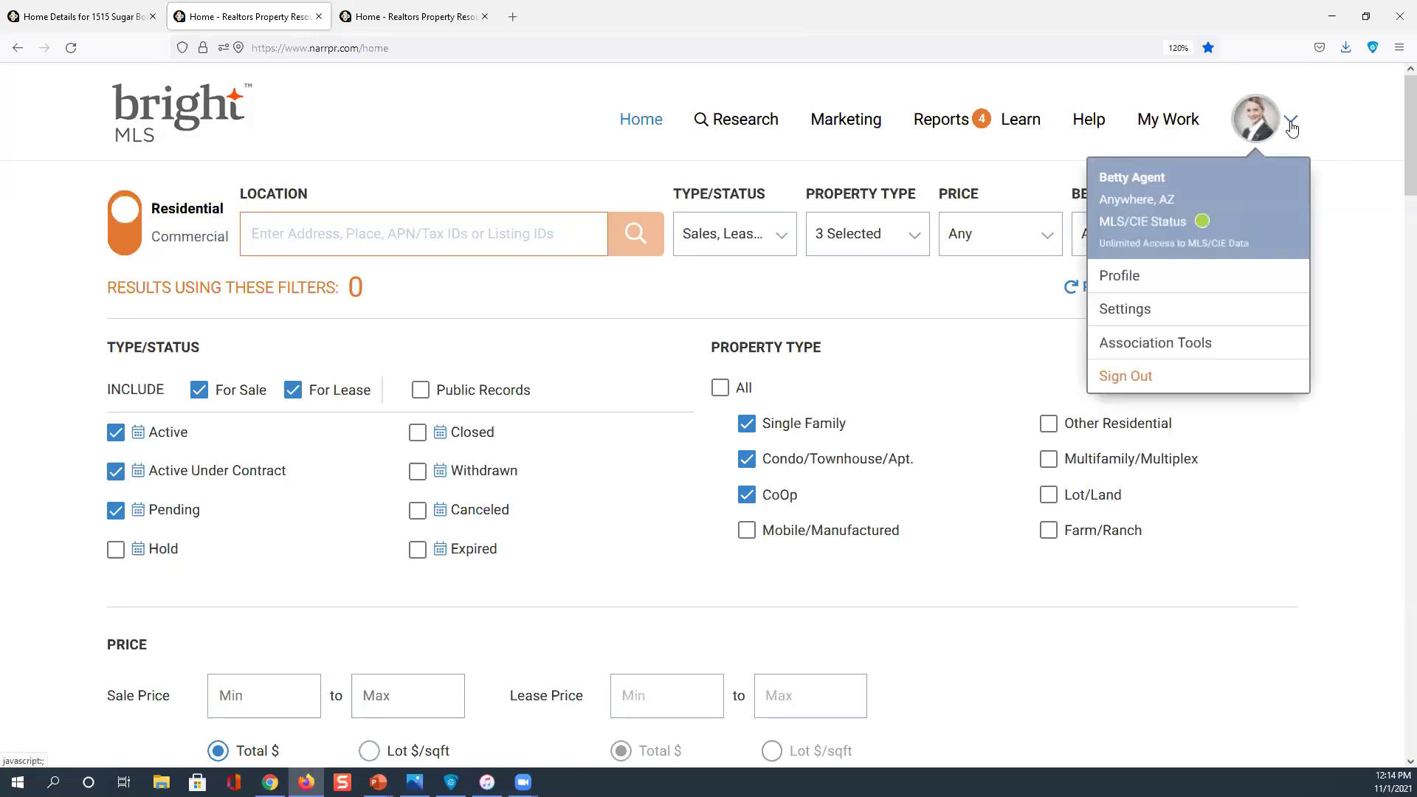
click(1128, 280)
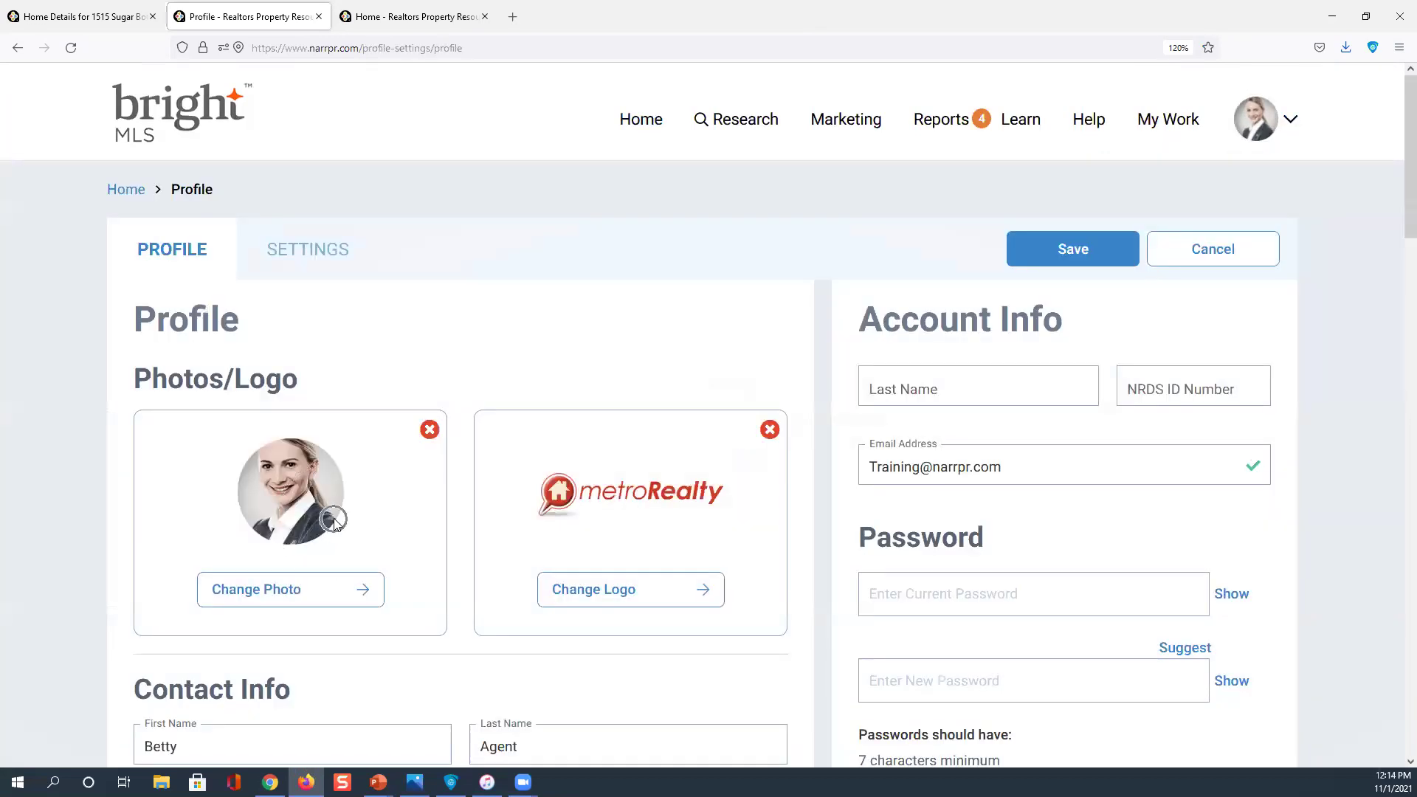
click(631, 506)
scroll(632, 505, down, 7)
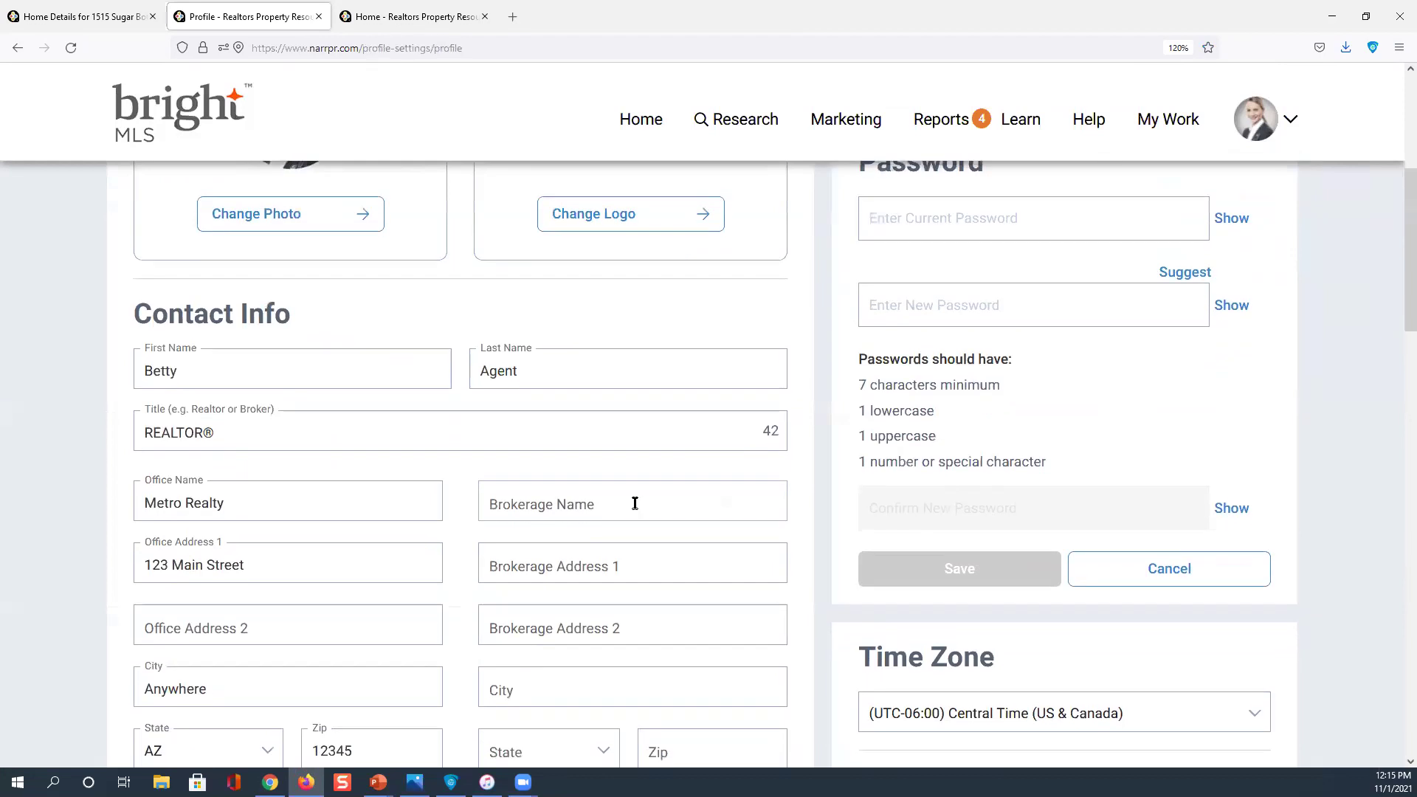
scroll(633, 505, down, 7)
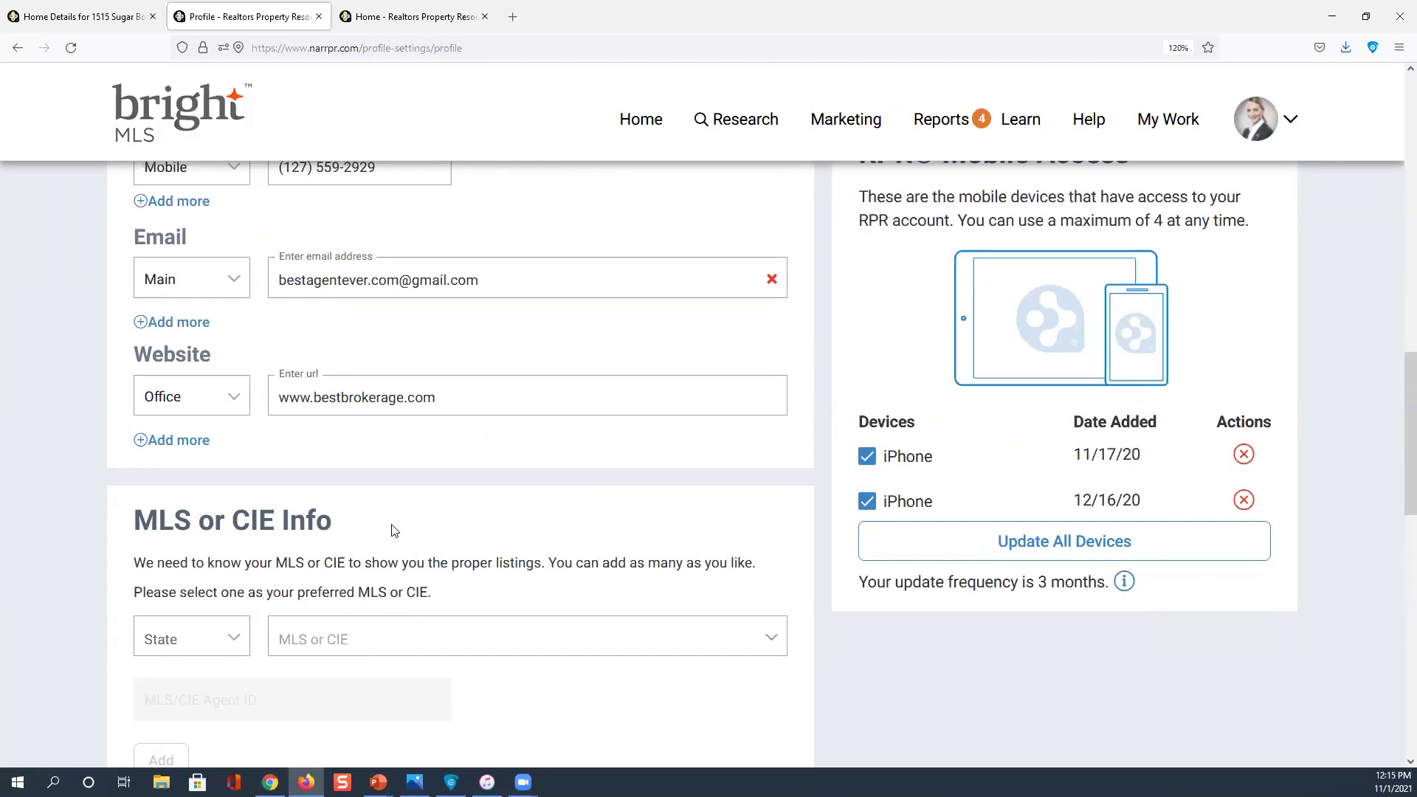
click(303, 642)
scroll(302, 644, up, 1)
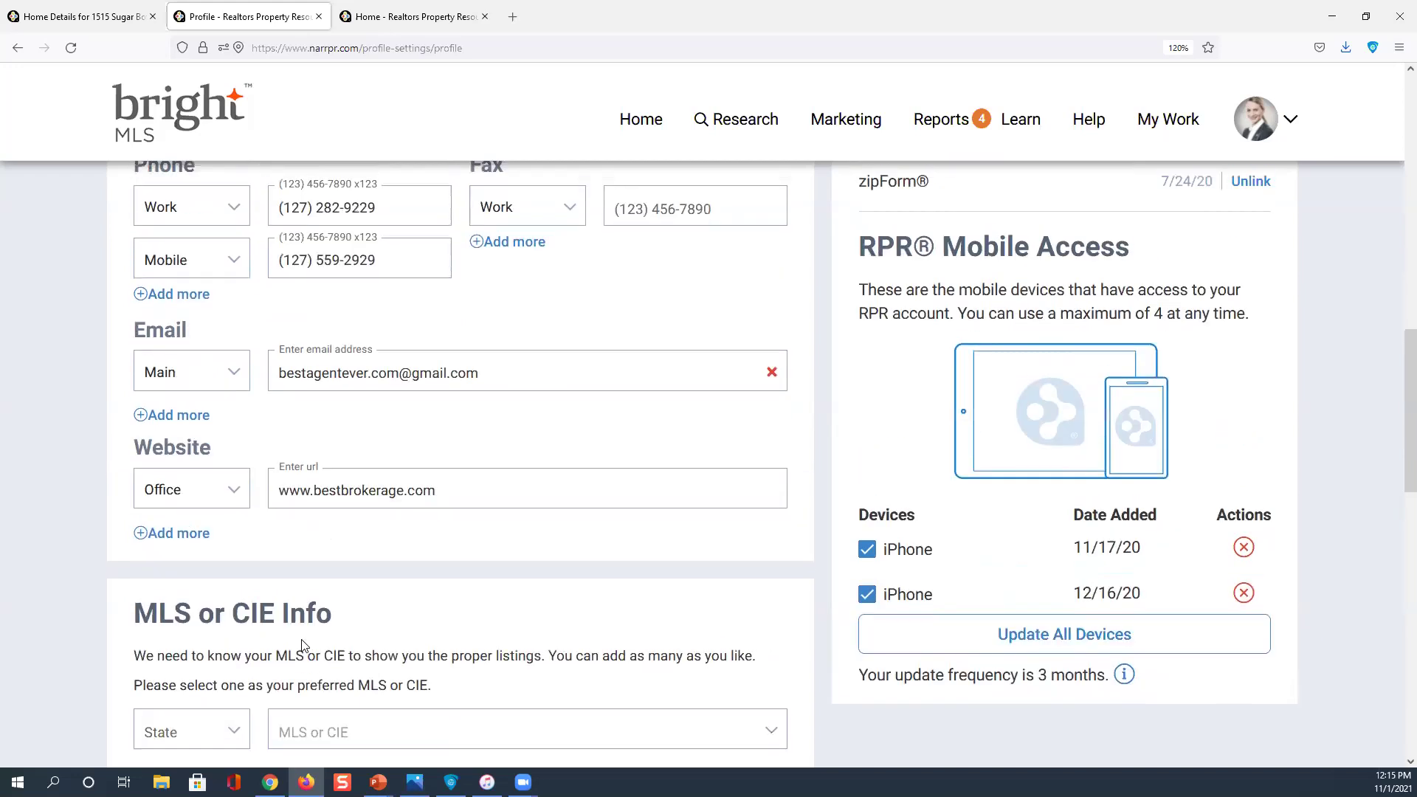
scroll(303, 644, up, 10)
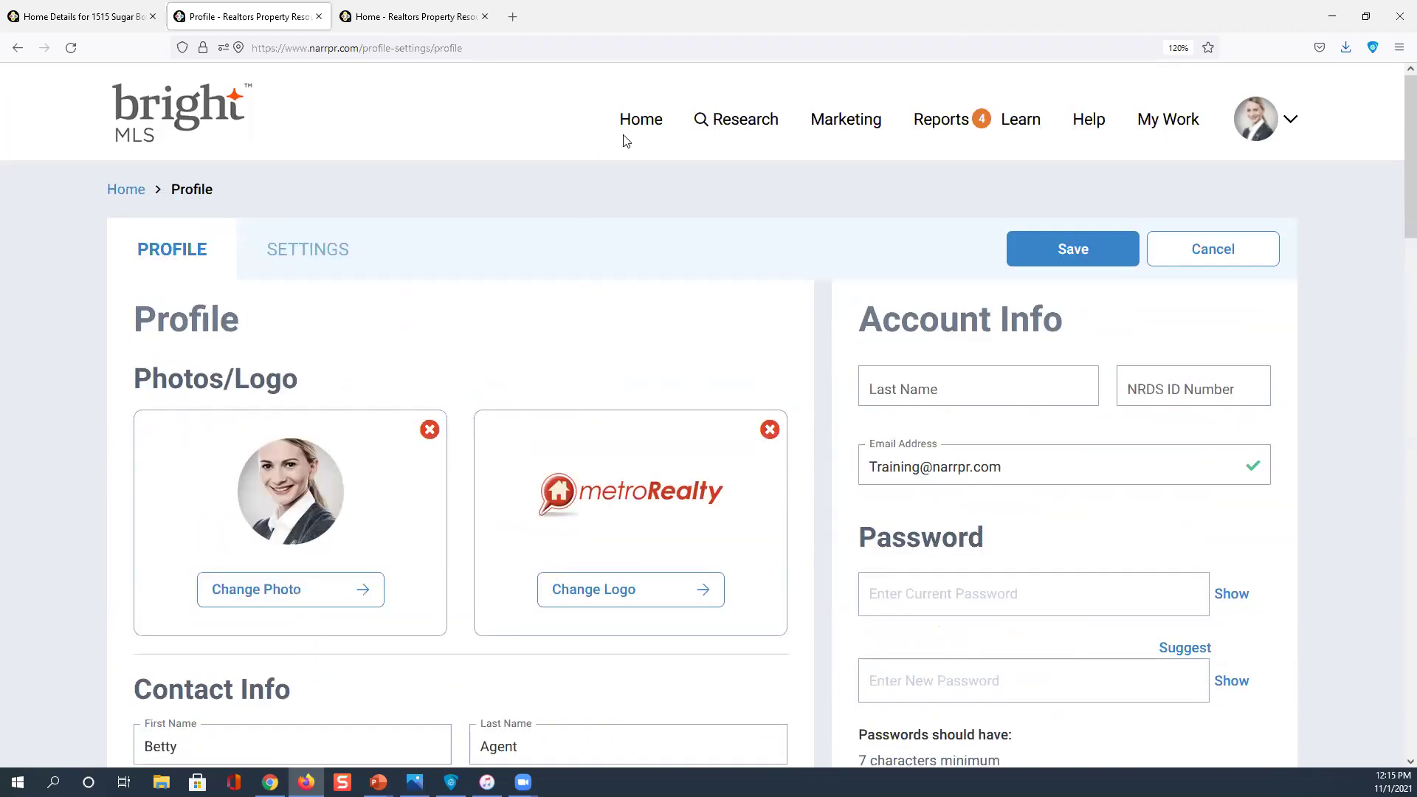
Return Home, review the Chalfont and Omaha market cards, then reach market-area settings via ADD
click(639, 124)
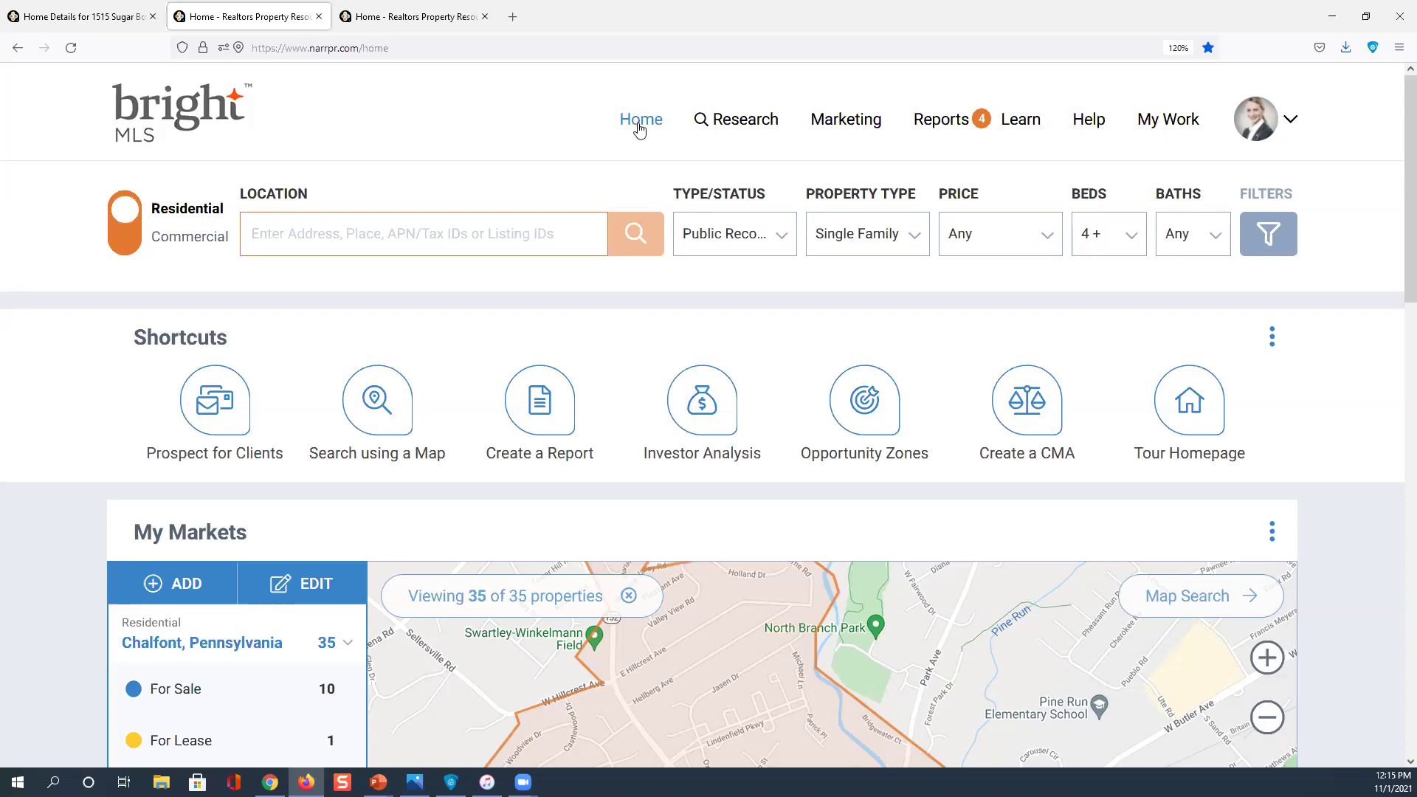
scroll(647, 195, down, 2)
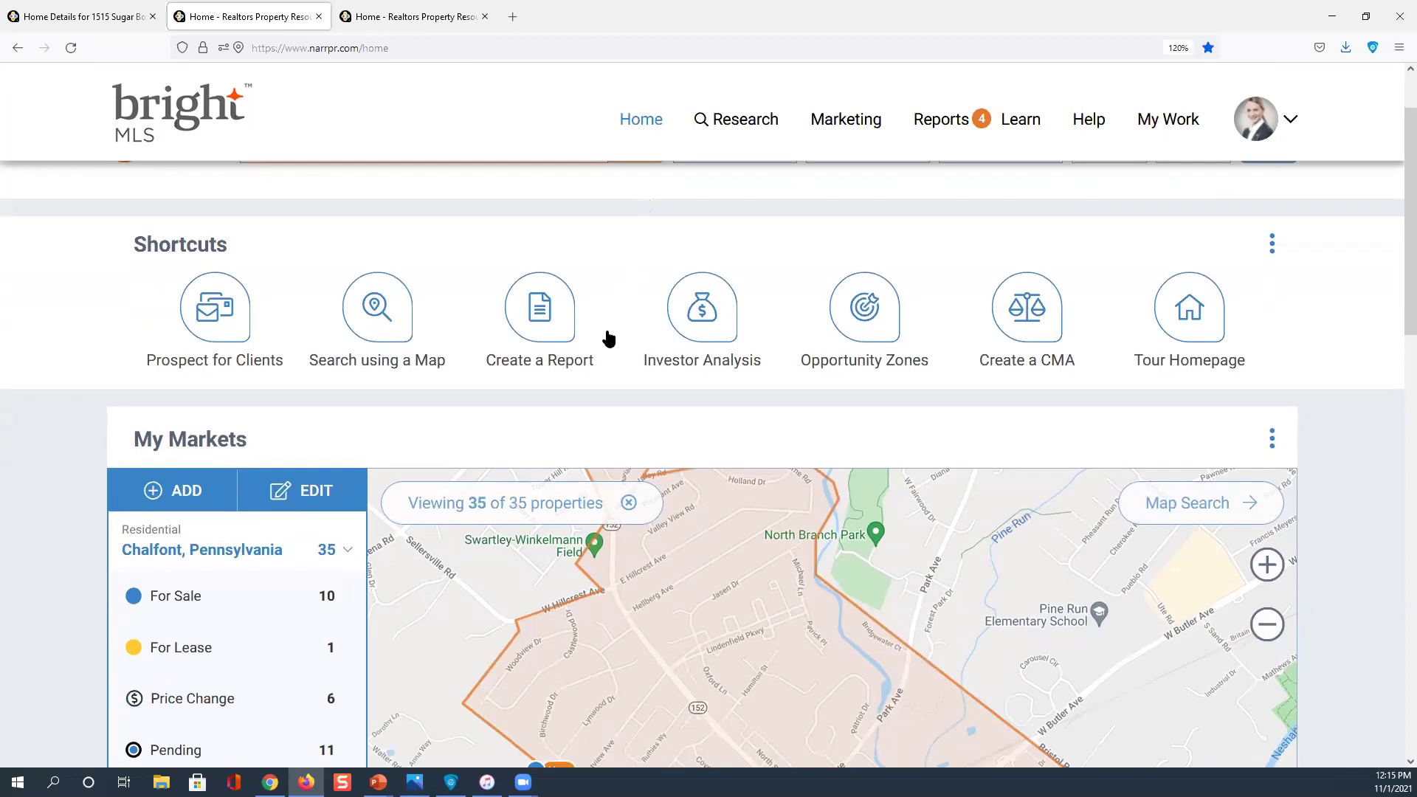
scroll(591, 368, down, 4)
click(199, 259)
scroll(204, 268, down, 2)
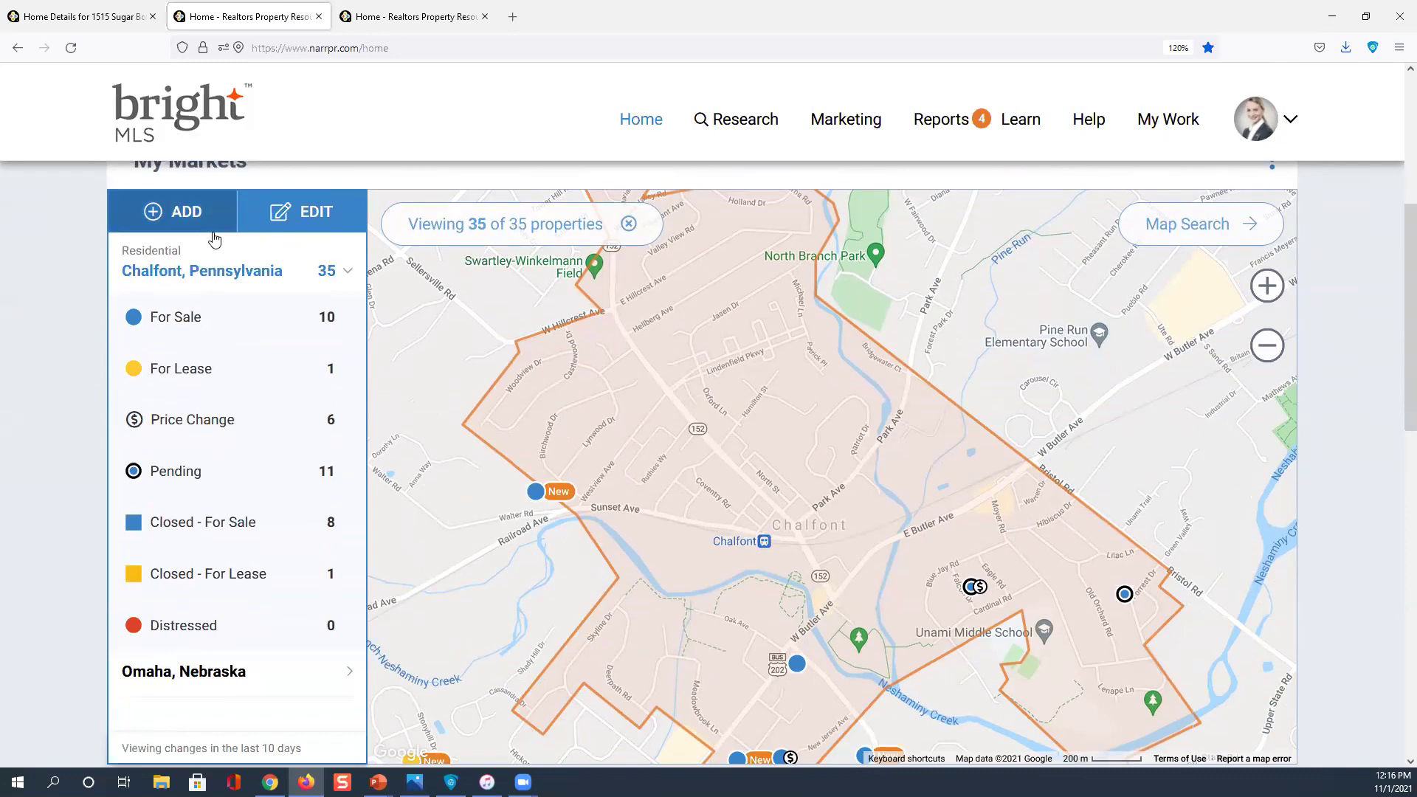
scroll(212, 237, up, 2)
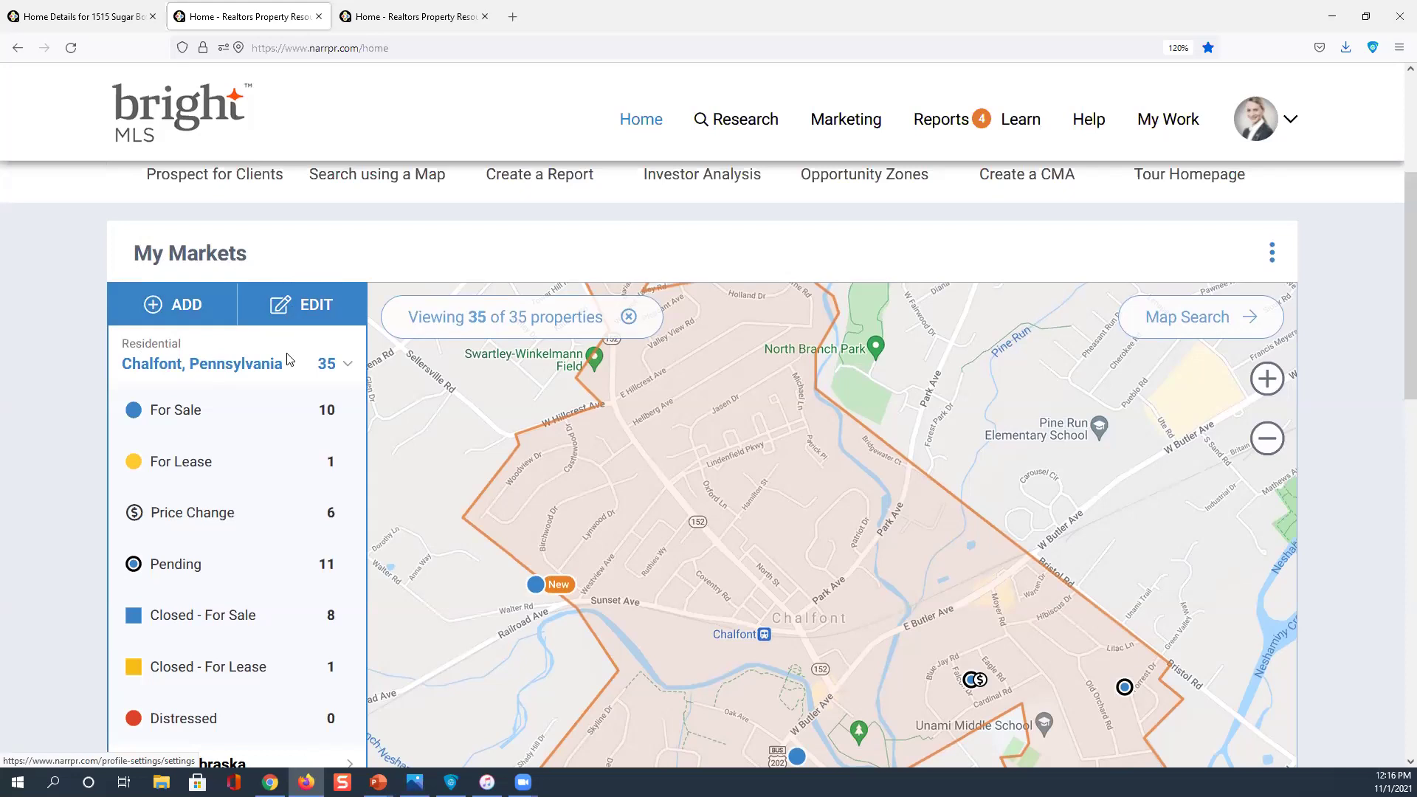
scroll(243, 317, down, 2)
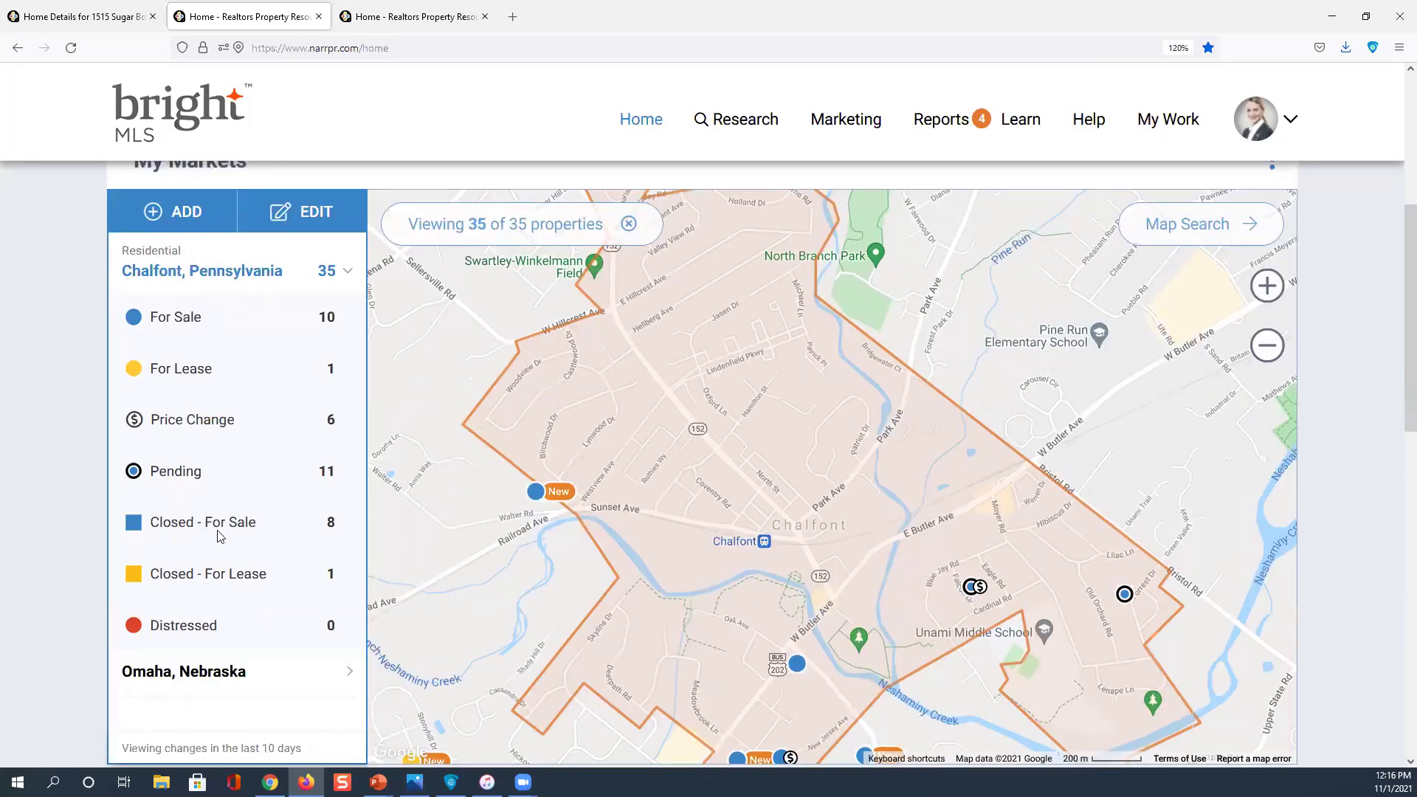
click(201, 675)
scroll(369, 480, up, 2)
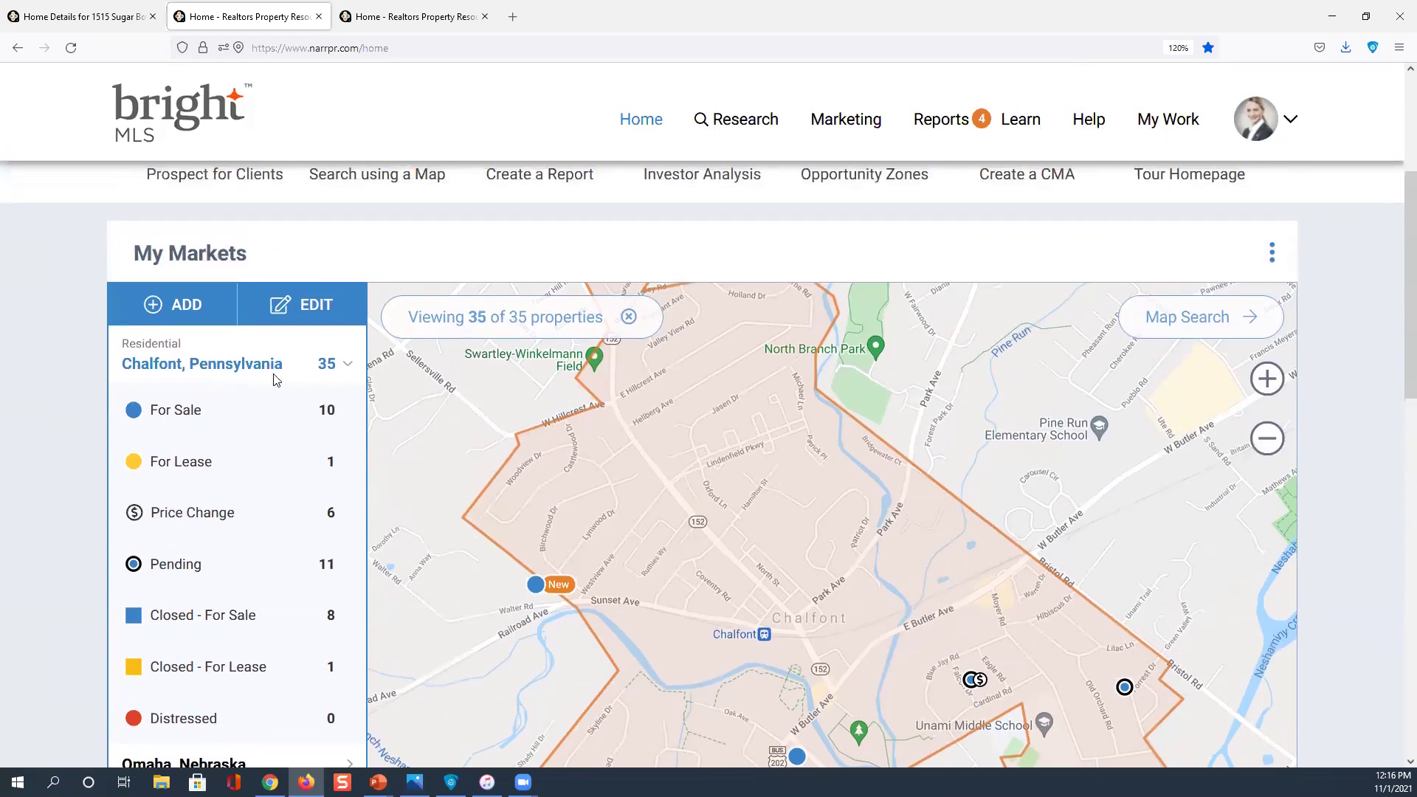
click(184, 302)
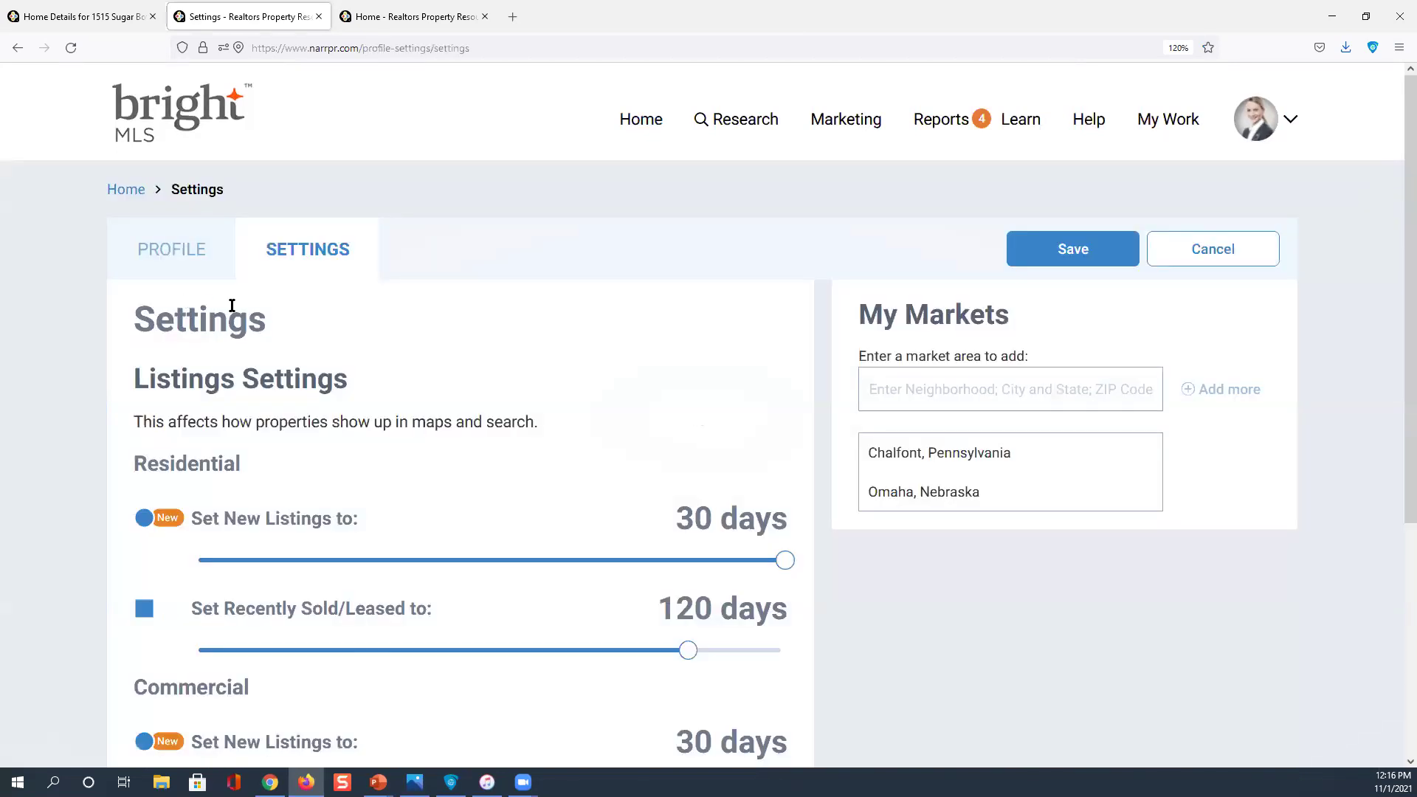
Save the Chalfont, Pennsylvania and Omaha, Nebraska market settings, dismiss the confirmation, and return Home
click(897, 379)
mouse_move(938, 453)
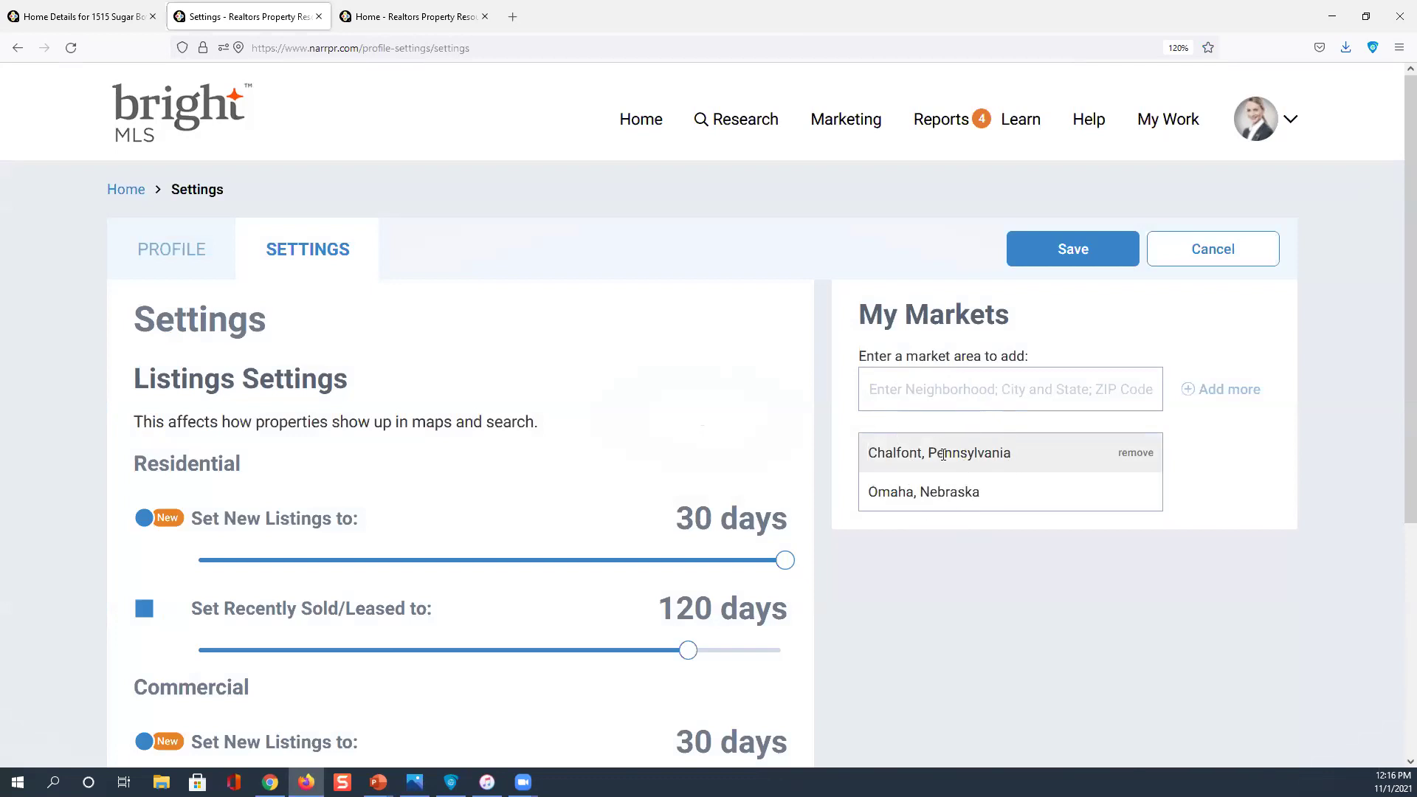
click(1082, 247)
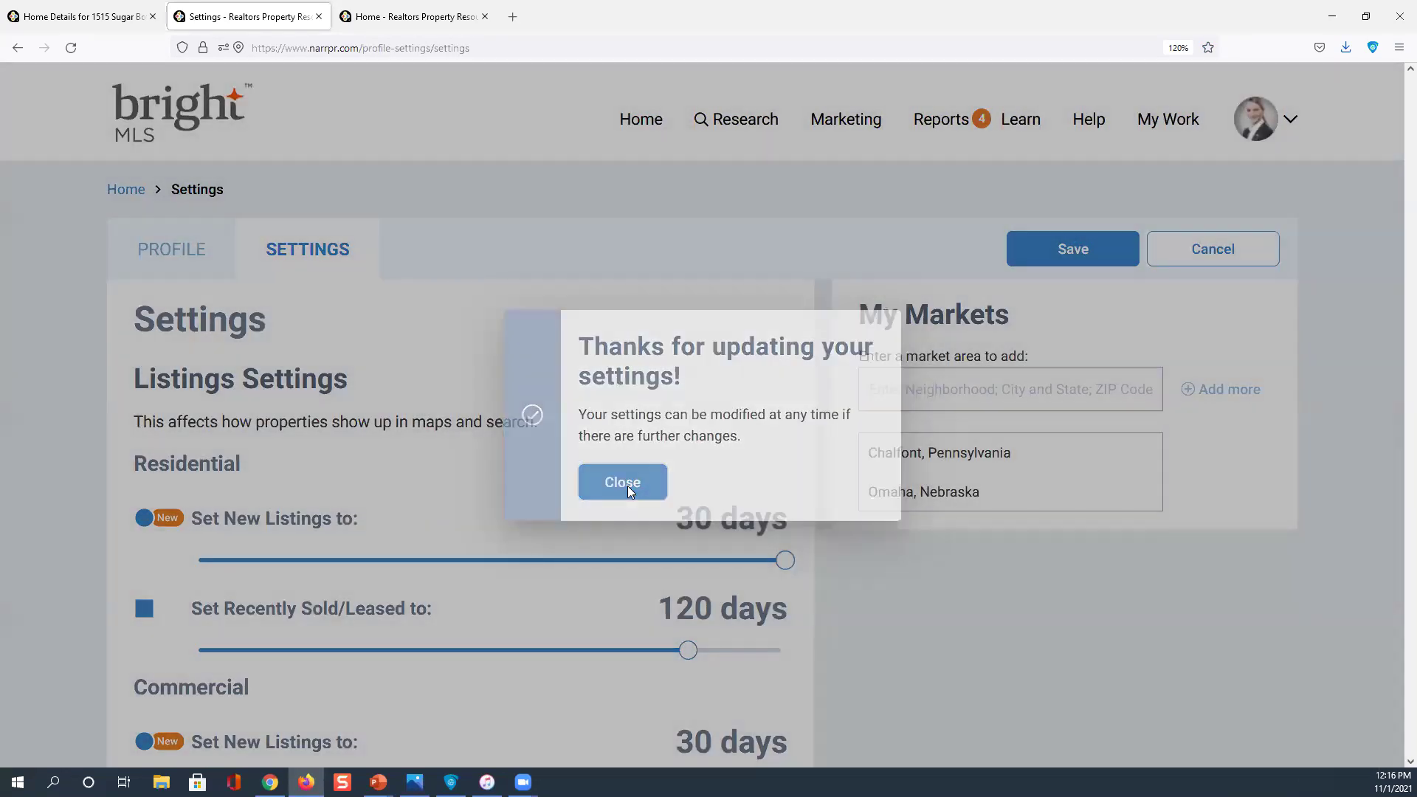
click(627, 485)
click(643, 127)
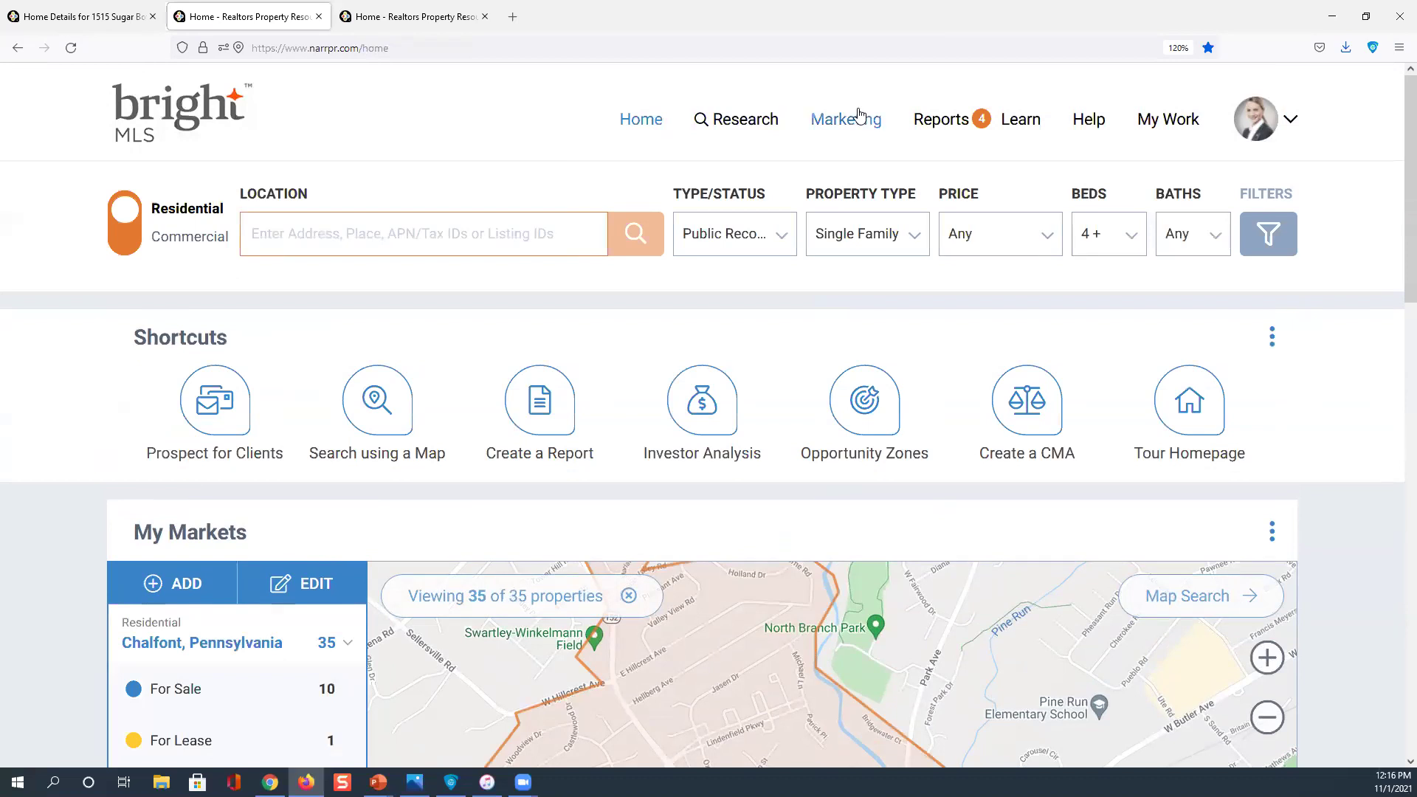
Show the Research menu listing Property, Map, Neighborhood, School and Market Activity searches
click(950, 128)
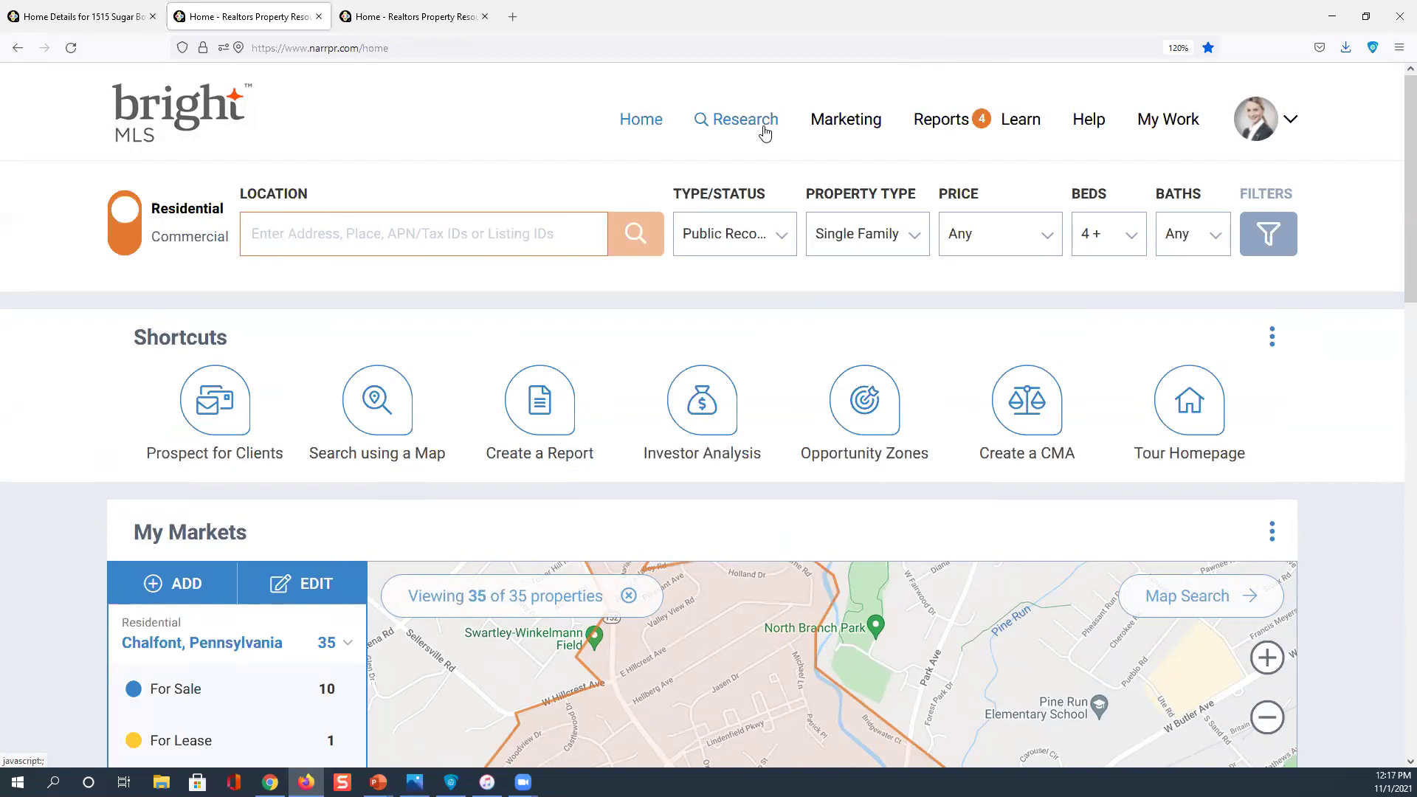
click(764, 131)
click(764, 132)
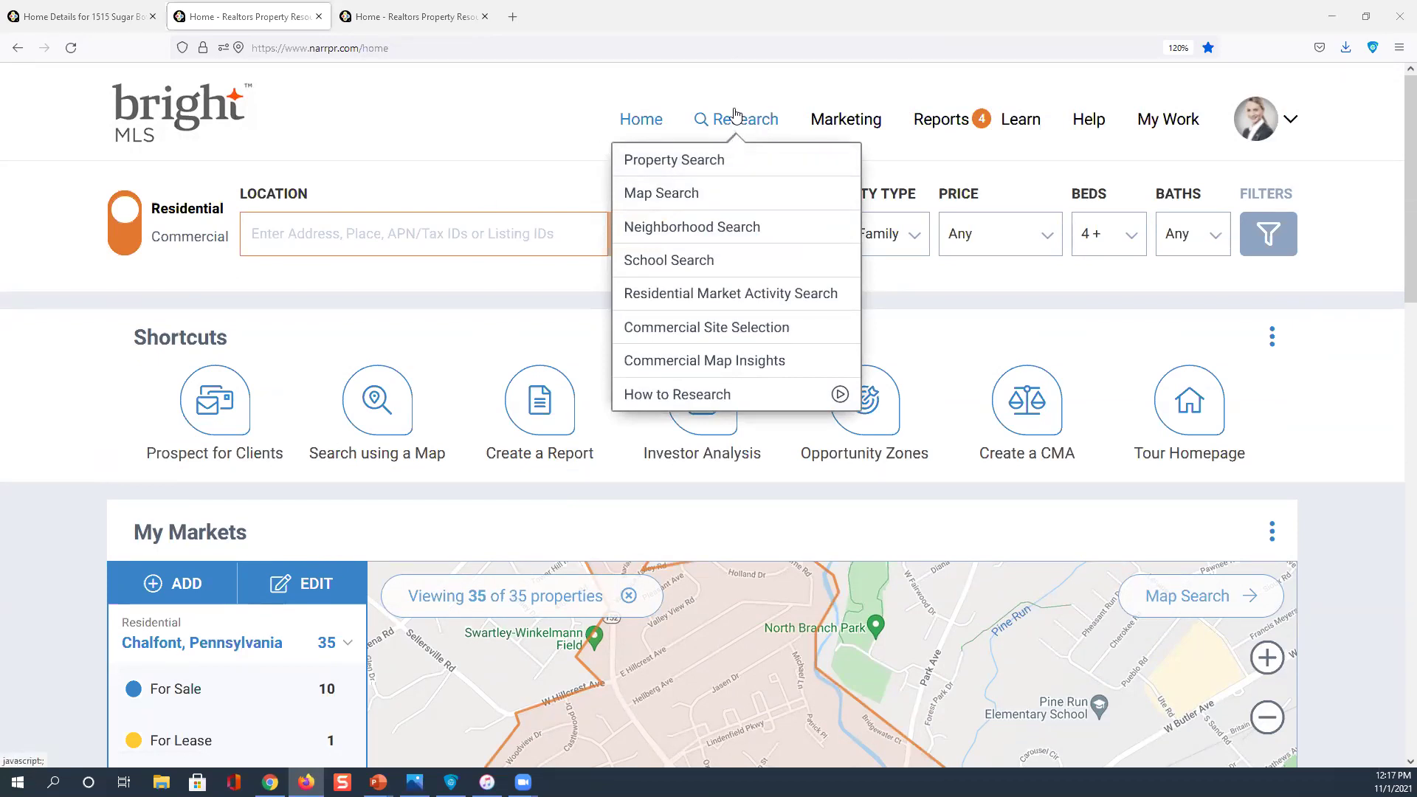
Run a Neighborhood Search for 'bucks county', choosing Bucks County, Pennsylvania, to see its $415,300 median value
click(751, 127)
click(735, 229)
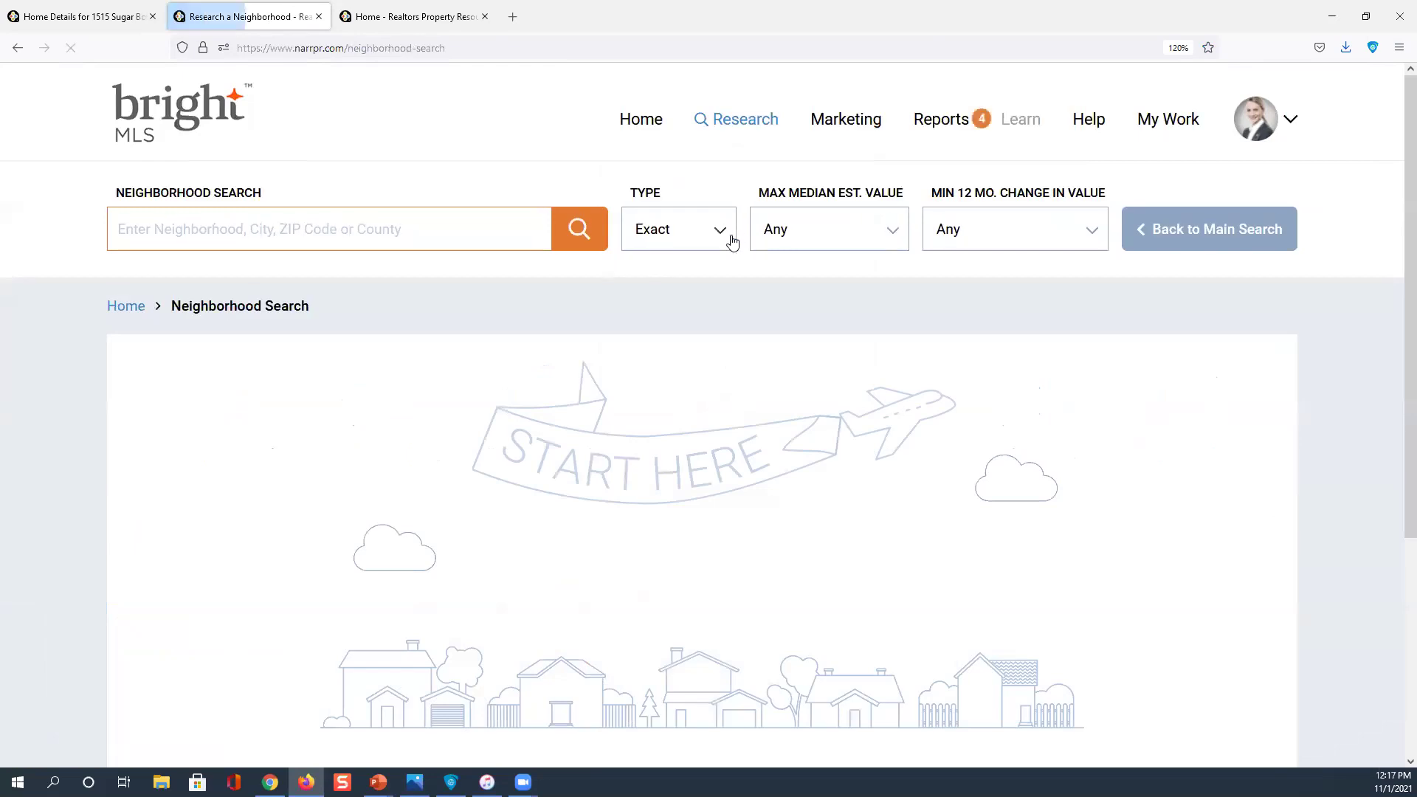
click(187, 226)
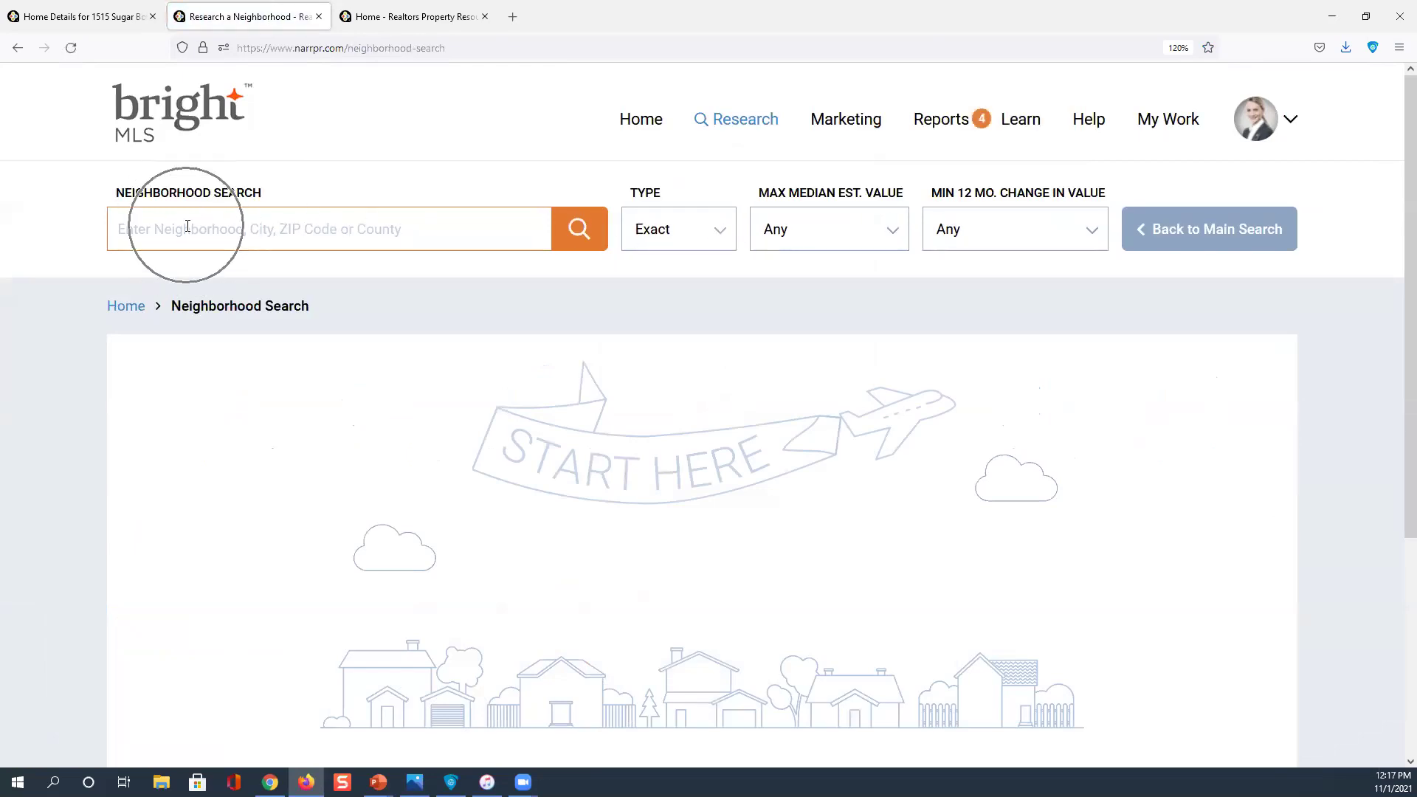
text(bu)
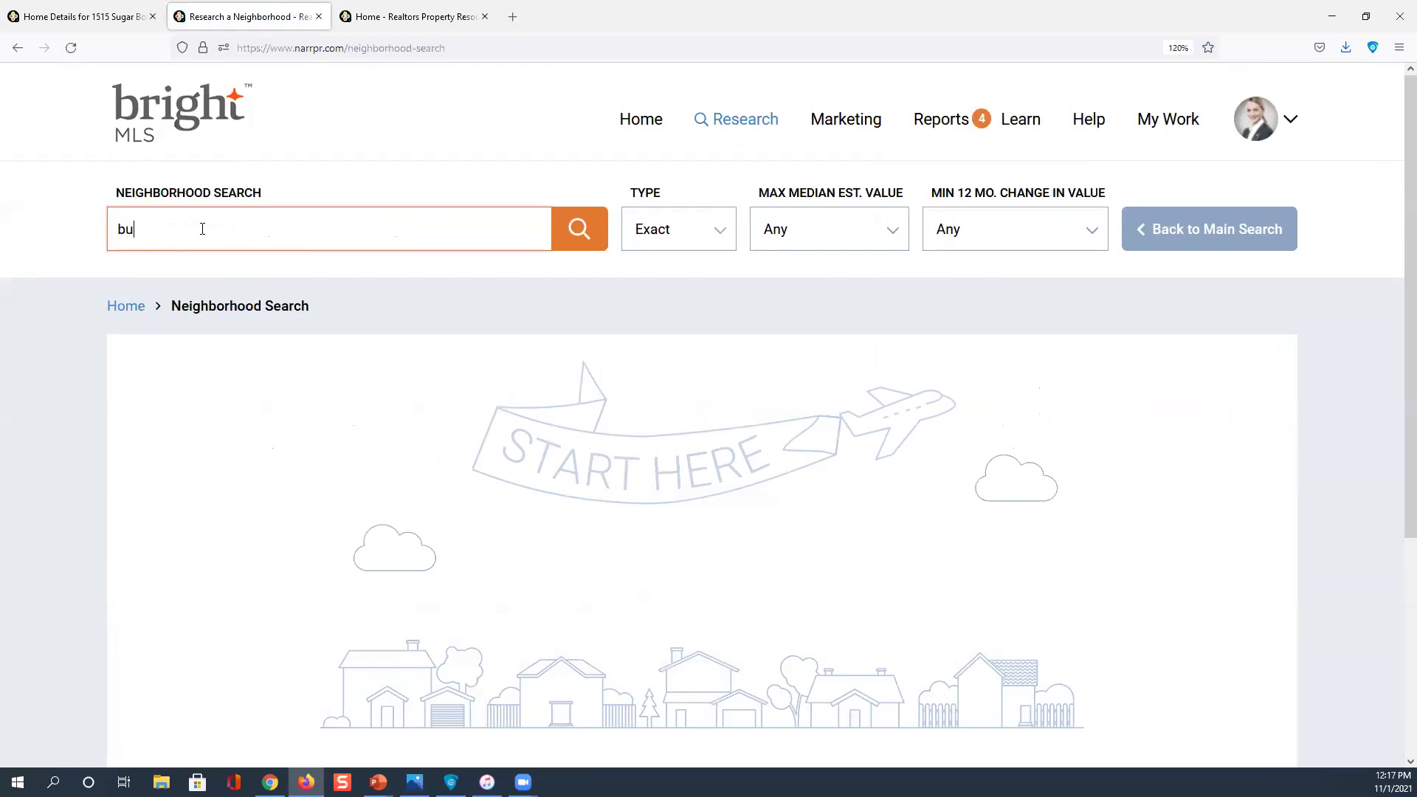
text(cks county)
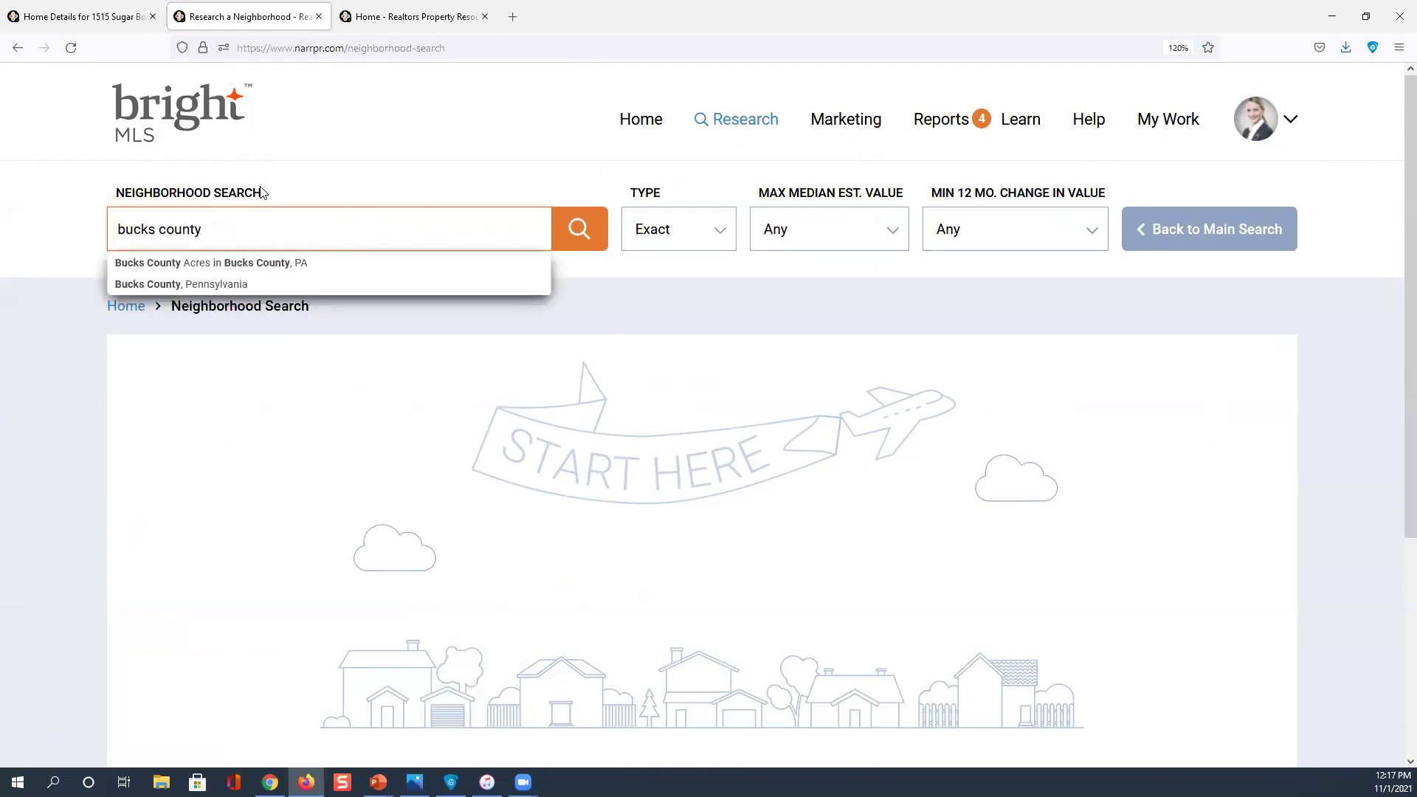
click(217, 286)
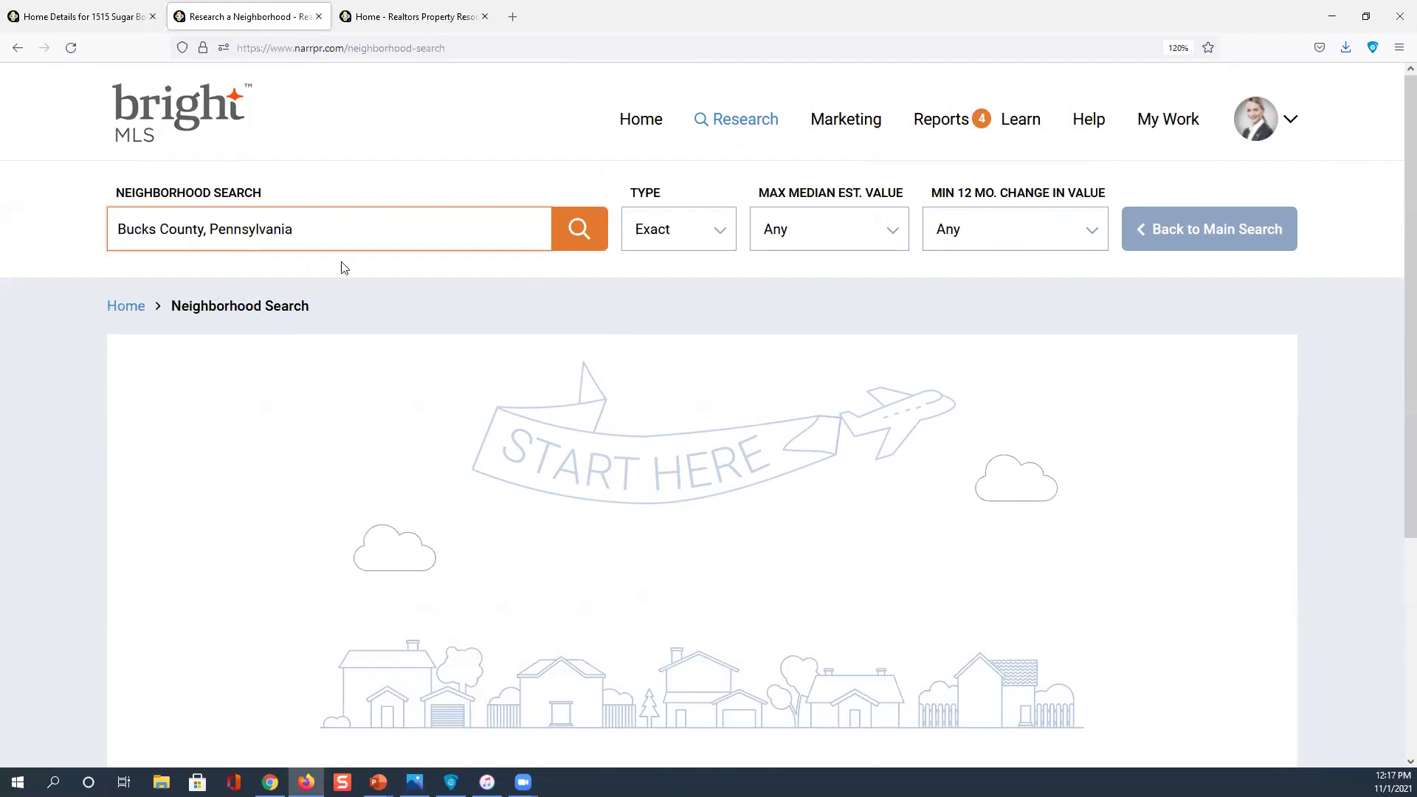
click(585, 229)
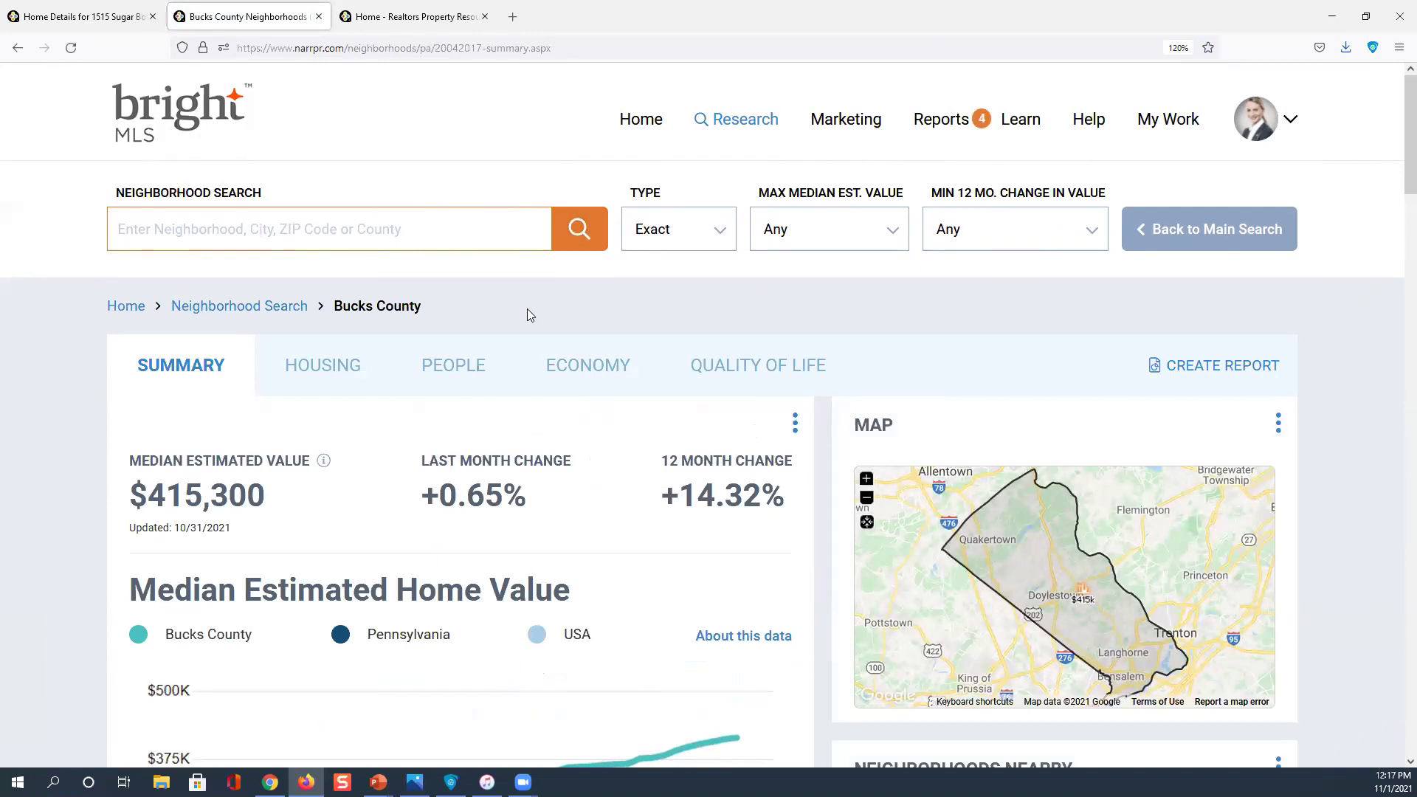
Browse the Bucks County summary and check the Apr '18 median value on the home value chart
scroll(371, 415, down, 2)
click(206, 410)
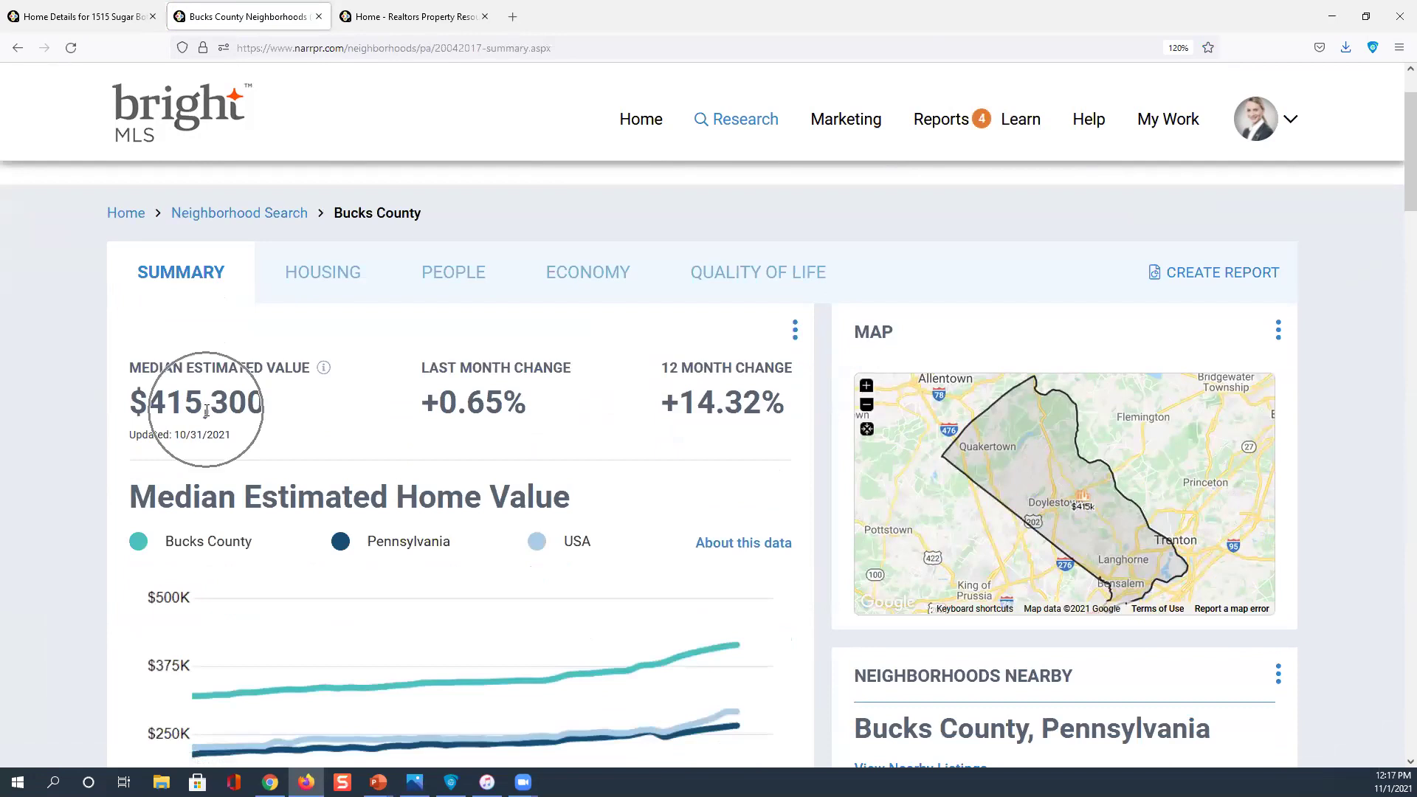
click(466, 399)
click(727, 393)
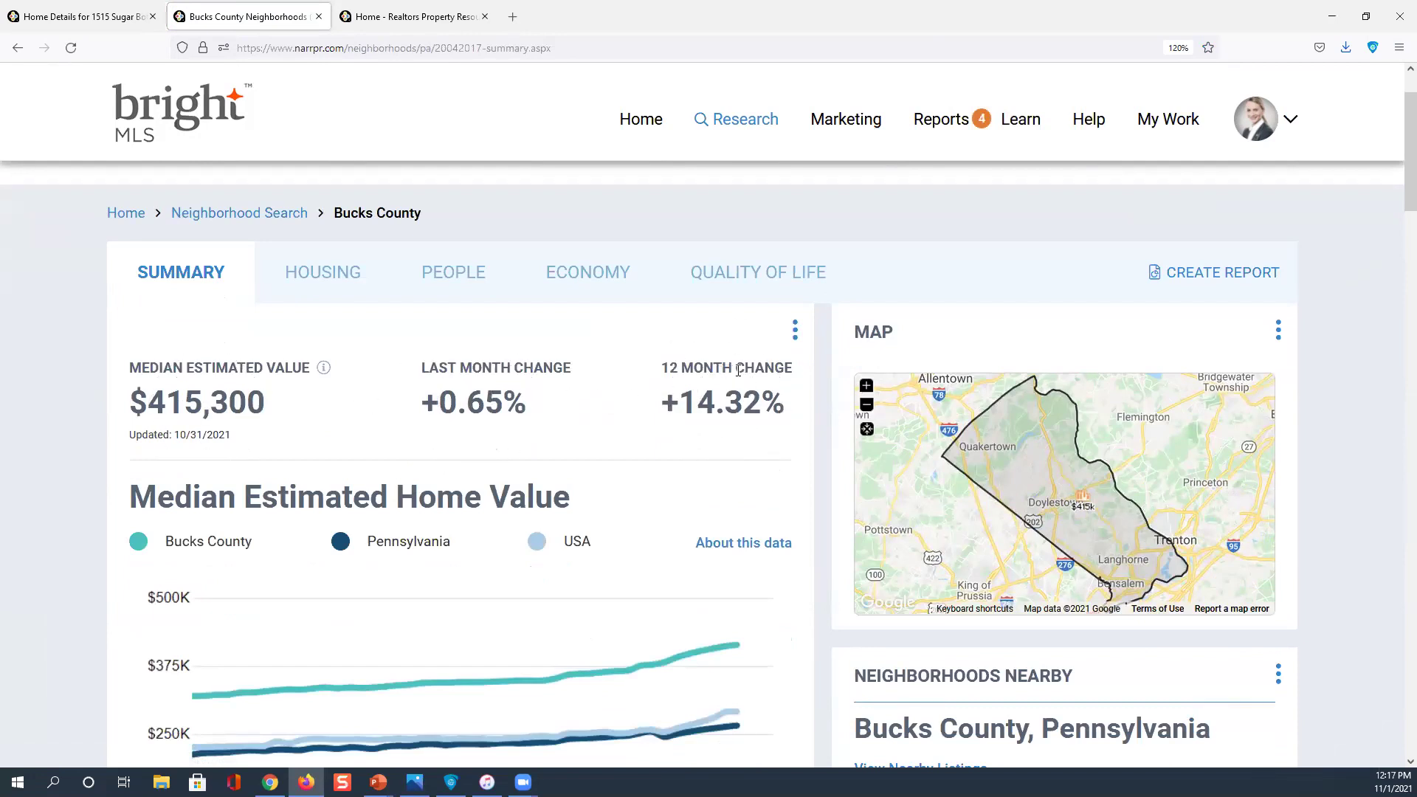
click(1076, 502)
scroll(1077, 504, down, 2)
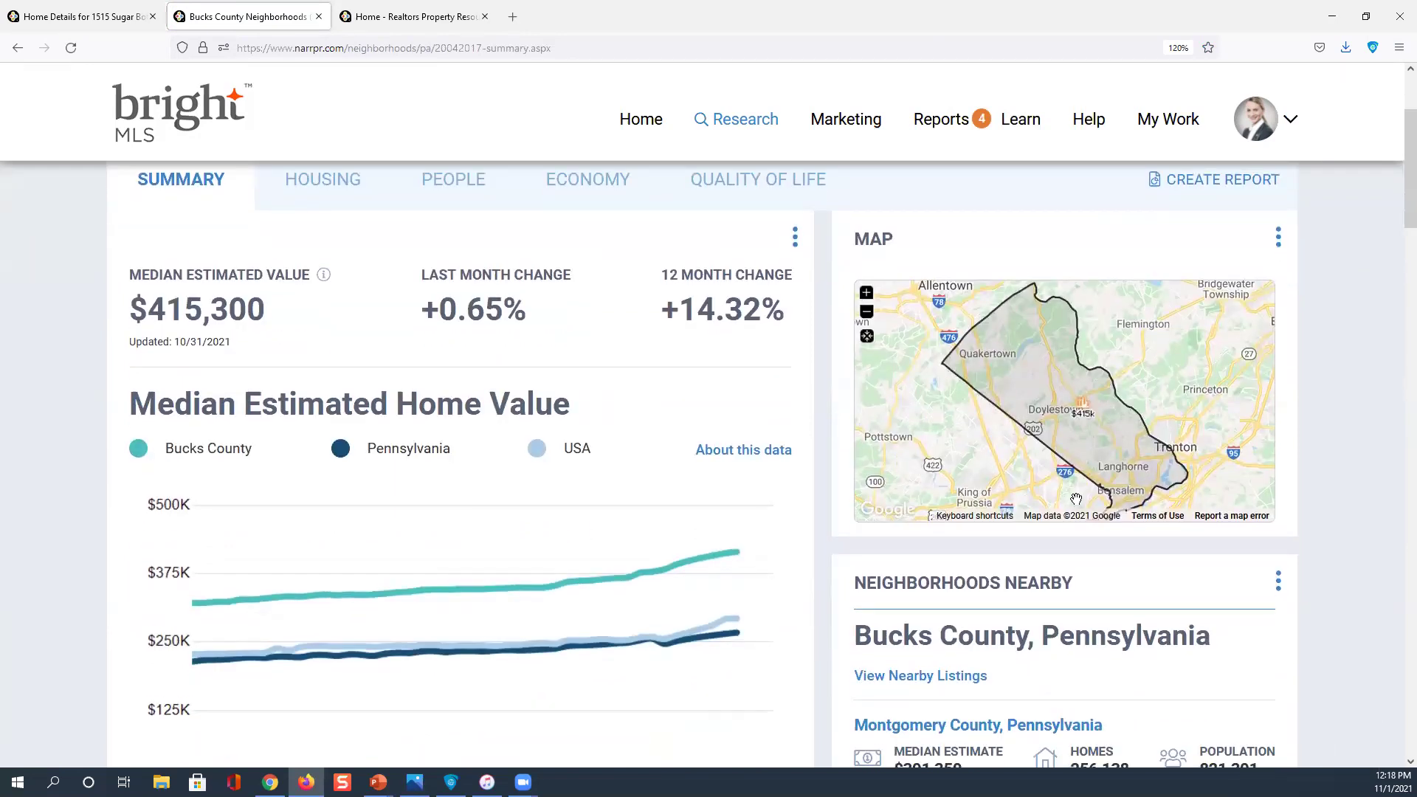
scroll(1077, 499, down, 2)
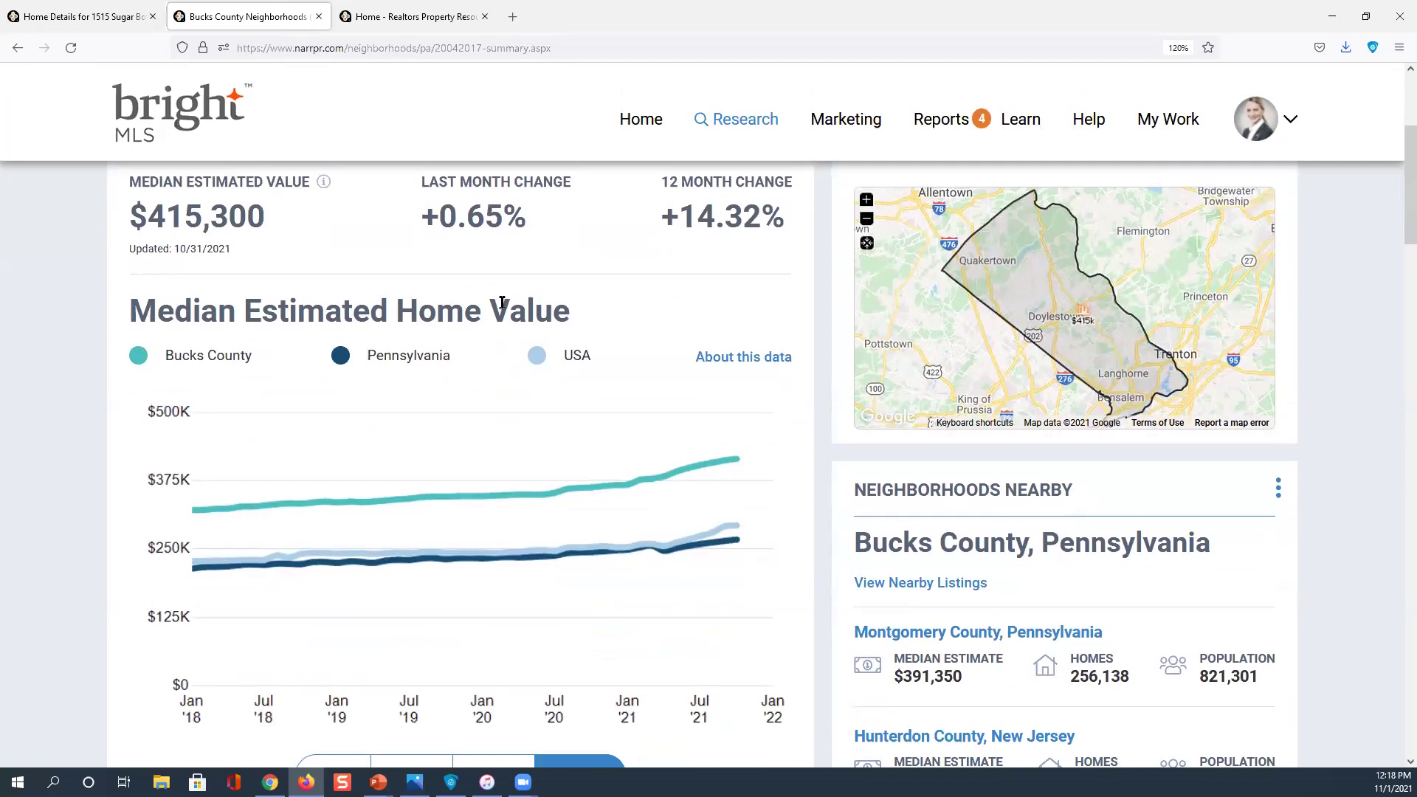
click(212, 382)
click(228, 509)
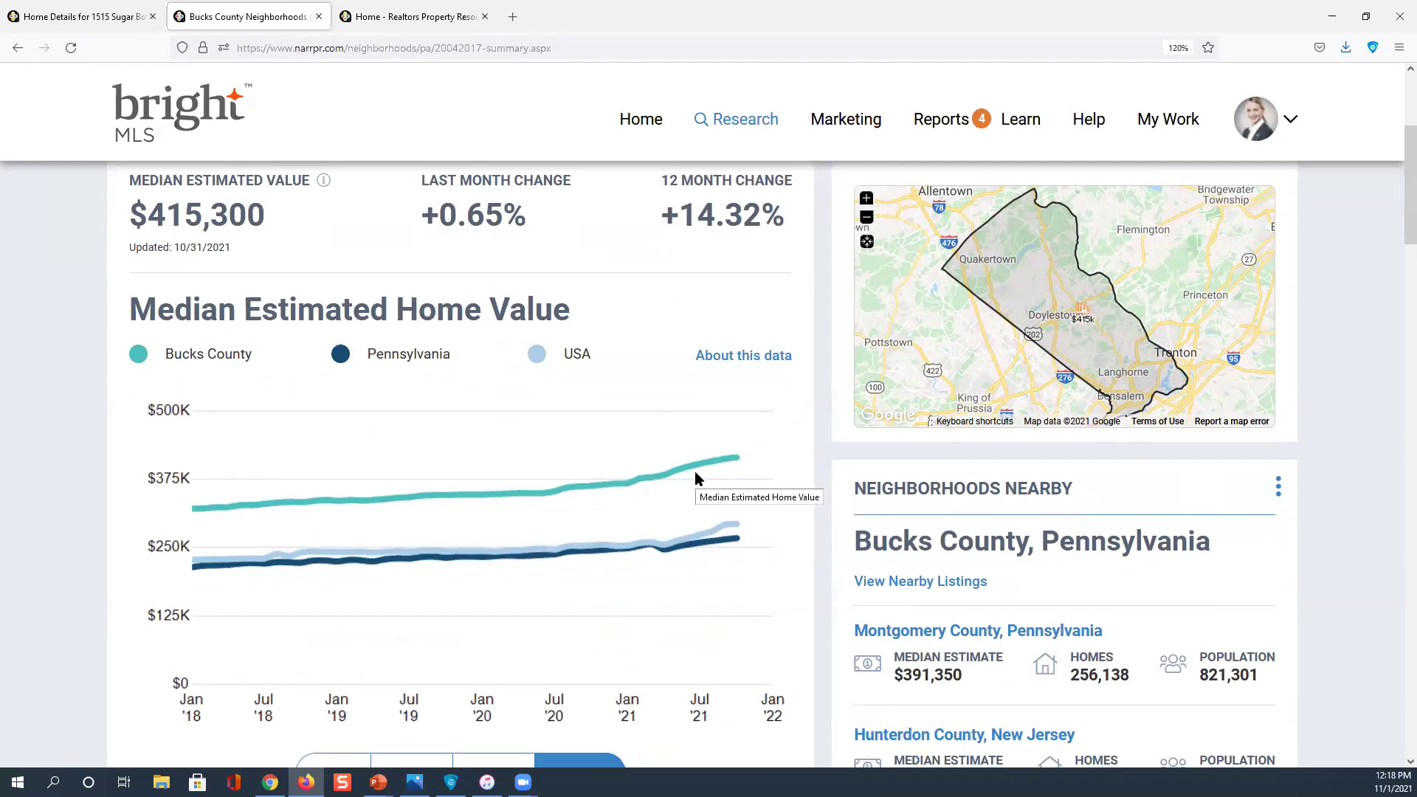
scroll(695, 477, down, 2)
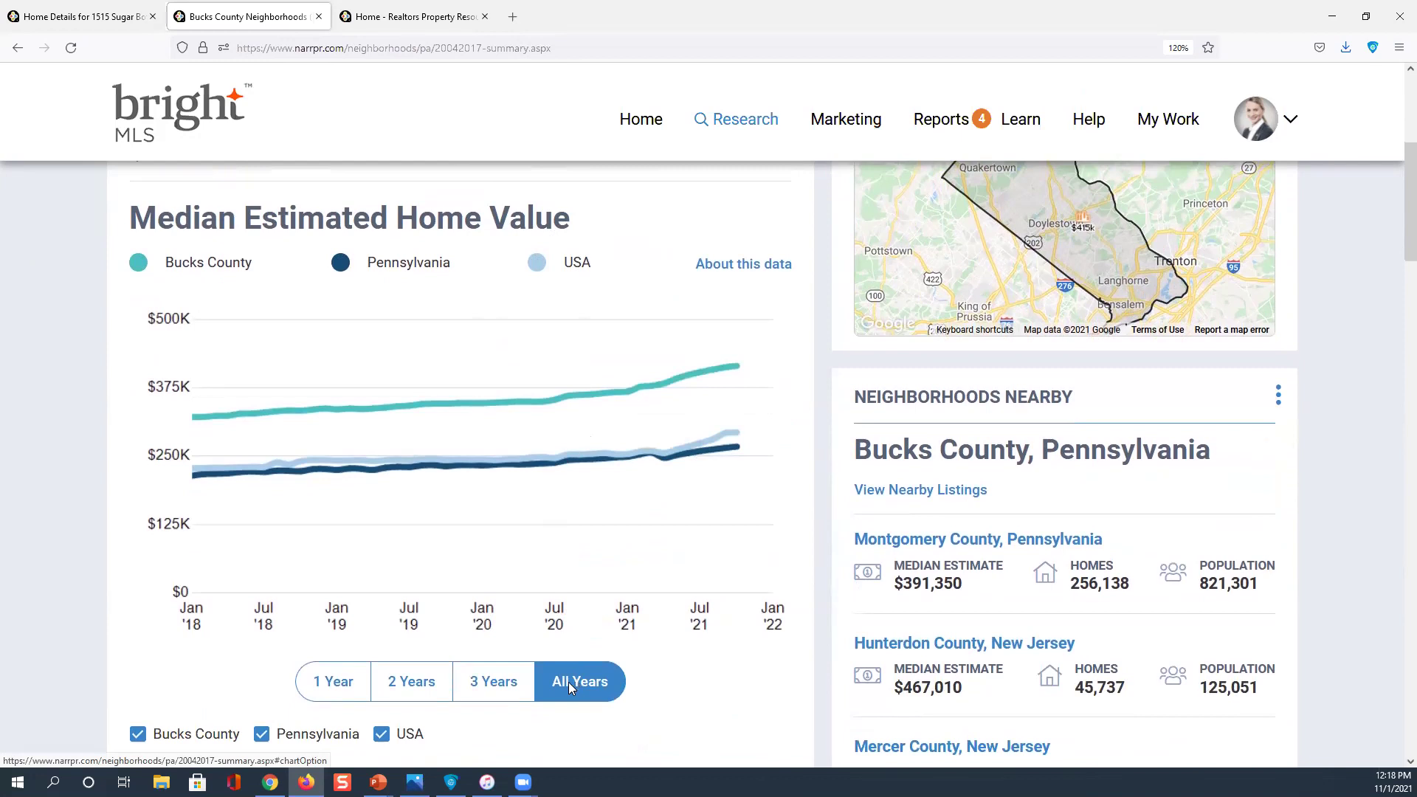
Switch the Median Estimated Home Value chart to 1 Year and read the Oct '21 value, $415,300
click(339, 683)
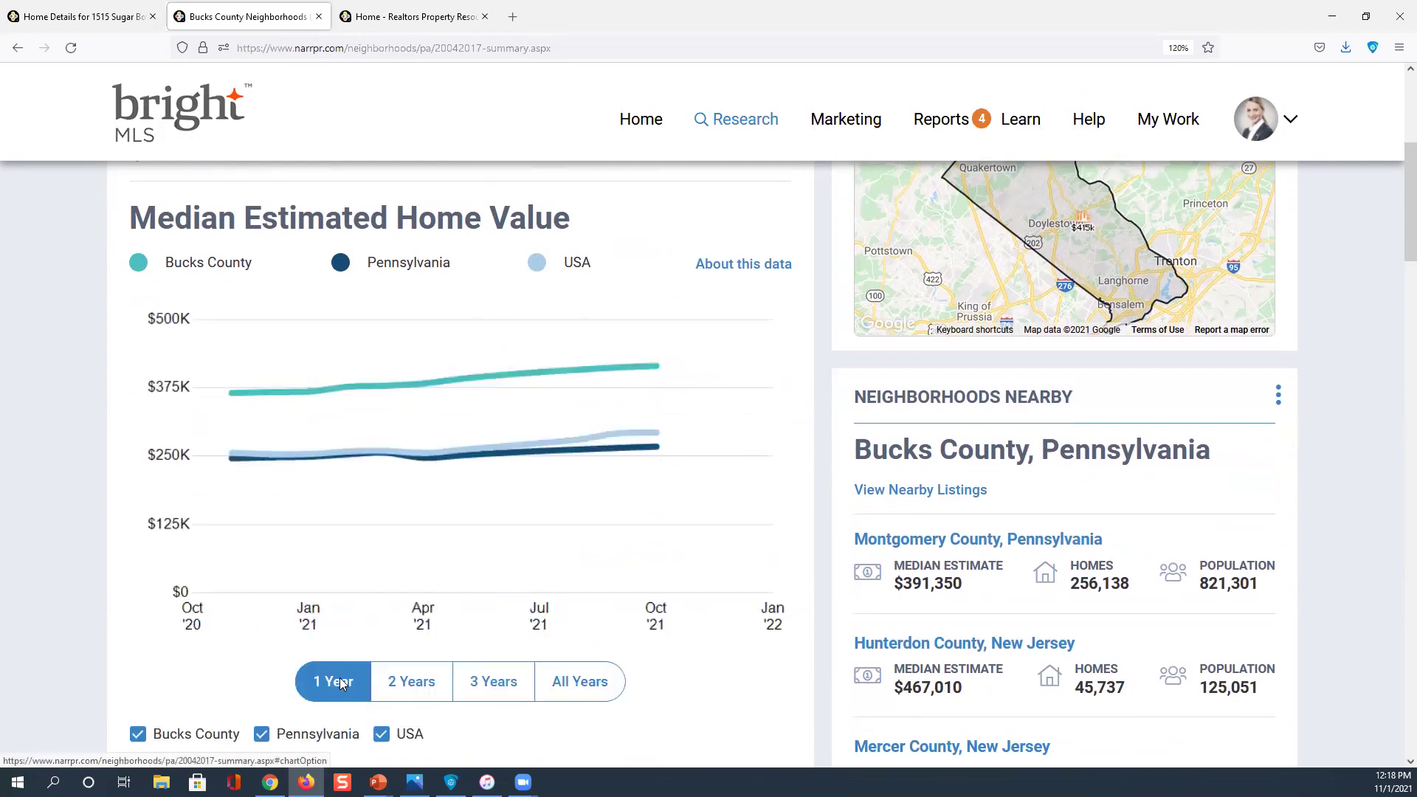
click(374, 420)
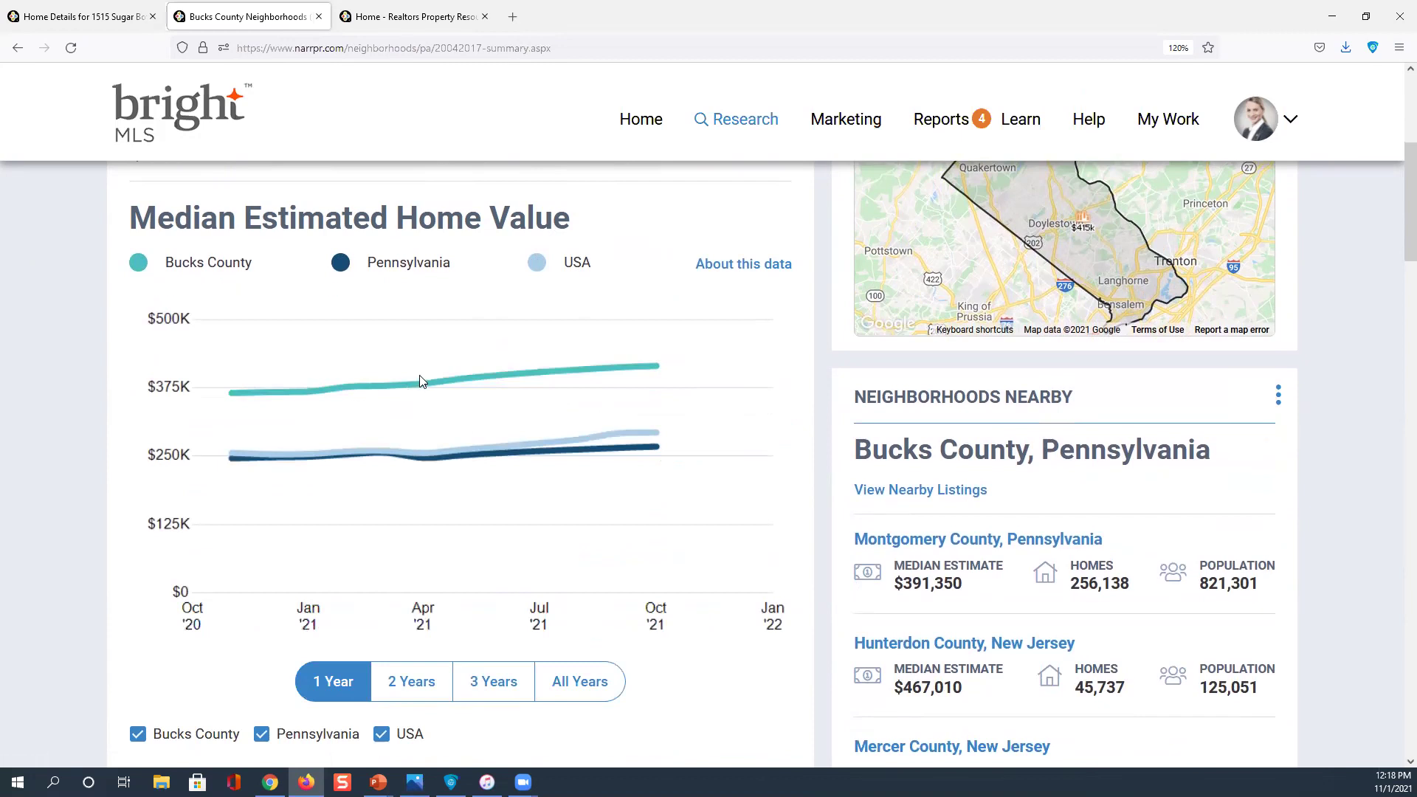
mouse_move(636, 372)
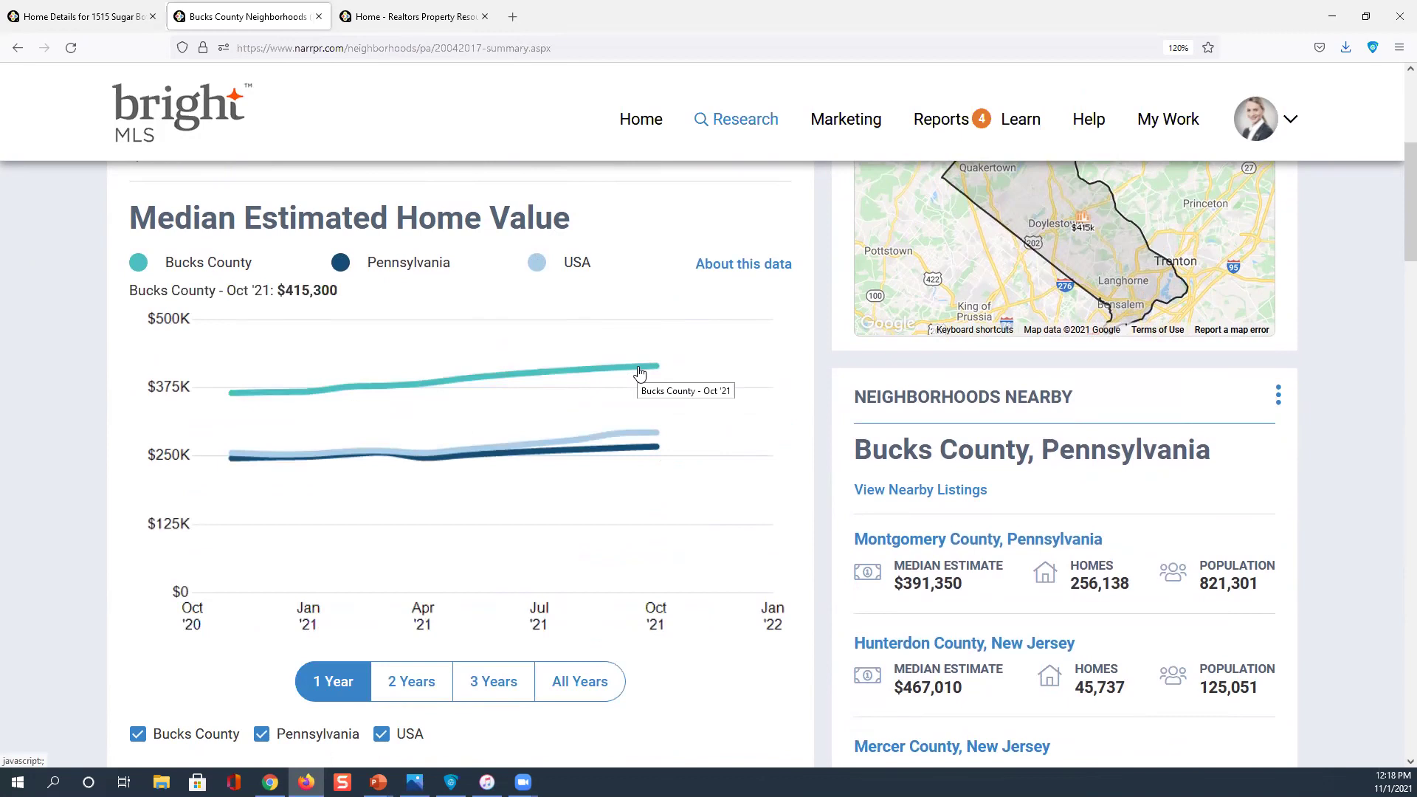
scroll(639, 373, down, 1)
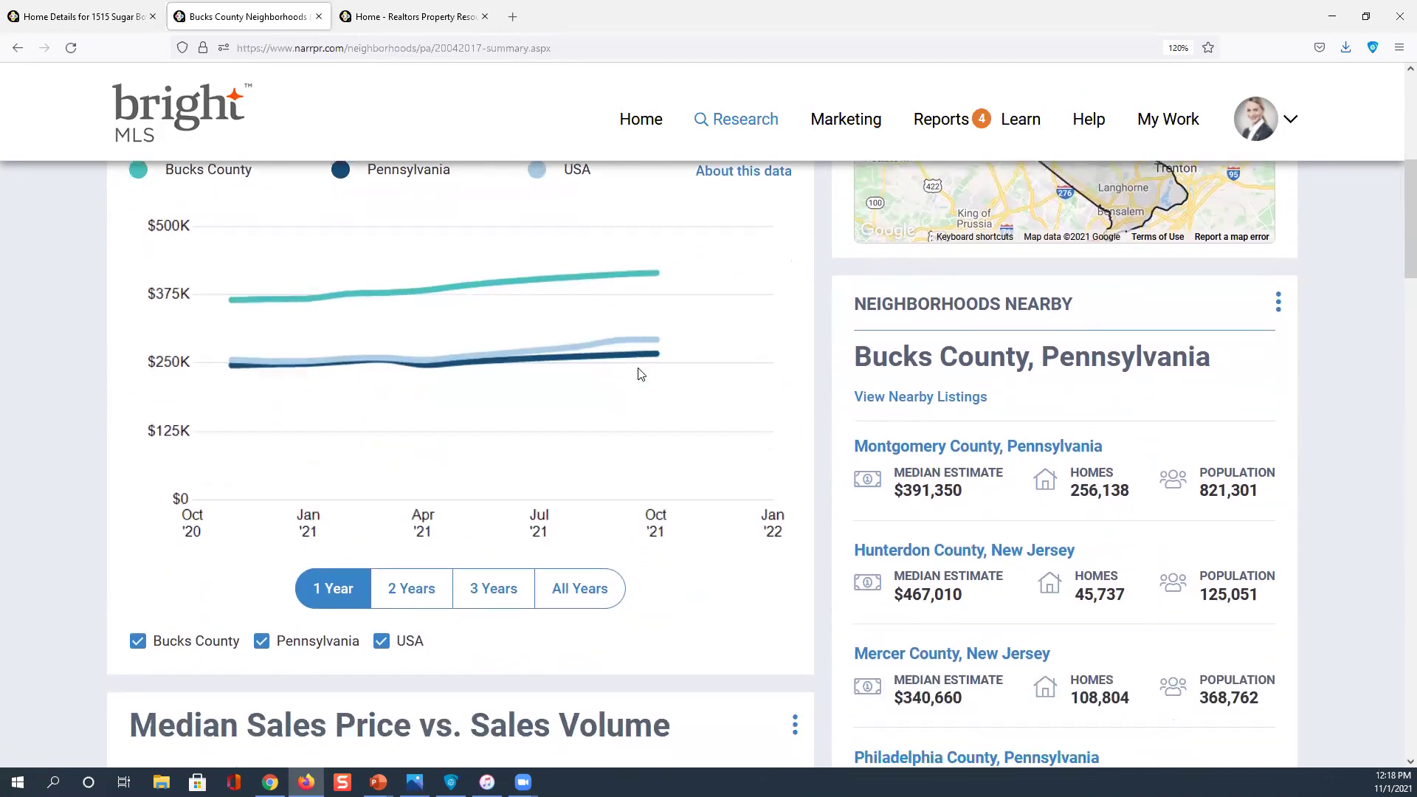
scroll(640, 375, down, 1)
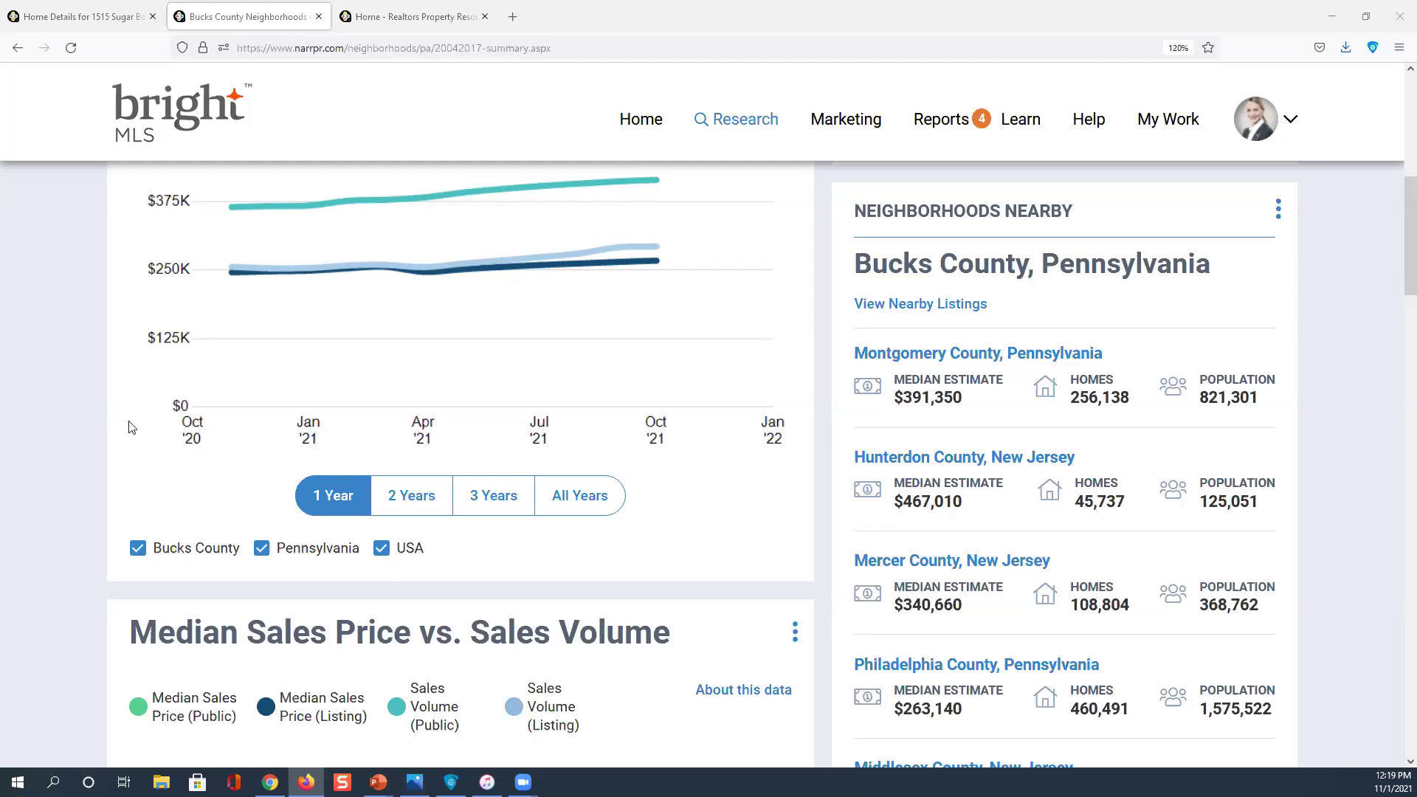
scroll(254, 431, up, 3)
scroll(253, 431, up, 3)
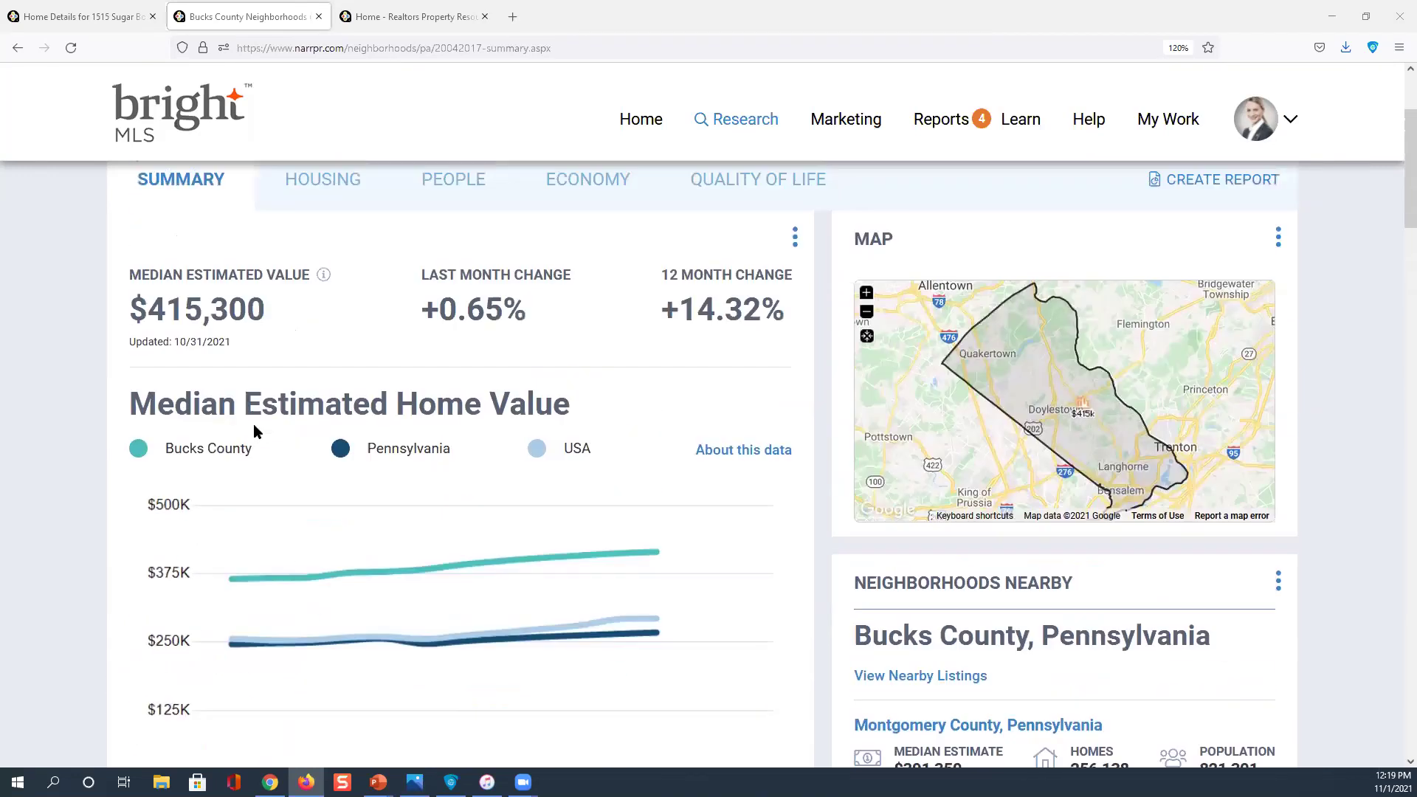
scroll(254, 425, up, 2)
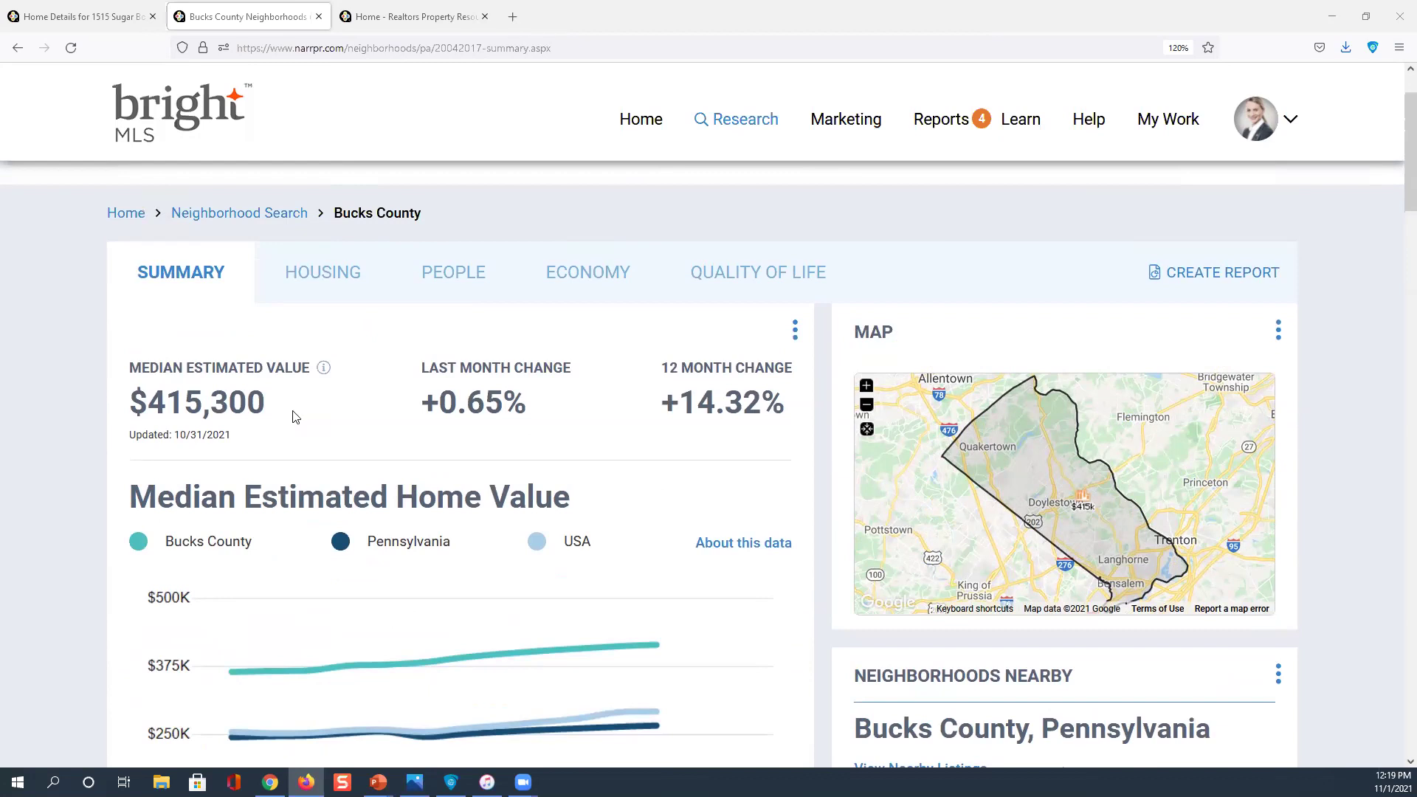
scroll(291, 415, down, 3)
scroll(291, 415, down, 2)
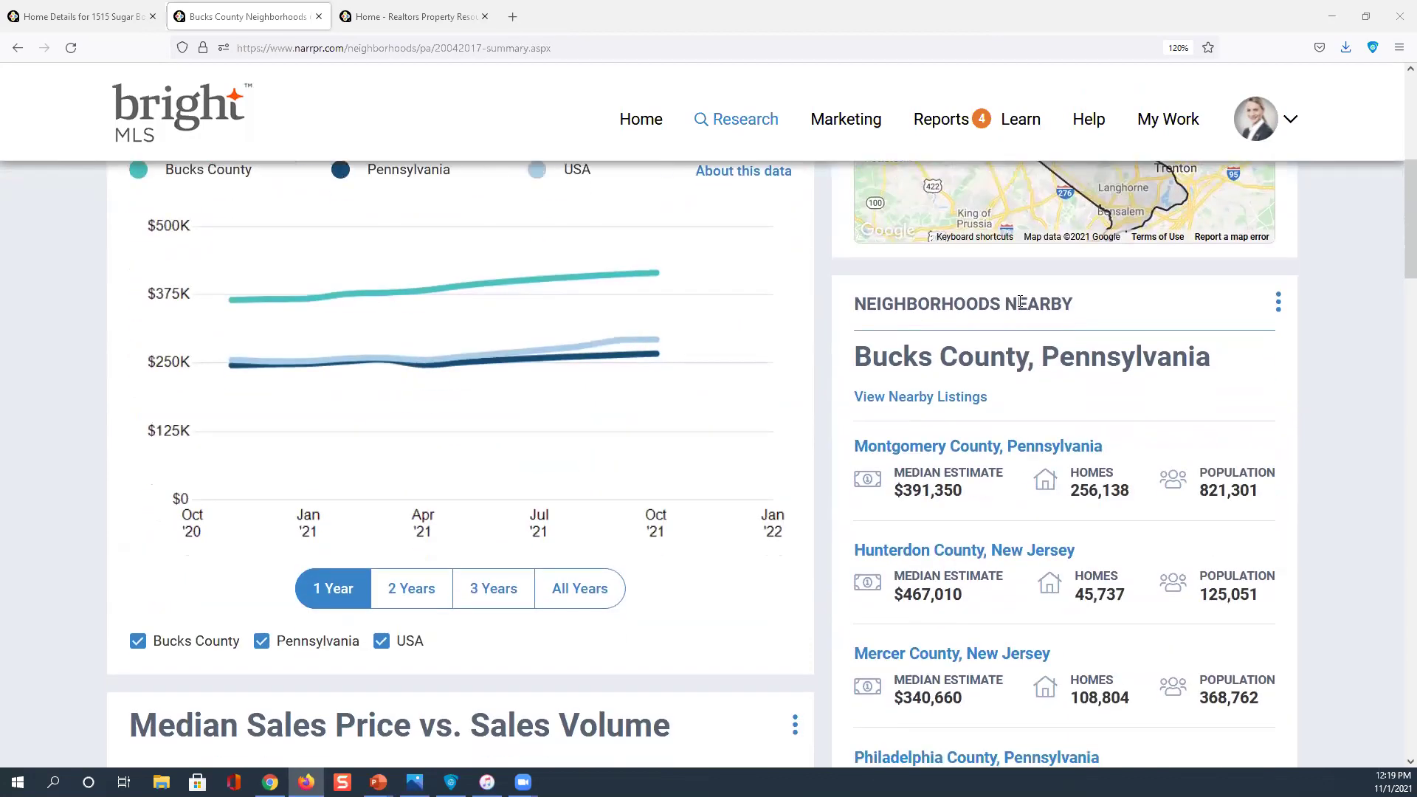
scroll(1021, 307, down, 1)
scroll(1021, 307, down, 1)
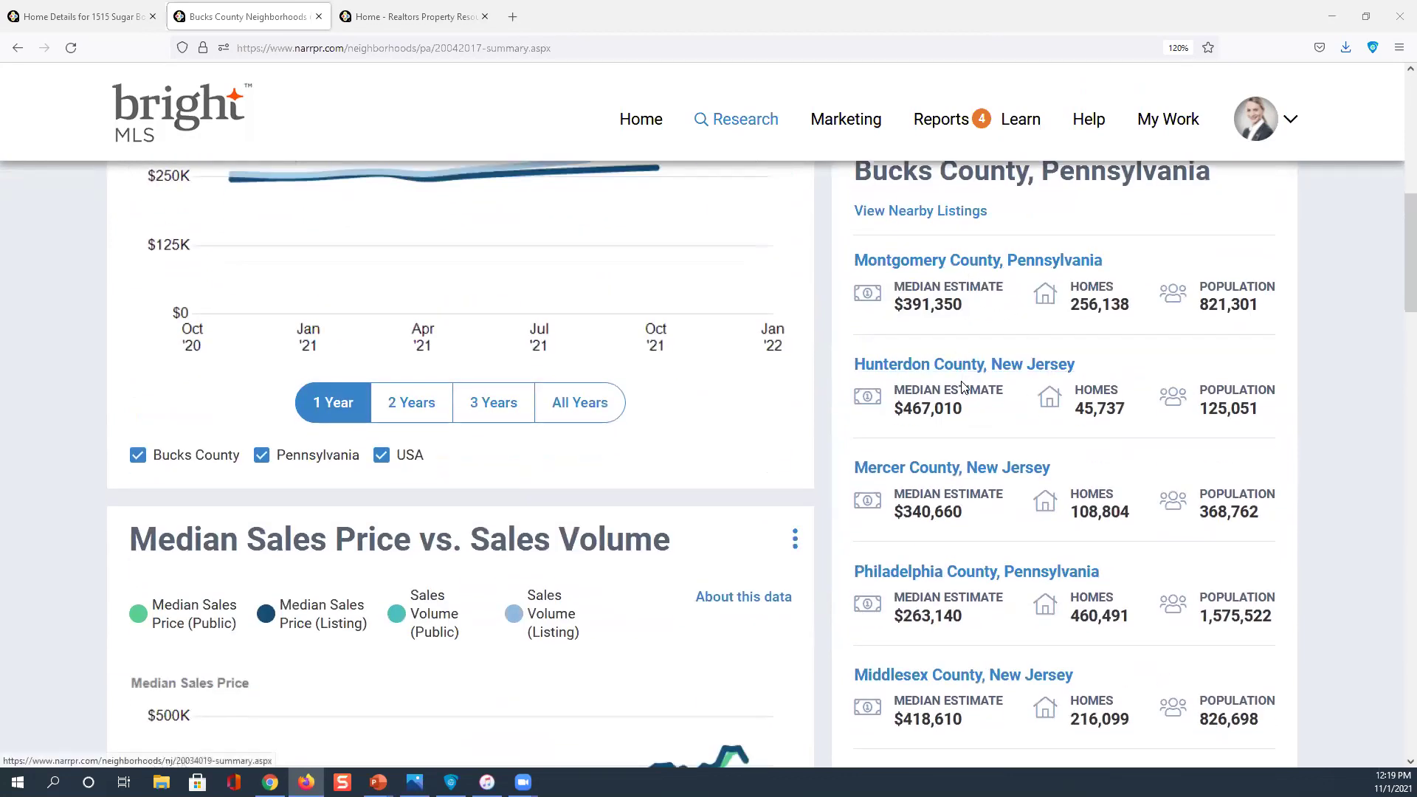
scroll(963, 387, down, 2)
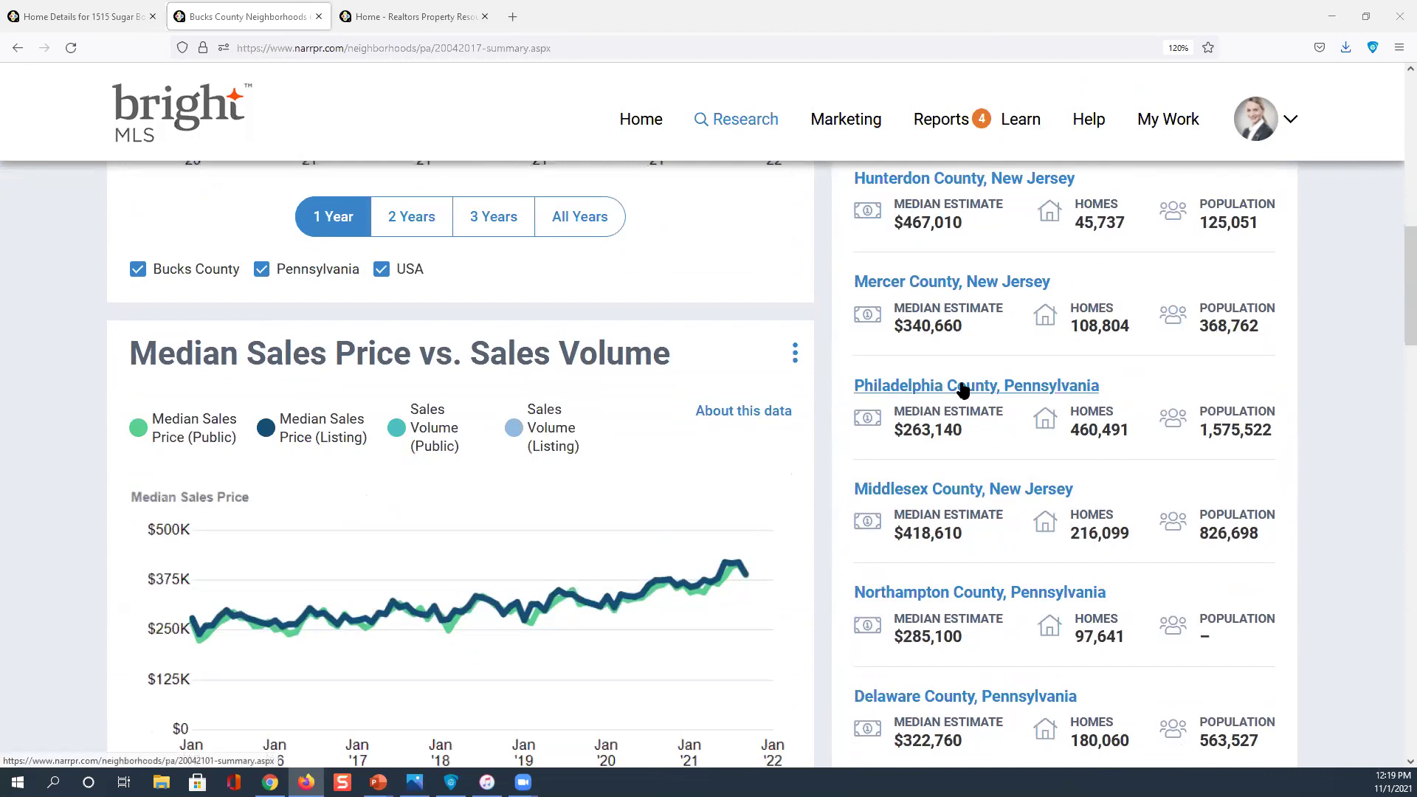
scroll(962, 387, down, 1)
scroll(677, 411, down, 1)
scroll(668, 405, up, 1)
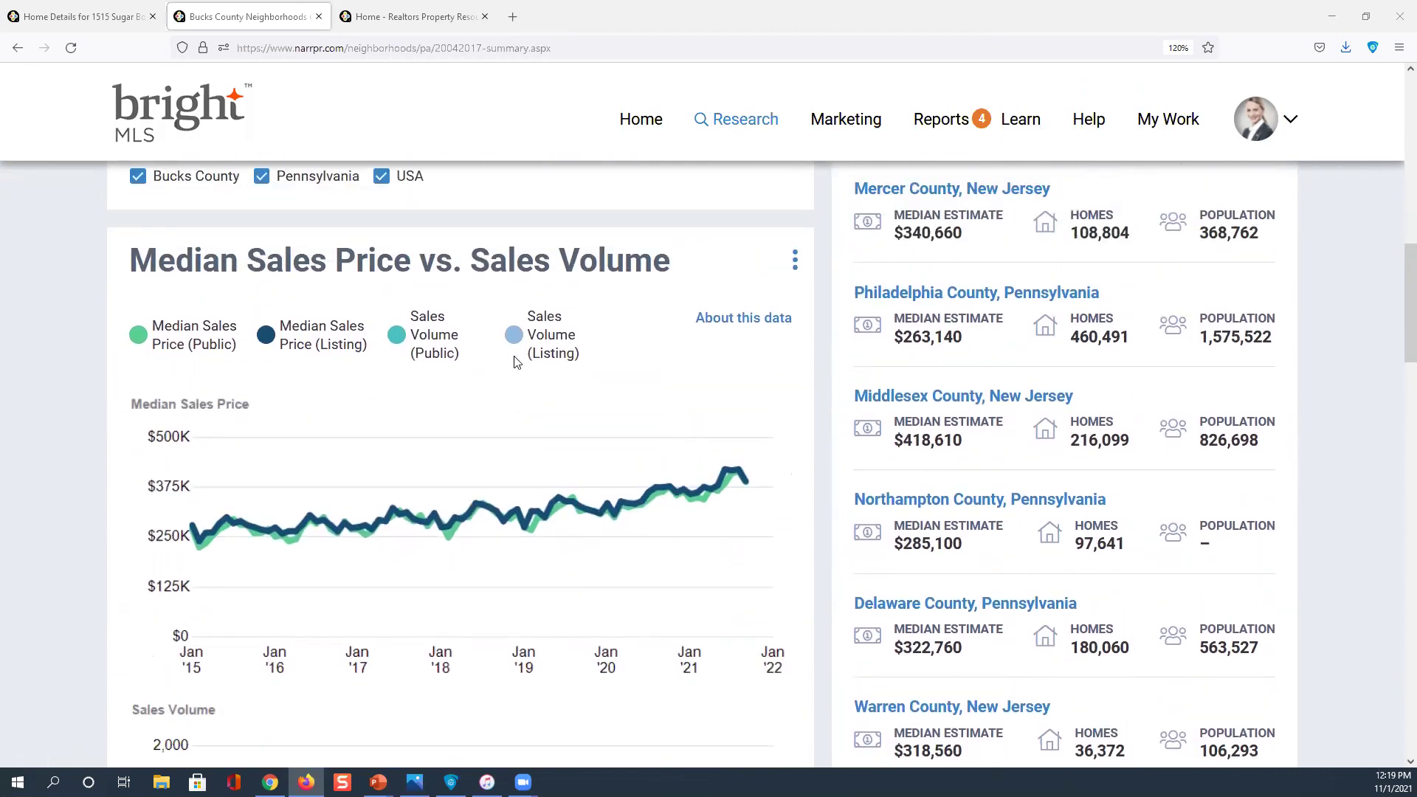
scroll(517, 362, down, 8)
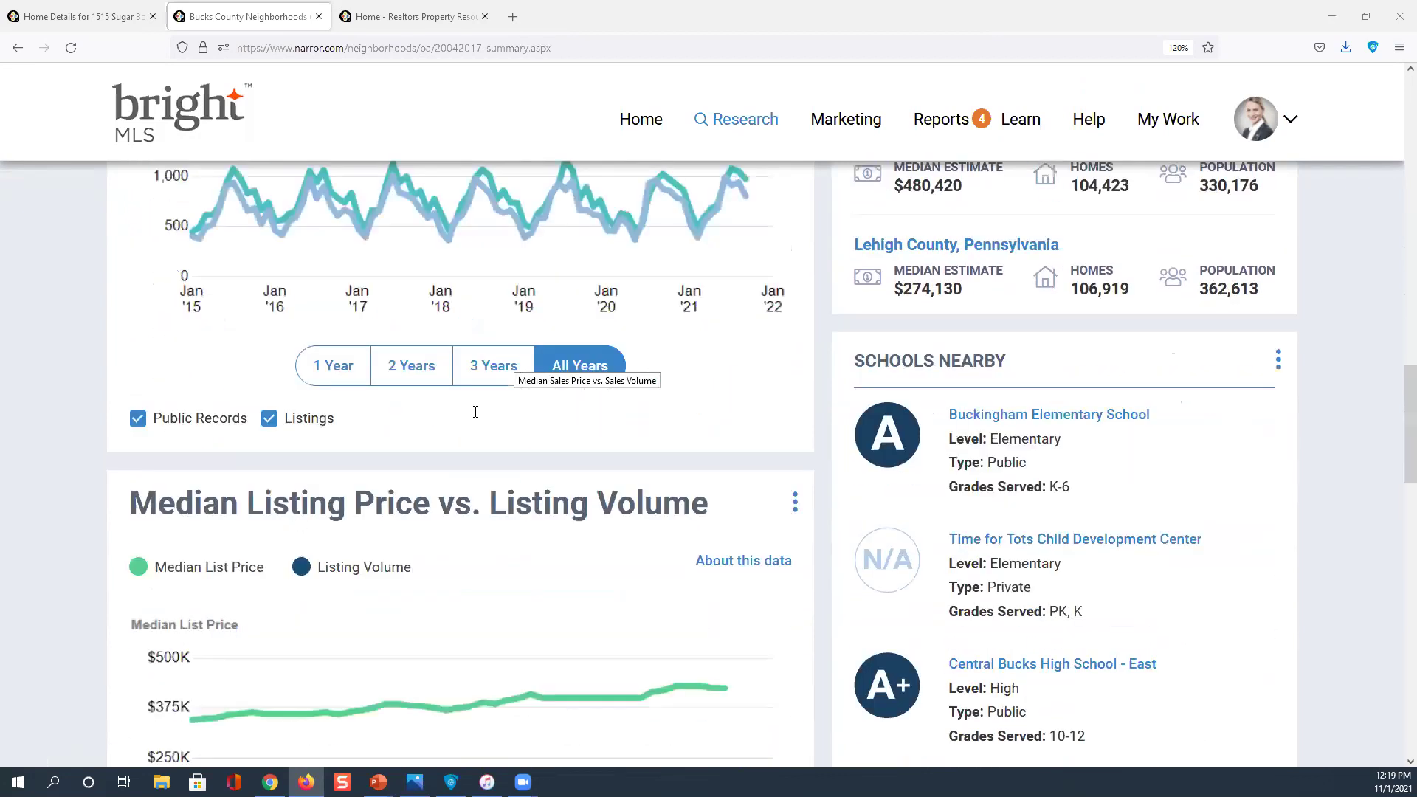
scroll(475, 412, down, 1)
scroll(487, 447, down, 1)
scroll(487, 447, down, 10)
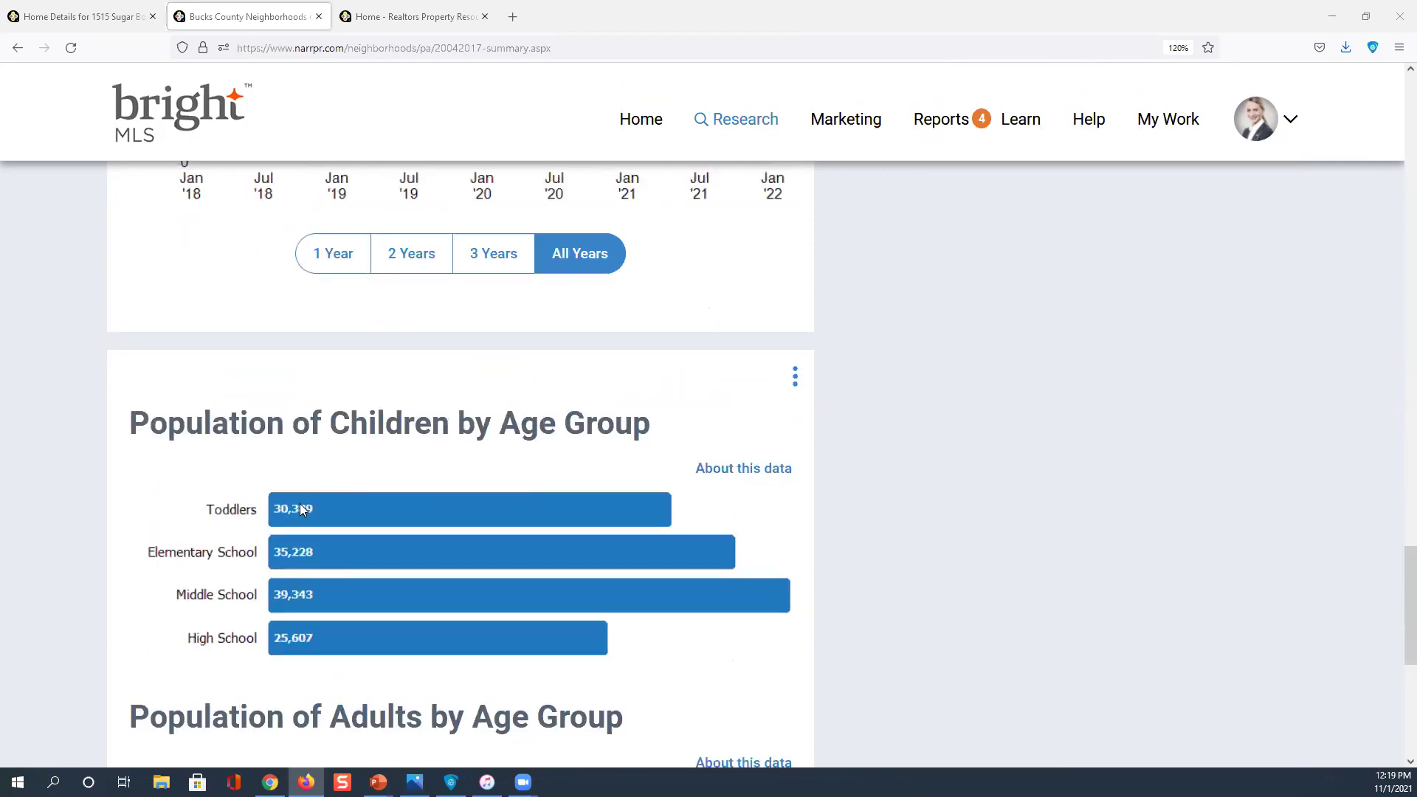
key(ctrl)
scroll(306, 546, down, 5)
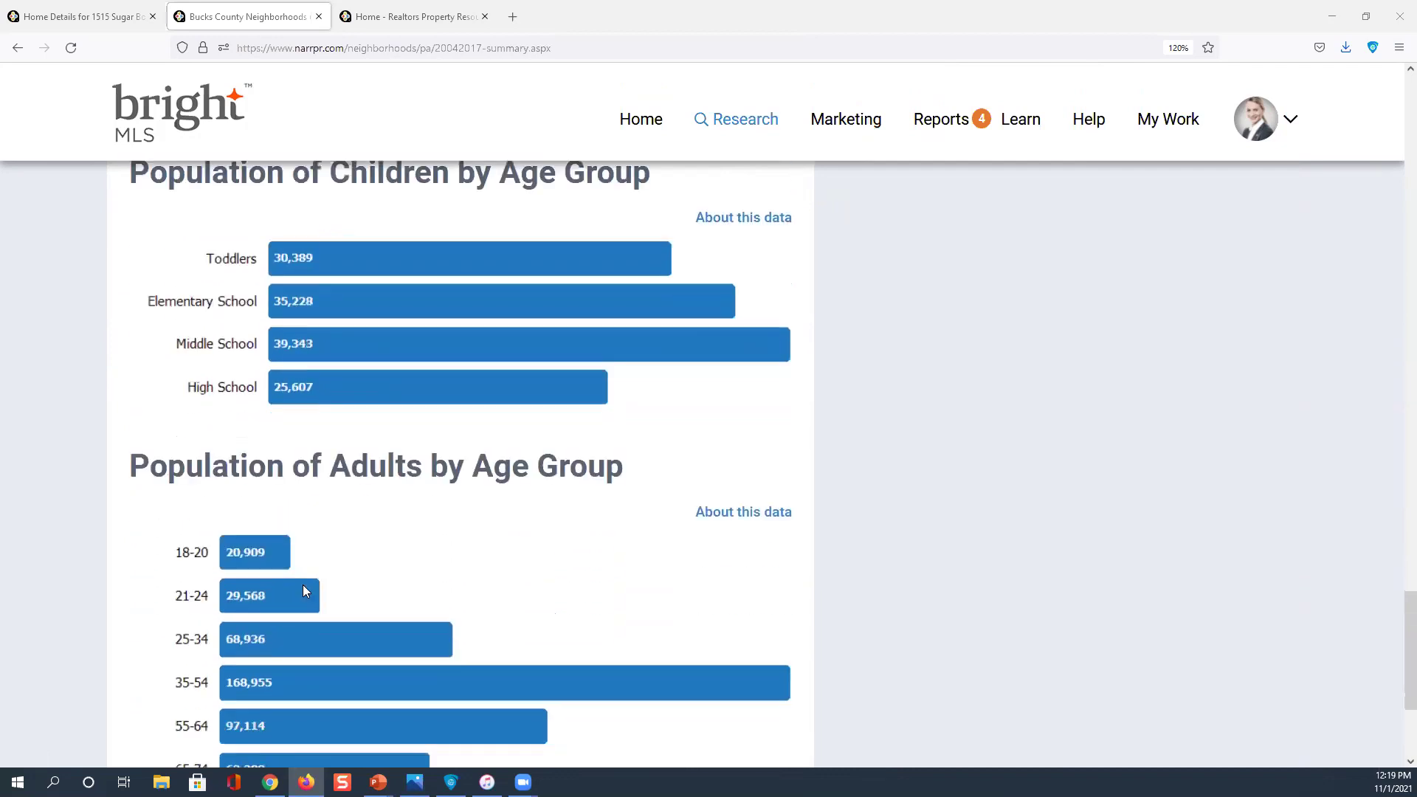
scroll(301, 594, down, 2)
key(ctrl)
scroll(578, 576, up, 2)
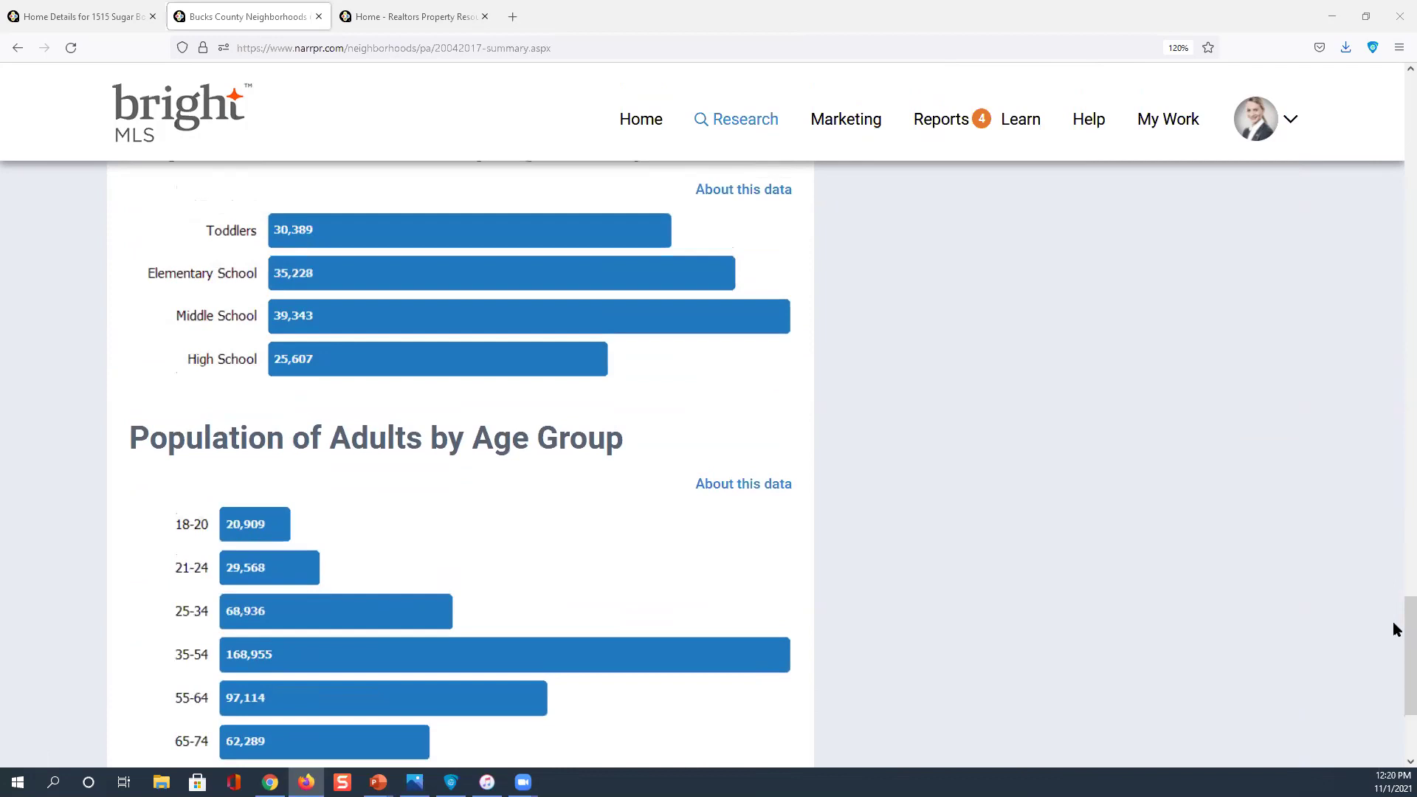
drag(1396, 631, 1395, 73)
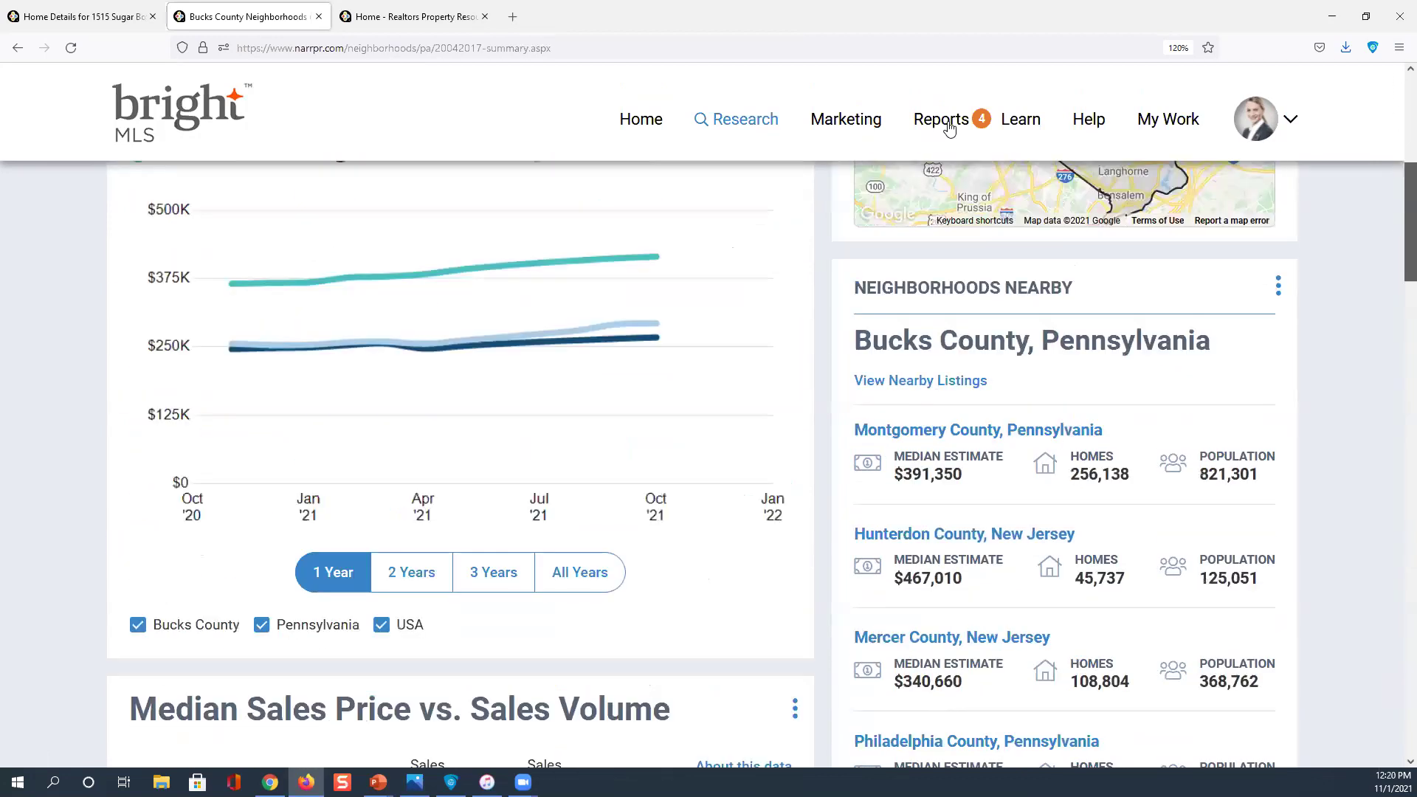
scroll(950, 128, up, 5)
click(197, 230)
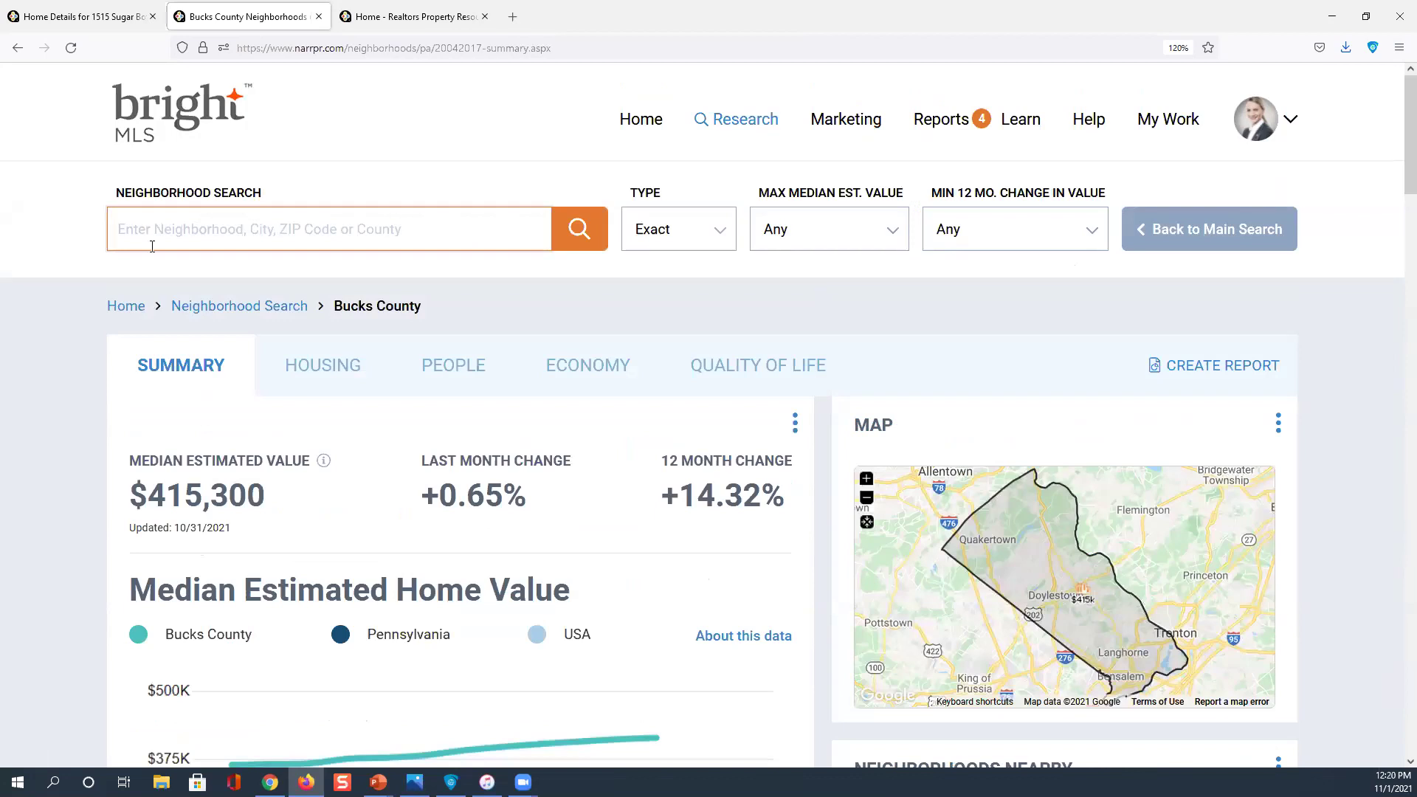
Search neighborhoods for 18966 with the match Type set to Within
text(18966)
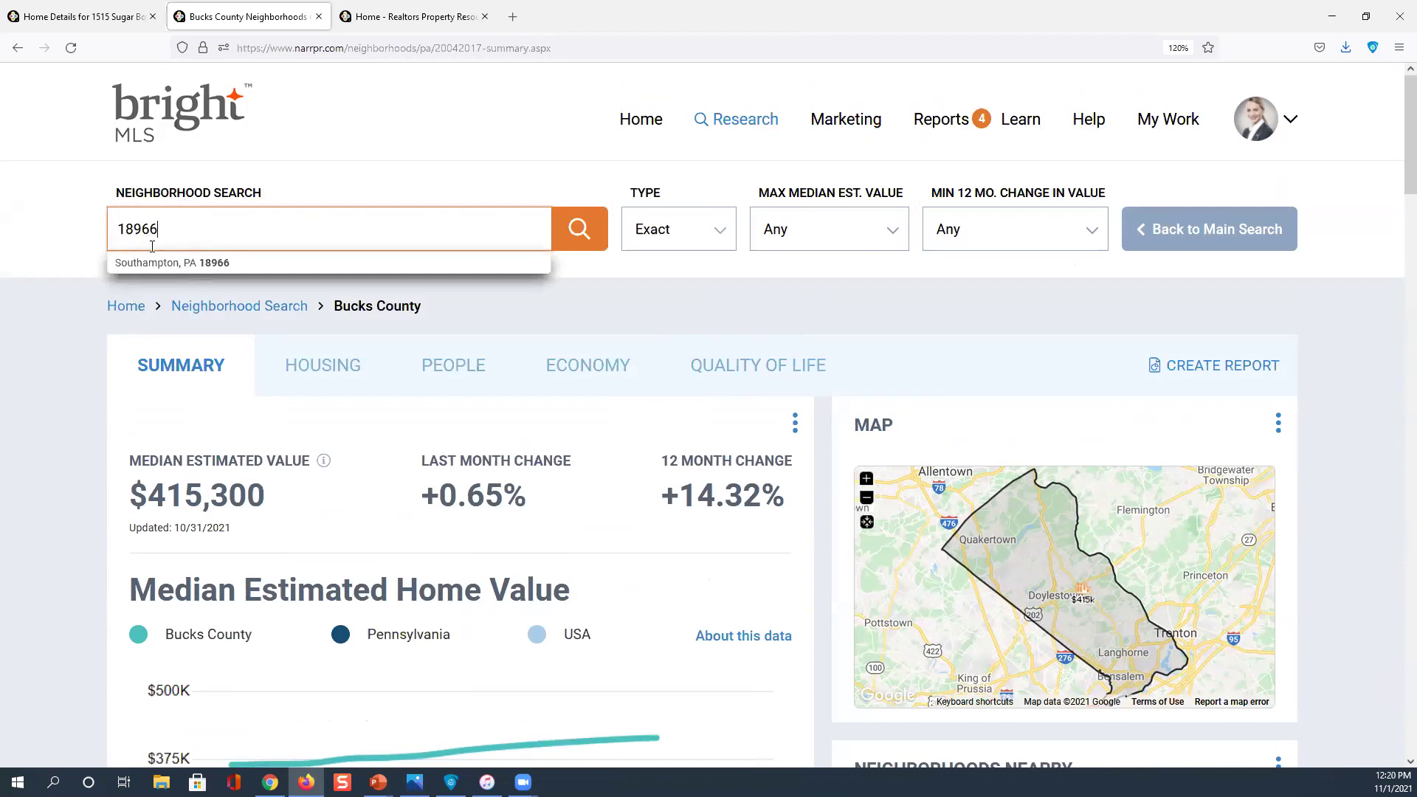
click(152, 246)
click(577, 229)
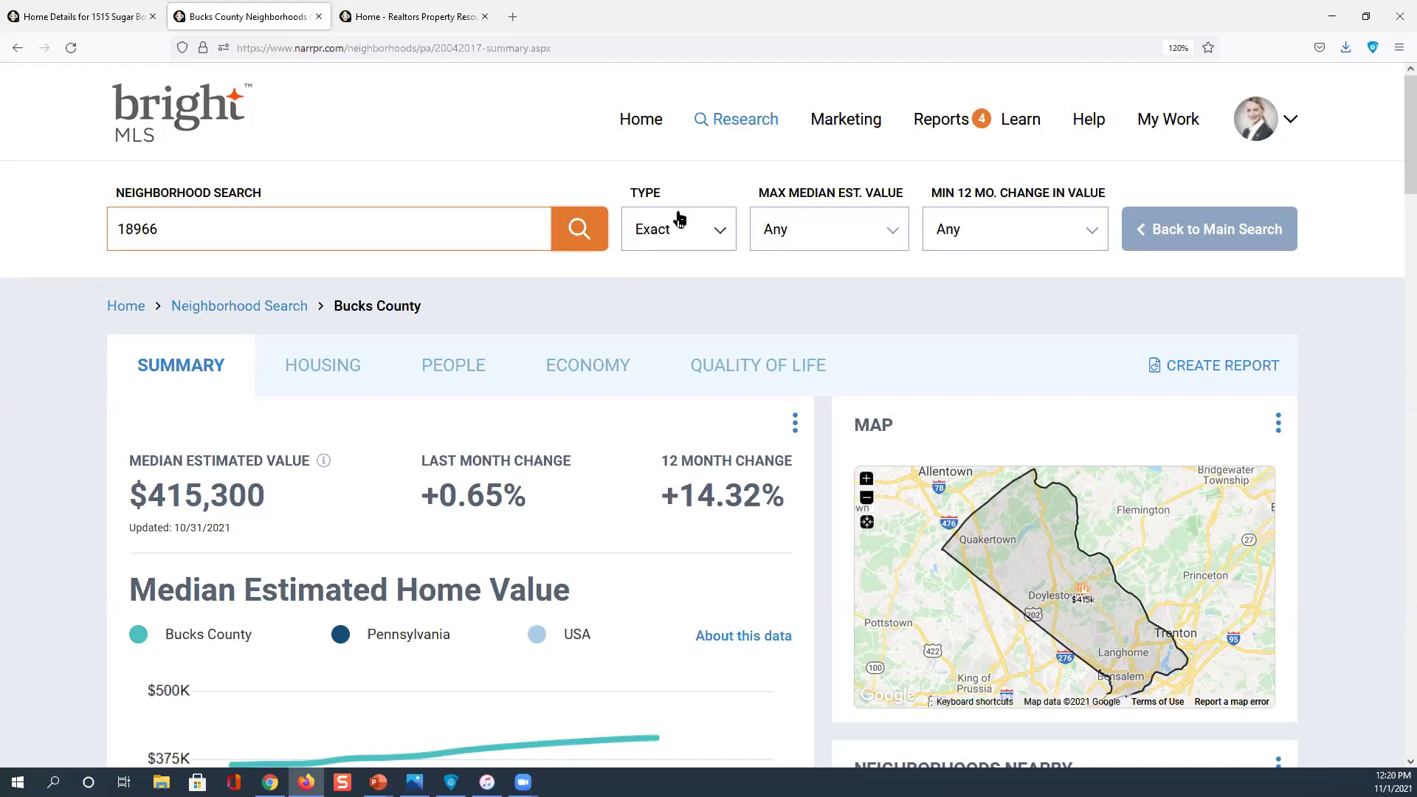
click(724, 233)
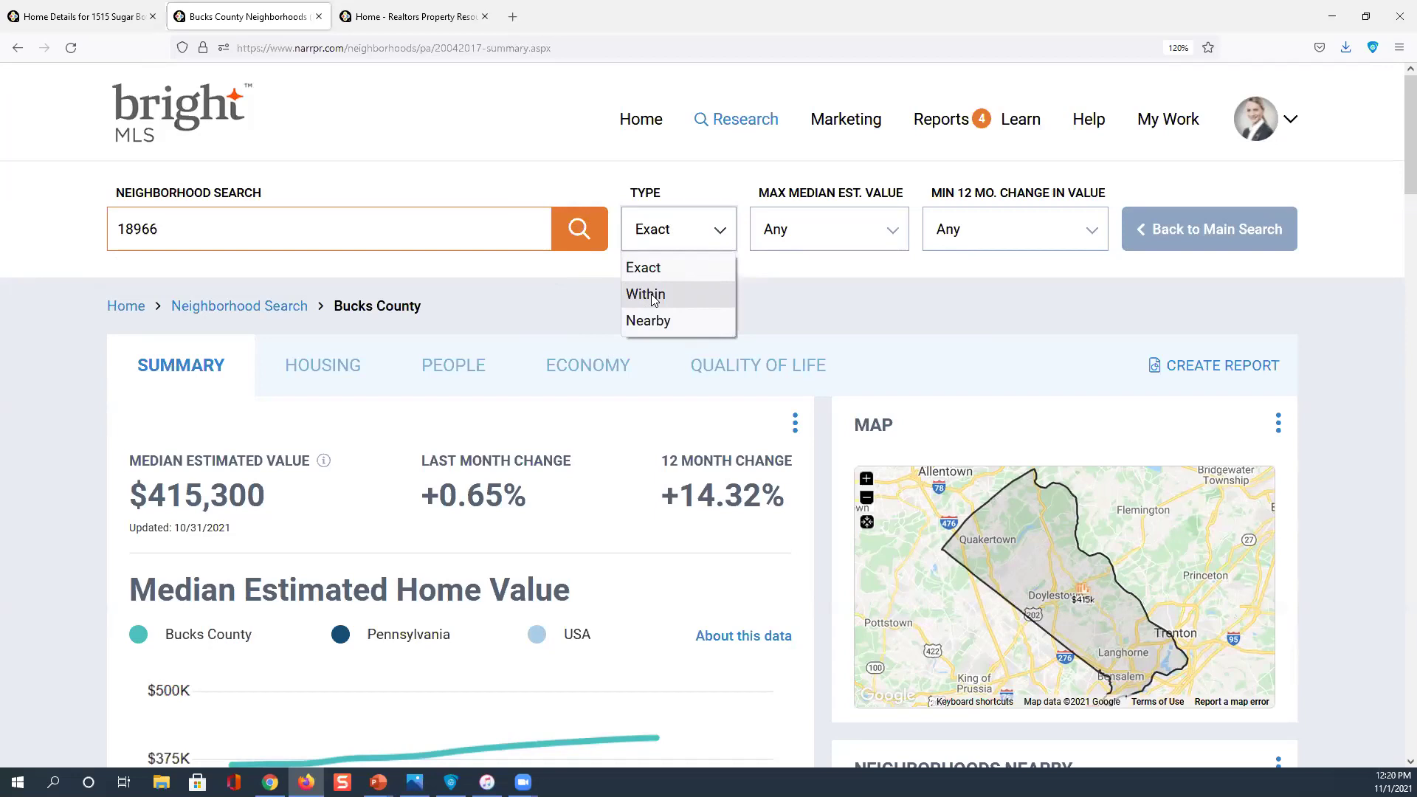
click(653, 294)
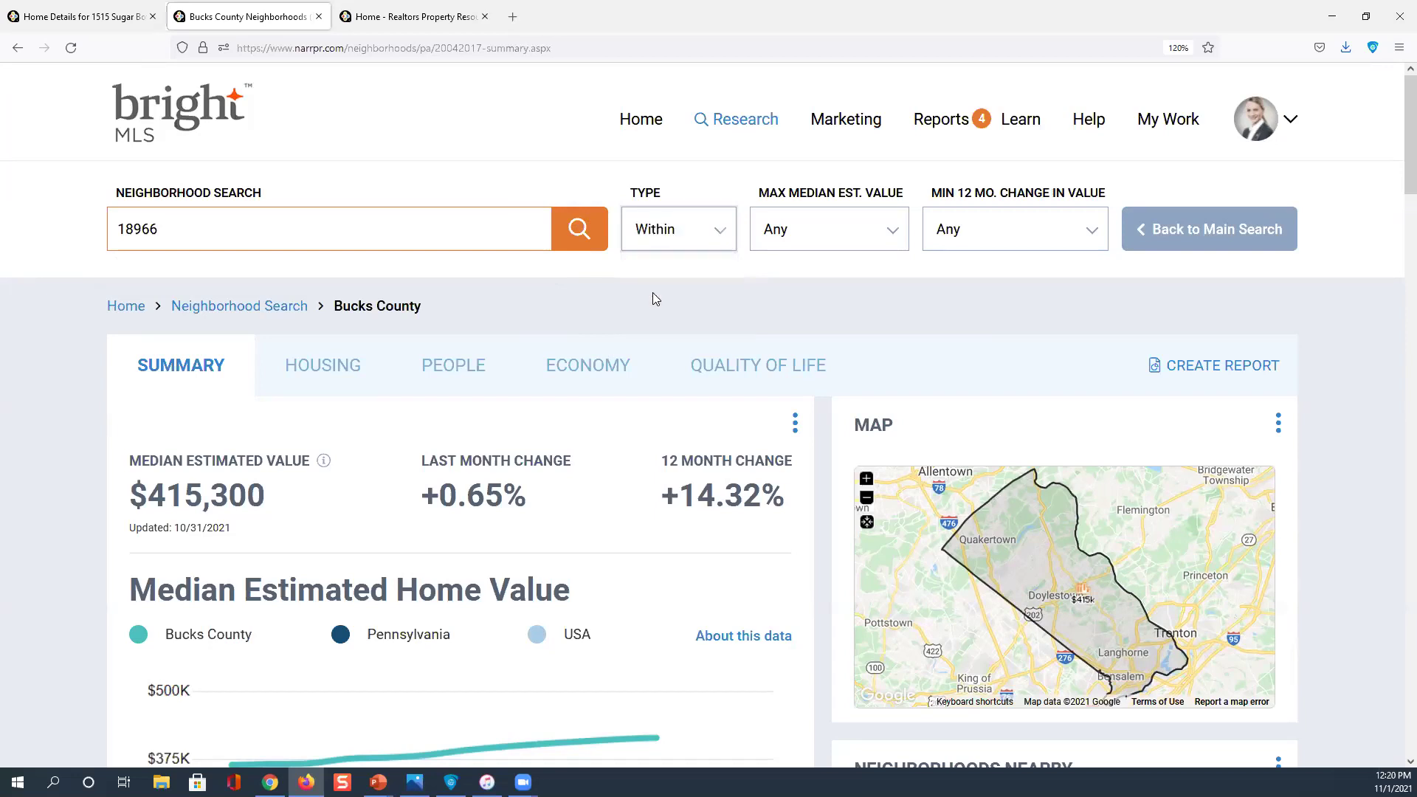
click(583, 234)
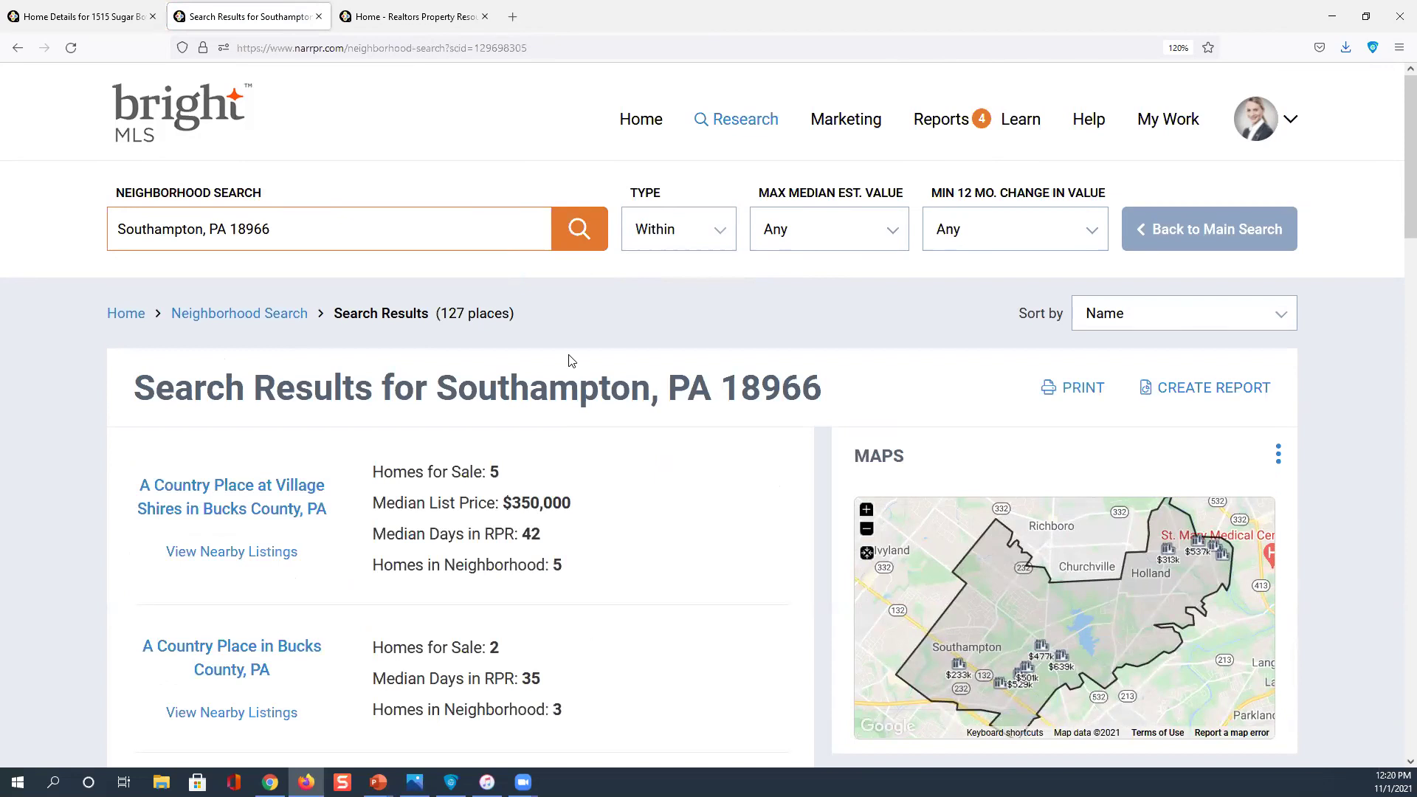
scroll(753, 401, down, 2)
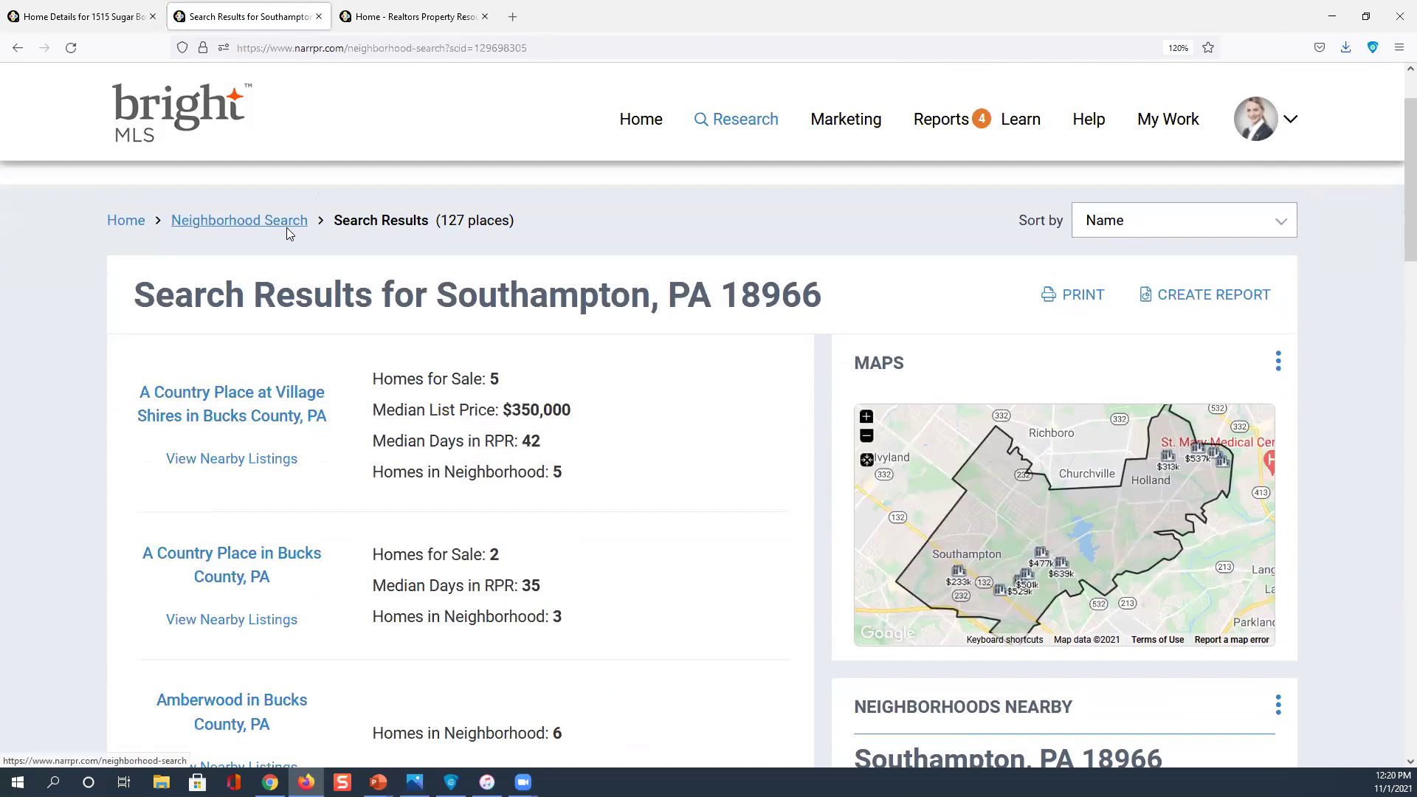
click(241, 412)
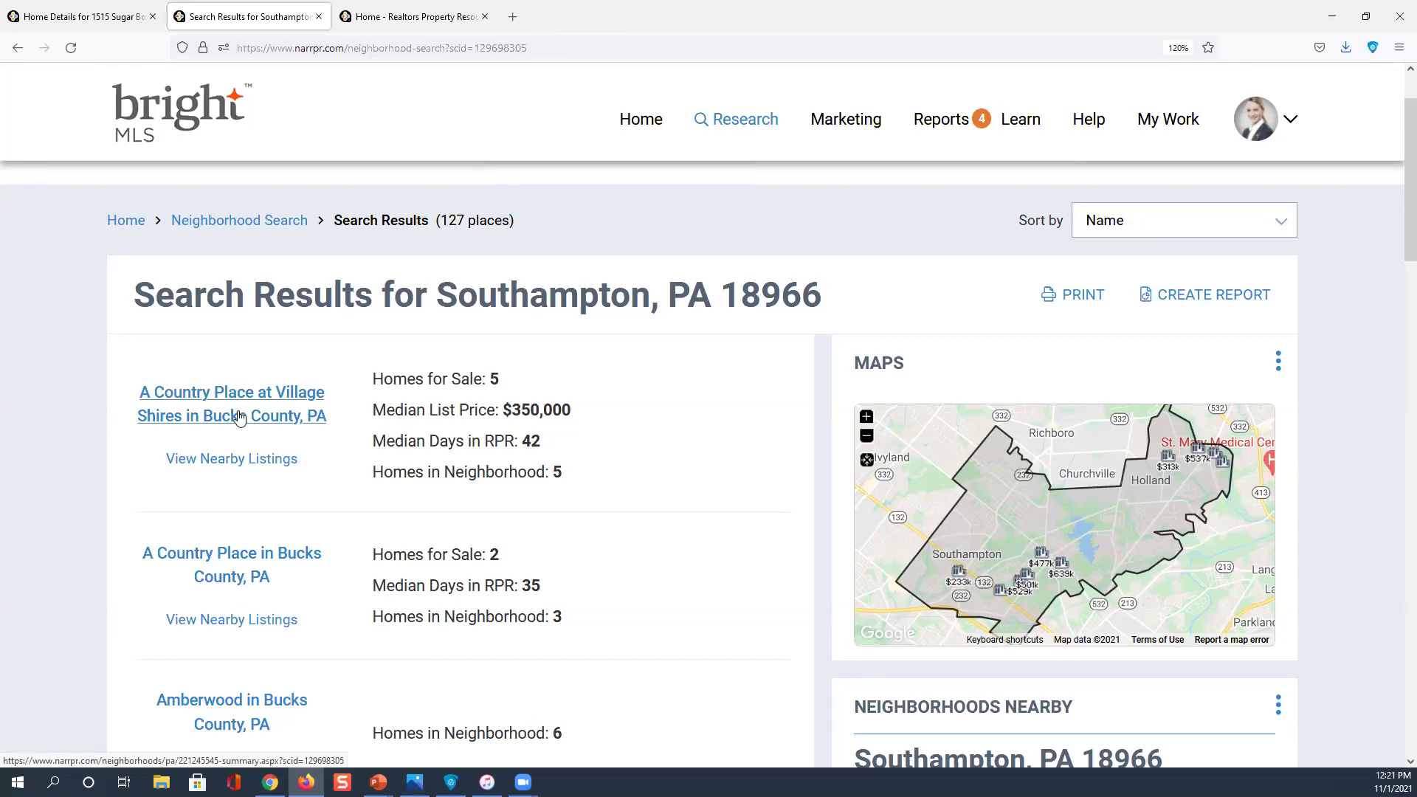
click(330, 399)
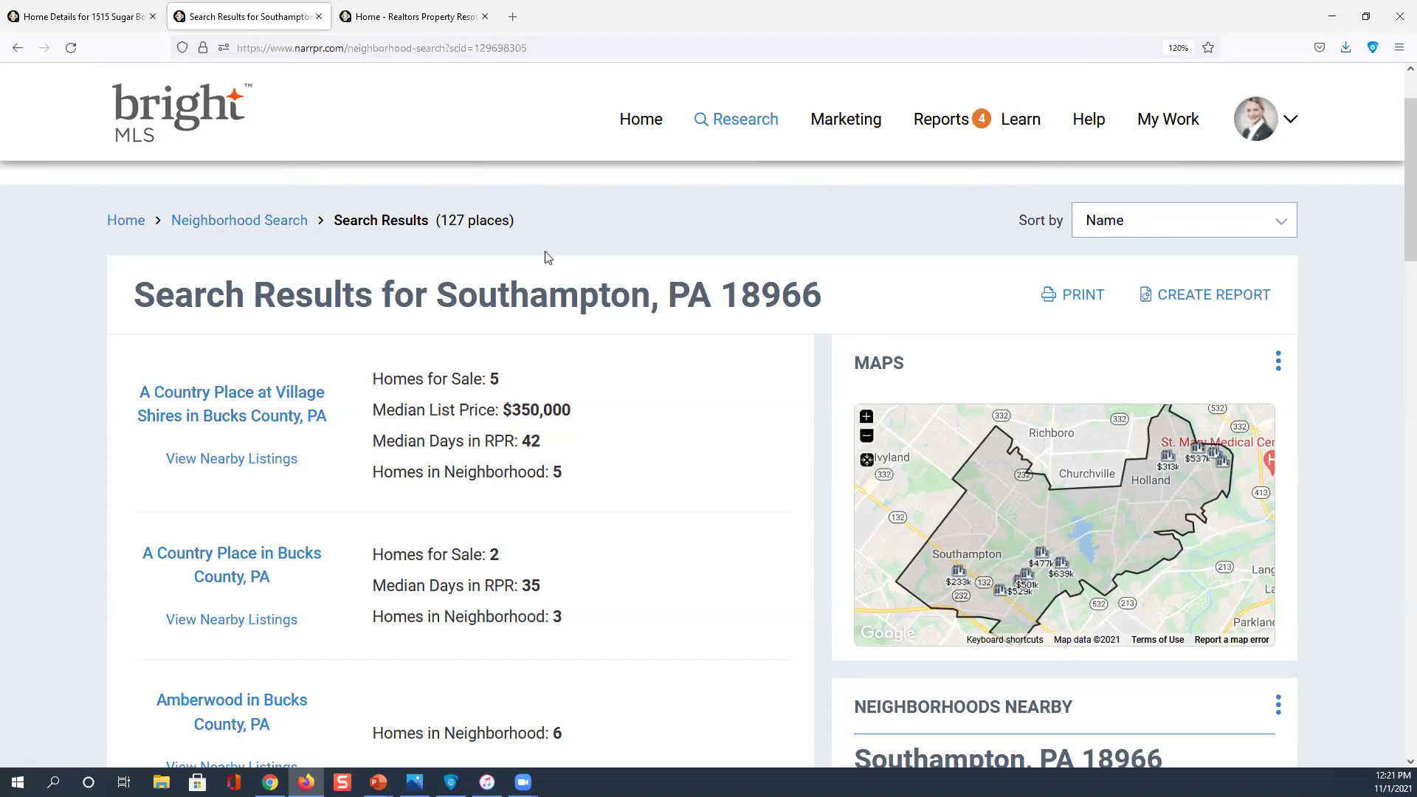
scroll(545, 251, up, 2)
key(ctrl)
key(ctrl)
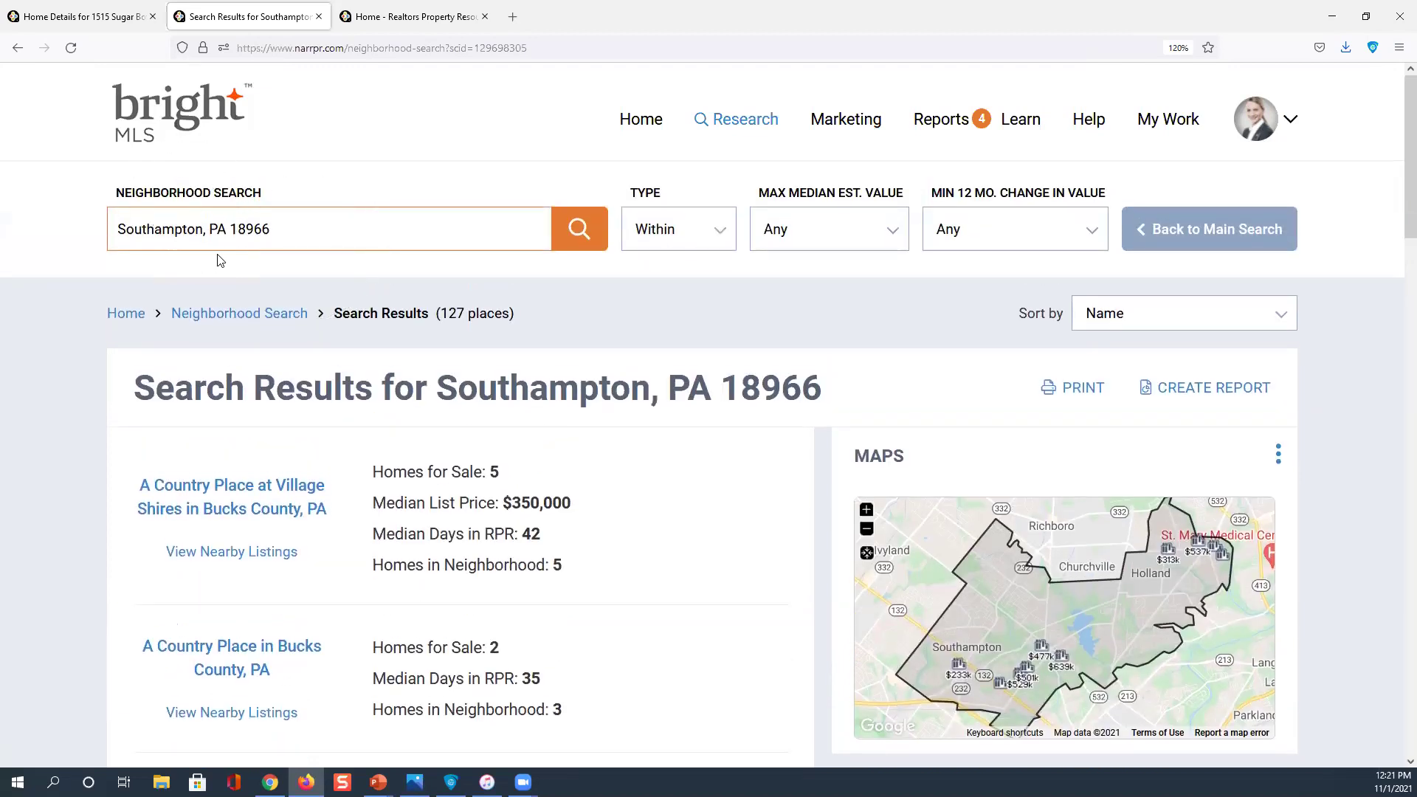
Browse to Beagle Run ($528,970, up 19.39%) and the nearby Richboro and Warminster neighborhoods
scroll(234, 405, down, 2)
scroll(246, 410, down, 2)
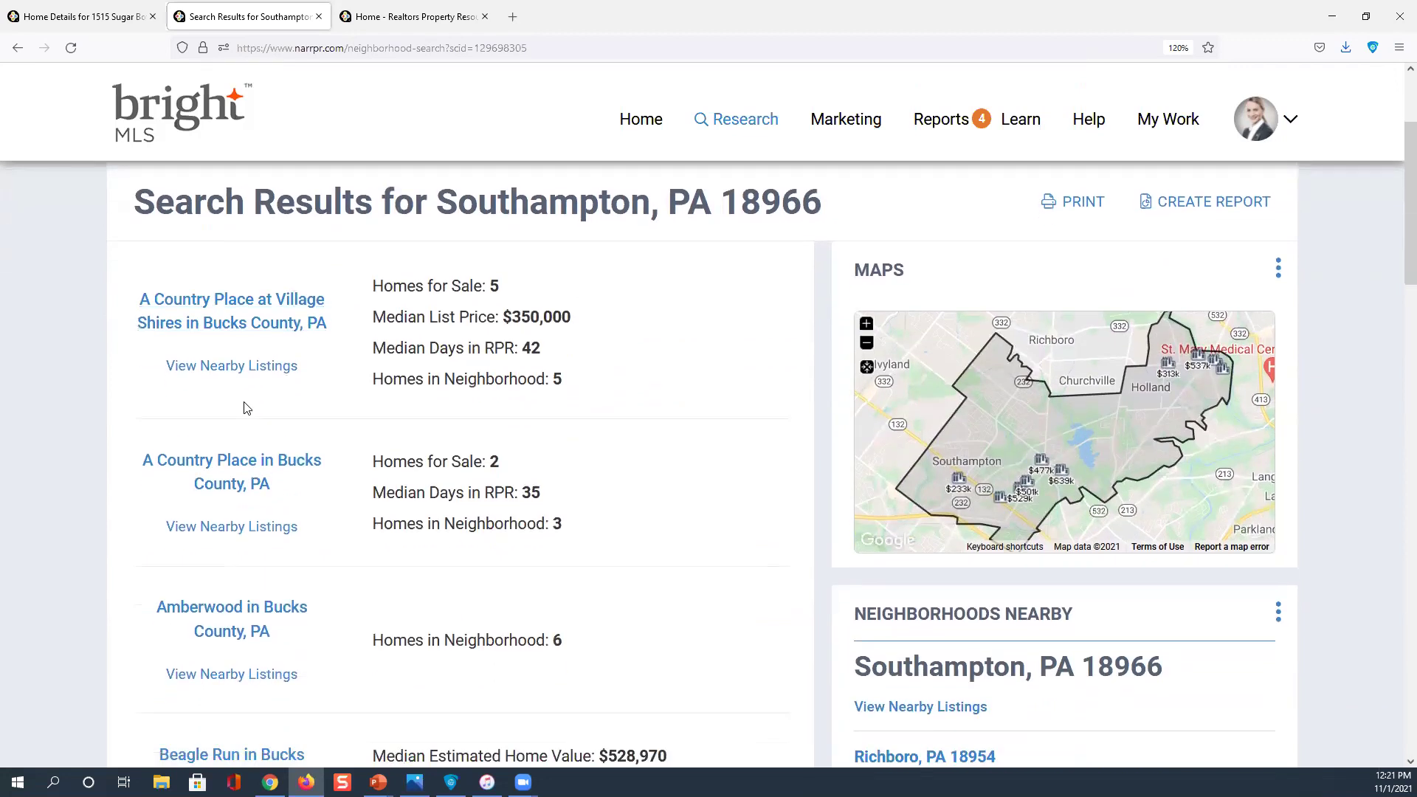
scroll(245, 406, down, 4)
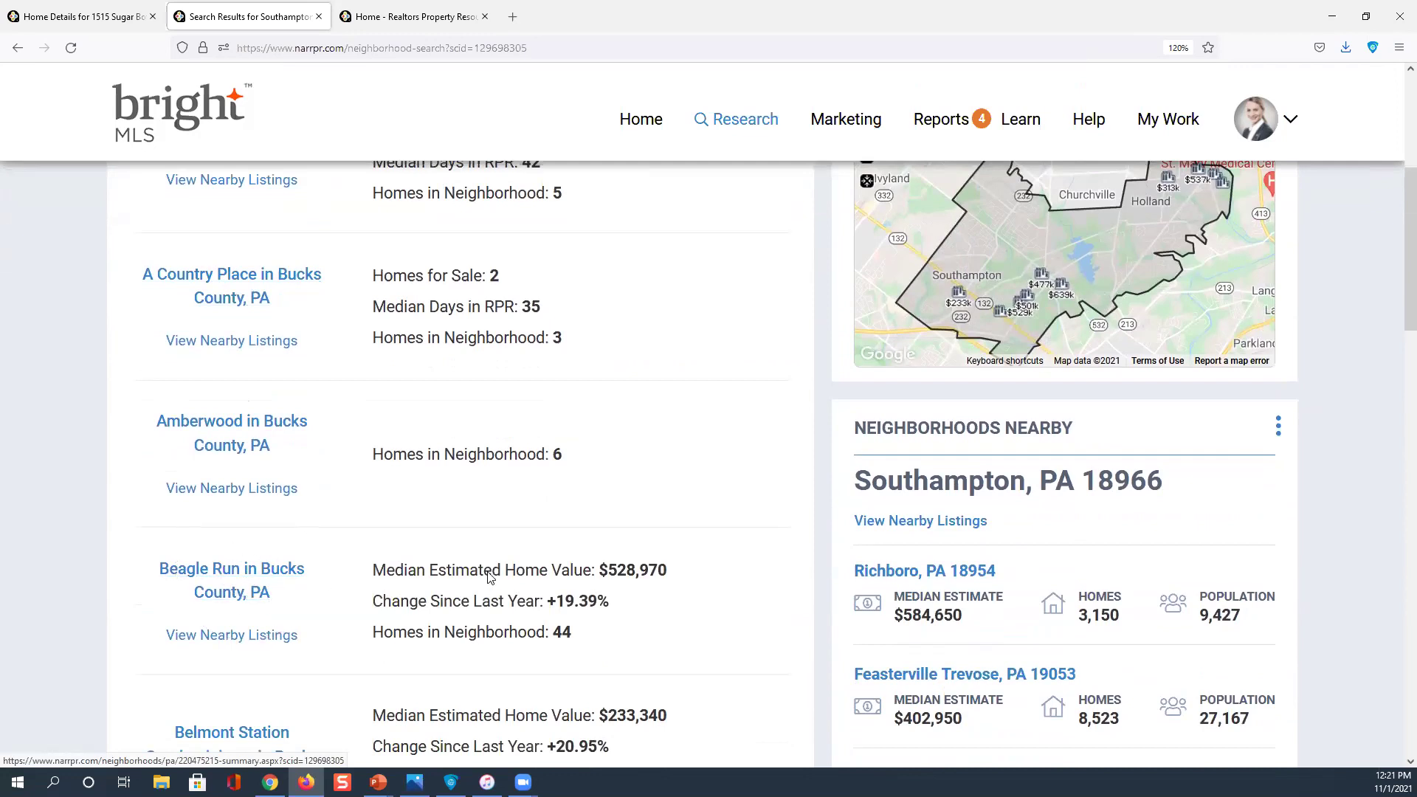
click(492, 577)
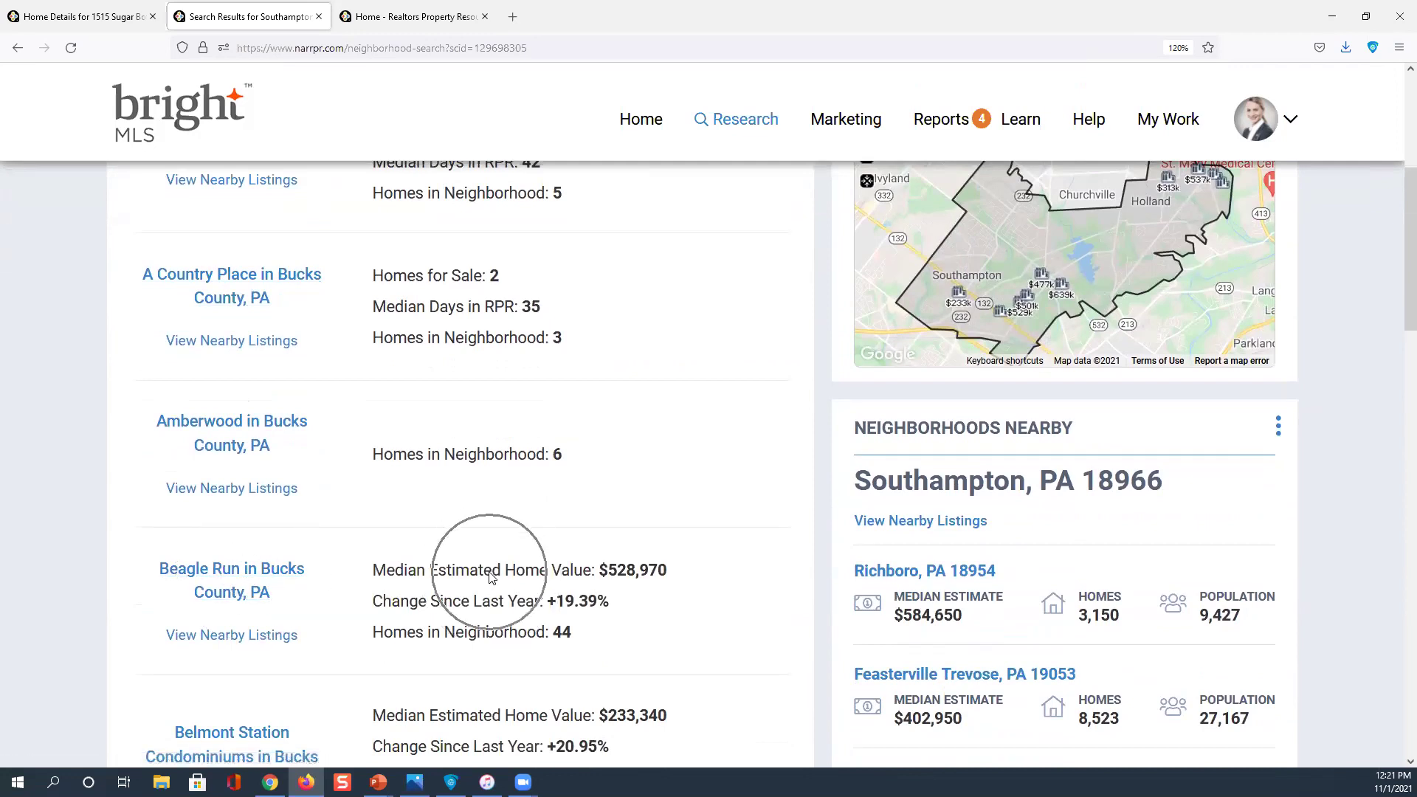
click(663, 577)
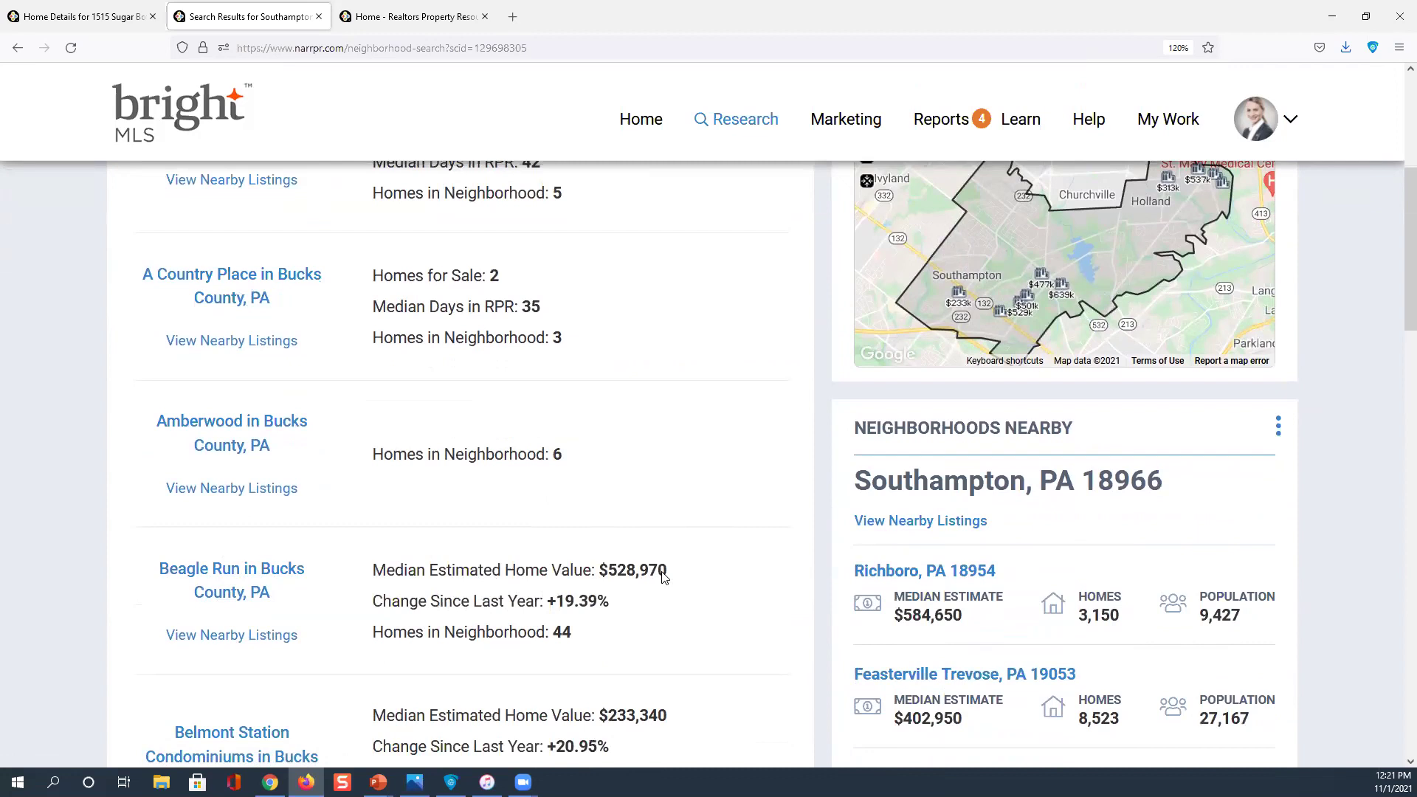
click(587, 606)
click(549, 639)
scroll(550, 641, down, 2)
scroll(549, 640, down, 6)
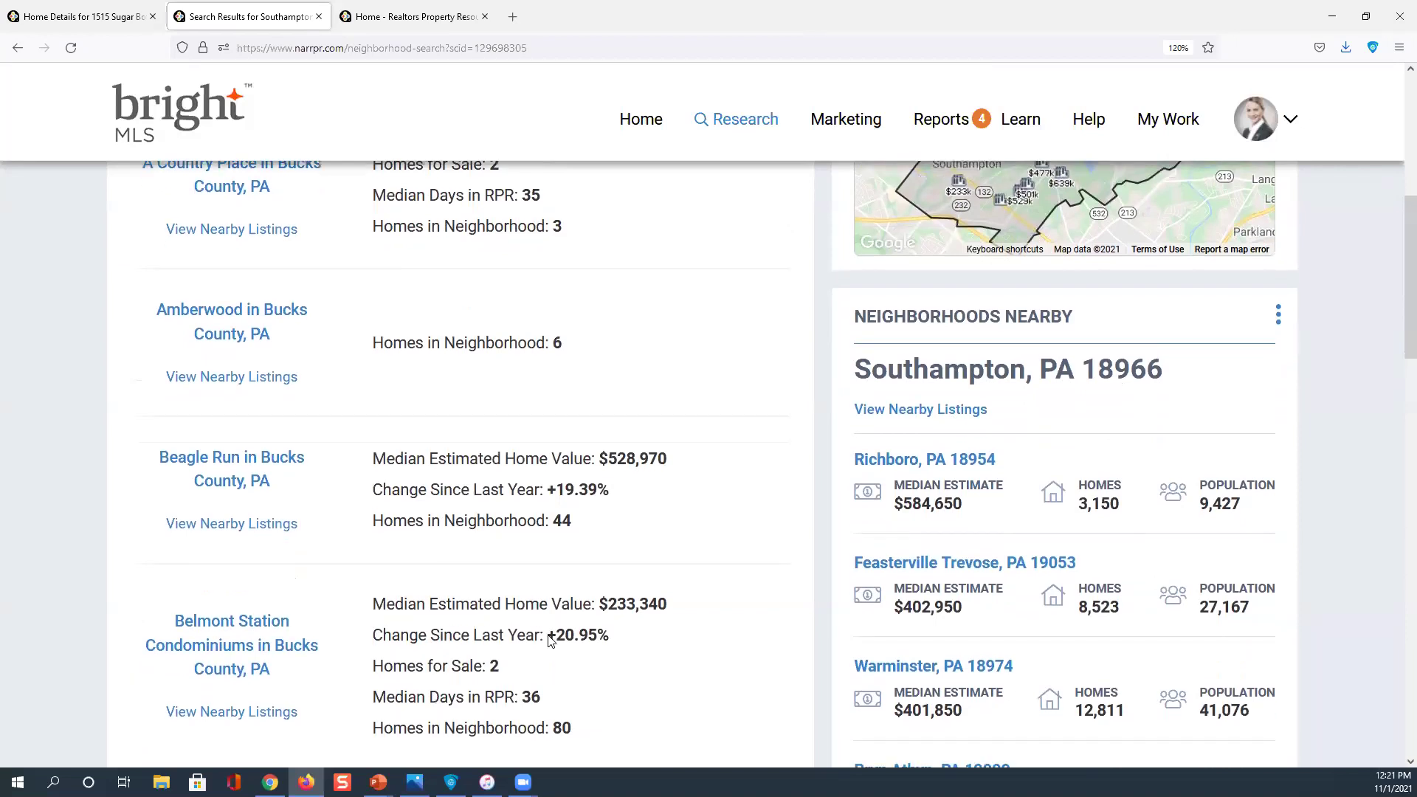
scroll(550, 631, down, 3)
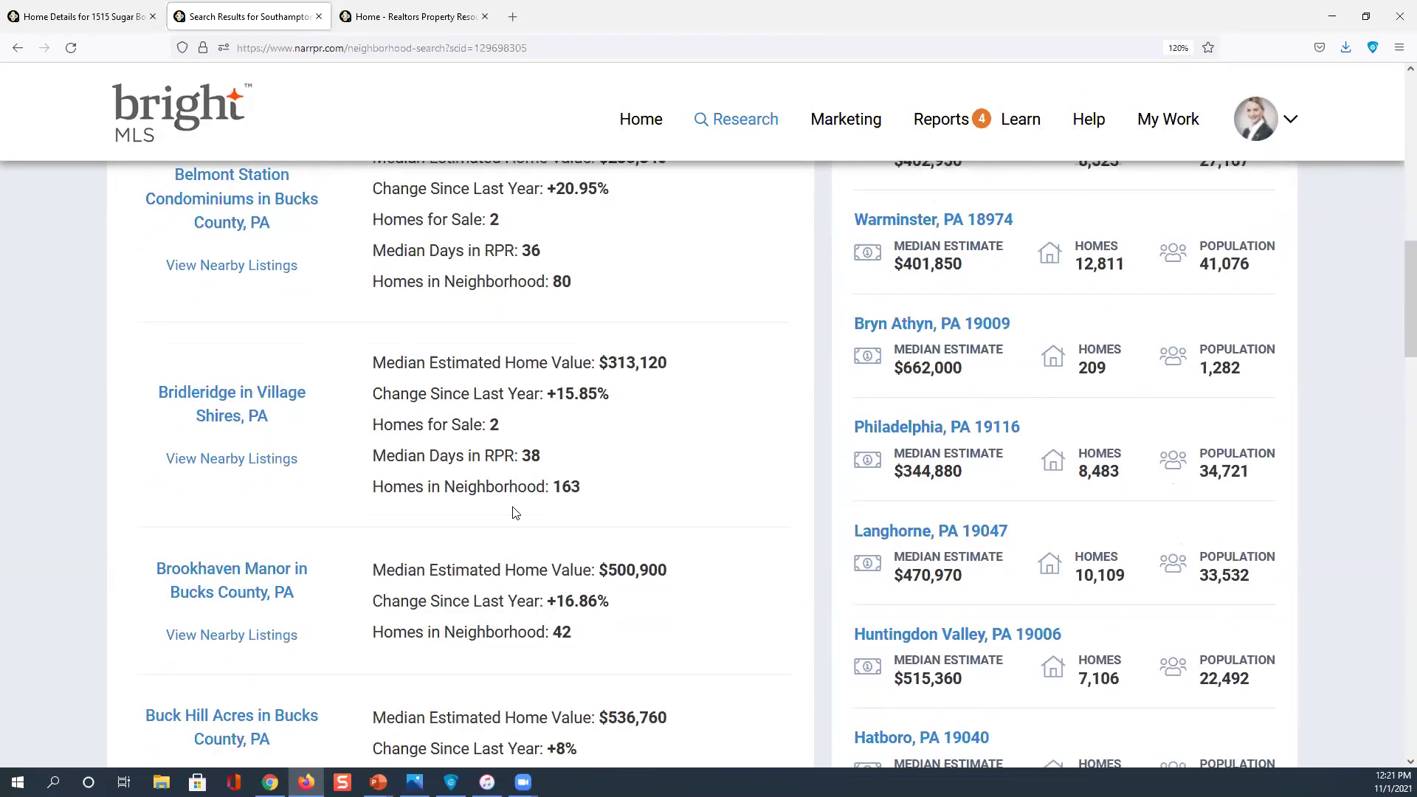
click(228, 413)
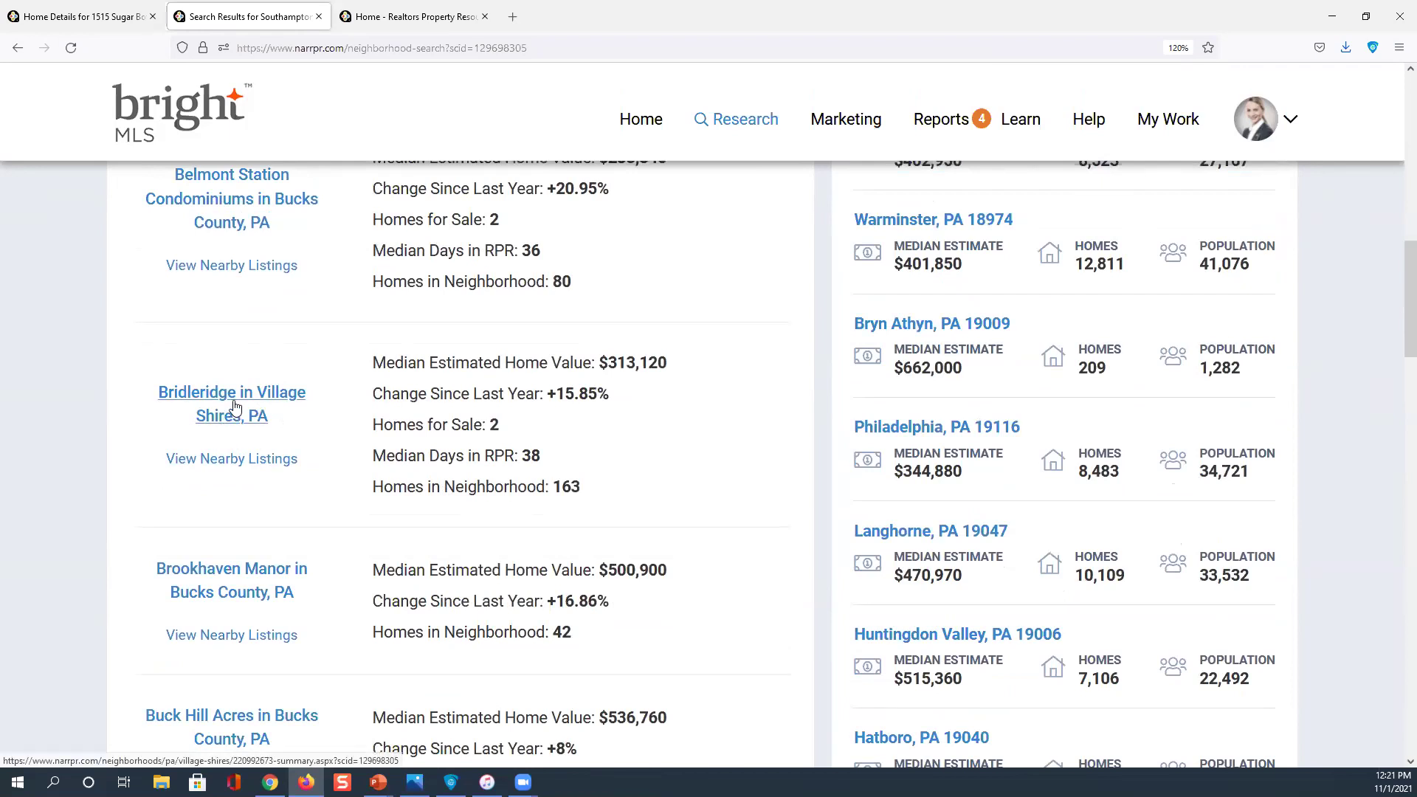
click(573, 495)
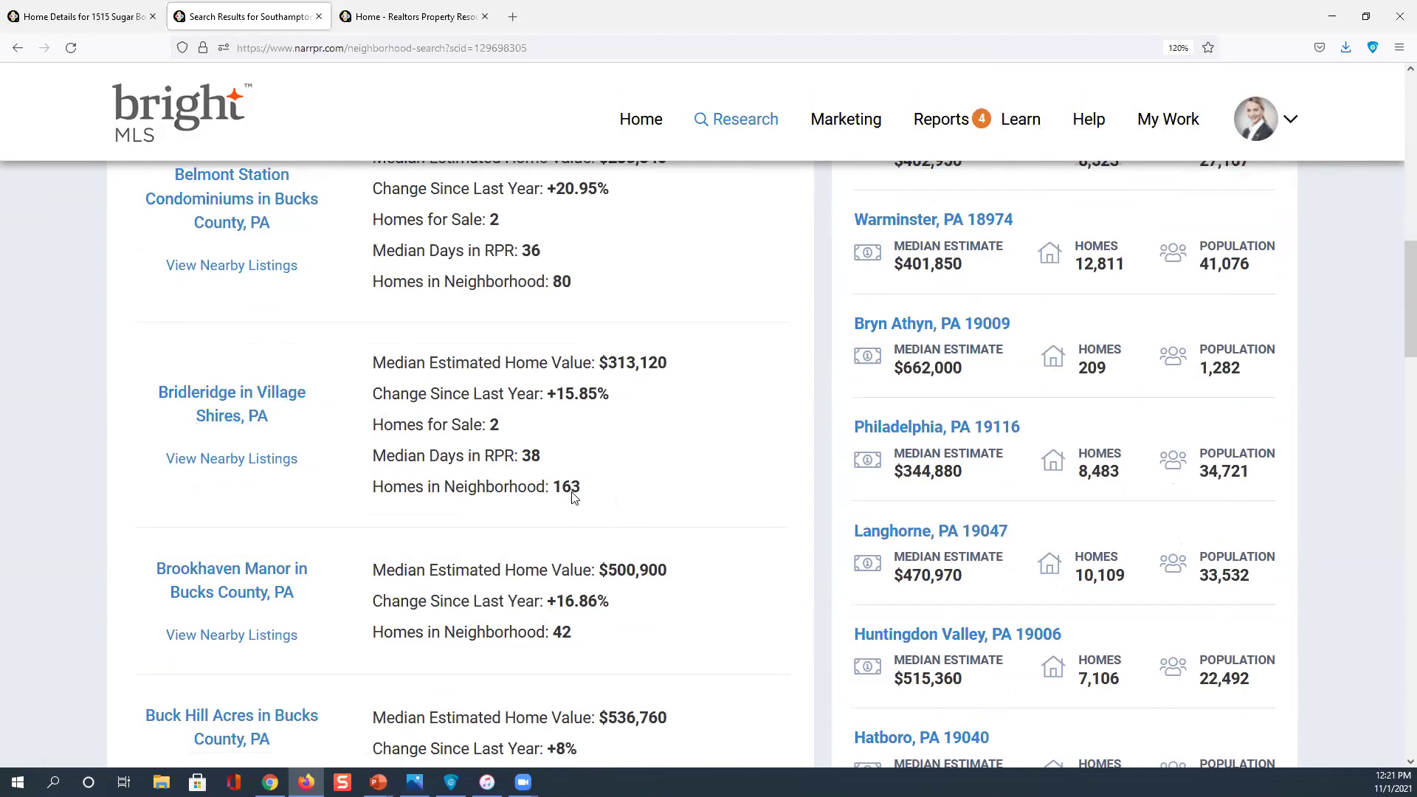
click(478, 425)
click(618, 364)
scroll(391, 397, up, 3)
scroll(393, 388, up, 5)
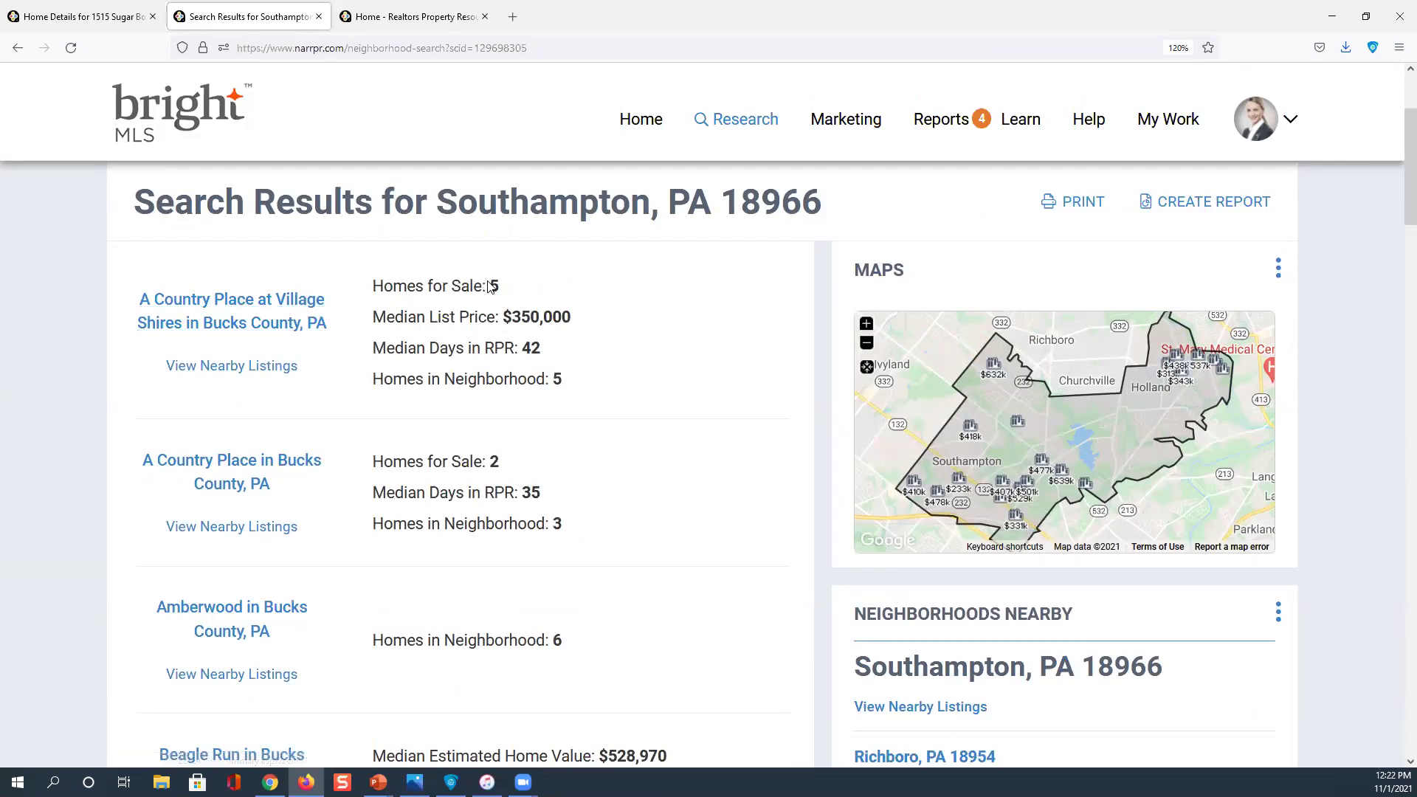
click(269, 316)
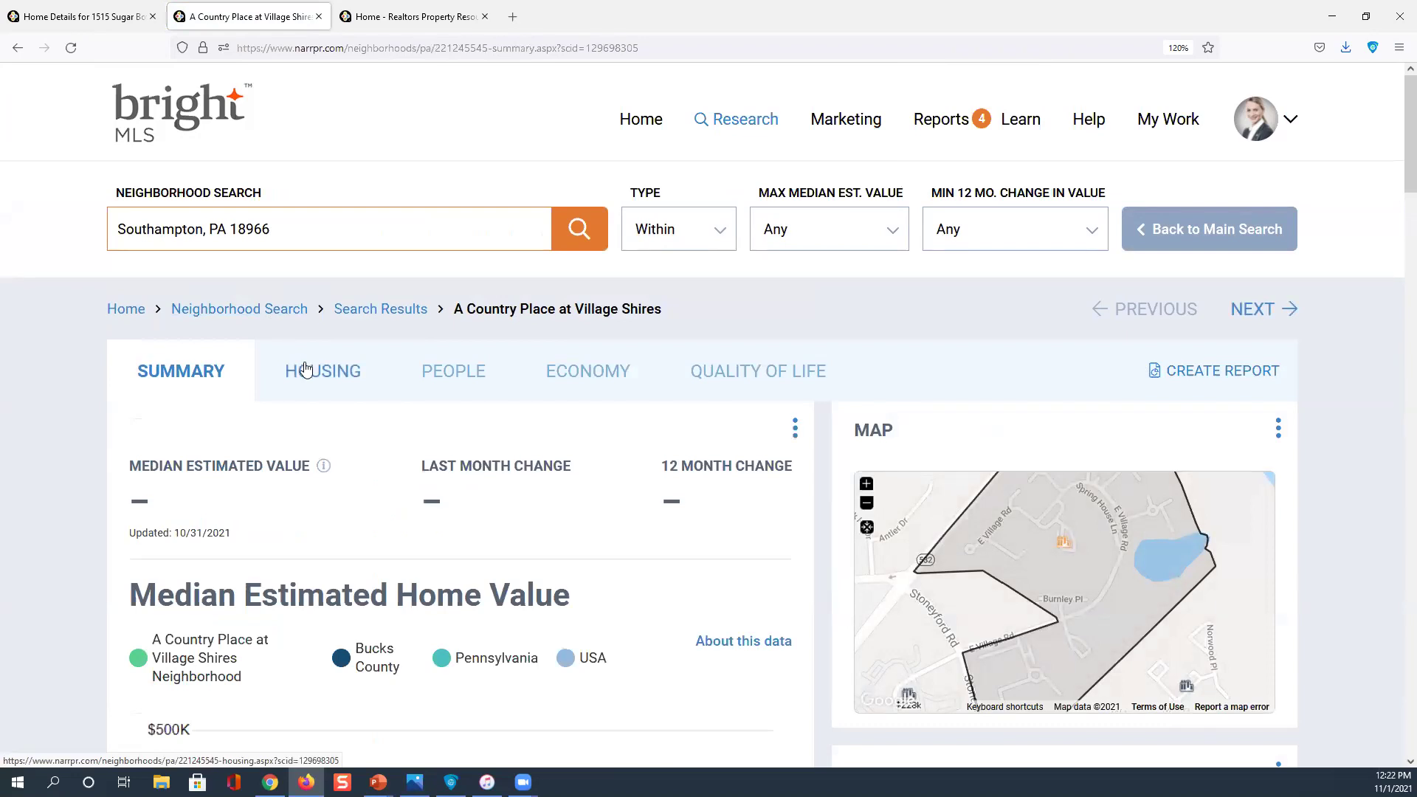
Scroll through the A Country Place at Village Shires Summary tab and its median estimated home value chart
scroll(306, 369, down, 2)
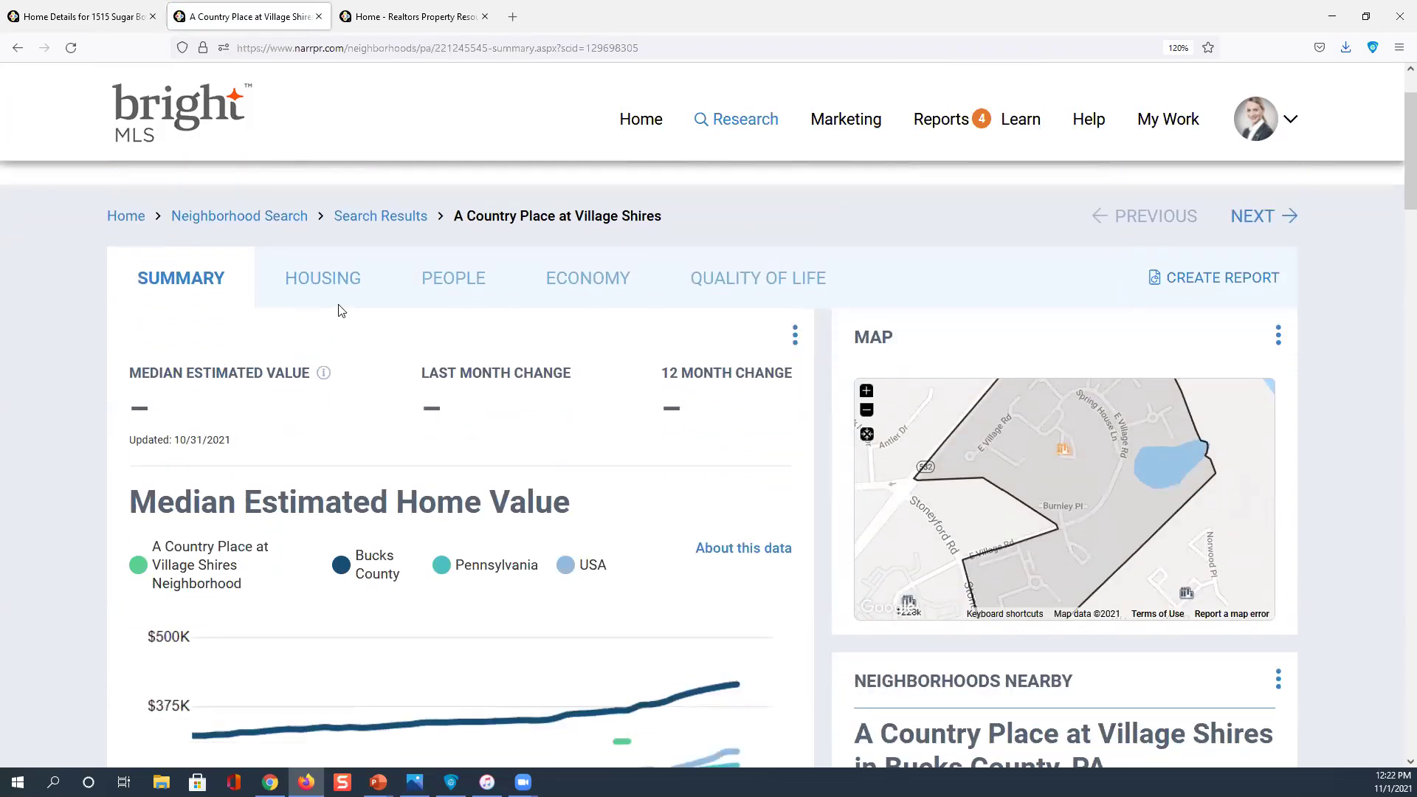
scroll(338, 324, down, 2)
scroll(309, 423, up, 4)
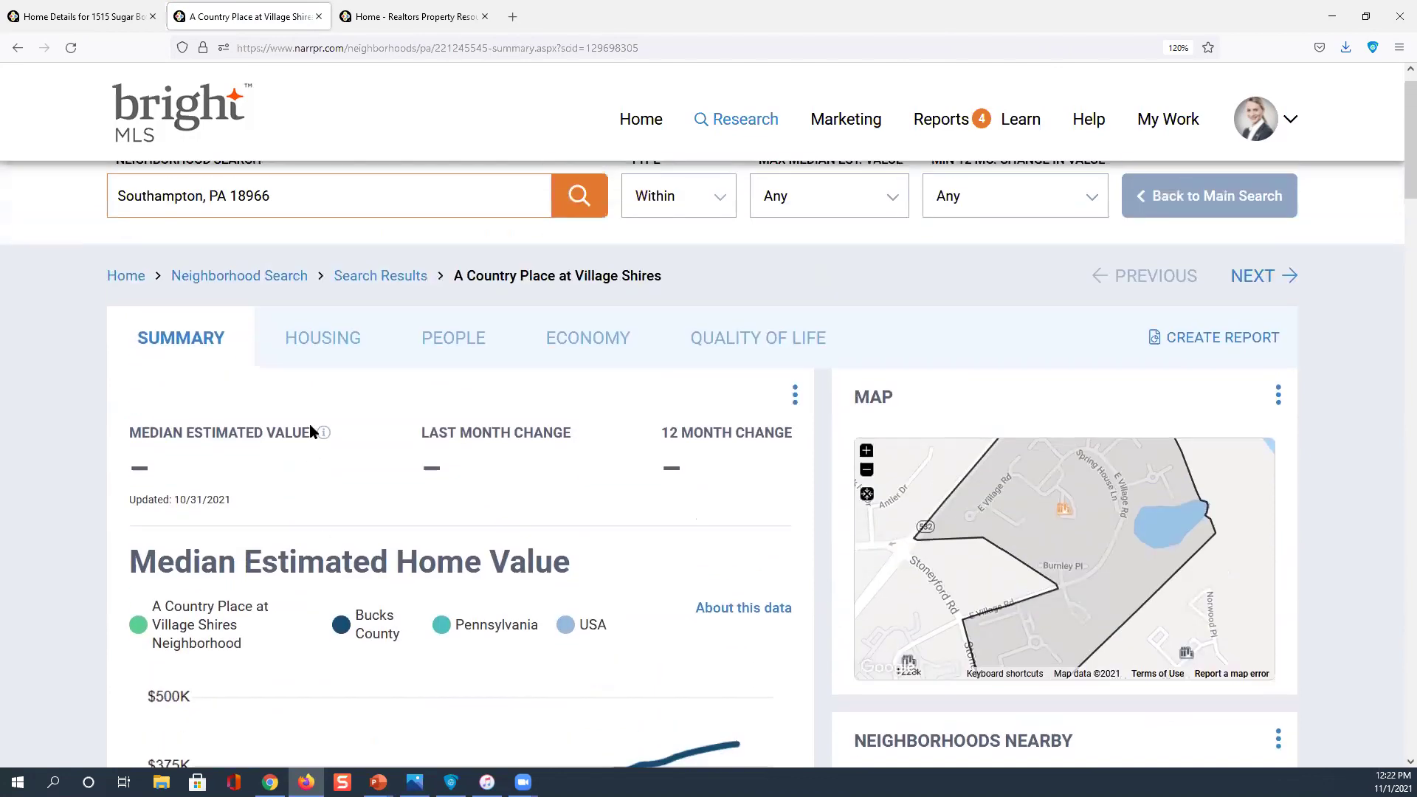
scroll(453, 317, down, 4)
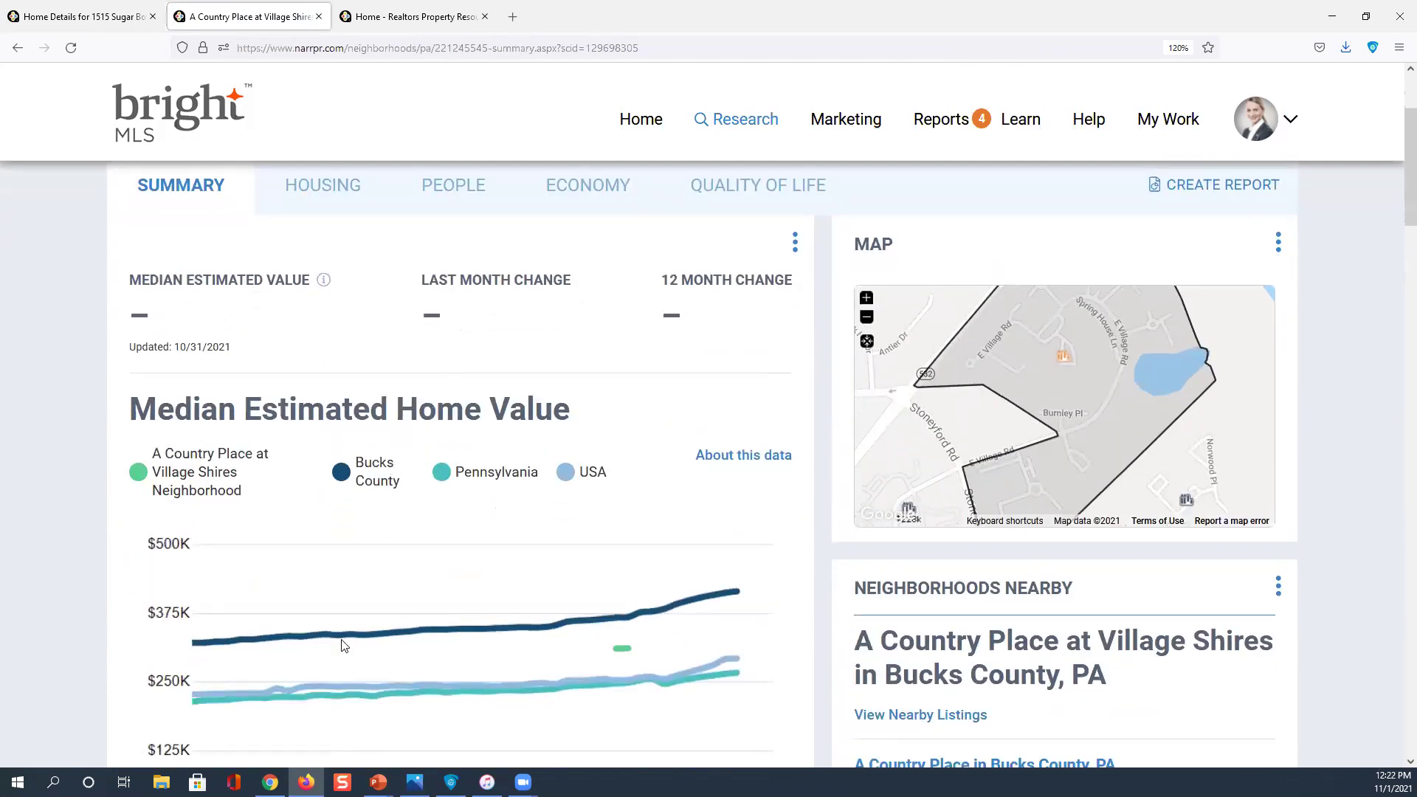
mouse_move(345, 644)
scroll(214, 471, down, 2)
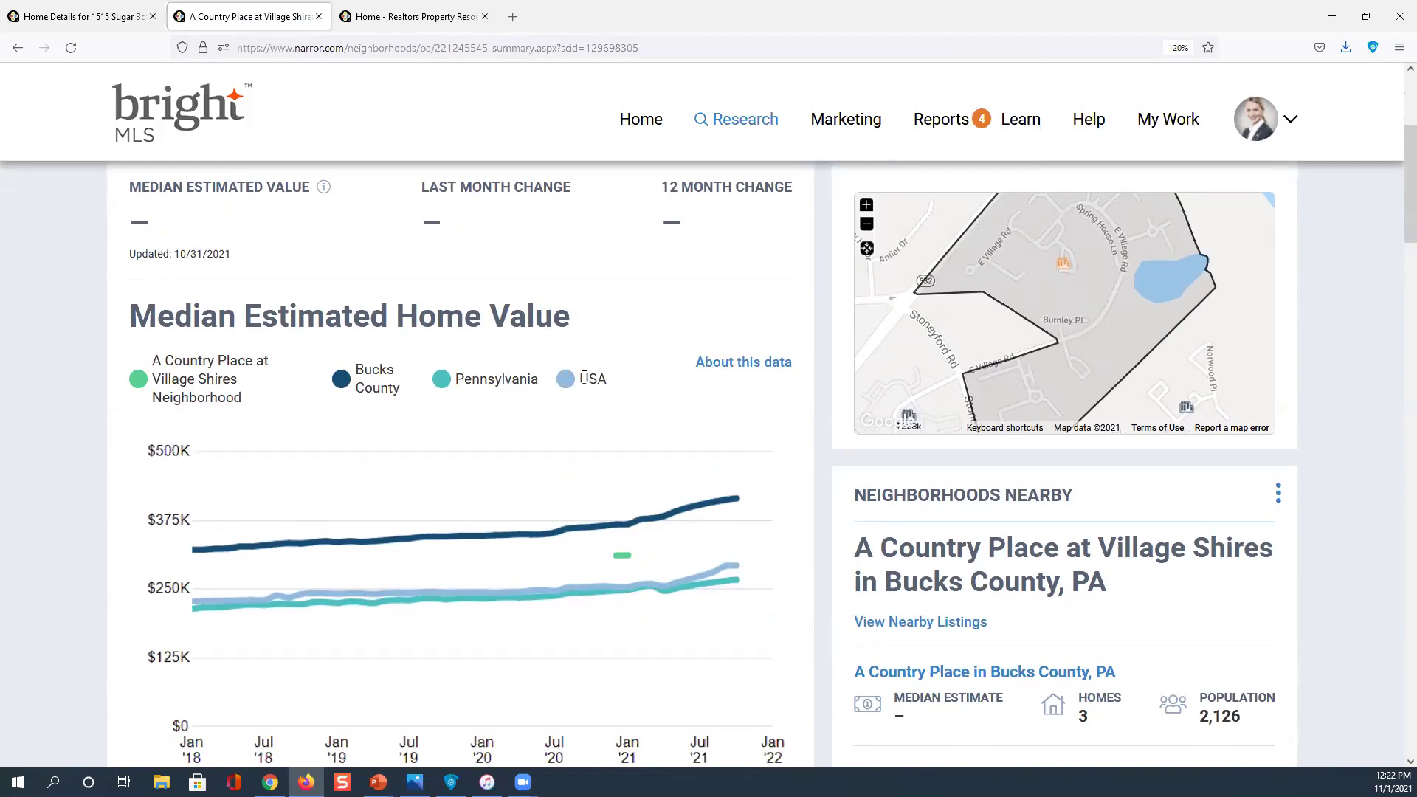
scroll(584, 377, down, 2)
scroll(582, 379, up, 3)
scroll(582, 379, down, 3)
scroll(371, 306, up, 4)
Show the HOUSING tab for A Country Place at Village Shires: $350K median list price, +26.1% change
click(334, 287)
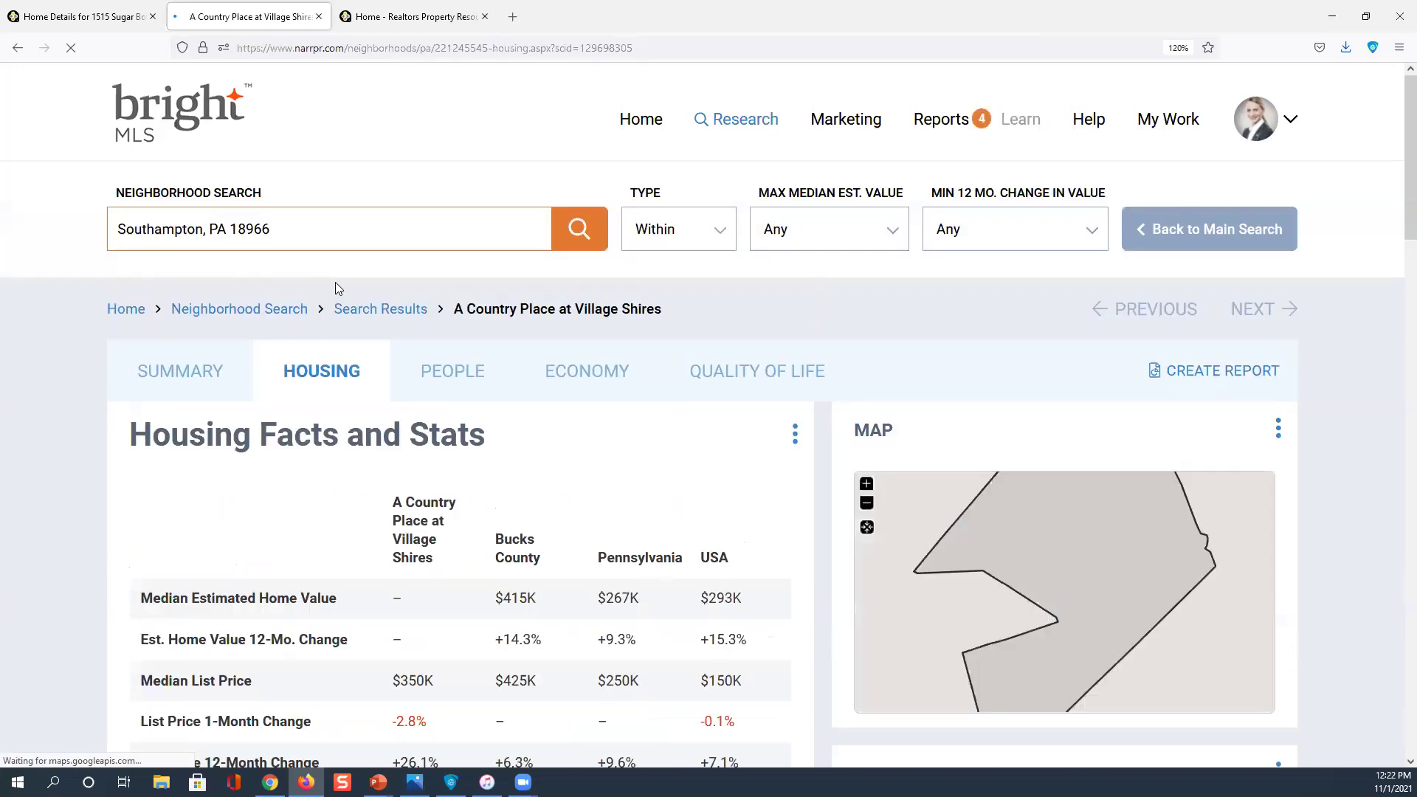
scroll(337, 283, down, 2)
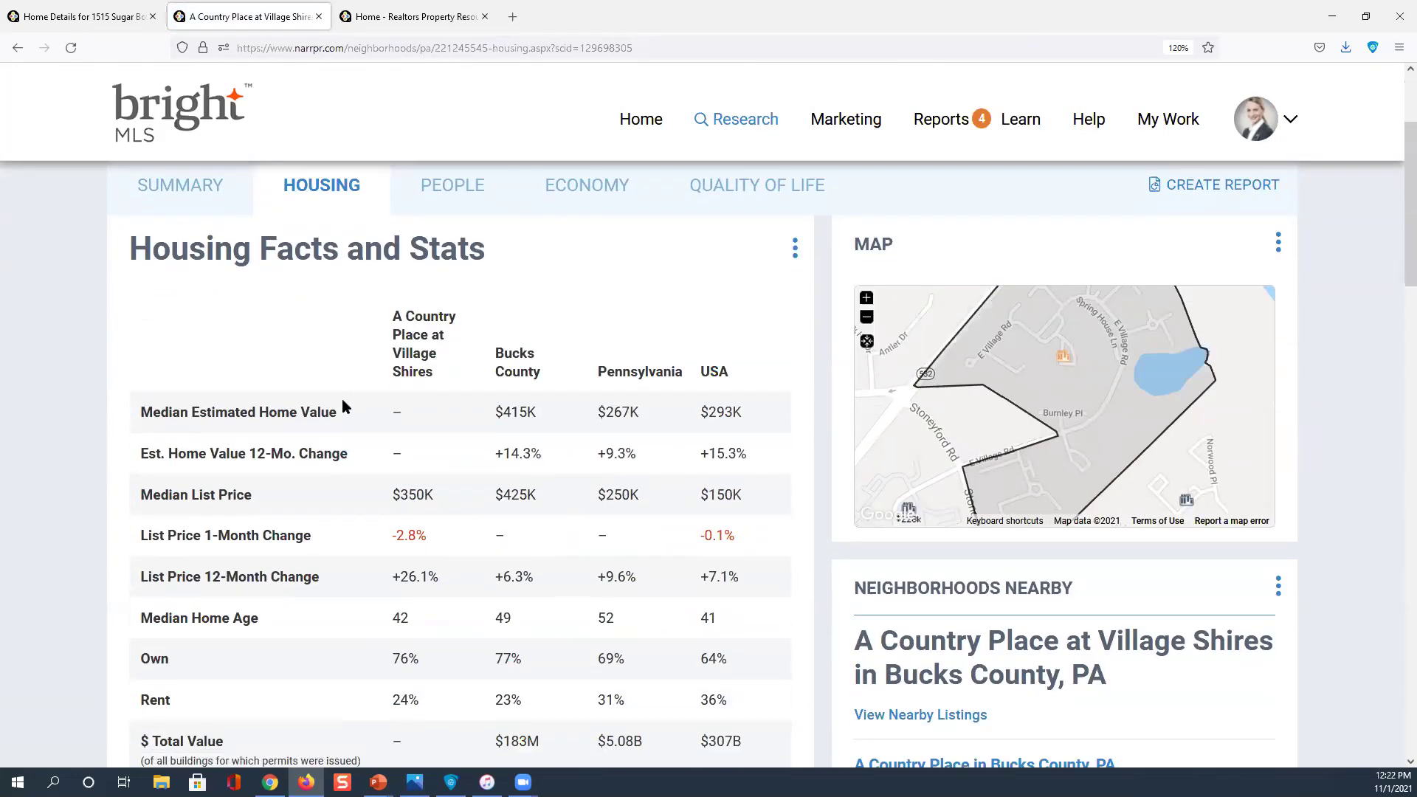
scroll(330, 463, down, 3)
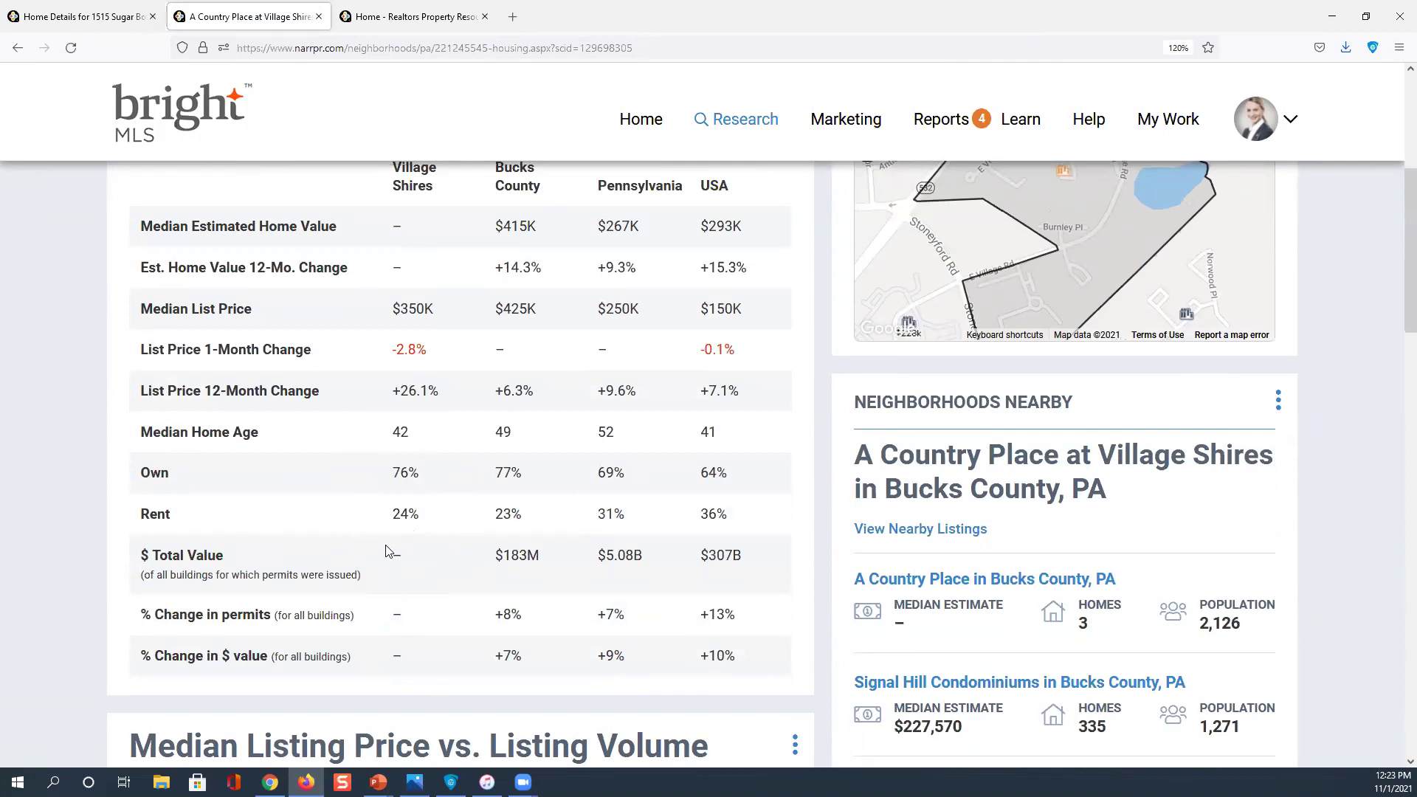
click(165, 515)
click(397, 515)
Scroll through the housing charts, including the 76% owners and 24% renters split
scroll(397, 515, up, 2)
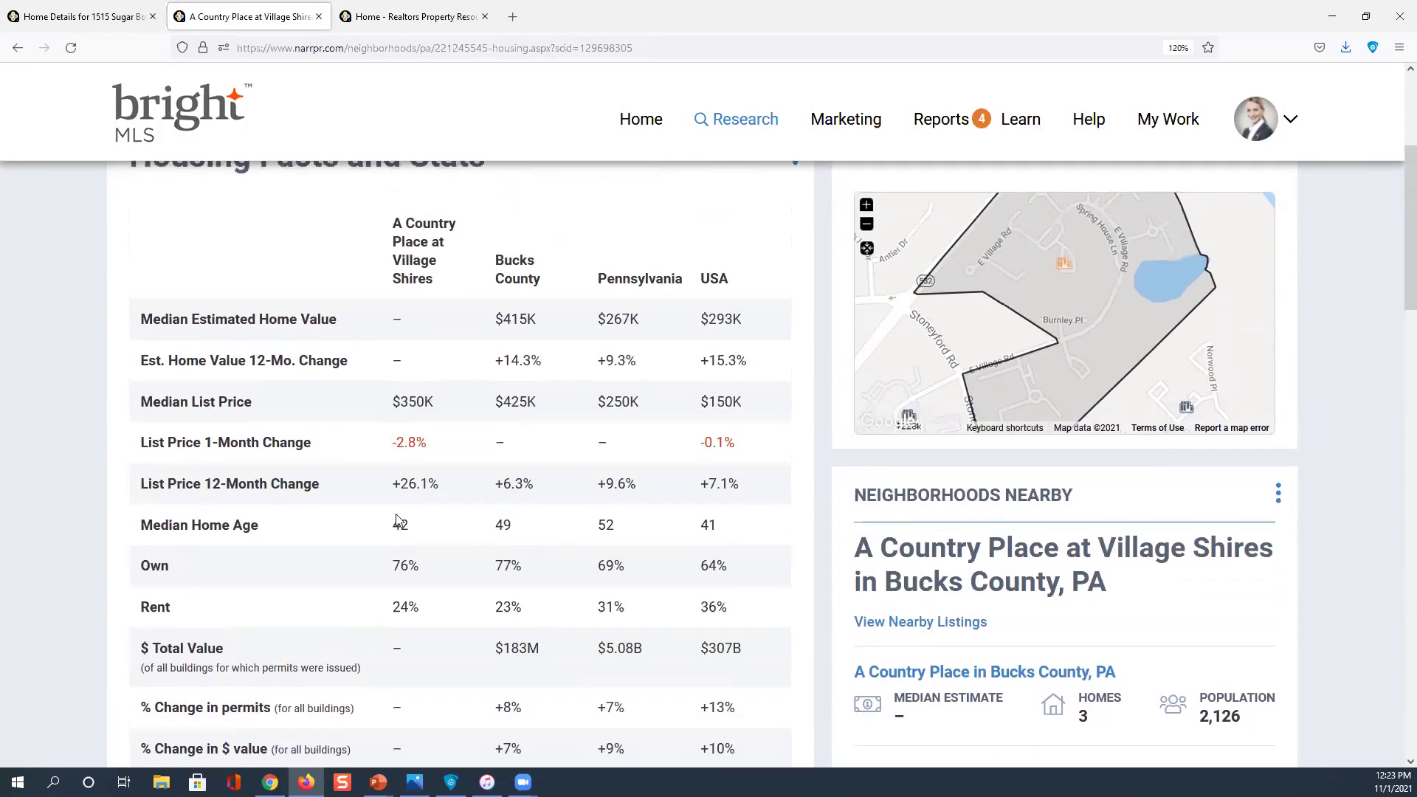
scroll(397, 514, down, 2)
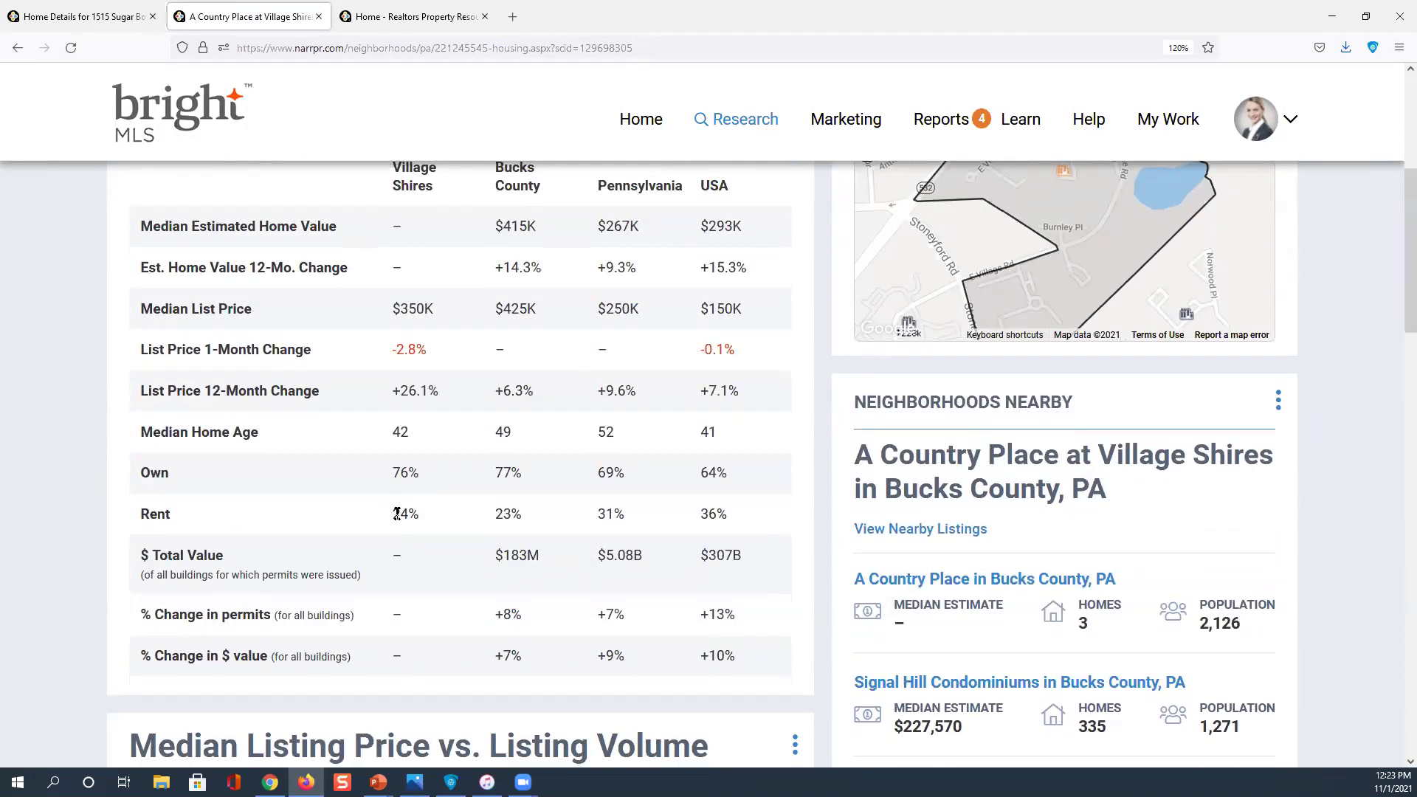
scroll(397, 514, down, 1)
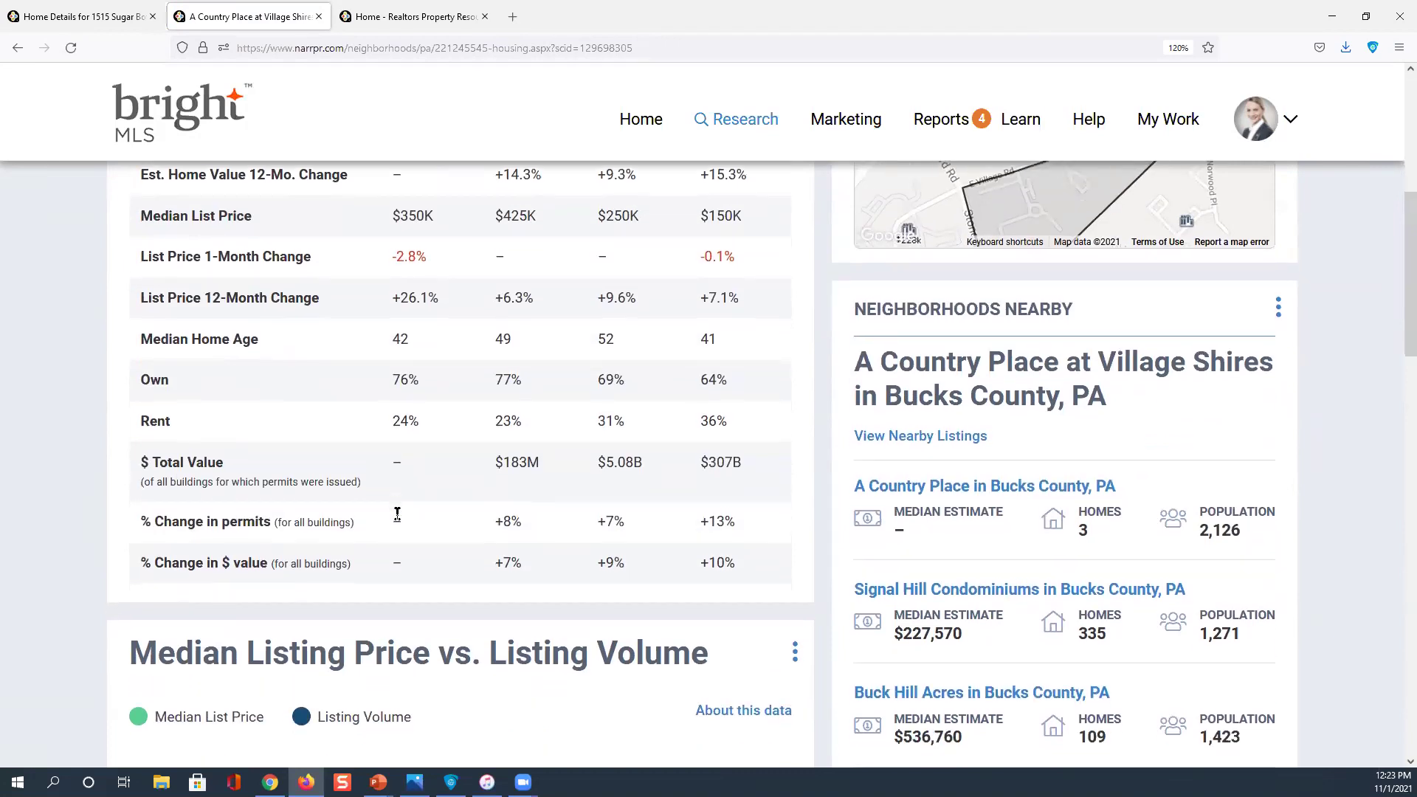
scroll(397, 514, down, 1)
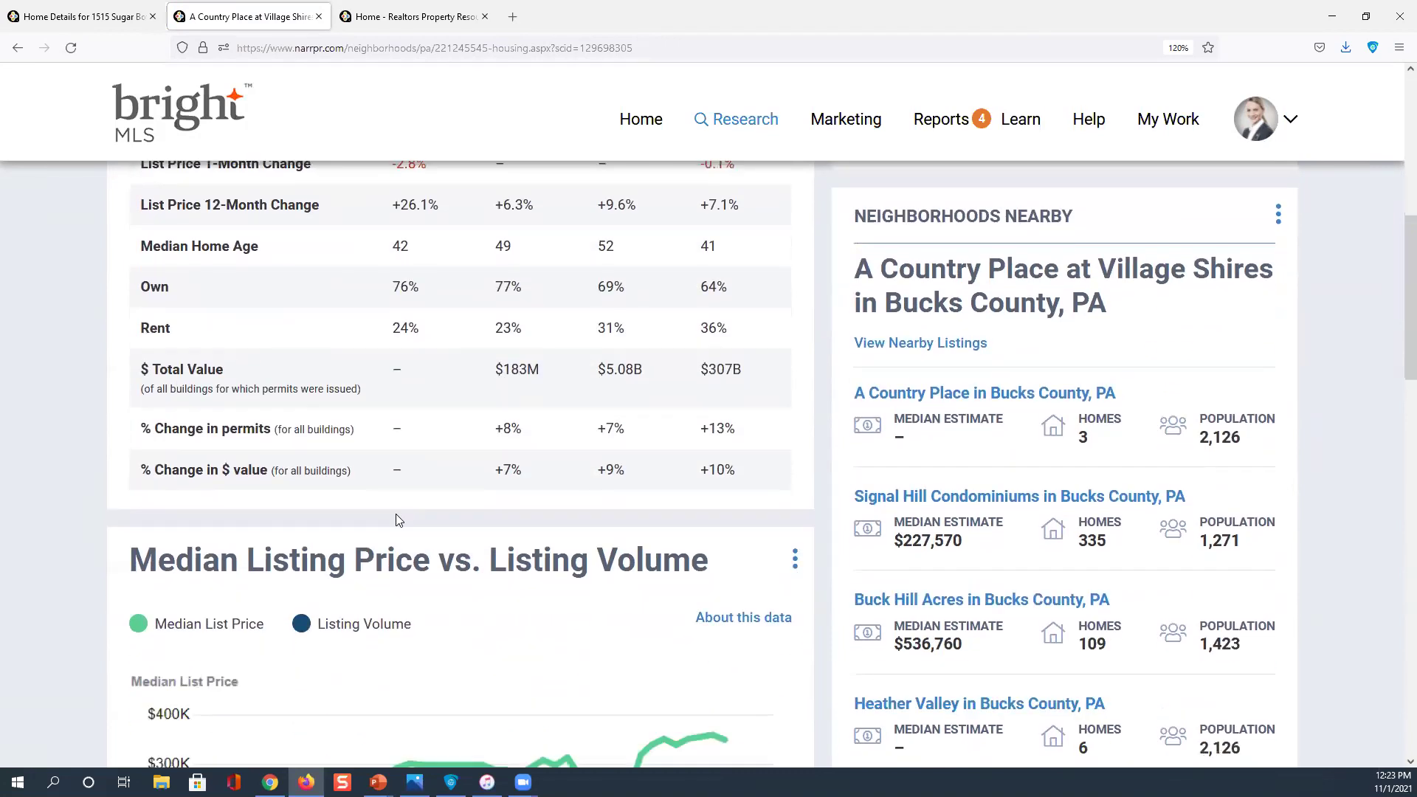
scroll(396, 514, down, 1)
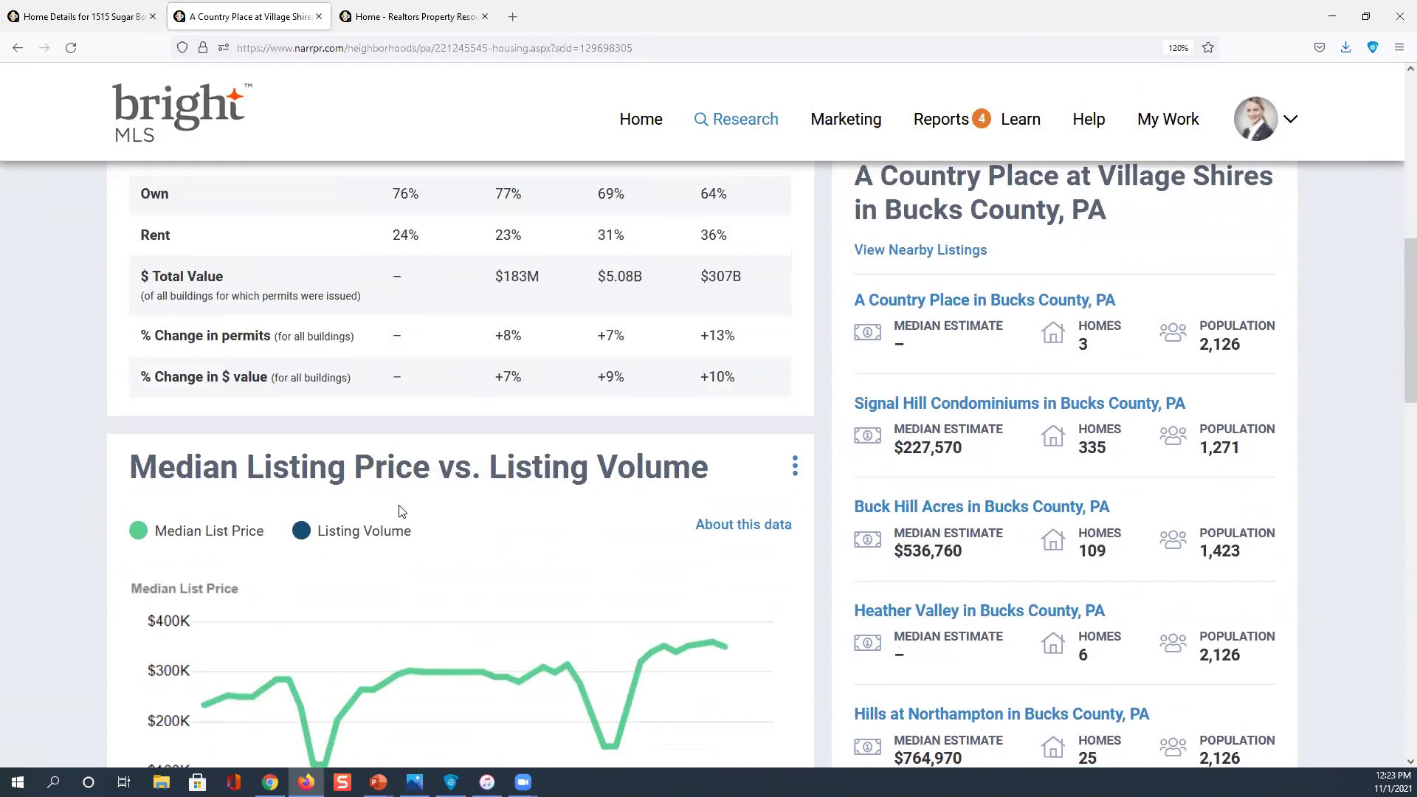
scroll(401, 511, down, 1)
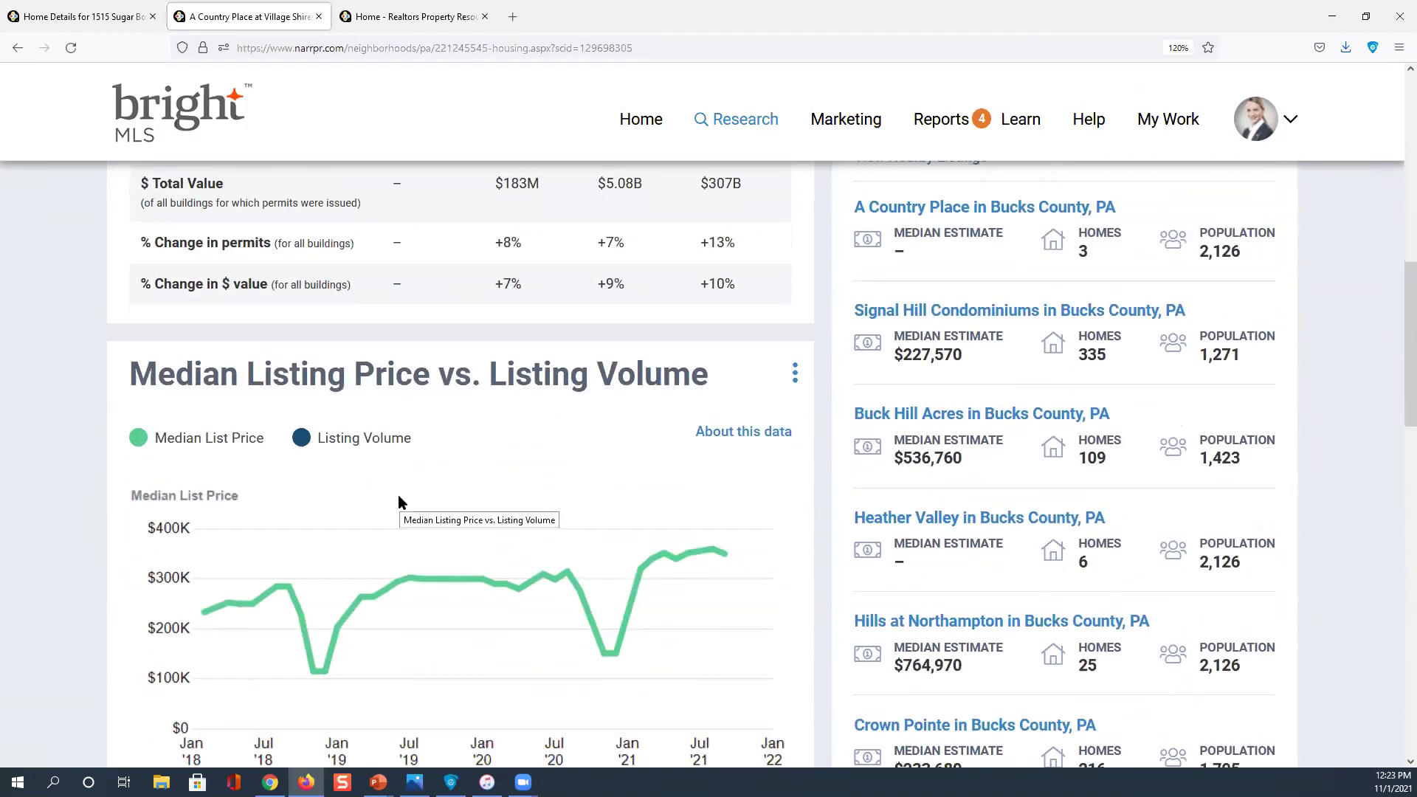
scroll(399, 502, down, 1)
scroll(420, 327, down, 1)
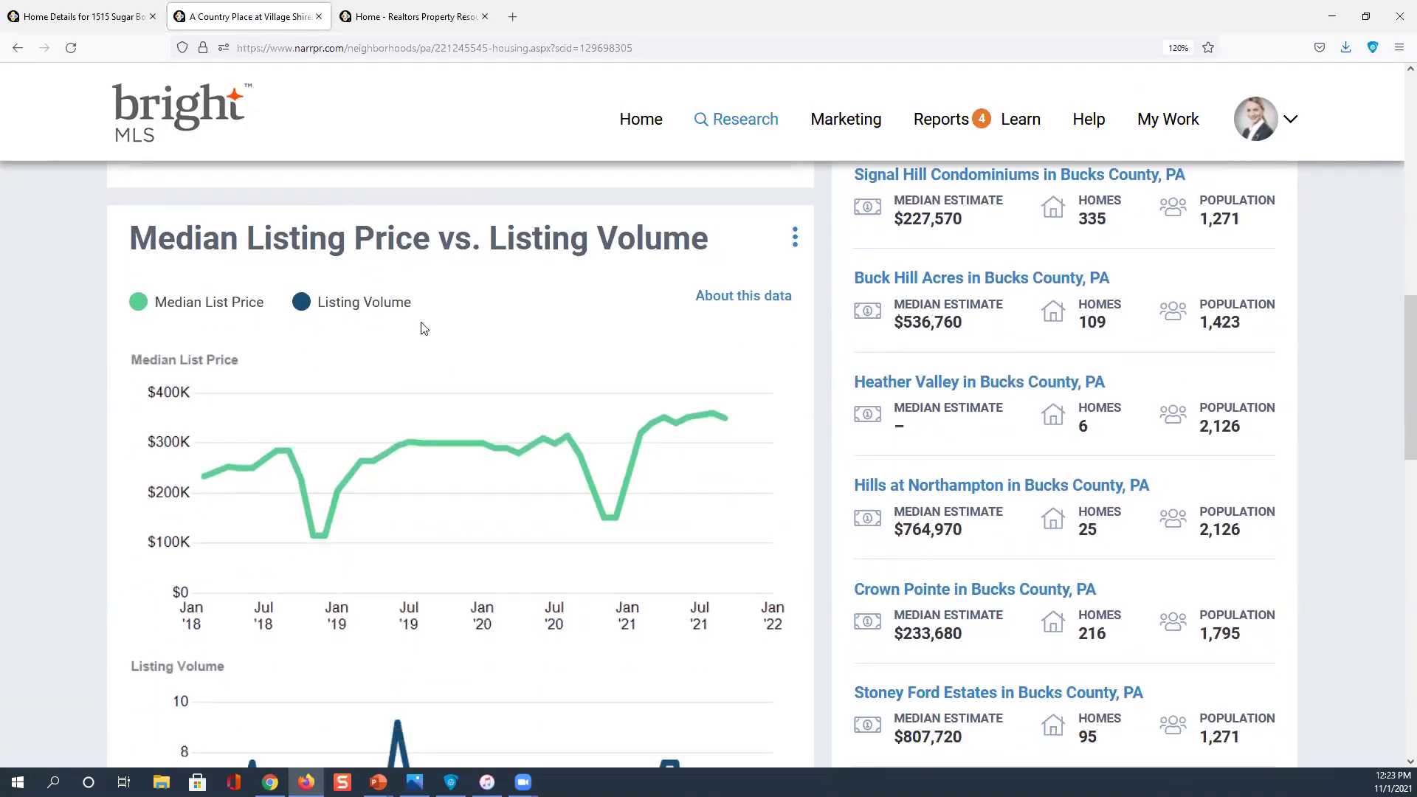
scroll(421, 328, down, 7)
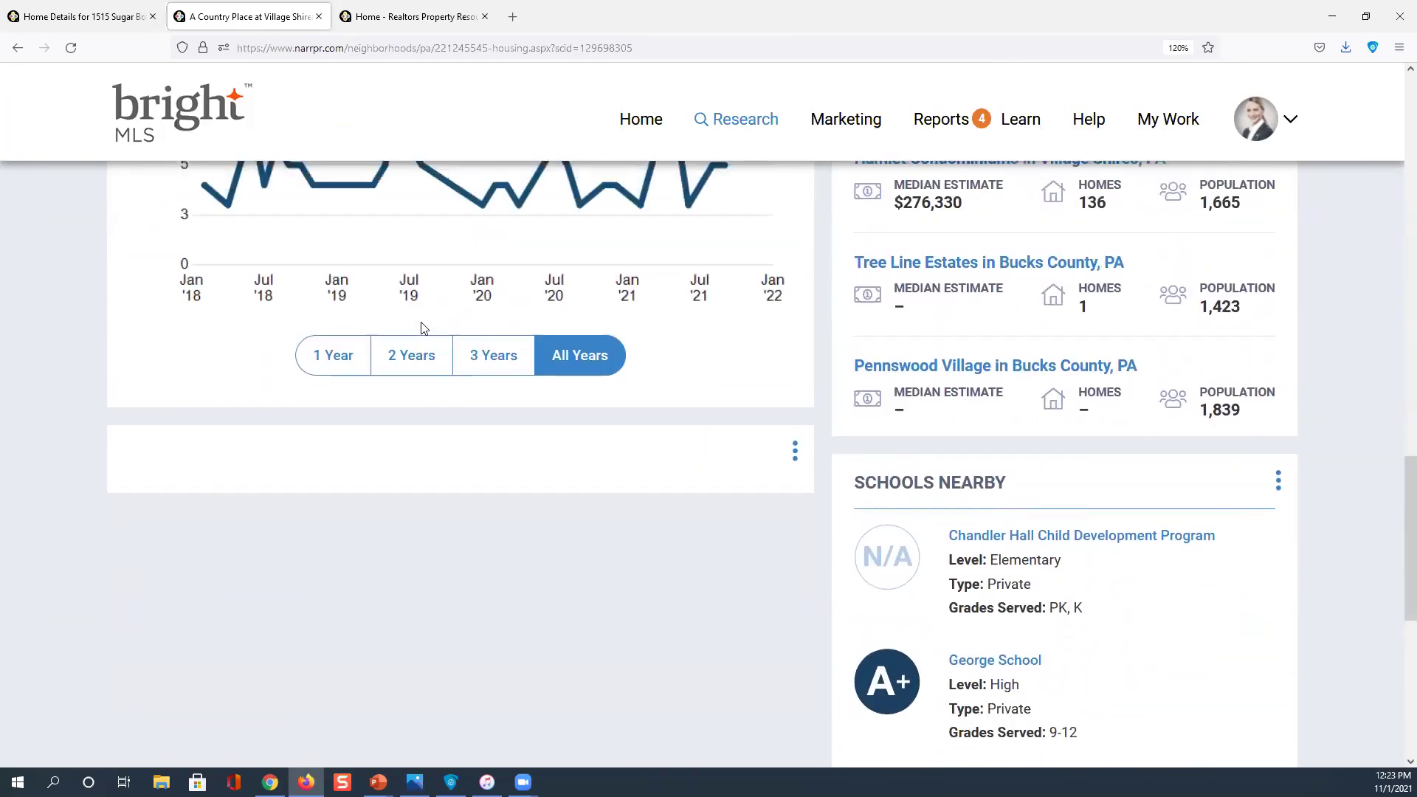
scroll(425, 328, up, 11)
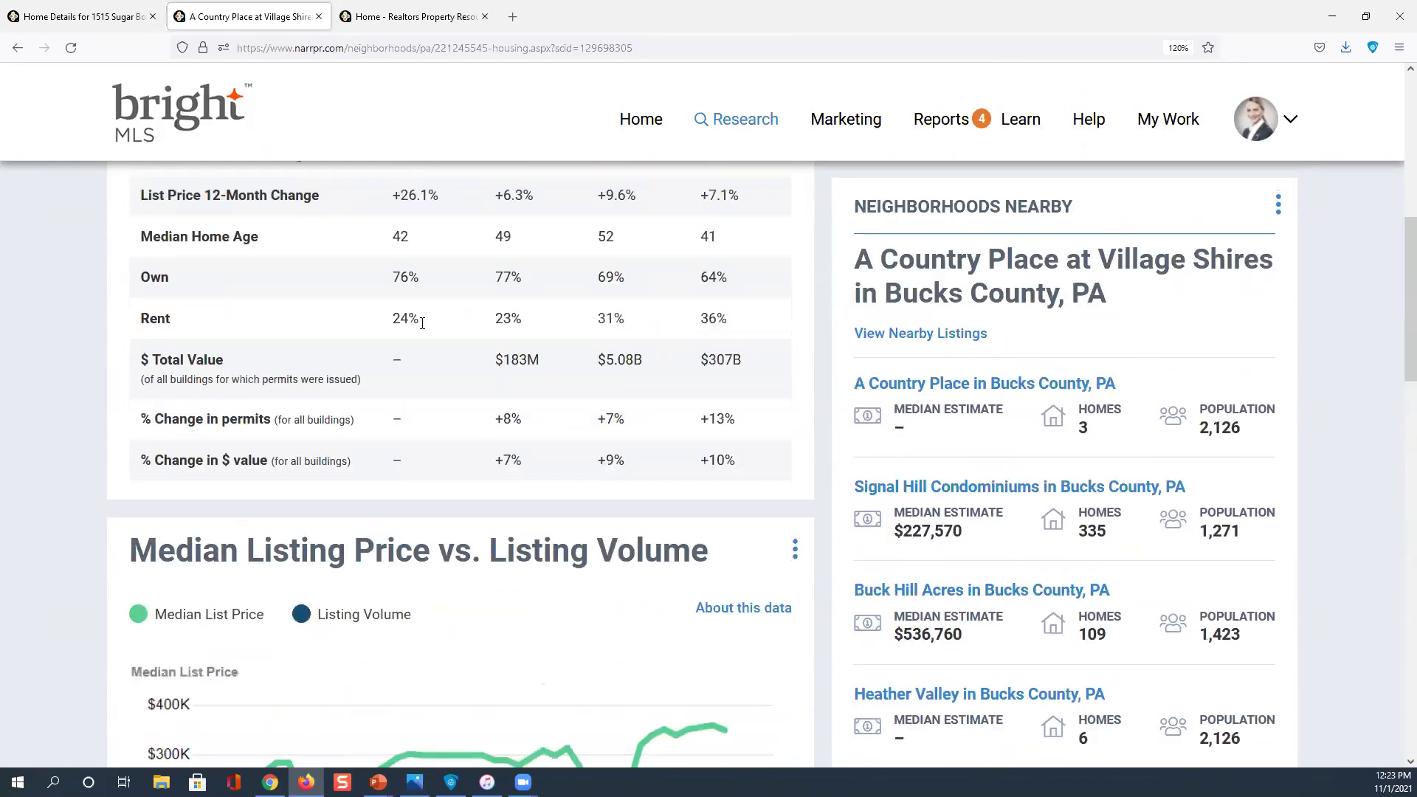
scroll(422, 323, up, 6)
Switch to the PEOPLE tab and scroll through its statistics
click(452, 373)
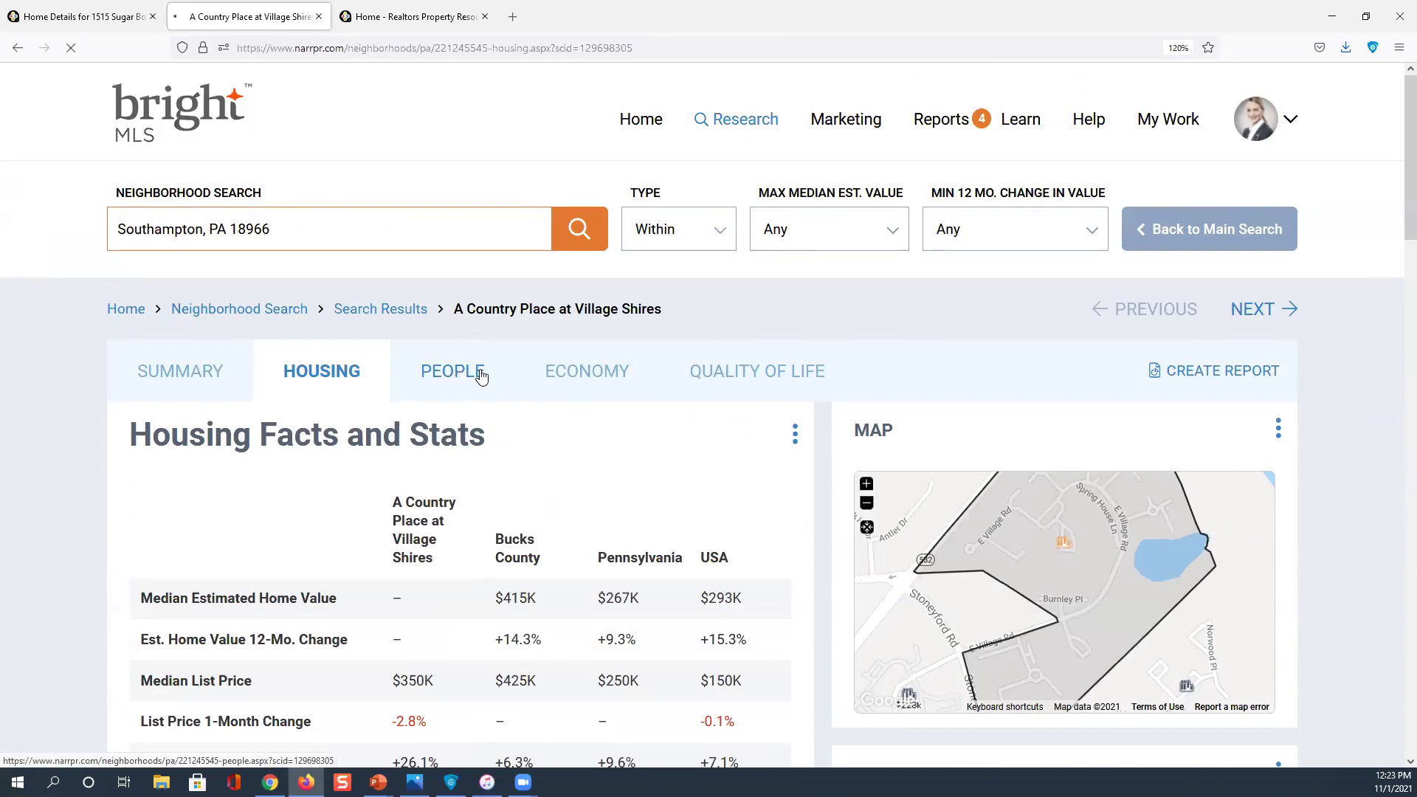
scroll(481, 376, down, 3)
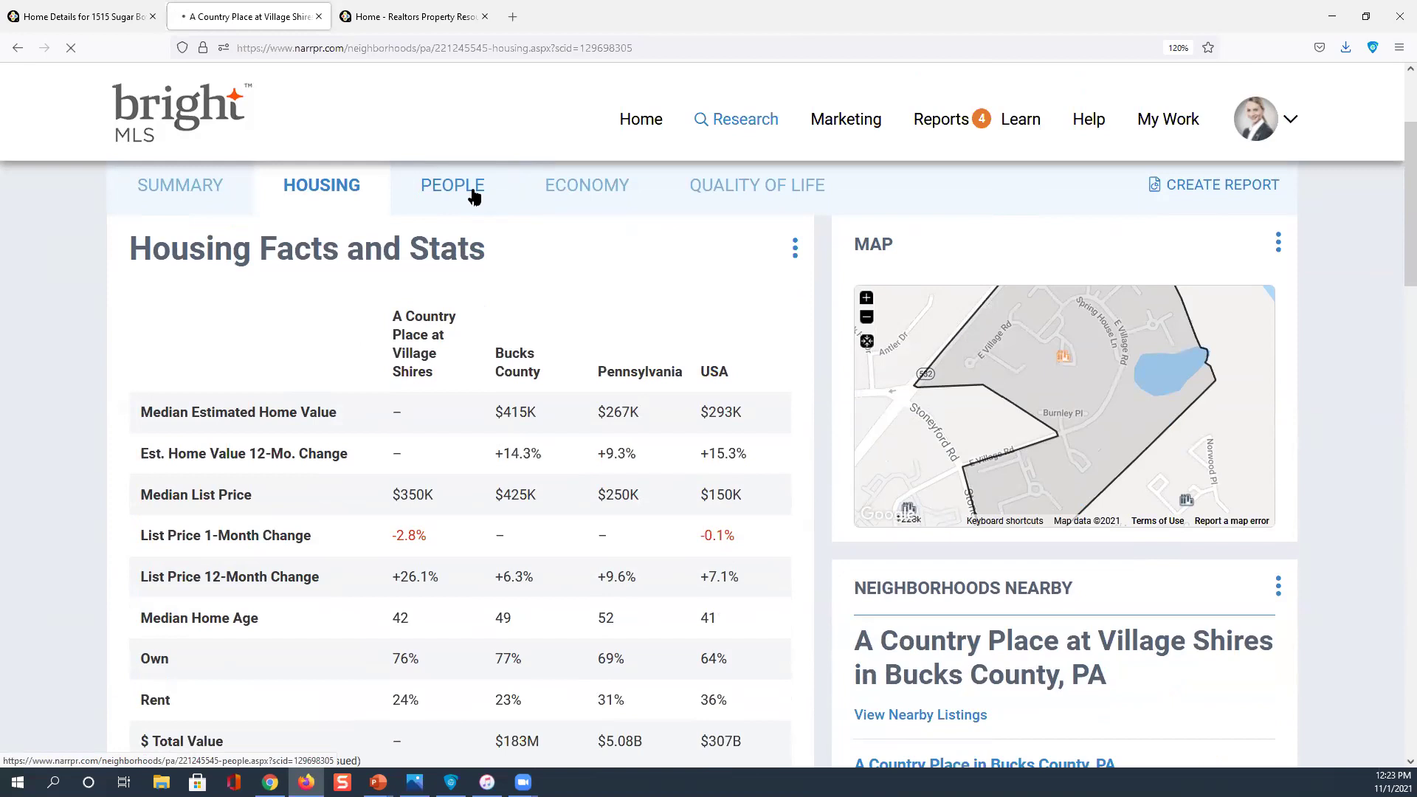
scroll(472, 195, up, 2)
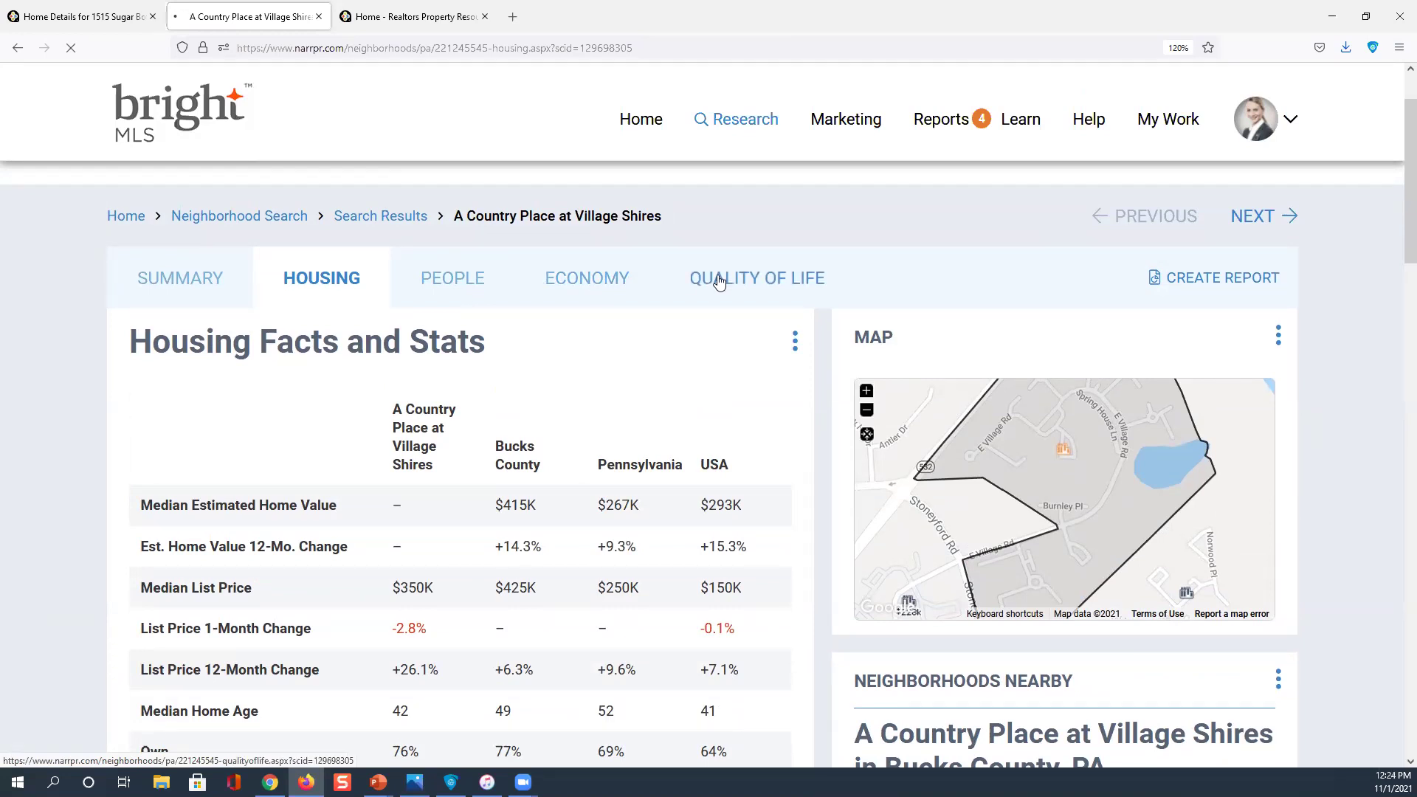
Open the neighborhood's Quality of Life stats and read the commute and AARP Livability (52/100) figures
click(751, 278)
scroll(752, 283, up, 1)
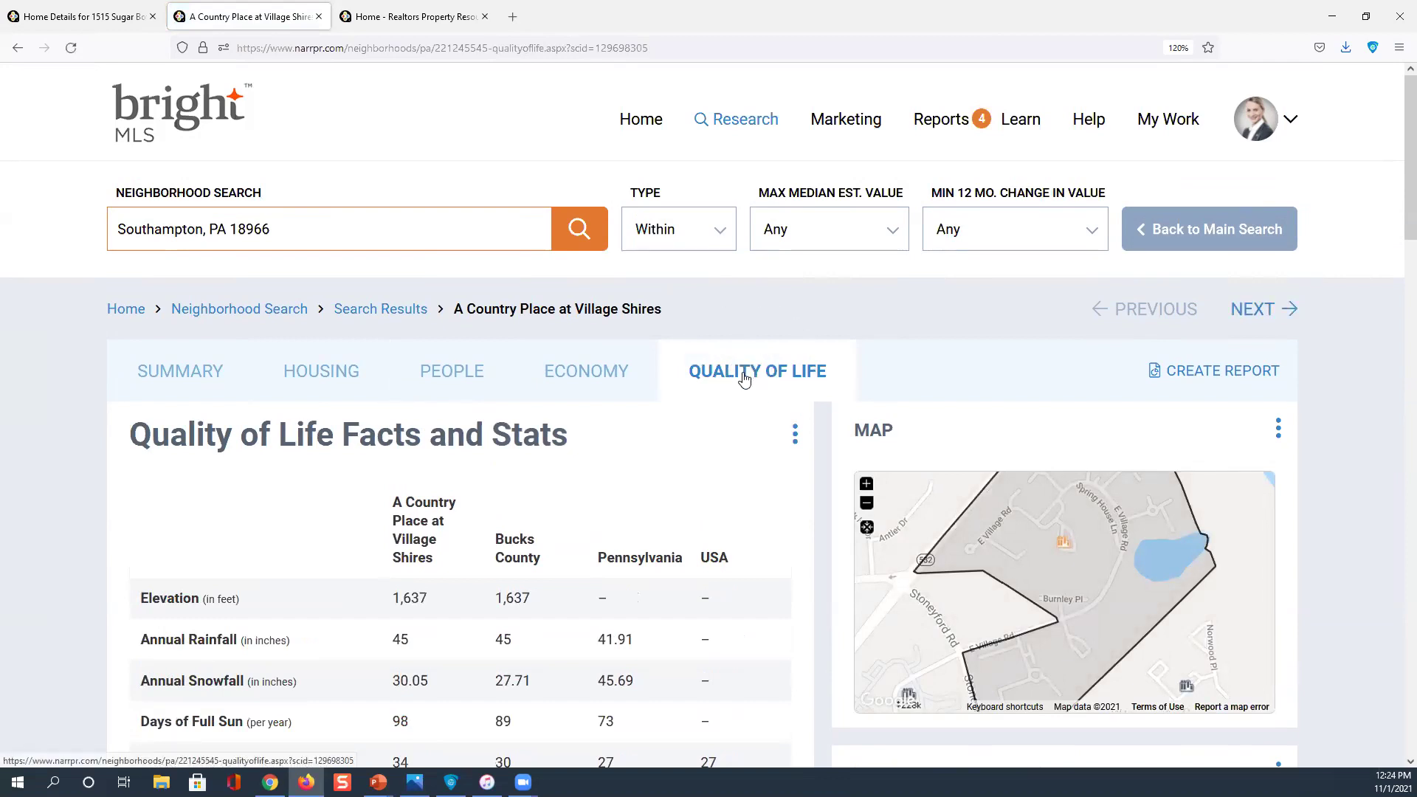
scroll(743, 379, down, 3)
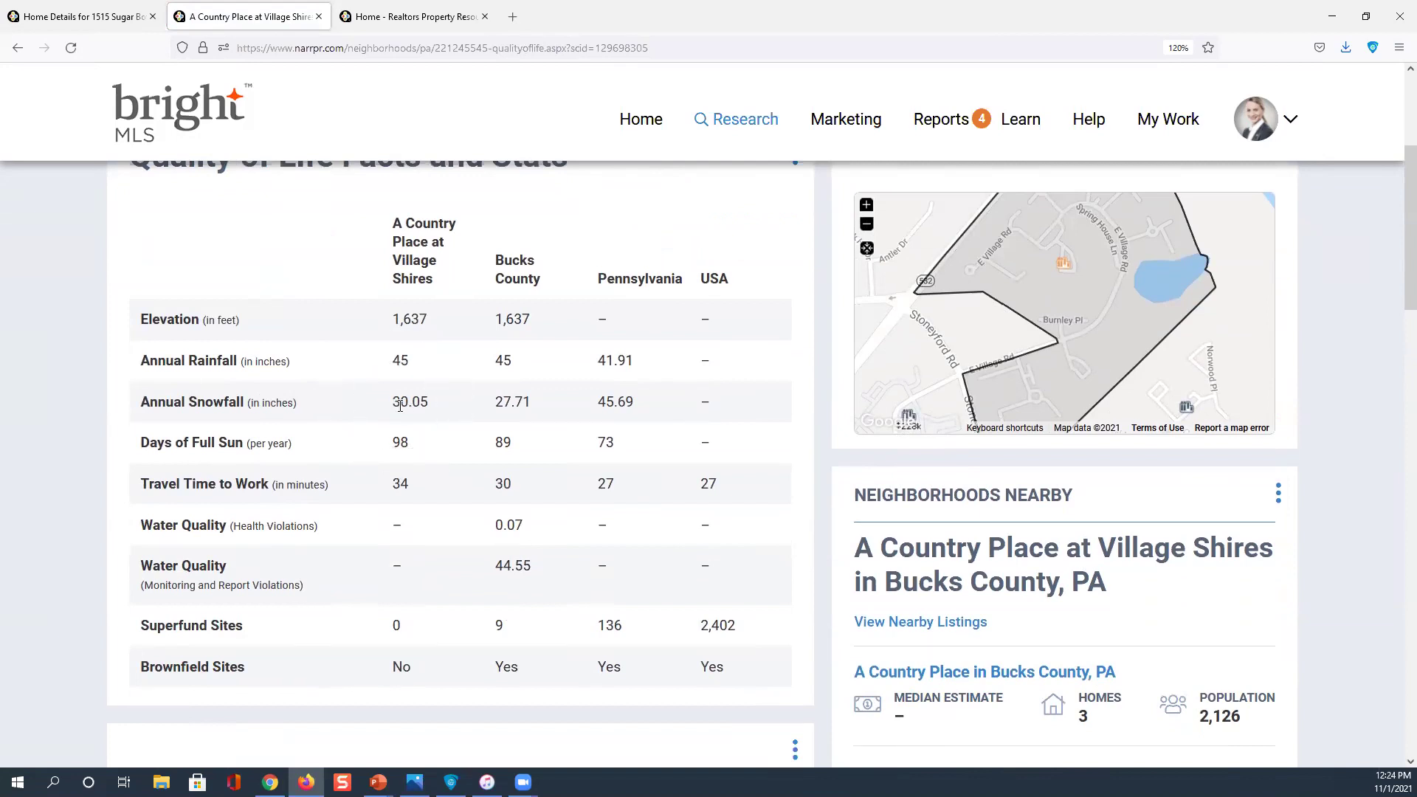
scroll(402, 402, down, 2)
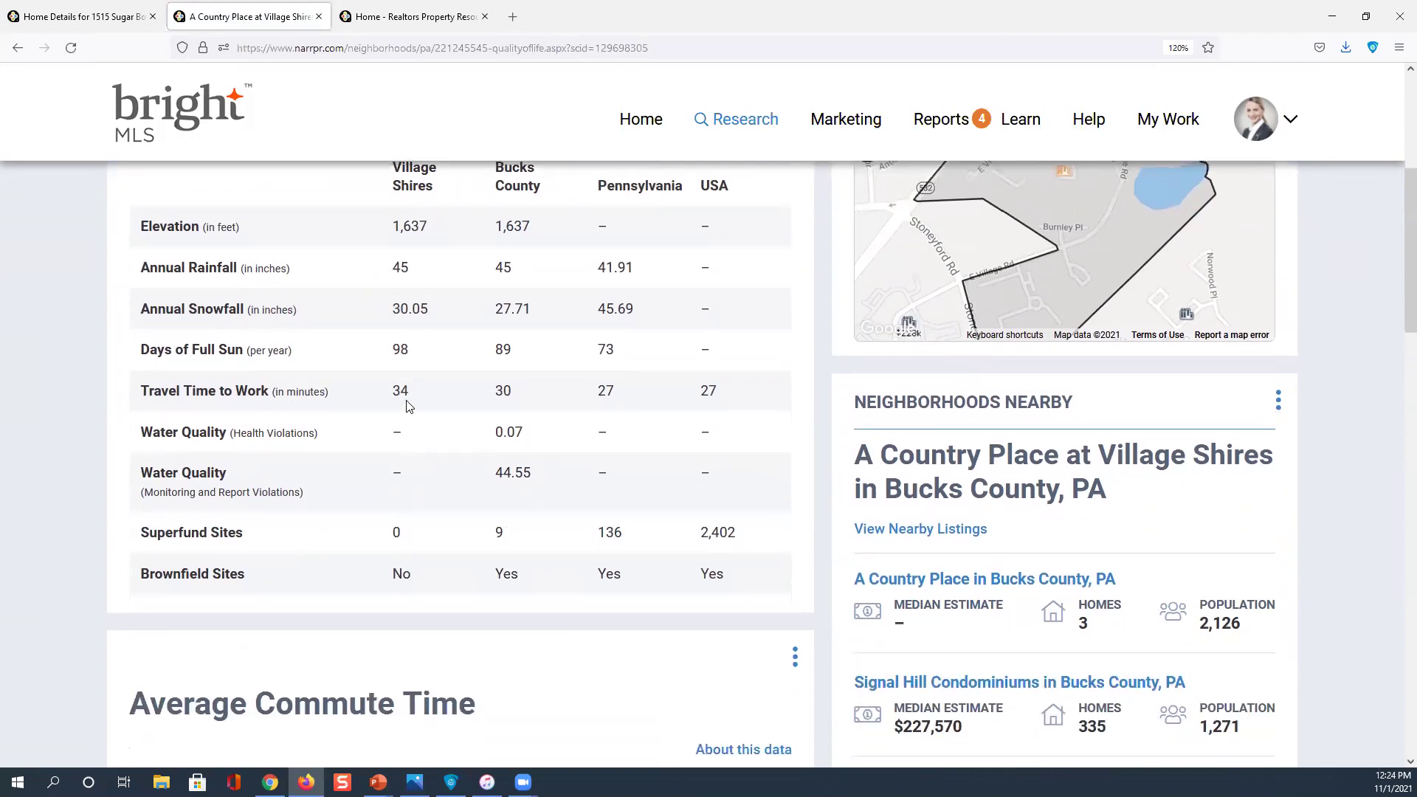
scroll(409, 407, down, 2)
scroll(409, 406, down, 2)
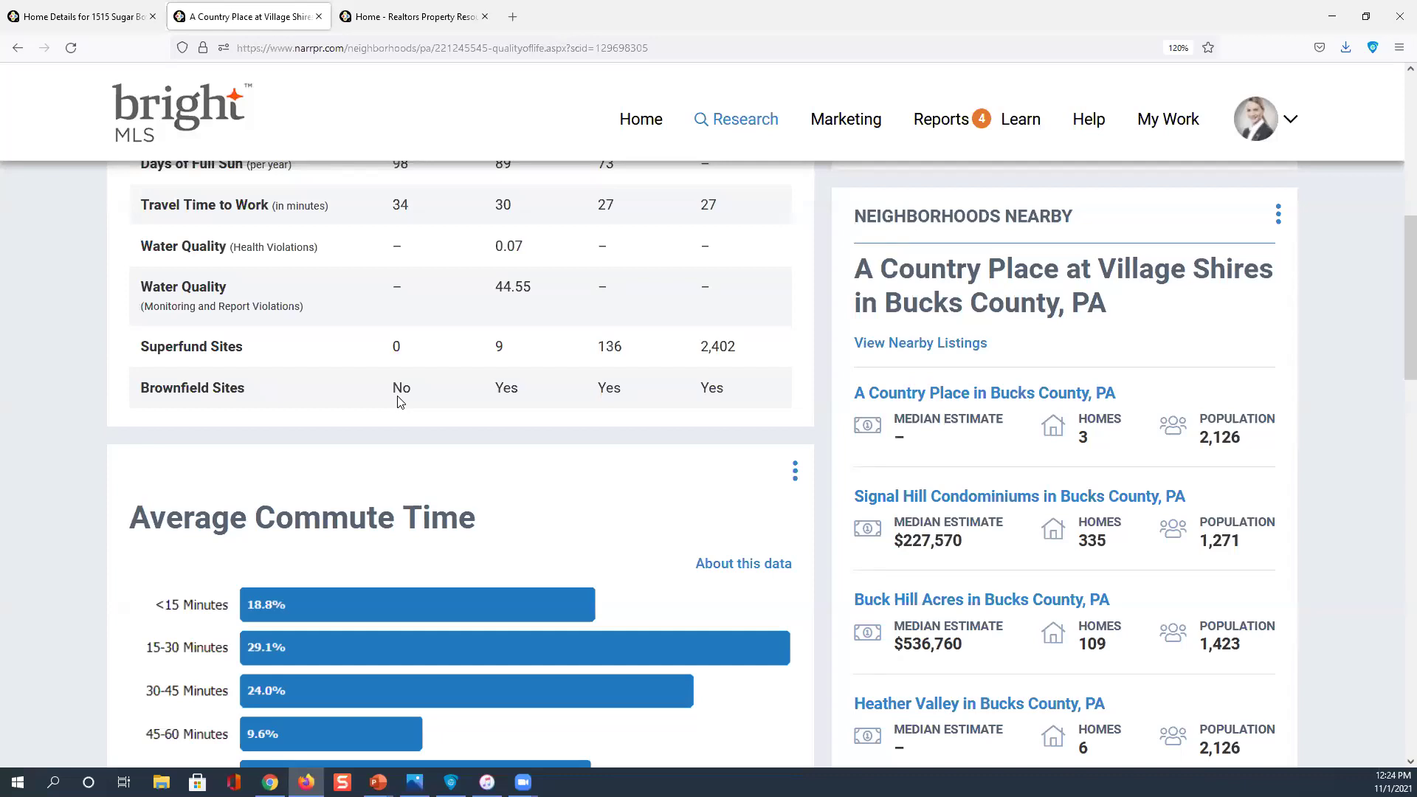
scroll(405, 405, down, 2)
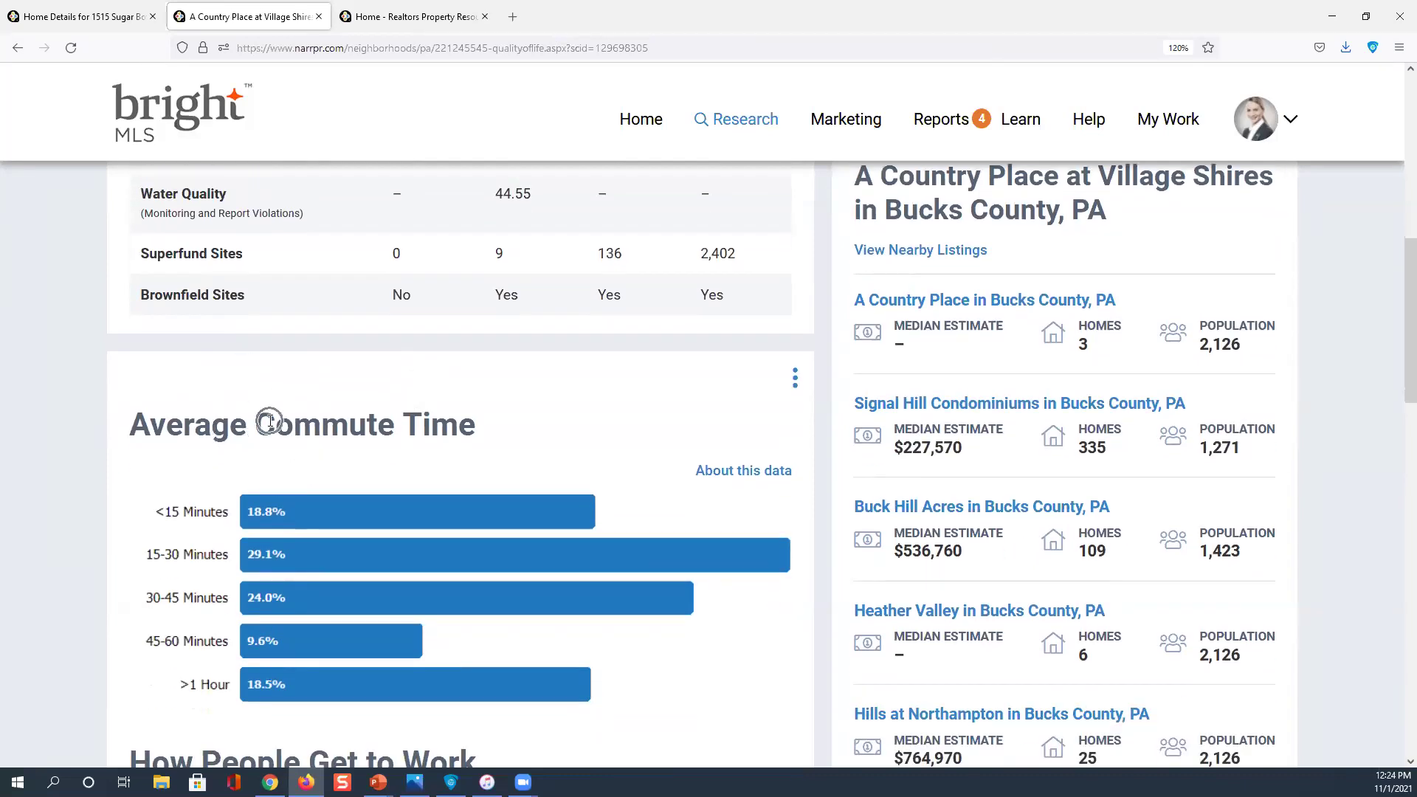
scroll(271, 426, down, 2)
scroll(271, 425, down, 2)
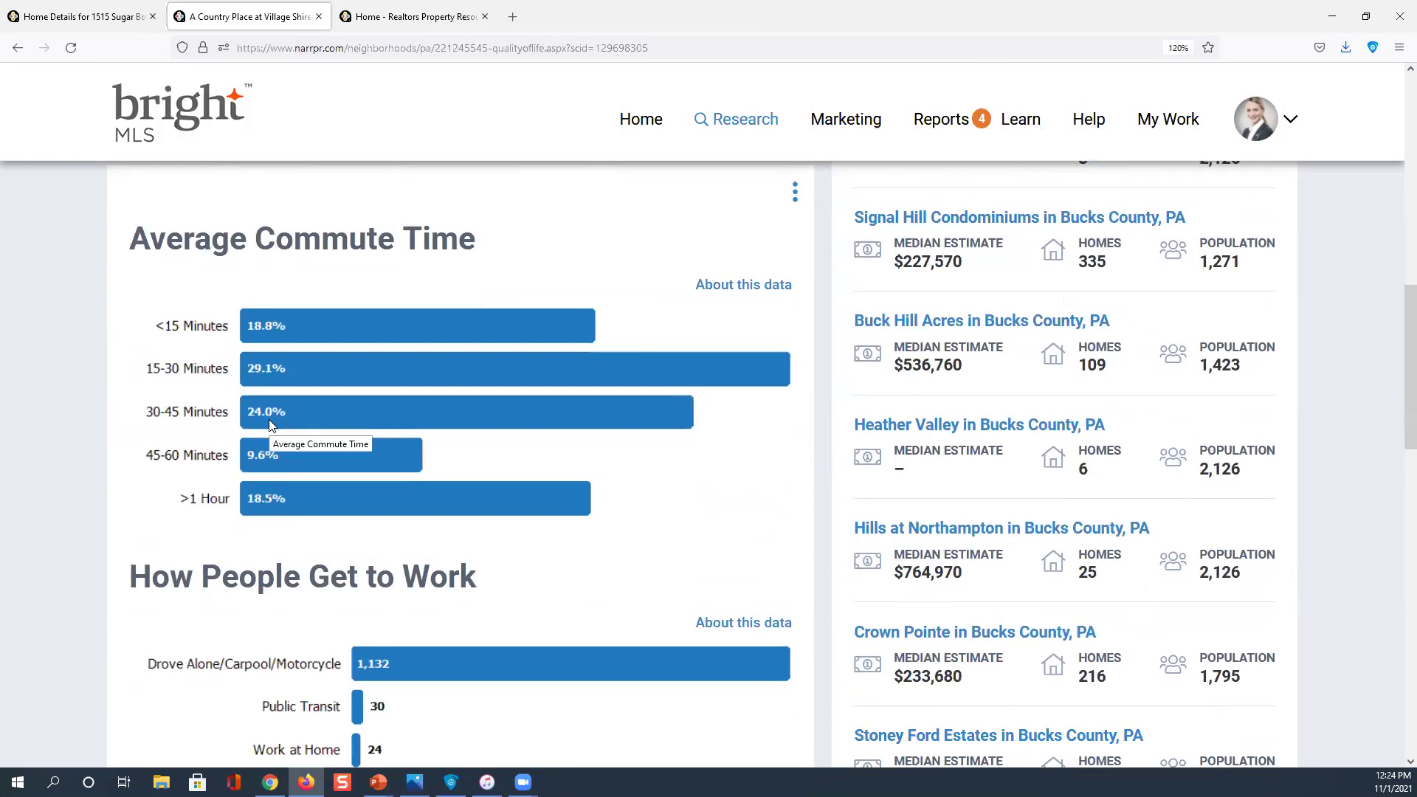
scroll(271, 425, down, 4)
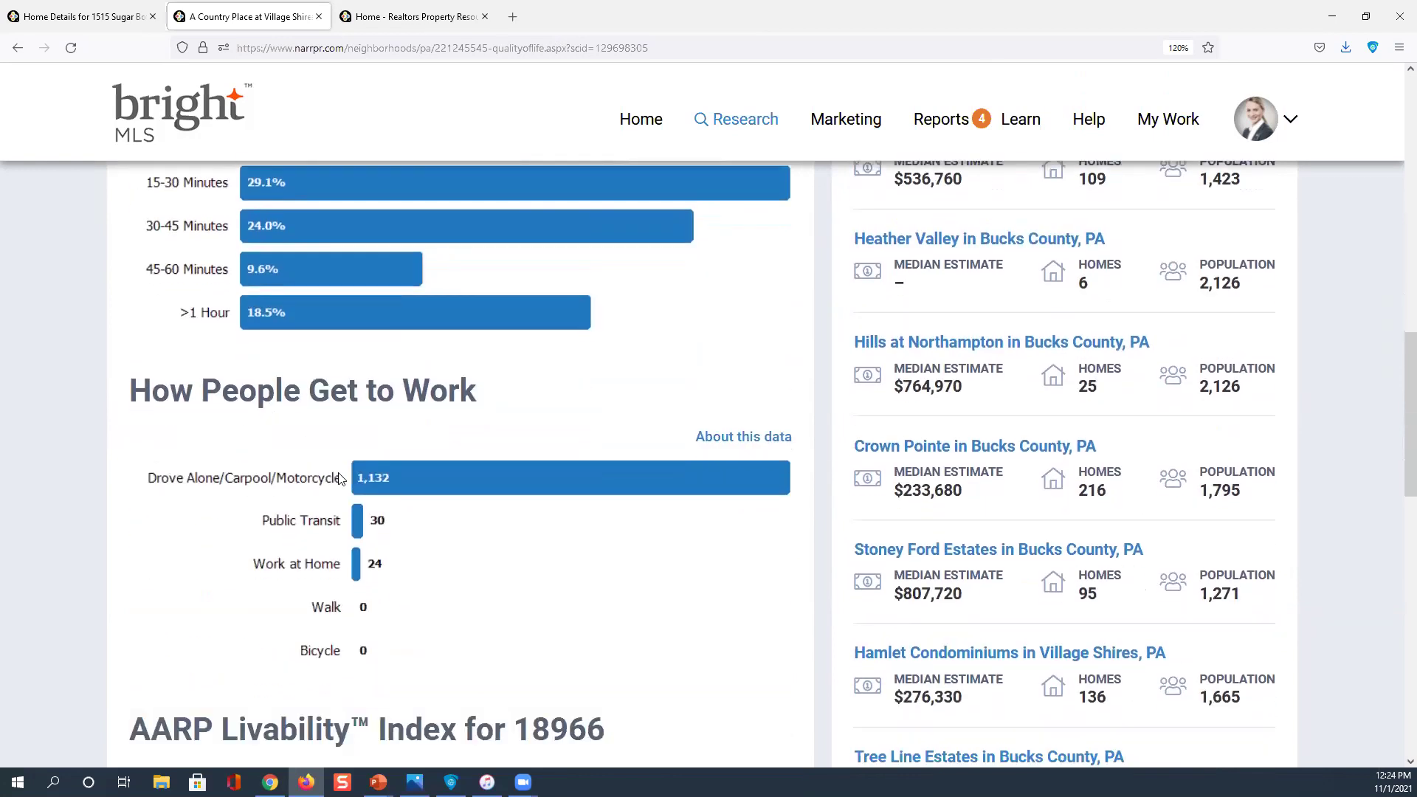
scroll(359, 479, down, 2)
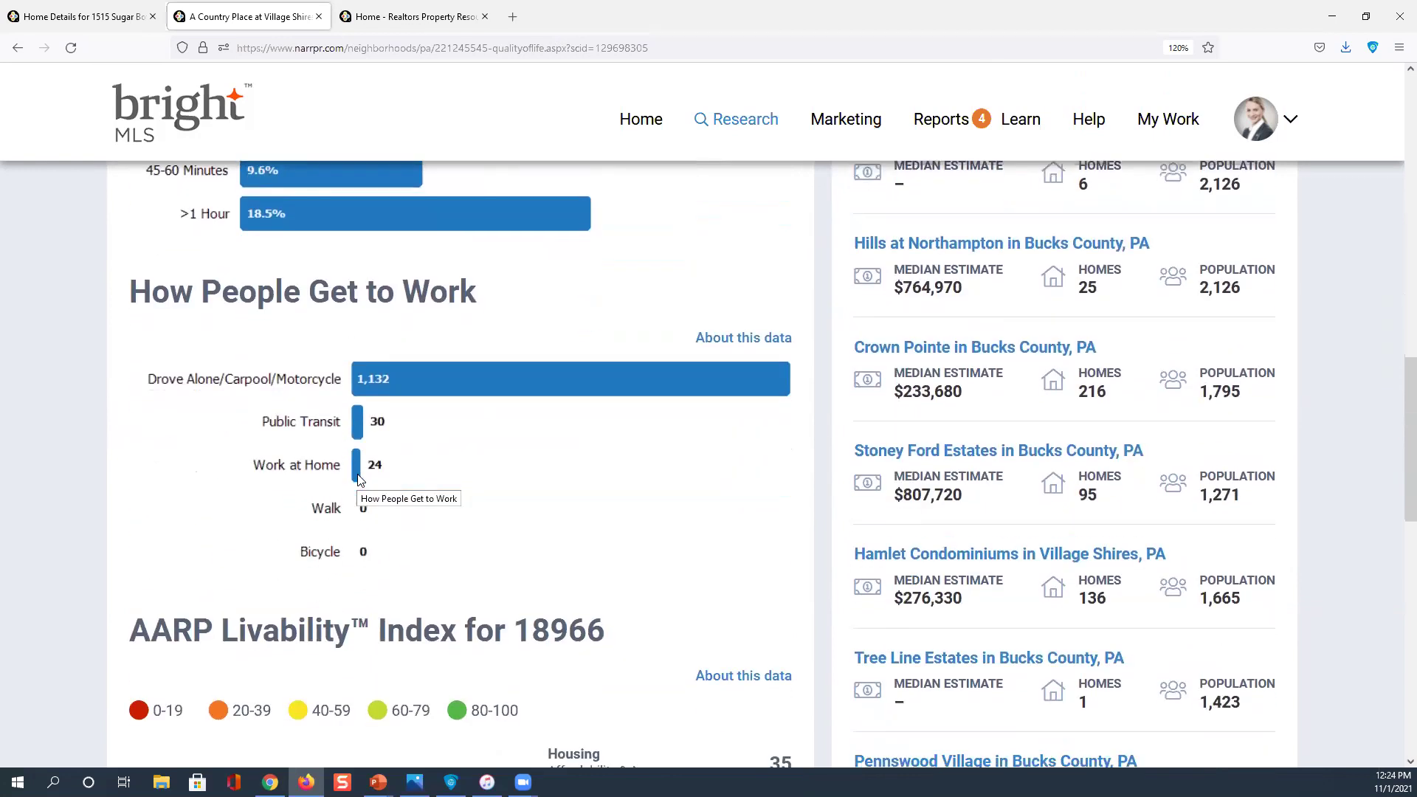
scroll(250, 458, down, 4)
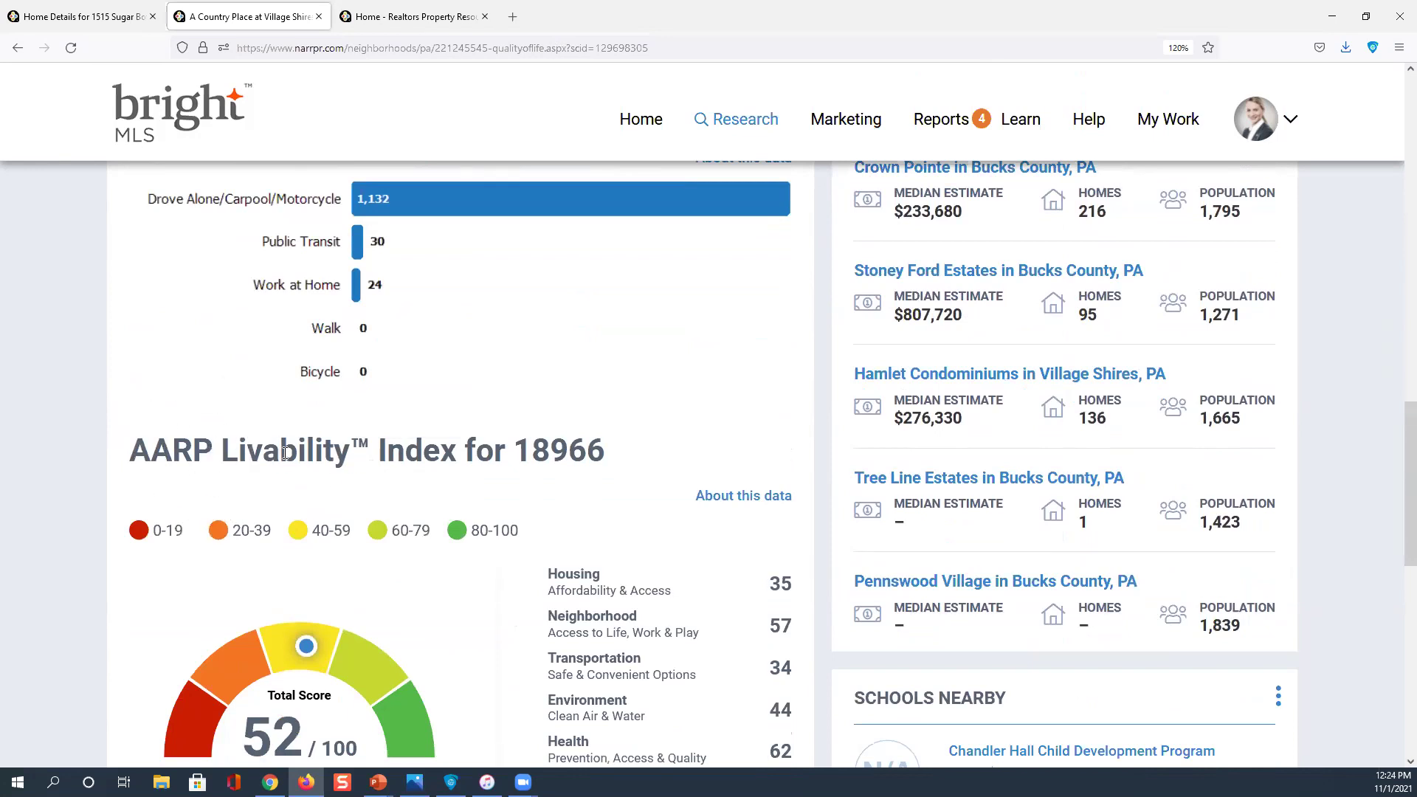
scroll(288, 542, down, 3)
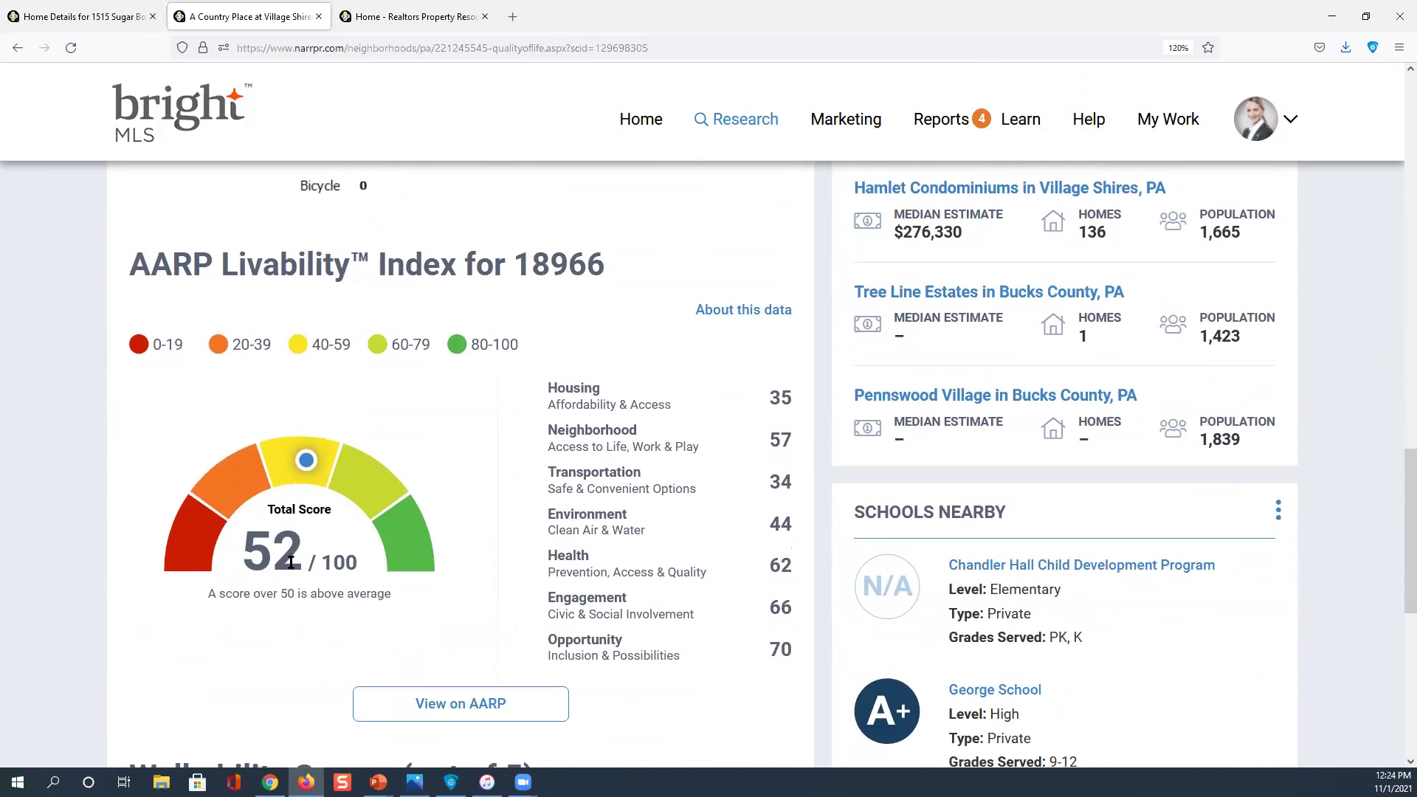
scroll(348, 565, down, 2)
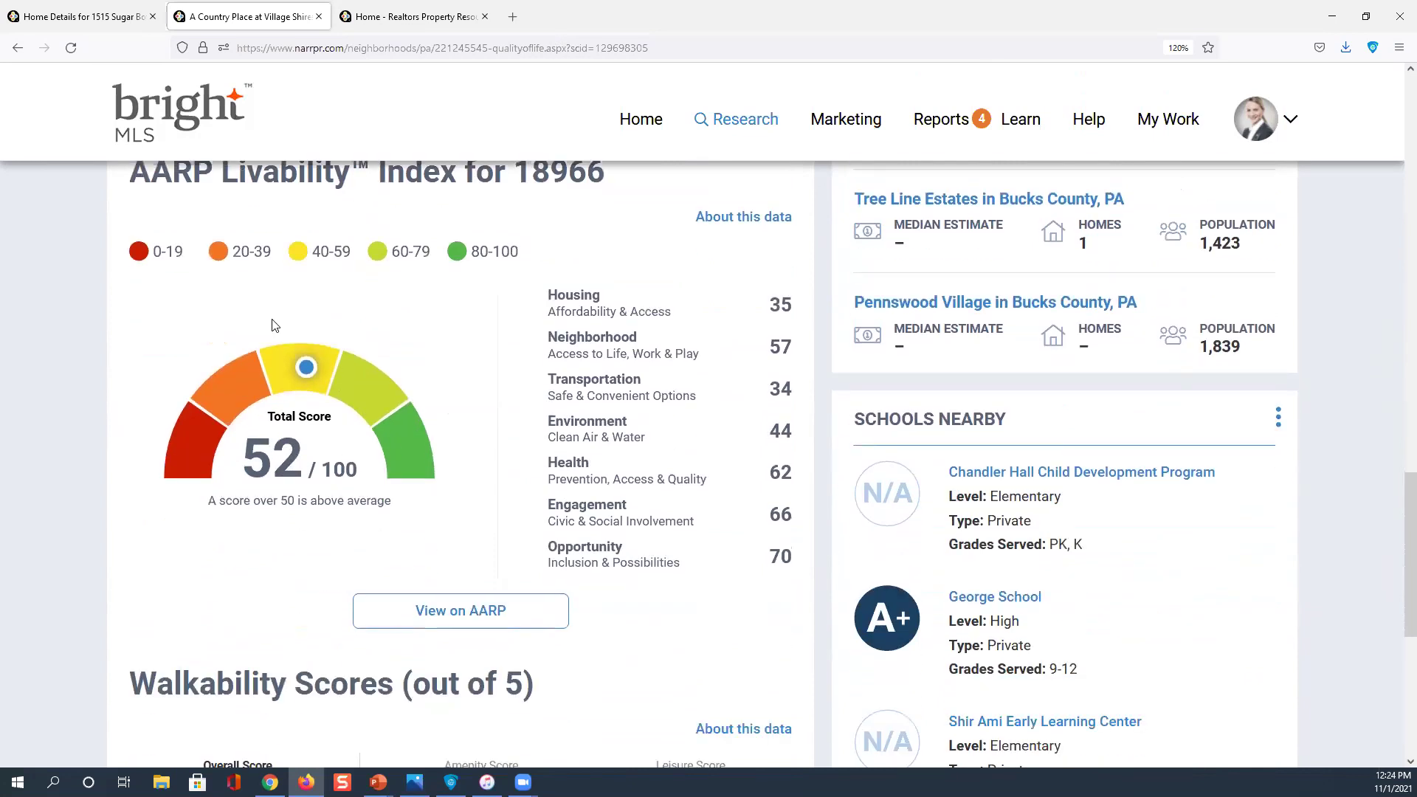
scroll(274, 323, up, 2)
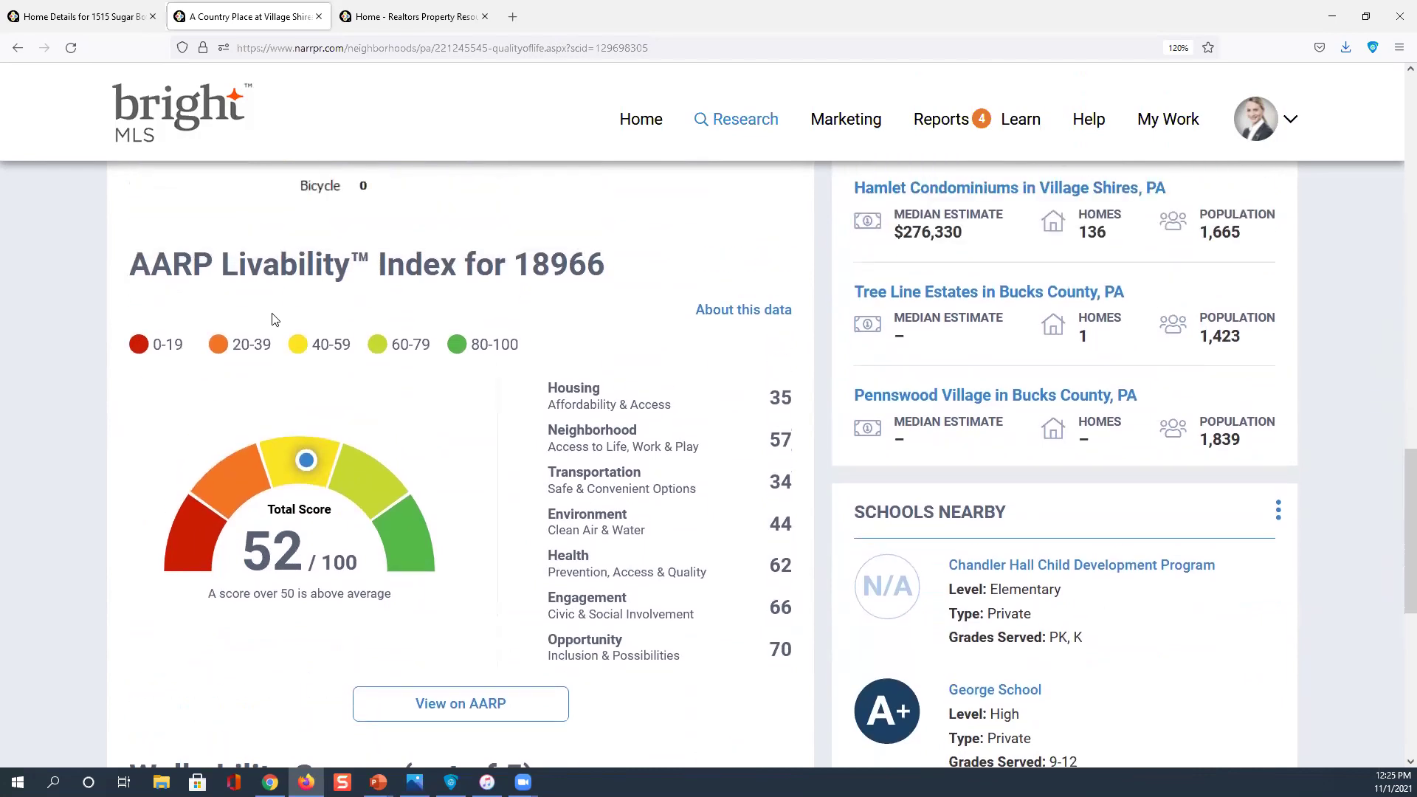
scroll(274, 320, down, 2)
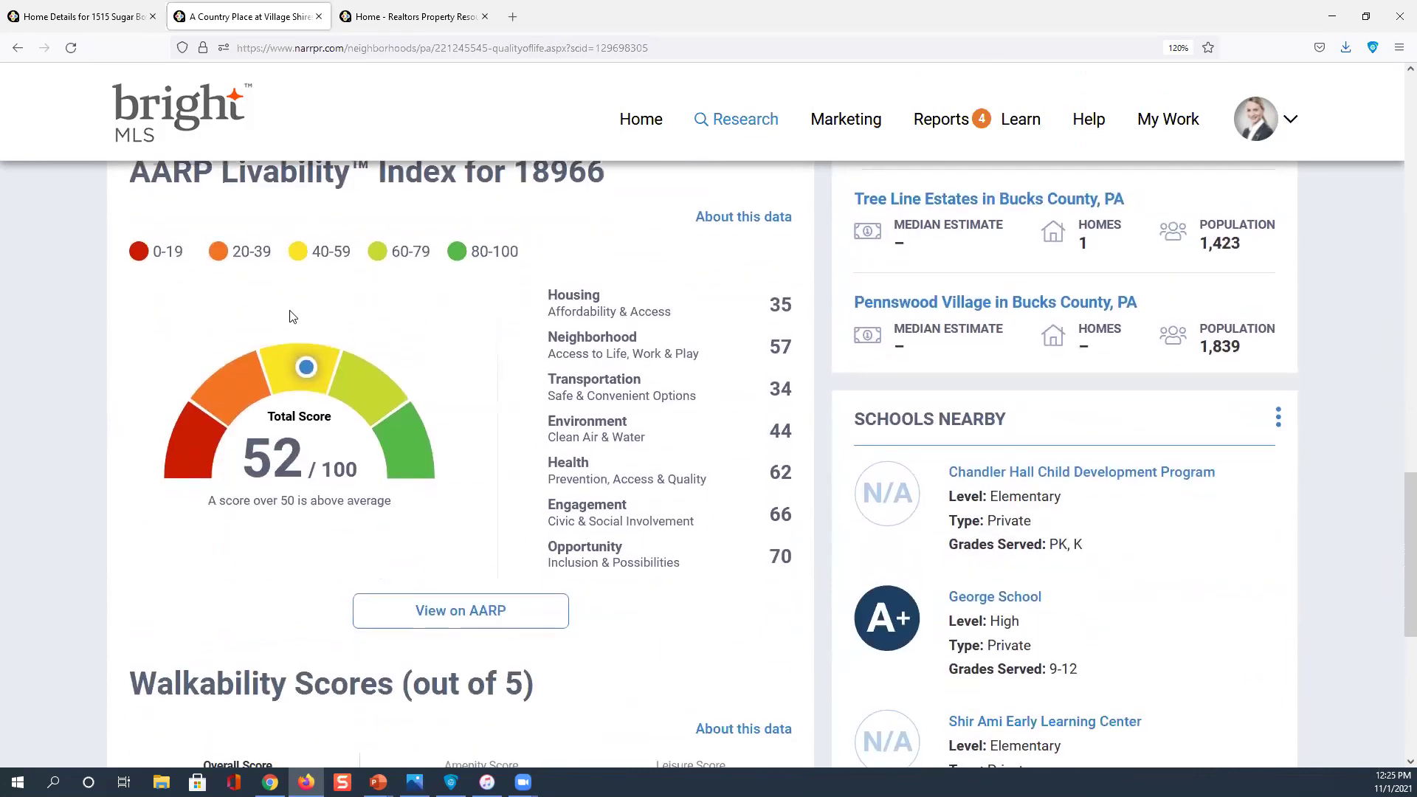
Review the Walkability and Schools Nearby sections, then return to the top of the page
click(656, 313)
scroll(655, 313, down, 2)
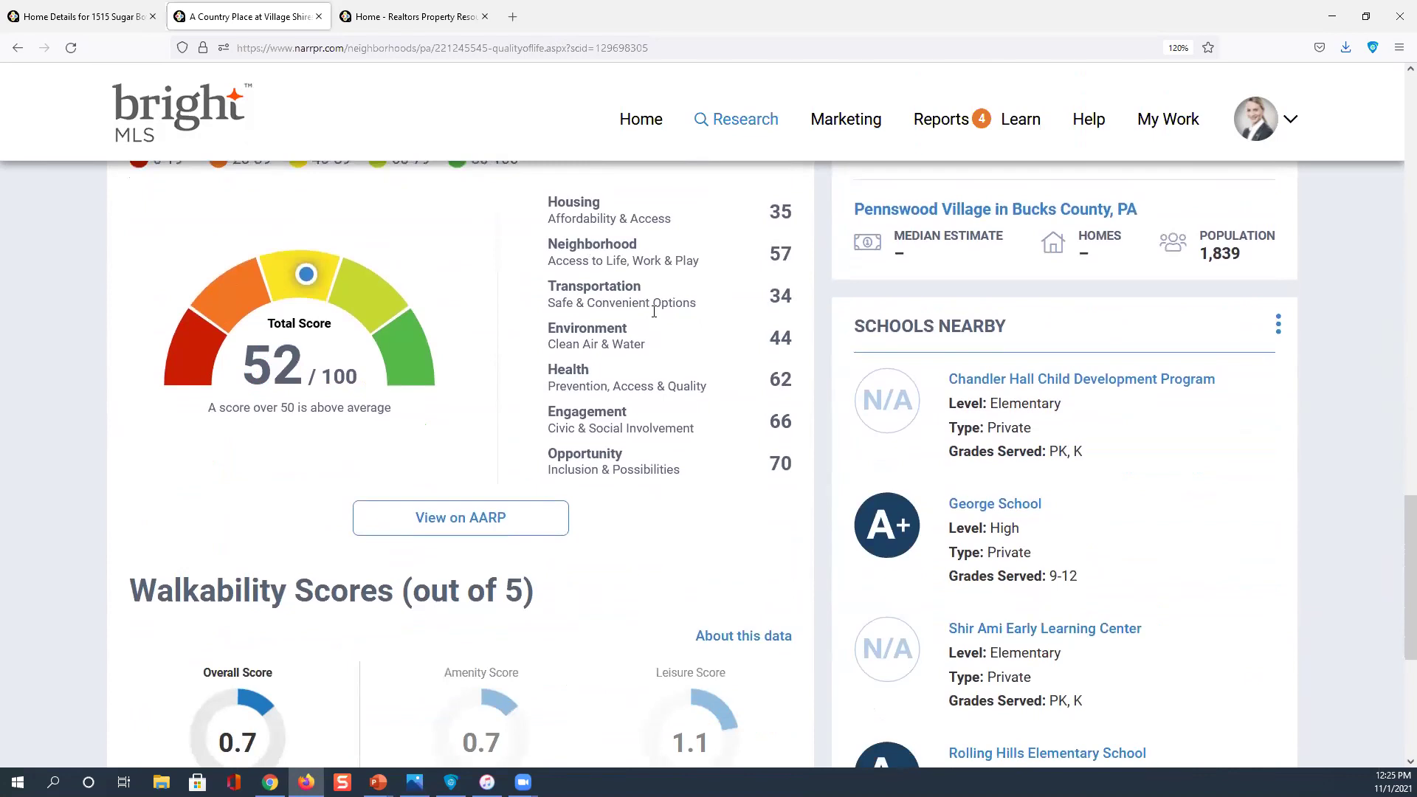
scroll(653, 311, down, 4)
click(283, 403)
scroll(290, 535, down, 2)
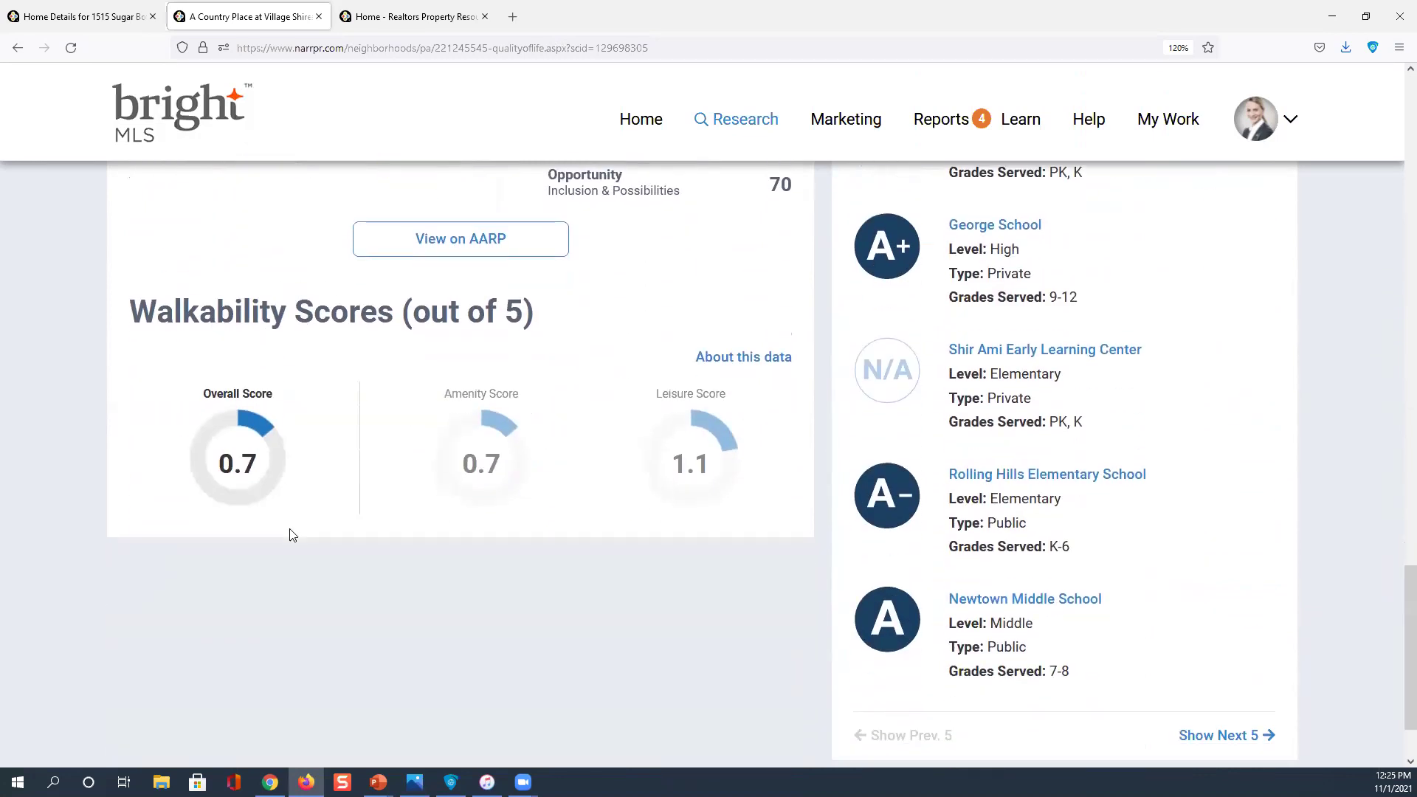
scroll(292, 535, down, 2)
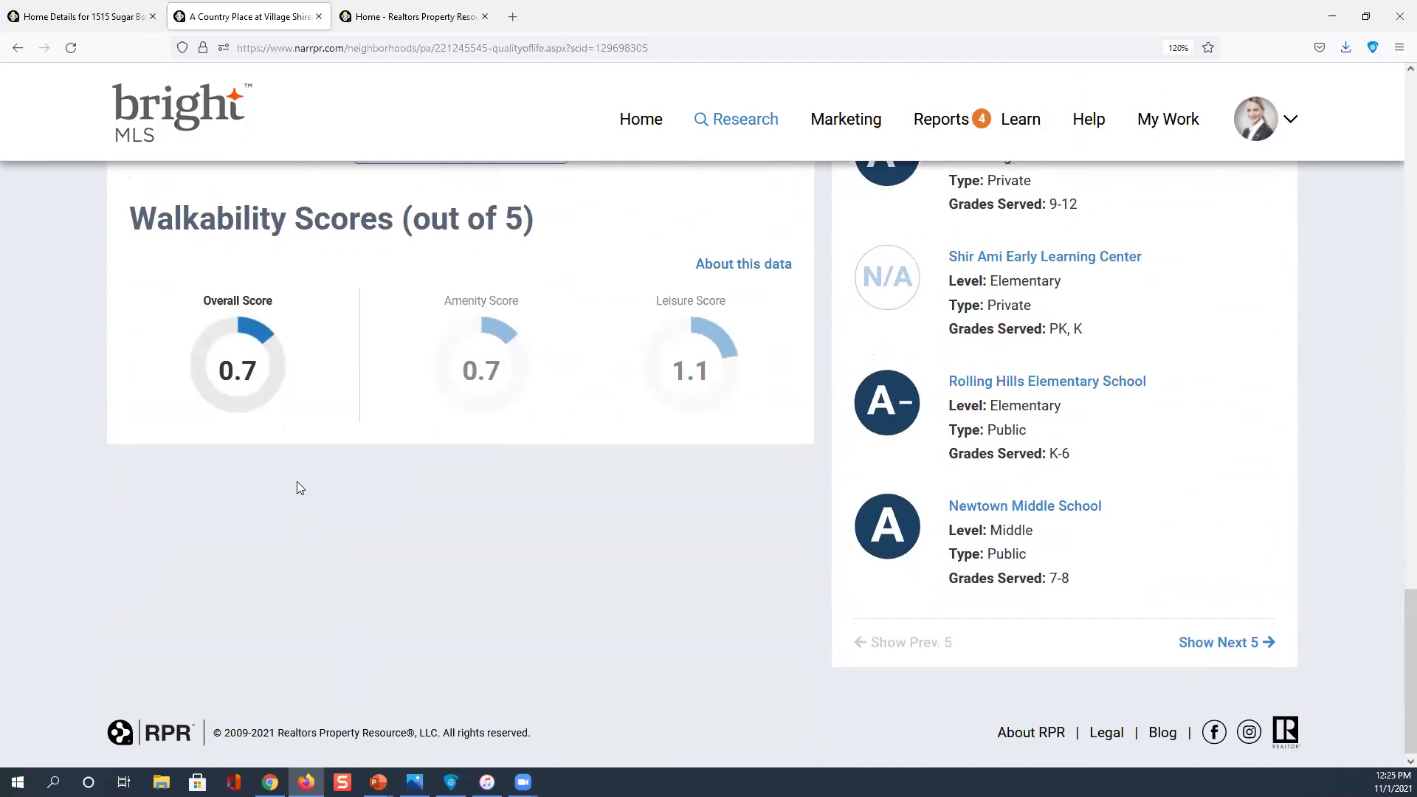
scroll(299, 475, up, 6)
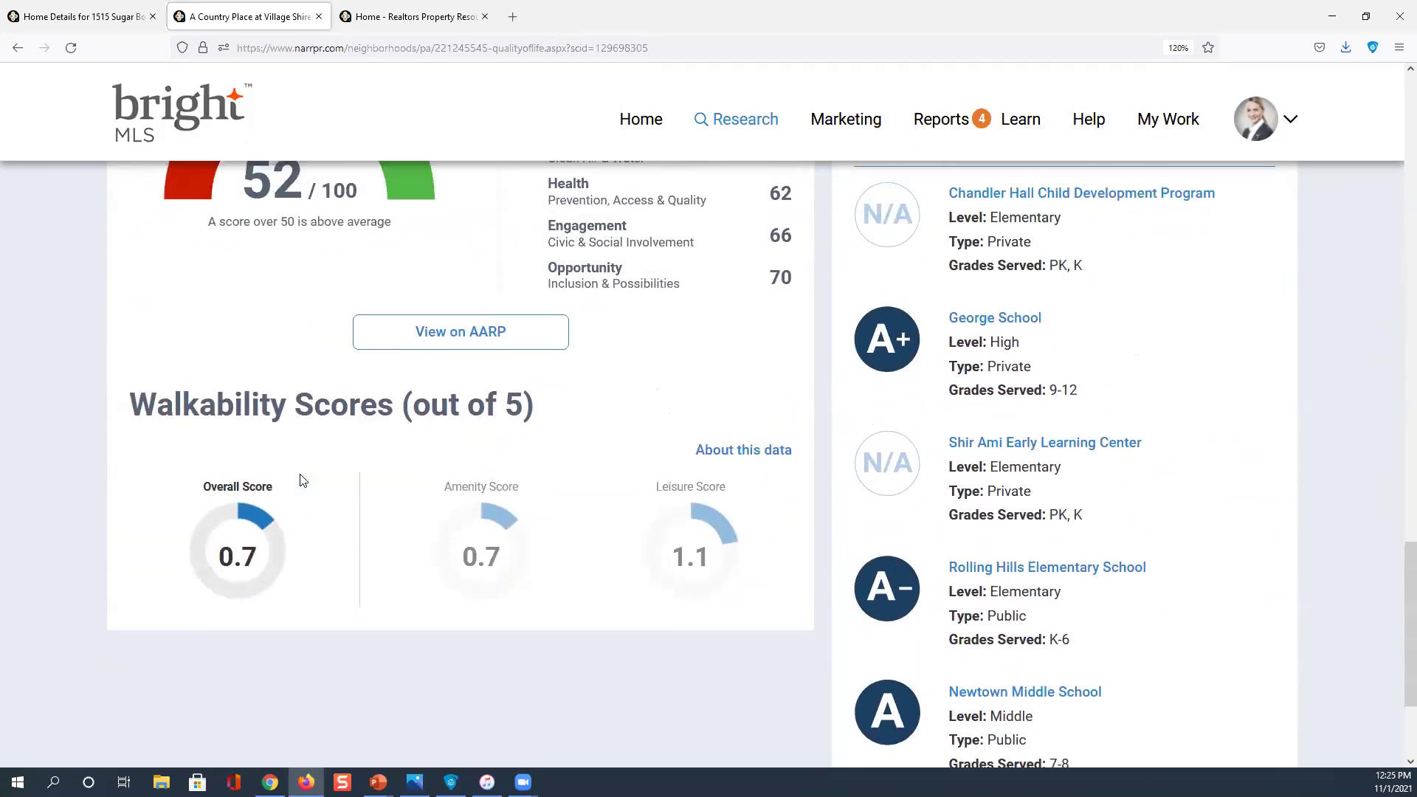
scroll(300, 481, up, 2)
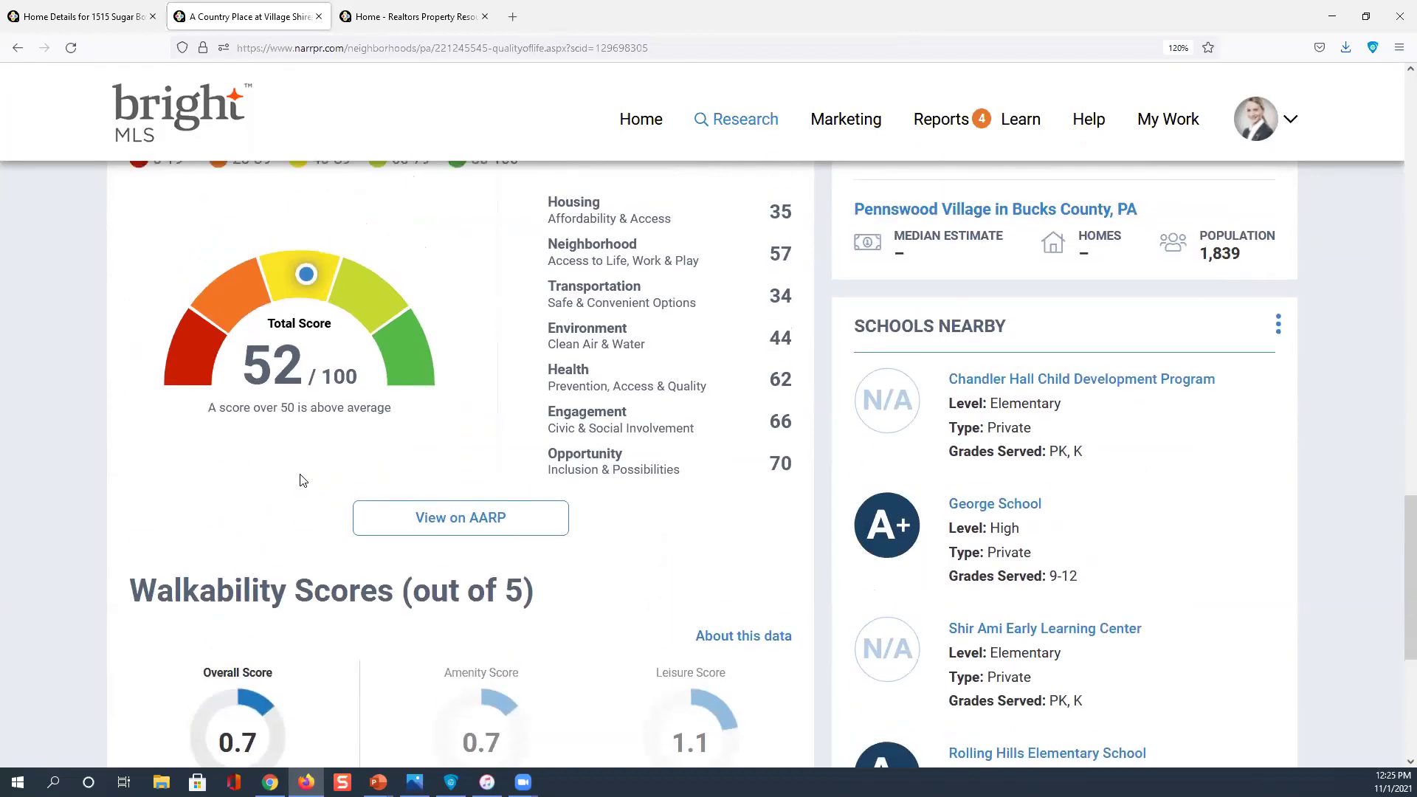
scroll(299, 480, up, 12)
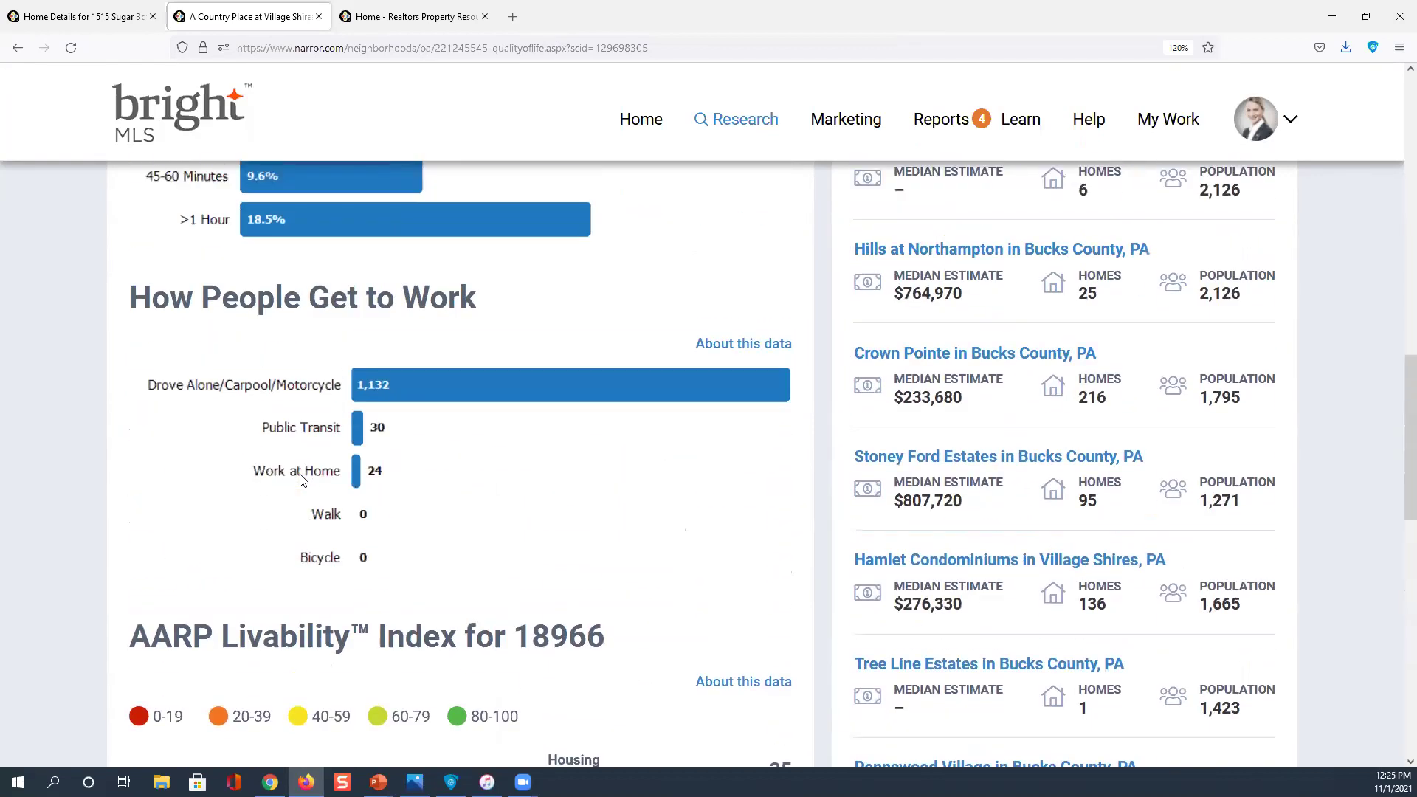
scroll(980, 487, down, 10)
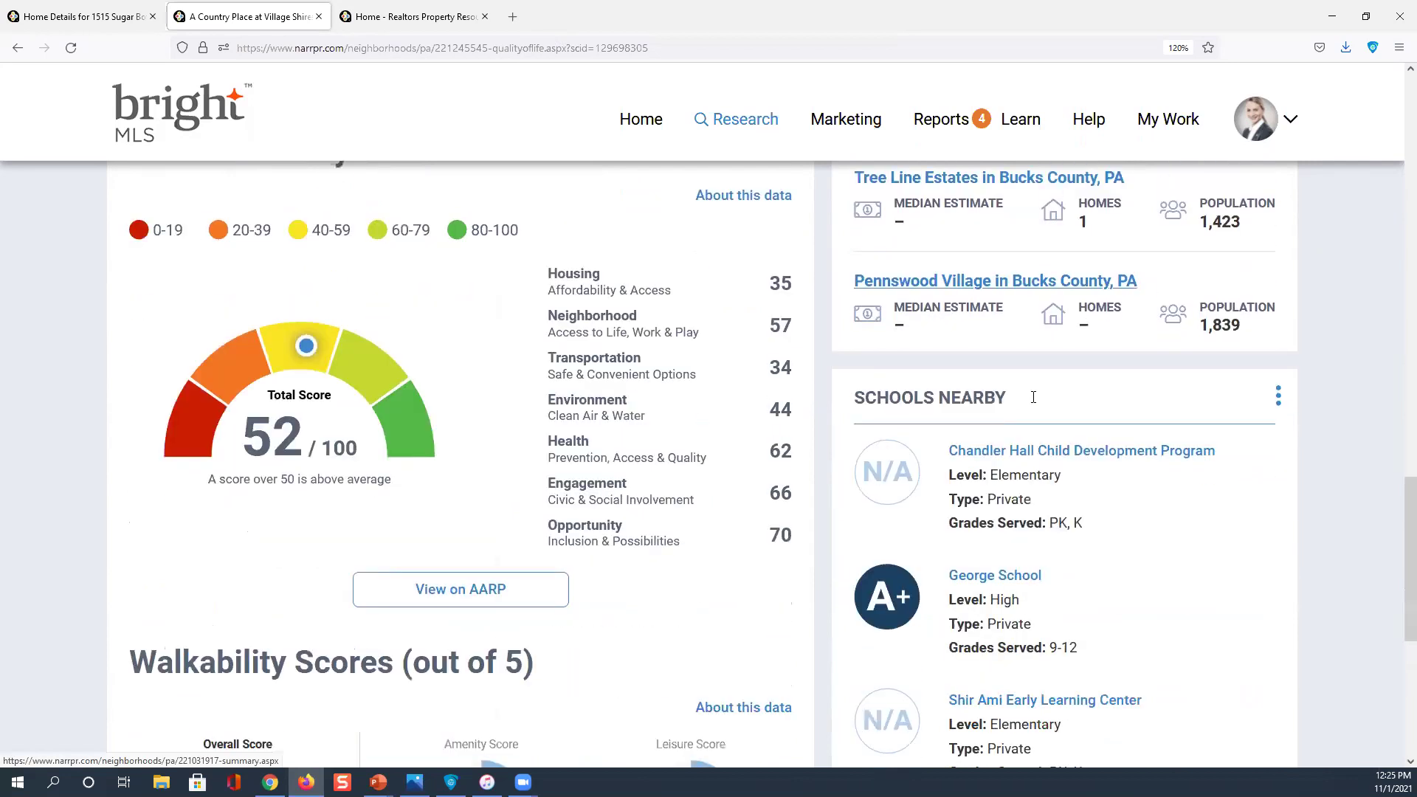
scroll(1033, 383, down, 2)
scroll(930, 369, down, 4)
click(921, 363)
scroll(915, 361, down, 2)
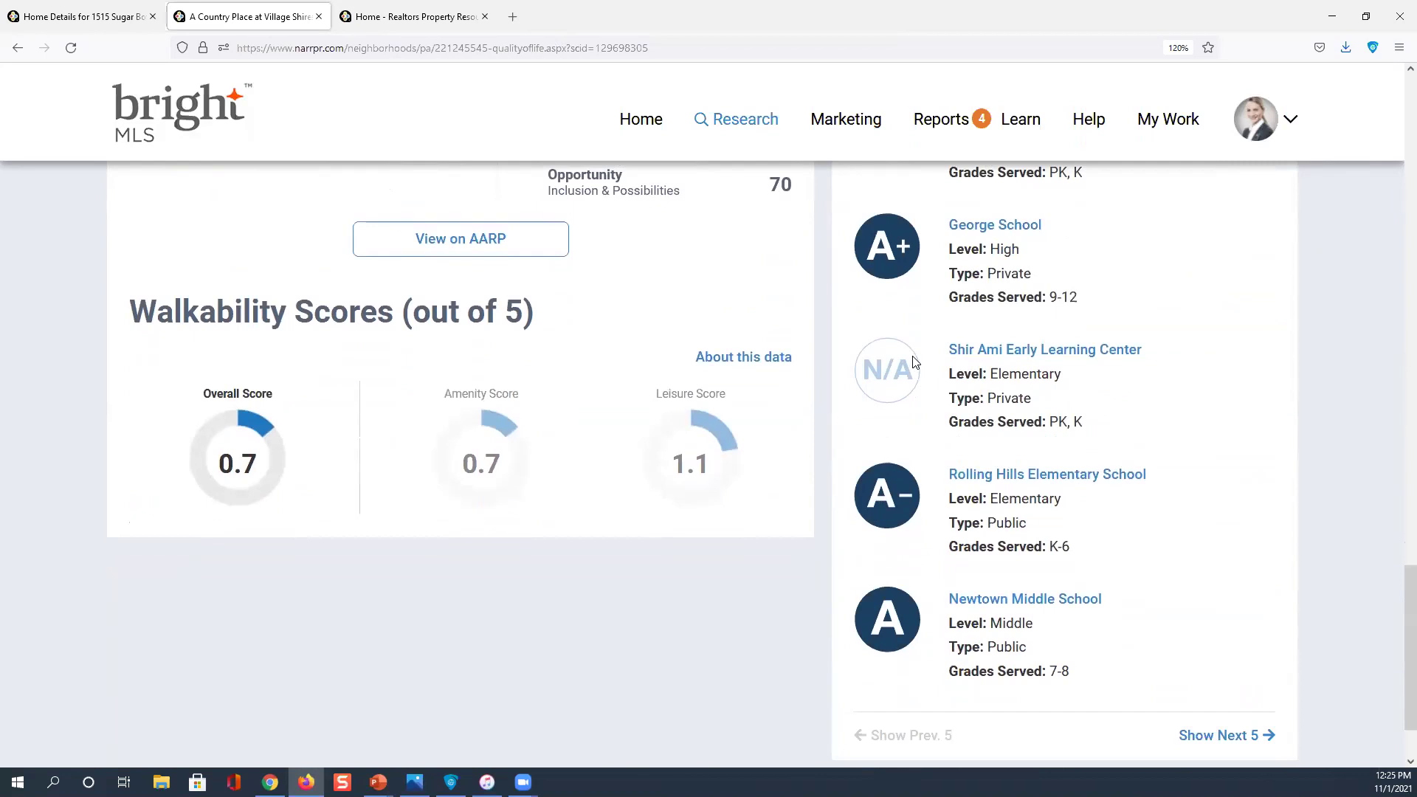
scroll(959, 399, down, 2)
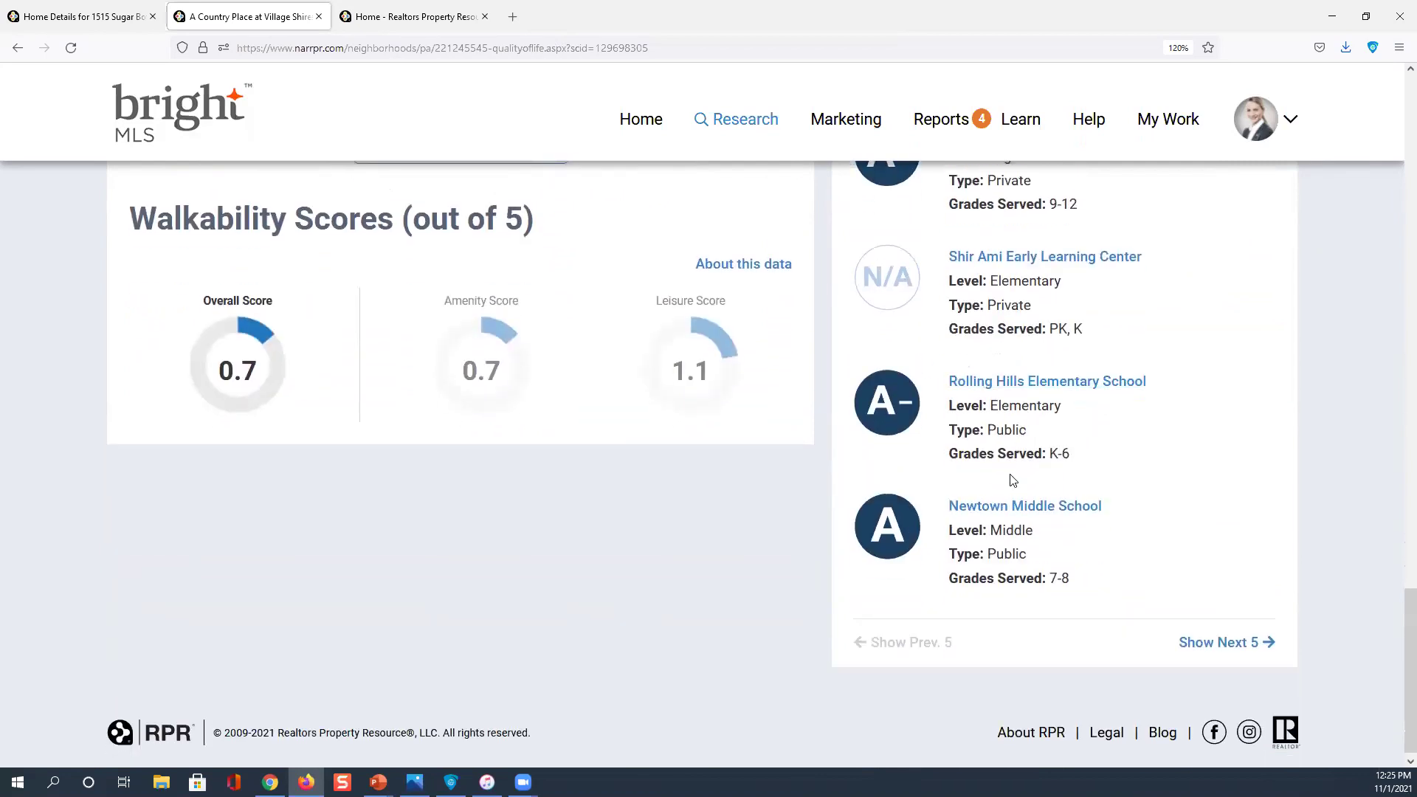
scroll(1012, 480, up, 6)
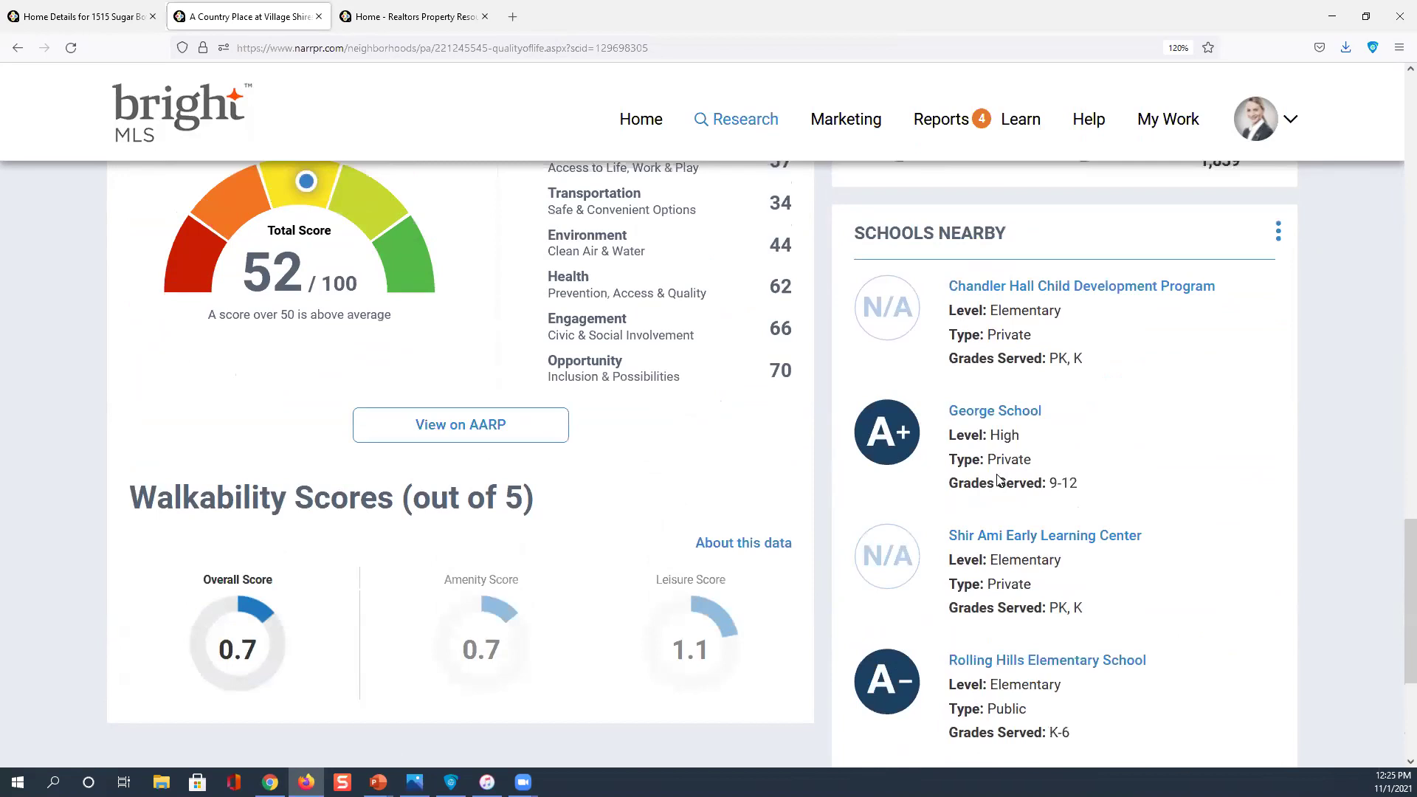
scroll(996, 480, up, 8)
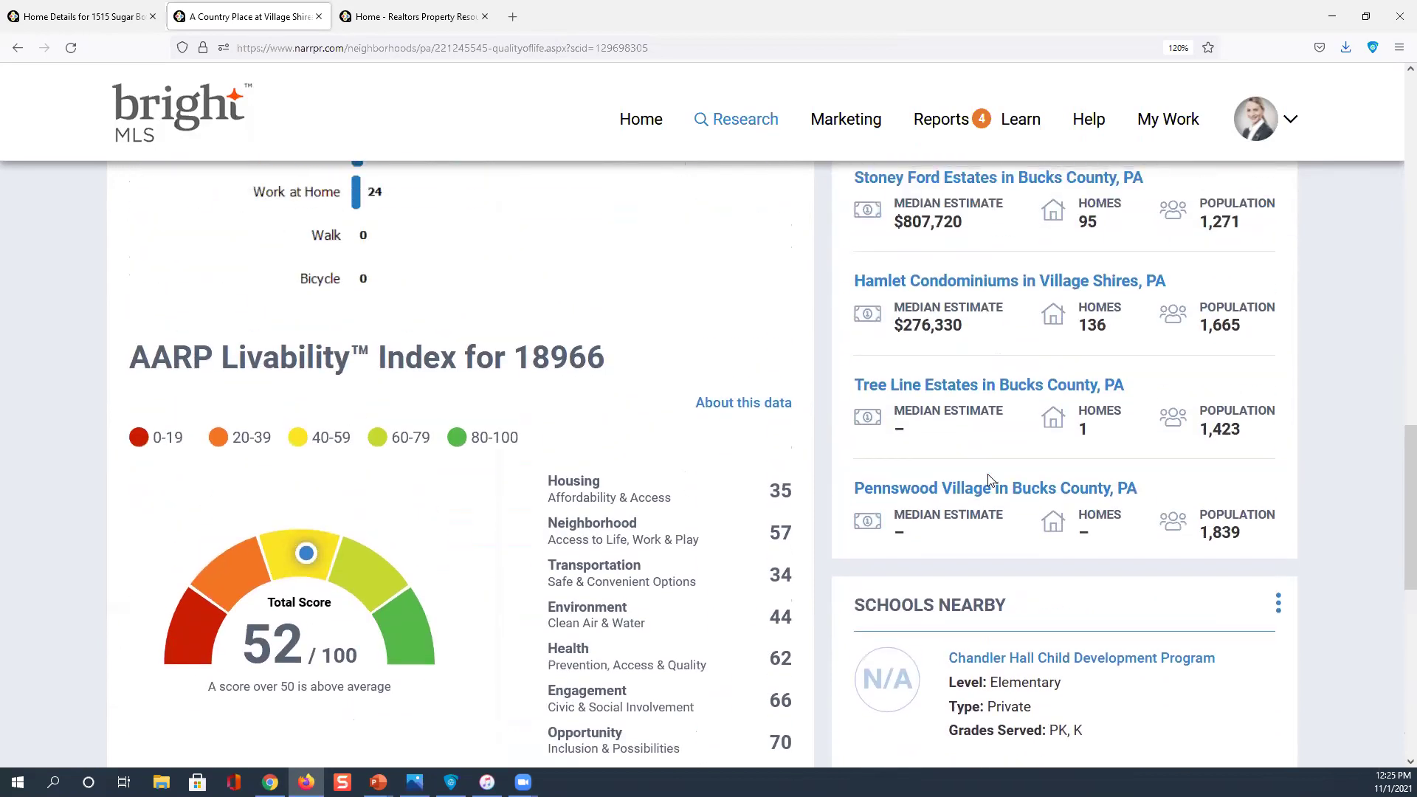
scroll(988, 479, up, 4)
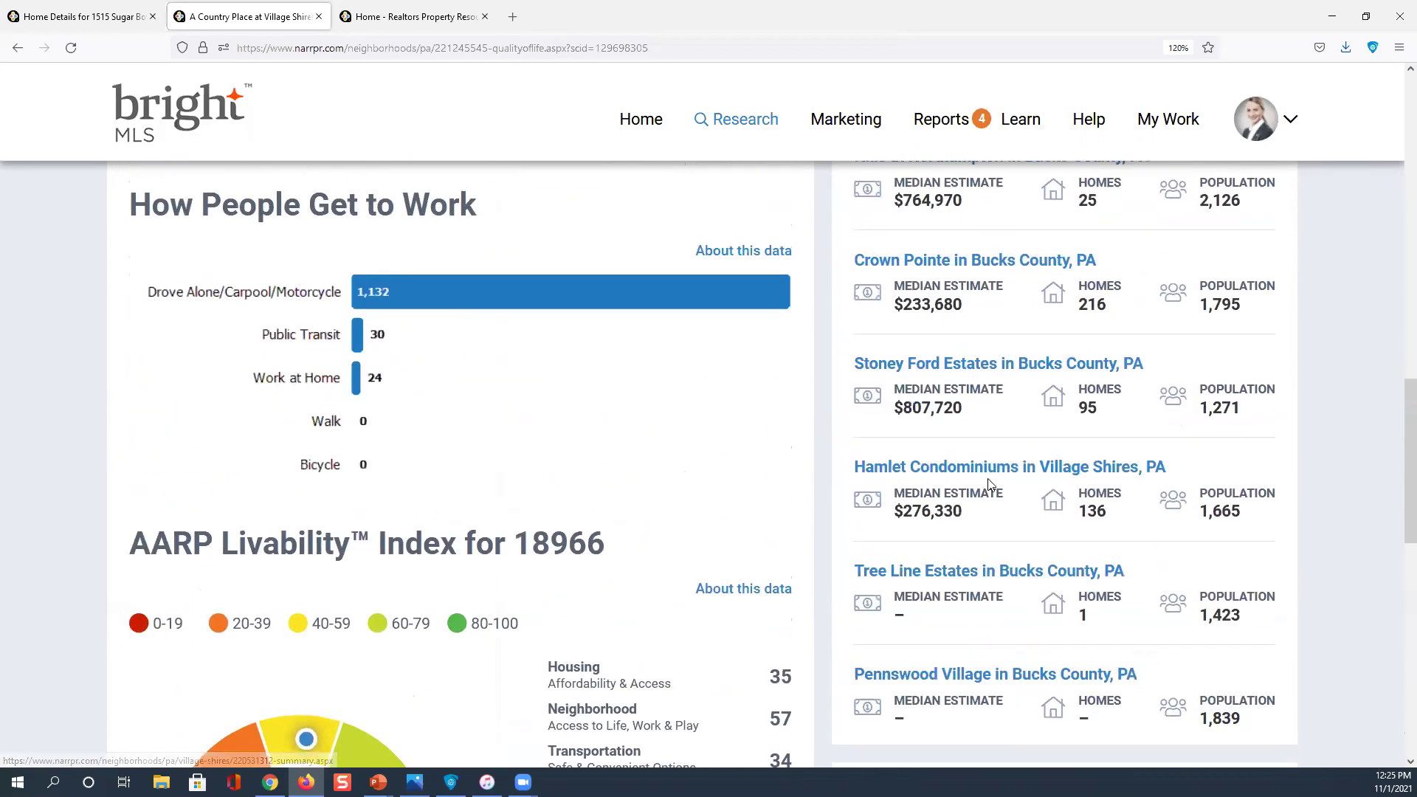
scroll(989, 480, up, 7)
scroll(1397, 221, up, 4)
scroll(1396, 141, up, 8)
click(354, 403)
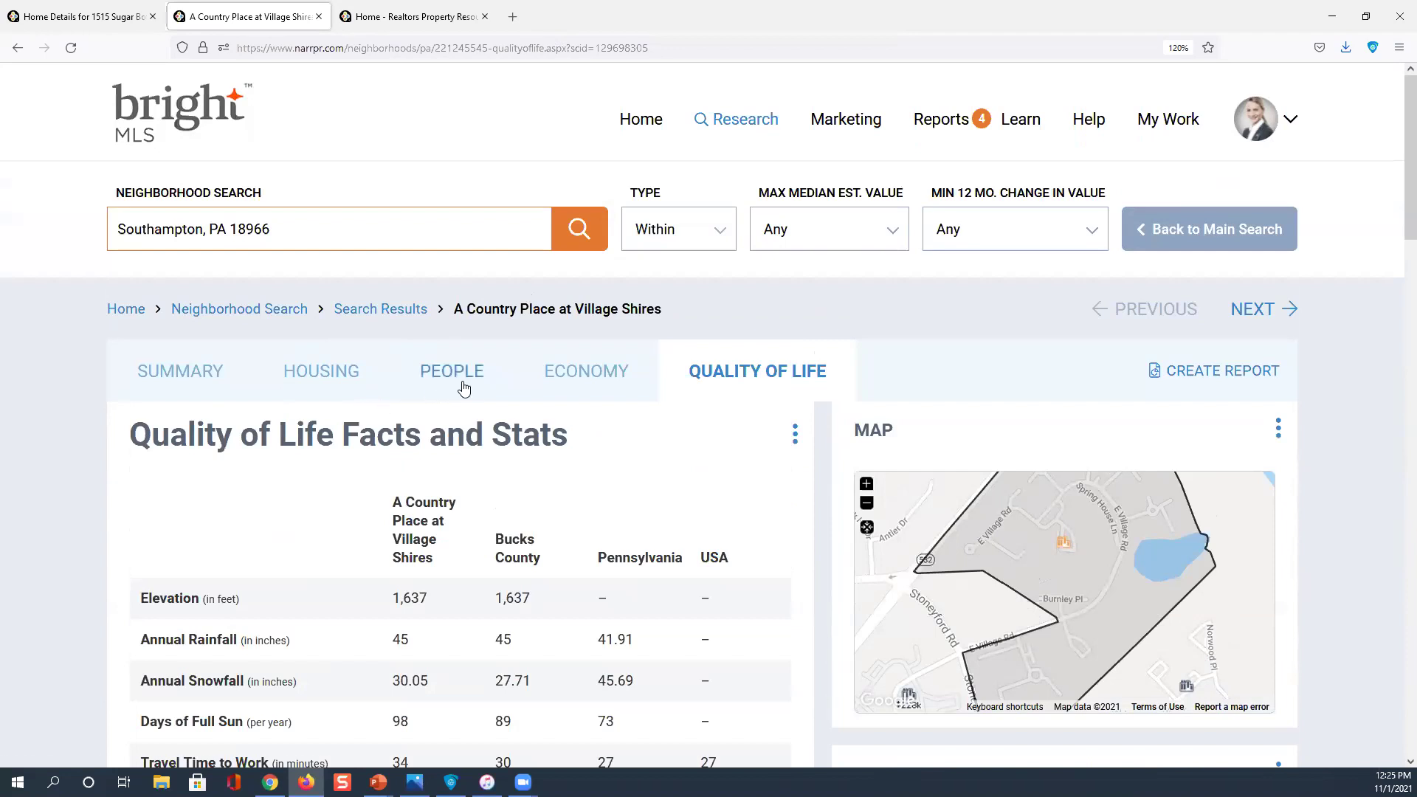
click(469, 385)
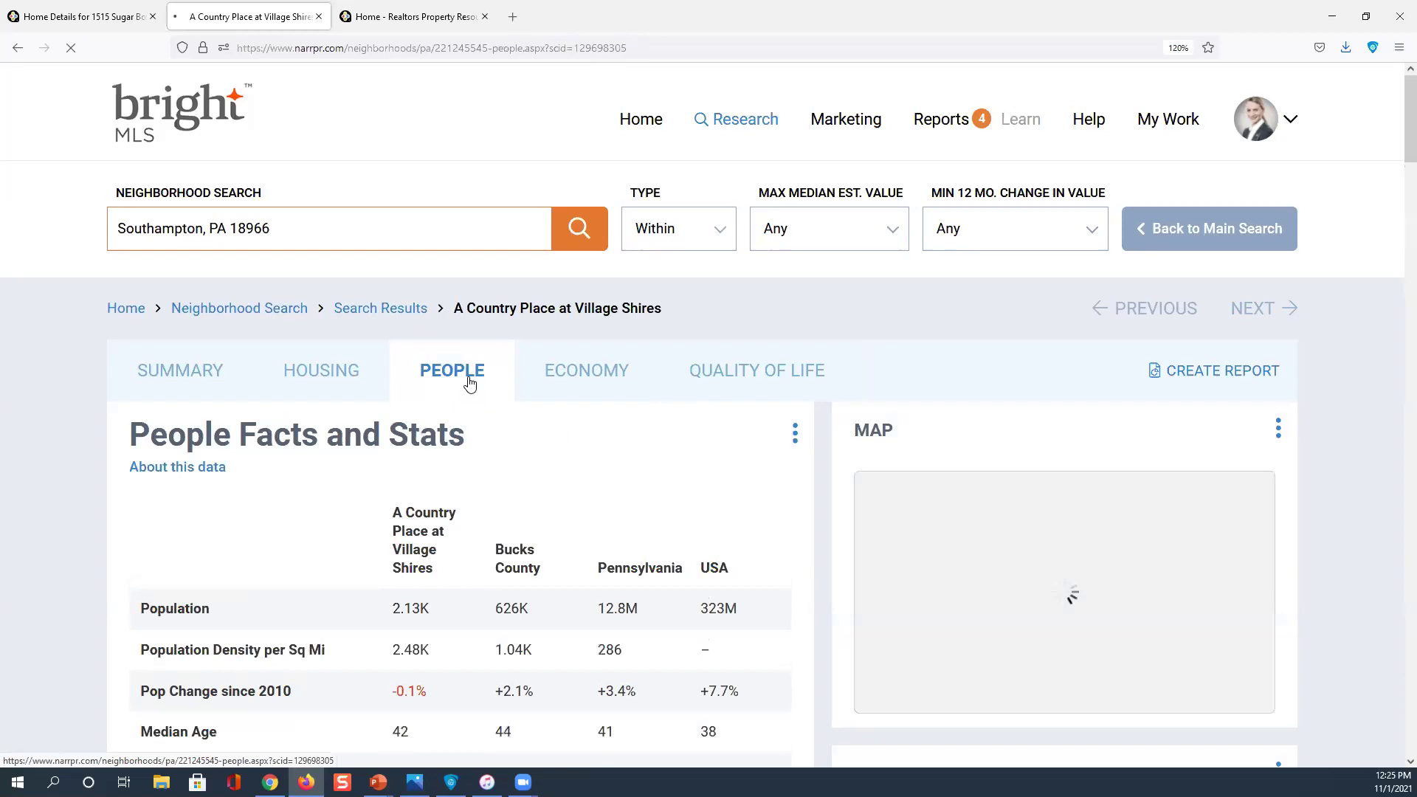
scroll(469, 380, down, 3)
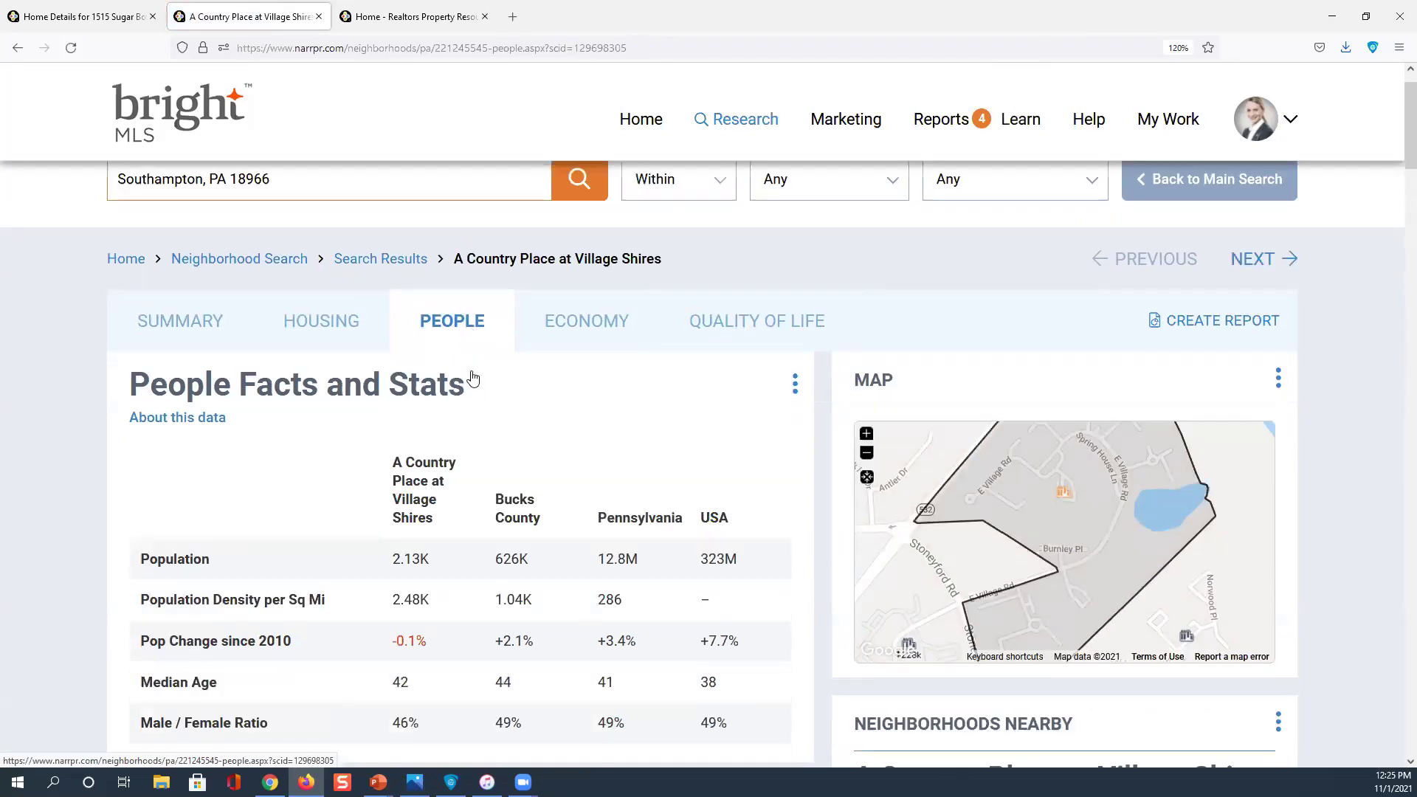
scroll(249, 428, down, 2)
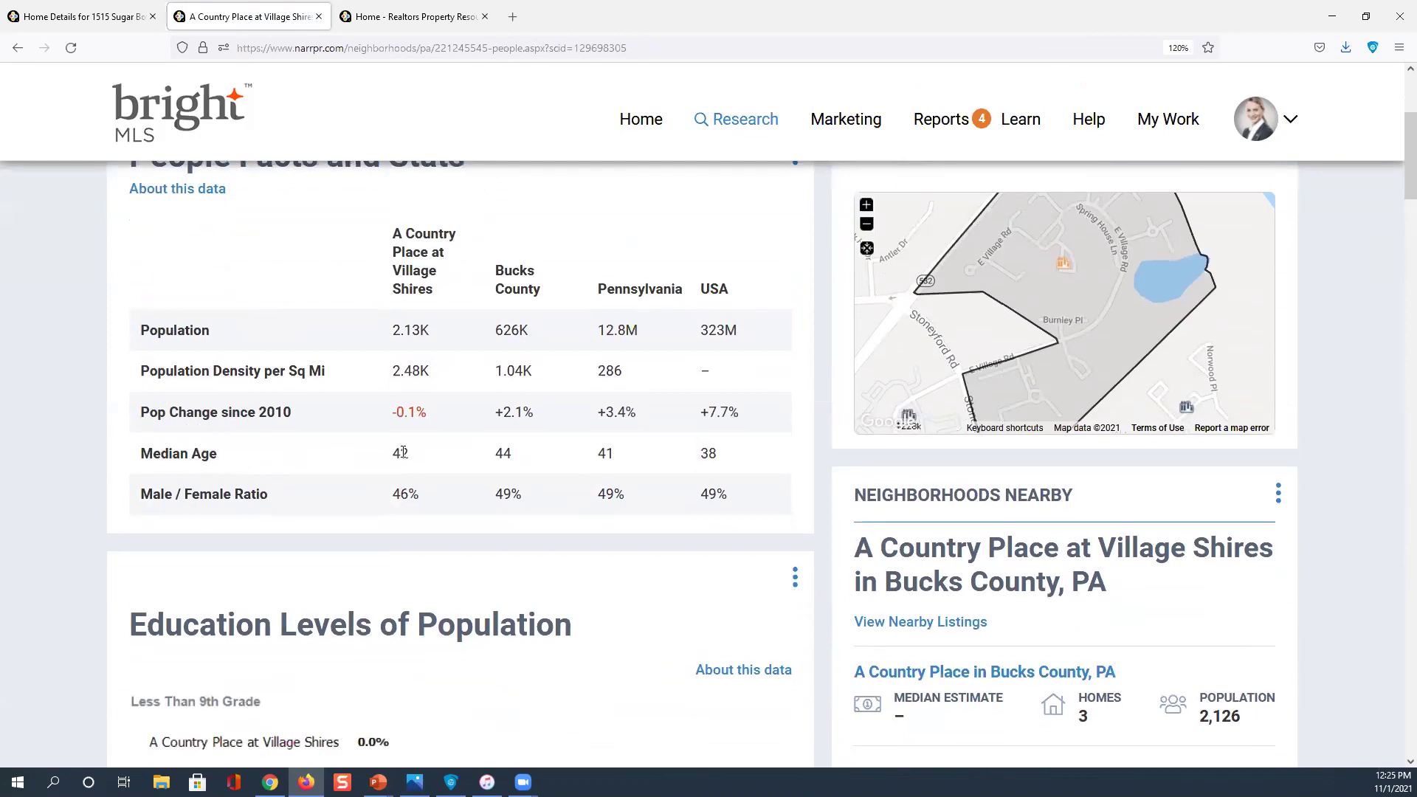
scroll(389, 492, down, 4)
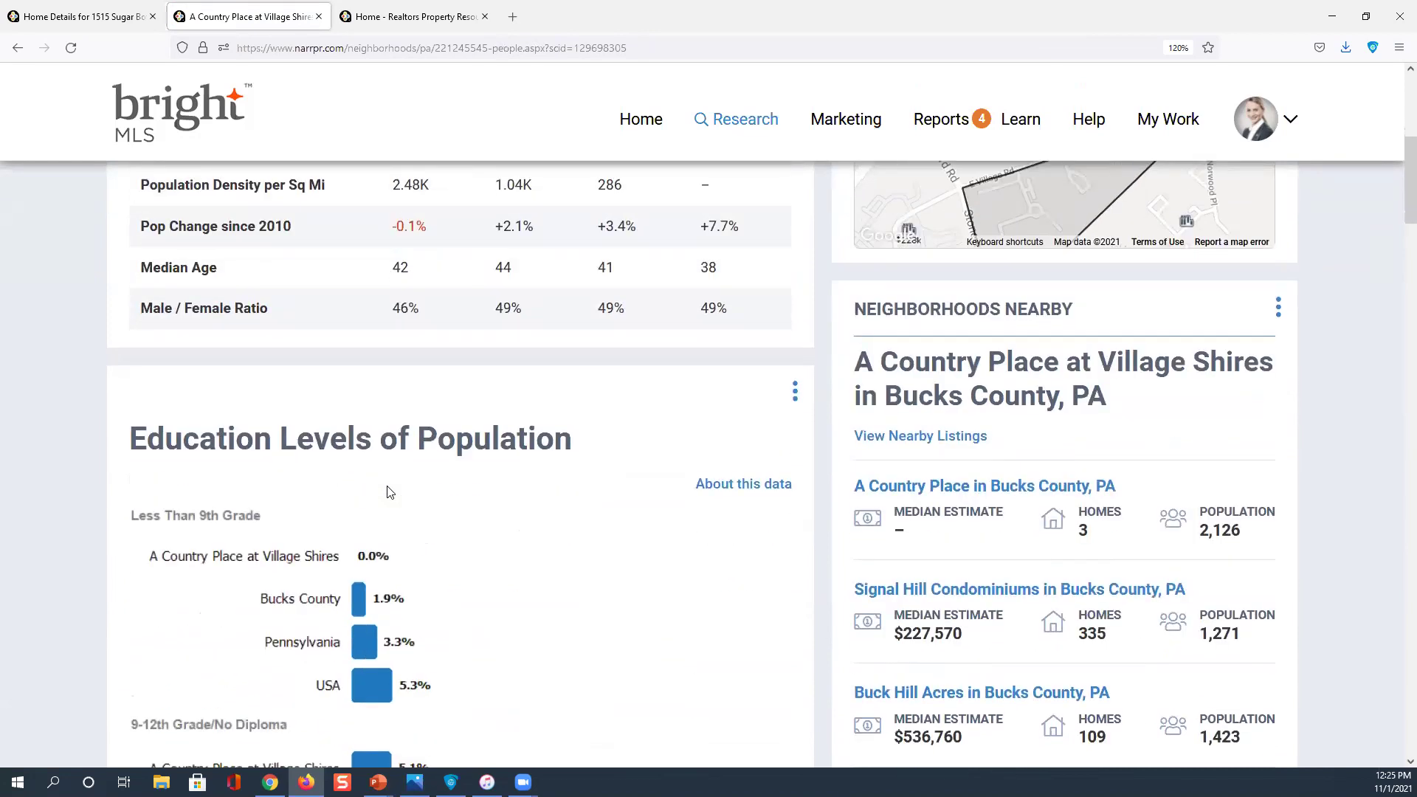
click(308, 473)
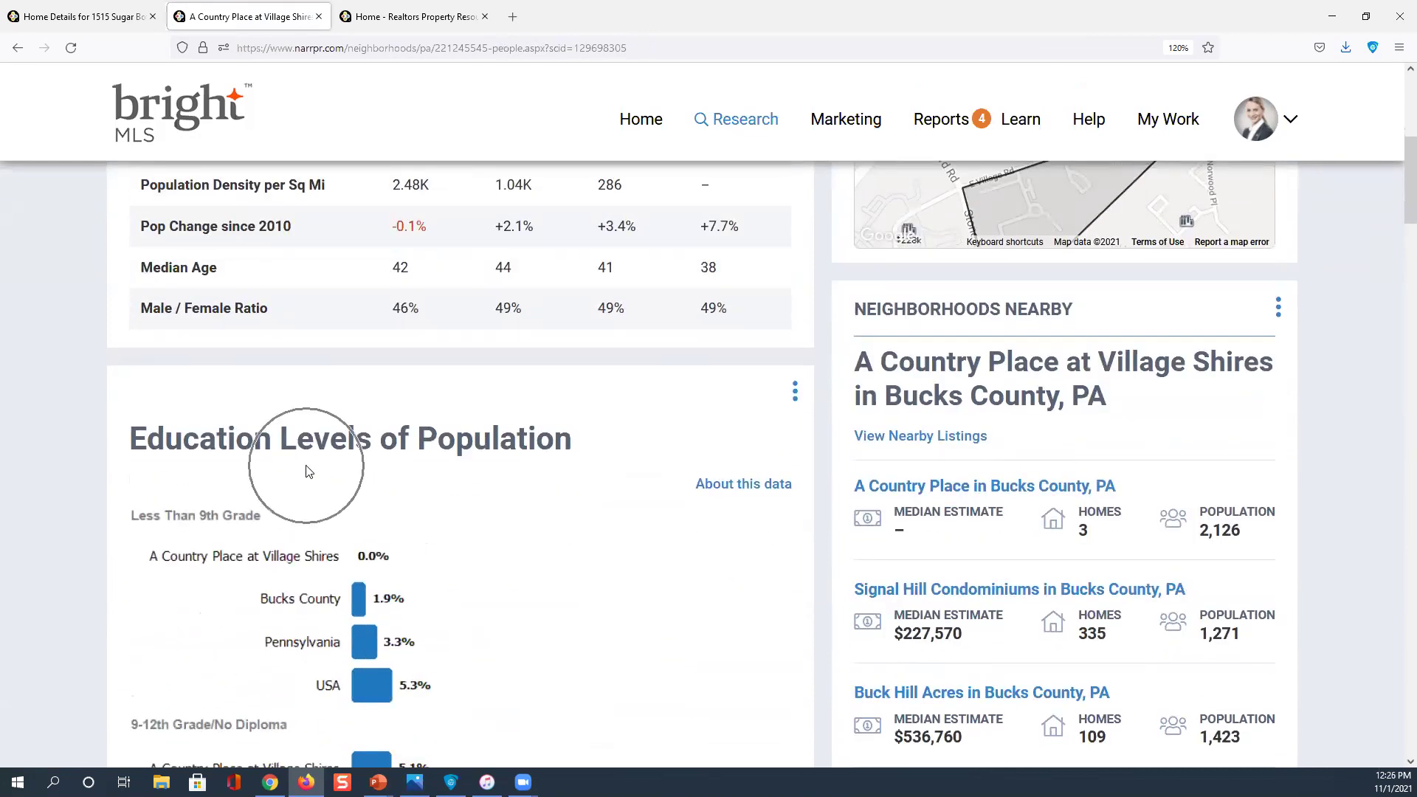
scroll(308, 473, down, 2)
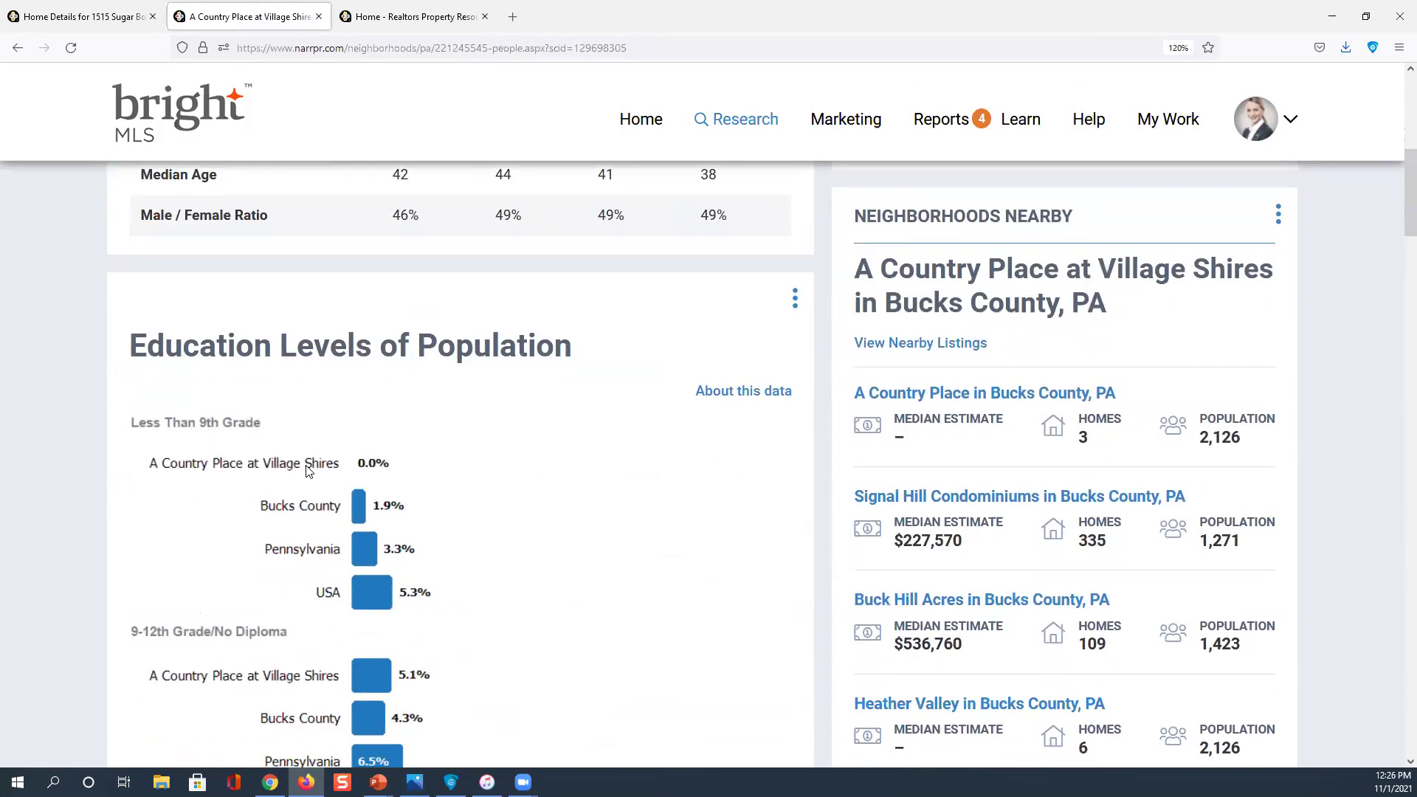
scroll(379, 464, down, 5)
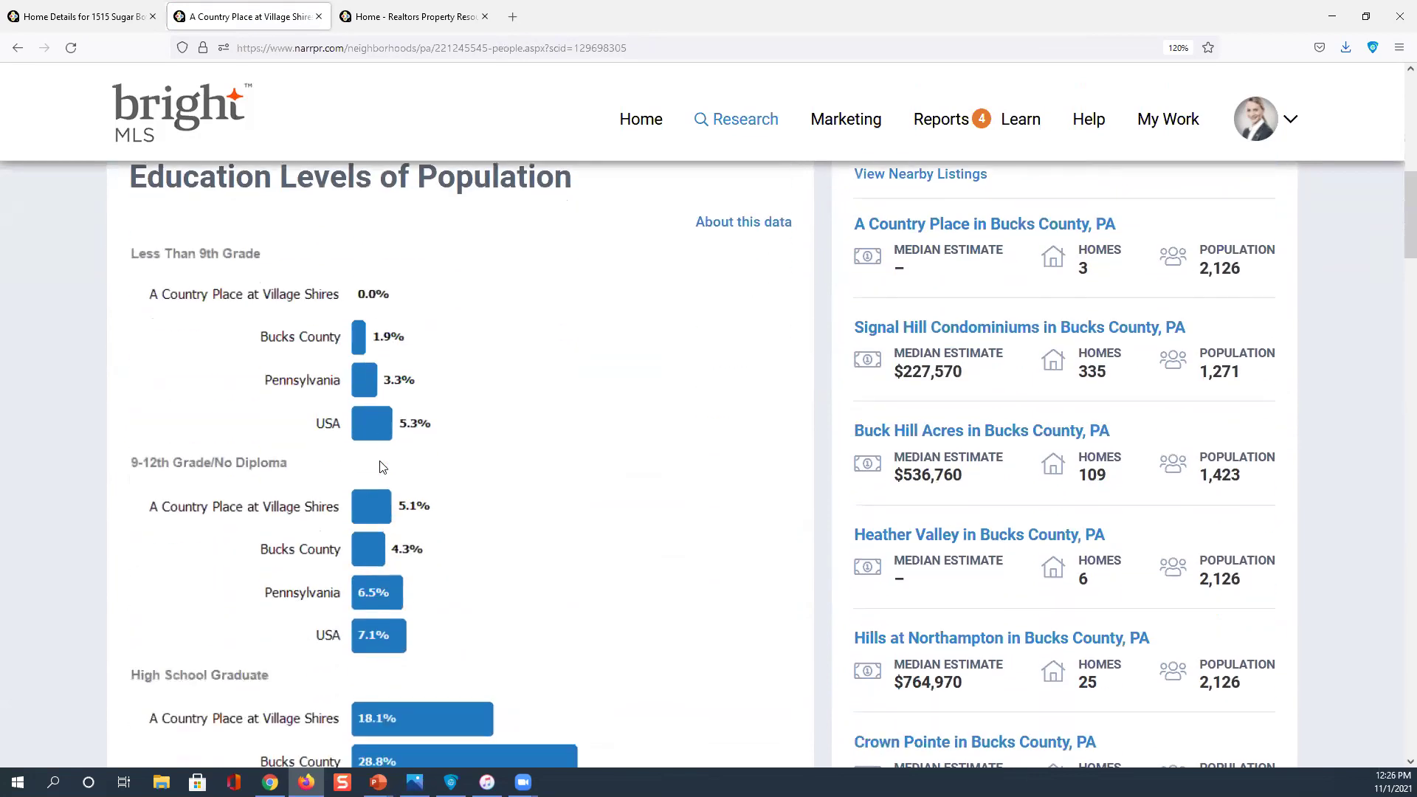
scroll(379, 463, down, 6)
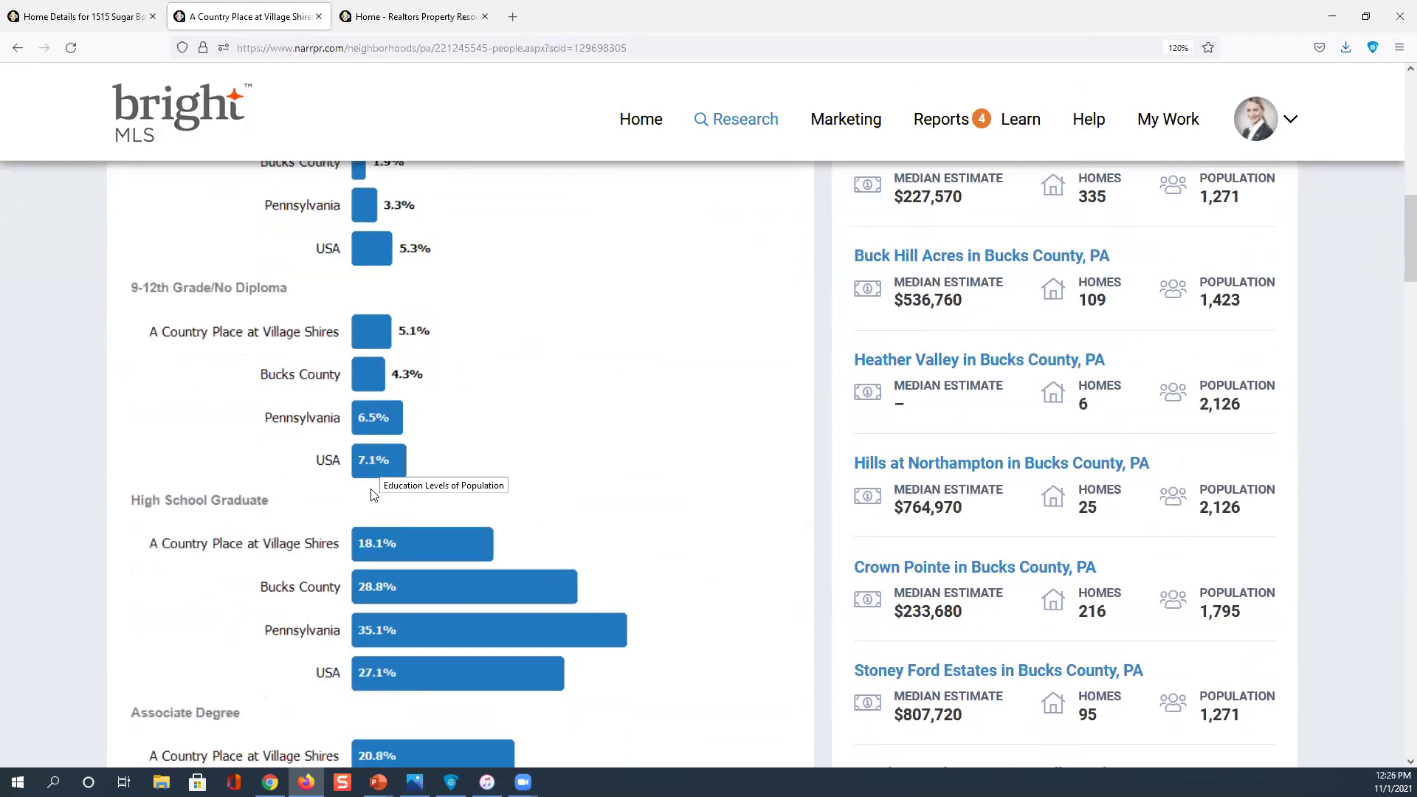
scroll(379, 533, down, 4)
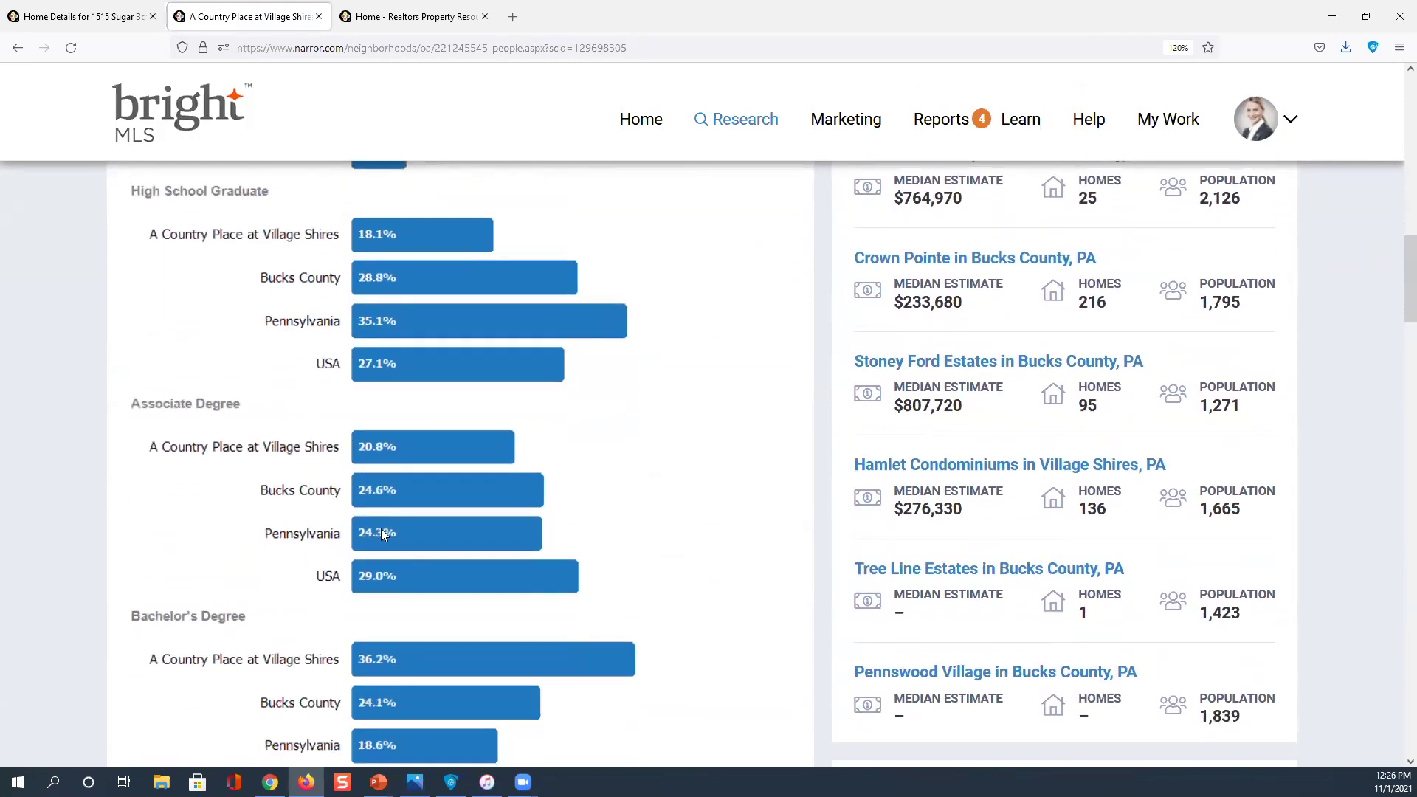
click(390, 572)
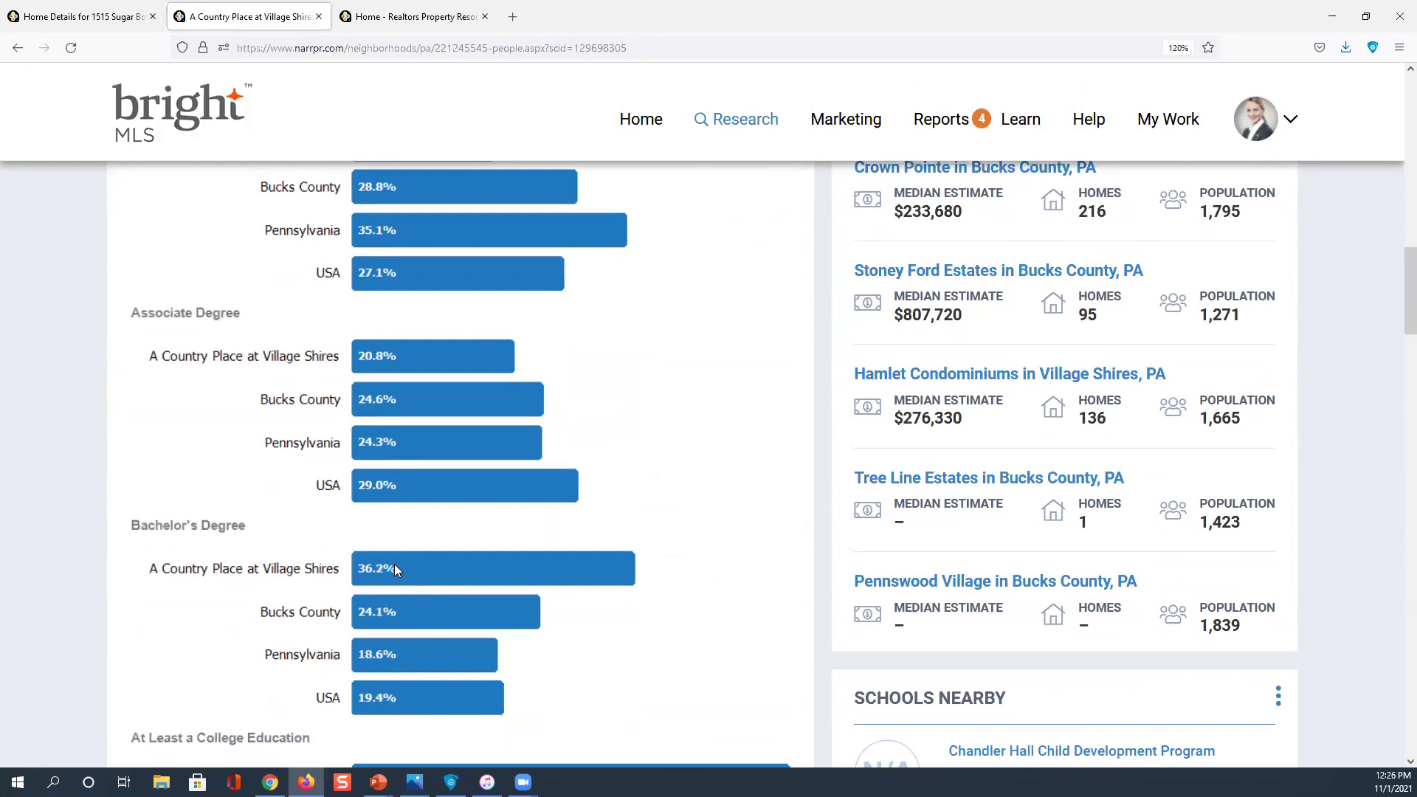
scroll(394, 565, up, 6)
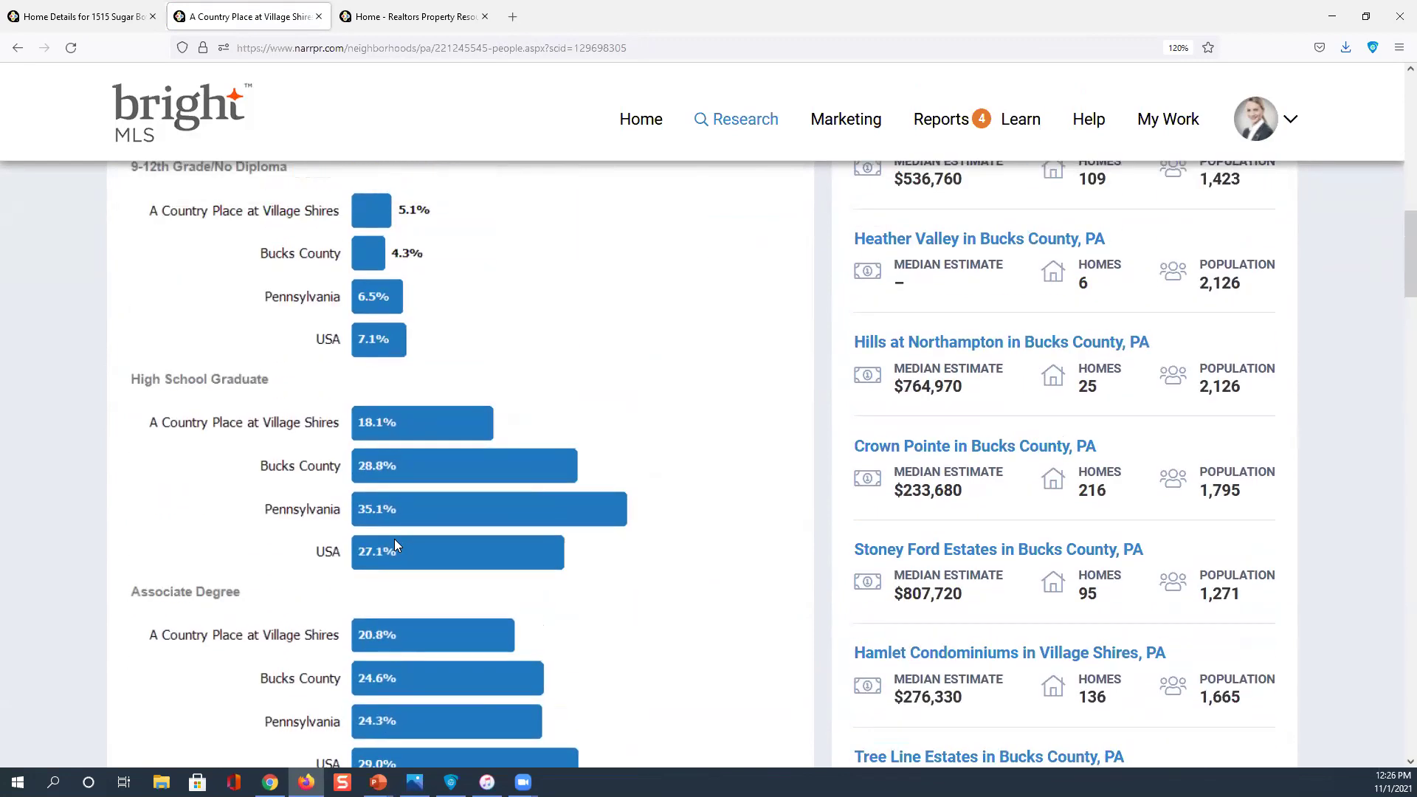
scroll(395, 536, up, 2)
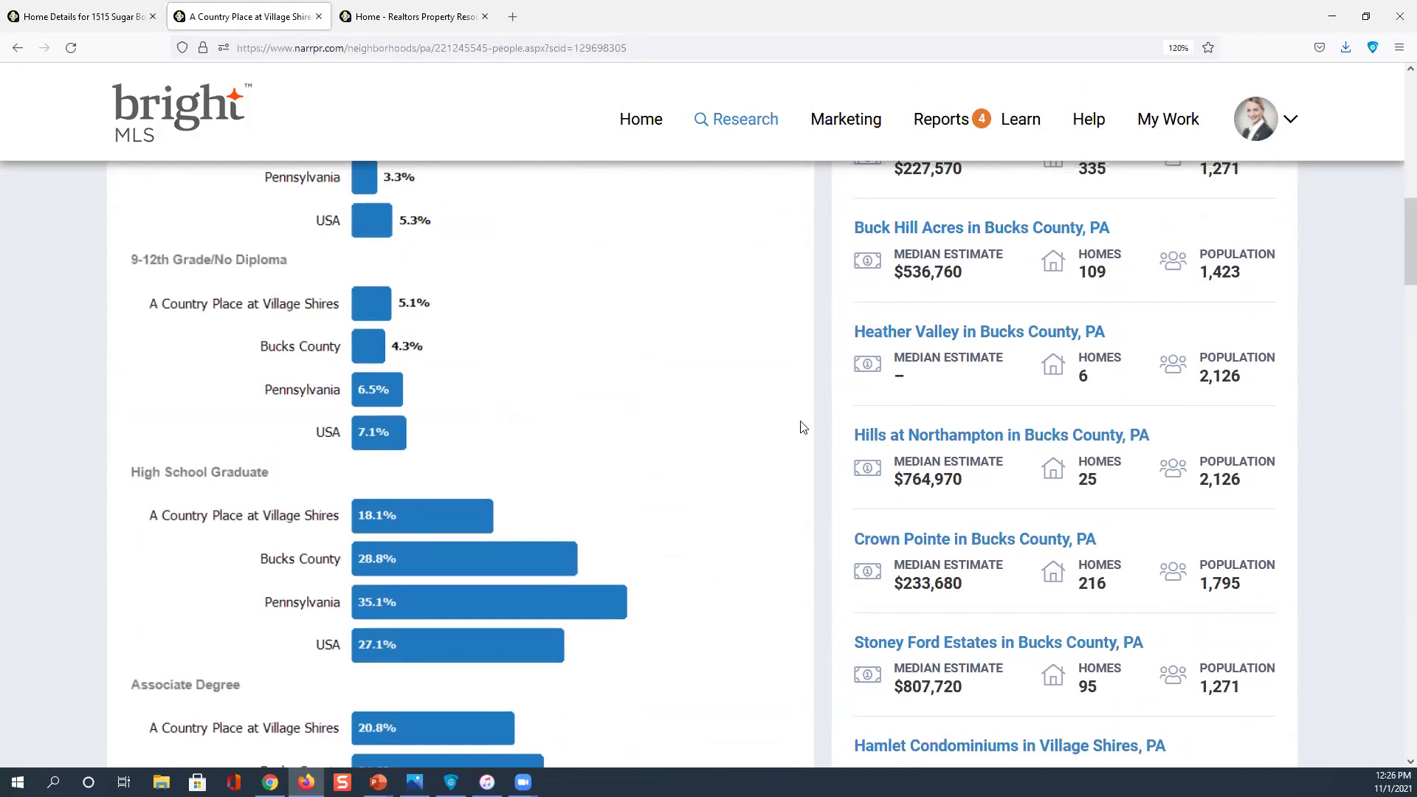
scroll(803, 428, up, 8)
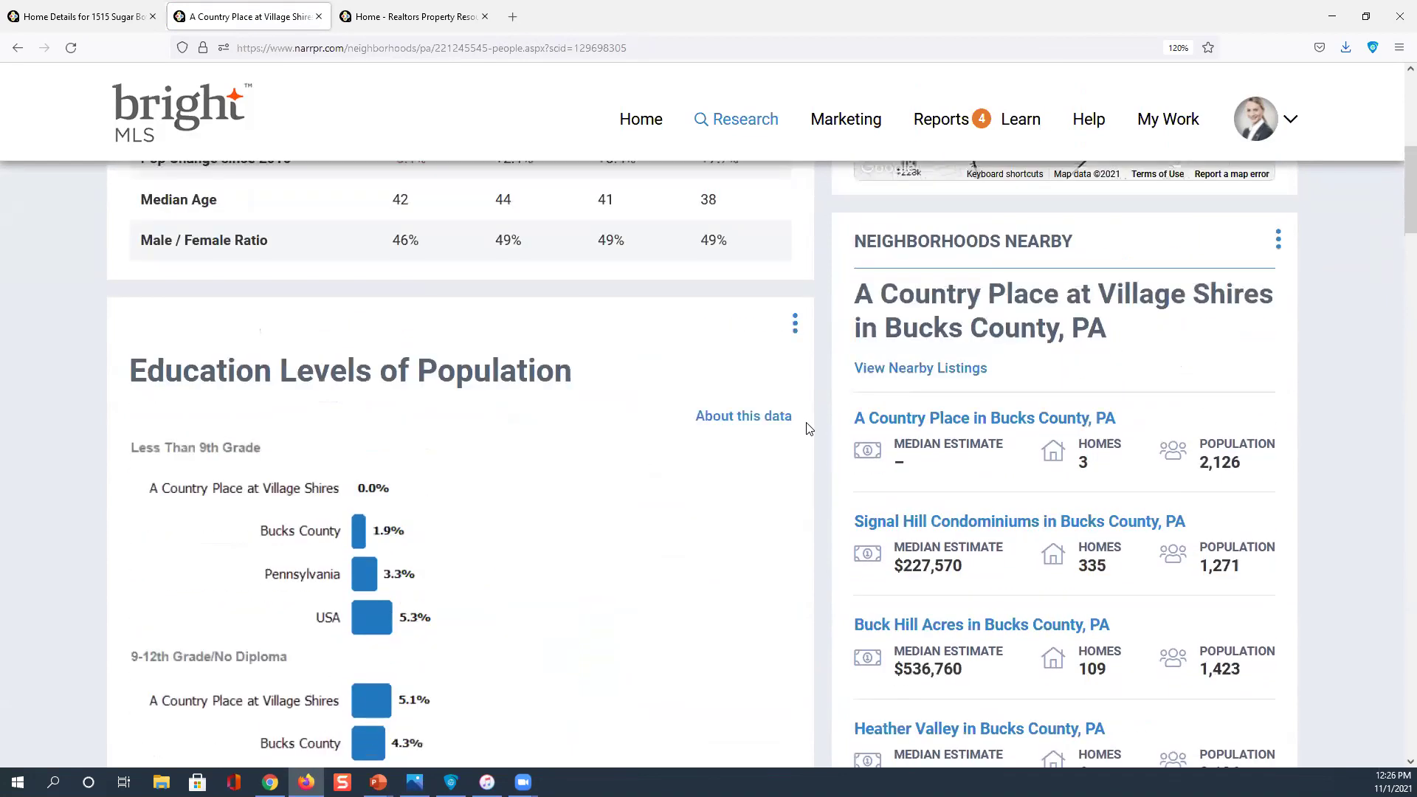
scroll(807, 428, up, 9)
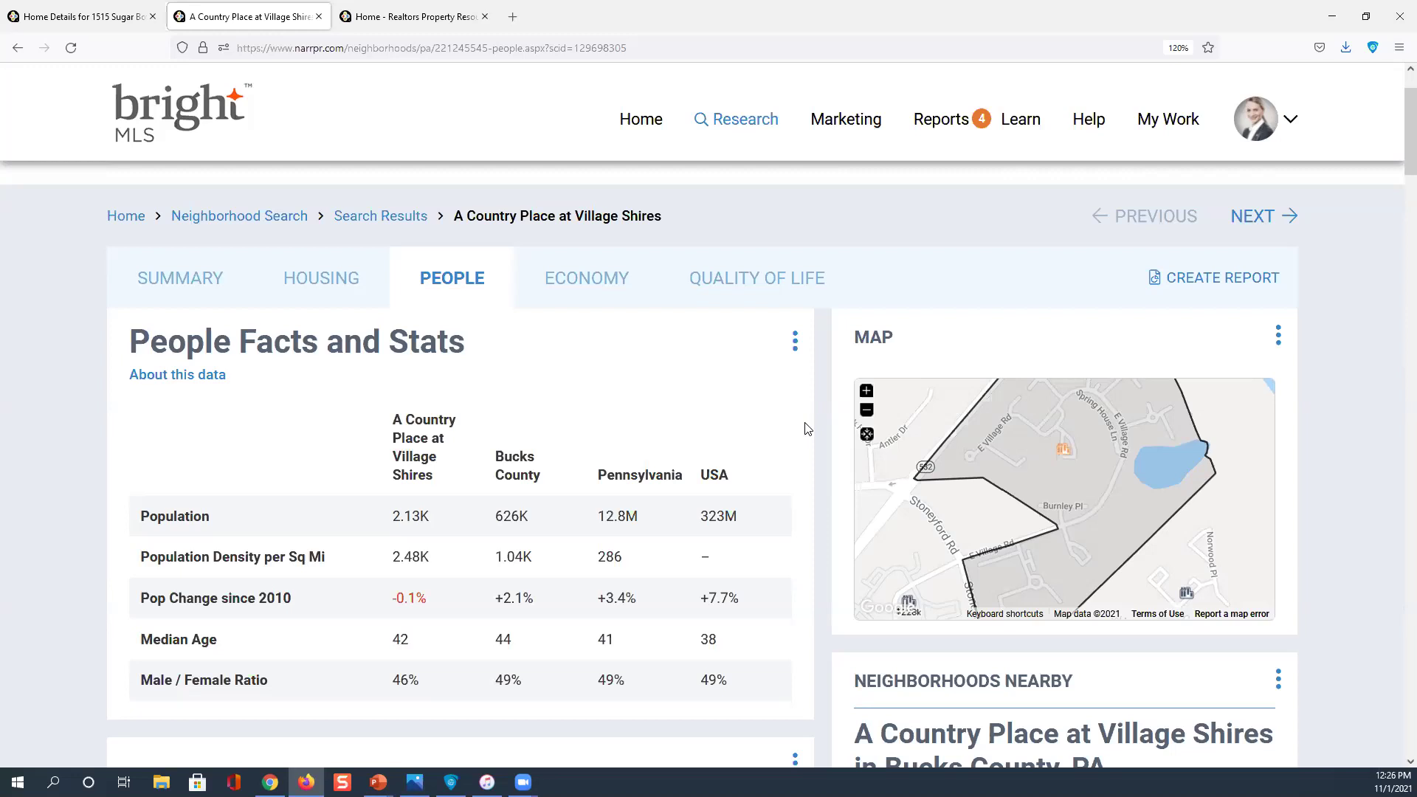
click(310, 227)
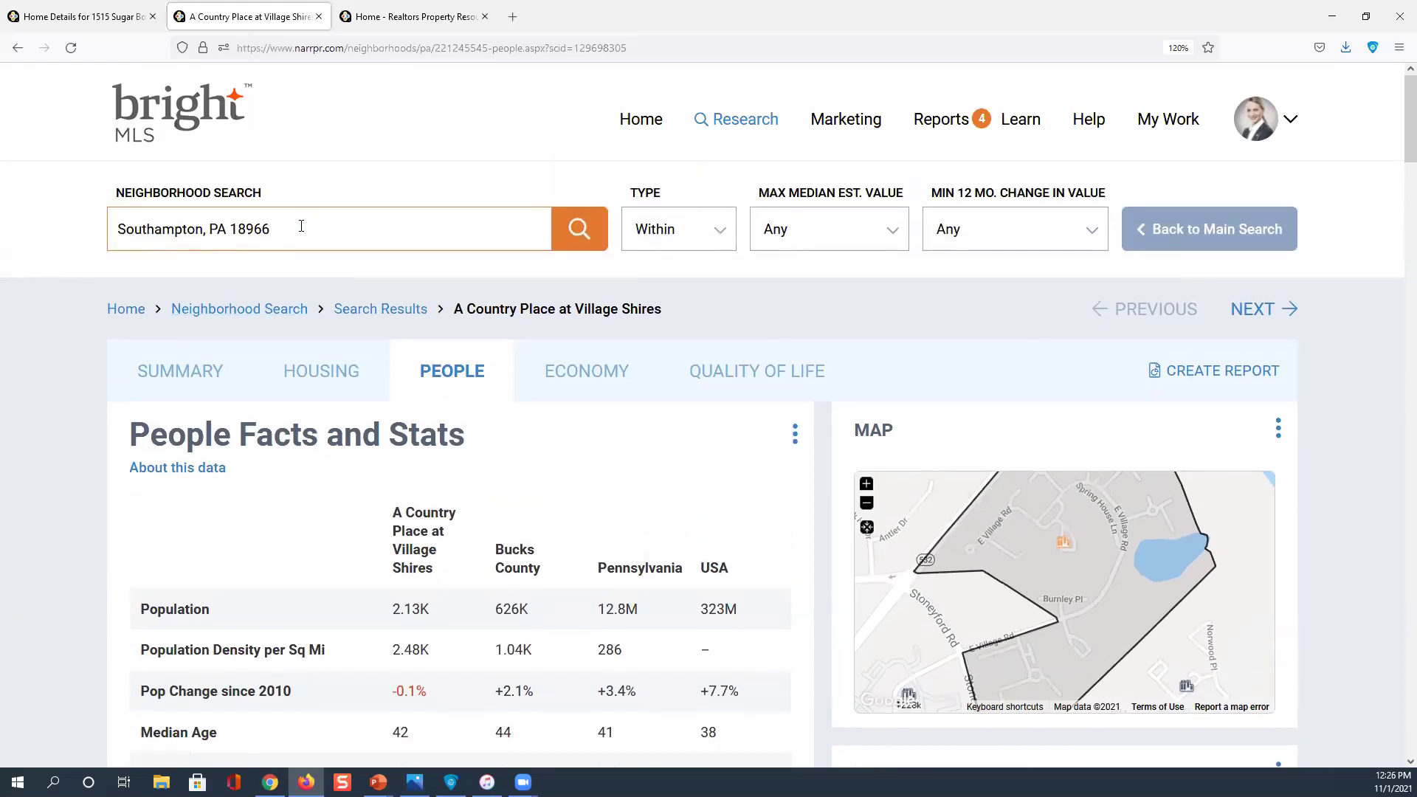
click(224, 203)
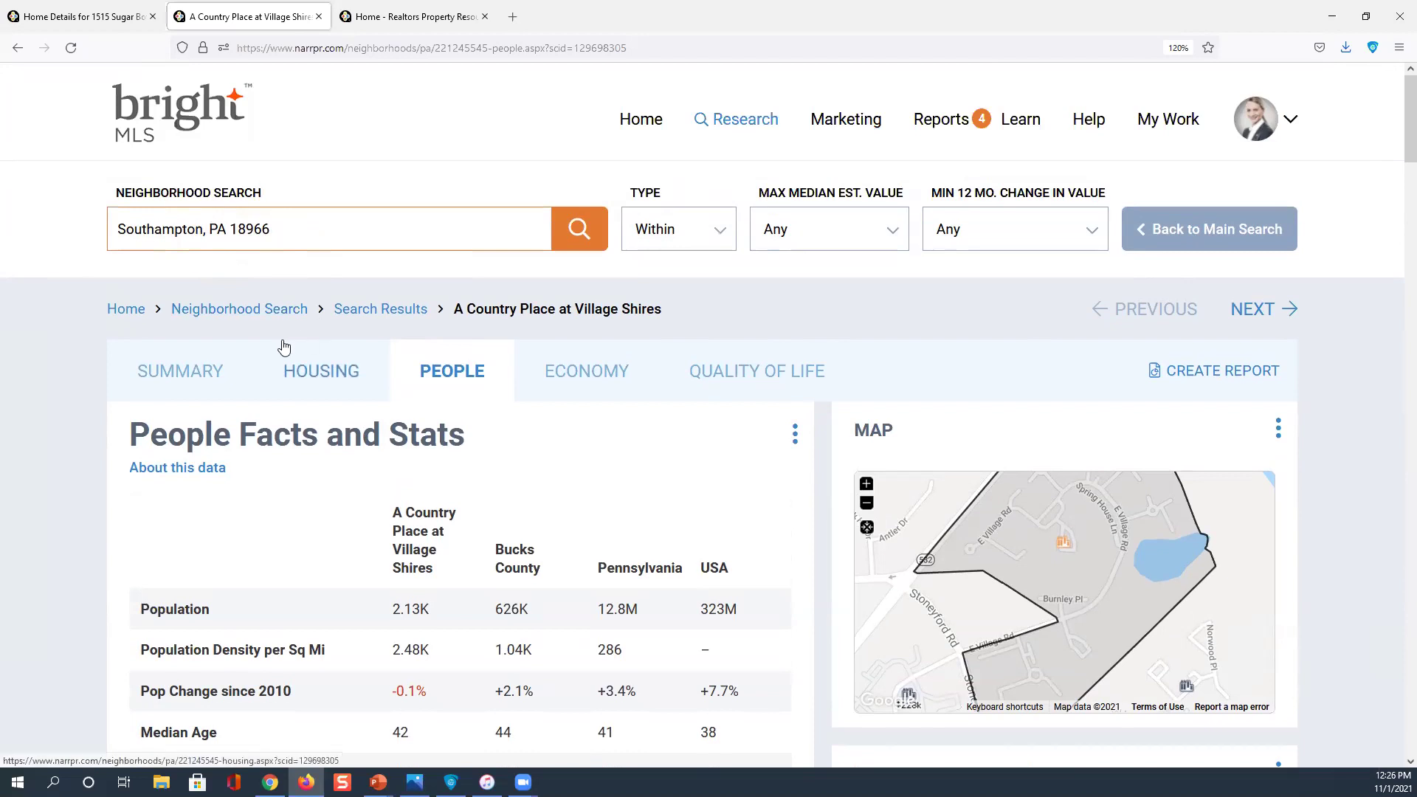
Start a report for A Country Place at Village Shires, choosing the Neighborhood report and previewing its sample
click(1215, 374)
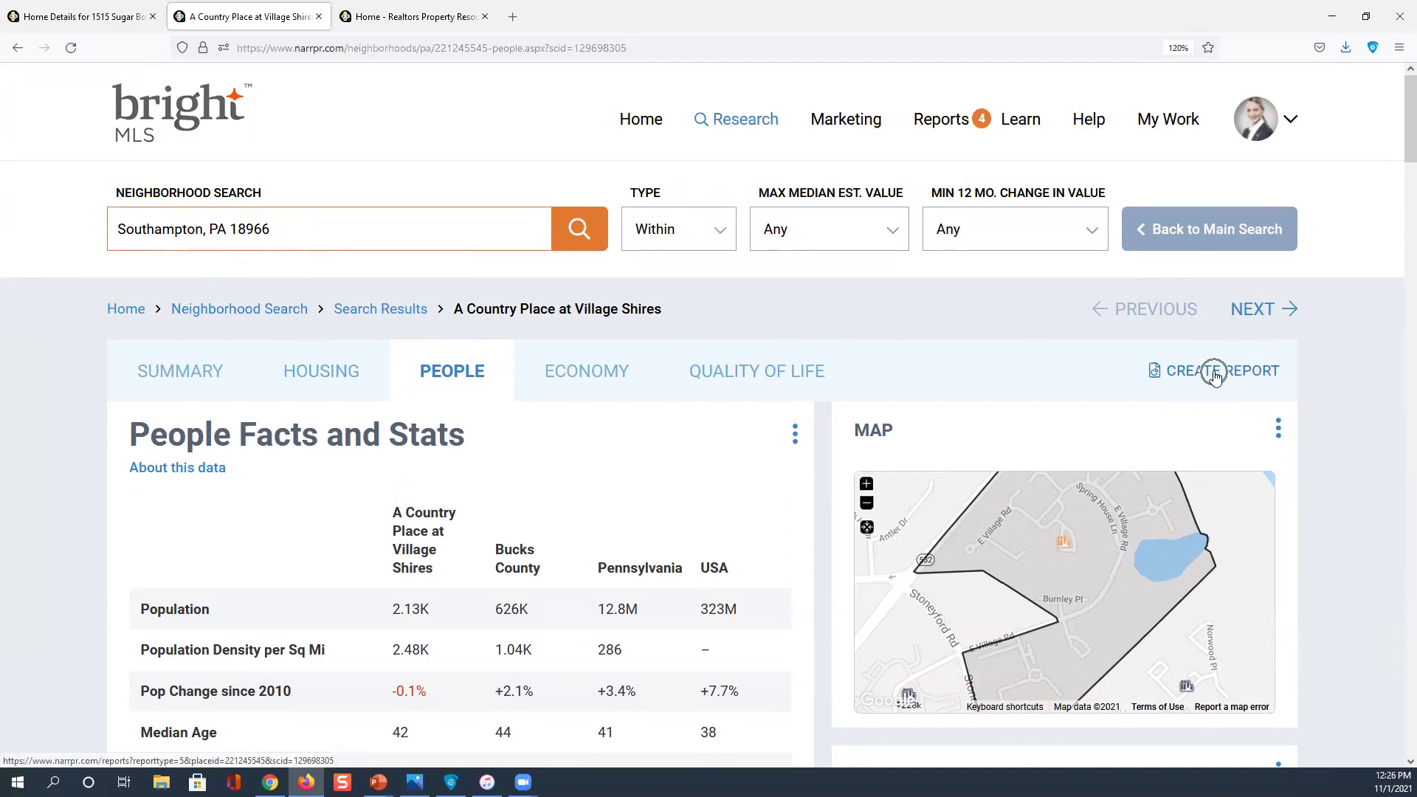
click(1215, 374)
scroll(1215, 377, down, 3)
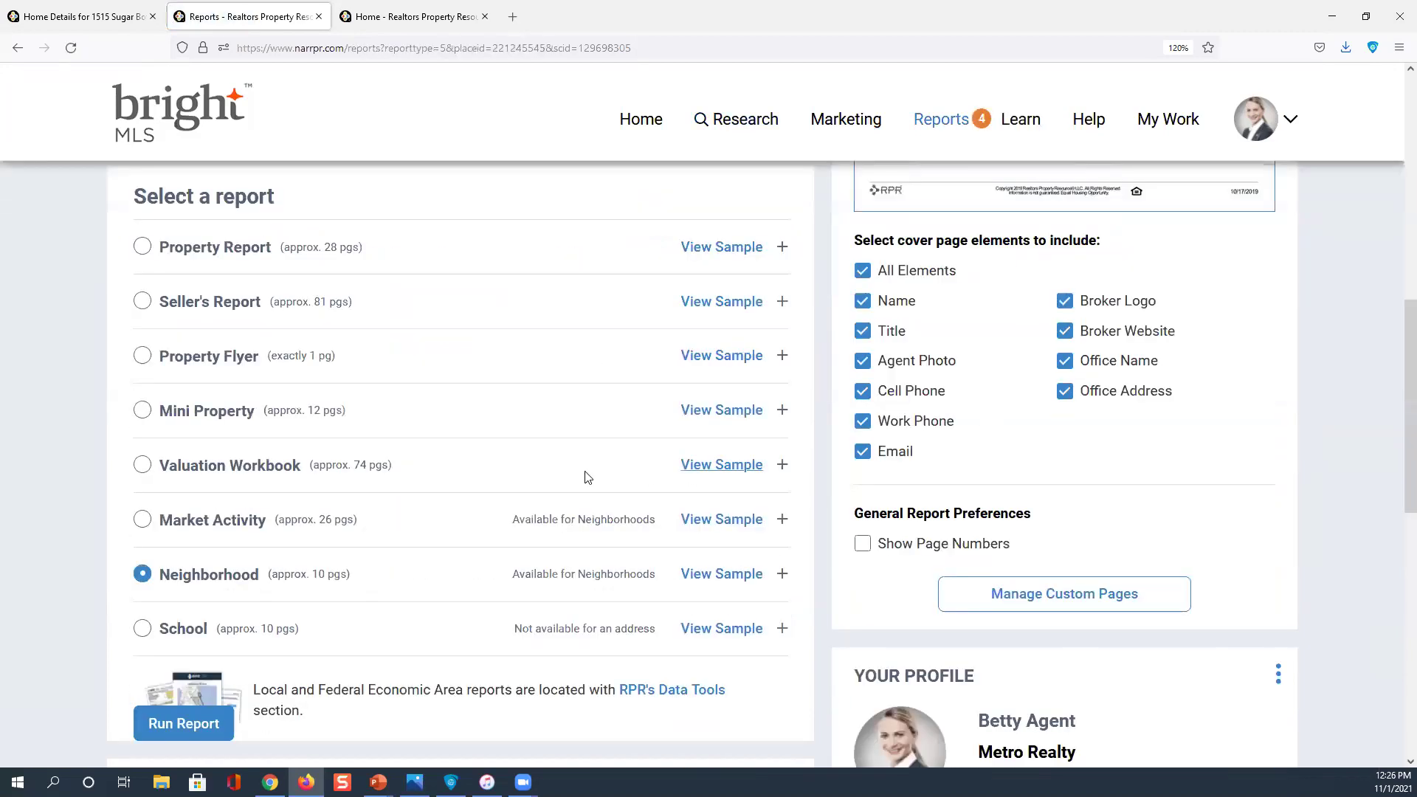
click(223, 583)
scroll(436, 538, down, 2)
click(710, 486)
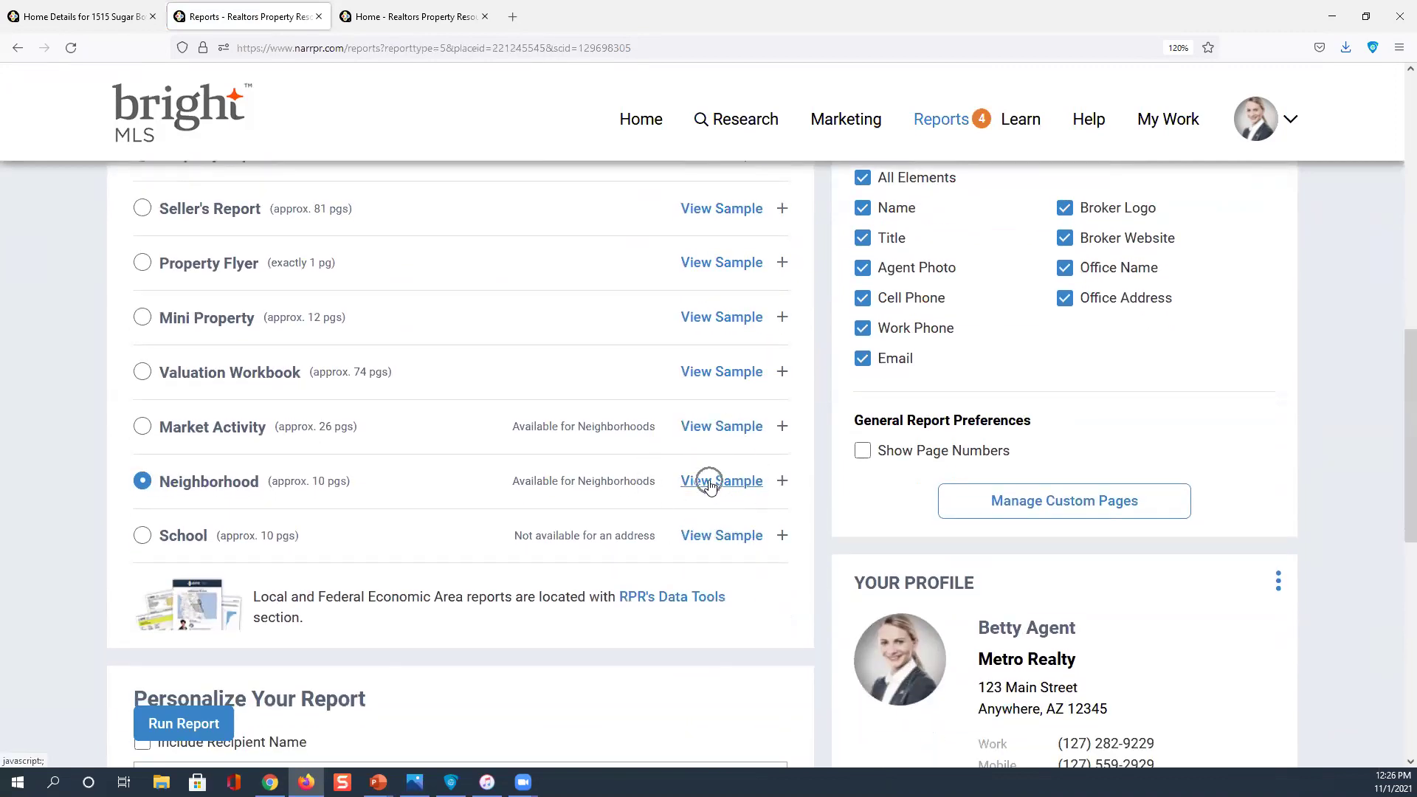
click(757, 487)
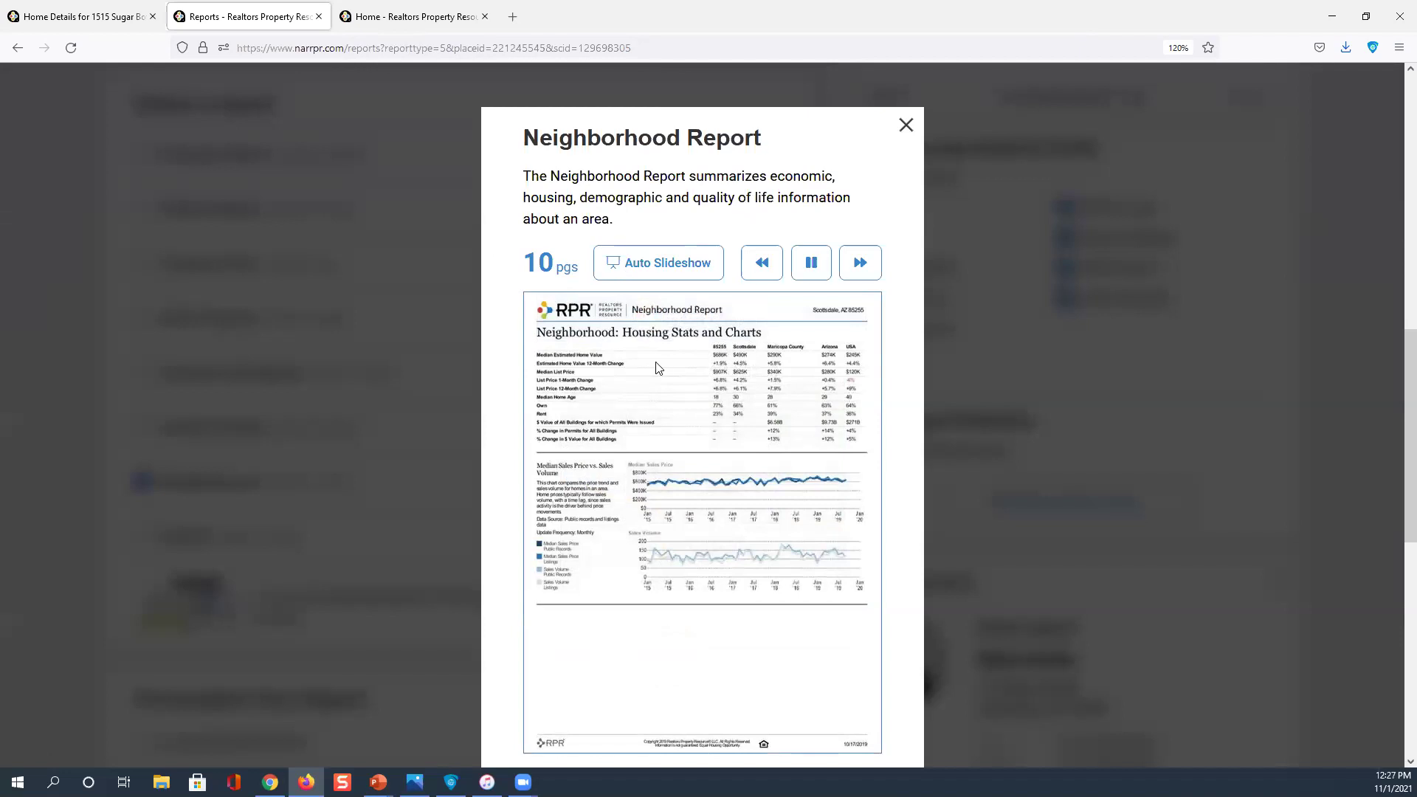
click(869, 270)
click(863, 270)
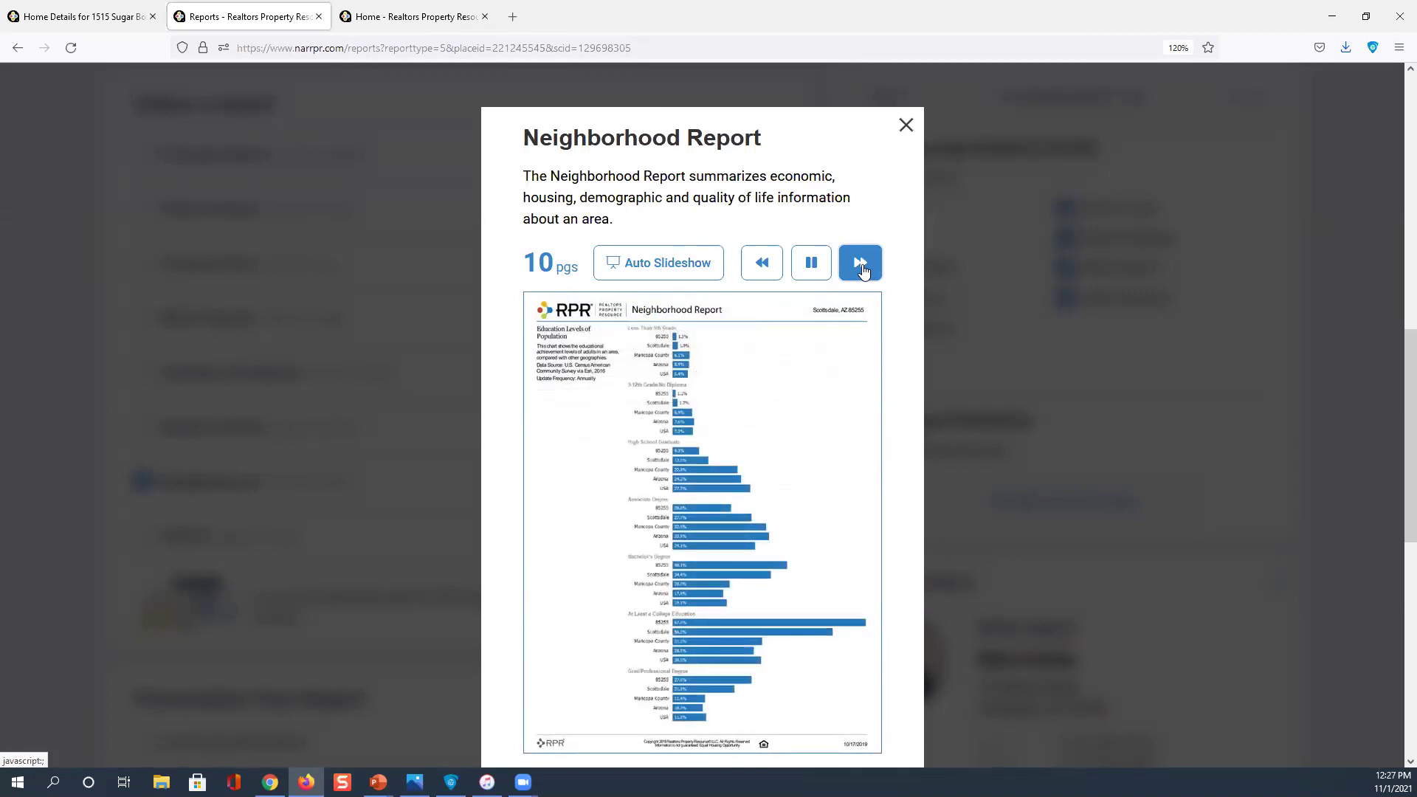
click(862, 271)
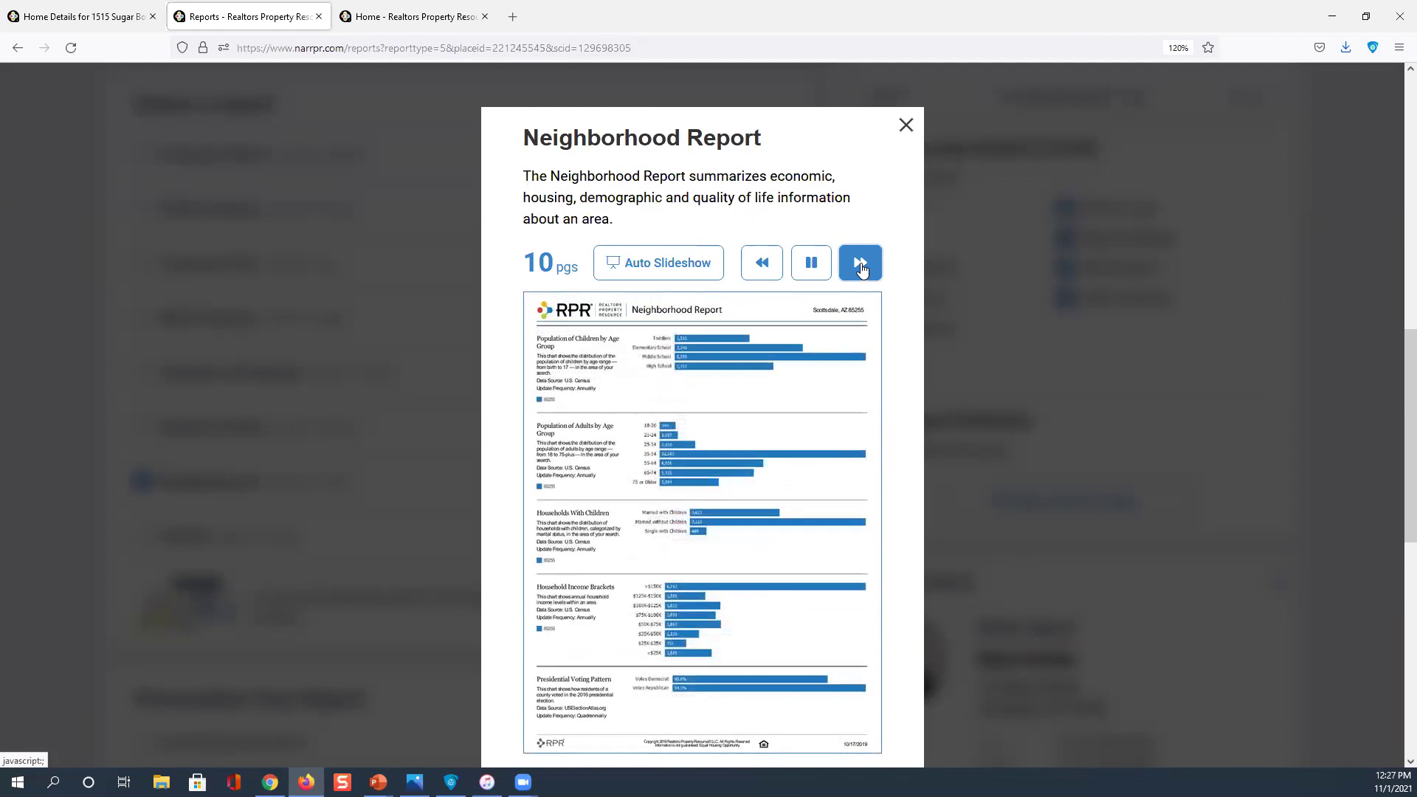
click(862, 269)
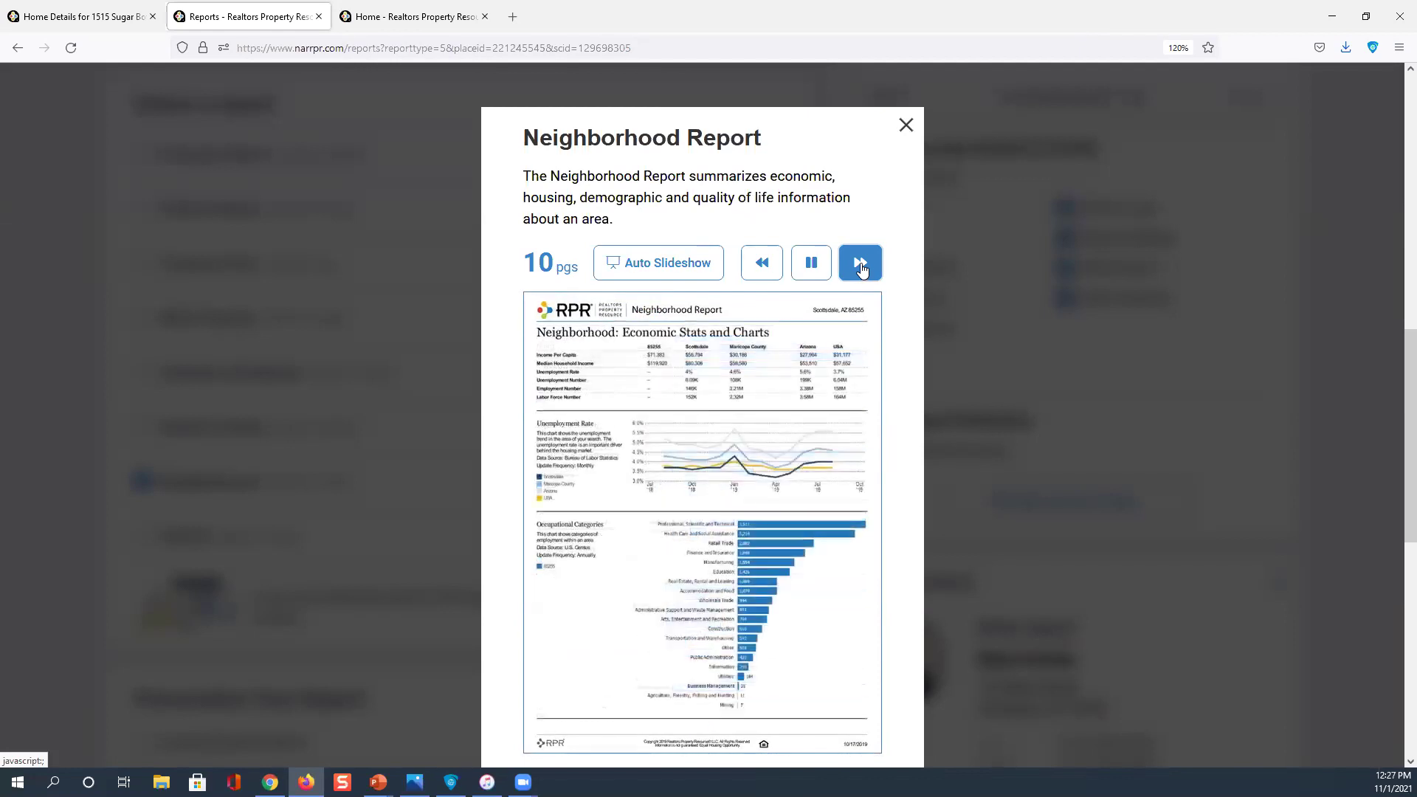
click(862, 270)
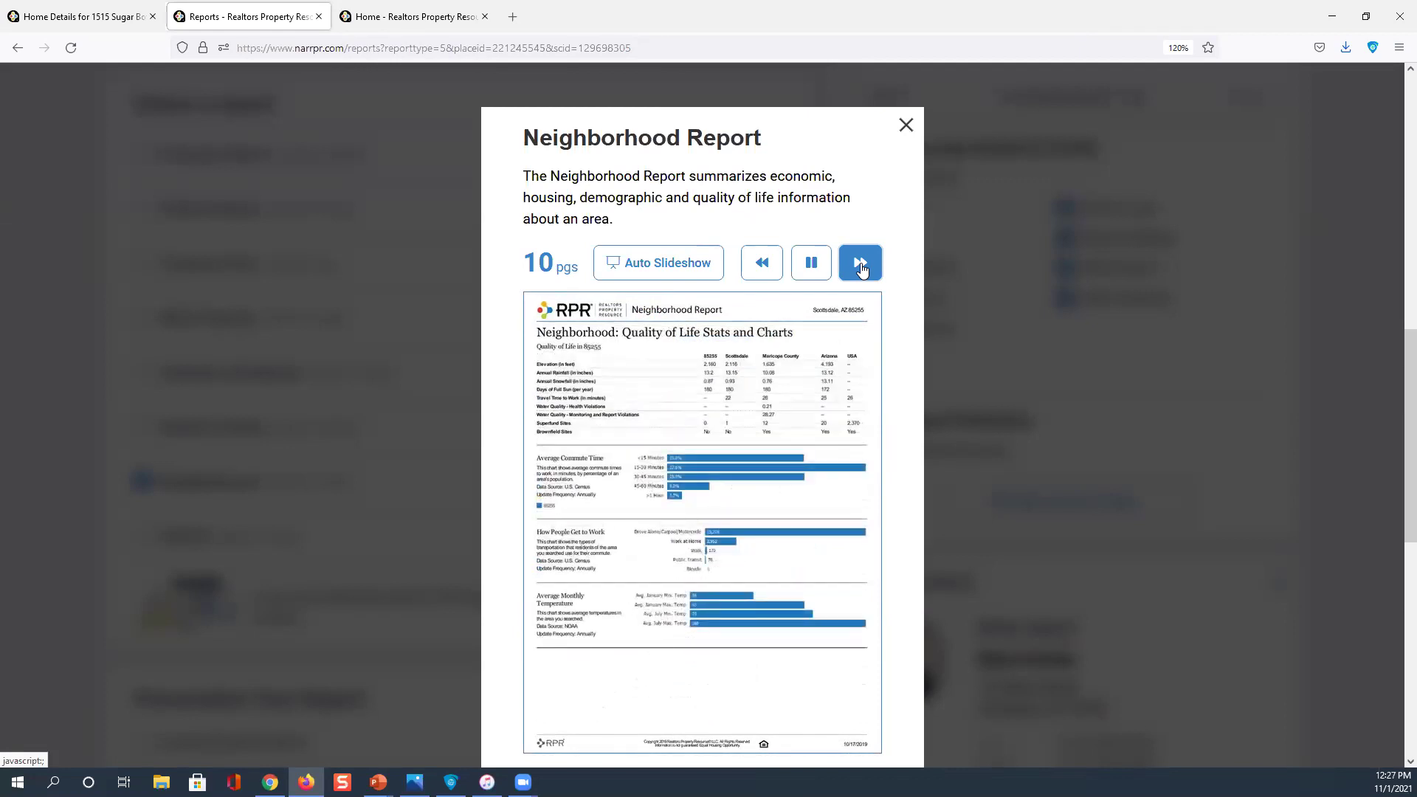
click(862, 269)
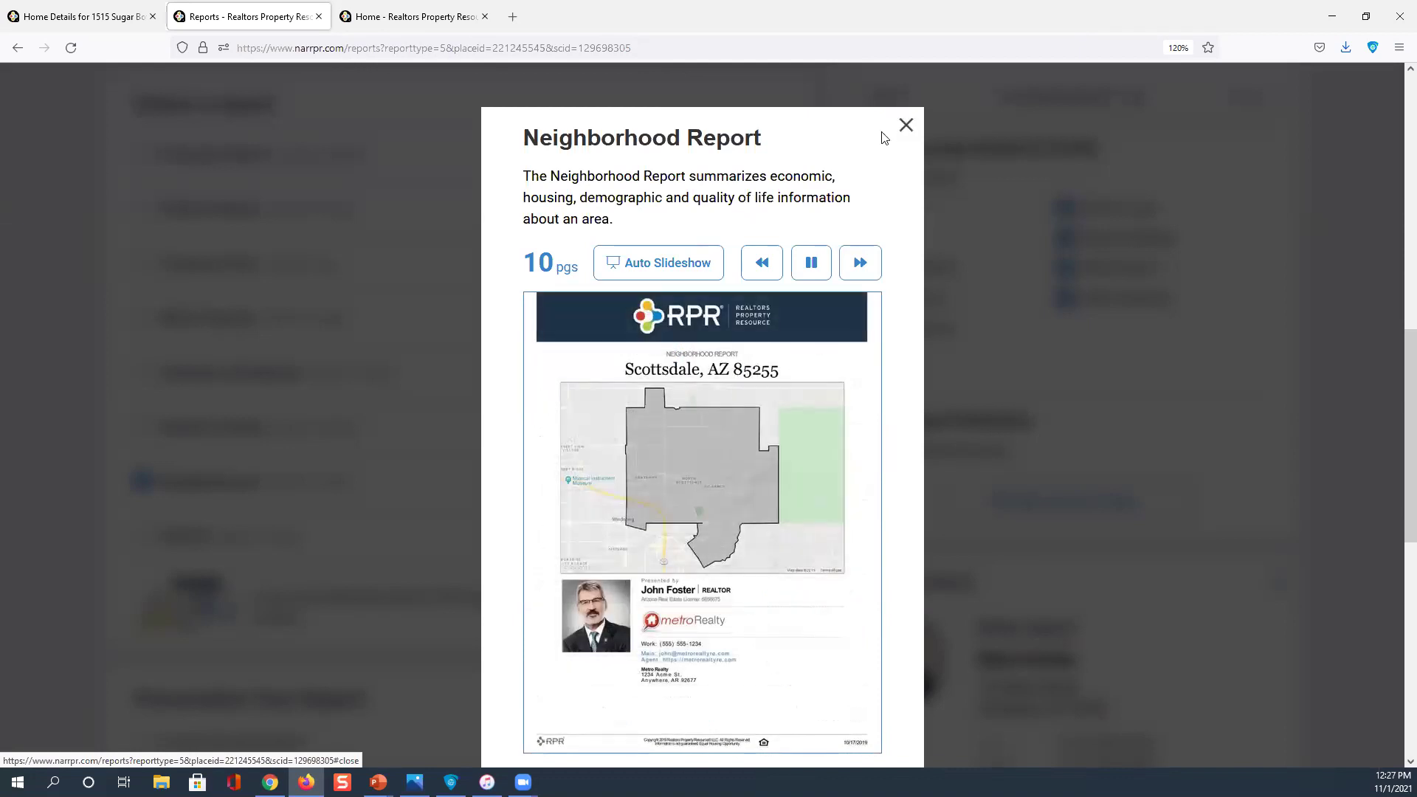
click(762, 265)
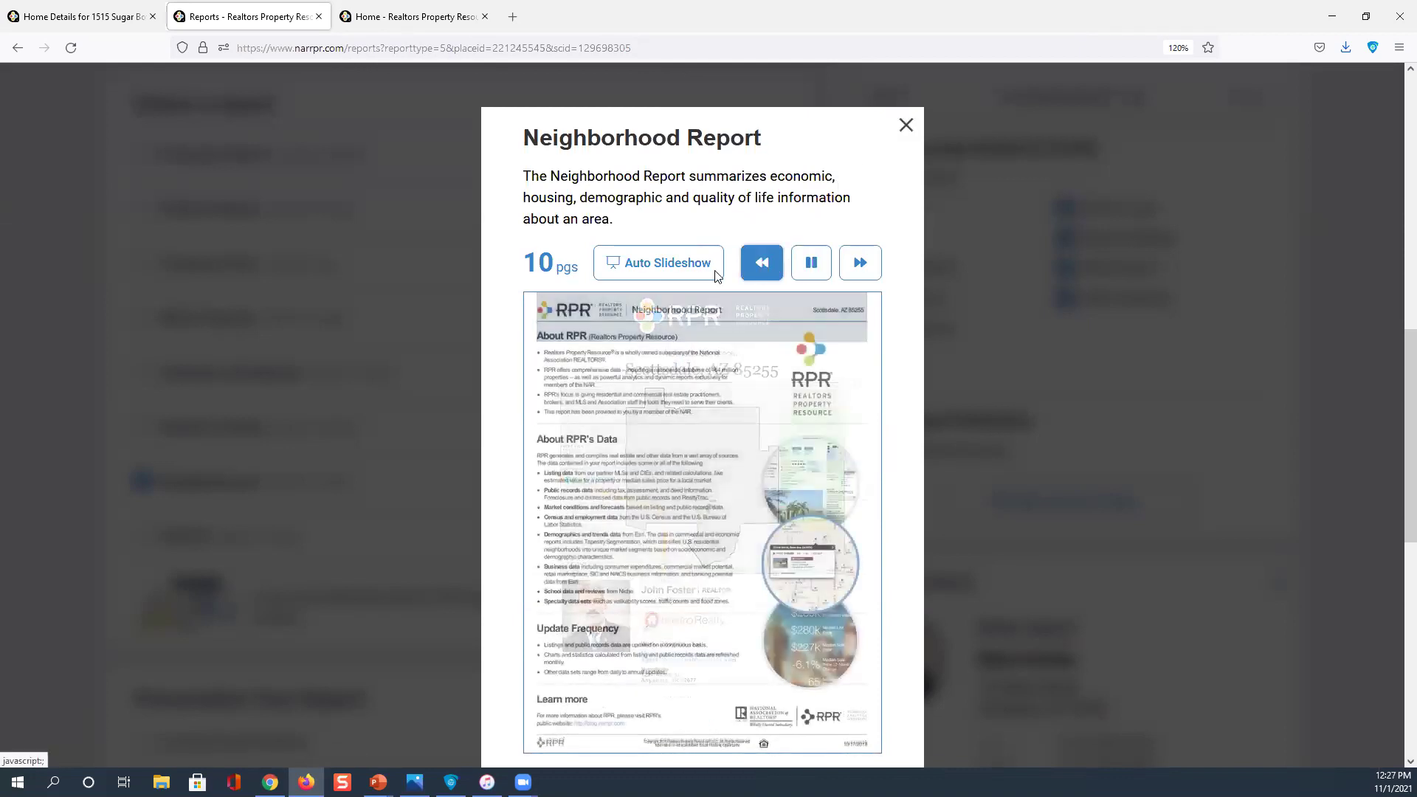
scroll(652, 261, down, 2)
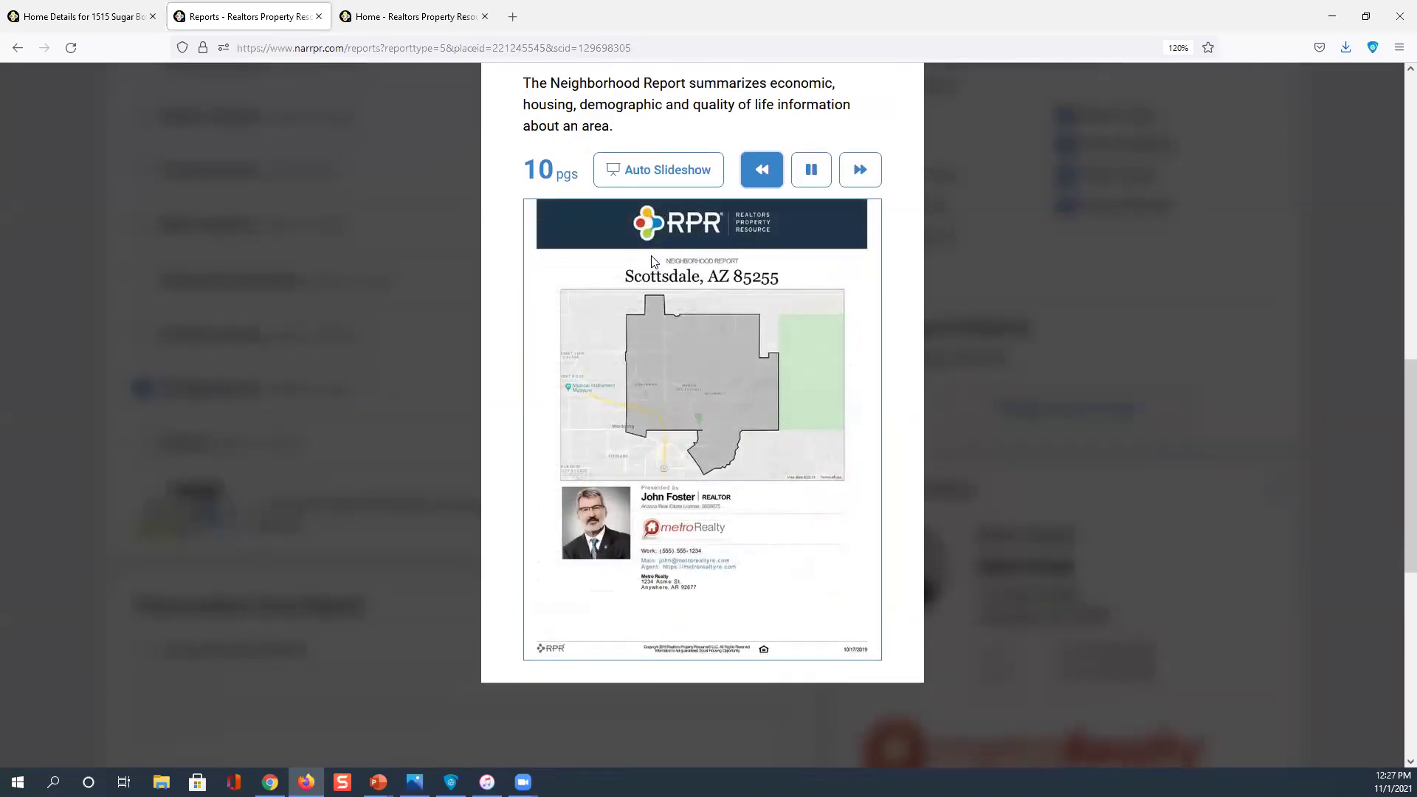
scroll(708, 286, up, 4)
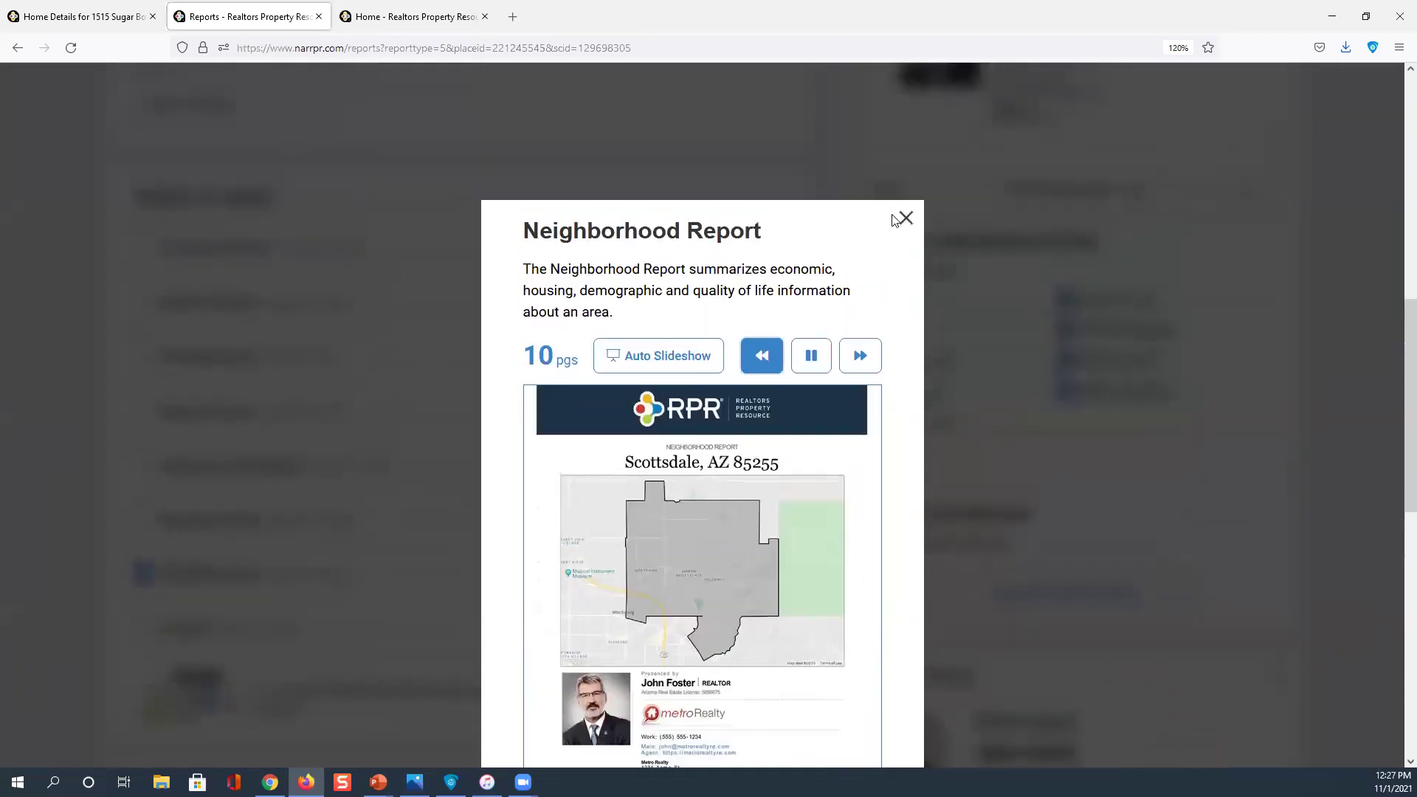
click(766, 292)
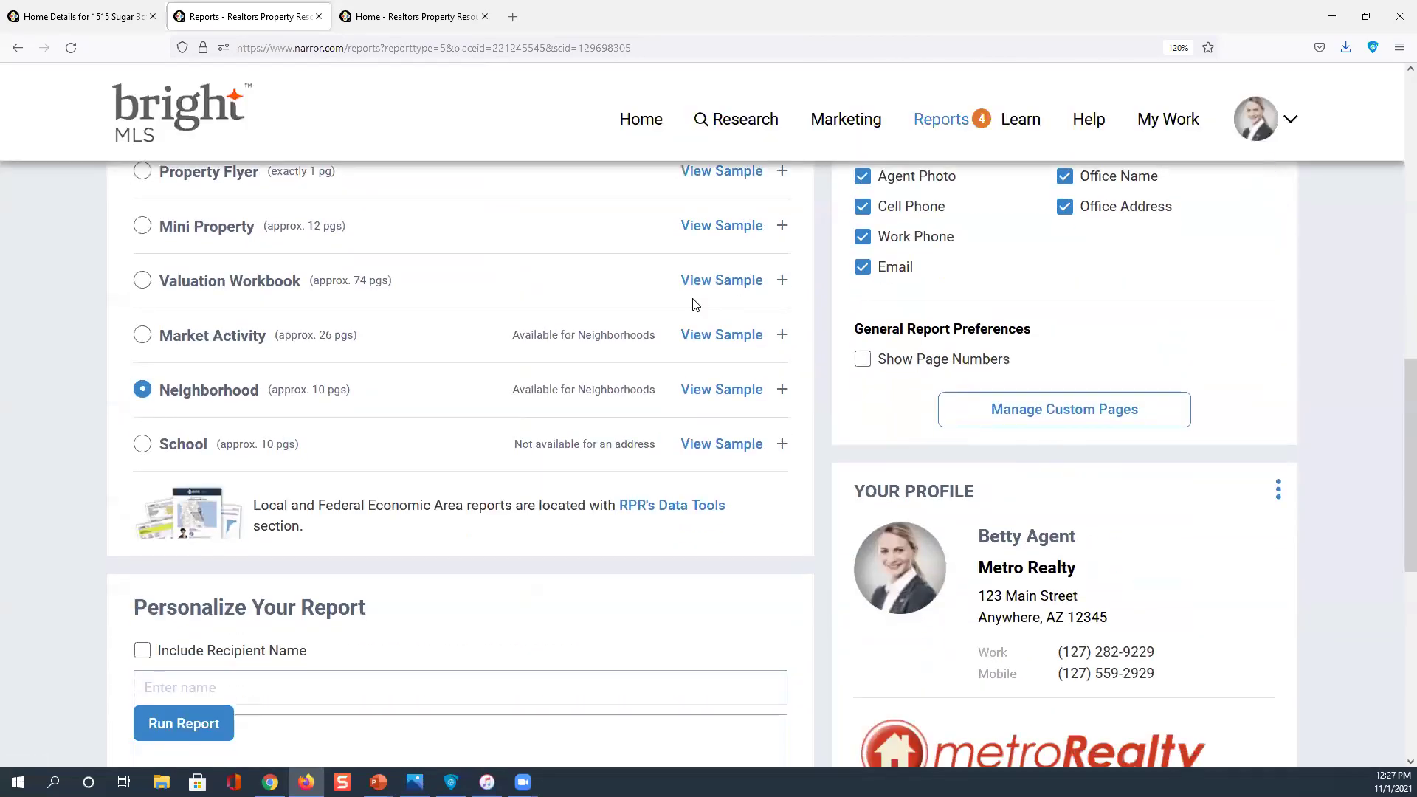
Expand the Neighborhood report to list its two custom pages and Housing, People, Economic, Quality of Life elements
click(783, 390)
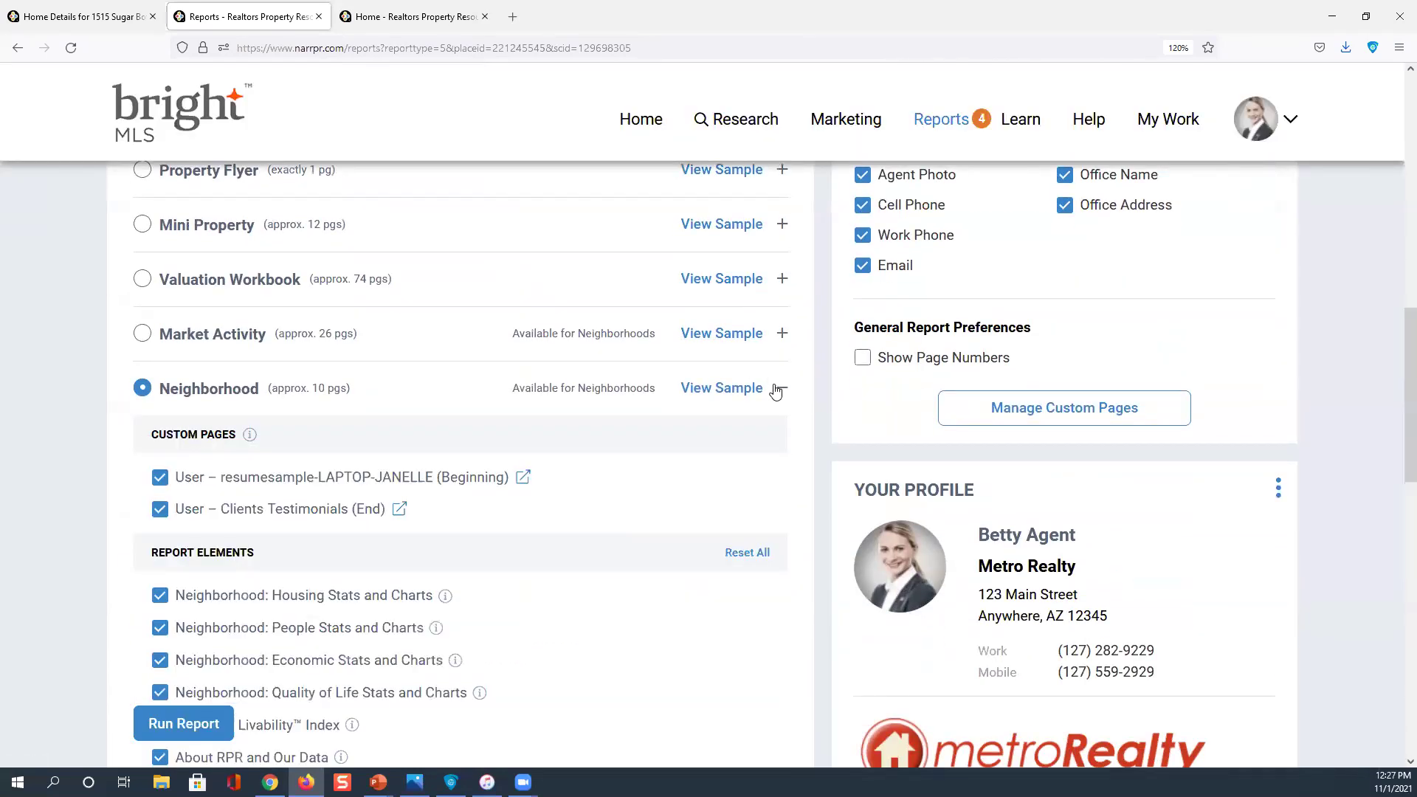
scroll(714, 400, down, 3)
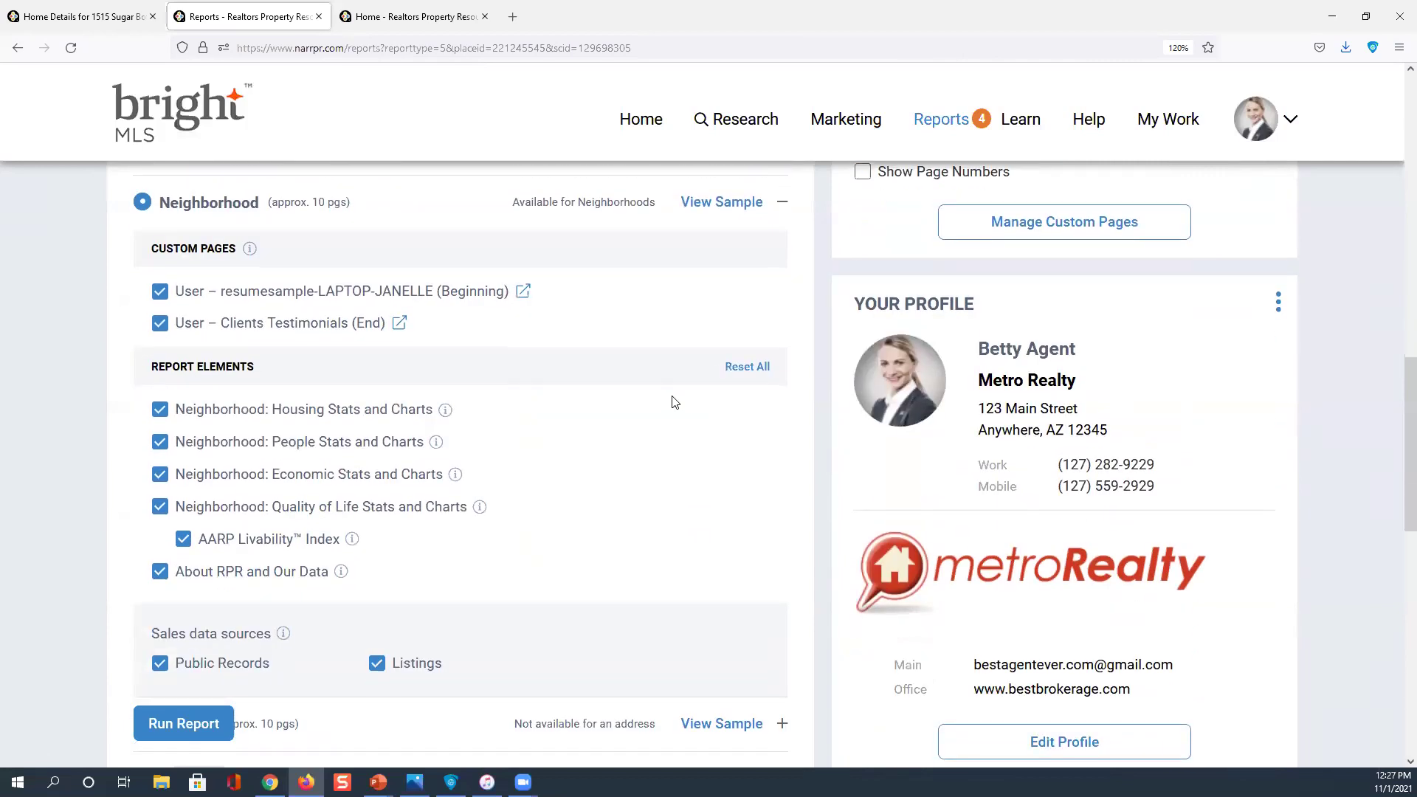
click(222, 302)
scroll(307, 305, down, 4)
scroll(773, 246, up, 4)
scroll(1055, 369, up, 3)
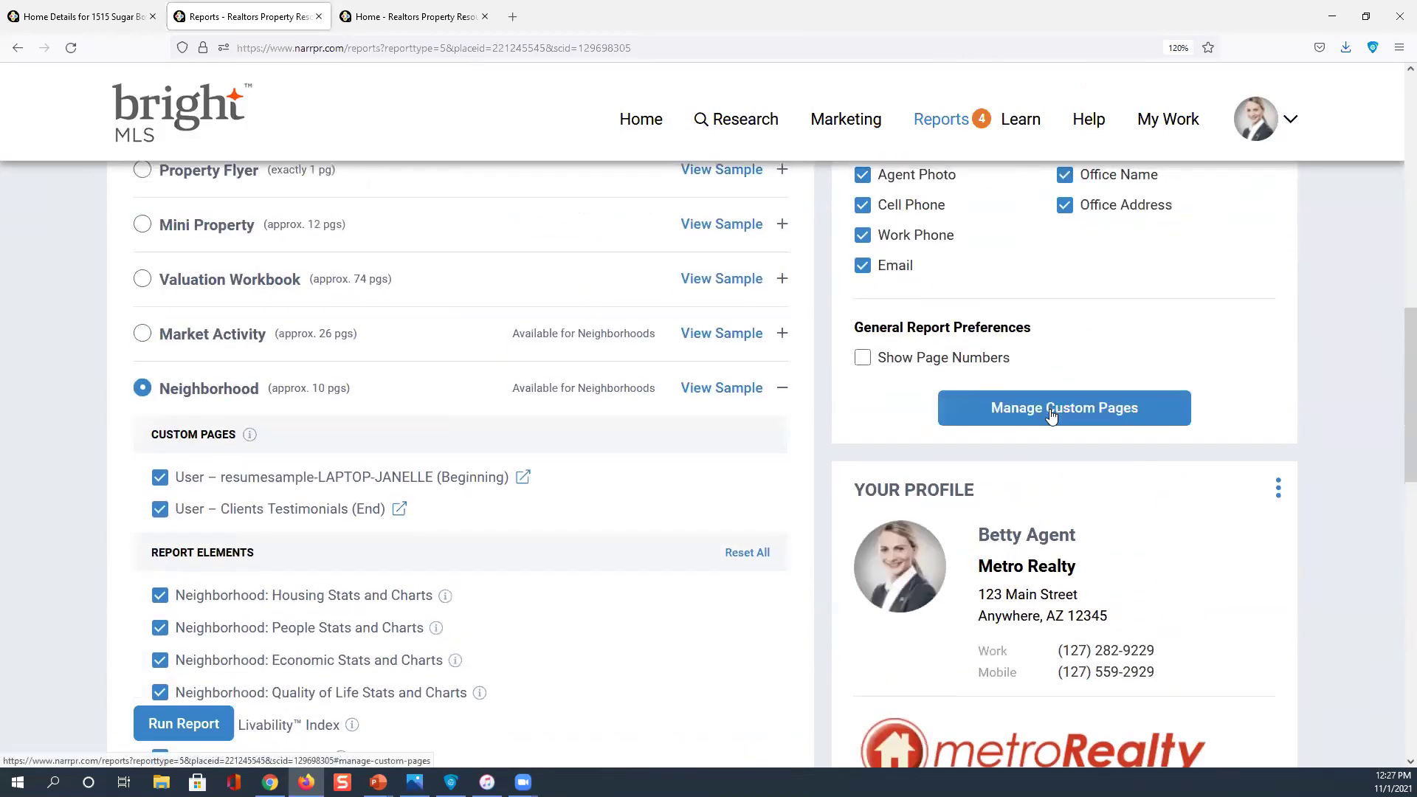
click(1052, 416)
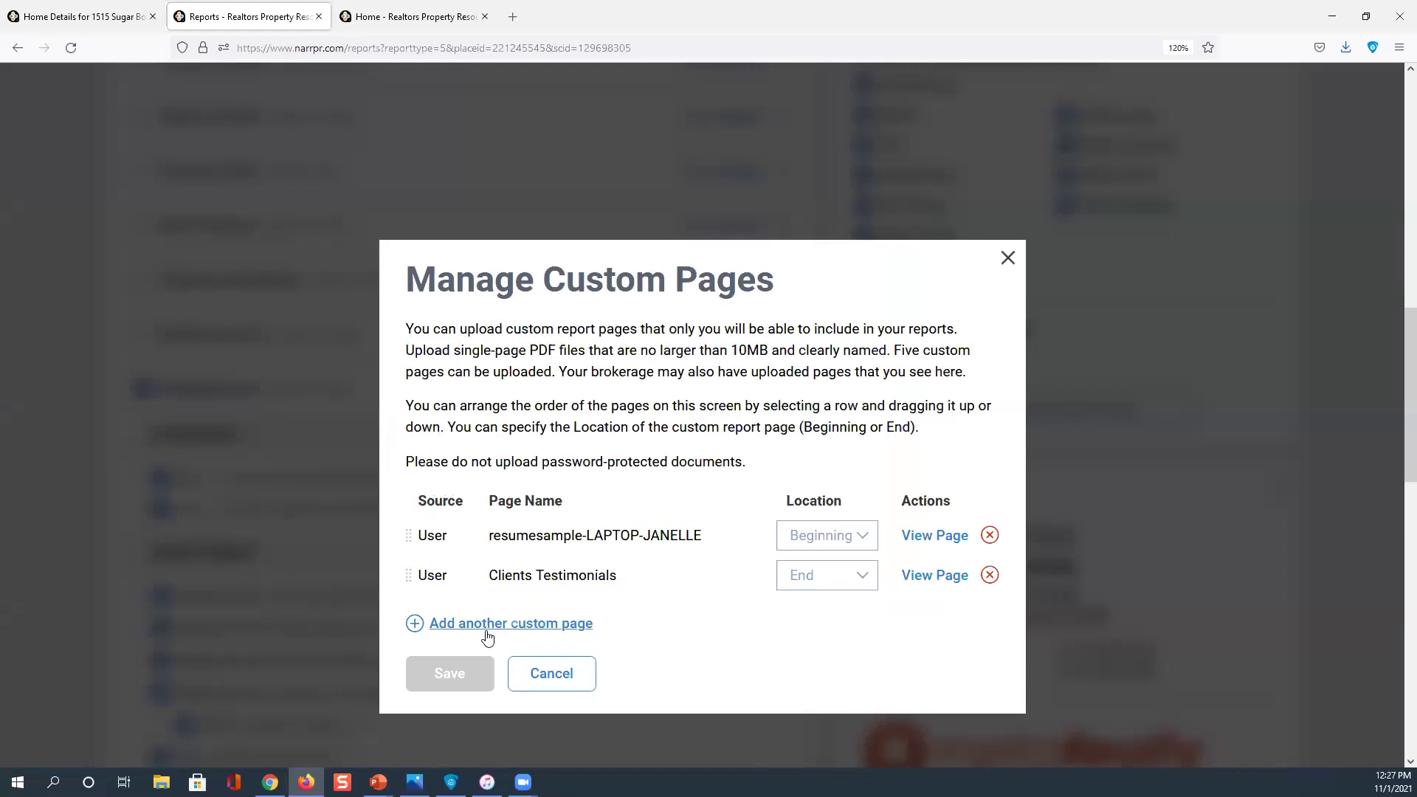
click(487, 638)
click(1007, 258)
click(300, 469)
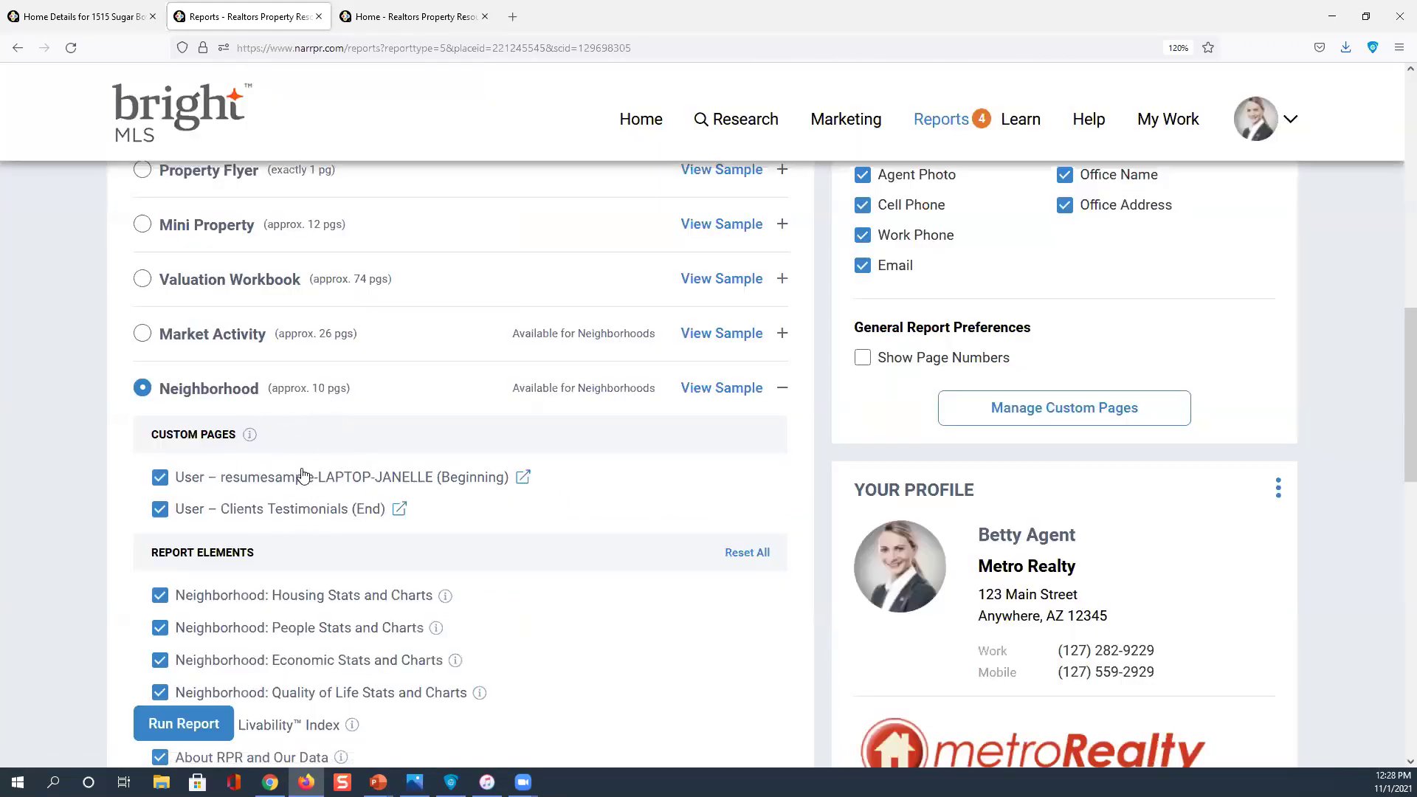
Keep every Neighborhood report element, including AARP Livability Index, with Public Records and Listings as sources
scroll(306, 458, down, 2)
scroll(307, 435, down, 4)
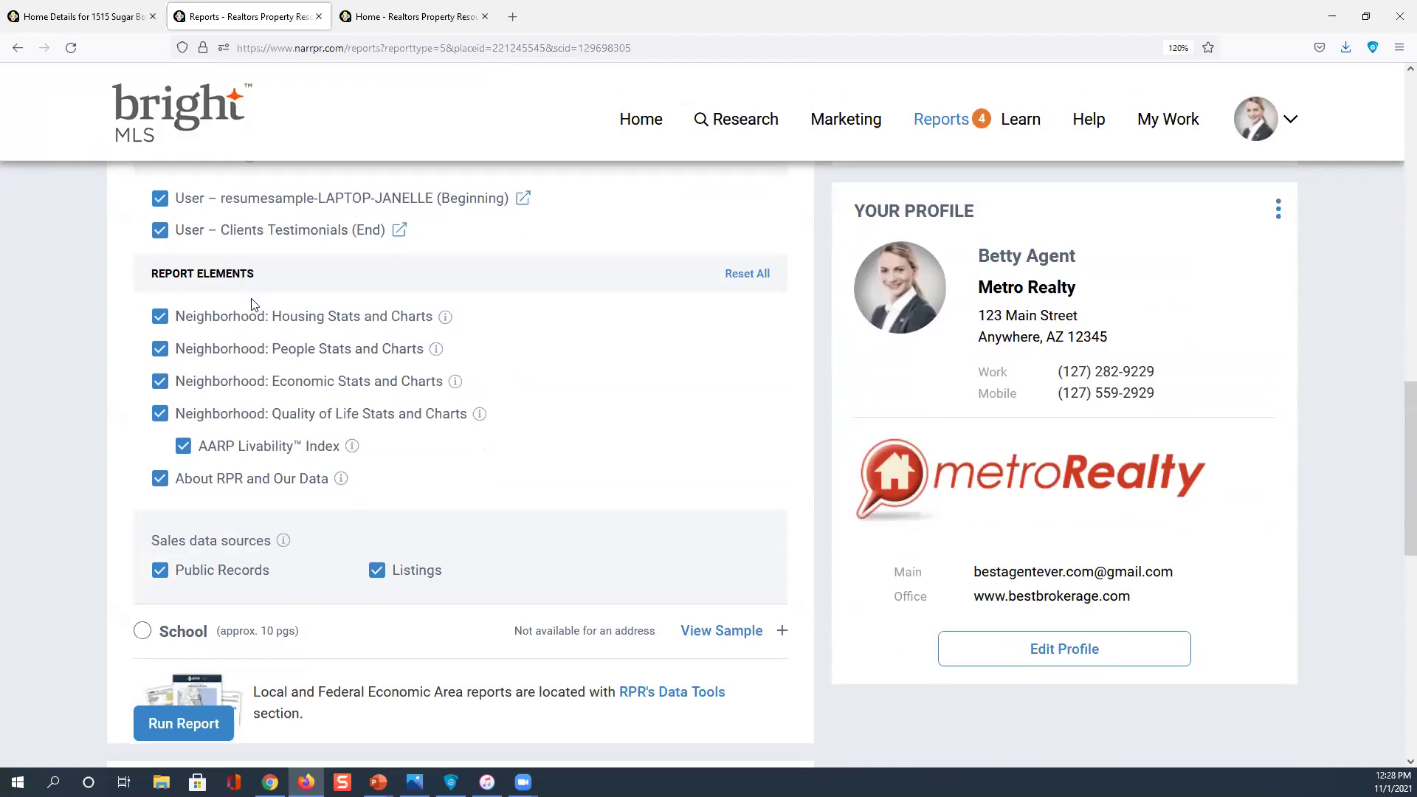
scroll(251, 323, up, 2)
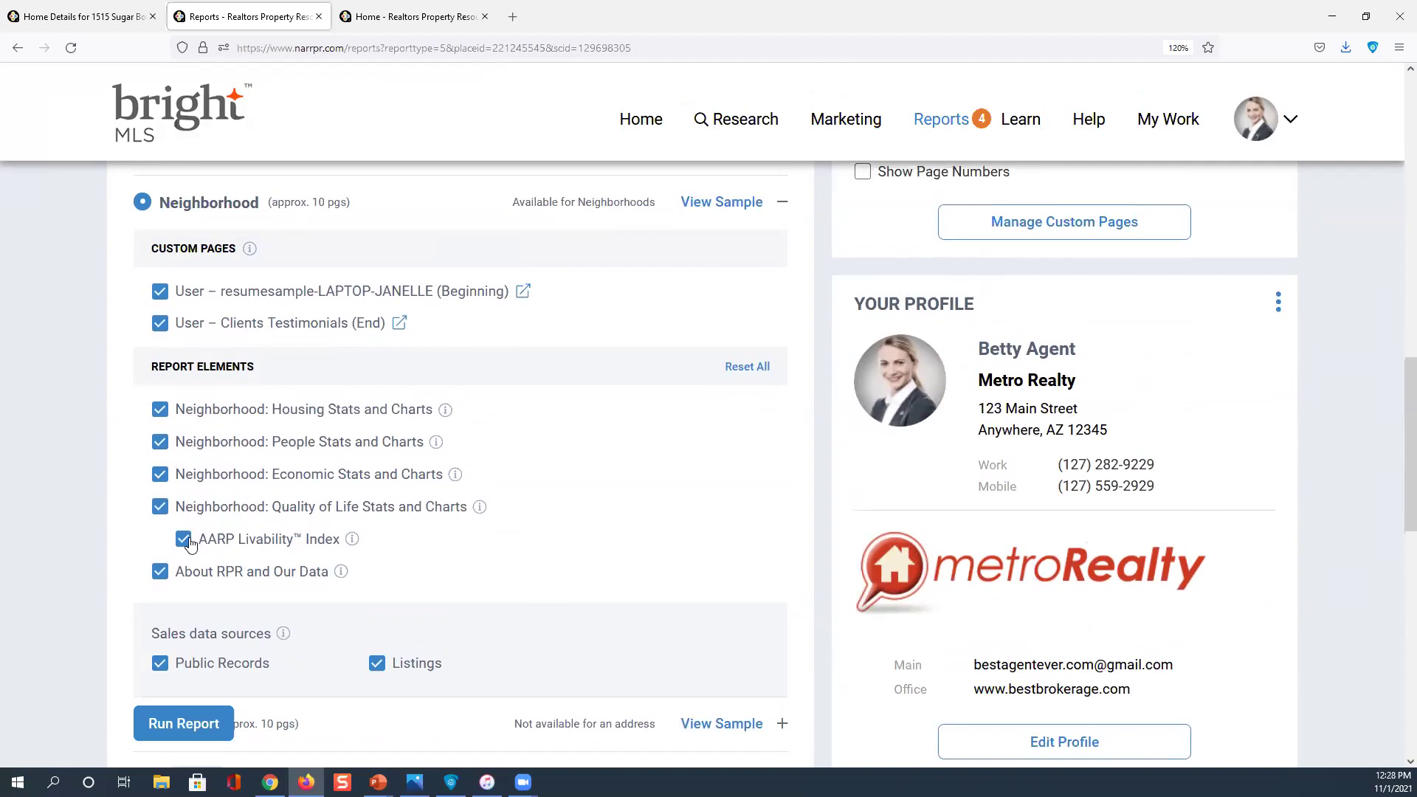
scroll(191, 543, down, 2)
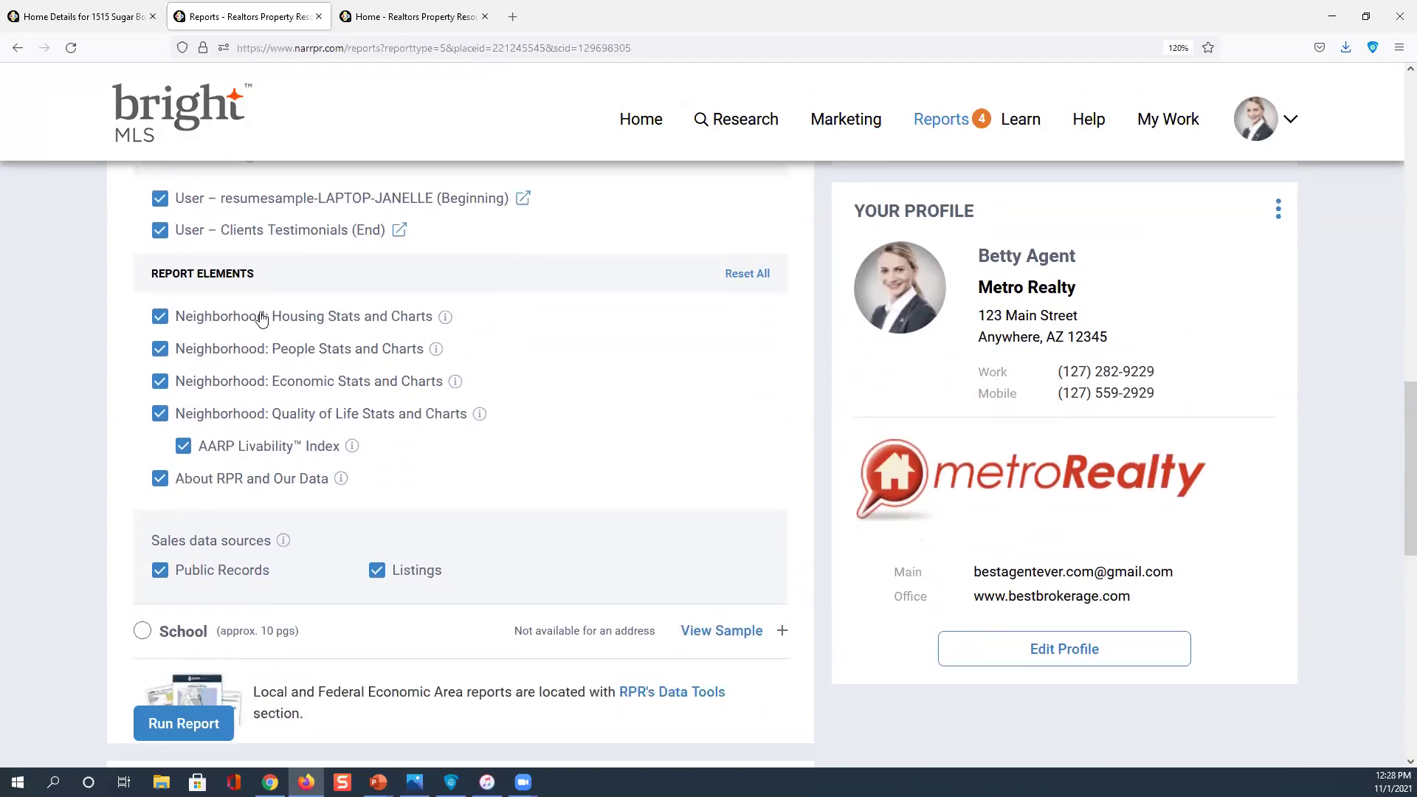
scroll(227, 343, down, 2)
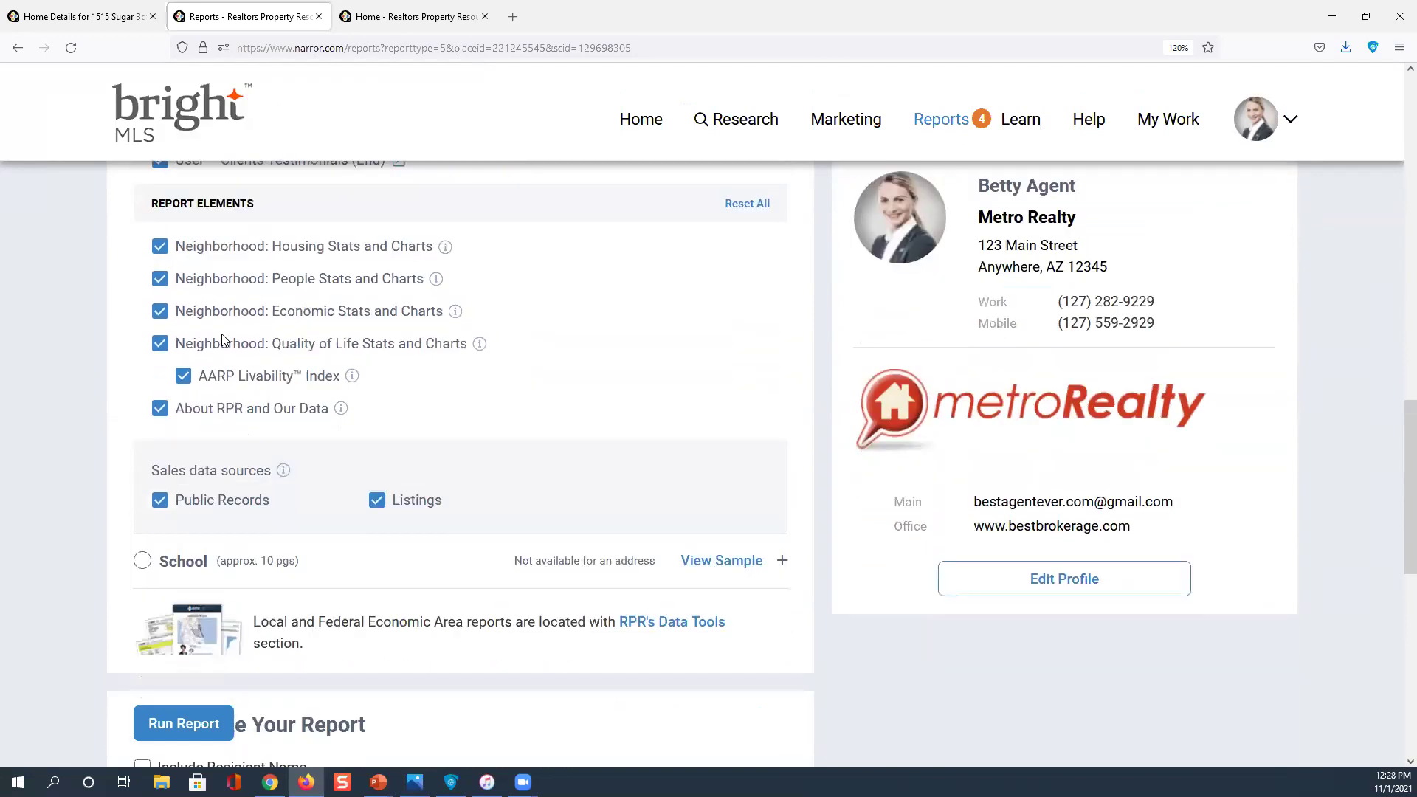
scroll(391, 352, up, 4)
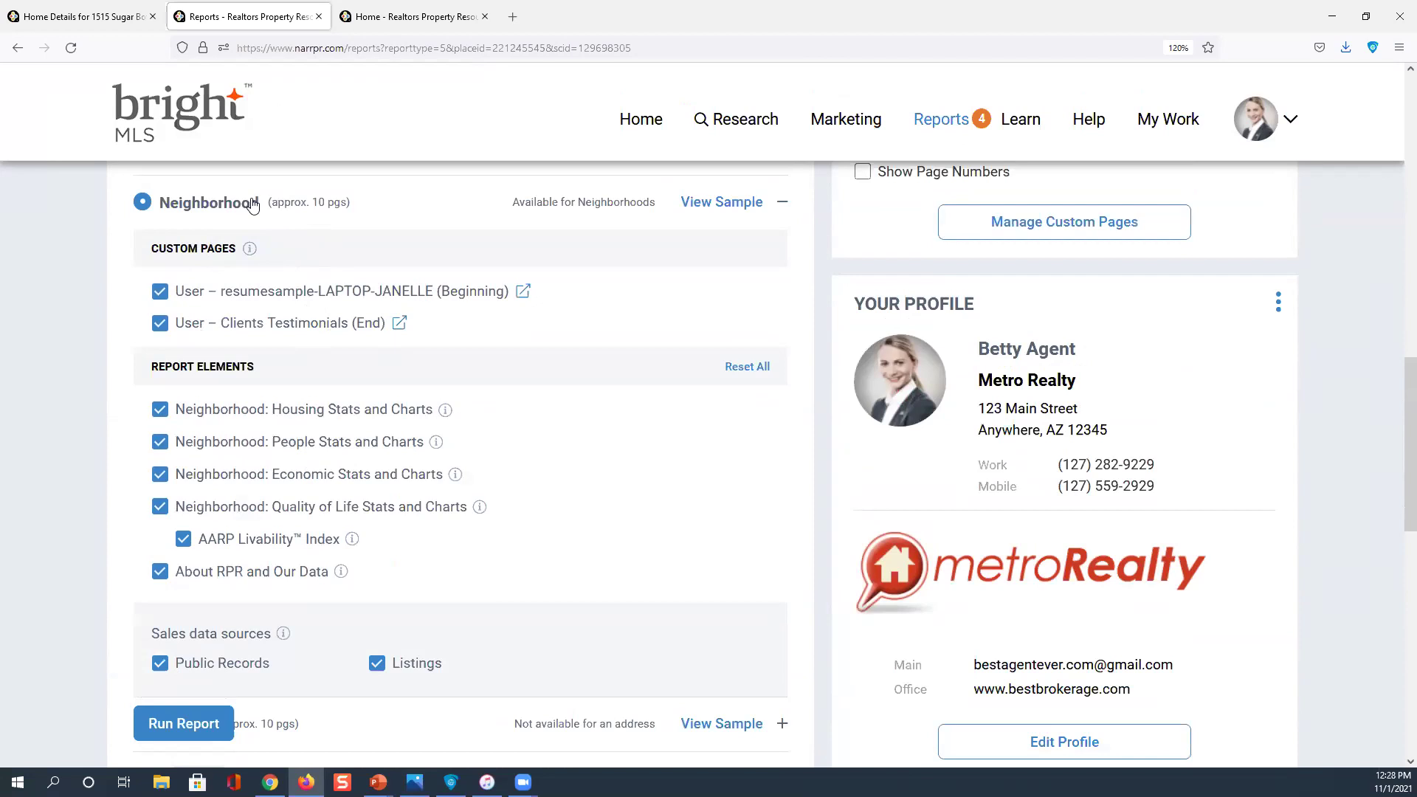
click(199, 727)
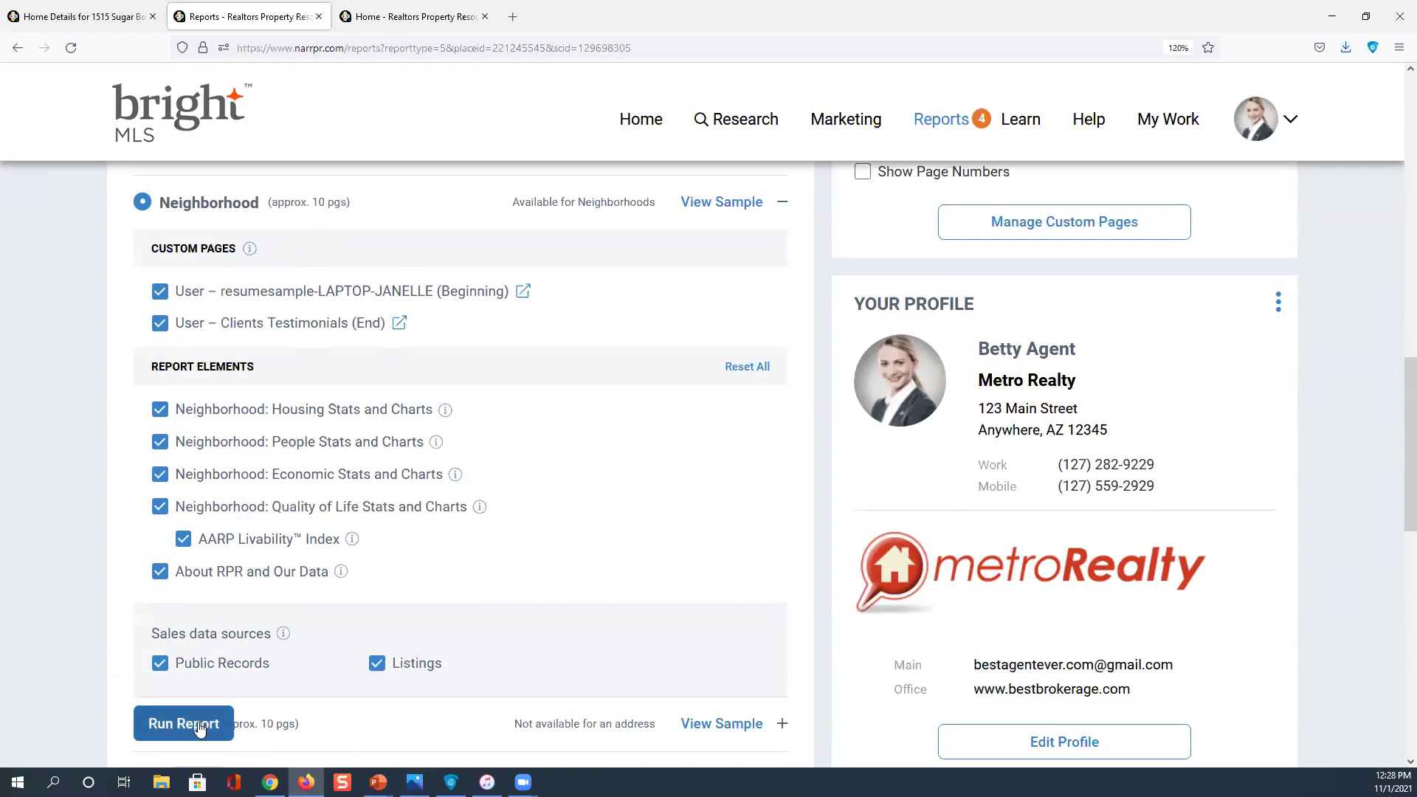
scroll(223, 727, up, 5)
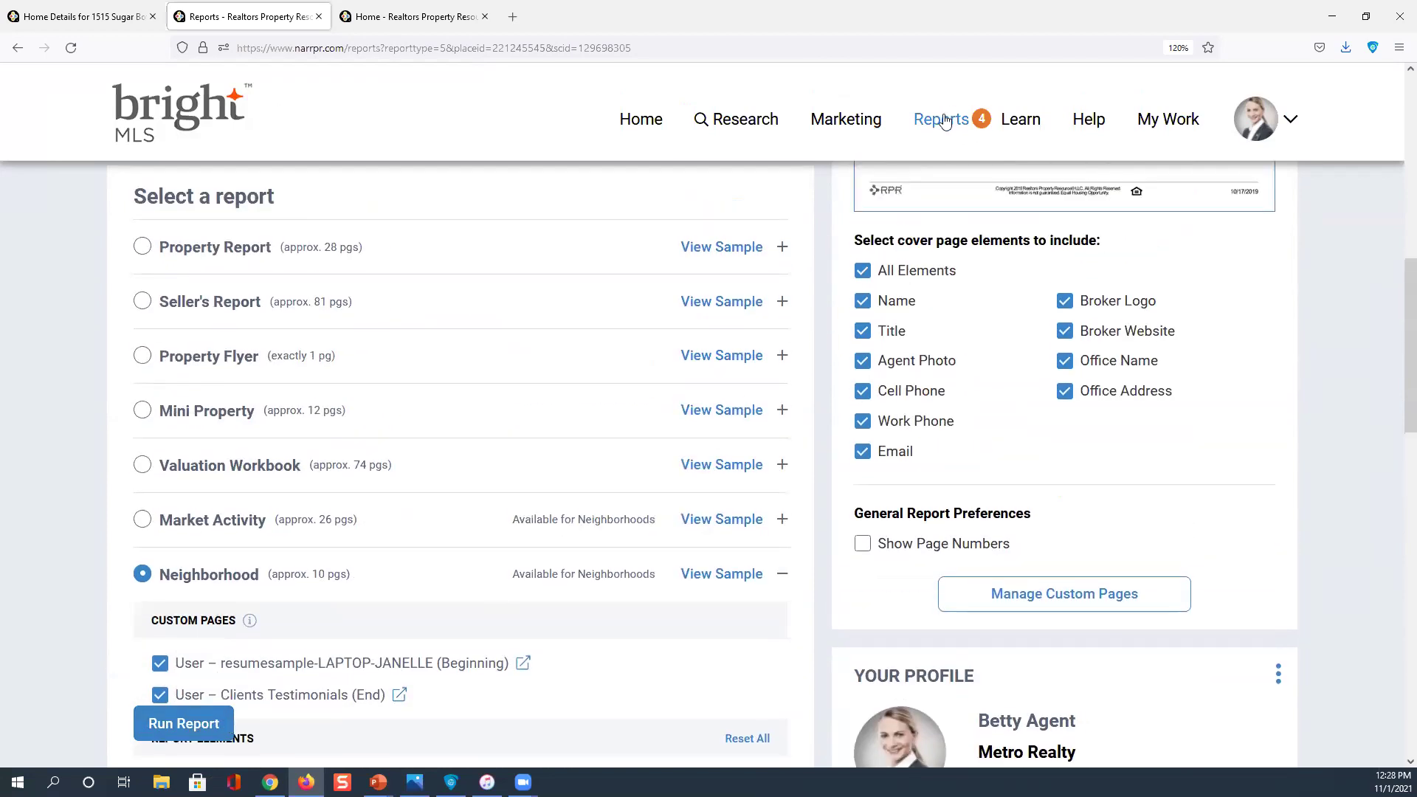
Go back to the Southampton, PA 18966 search results and start a Neighborhood report there
mouse_move(944, 120)
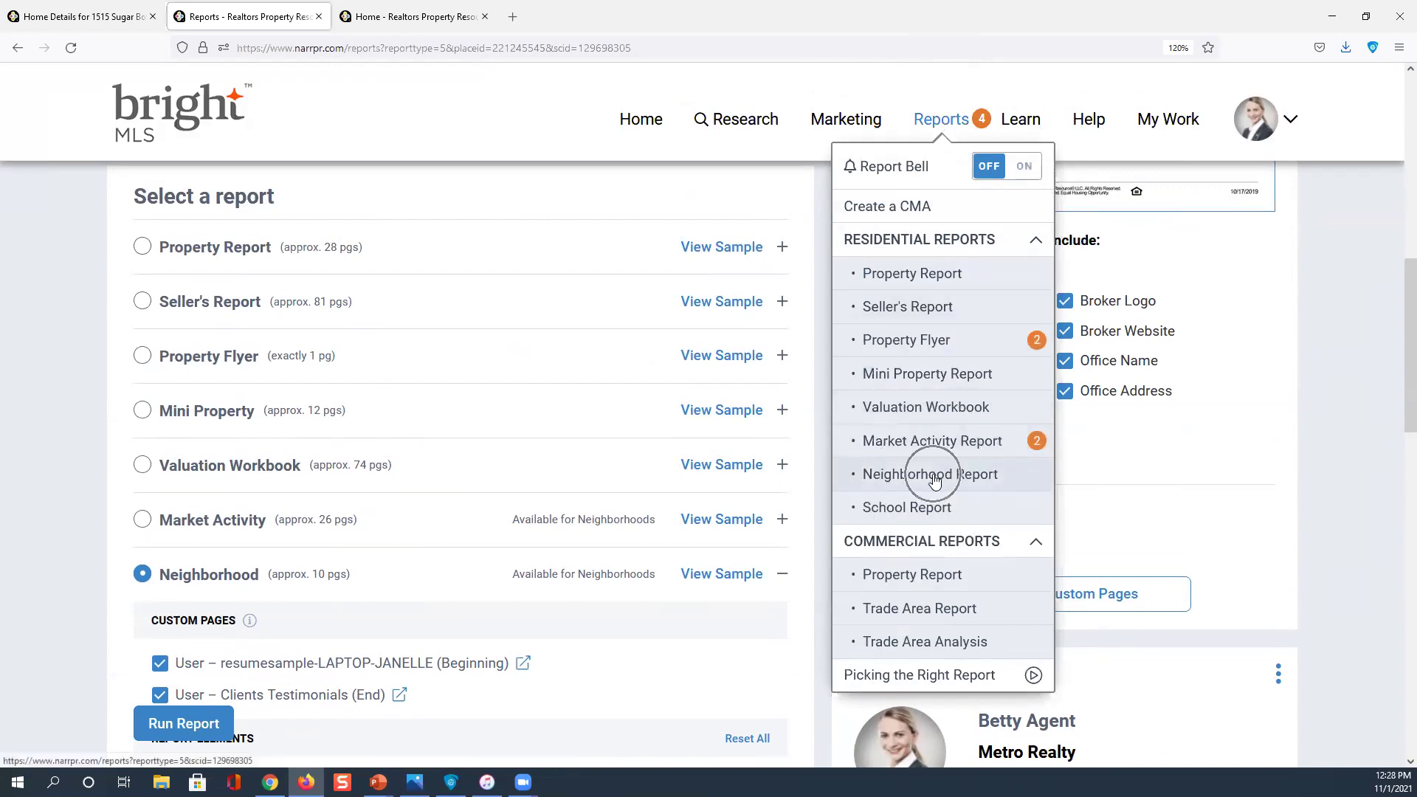
click(933, 476)
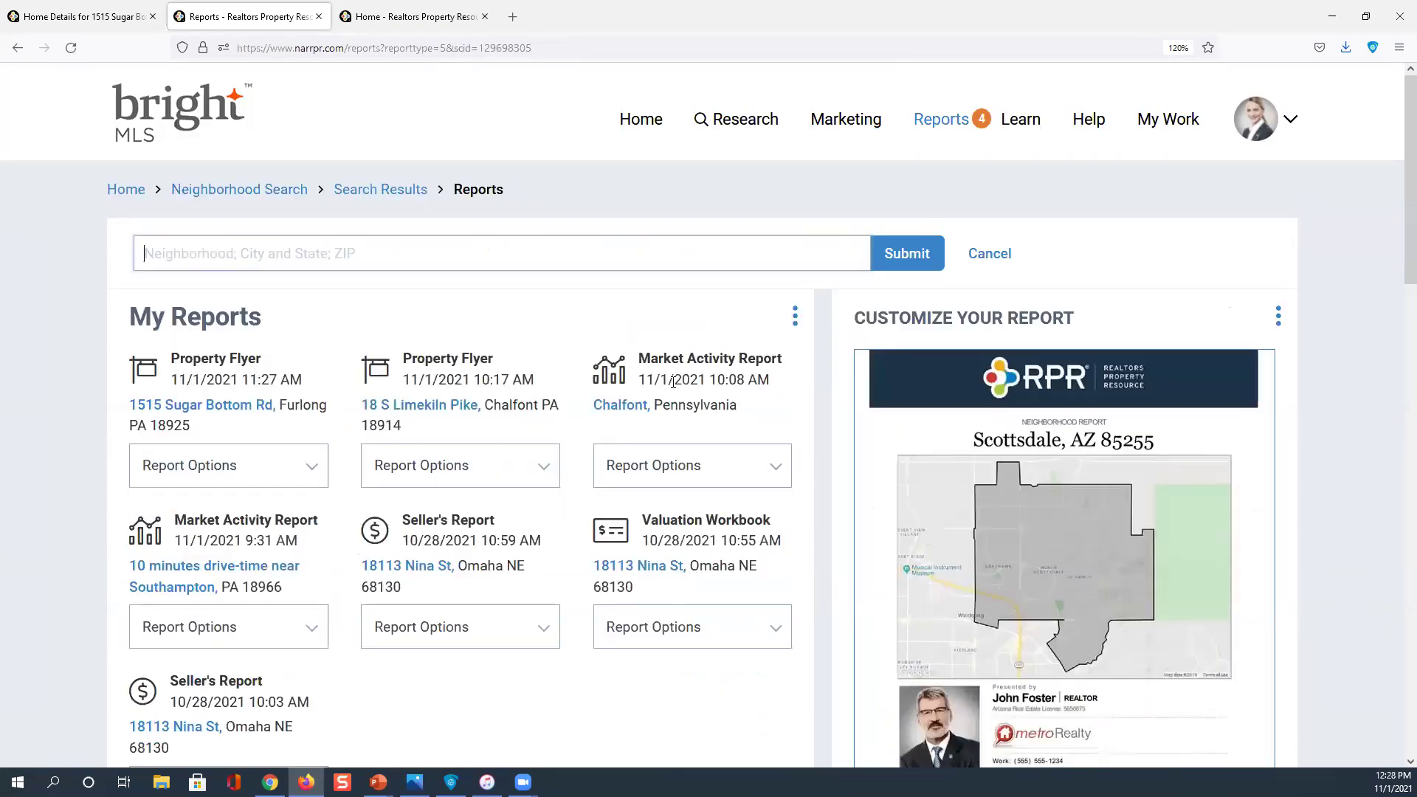
click(410, 192)
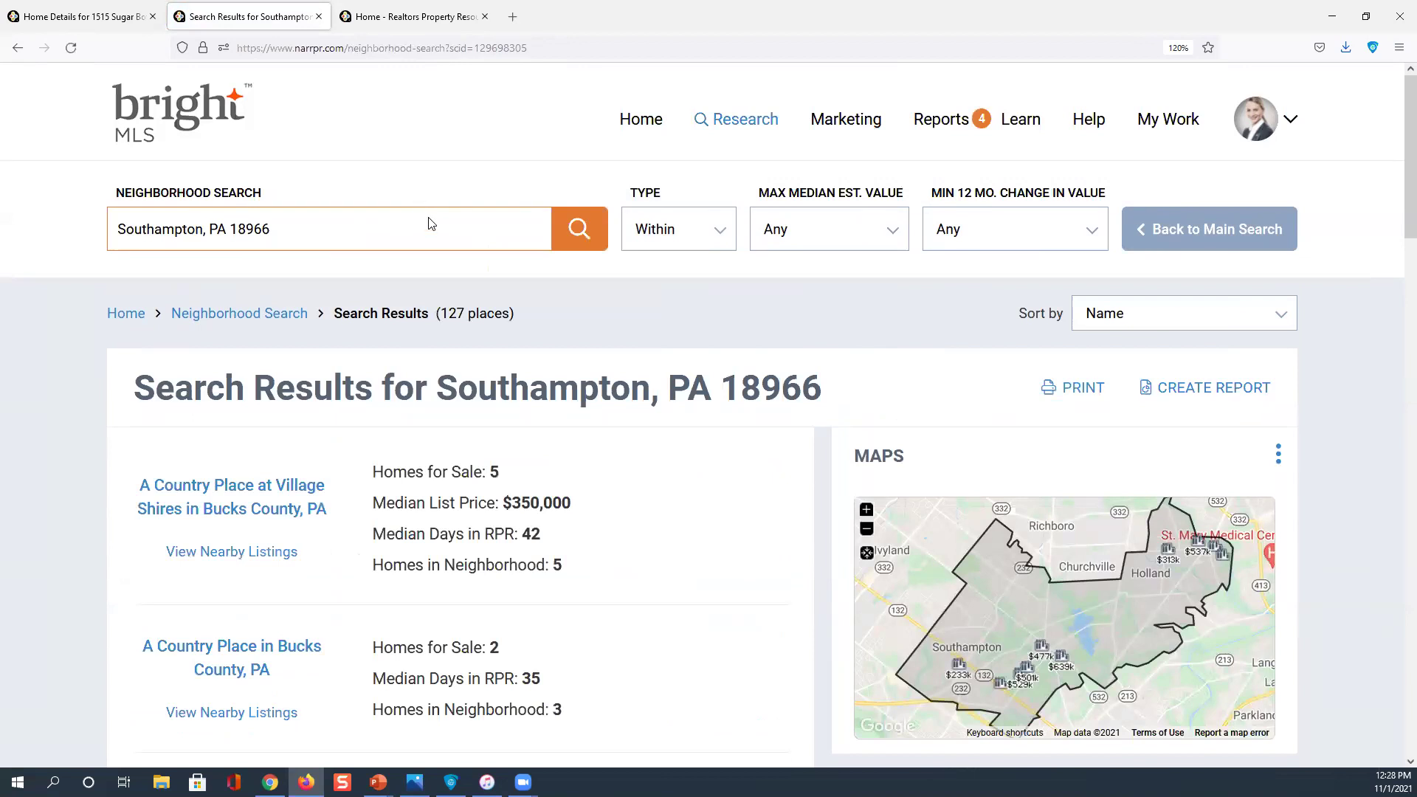
scroll(430, 226, down, 5)
scroll(430, 230, up, 5)
click(1201, 388)
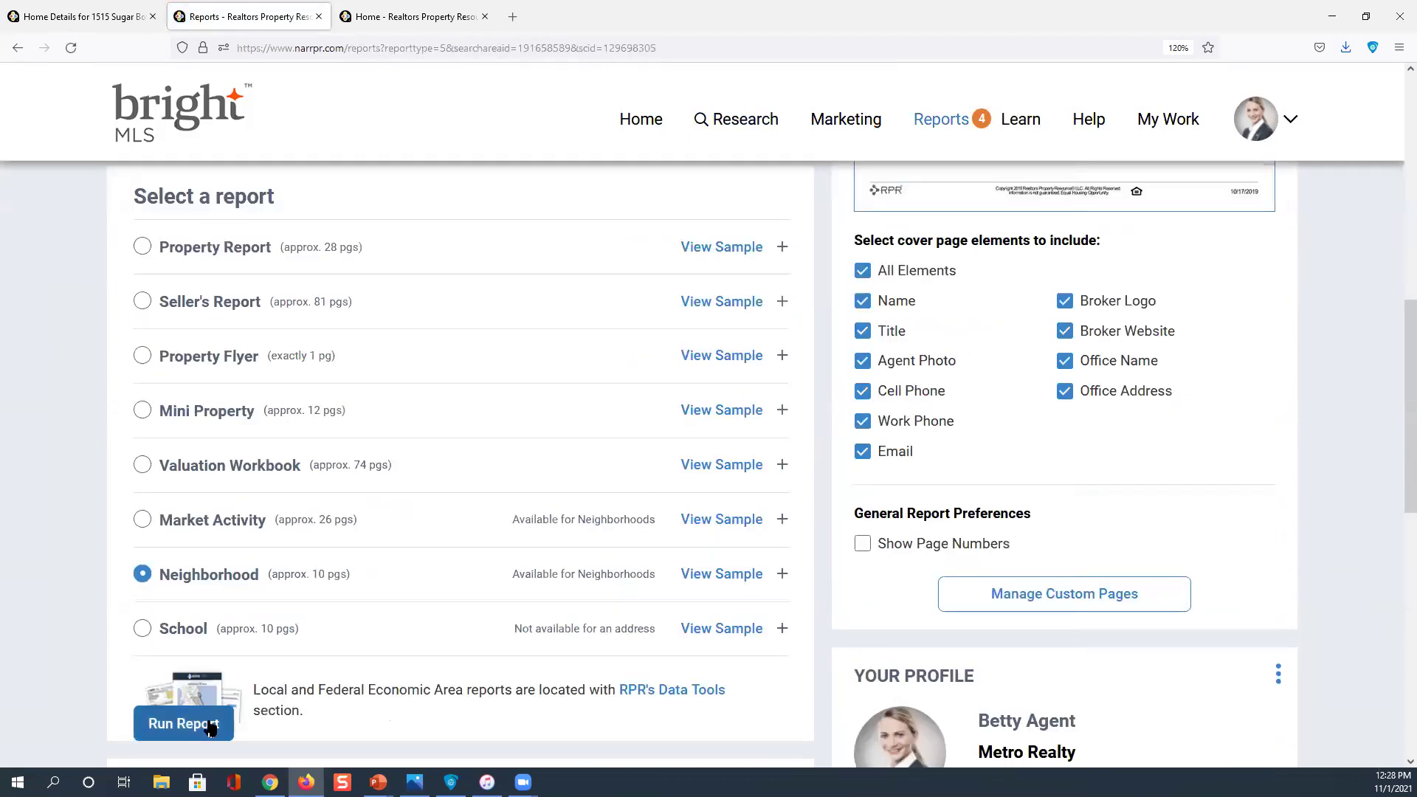
Run the Neighborhood report for Southampton, PA 18966
click(201, 729)
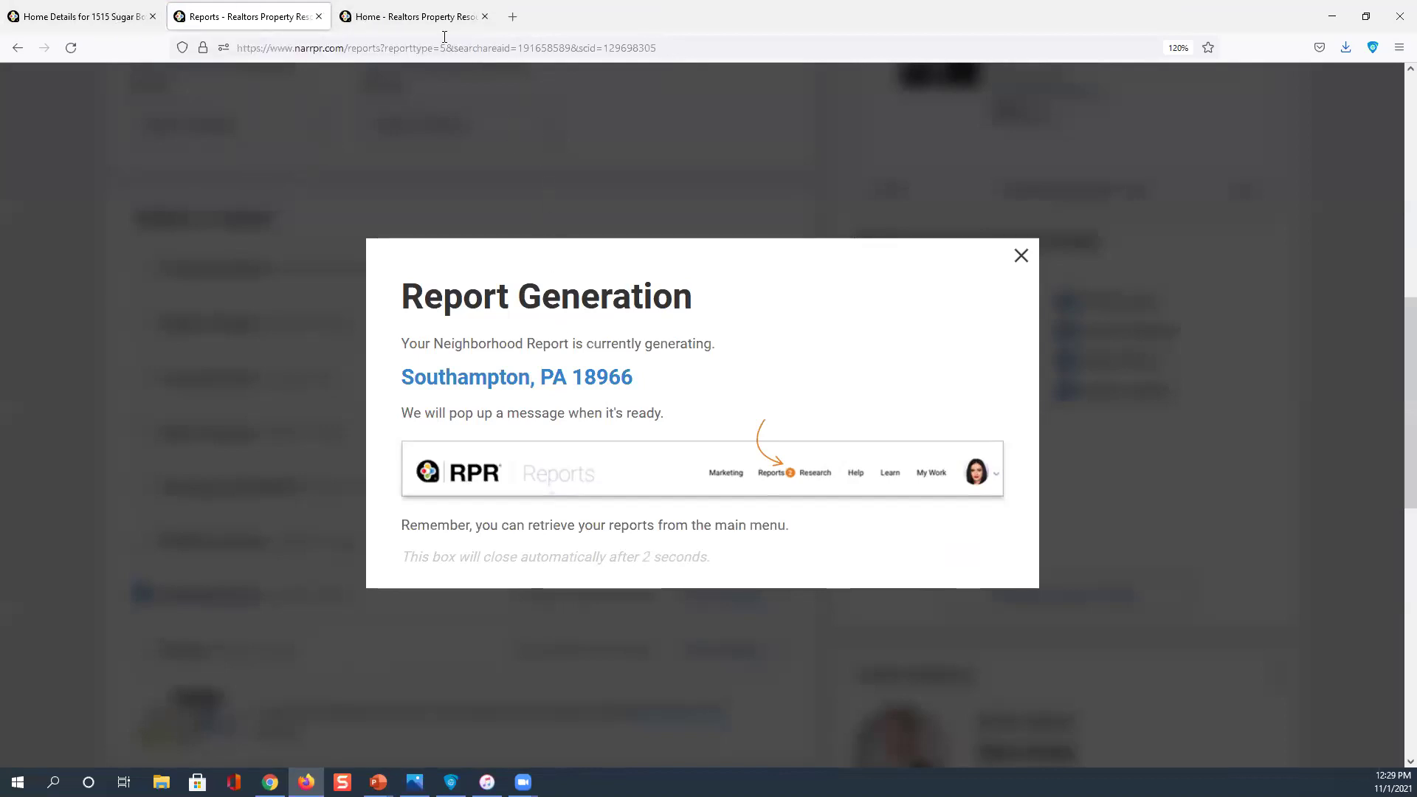
Return to the Home page and show the Reports list with 1 Neighborhood Report ready
click(432, 16)
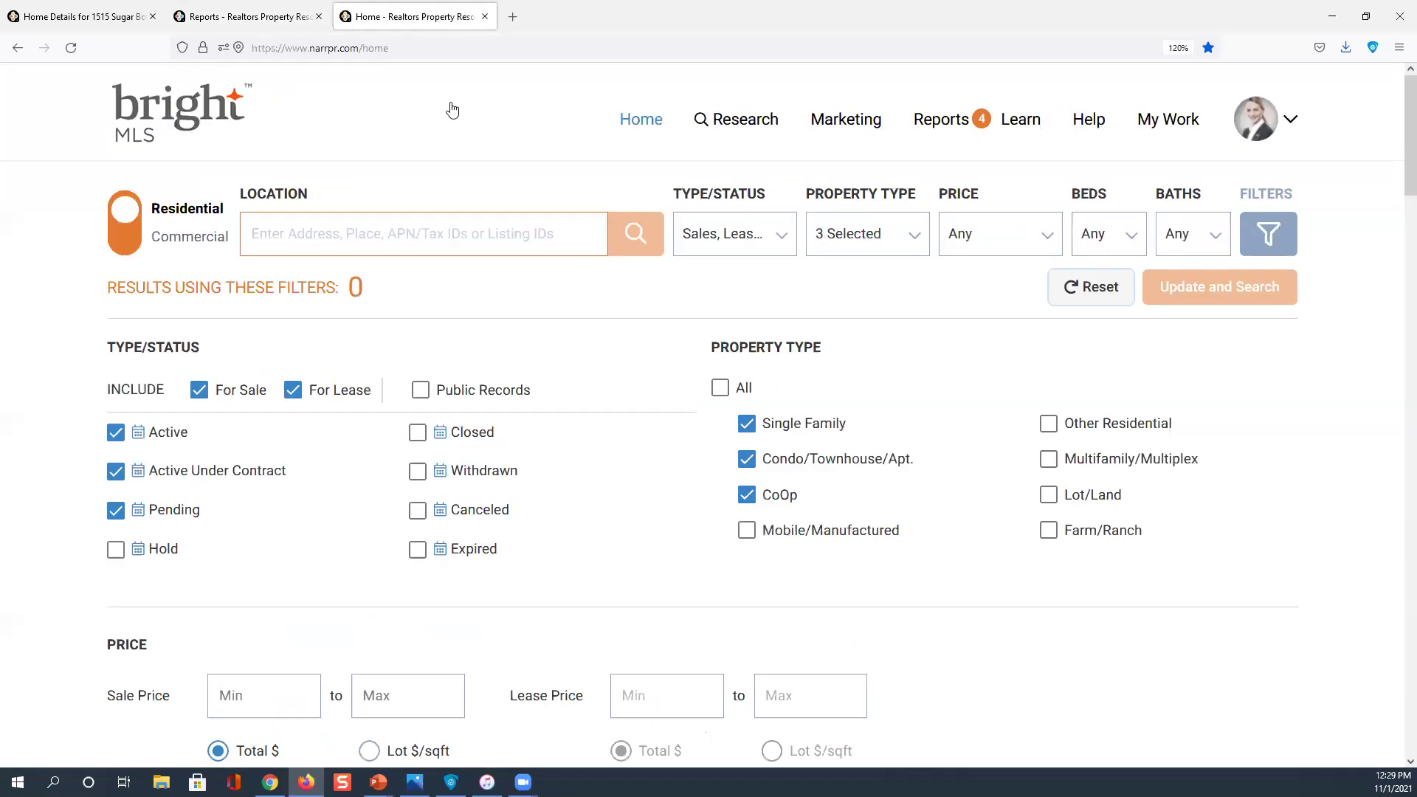
click(949, 125)
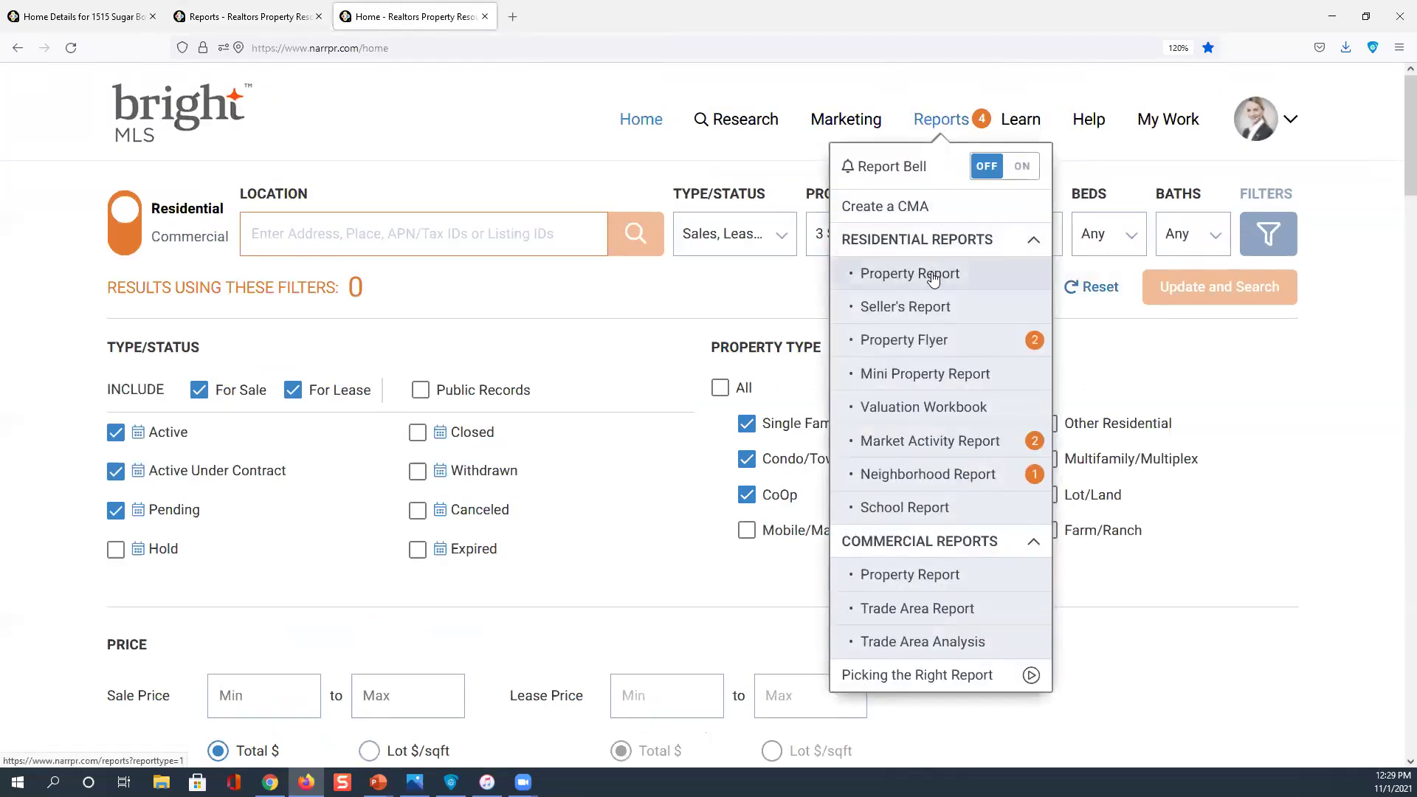
click(925, 313)
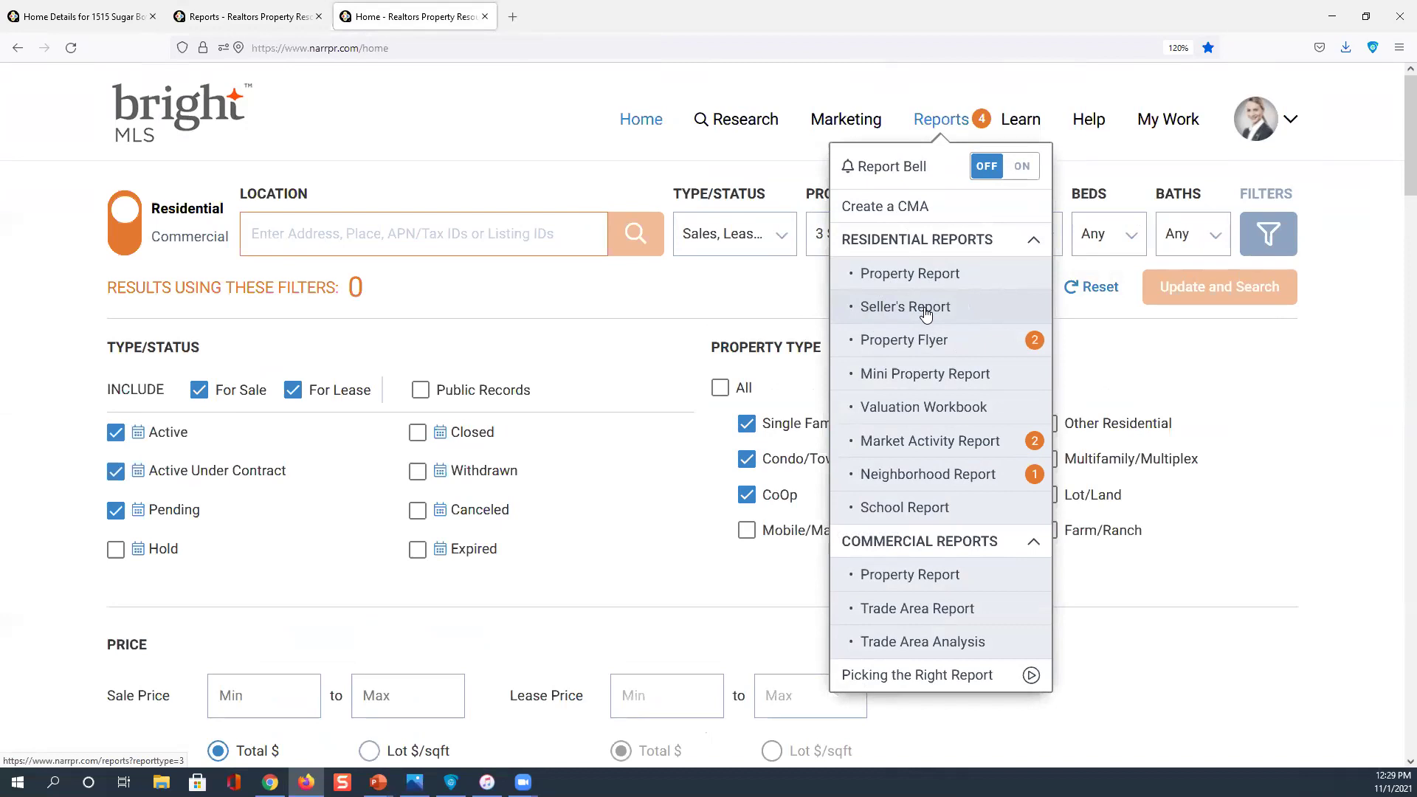
click(923, 342)
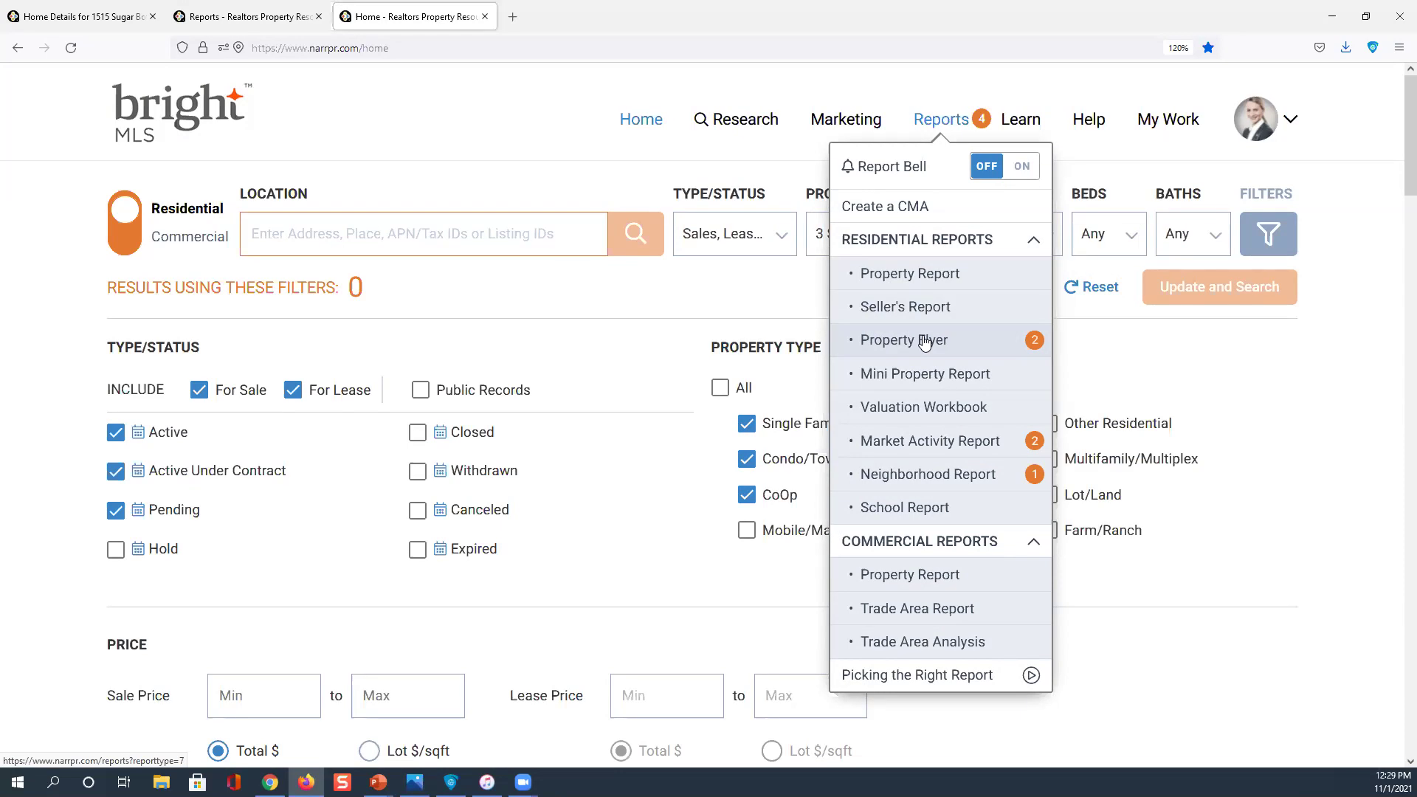
scroll(781, 360, down, 3)
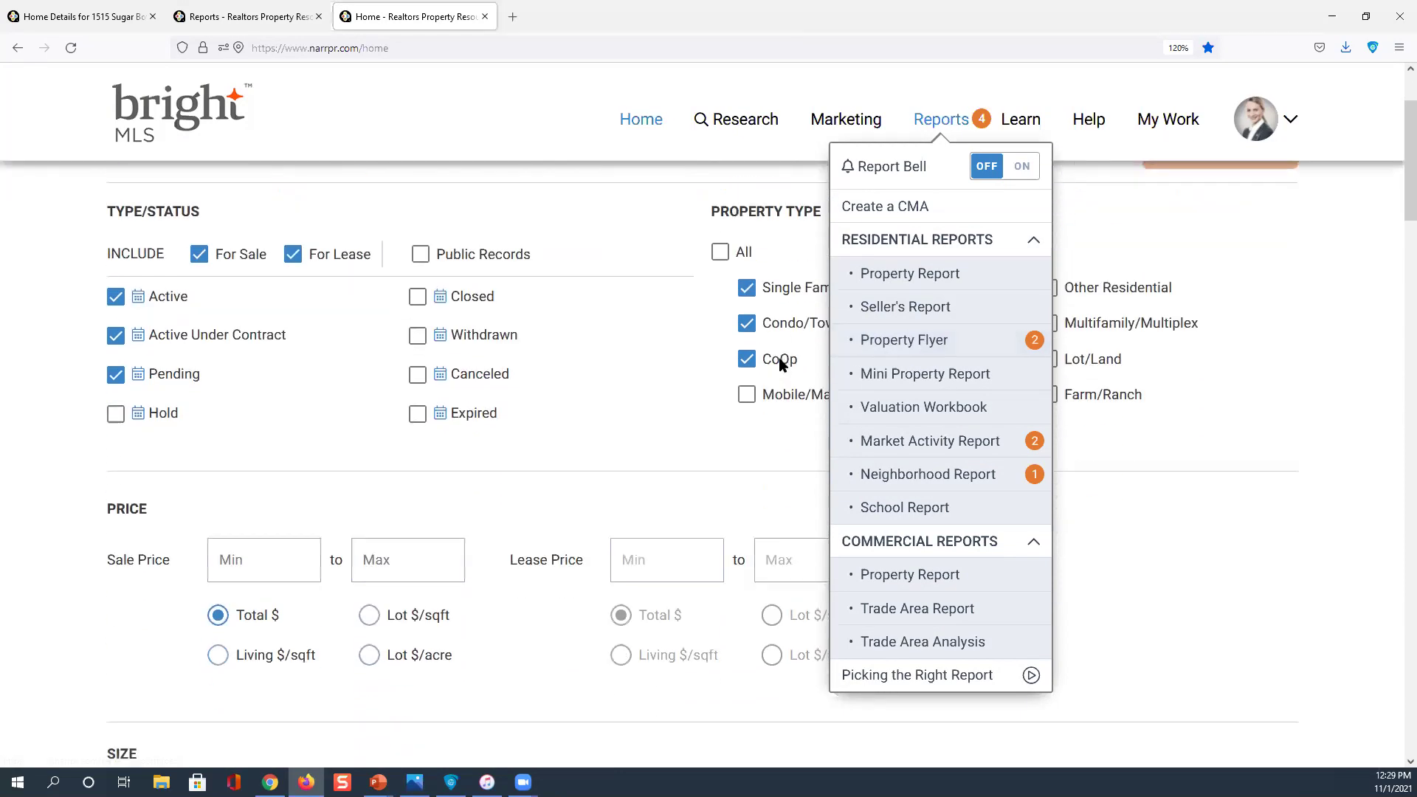
scroll(782, 363, down, 3)
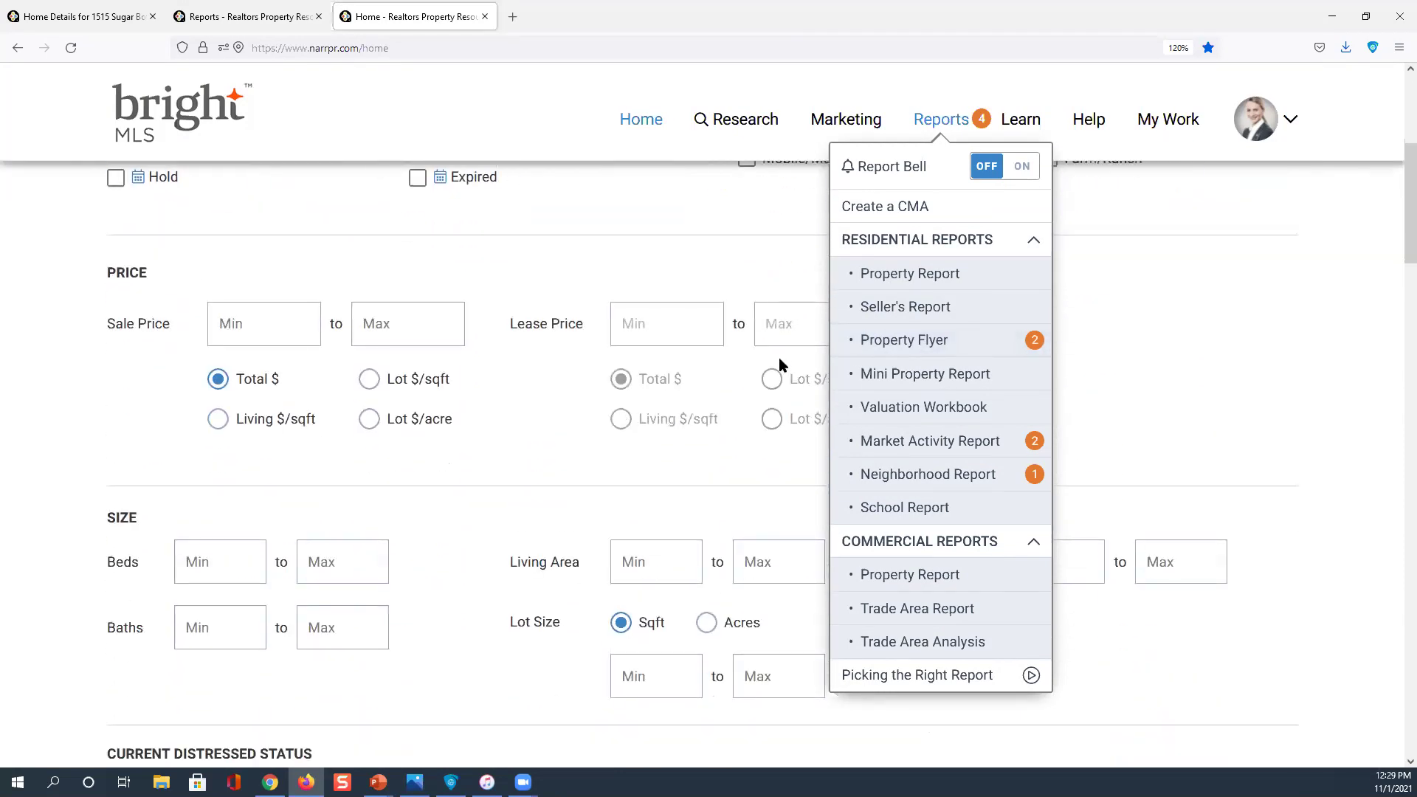
scroll(777, 357, up, 6)
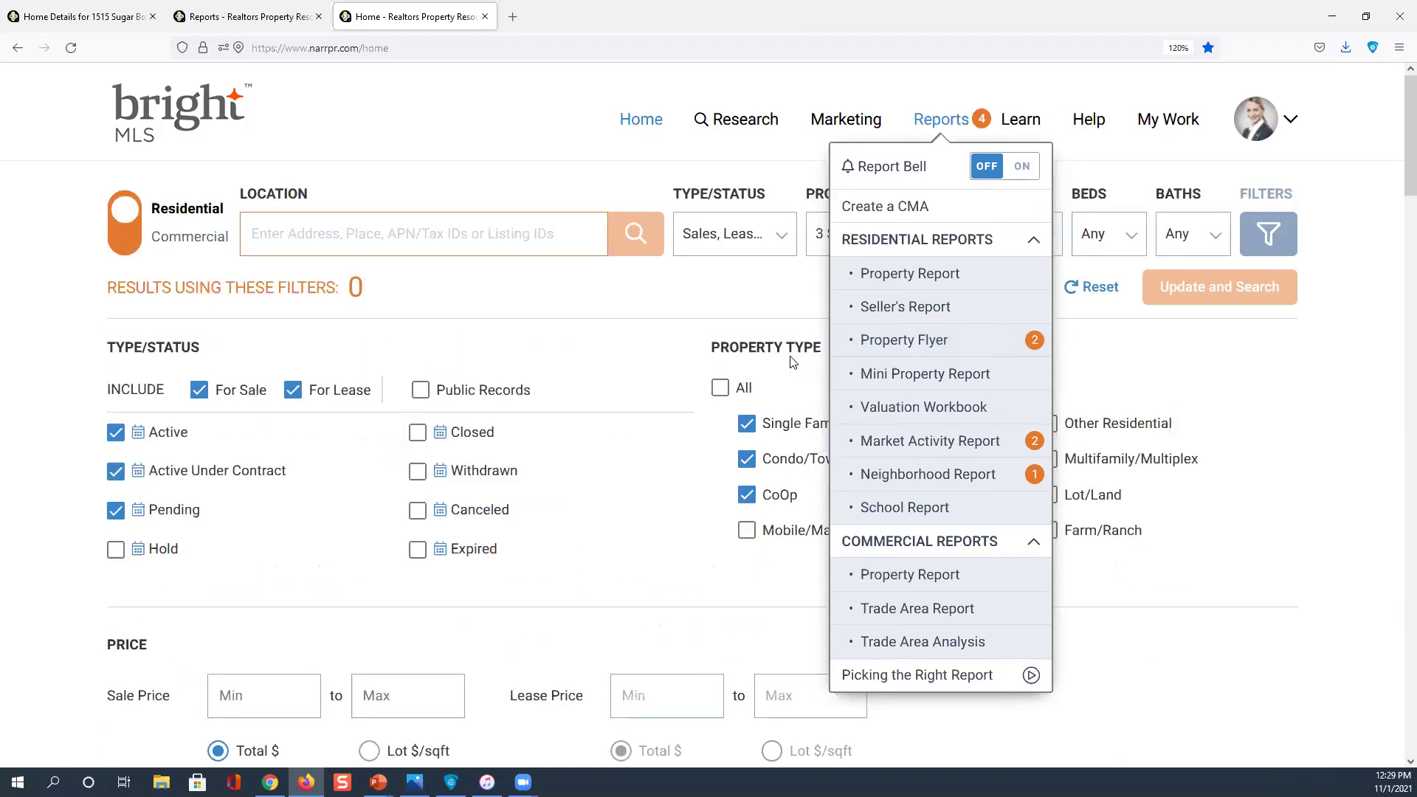
Download the finished Southampton Neighborhood Report and open it as a PDF in Microsoft Edge
click(935, 341)
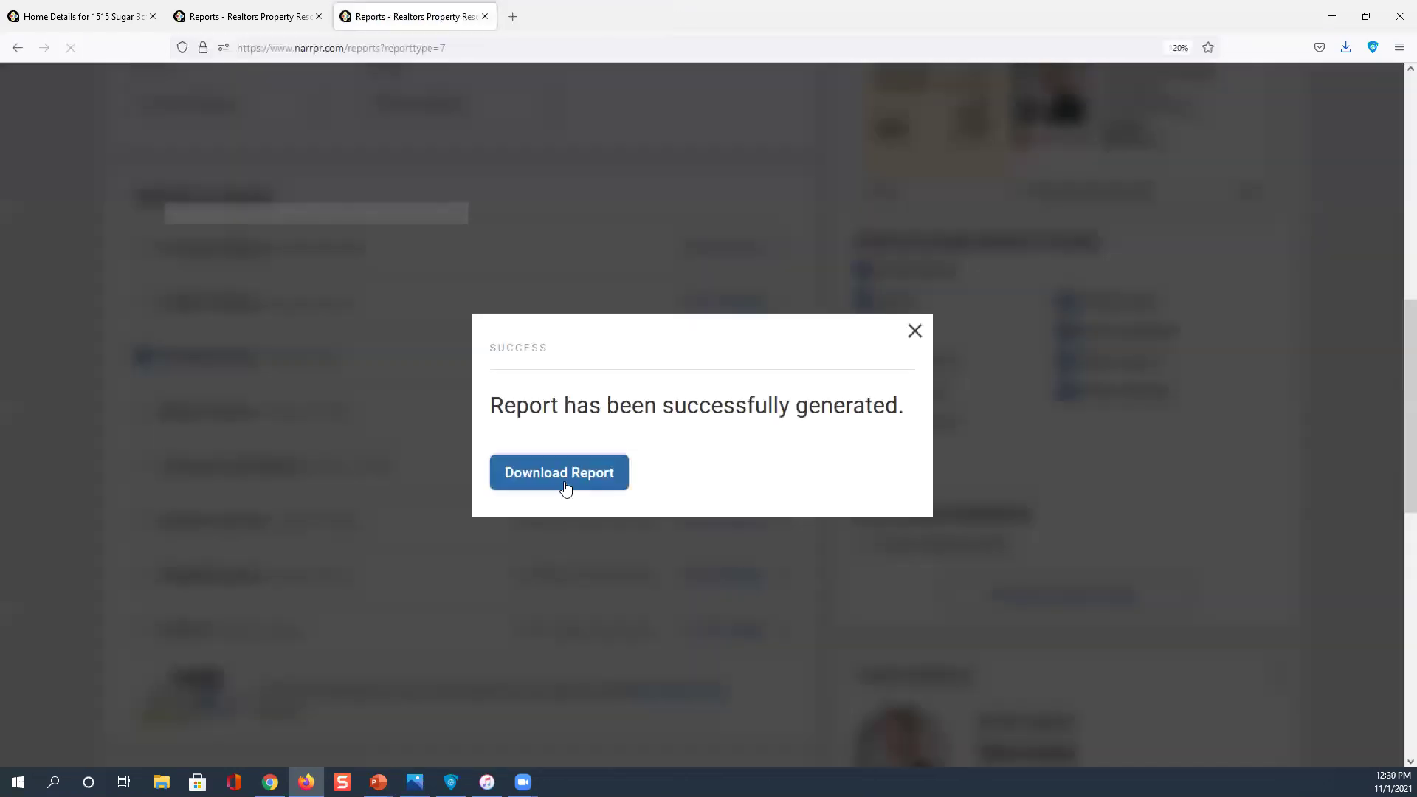
click(564, 488)
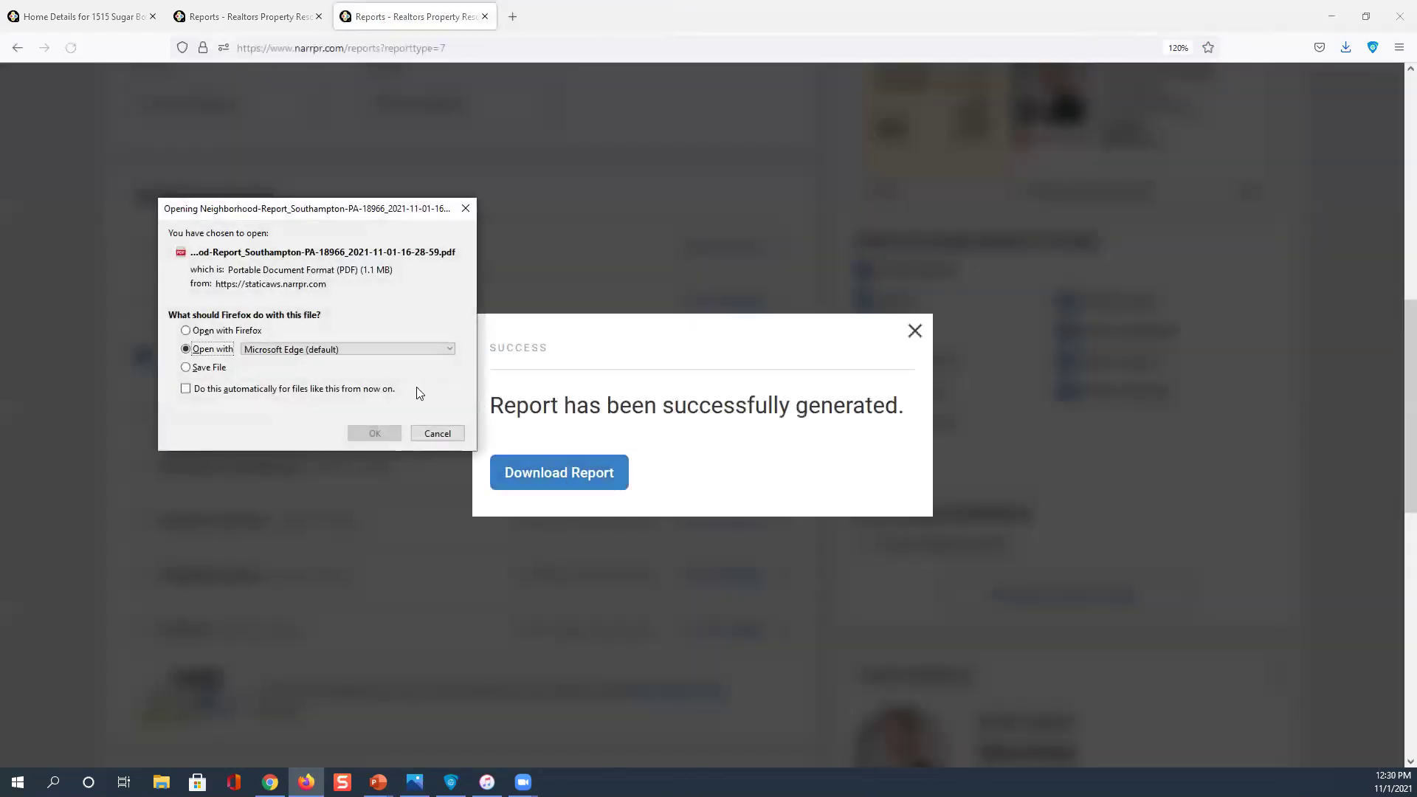
click(374, 433)
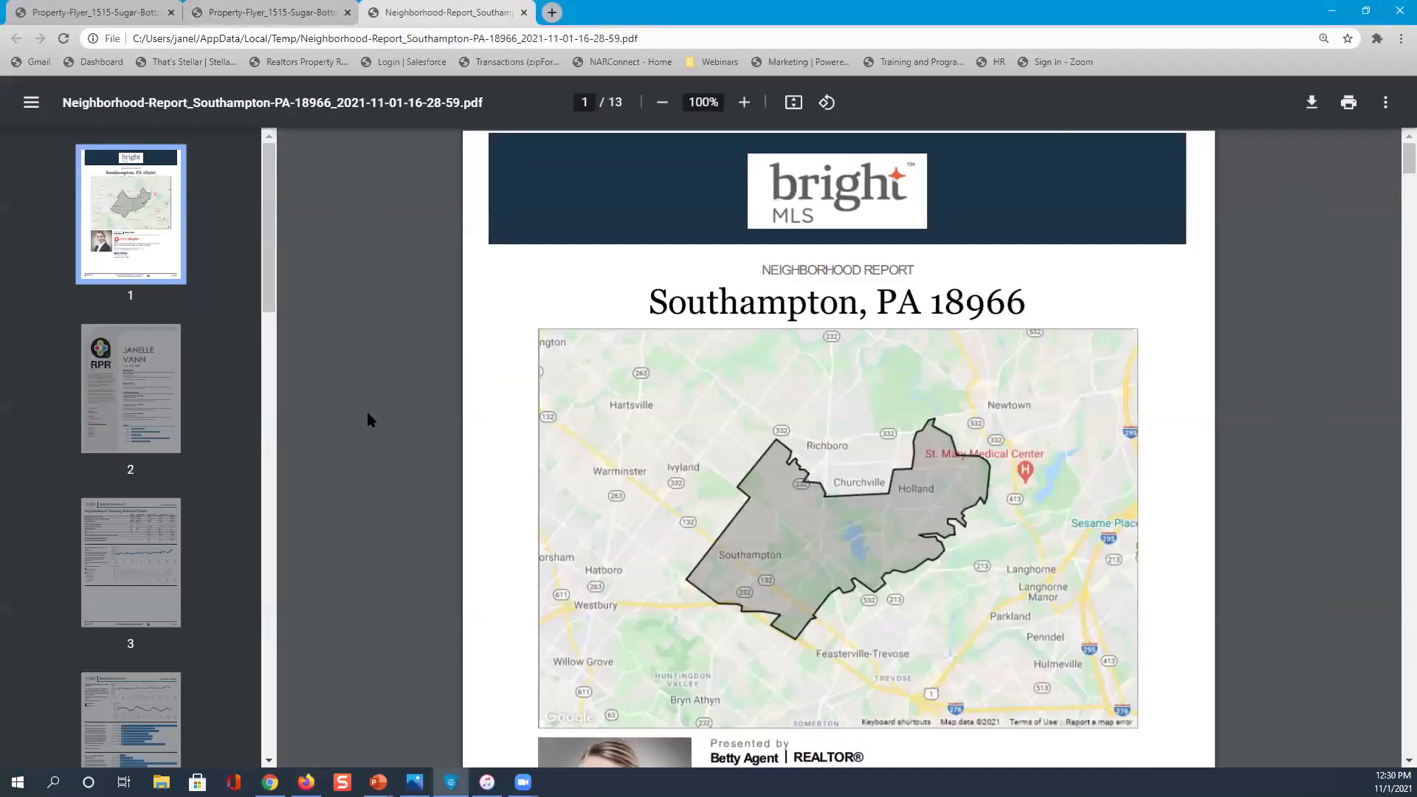
Browse the Southampton report's pages 2, 1 and 3, ending on page 7's education levels chart
key(ctrl)
click(146, 334)
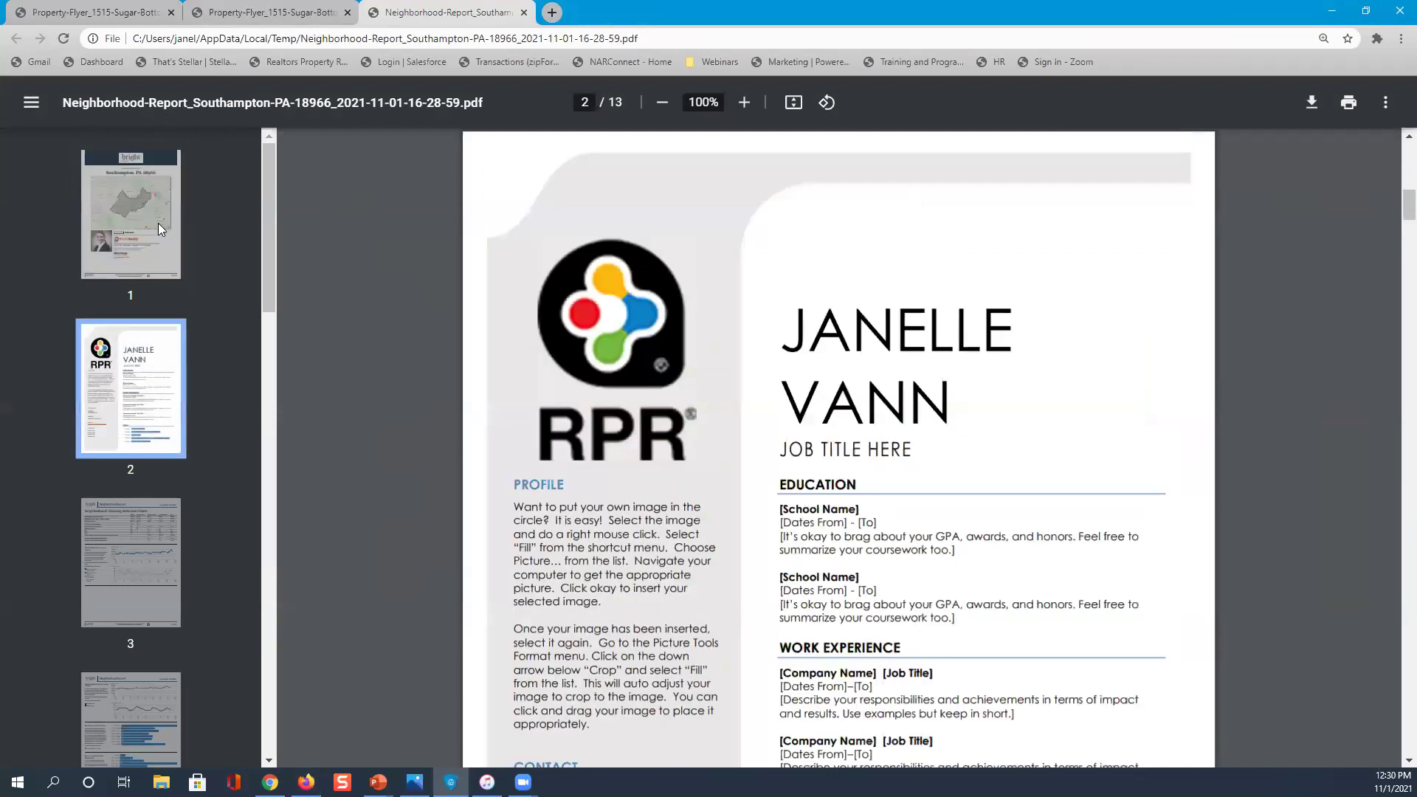
click(158, 223)
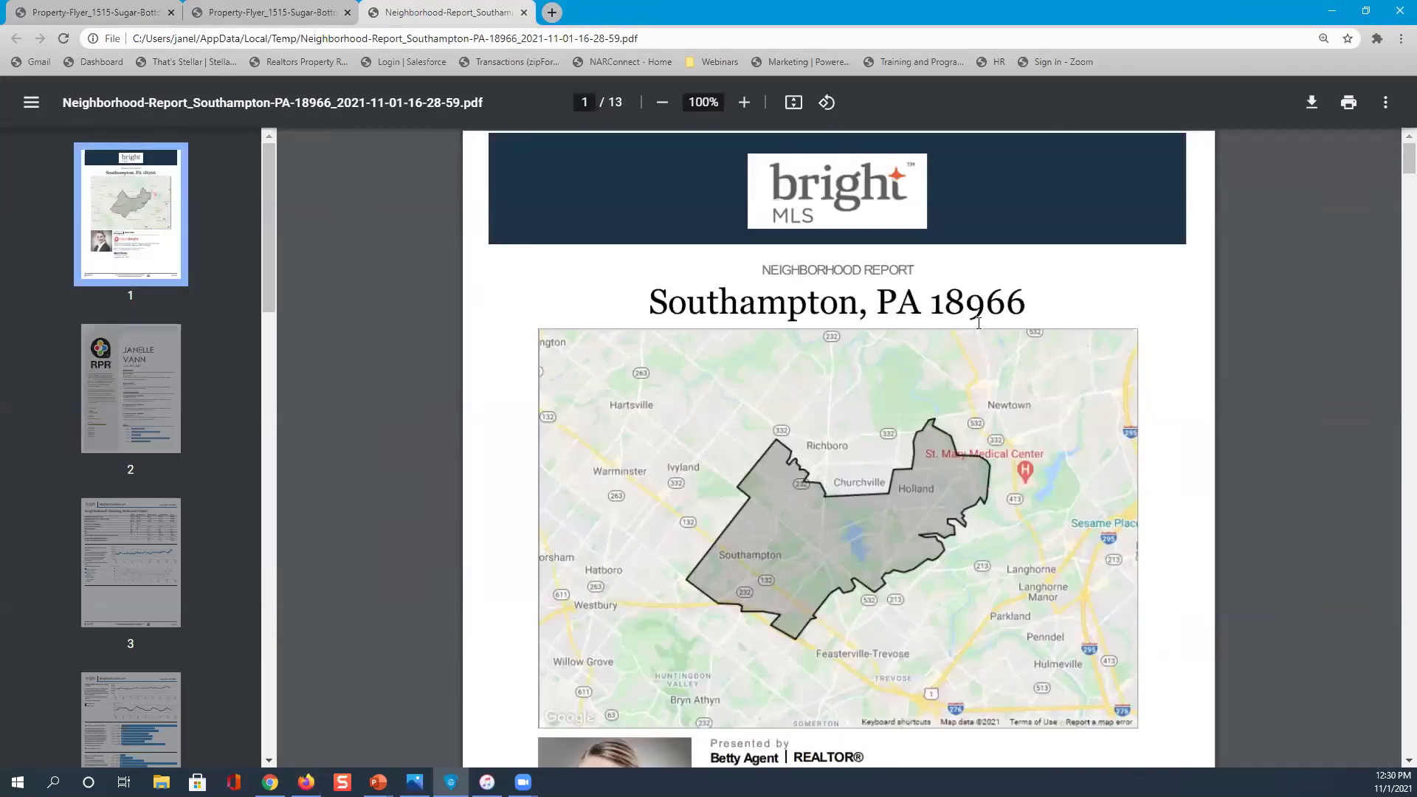
click(166, 581)
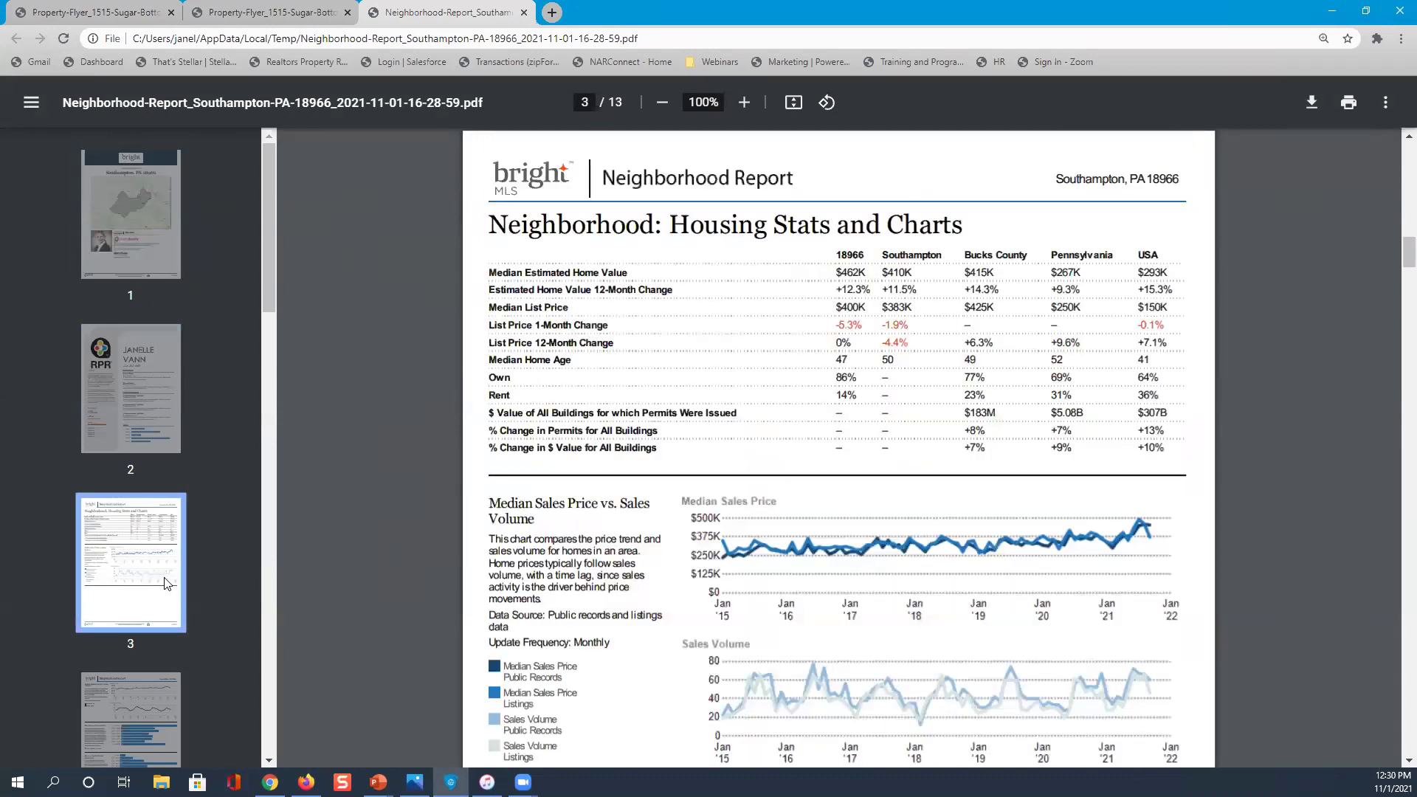
scroll(164, 581, down, 3)
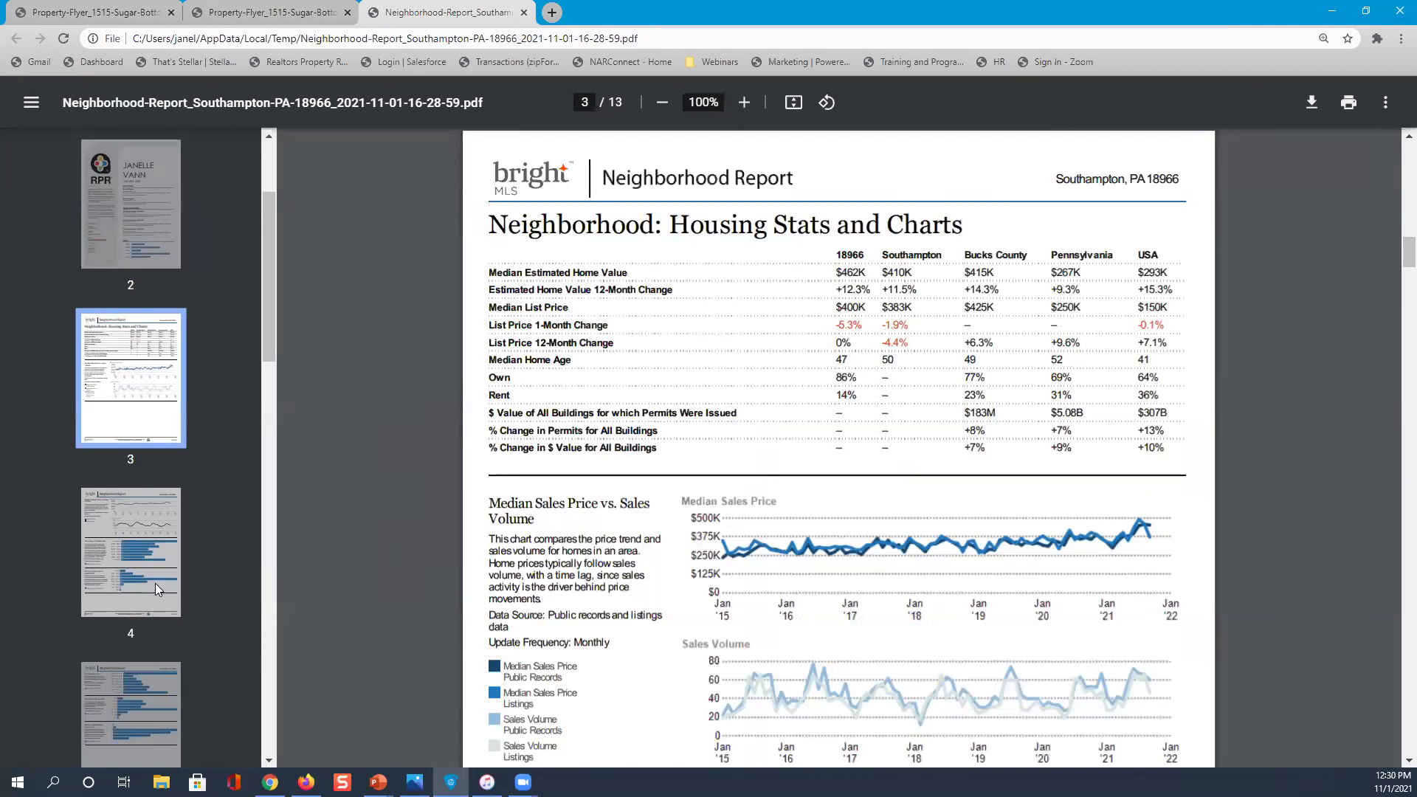
scroll(154, 583, down, 3)
scroll(150, 589, down, 3)
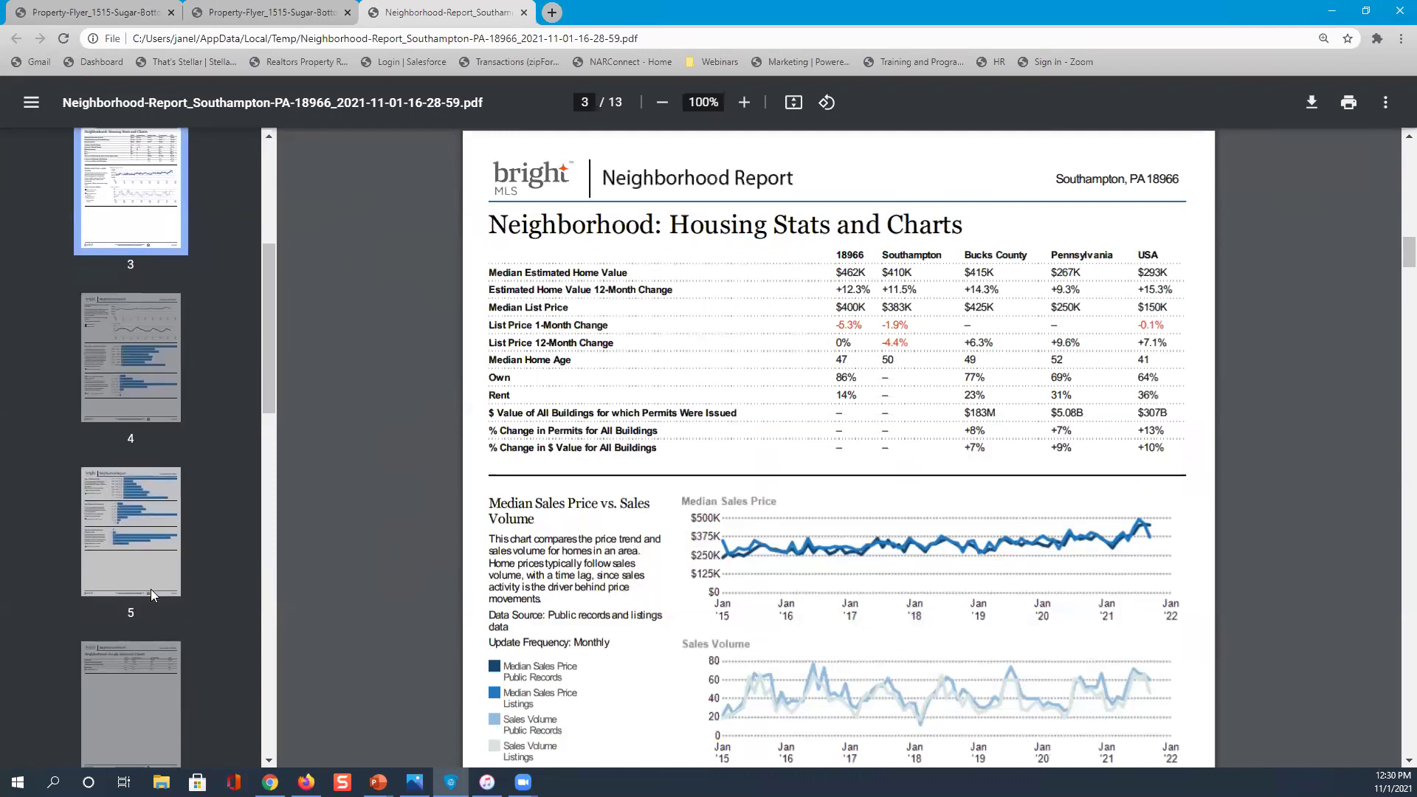
click(140, 663)
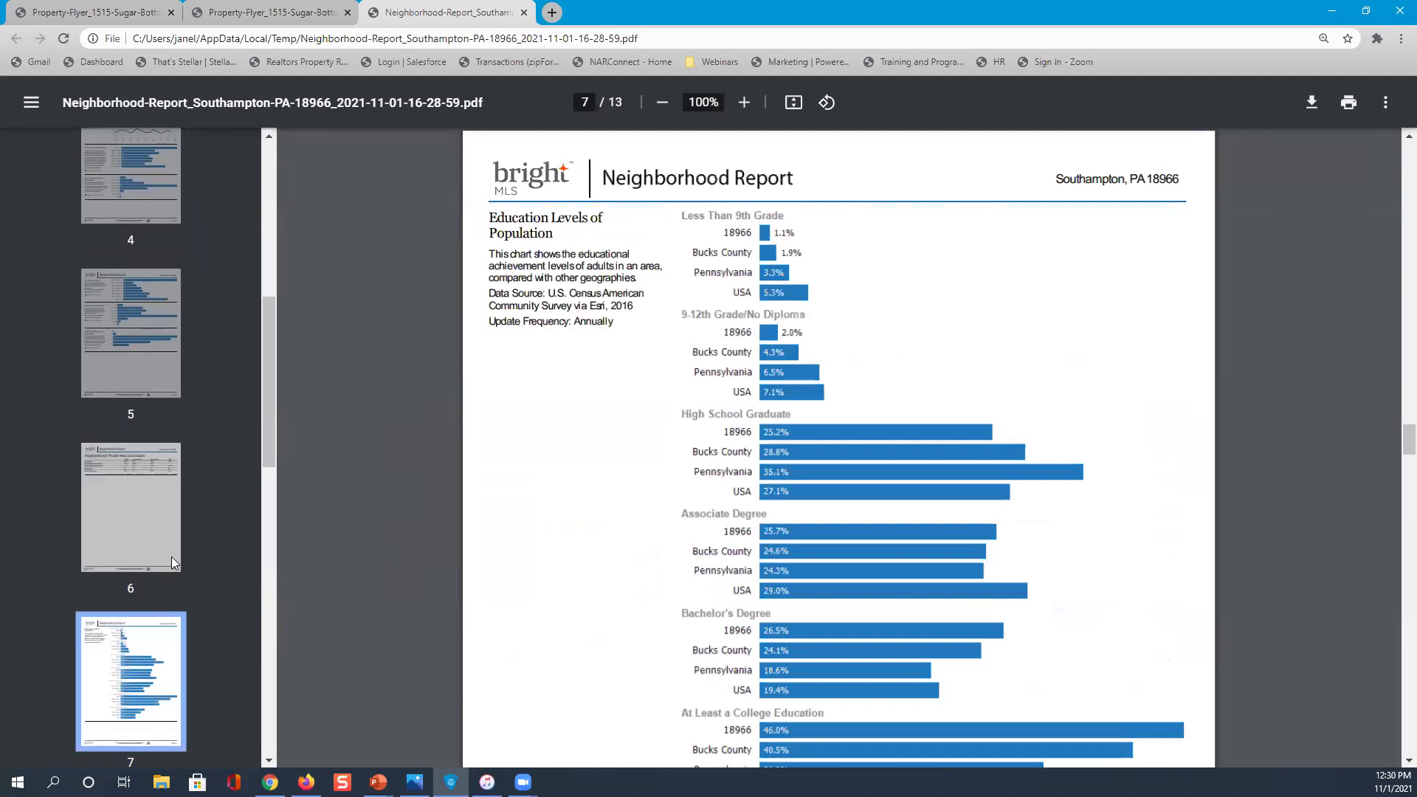
Read through the Furlong, PA flyer 'Bring your horses!', an expired $4,900,000 listing
click(296, 13)
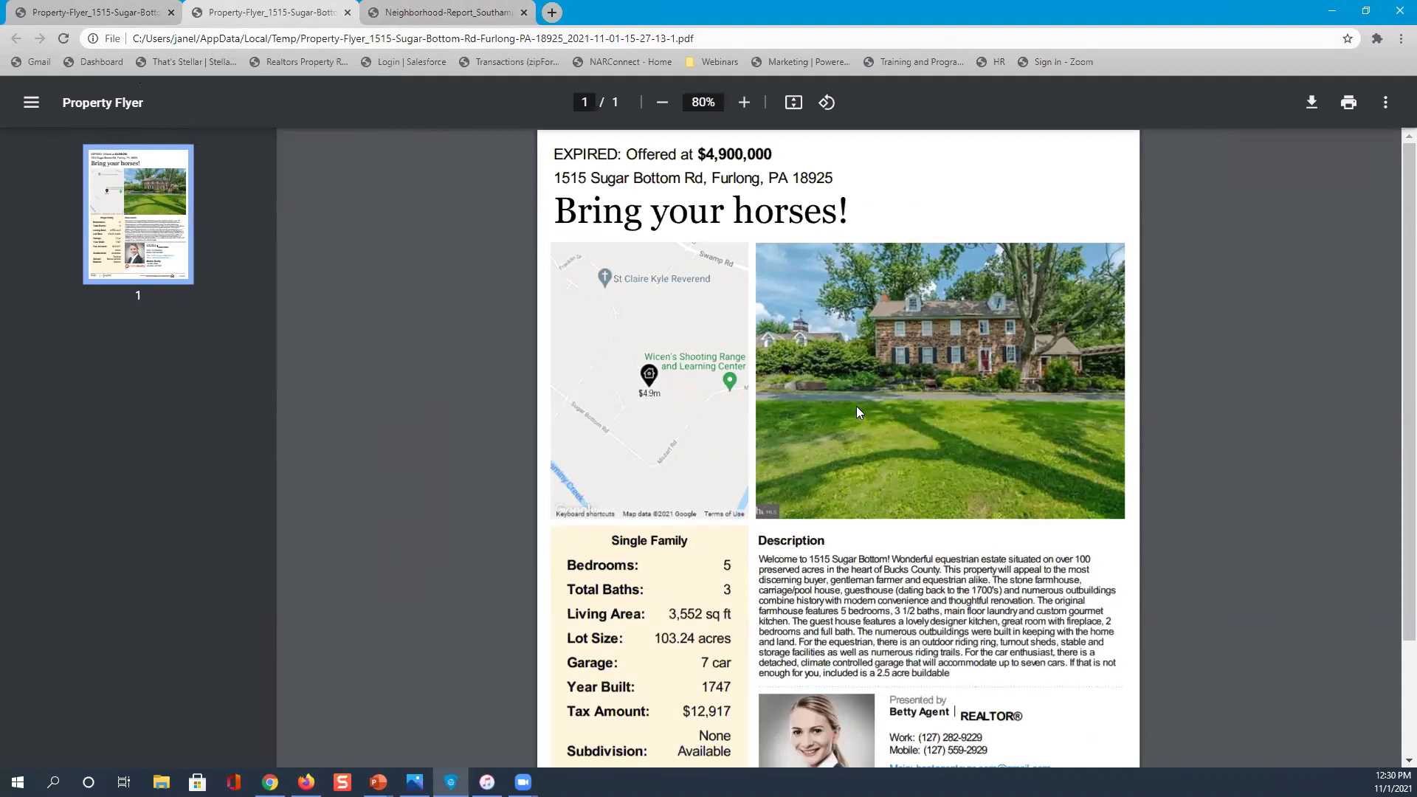
scroll(860, 405, down, 1)
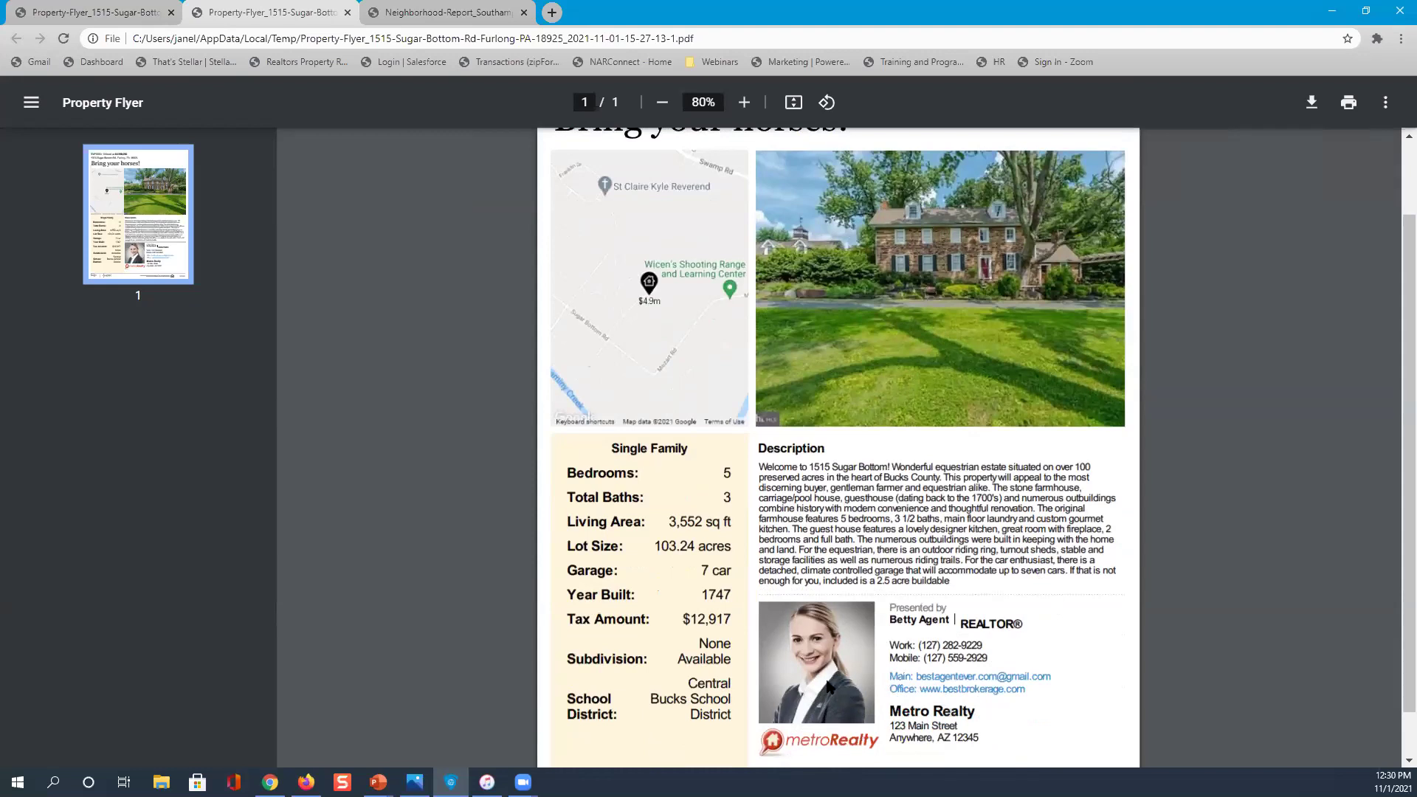
scroll(828, 686, down, 1)
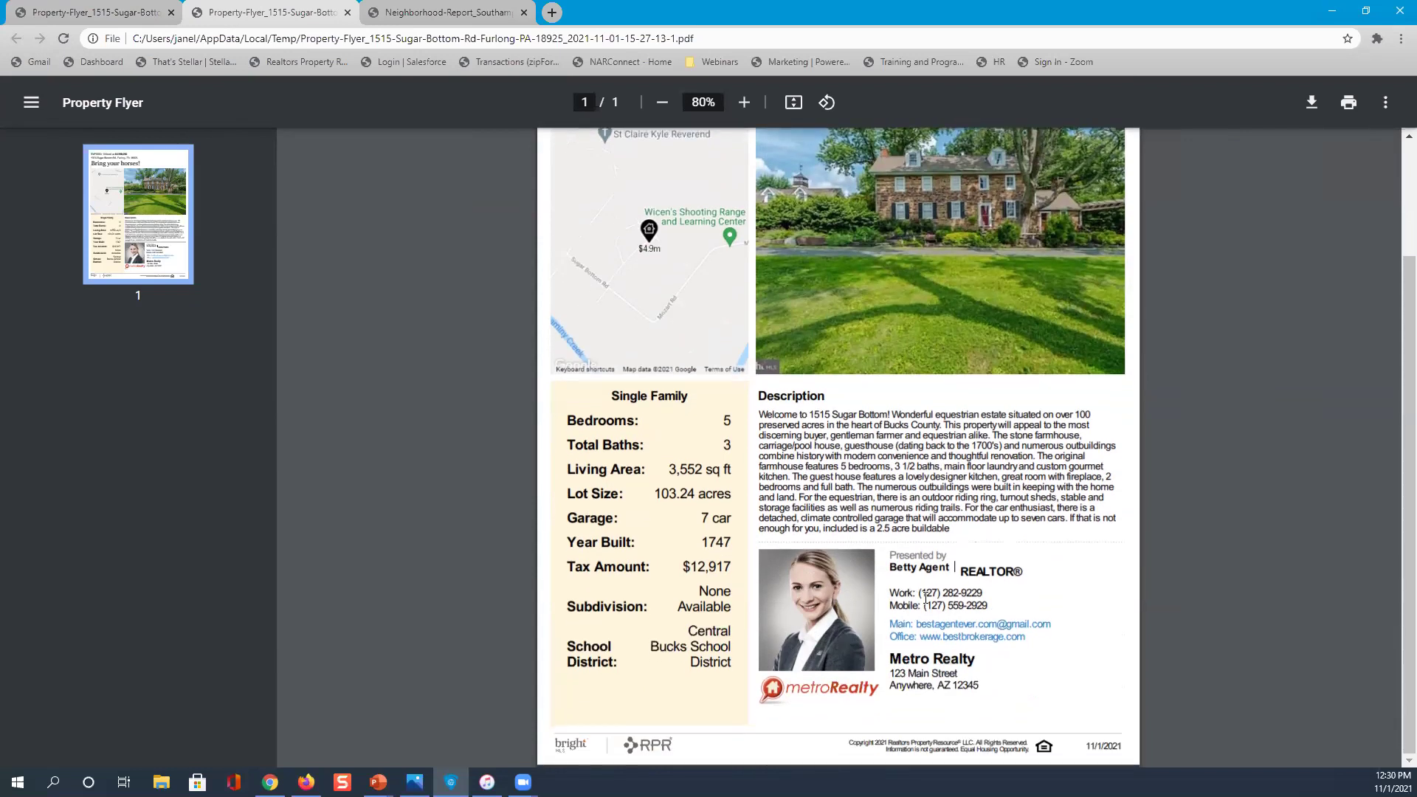
scroll(925, 596, up, 3)
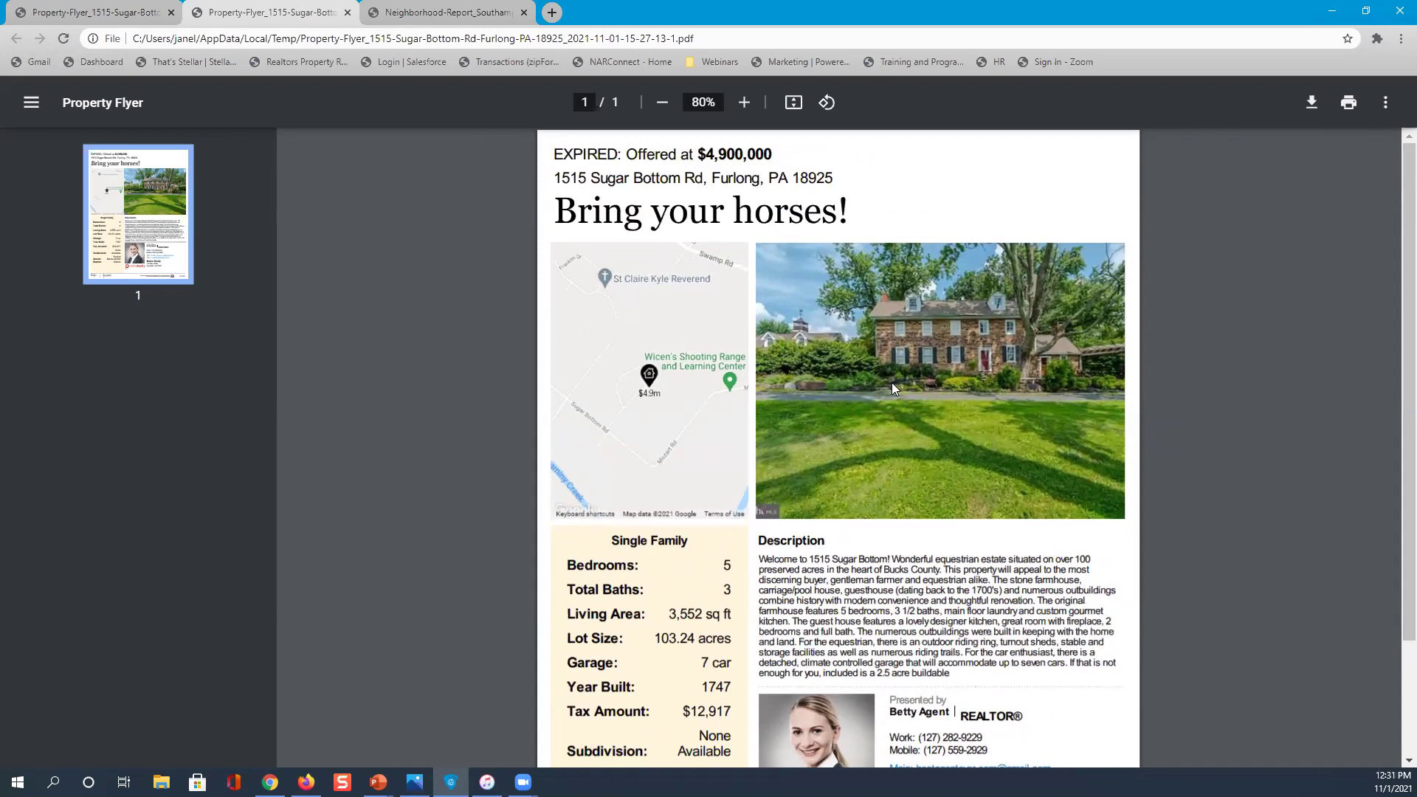
scroll(891, 382, down, 1)
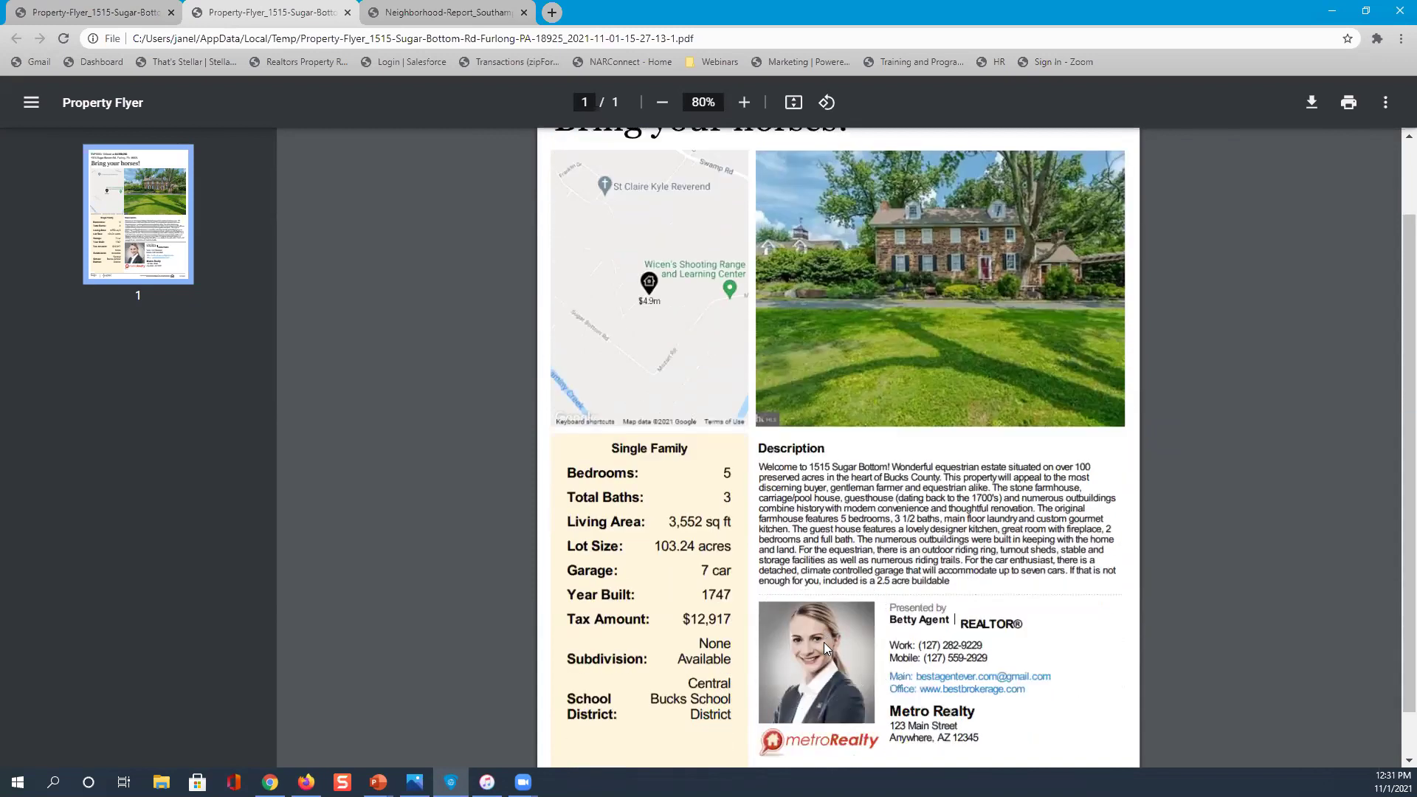
scroll(824, 642, up, 1)
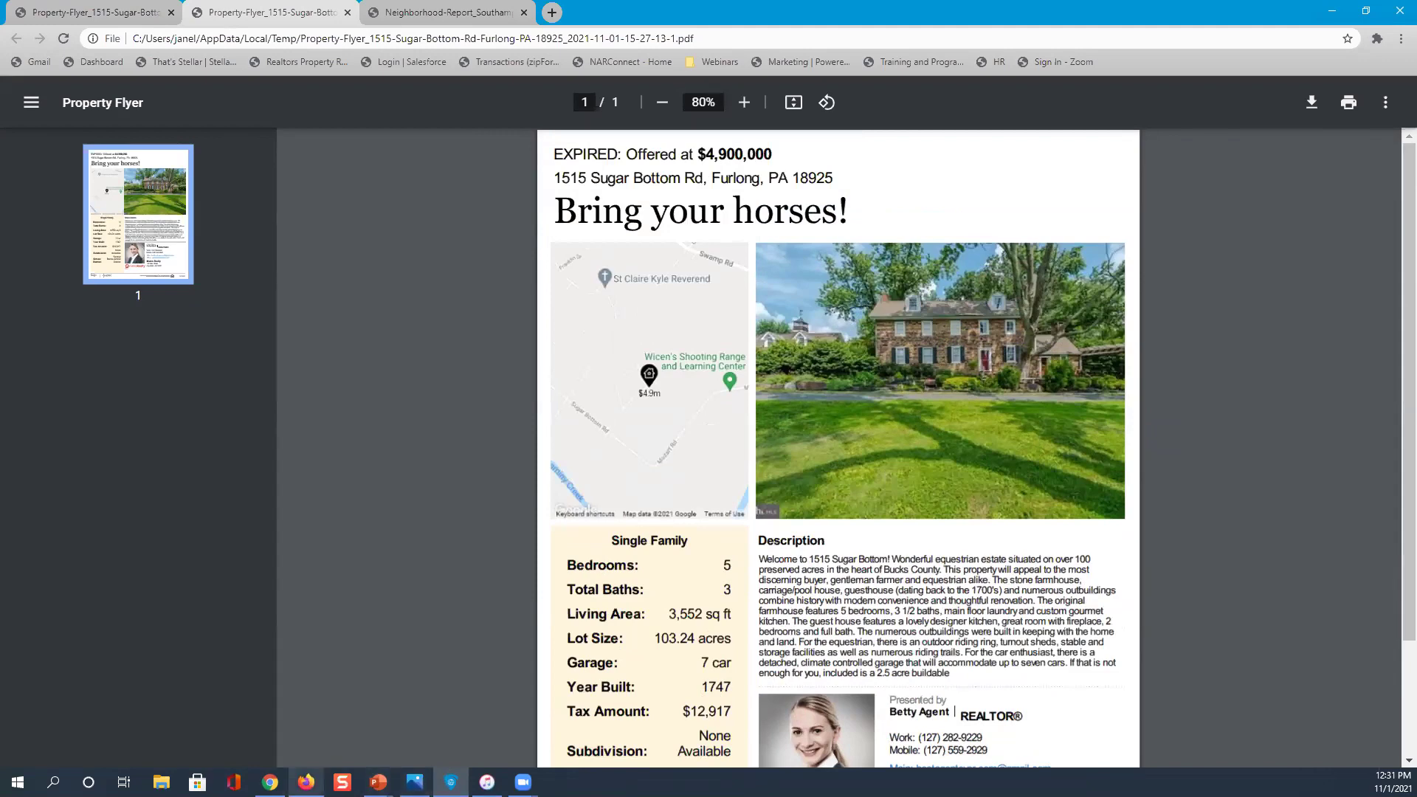
Bring the RPR reports page back to front and return to the RPR home page
mouse_move(305, 781)
click(309, 715)
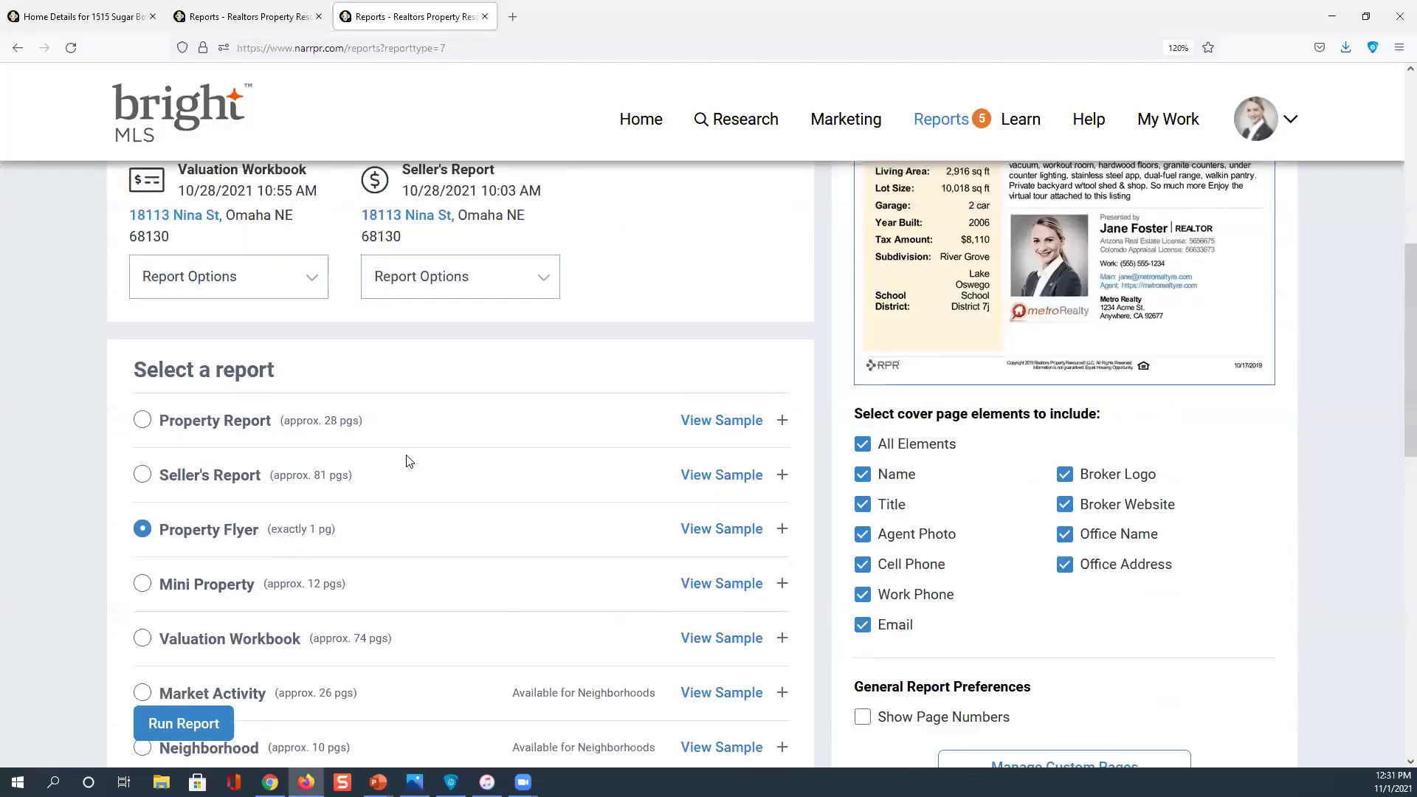
scroll(405, 465, up, 6)
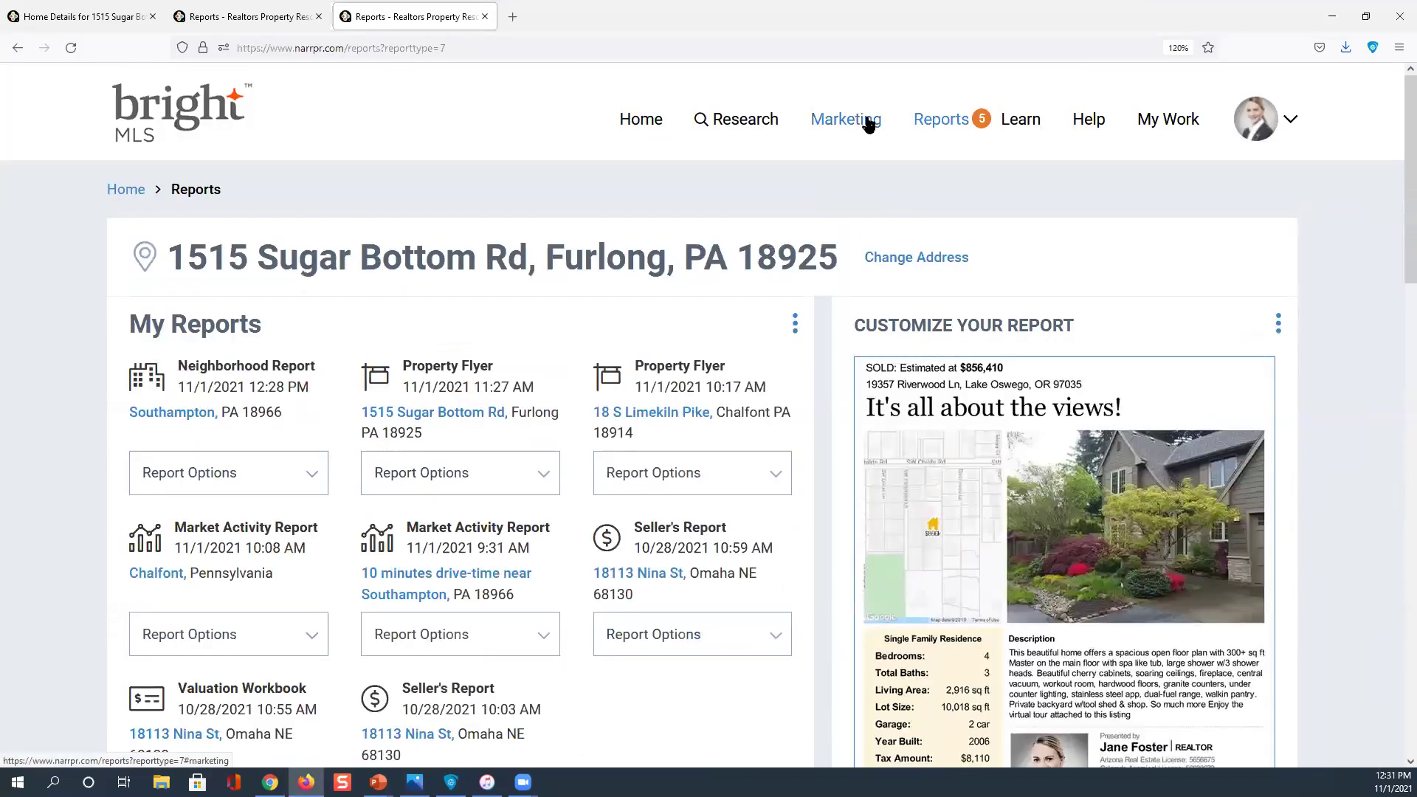
click(644, 120)
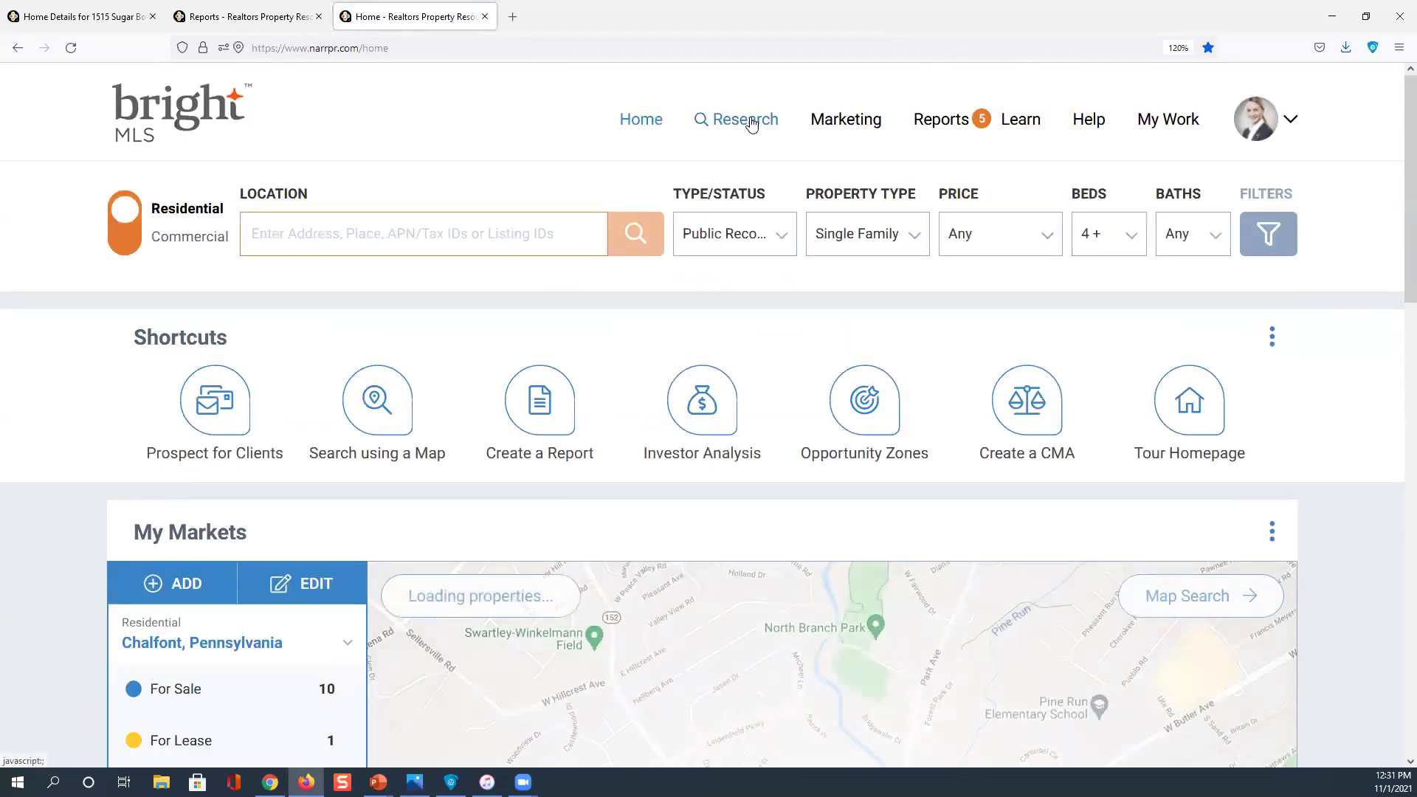
Check the Research menu, then show the recent location searches in the Location field
click(752, 122)
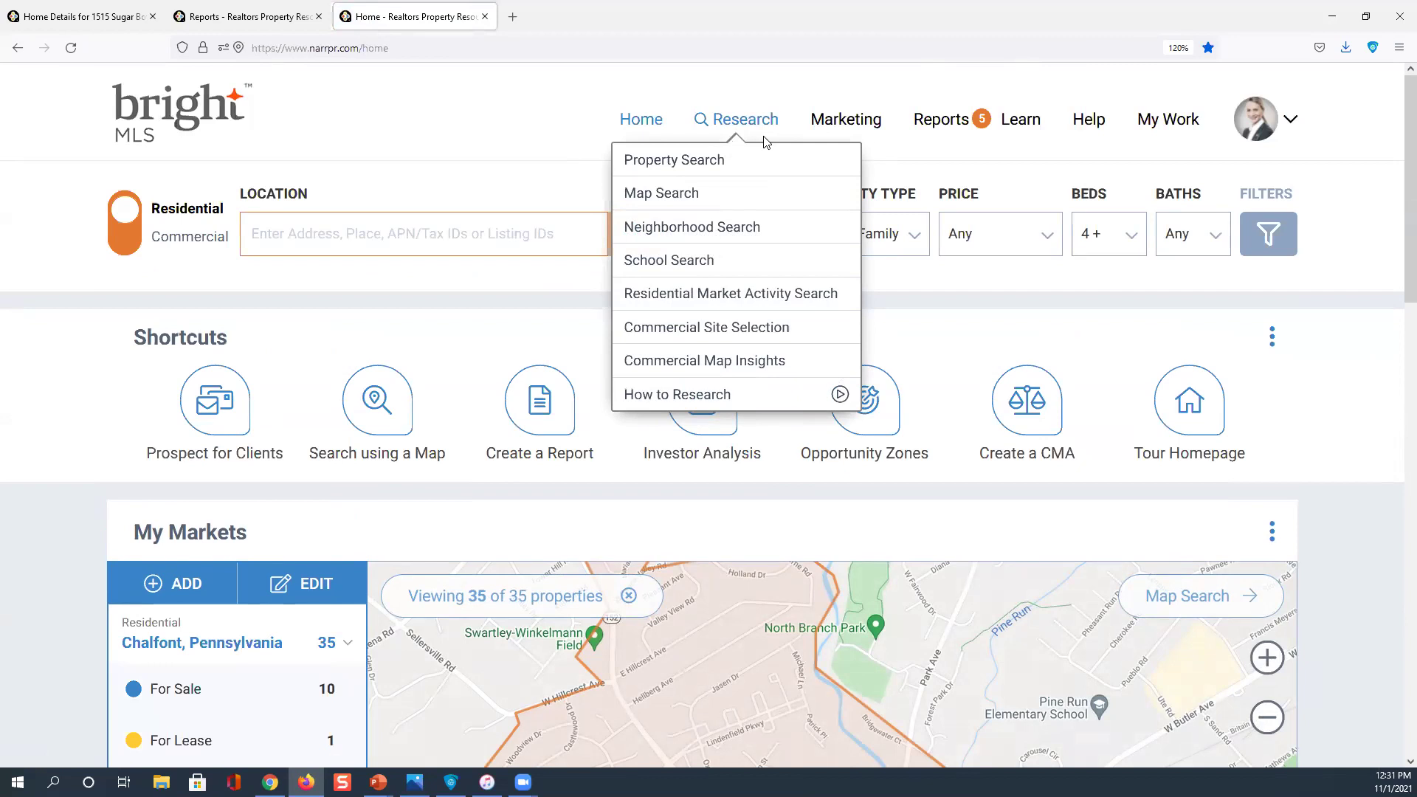
click(639, 127)
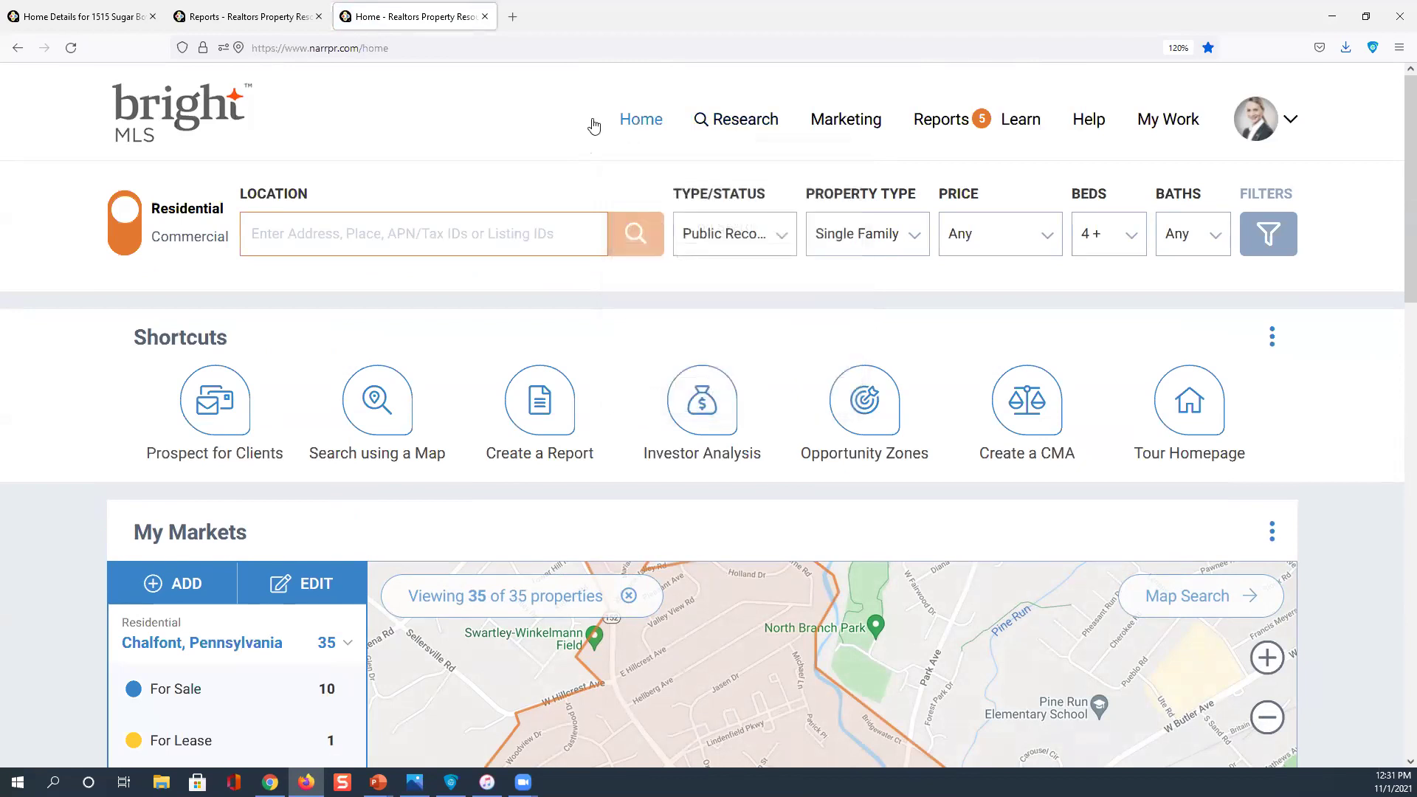
click(281, 233)
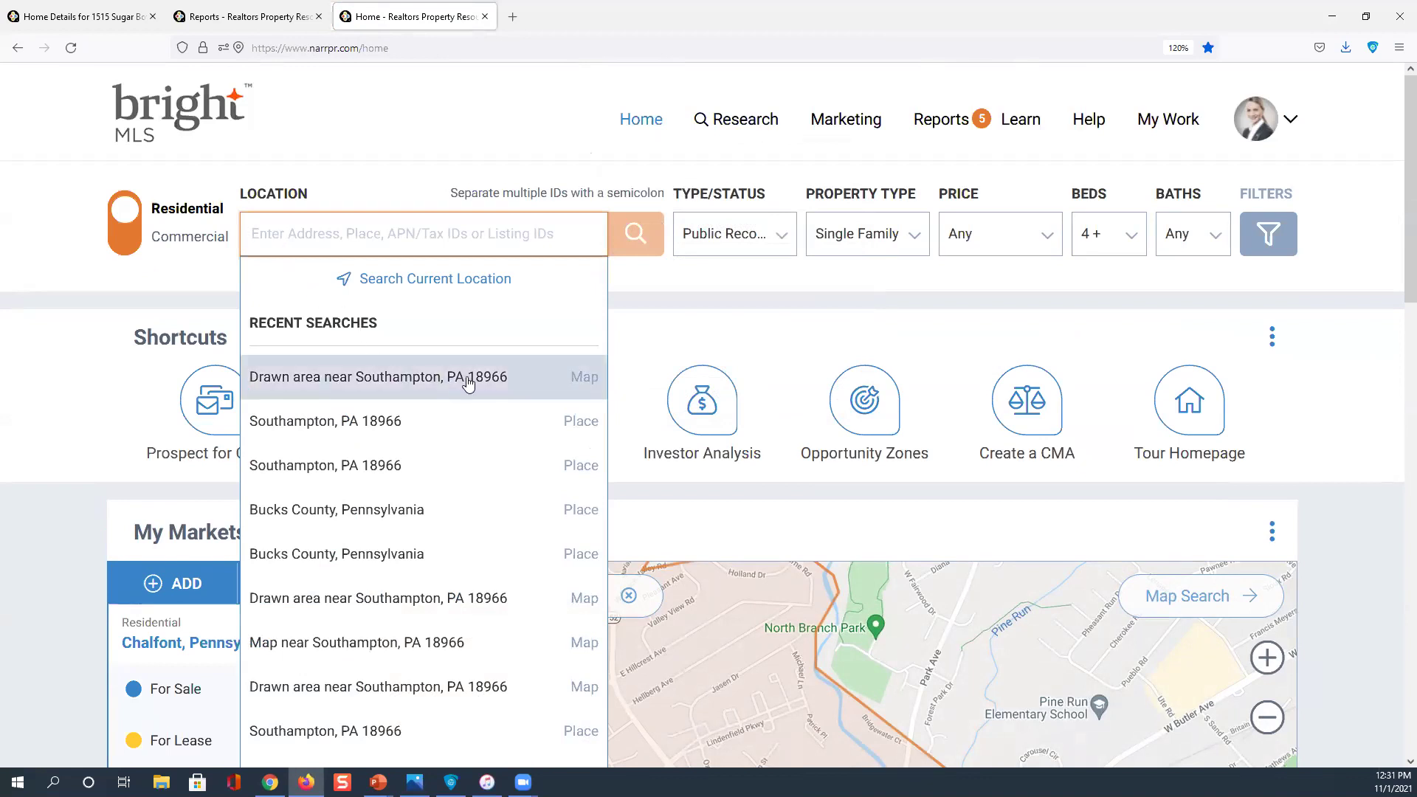
Rerun the Bucks County, Pennsylvania search with Withdrawn listings included in Type/Status
click(367, 516)
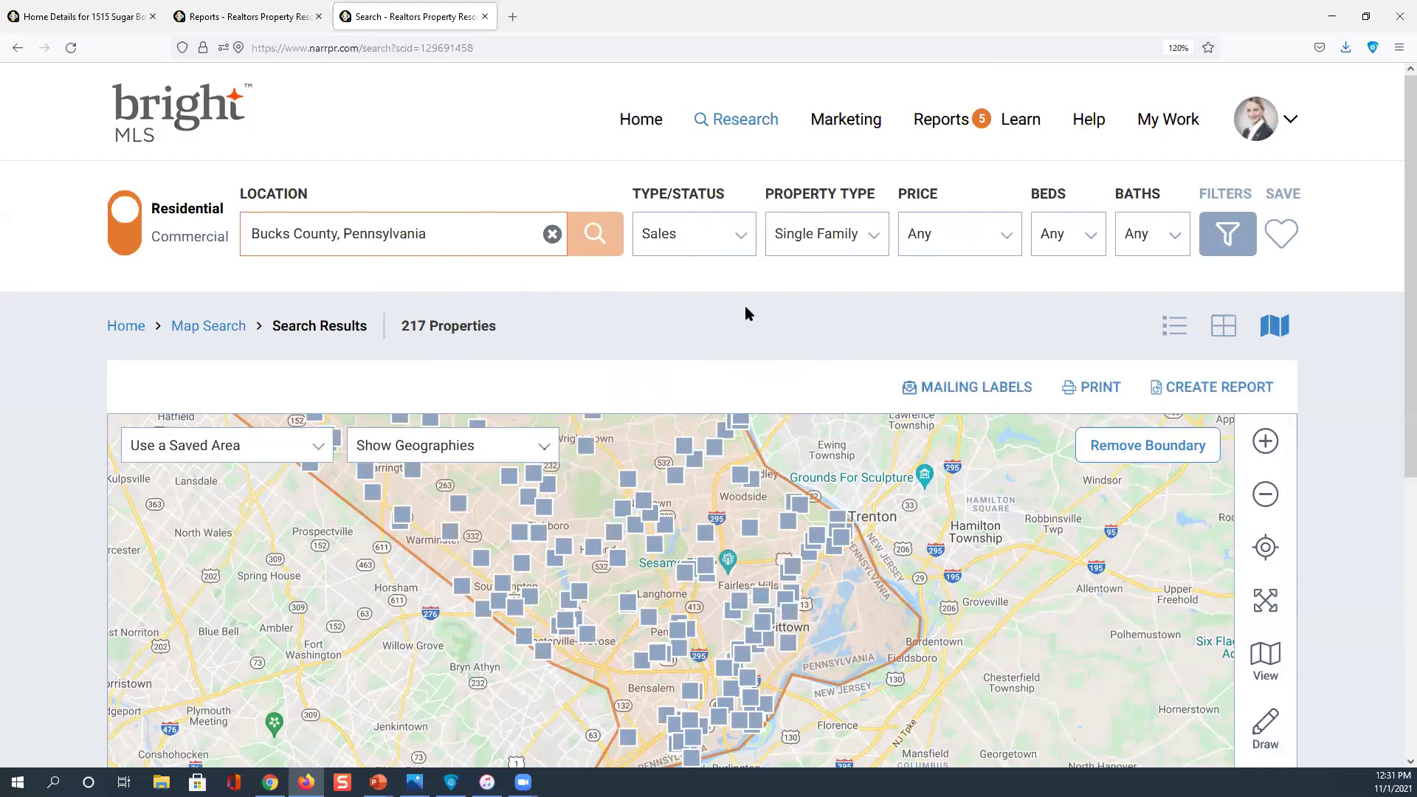
click(742, 238)
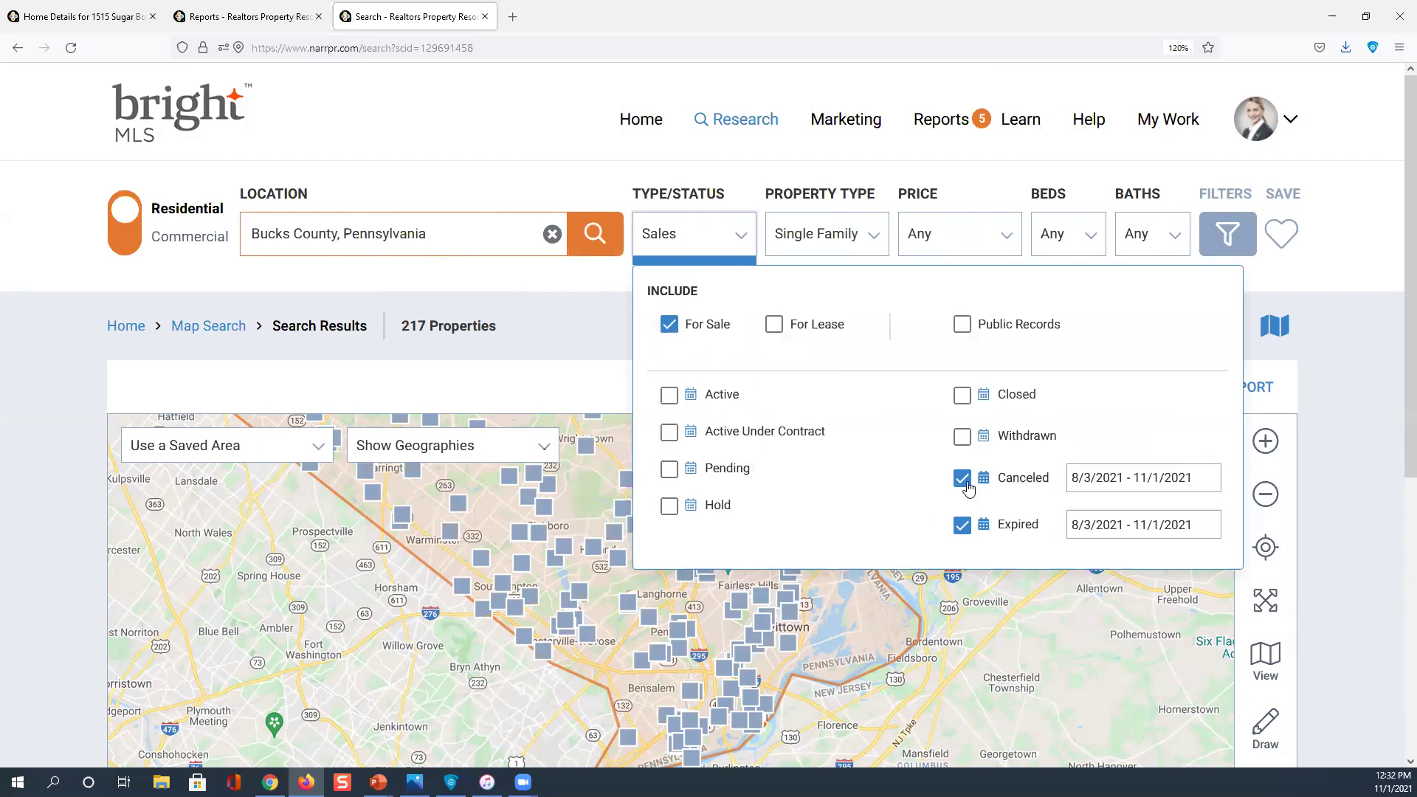
click(962, 437)
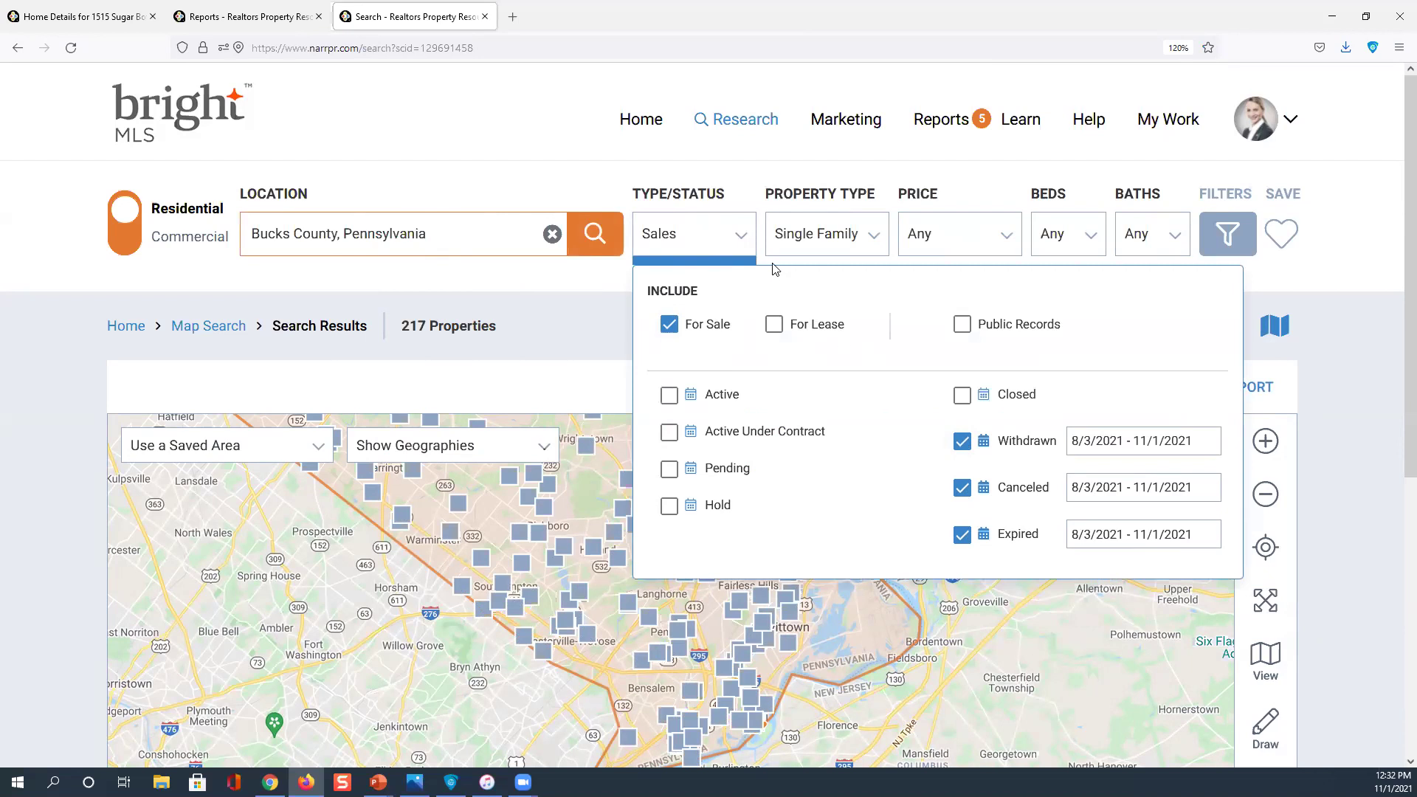
click(741, 236)
click(741, 236)
click(1349, 270)
Review the filters and update the search to 310 properties, centering the map on lower Bucks County
click(1229, 239)
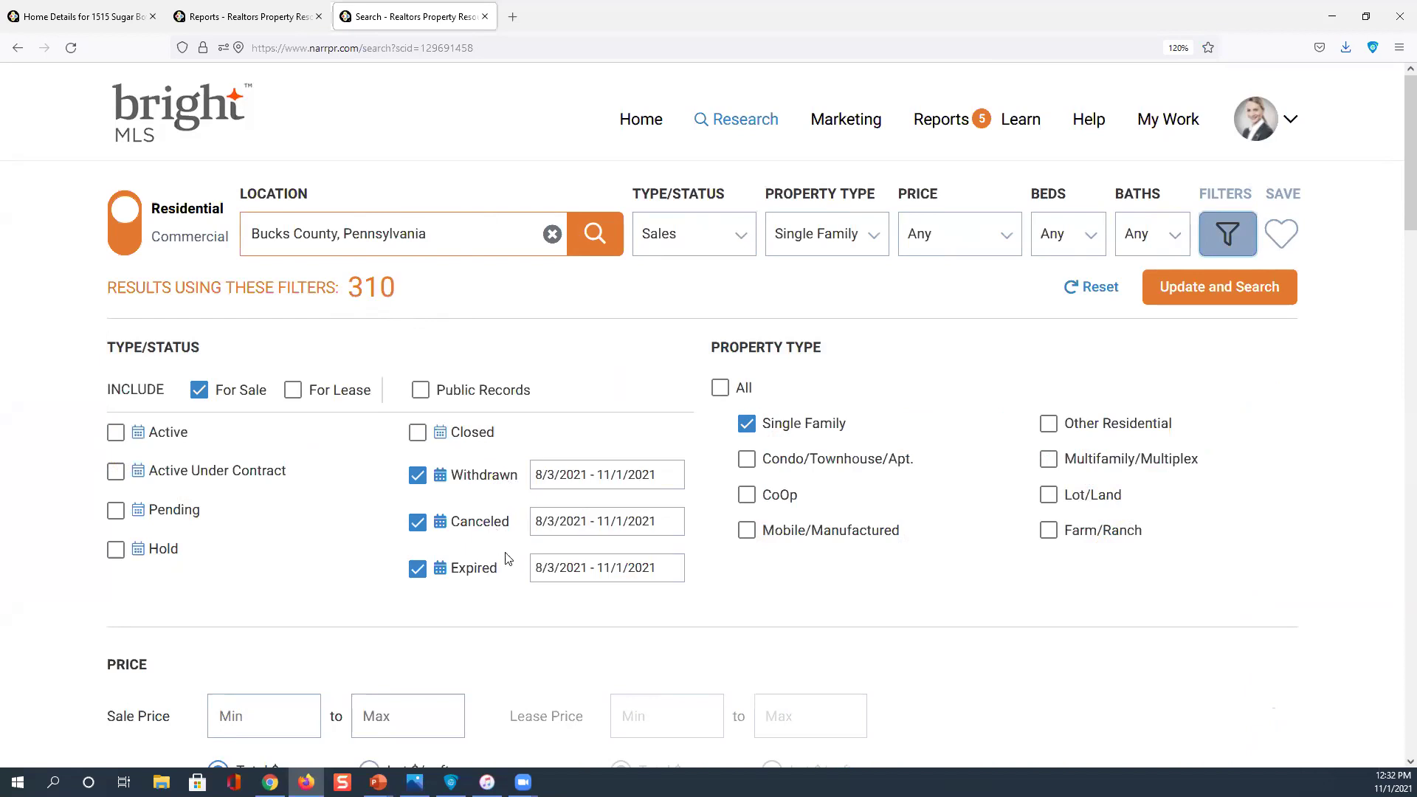
click(571, 484)
click(371, 289)
click(1195, 286)
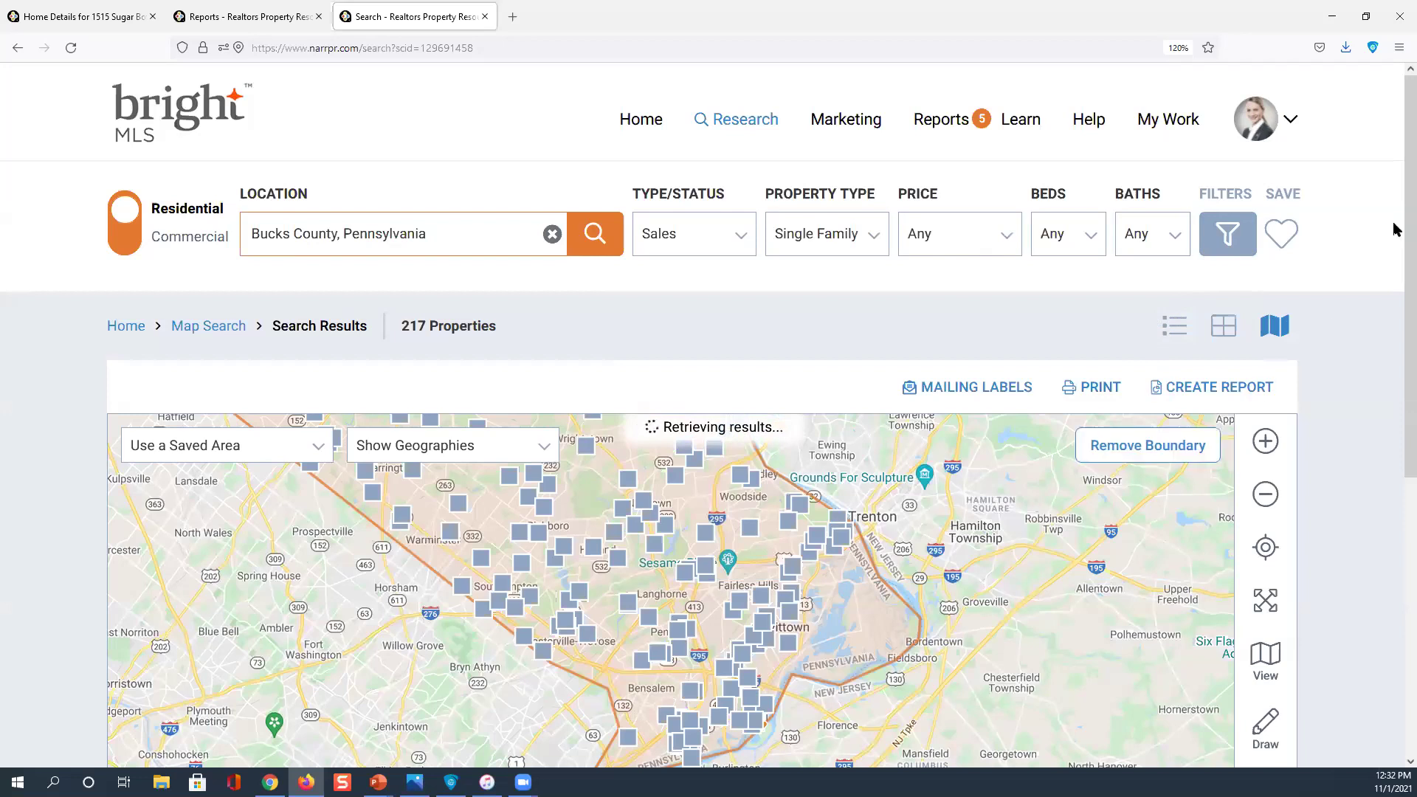
drag(1395, 209, 1395, 265)
scroll(1395, 266, down, 3)
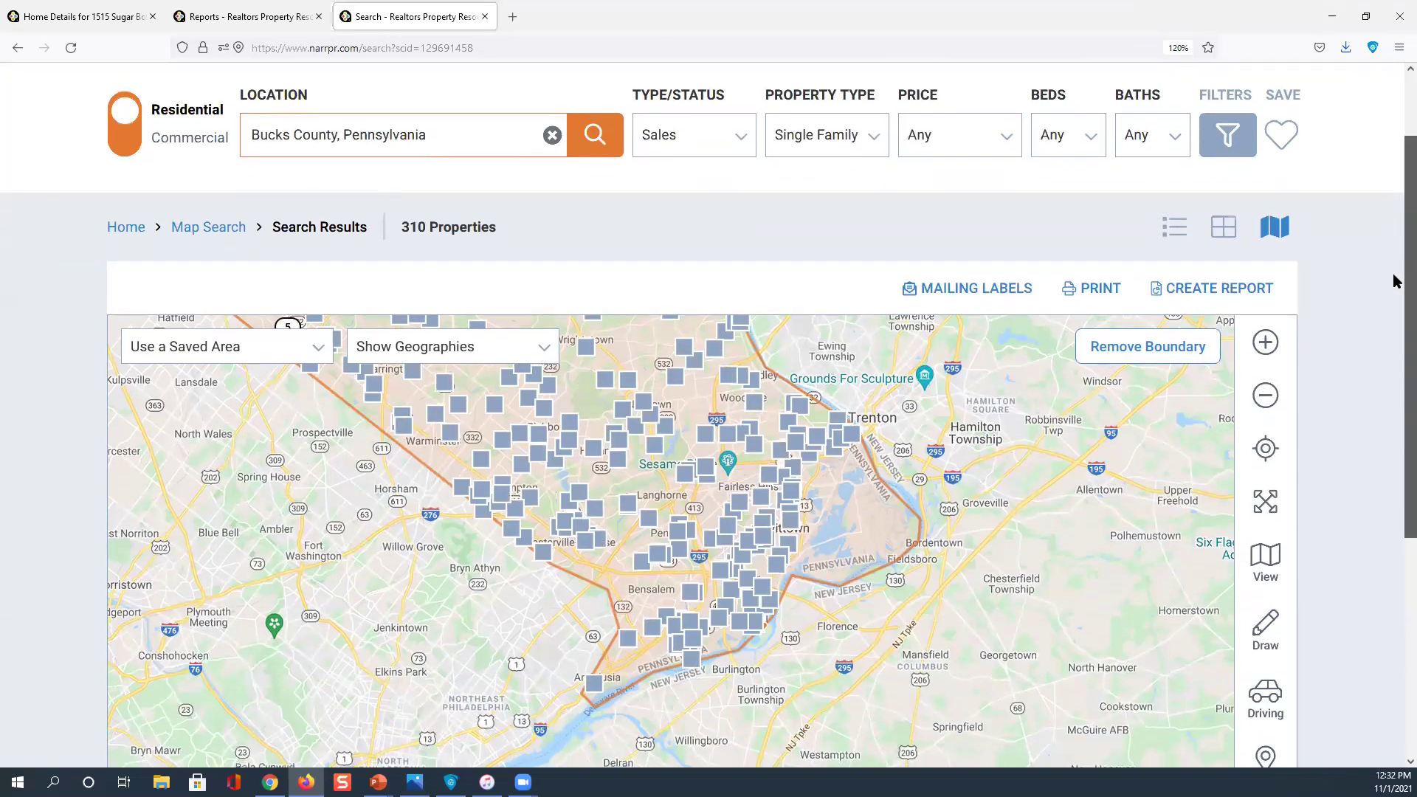
click(1264, 373)
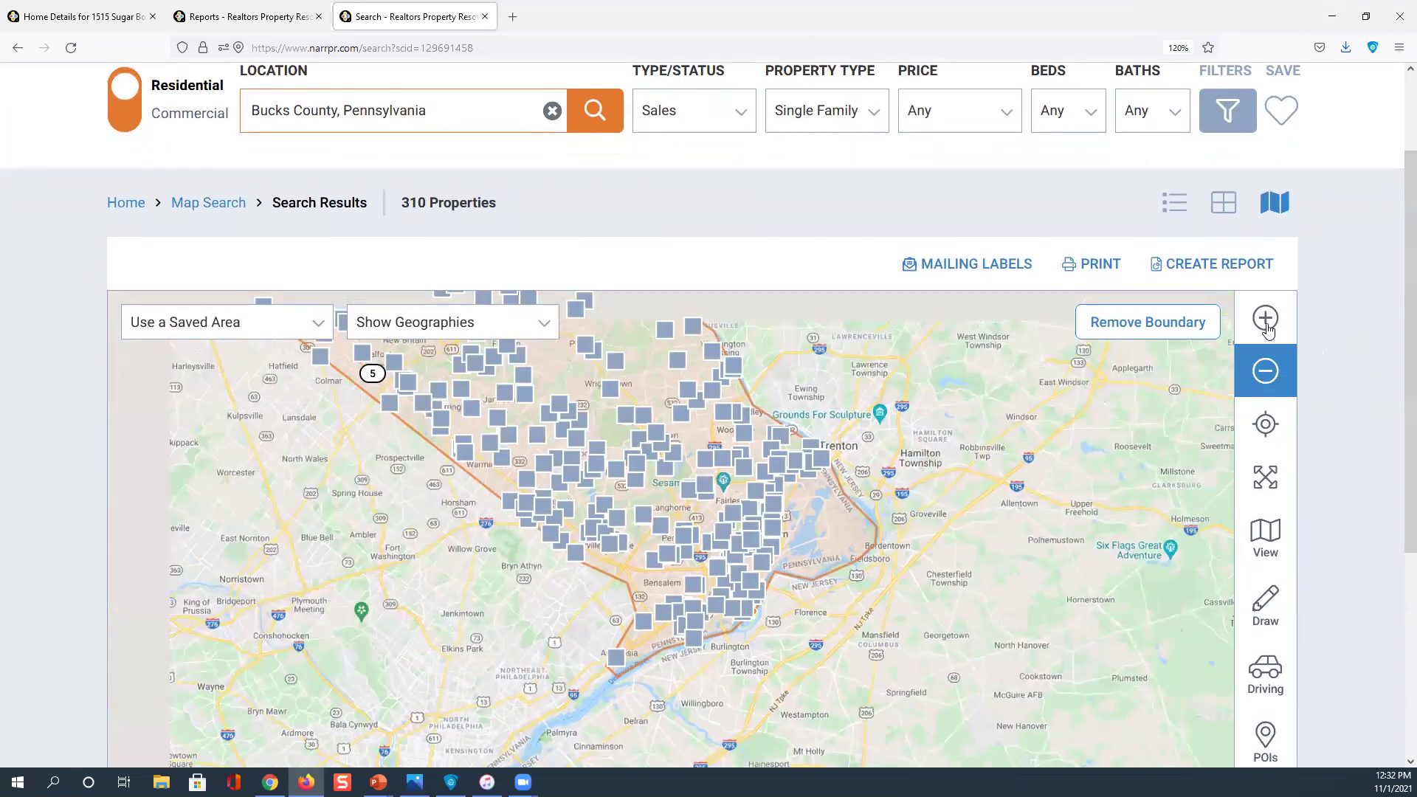
click(1267, 330)
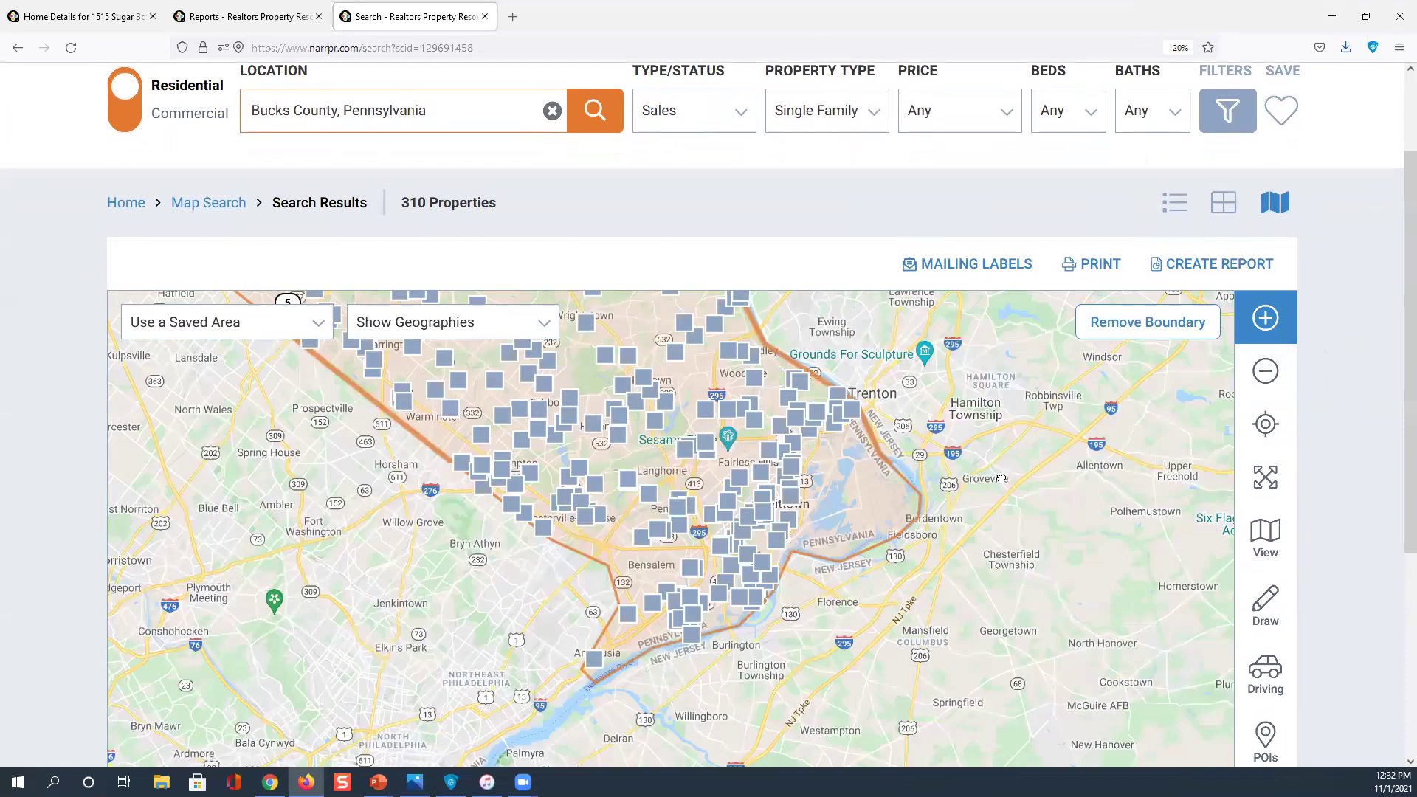
drag(999, 462, 1016, 511)
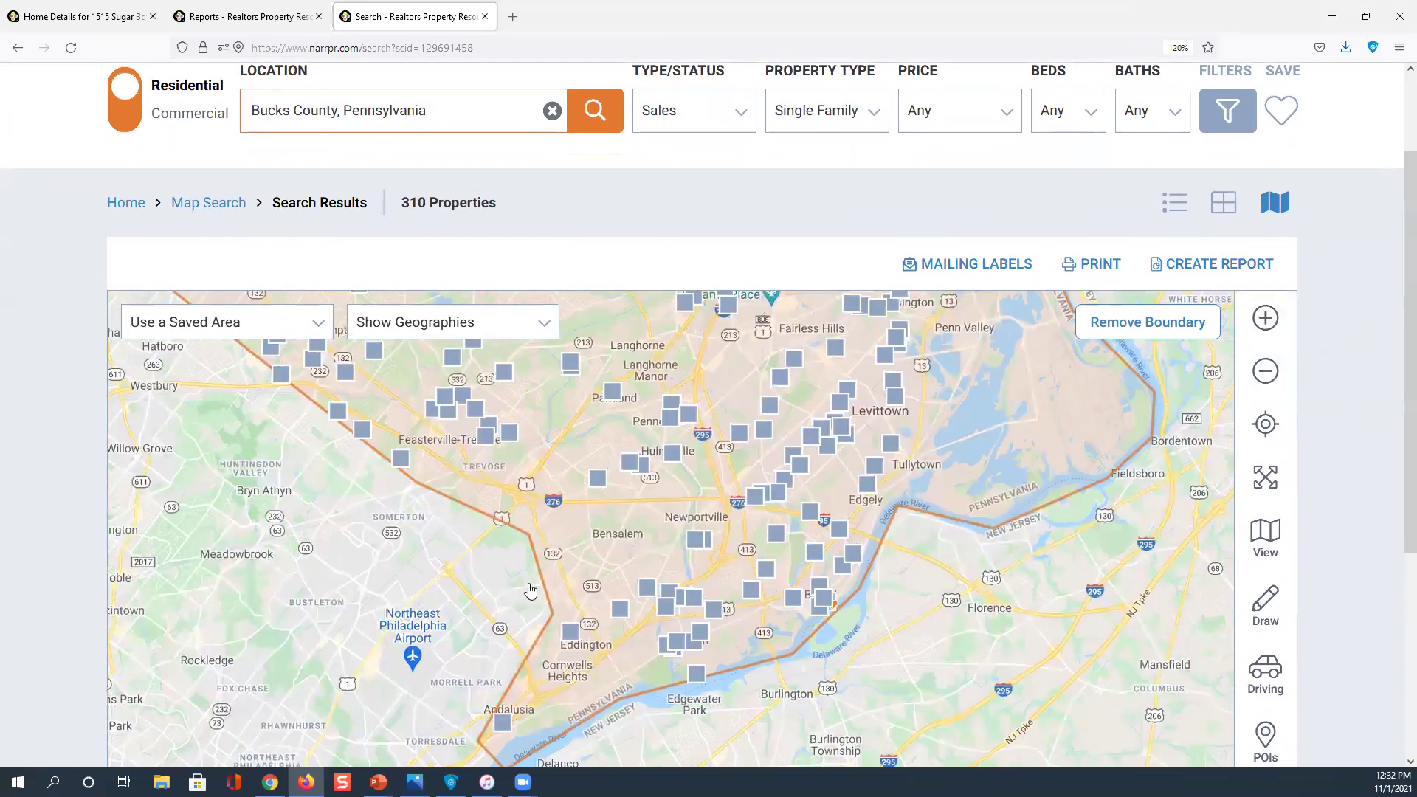
Draw a freehand boundary near Levittown, Bristol and Bensalem and search inside it
click(1259, 606)
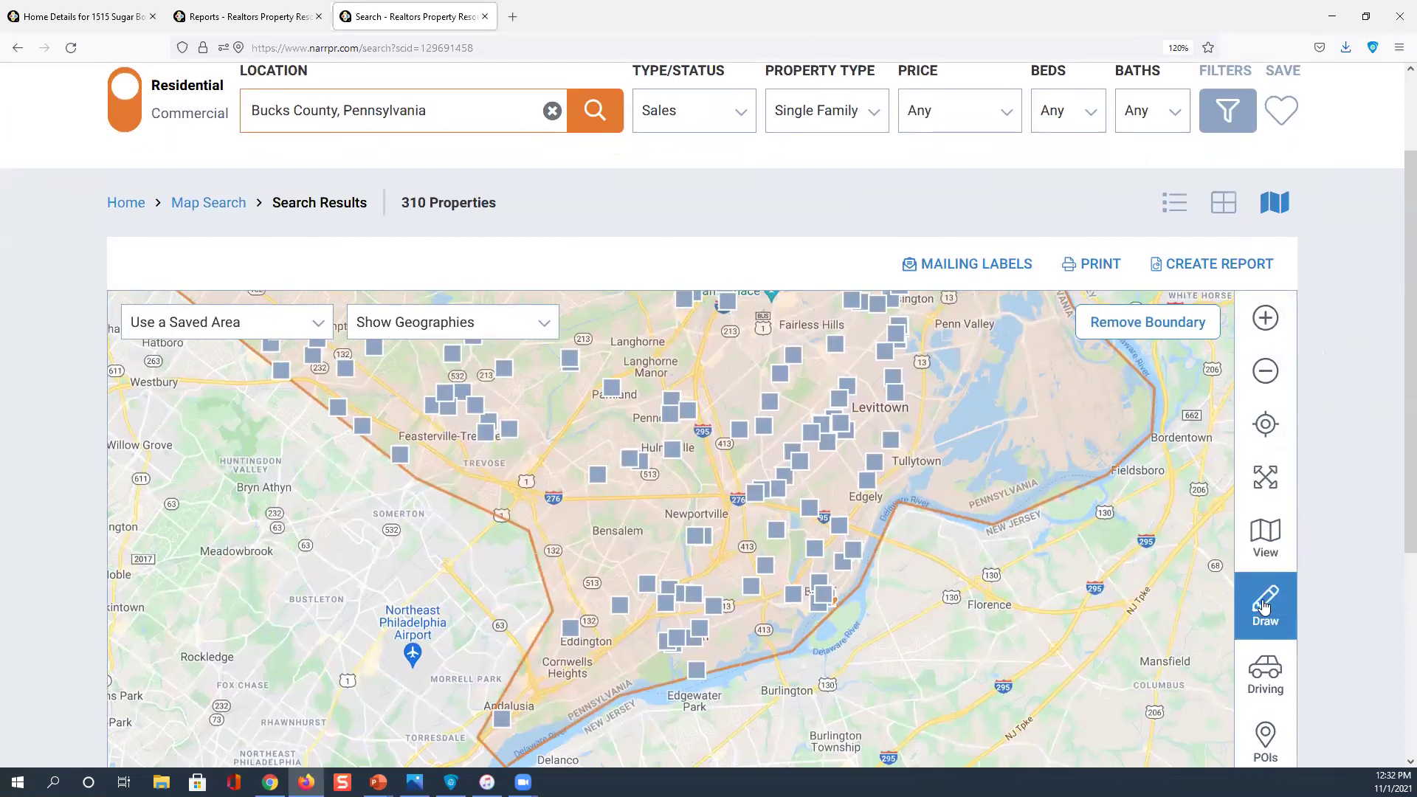
click(1245, 607)
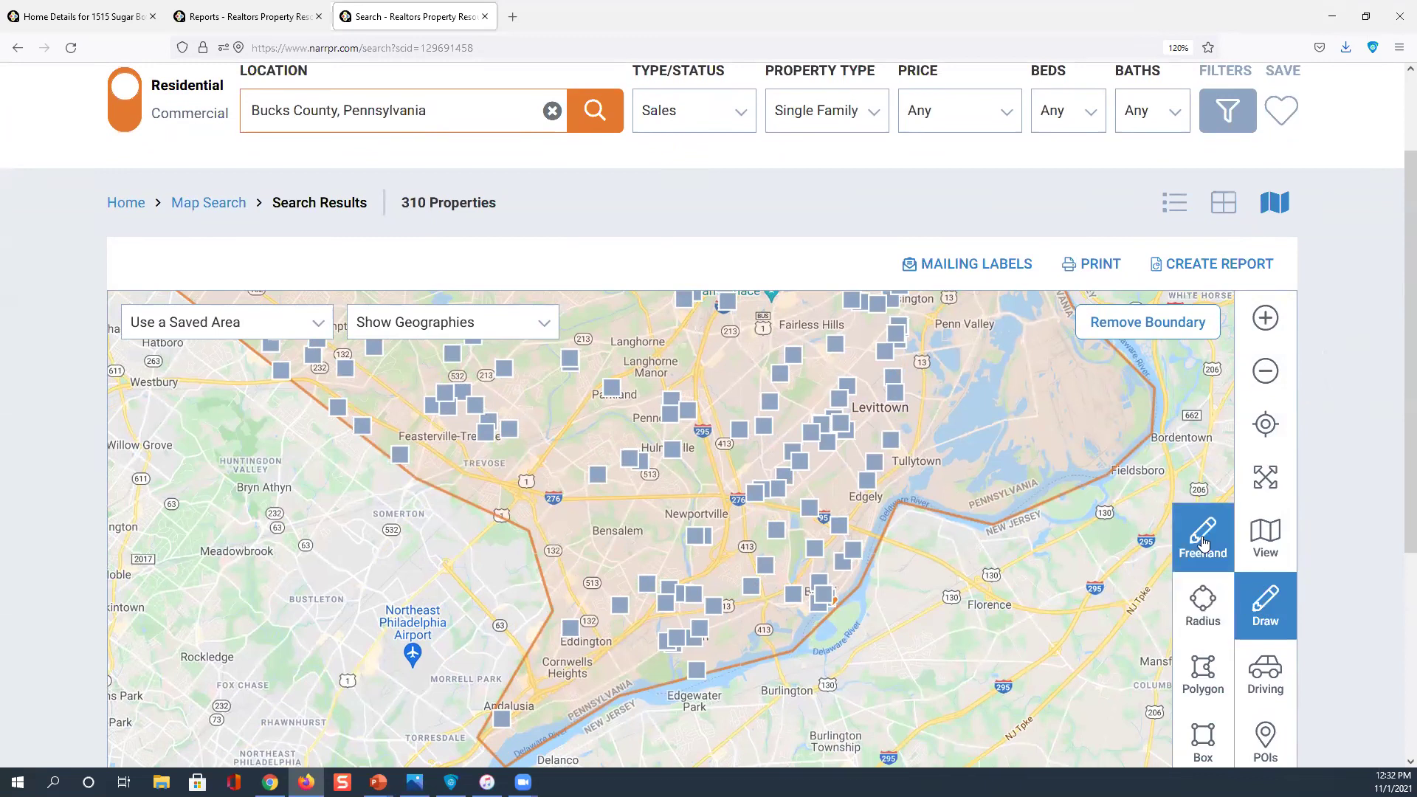
click(1203, 541)
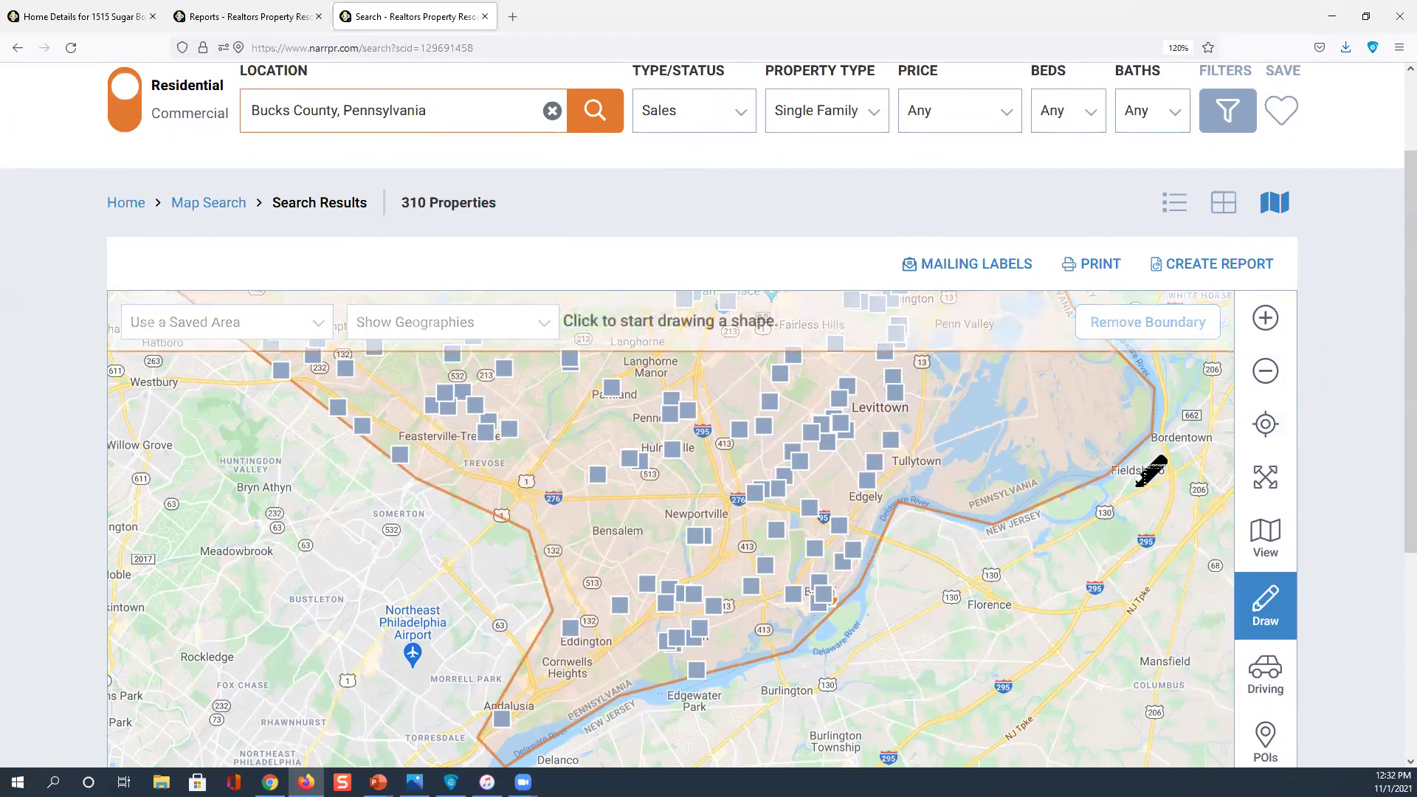
mouse_move(1008, 483)
mouse_down()
mouse_move(927, 373)
mouse_move(782, 337)
mouse_move(706, 354)
mouse_move(546, 467)
mouse_move(531, 518)
mouse_move(546, 657)
mouse_move(502, 702)
mouse_move(503, 742)
mouse_move(736, 662)
mouse_move(1001, 485)
mouse_up()
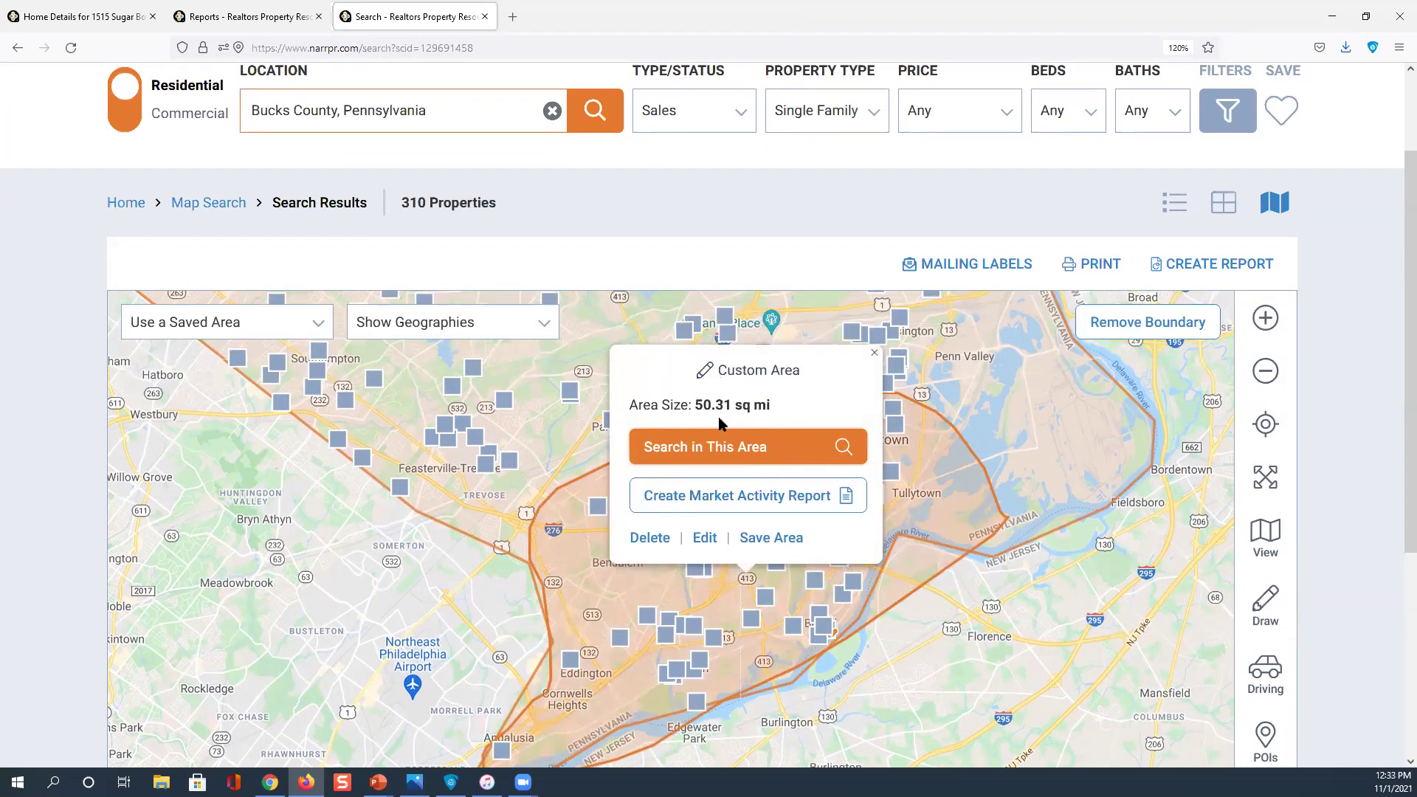
click(727, 451)
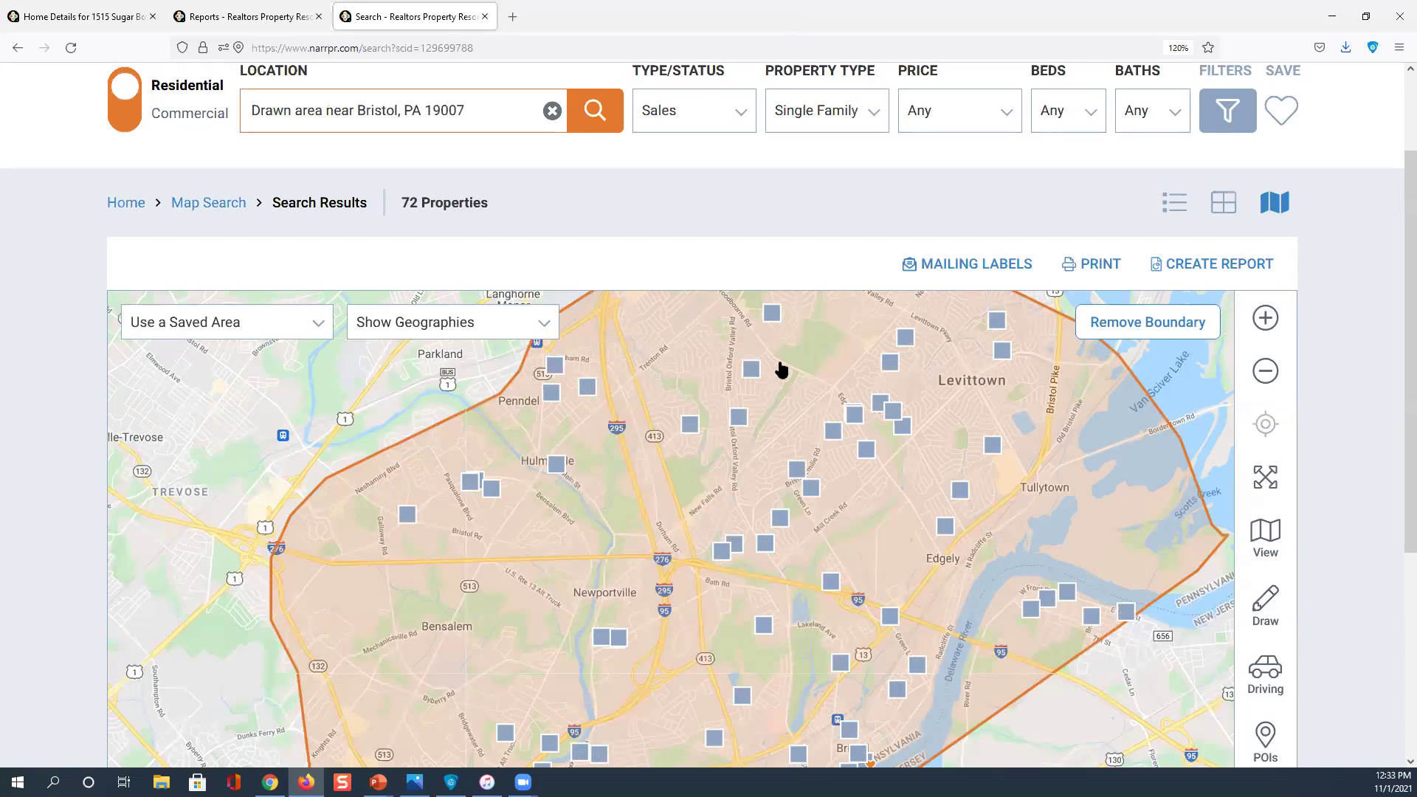
click(1175, 208)
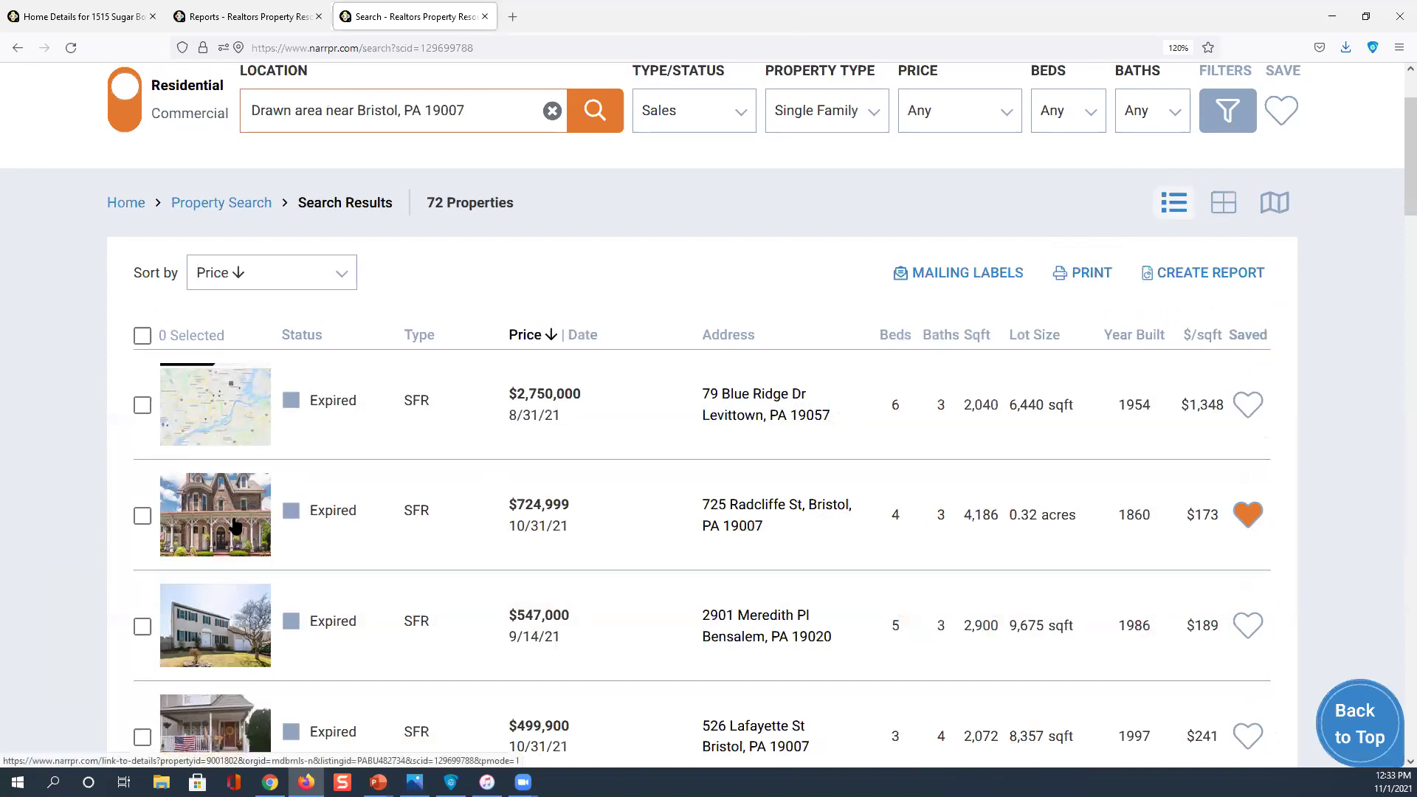
click(143, 515)
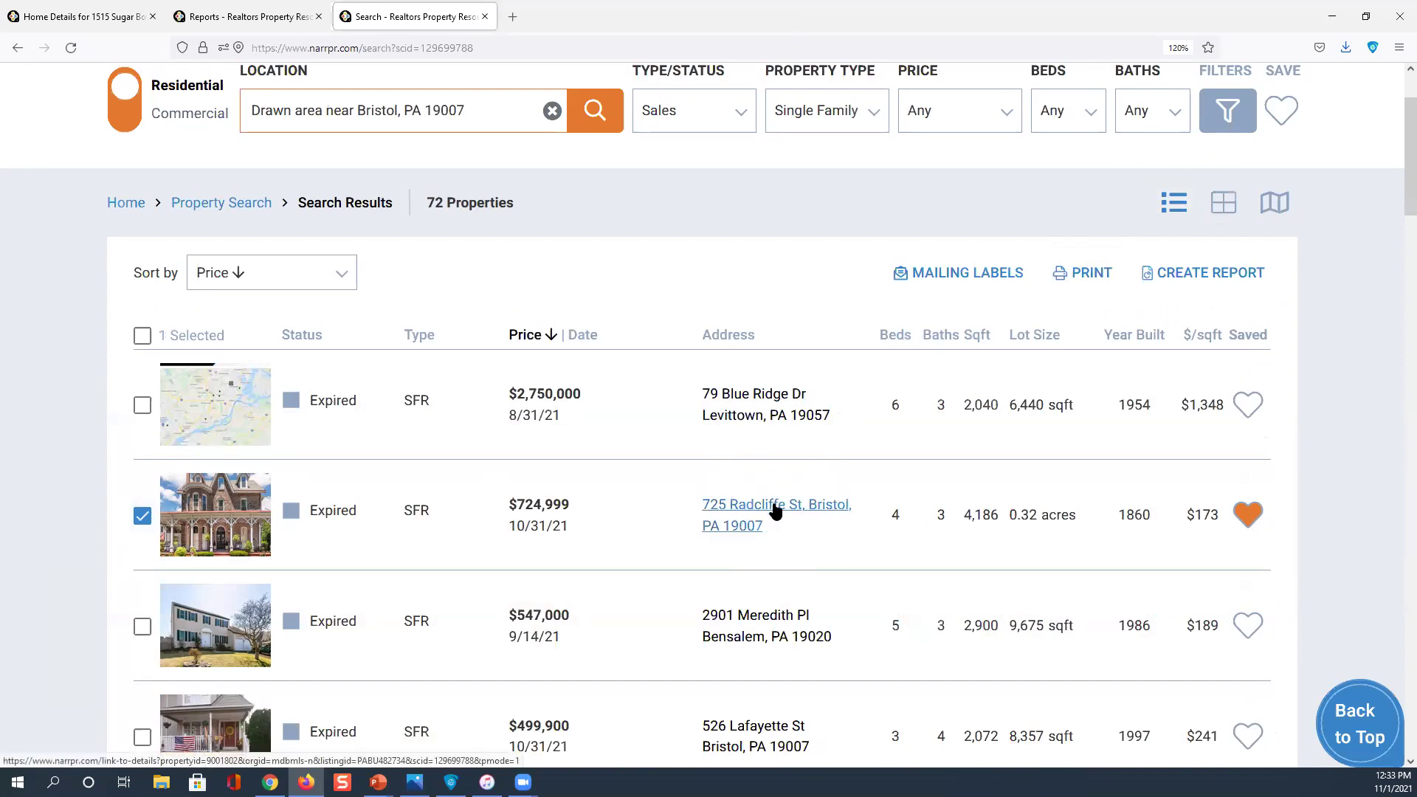
click(774, 508)
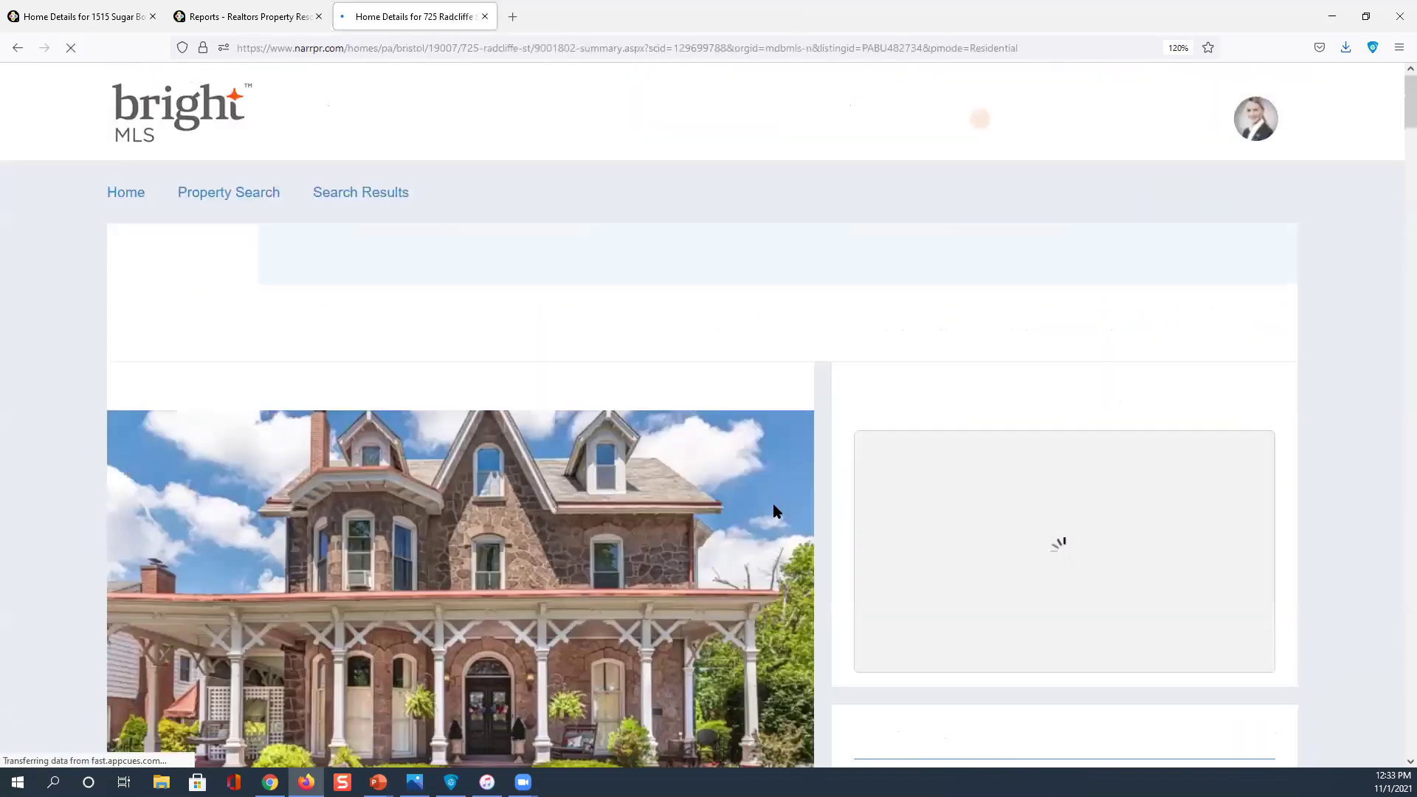
scroll(775, 509, down, 3)
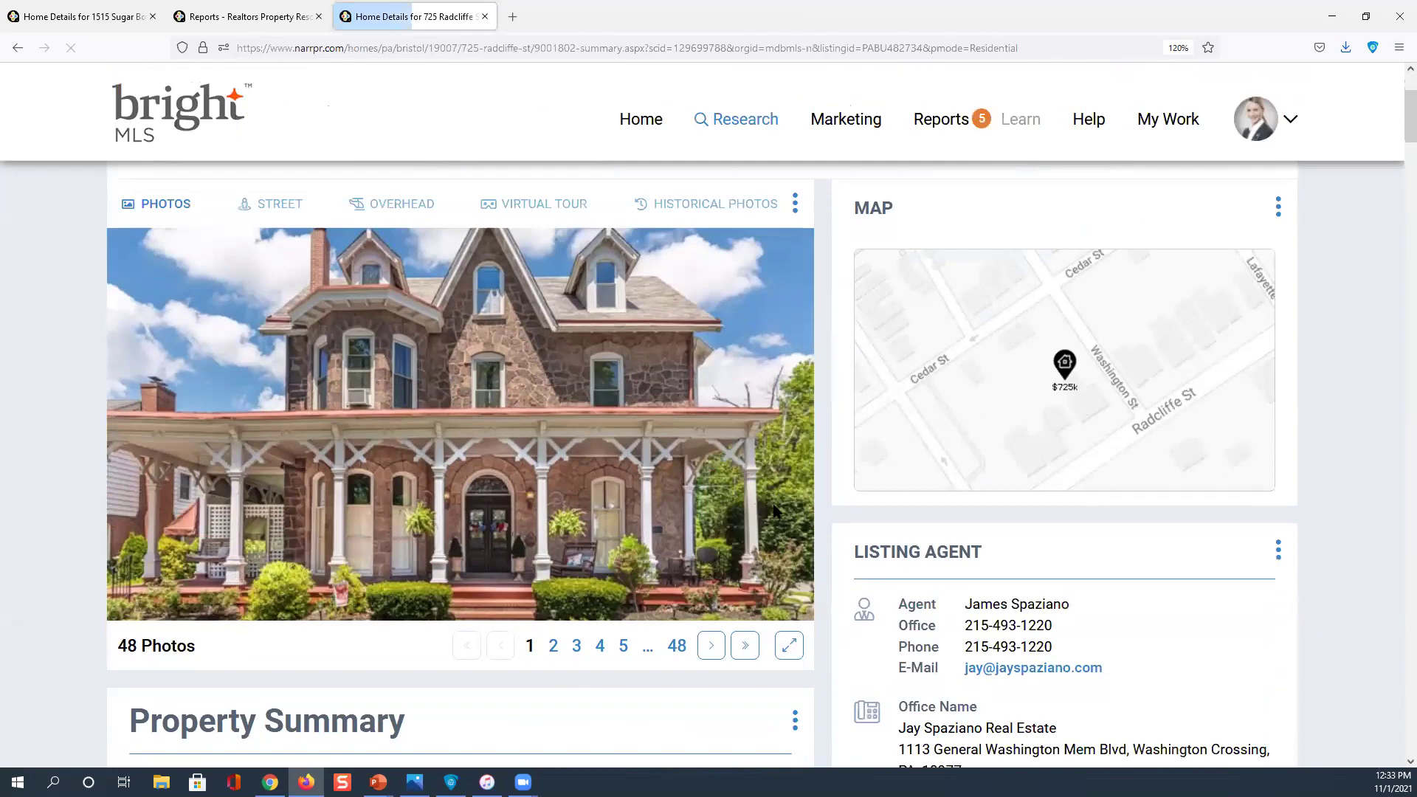
scroll(774, 510, down, 12)
scroll(773, 511, down, 9)
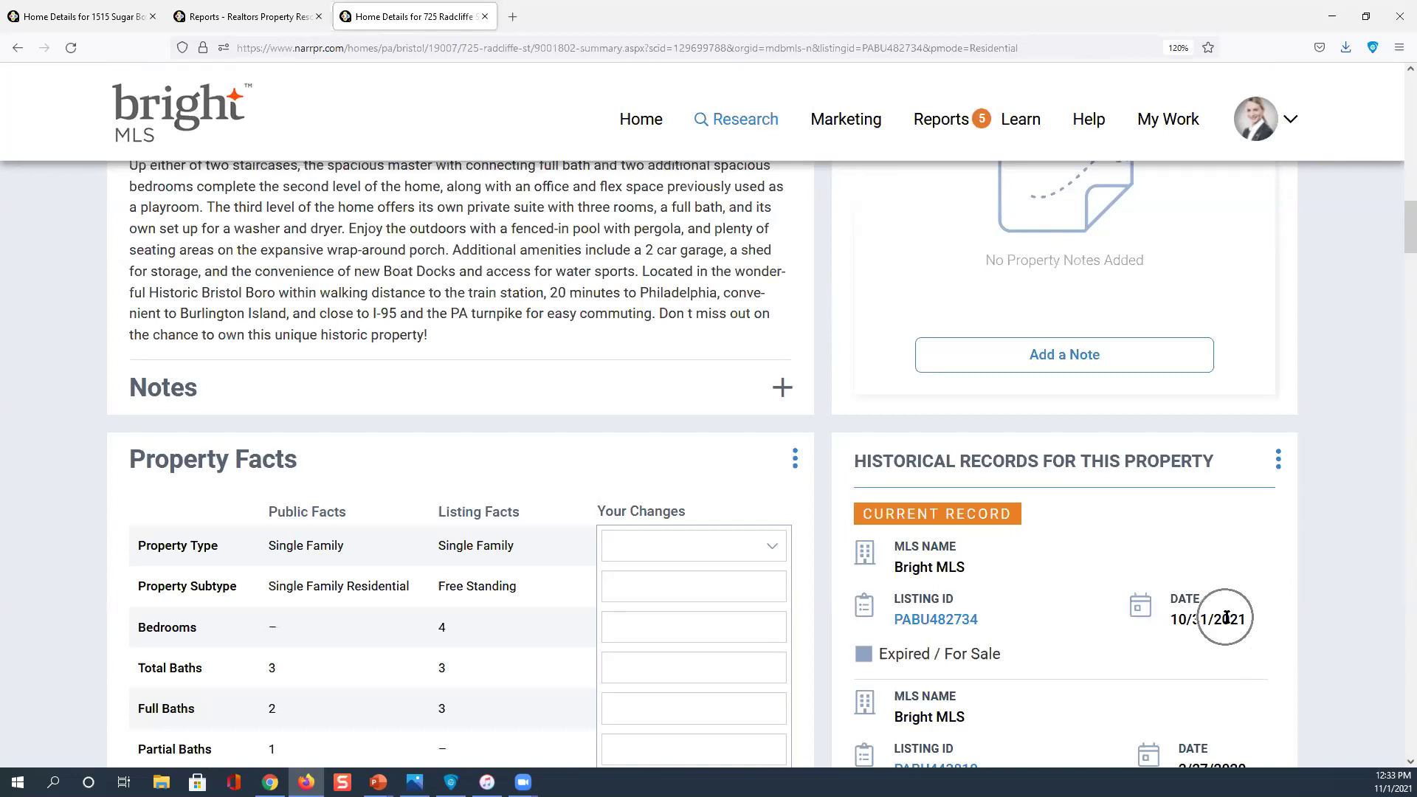
scroll(1224, 618, up, 6)
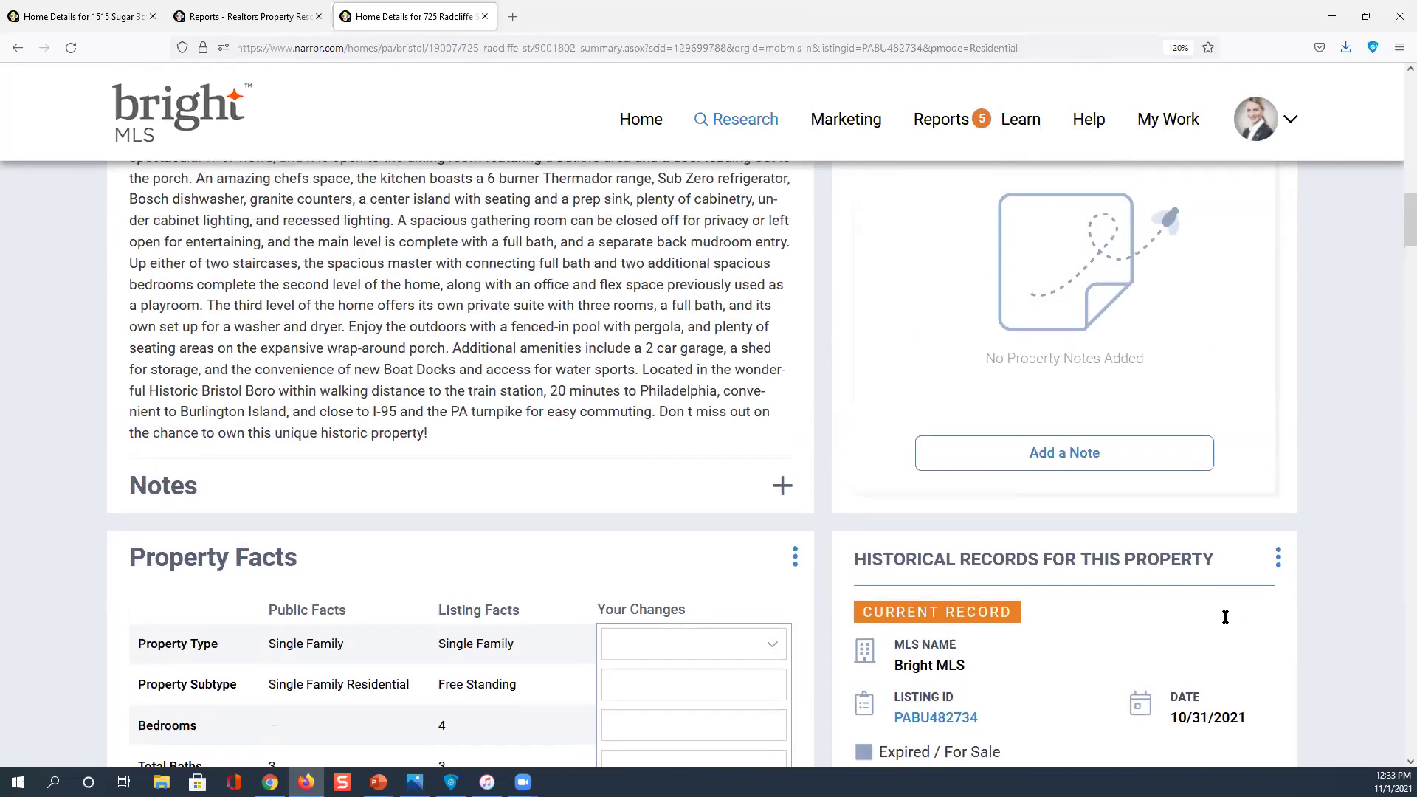
scroll(1223, 622, up, 7)
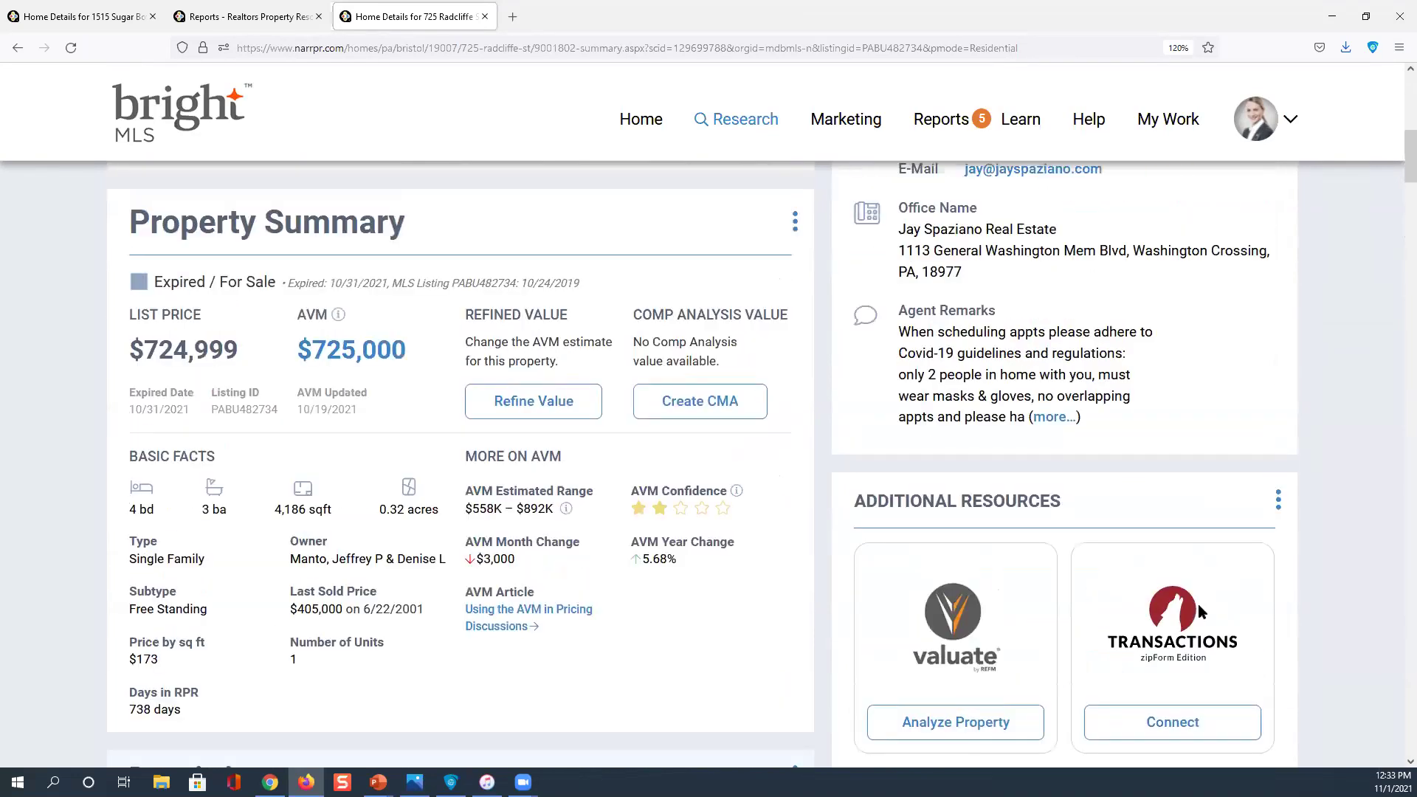
scroll(653, 580, up, 5)
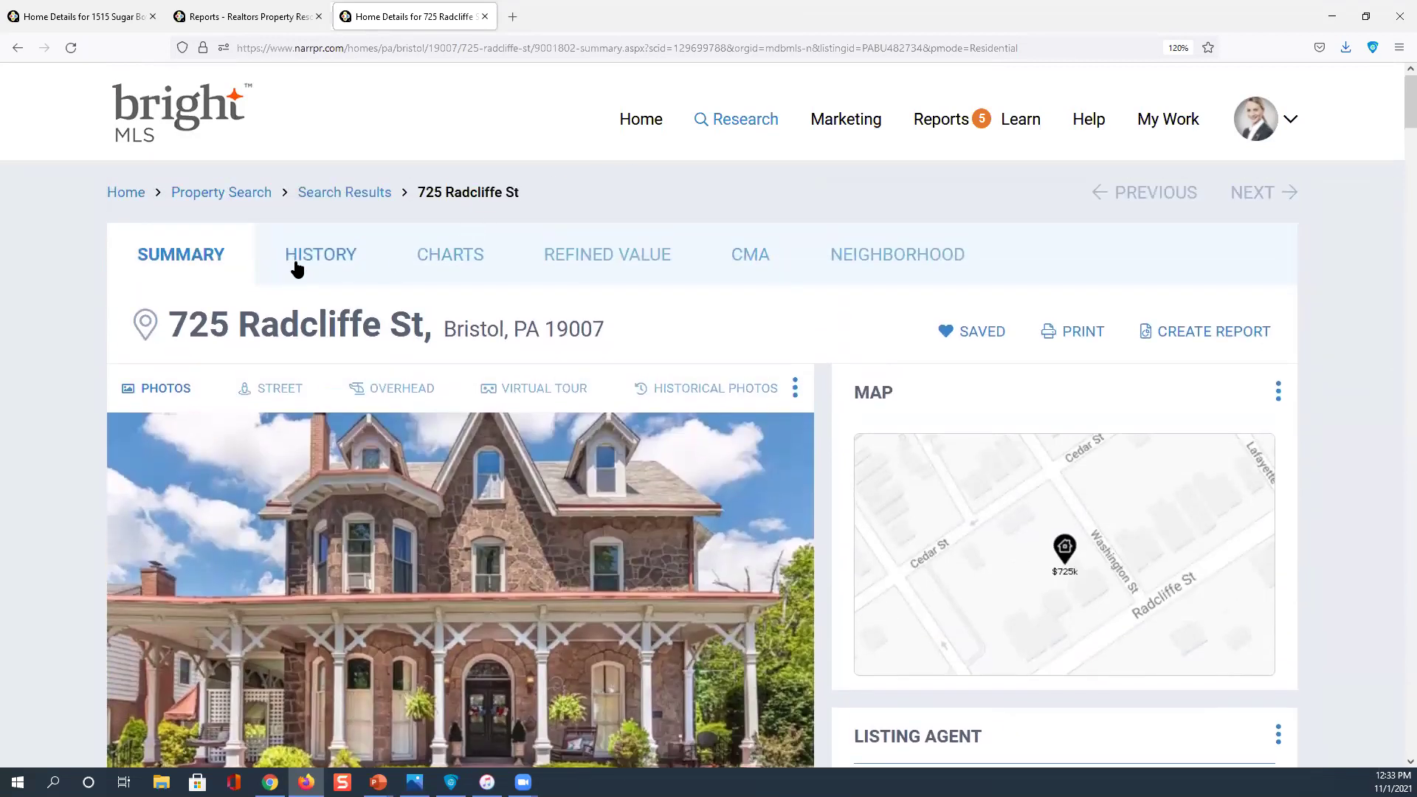
click(353, 262)
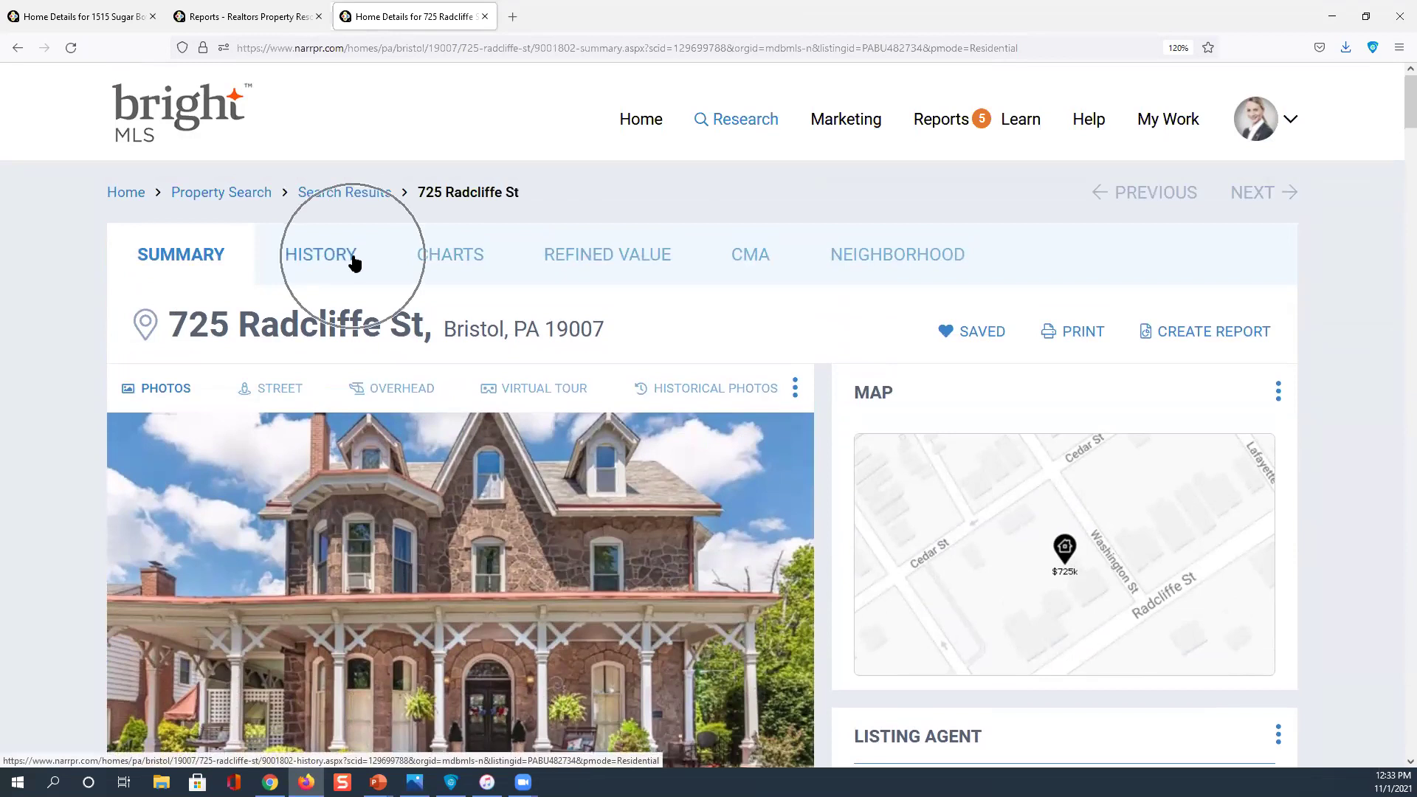
click(468, 259)
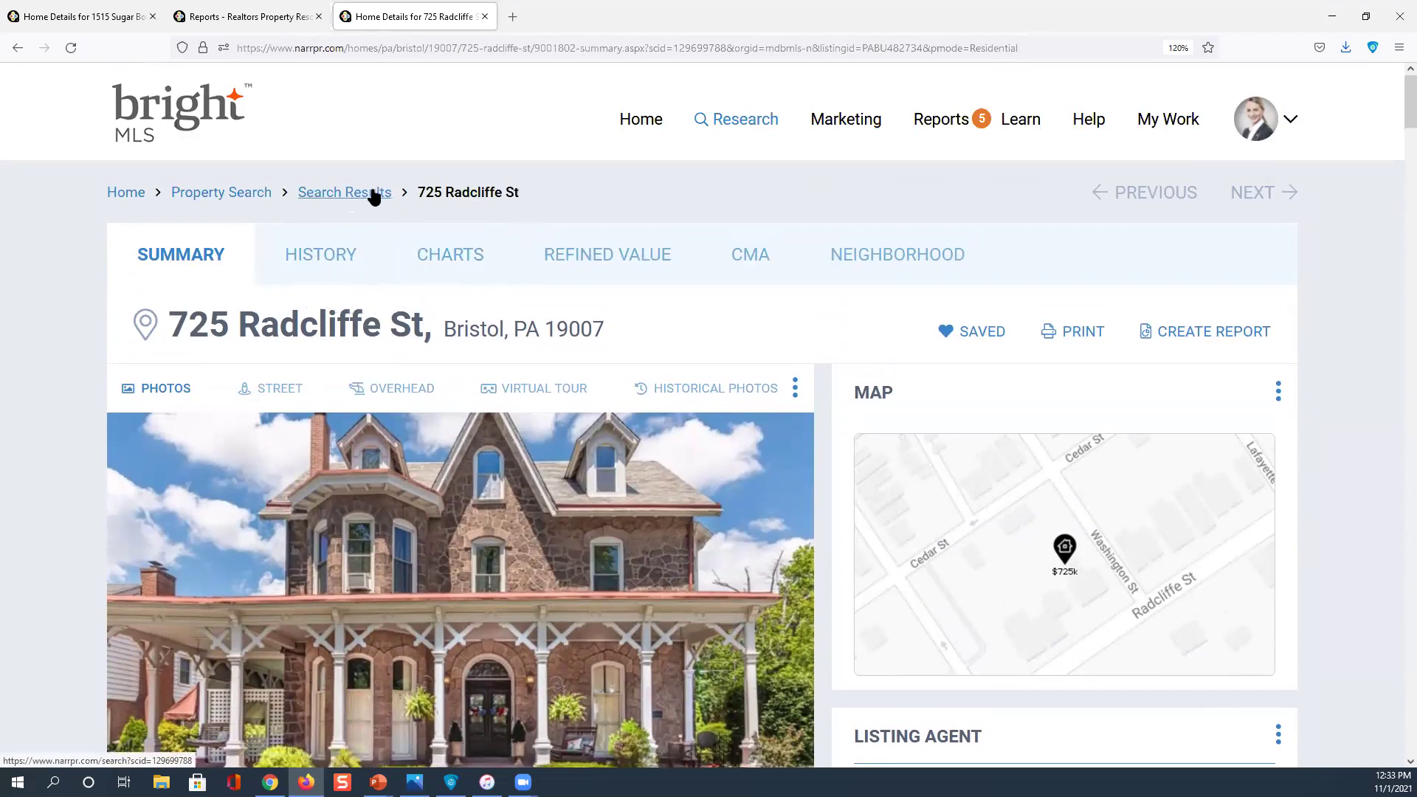
click(373, 194)
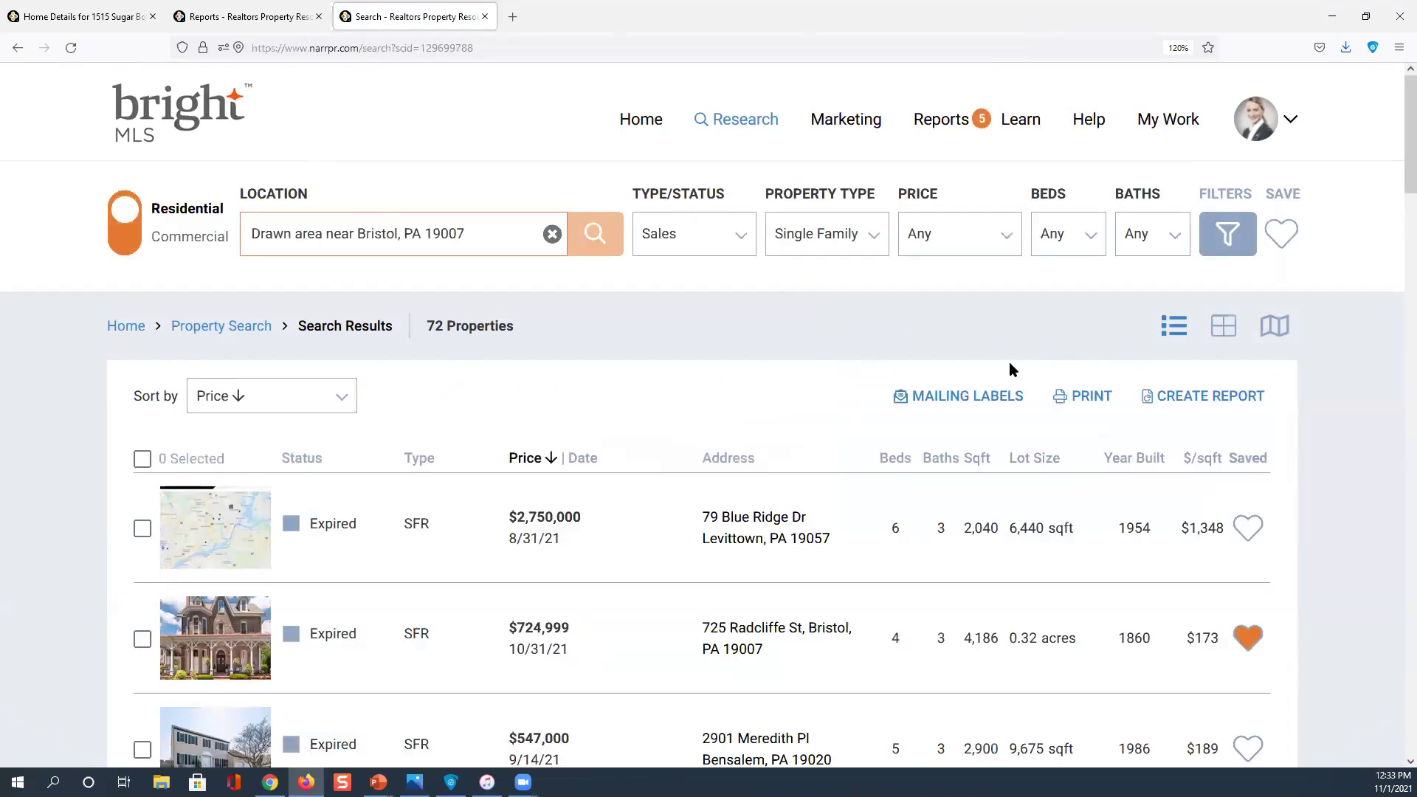
Sort the 72 results by Owner Name in ascending order
click(333, 399)
drag(350, 483, 334, 647)
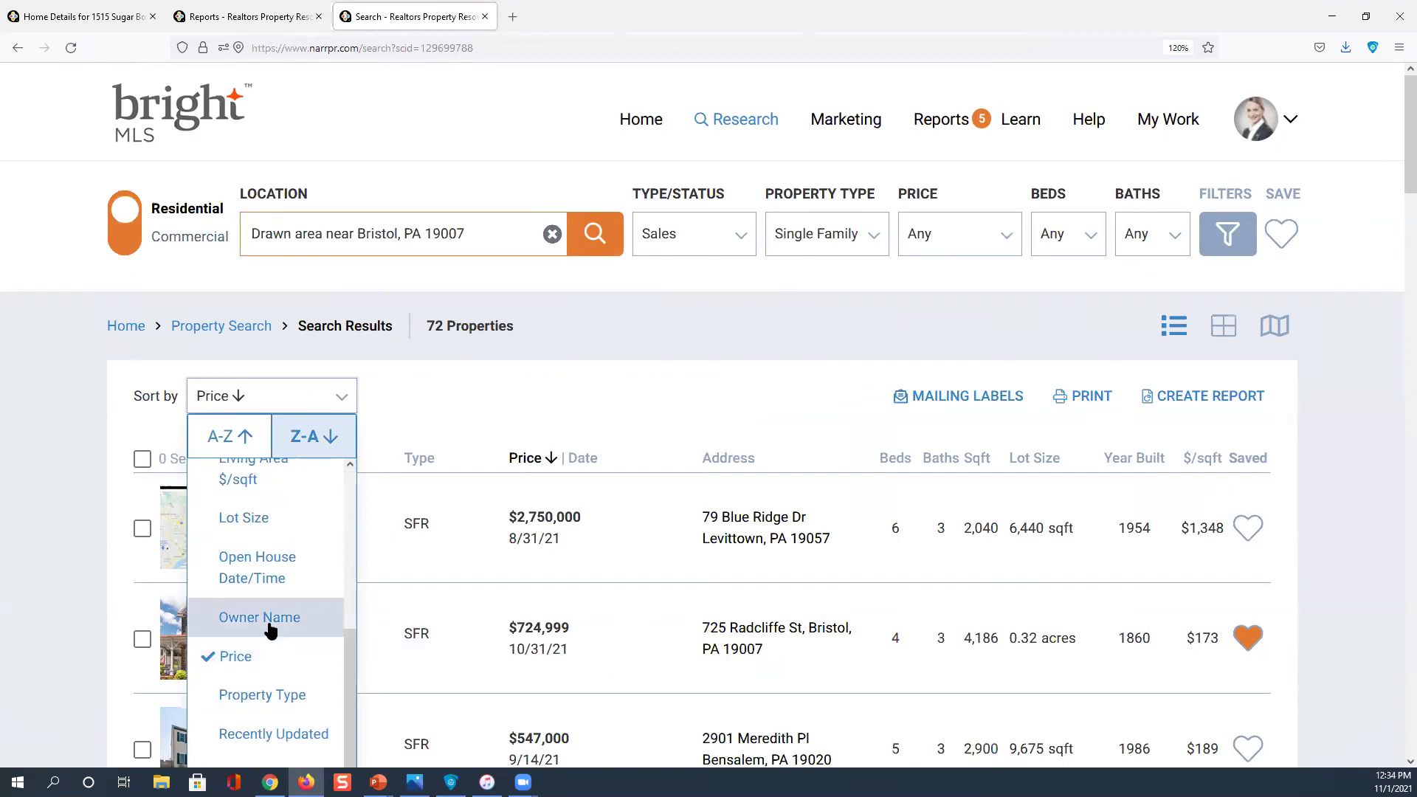
click(270, 628)
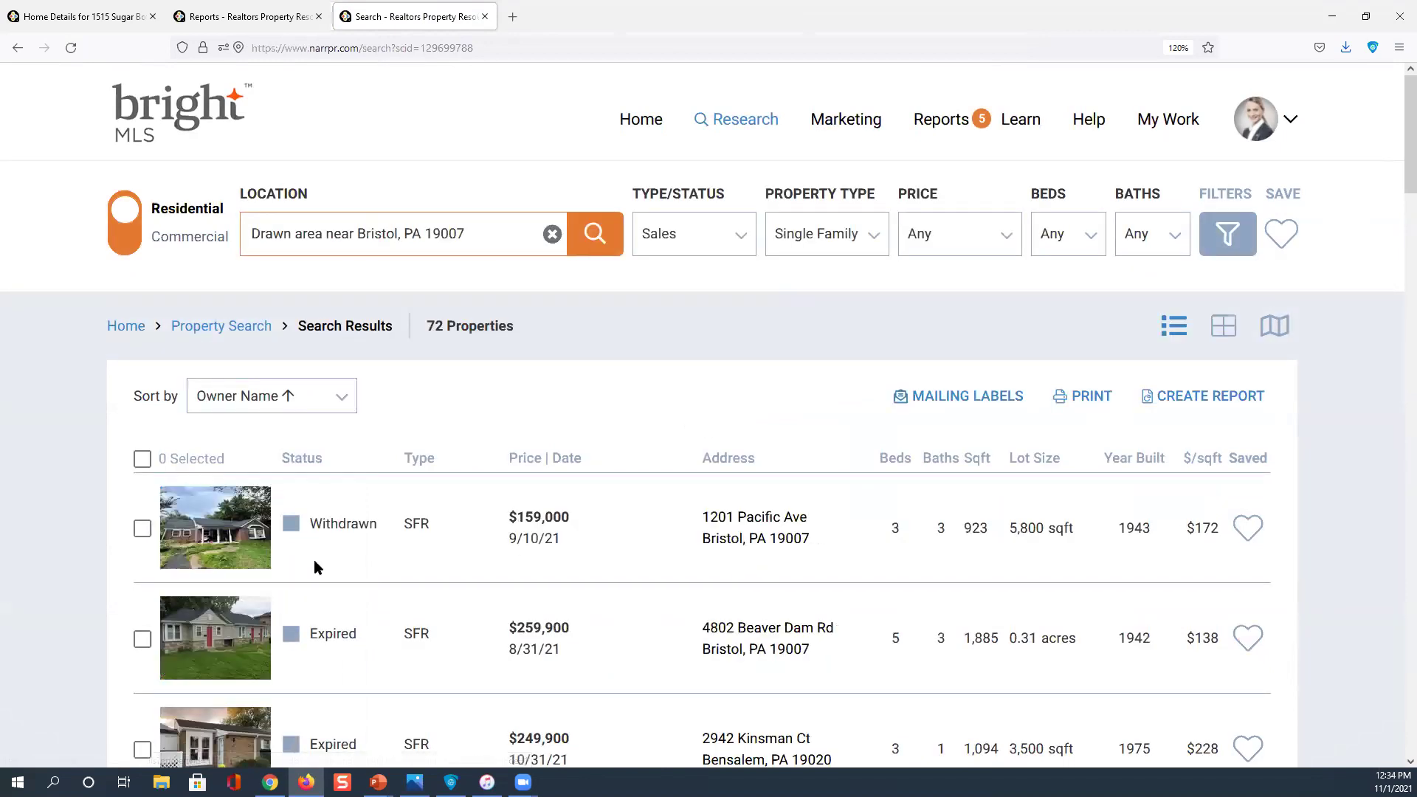
scroll(313, 561, down, 4)
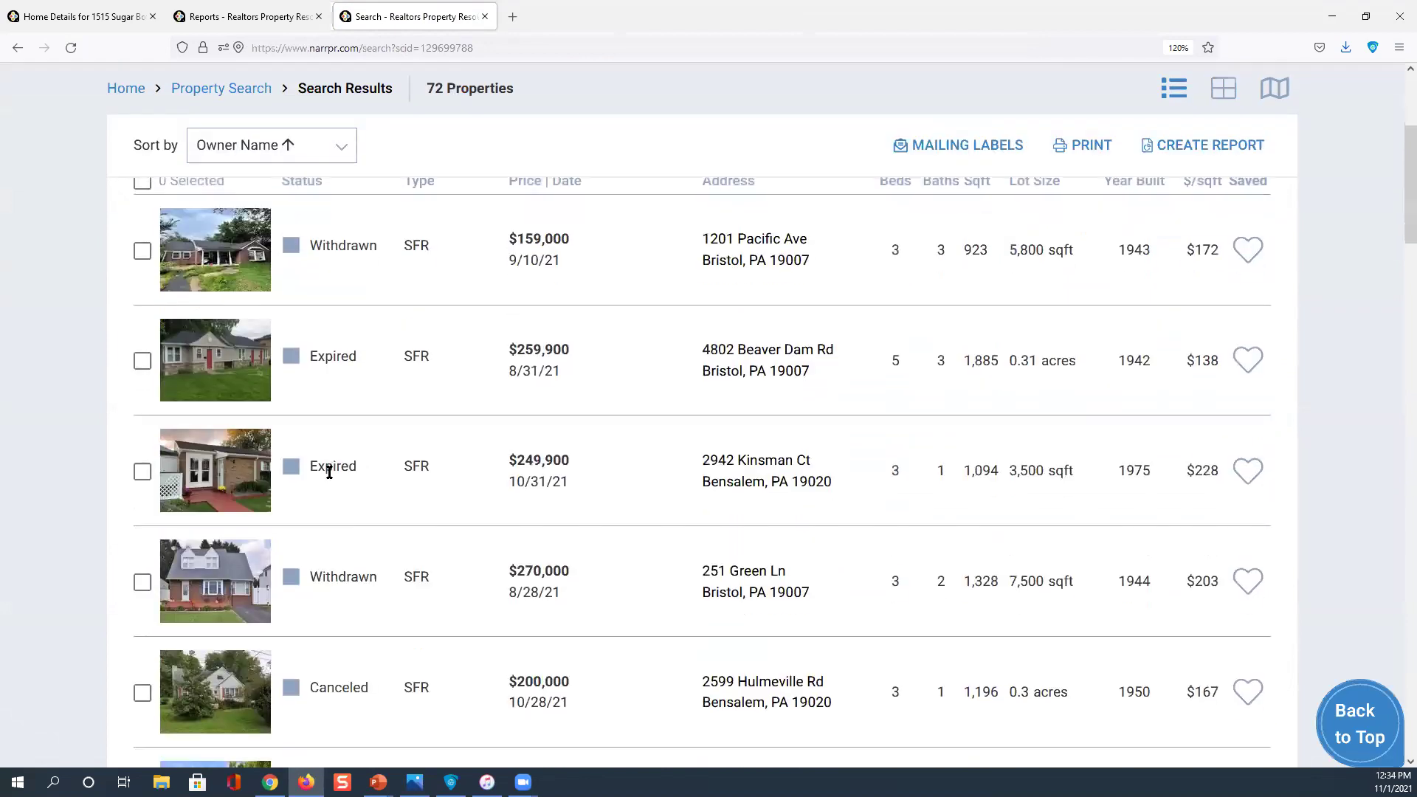
scroll(330, 473, up, 4)
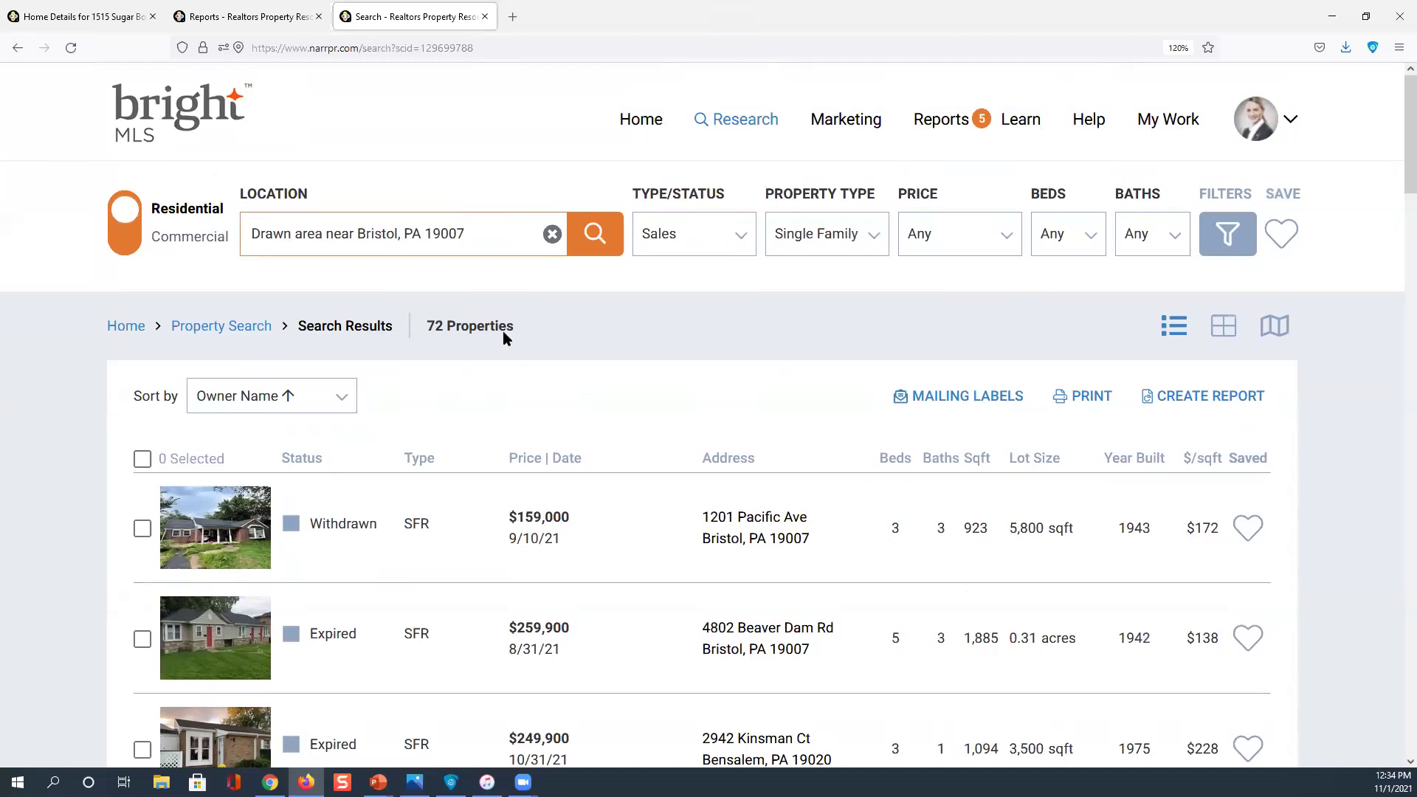
Show the sorted results as photo cards in a grid and browse through them
click(1223, 327)
scroll(1048, 424, down, 3)
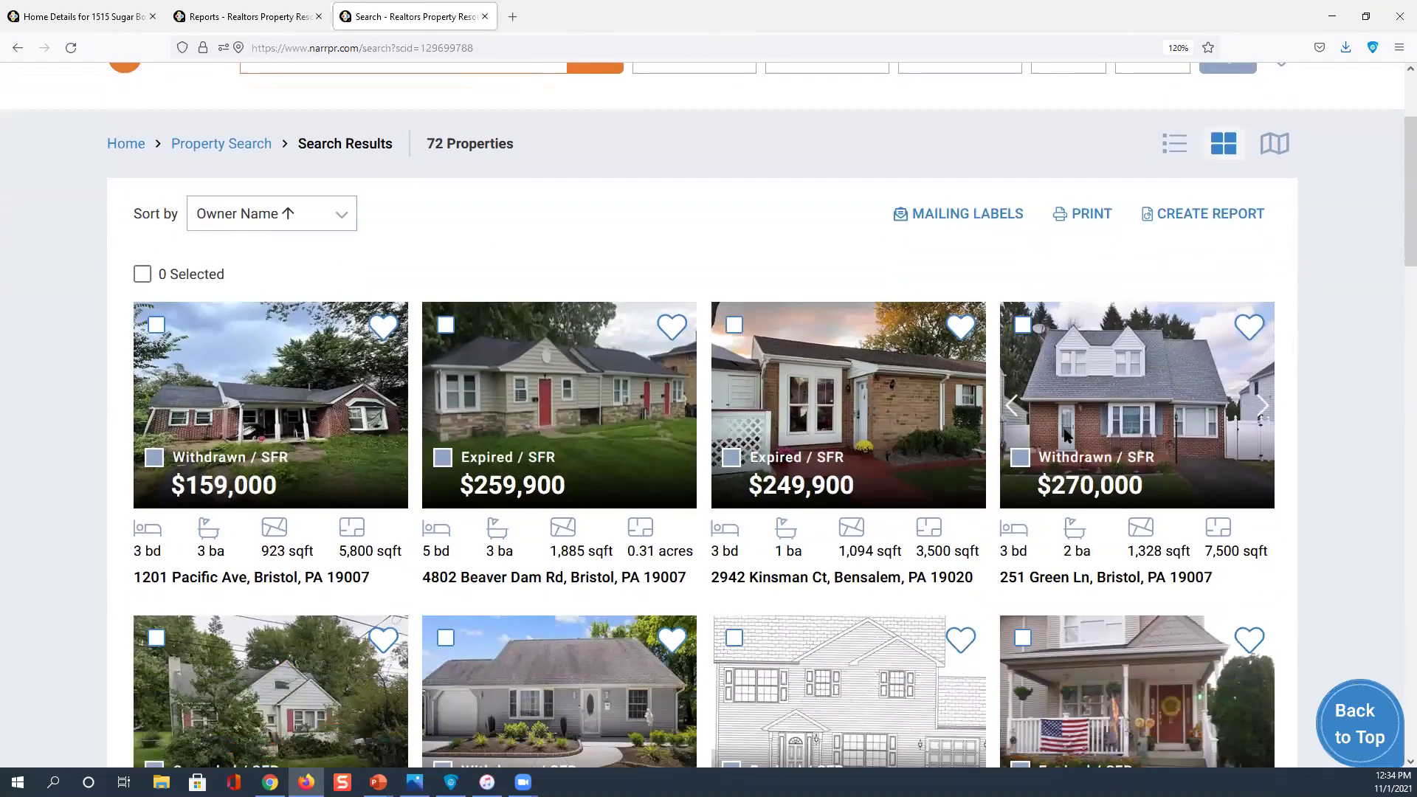
scroll(1007, 441, down, 1)
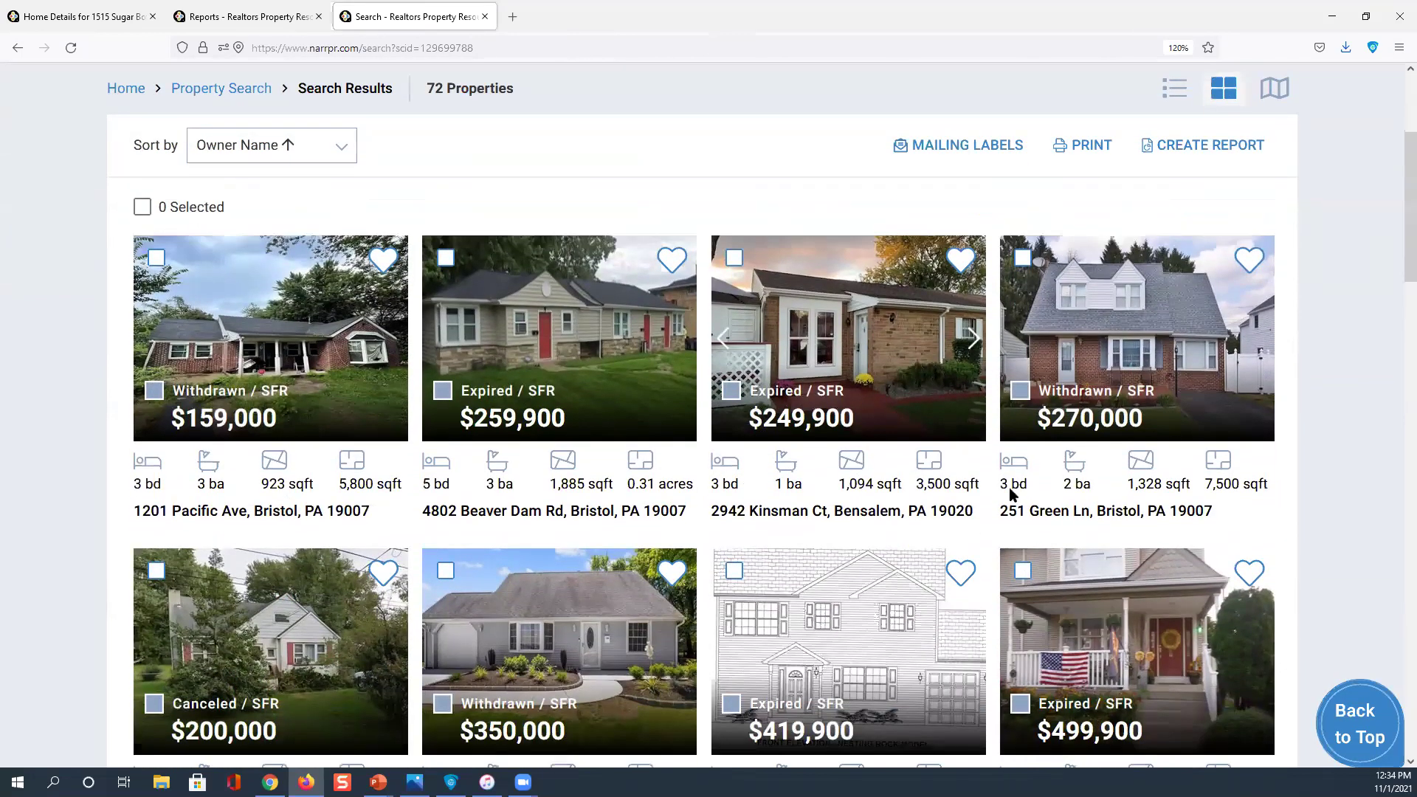
scroll(1084, 443, down, 1)
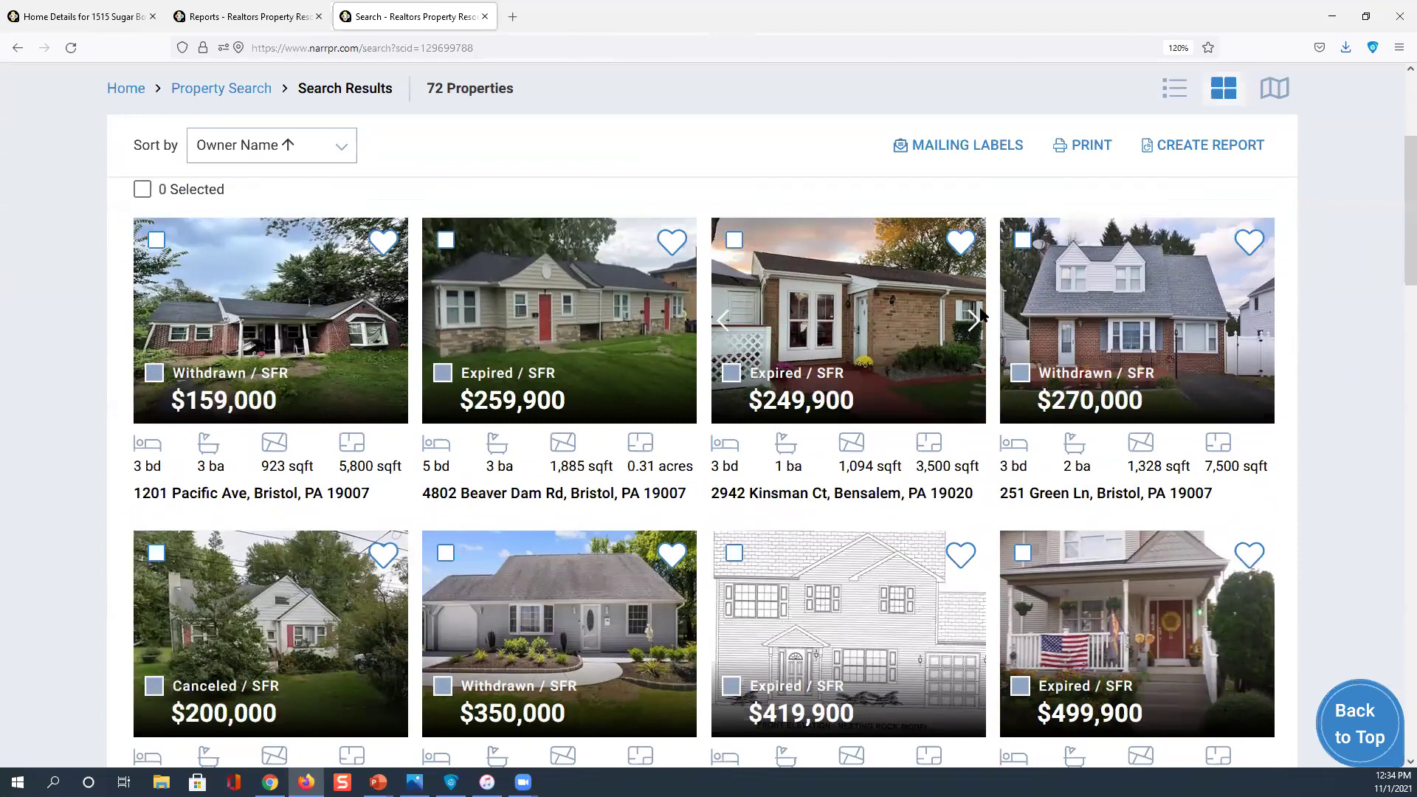
scroll(288, 317, down, 2)
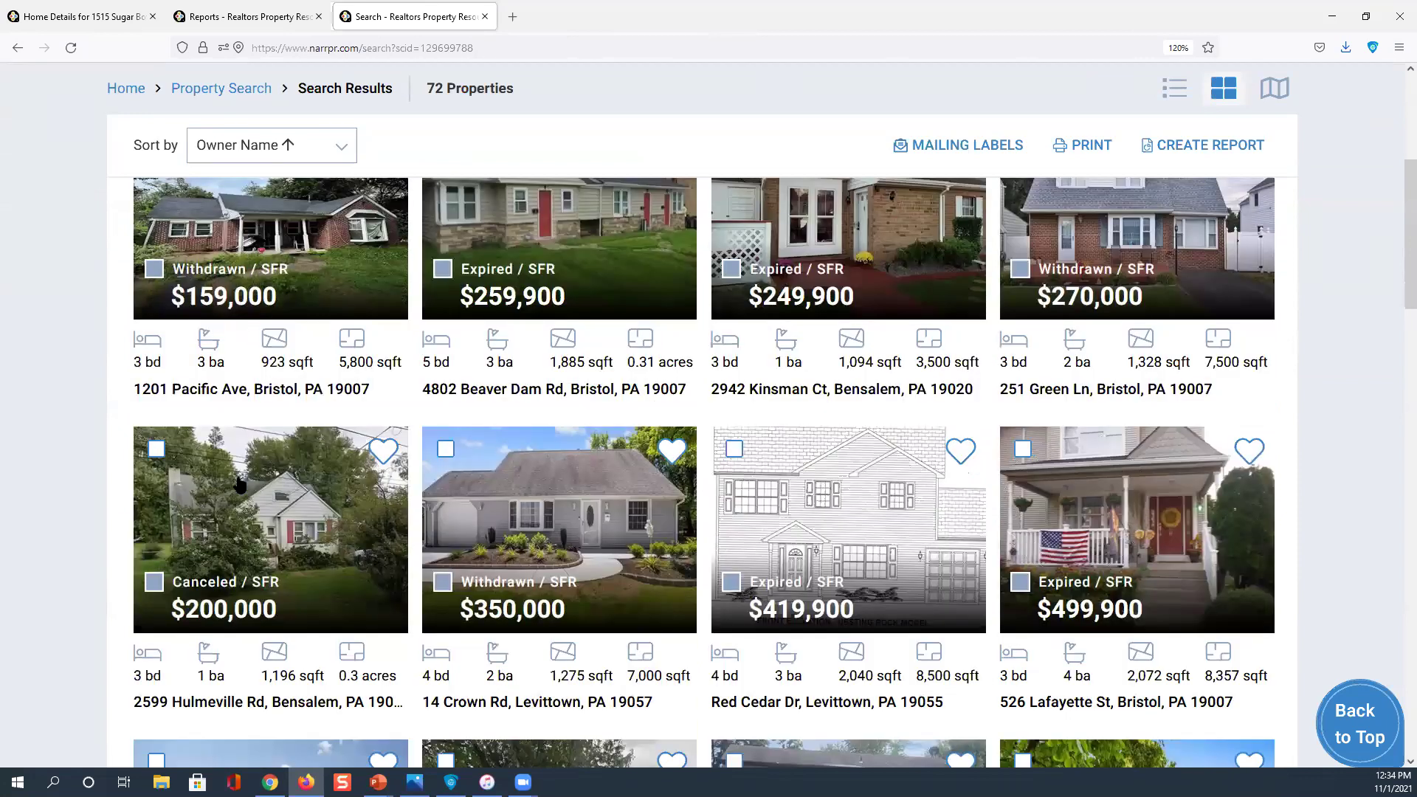
scroll(238, 493, down, 1)
scroll(239, 493, down, 2)
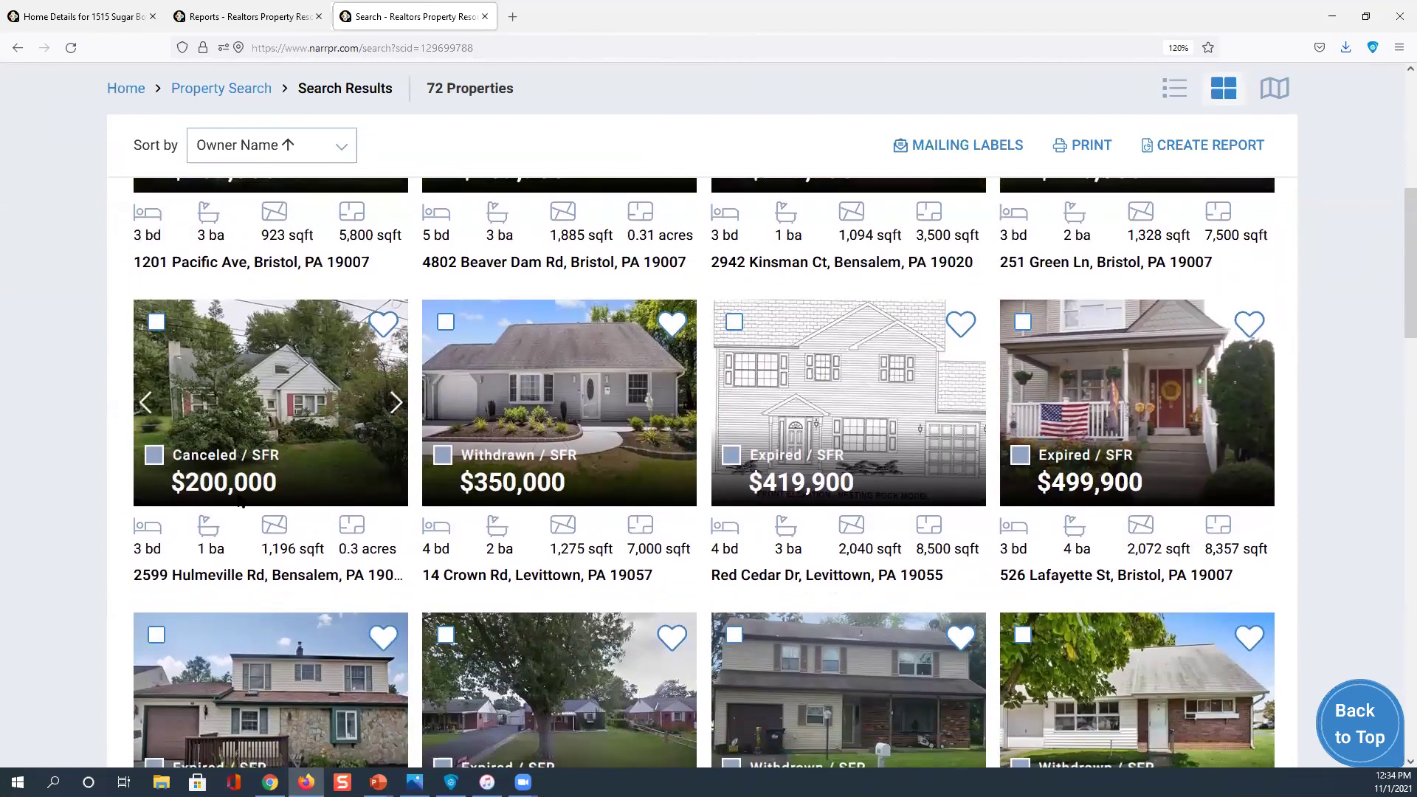
scroll(237, 499, down, 2)
scroll(238, 500, up, 3)
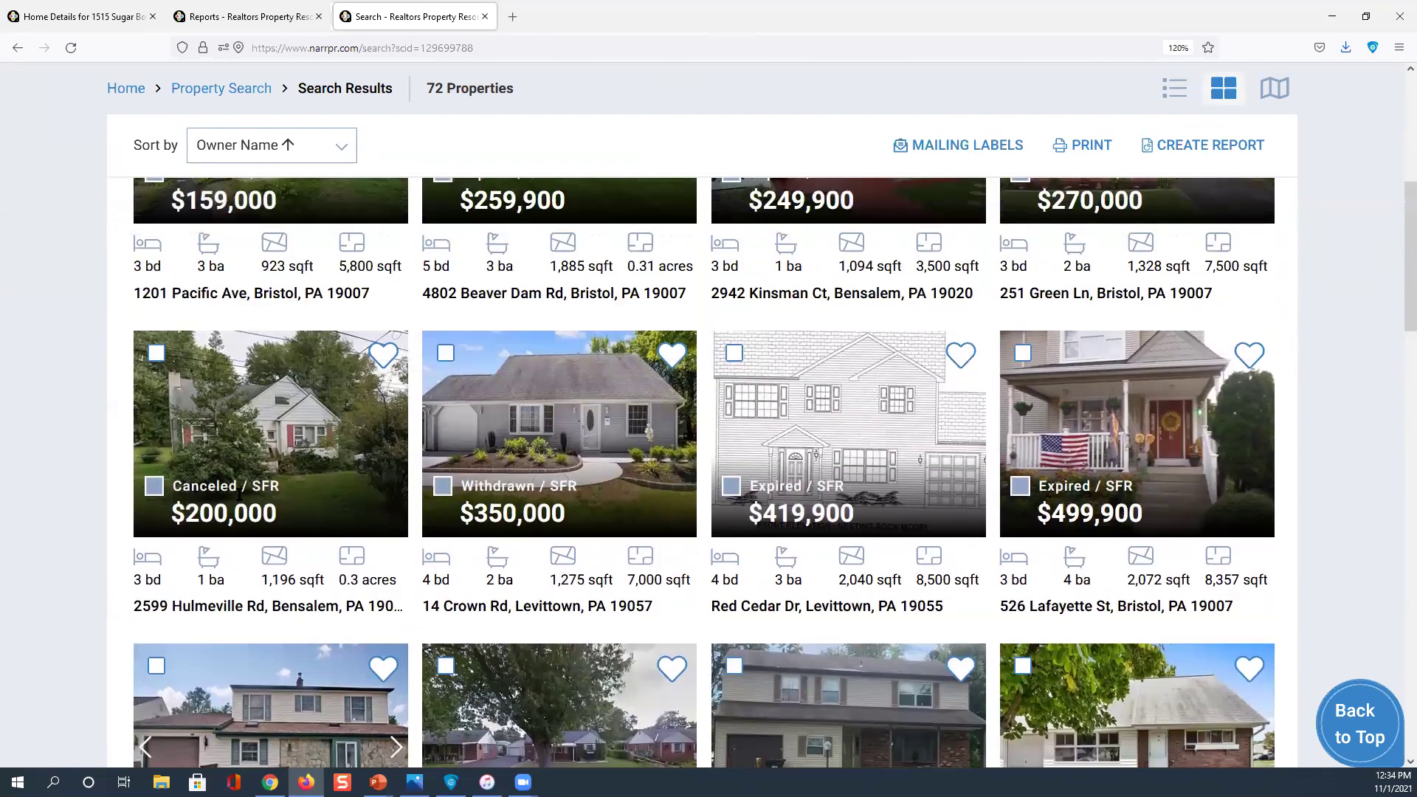
scroll(240, 493, up, 5)
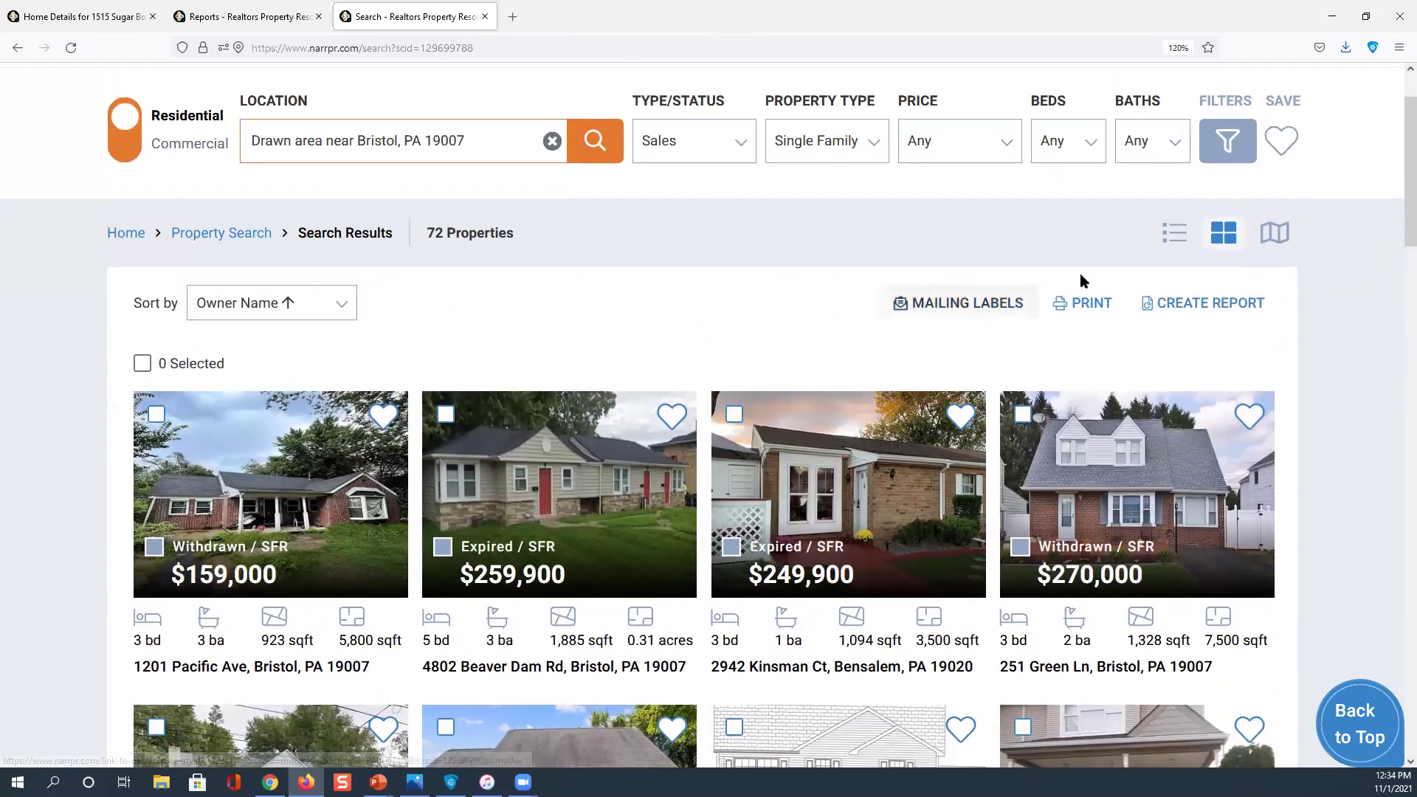
Show the 72 results on the map and open the mailing label export settings
click(1280, 234)
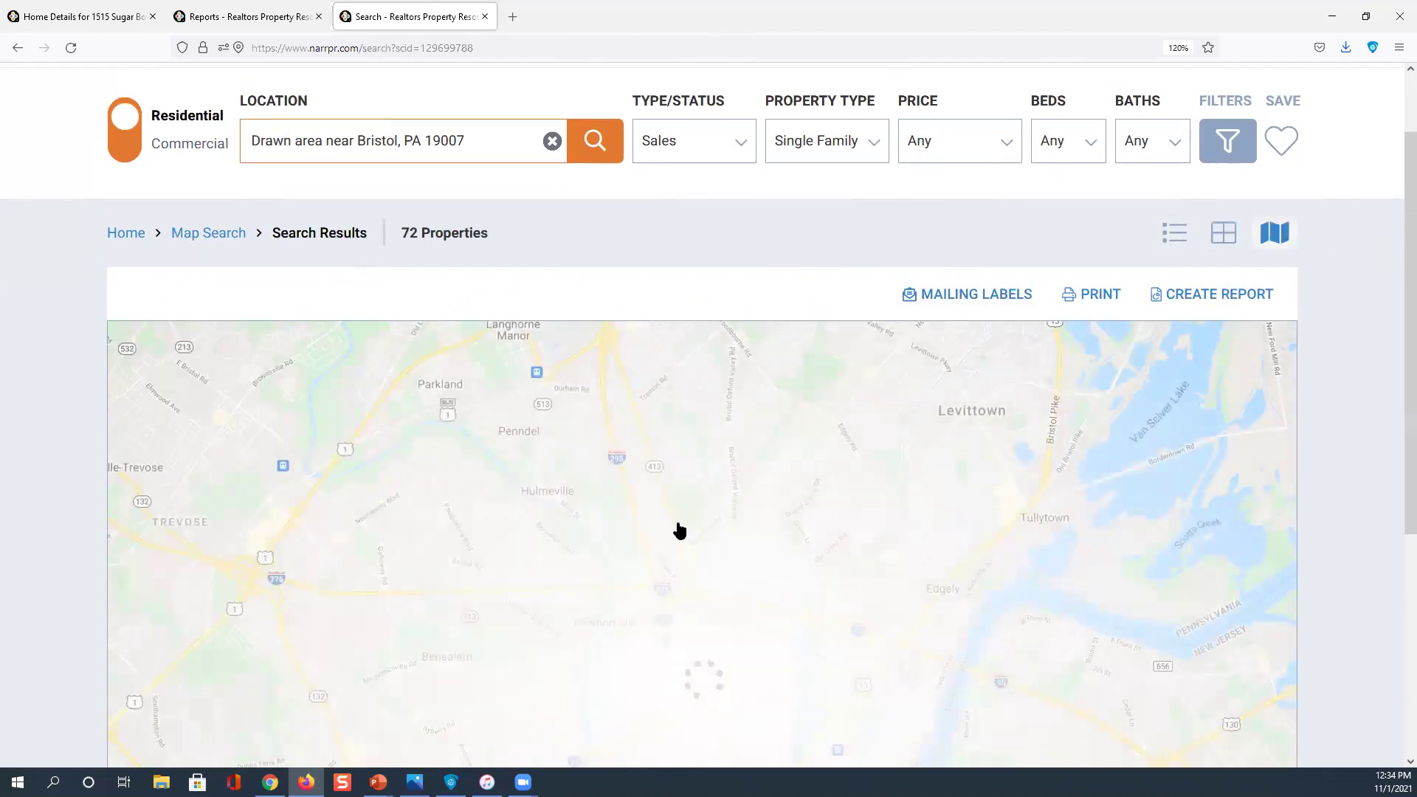
click(674, 527)
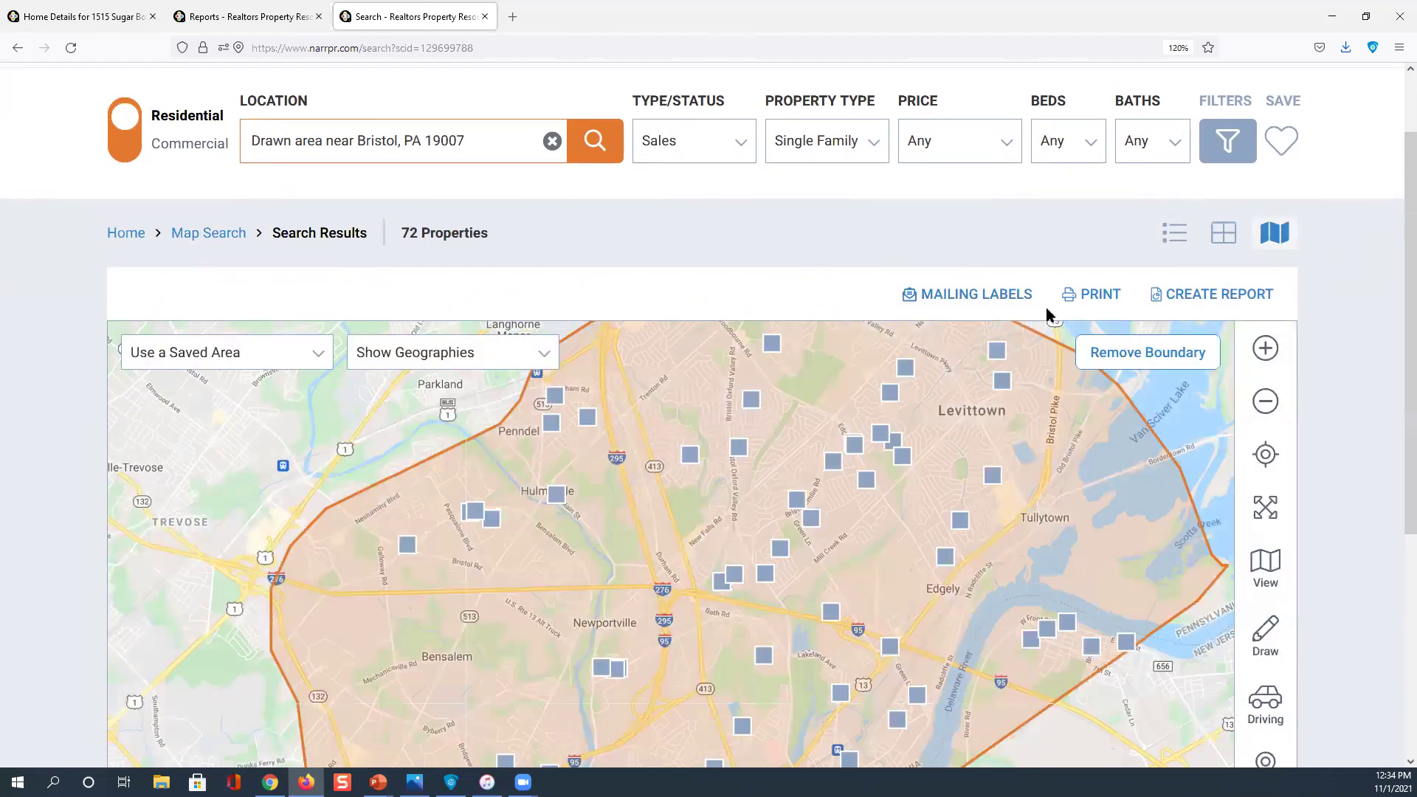
click(990, 295)
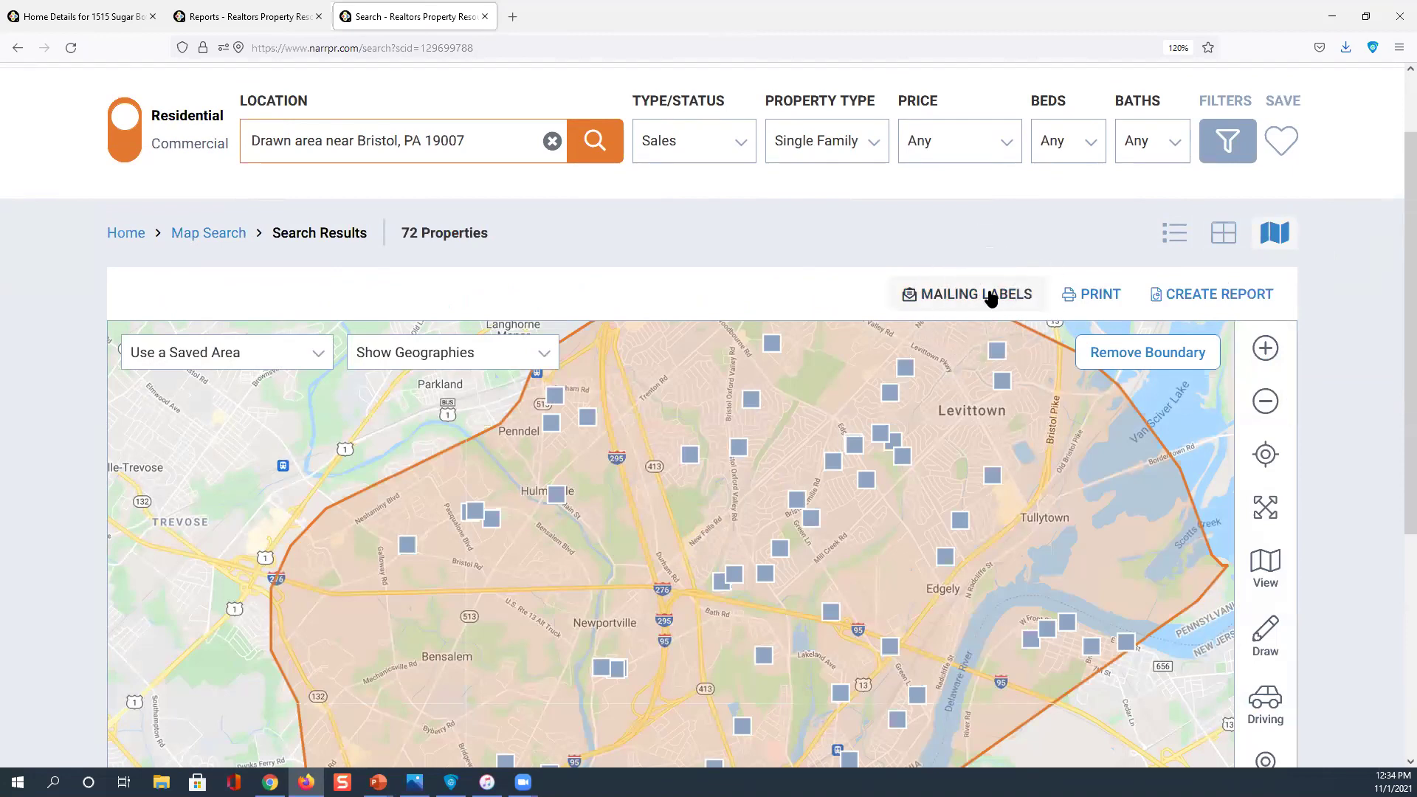
click(990, 295)
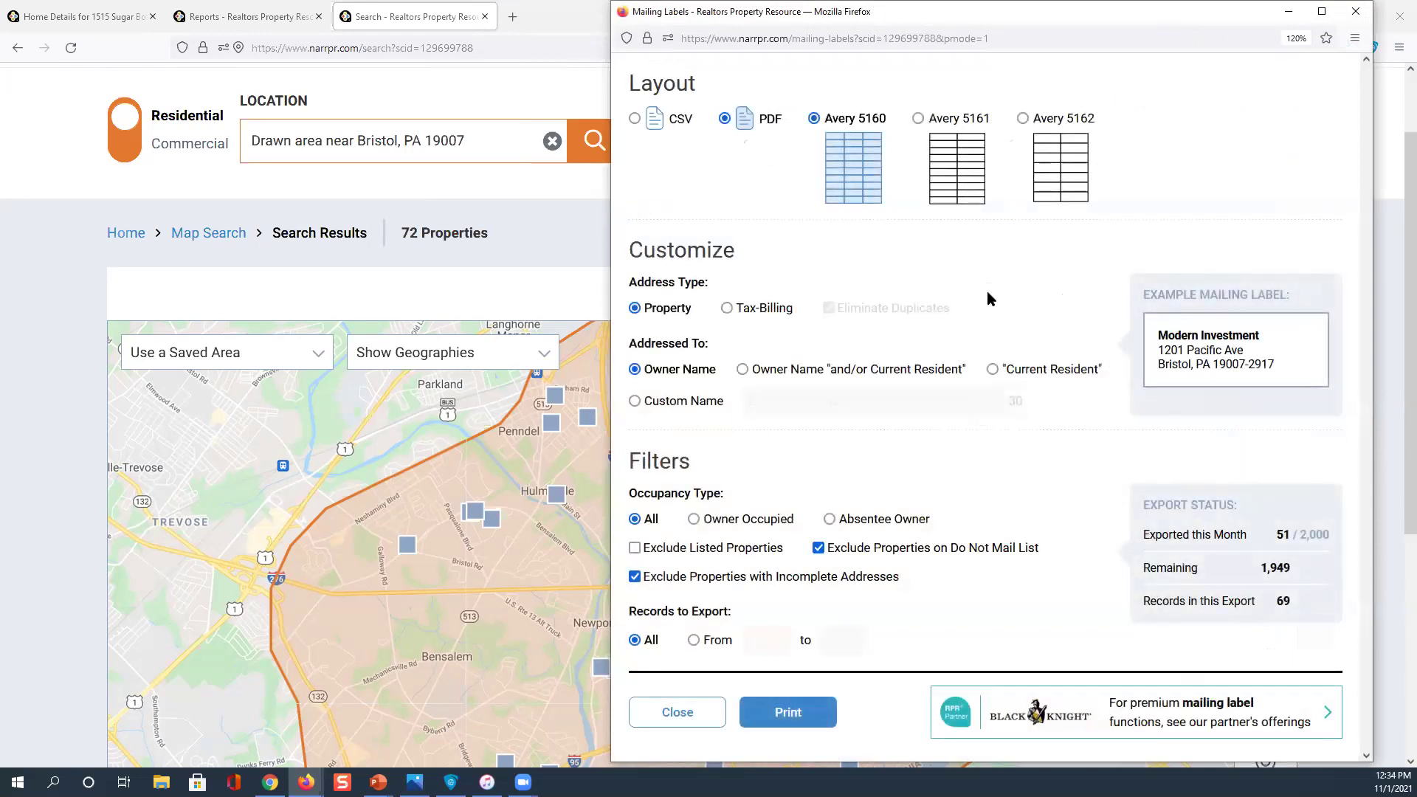
Set the mailing labels to CSV, trying Tax-Billing addresses before returning to Property addresses
click(634, 118)
click(633, 119)
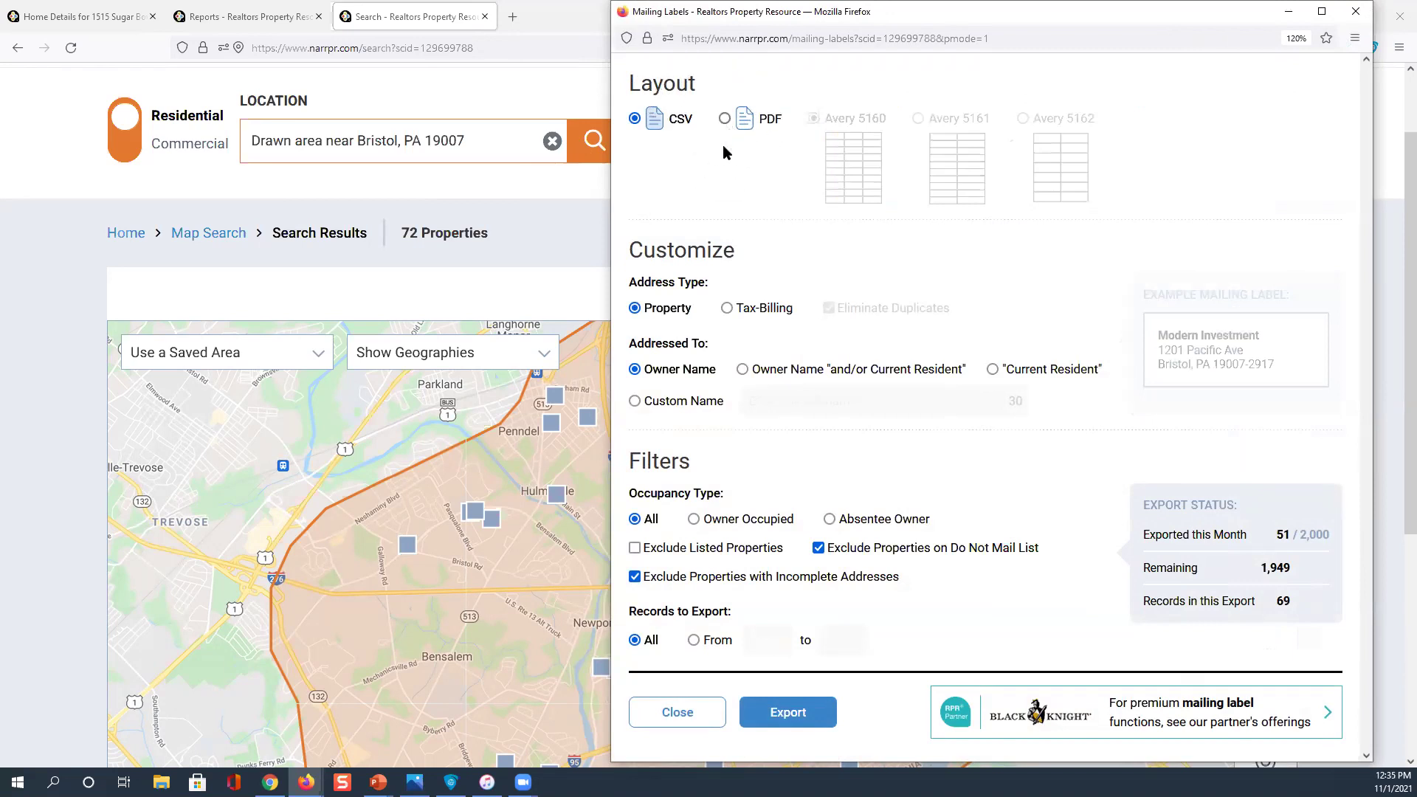
click(666, 318)
click(727, 310)
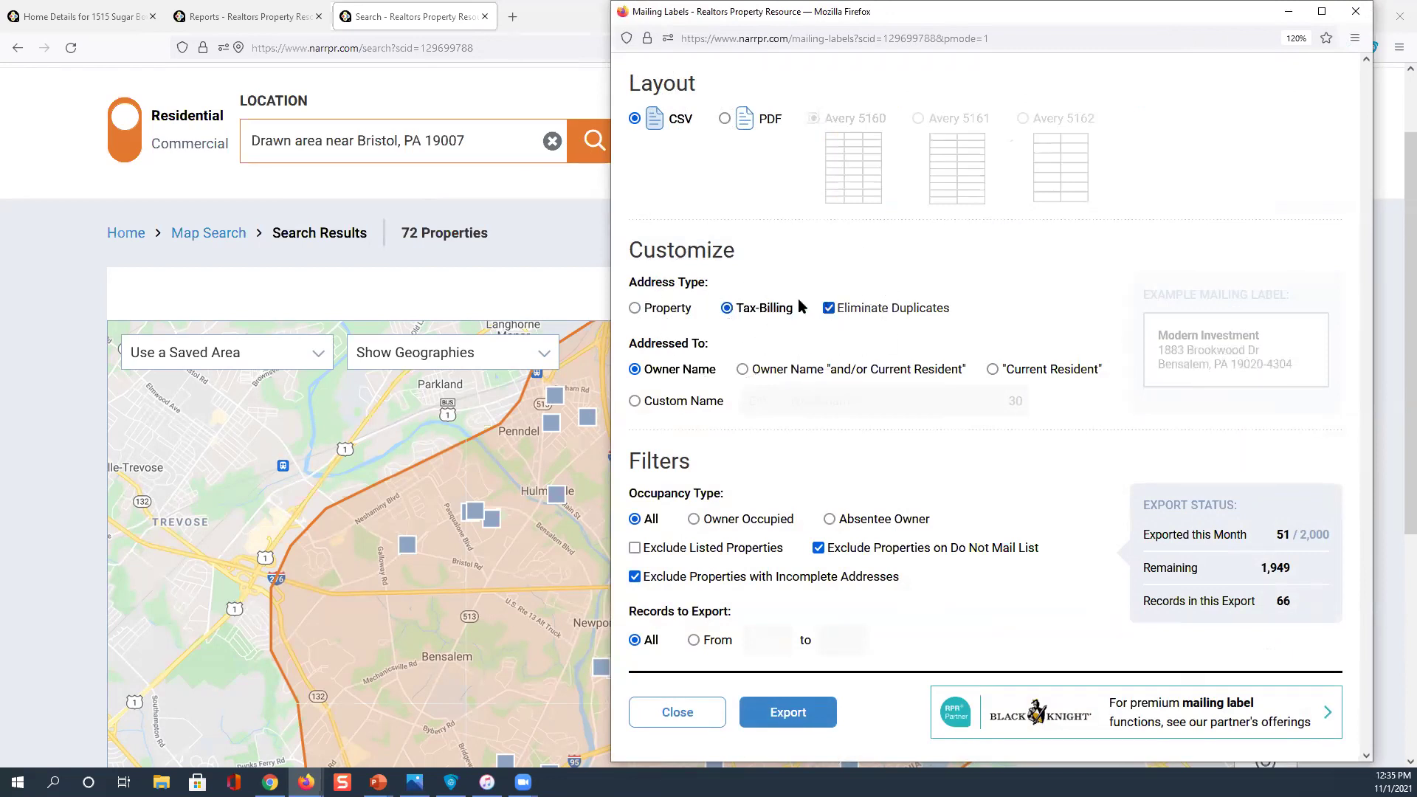
click(636, 309)
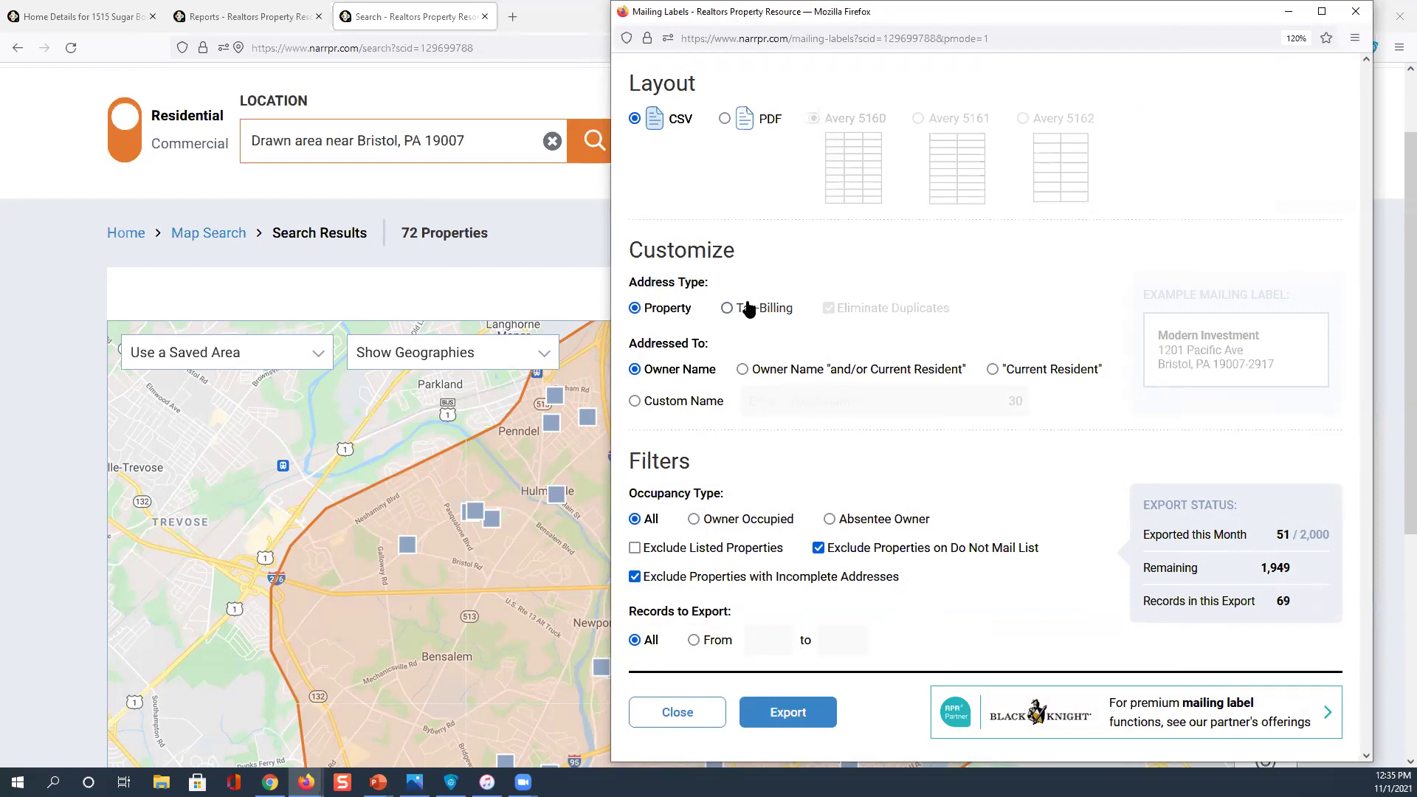
Tick Exclude Listed Properties and close the mailing label window
click(677, 377)
click(794, 373)
click(636, 548)
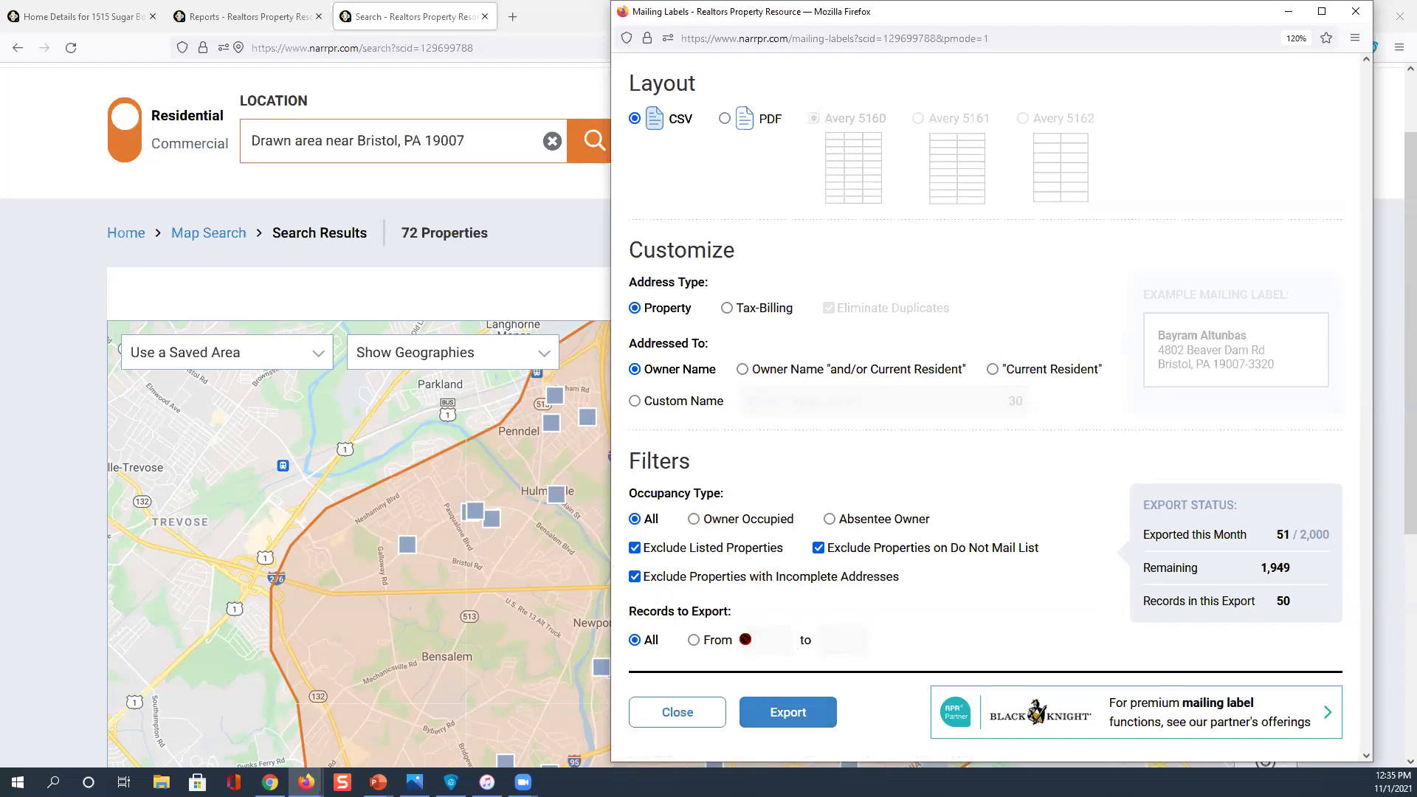
click(1354, 20)
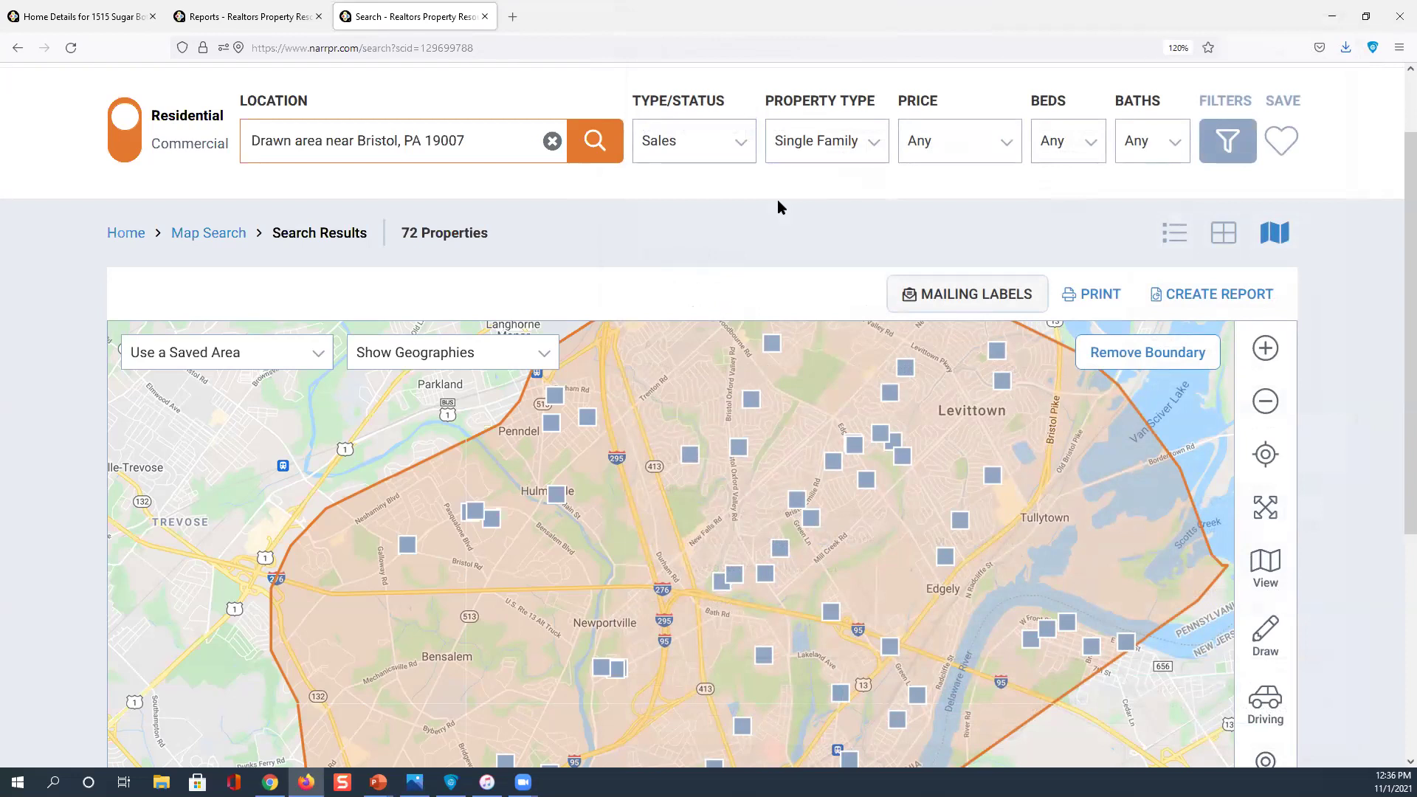
Clear the drawn-area location and reset all filters to defaults, leaving 0 results
click(540, 140)
click(552, 141)
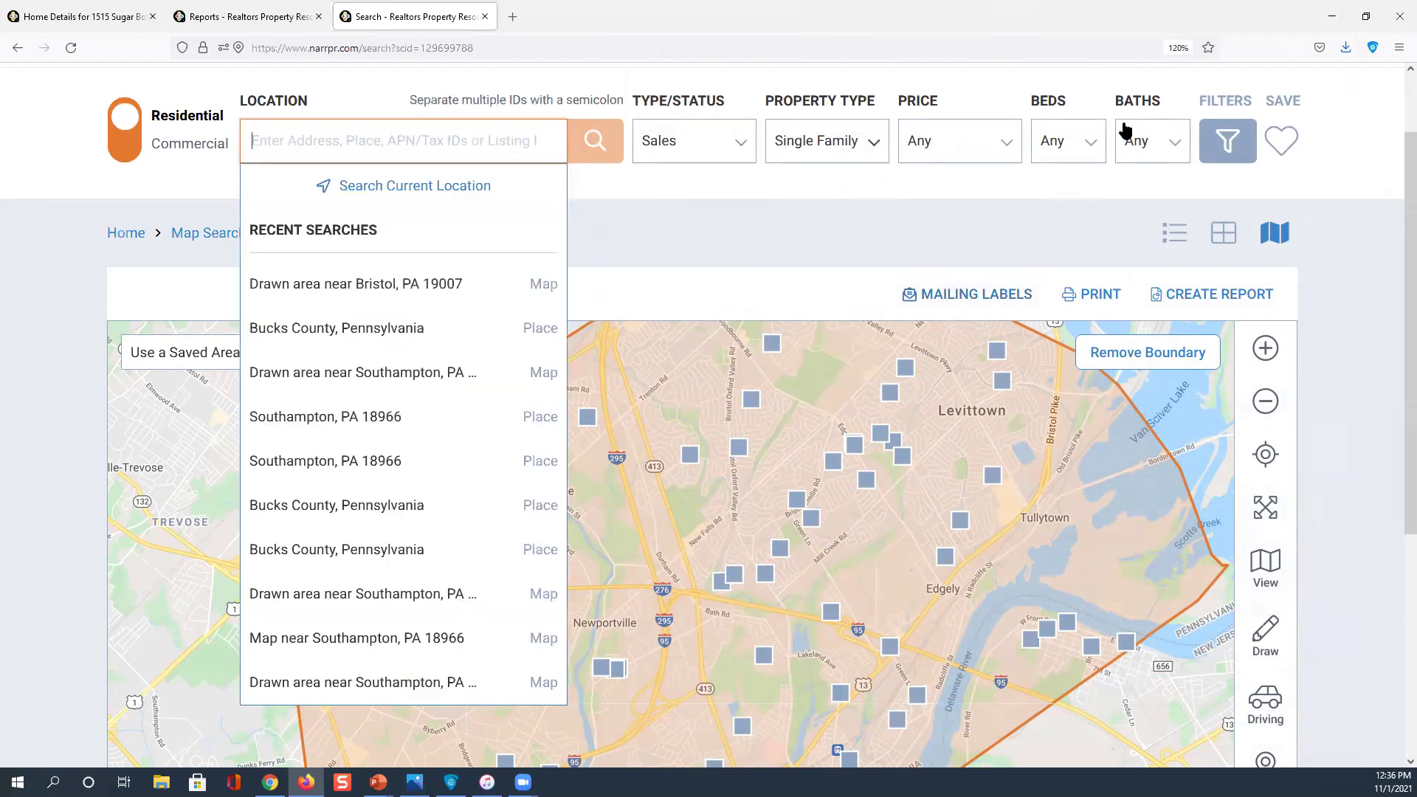
click(1204, 153)
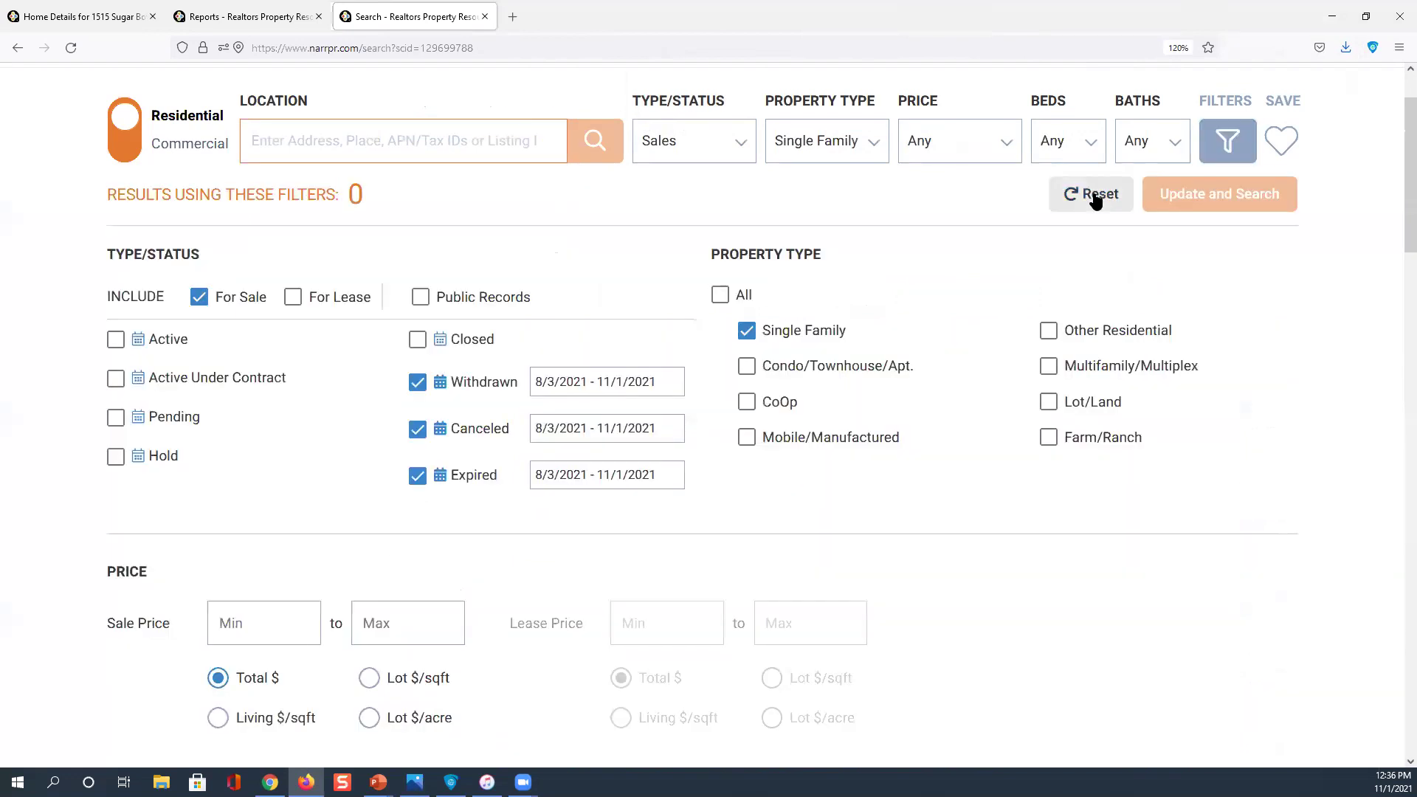
click(1094, 196)
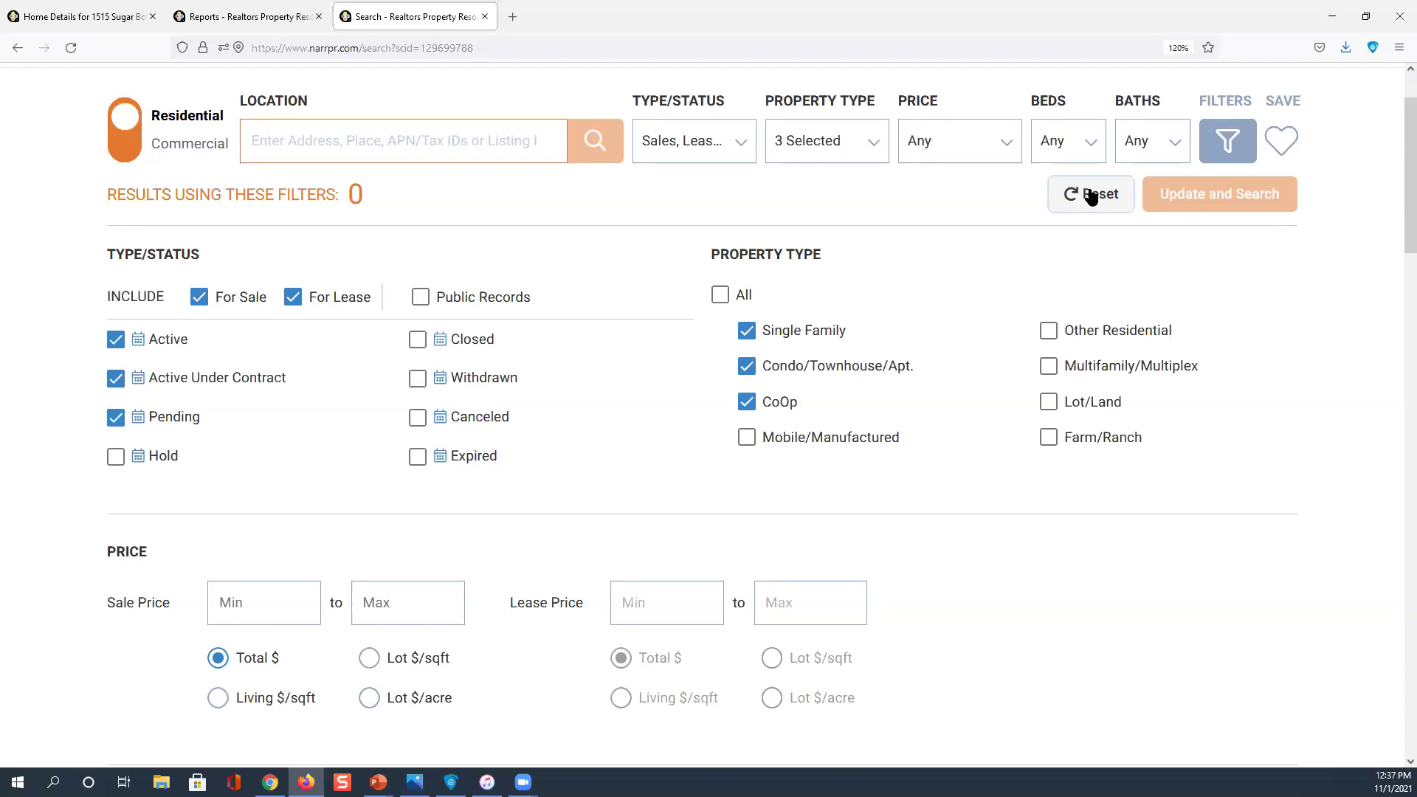
Switch the search type to Public Records and set the location to Bucks County, Pennsylvania
click(741, 143)
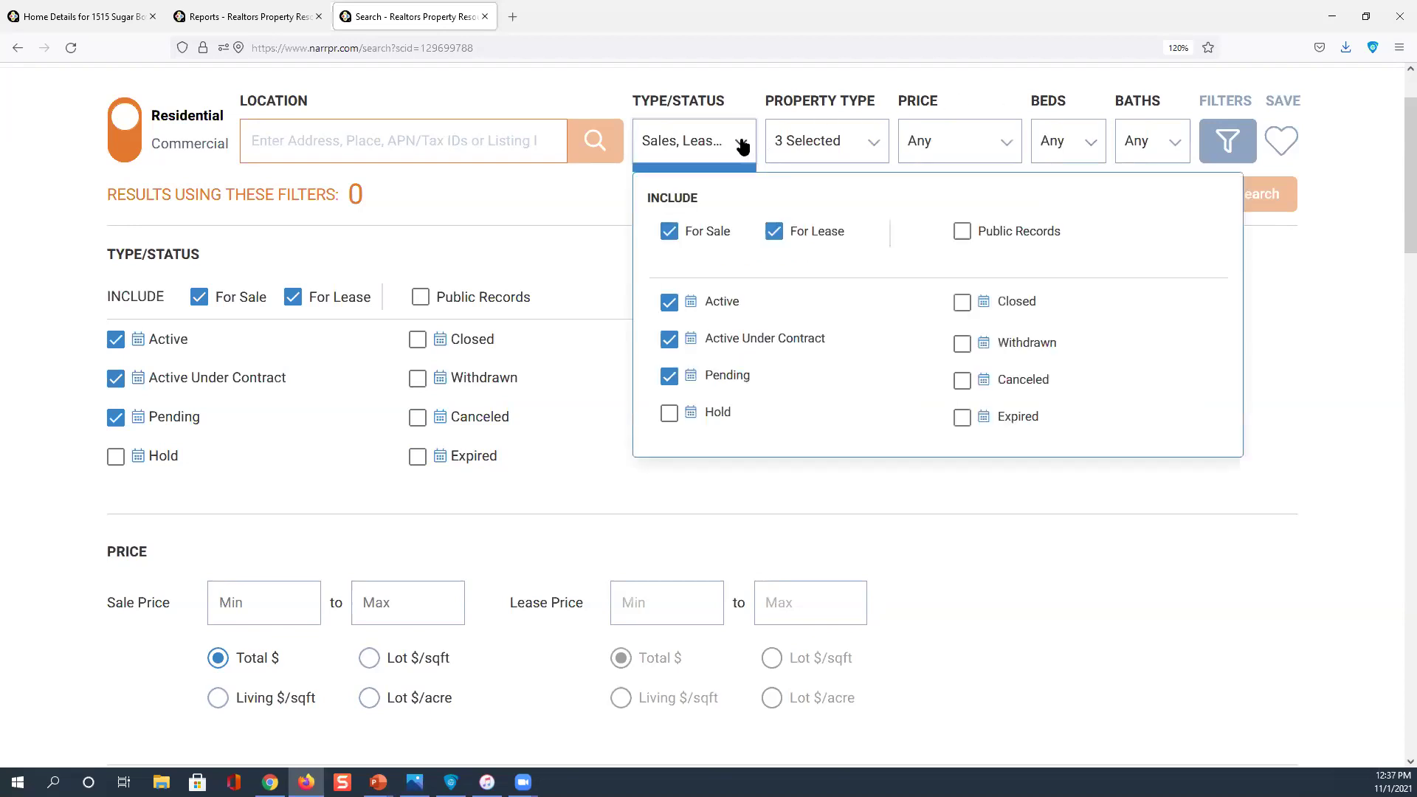
click(961, 231)
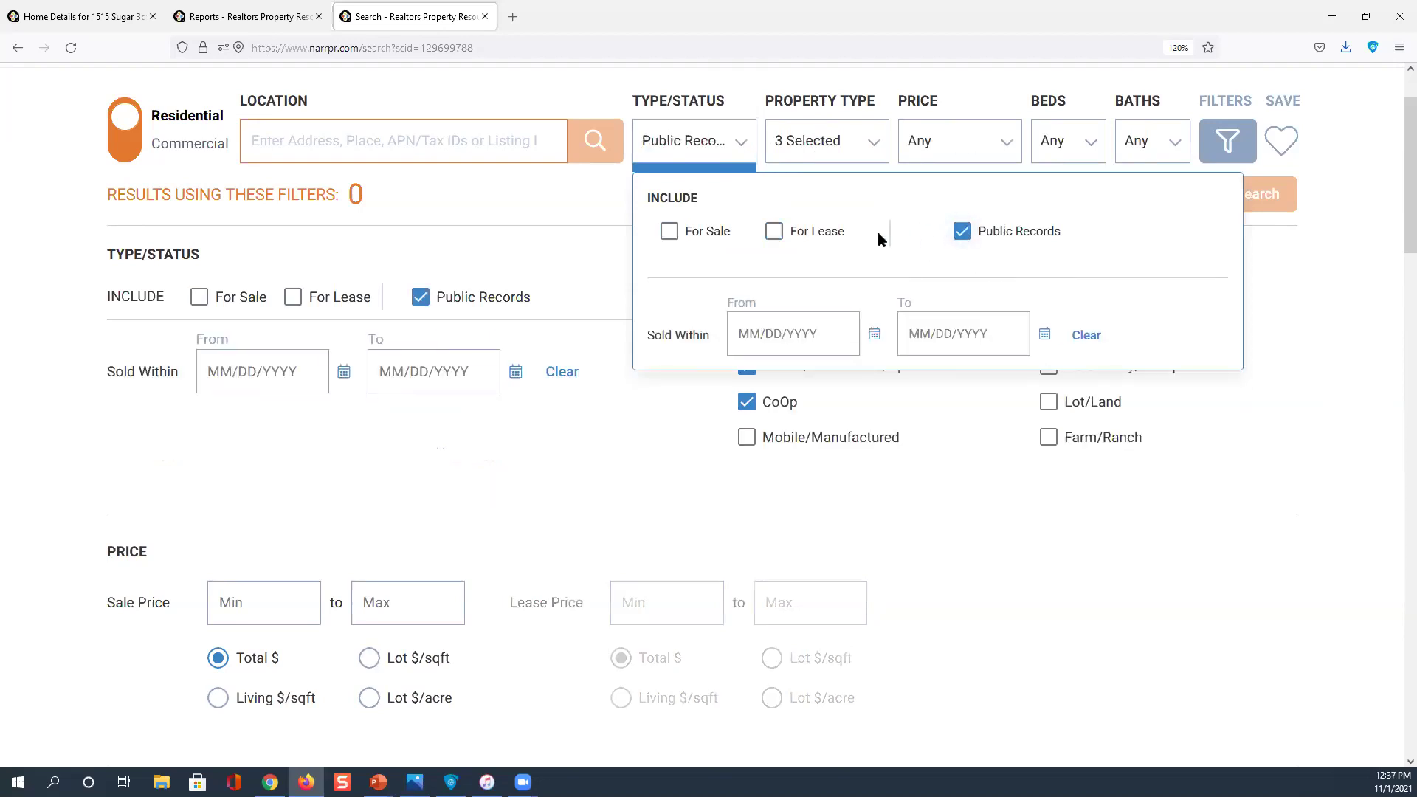
click(373, 146)
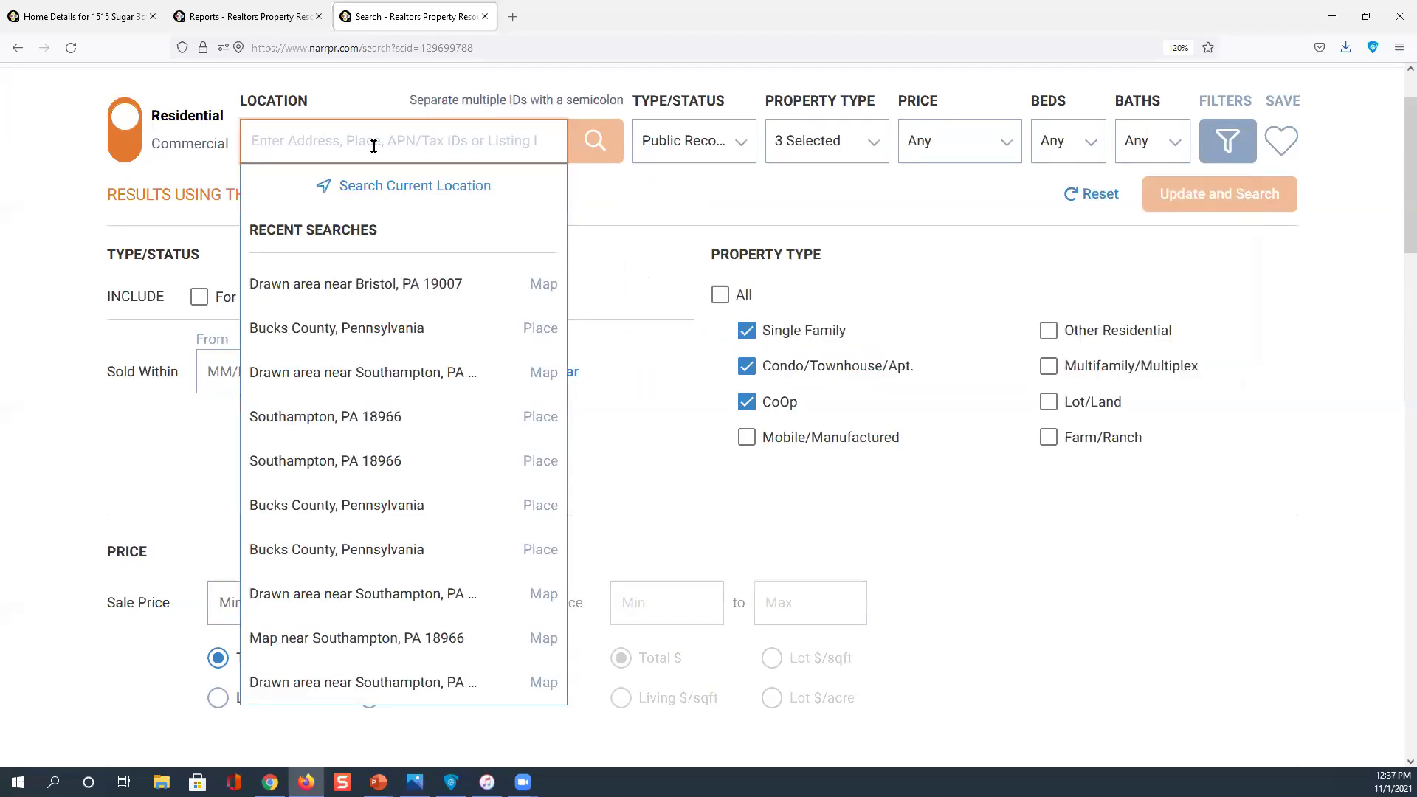
click(360, 336)
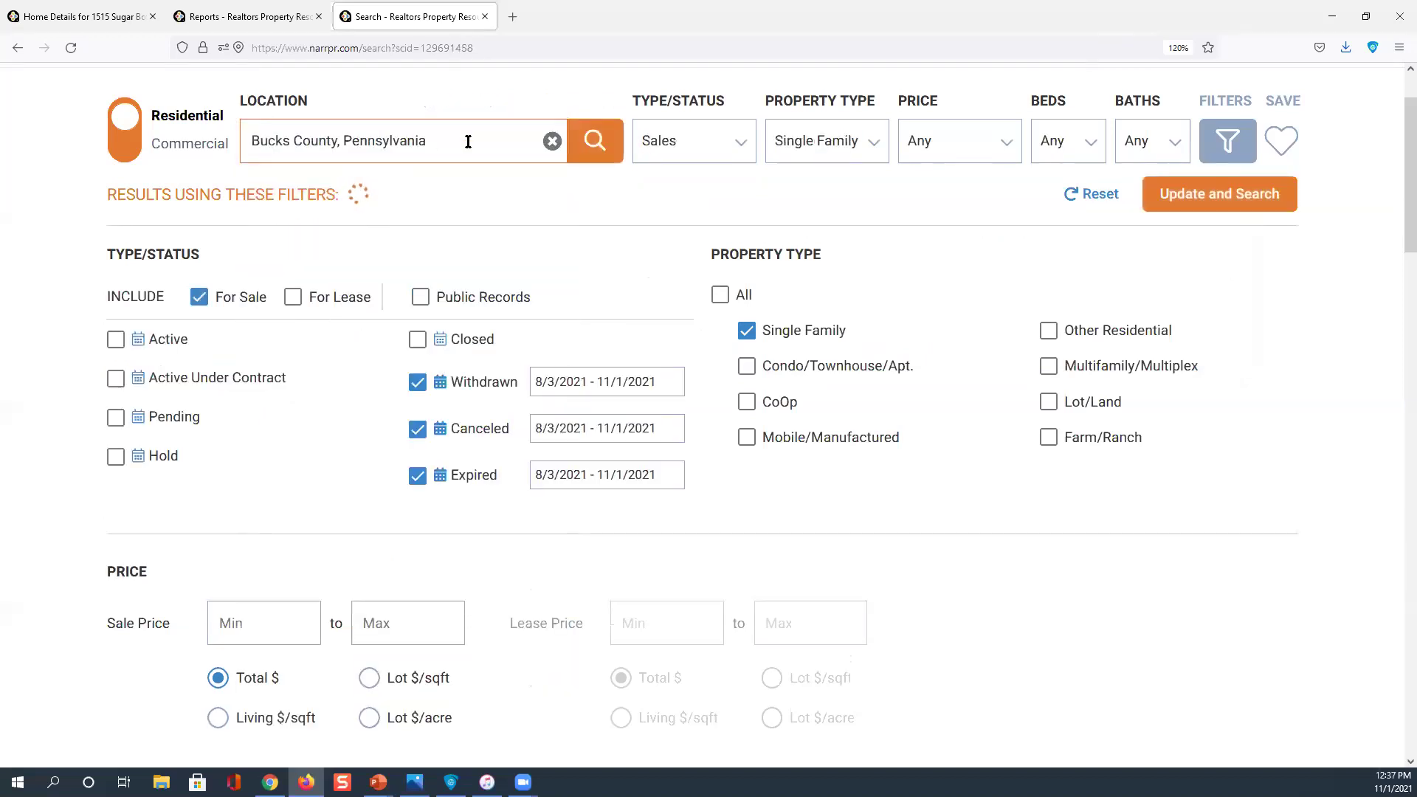
click(741, 147)
click(961, 231)
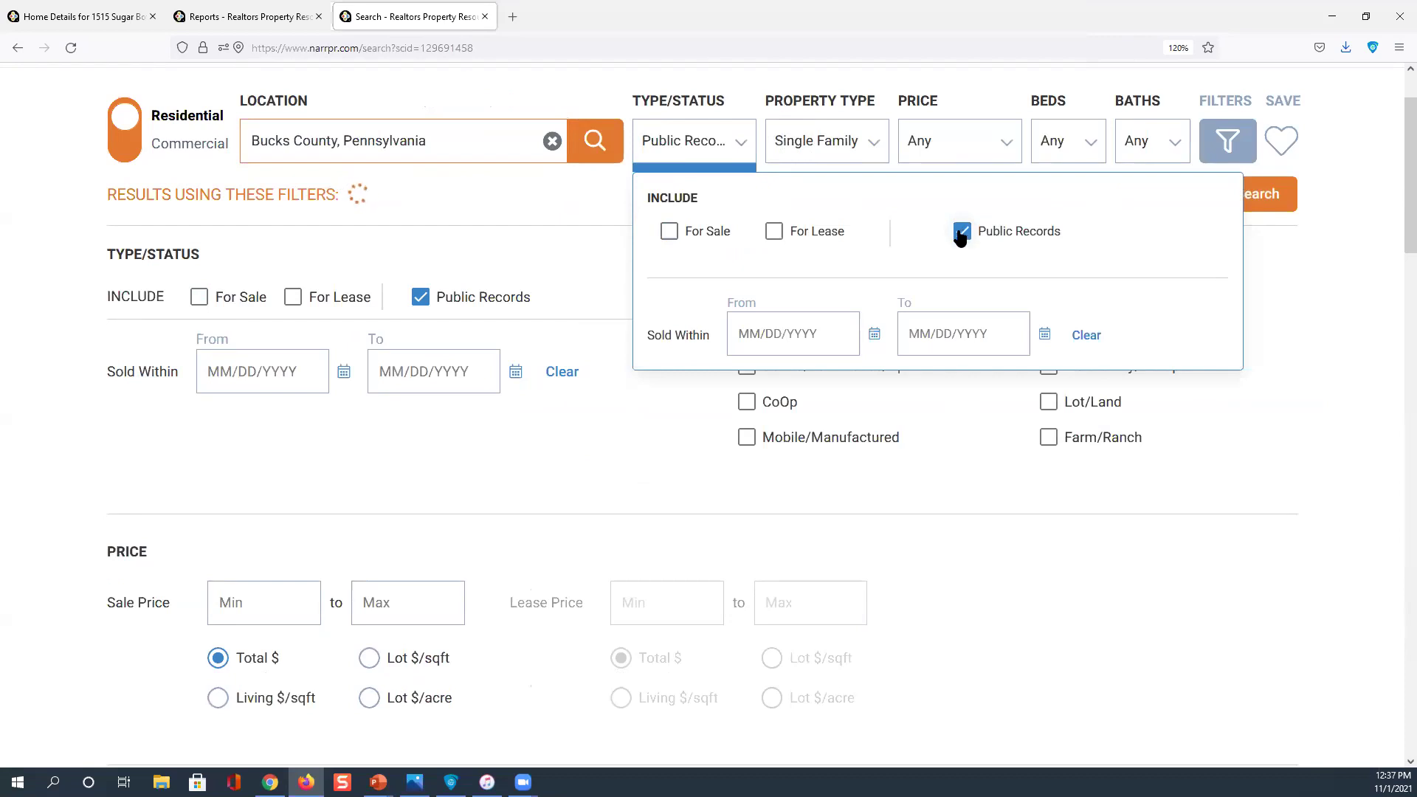
Require 4+ bedrooms and 3+ bathrooms and view the filtered results on the map
click(1088, 144)
click(1093, 196)
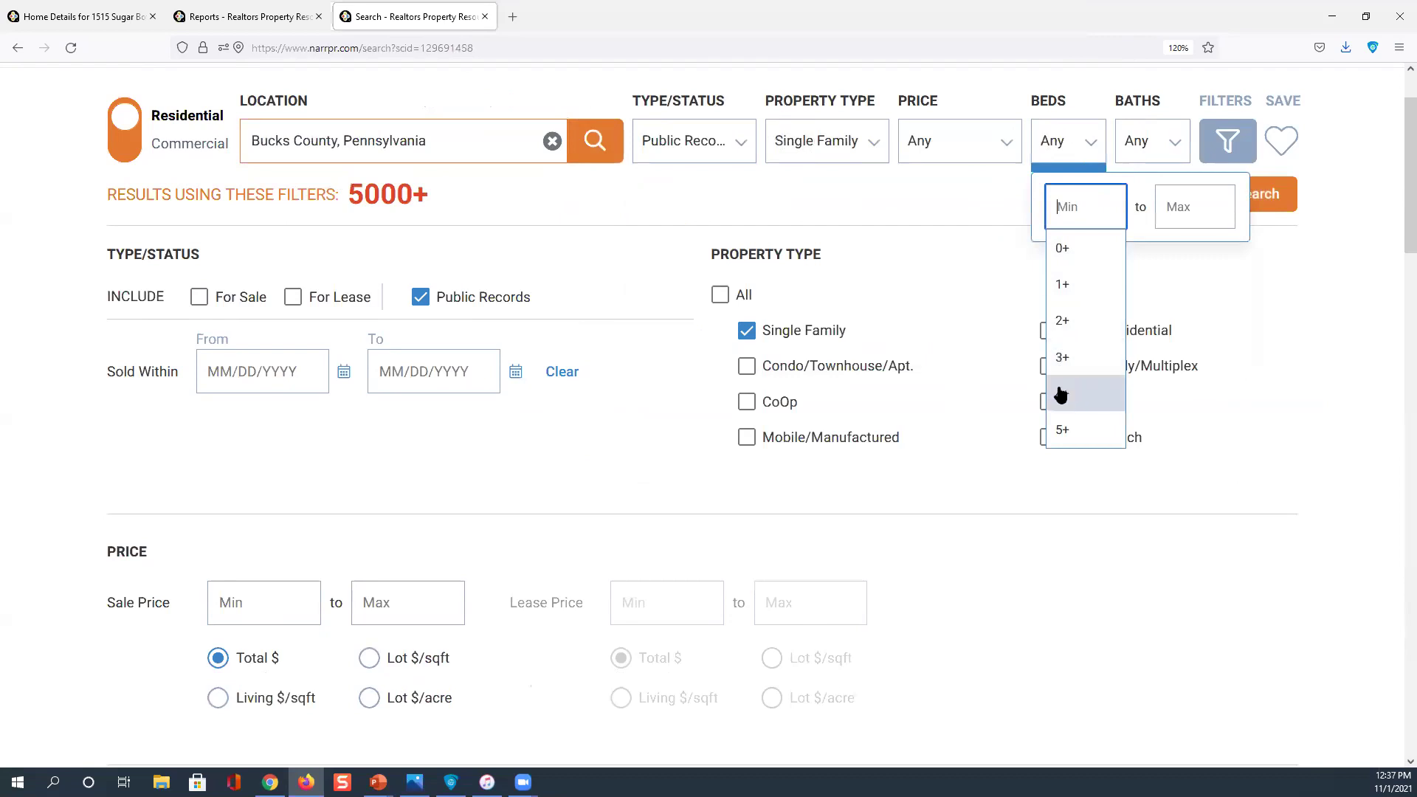
click(1064, 393)
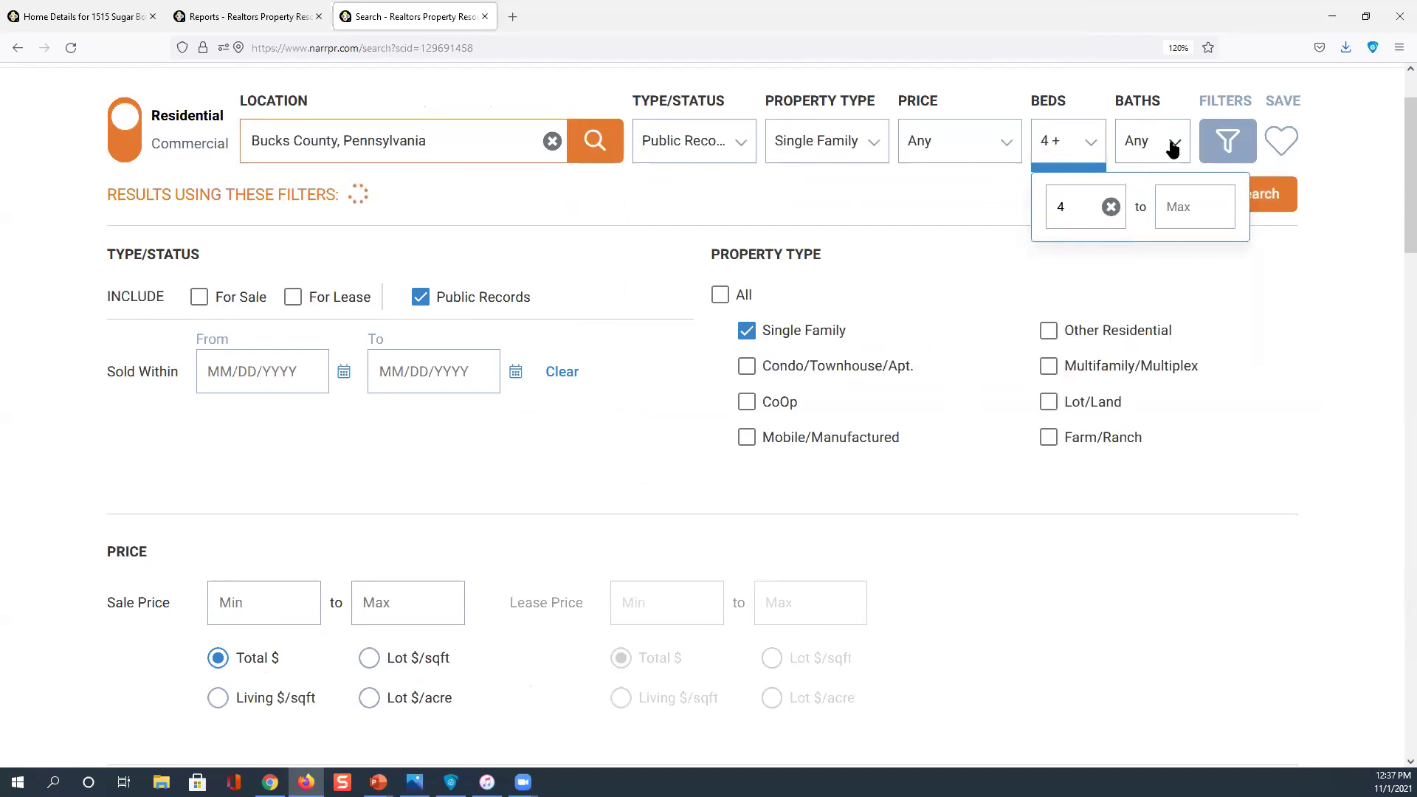
click(1143, 142)
click(1032, 206)
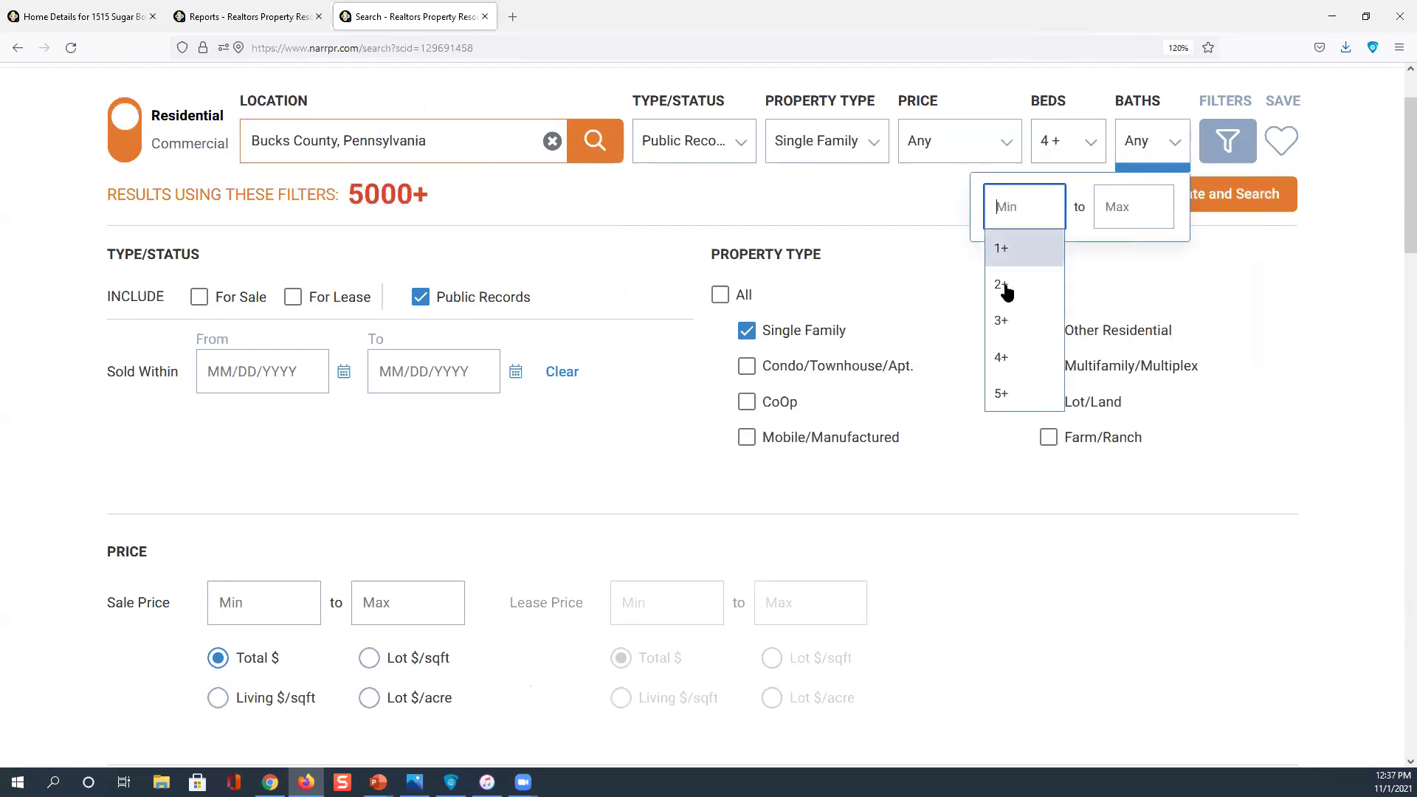
click(1001, 319)
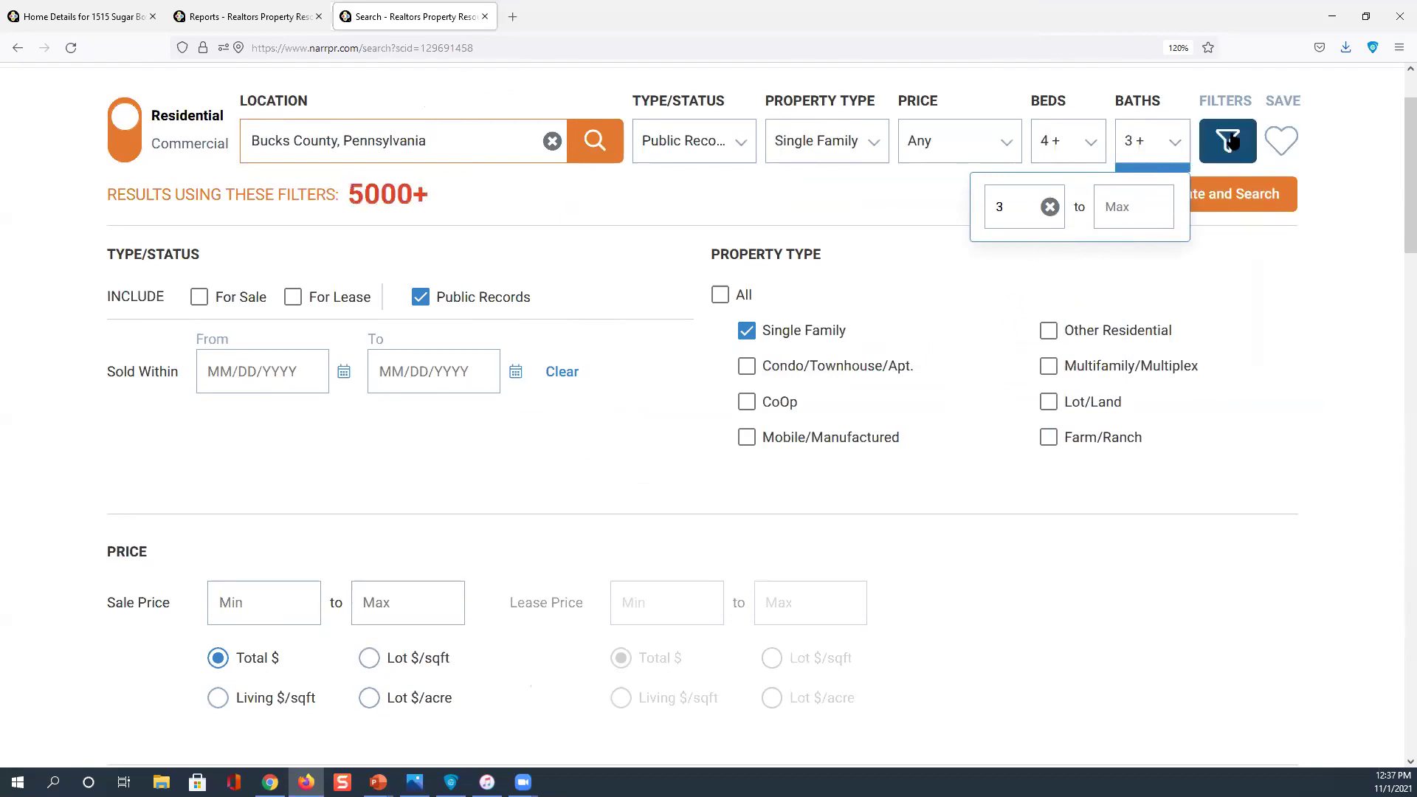
click(882, 147)
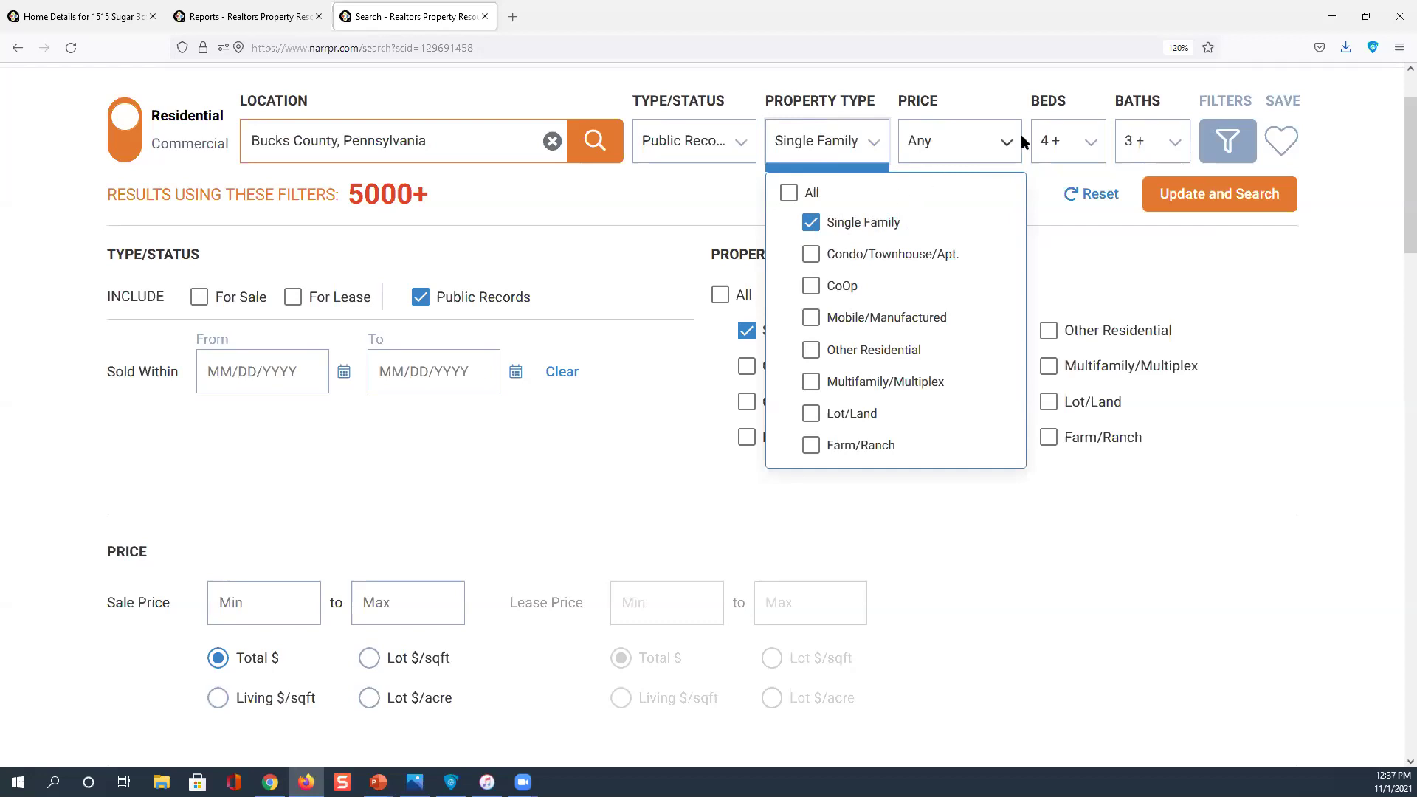
click(1227, 142)
Remove the Bucks County boundary from the map search
scroll(1227, 143, down, 3)
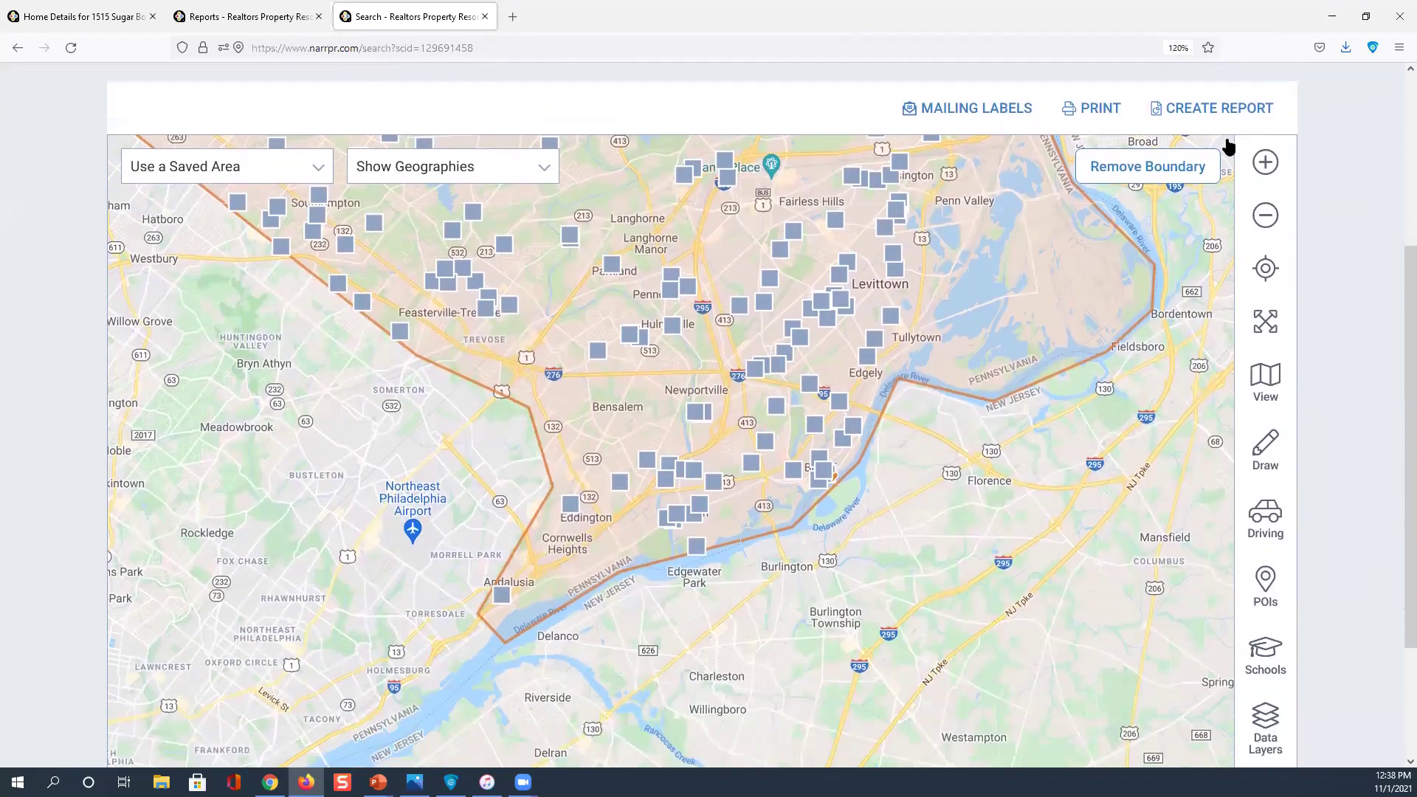
scroll(1227, 145, up, 3)
click(1136, 352)
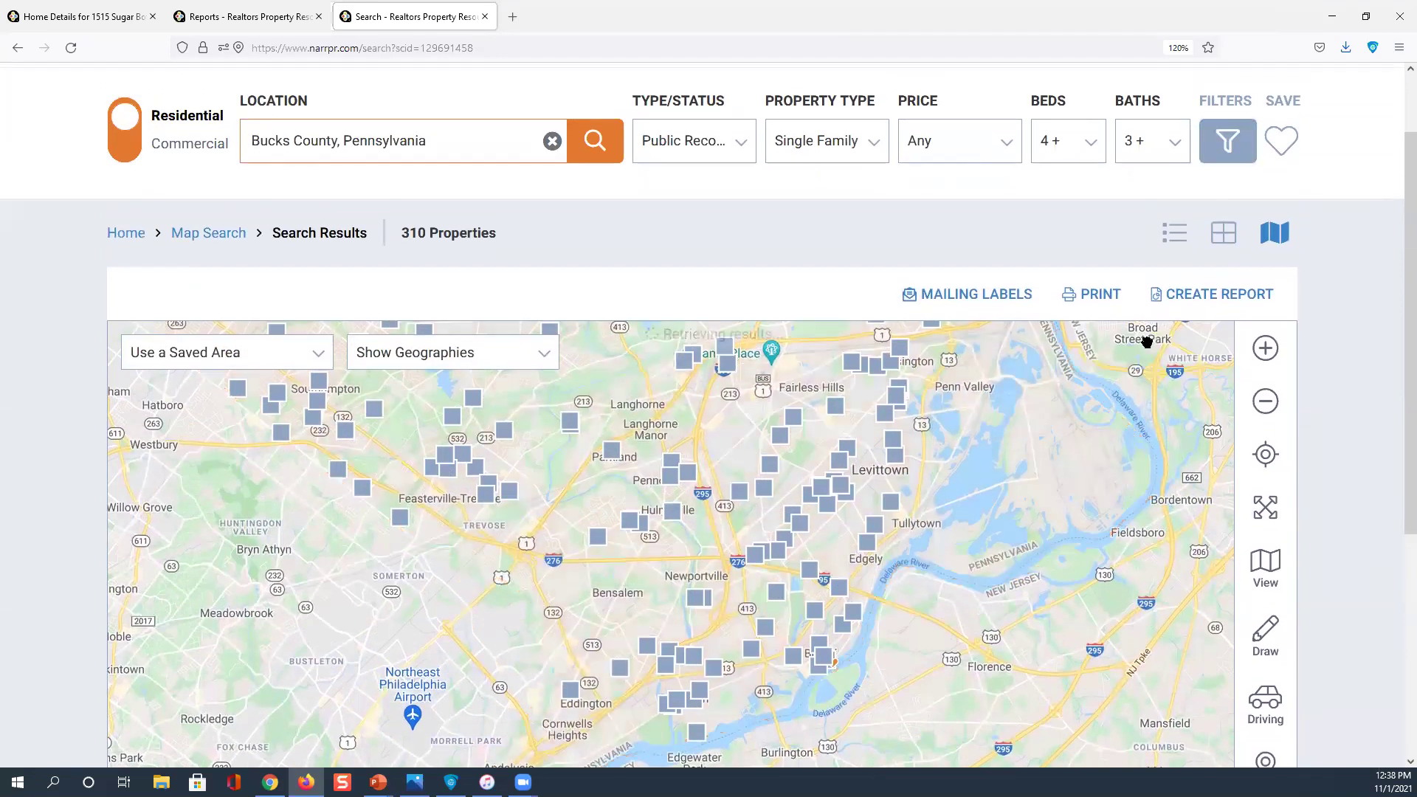
Set the minimum living area to 2,000 sq ft in the full filter form
click(1225, 153)
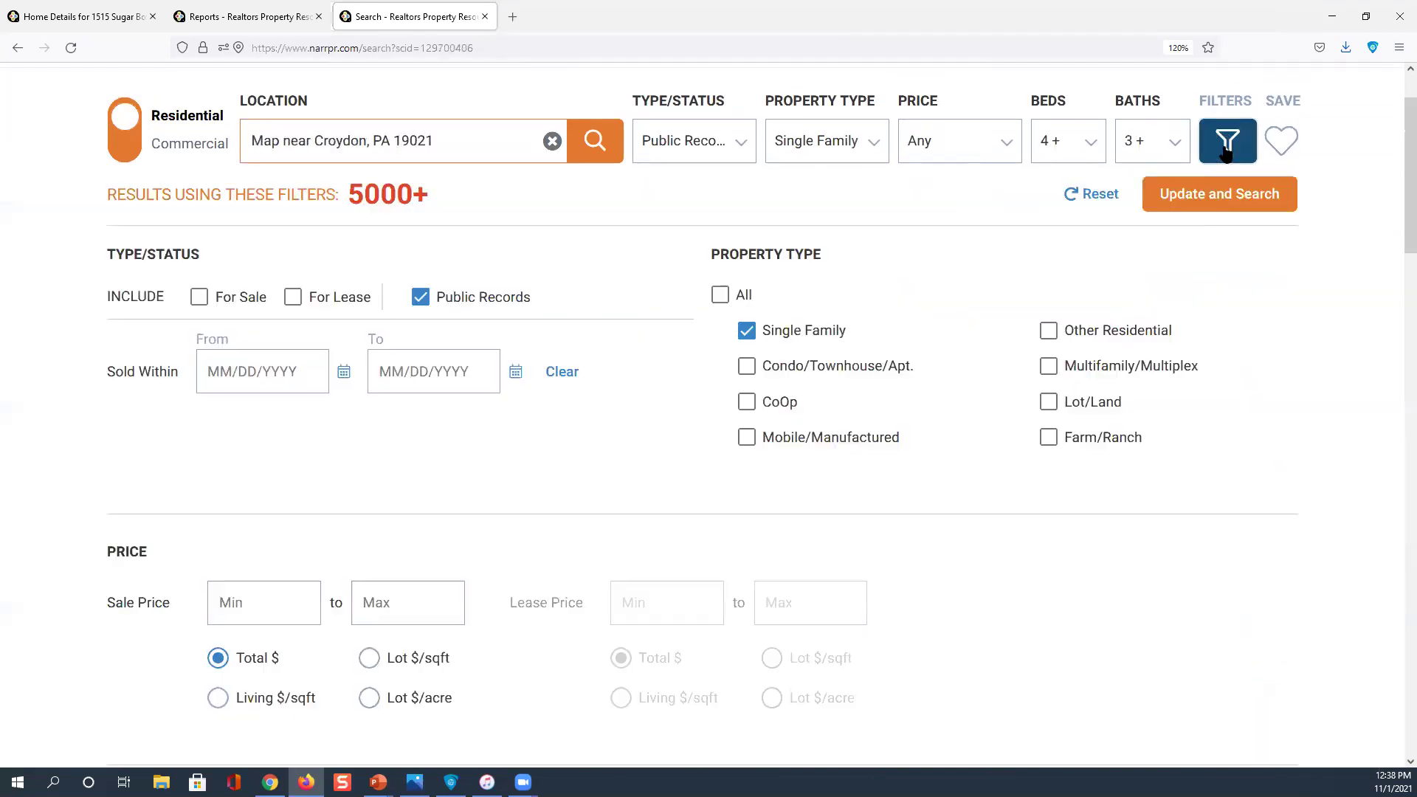
scroll(937, 298, down, 6)
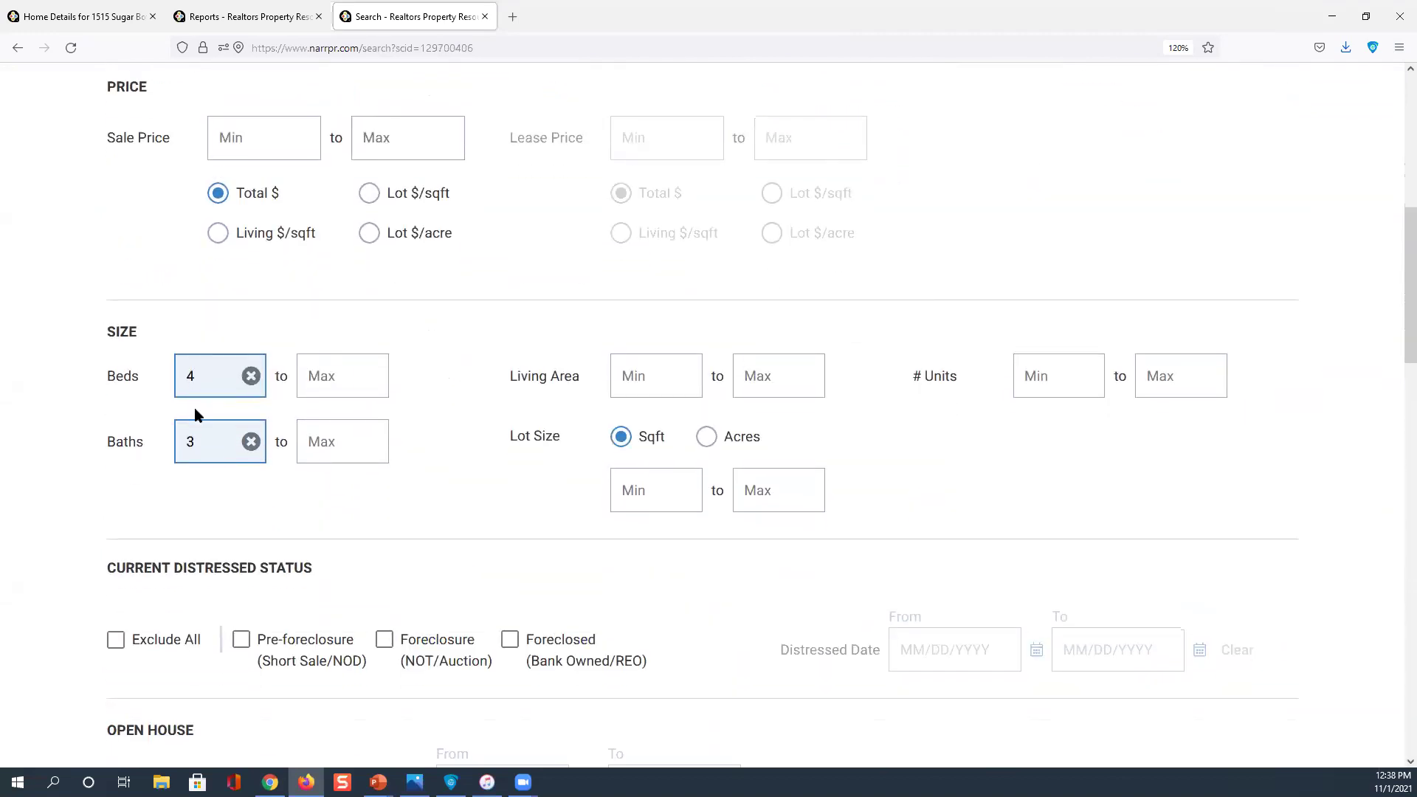
scroll(196, 422, up, 2)
scroll(200, 443, down, 1)
scroll(200, 434, down, 1)
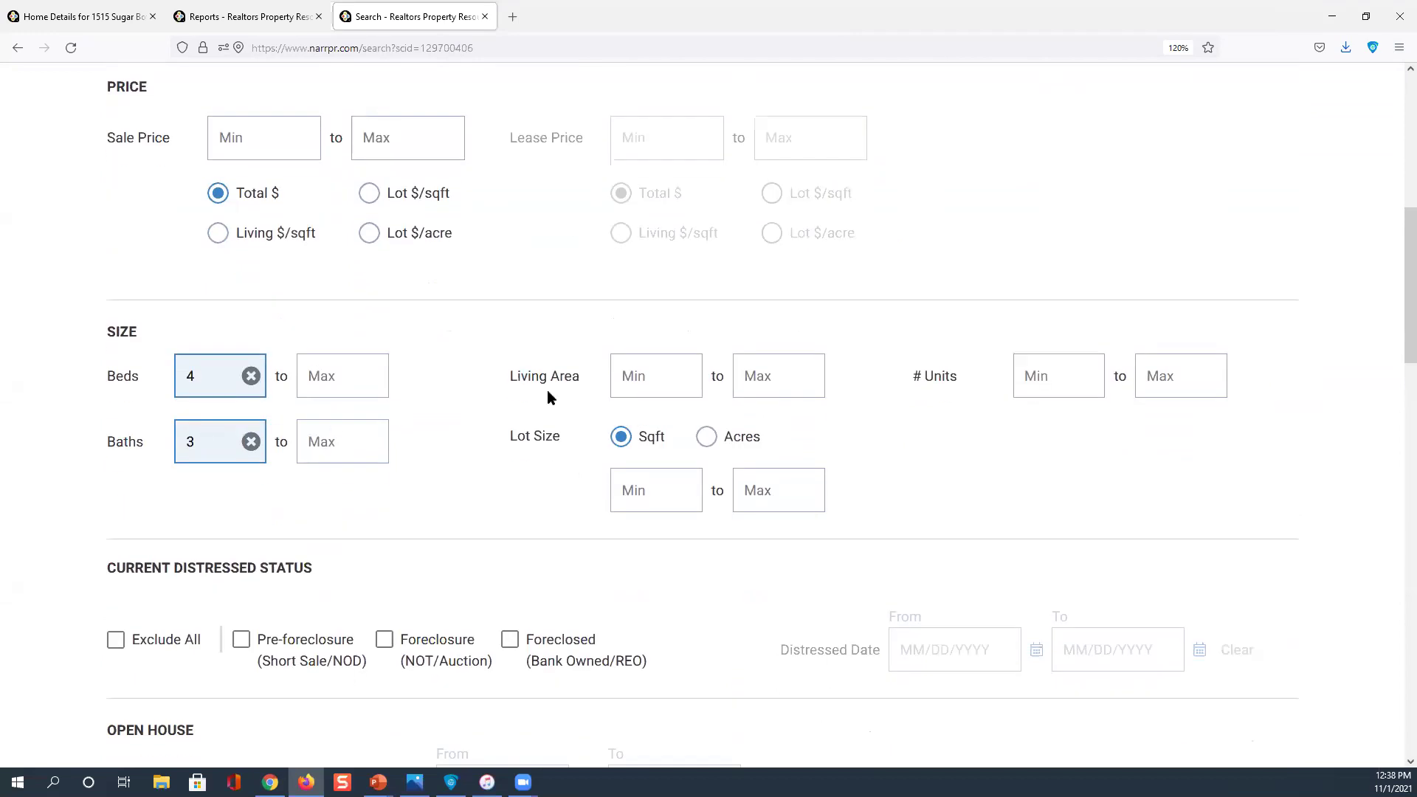
click(640, 370)
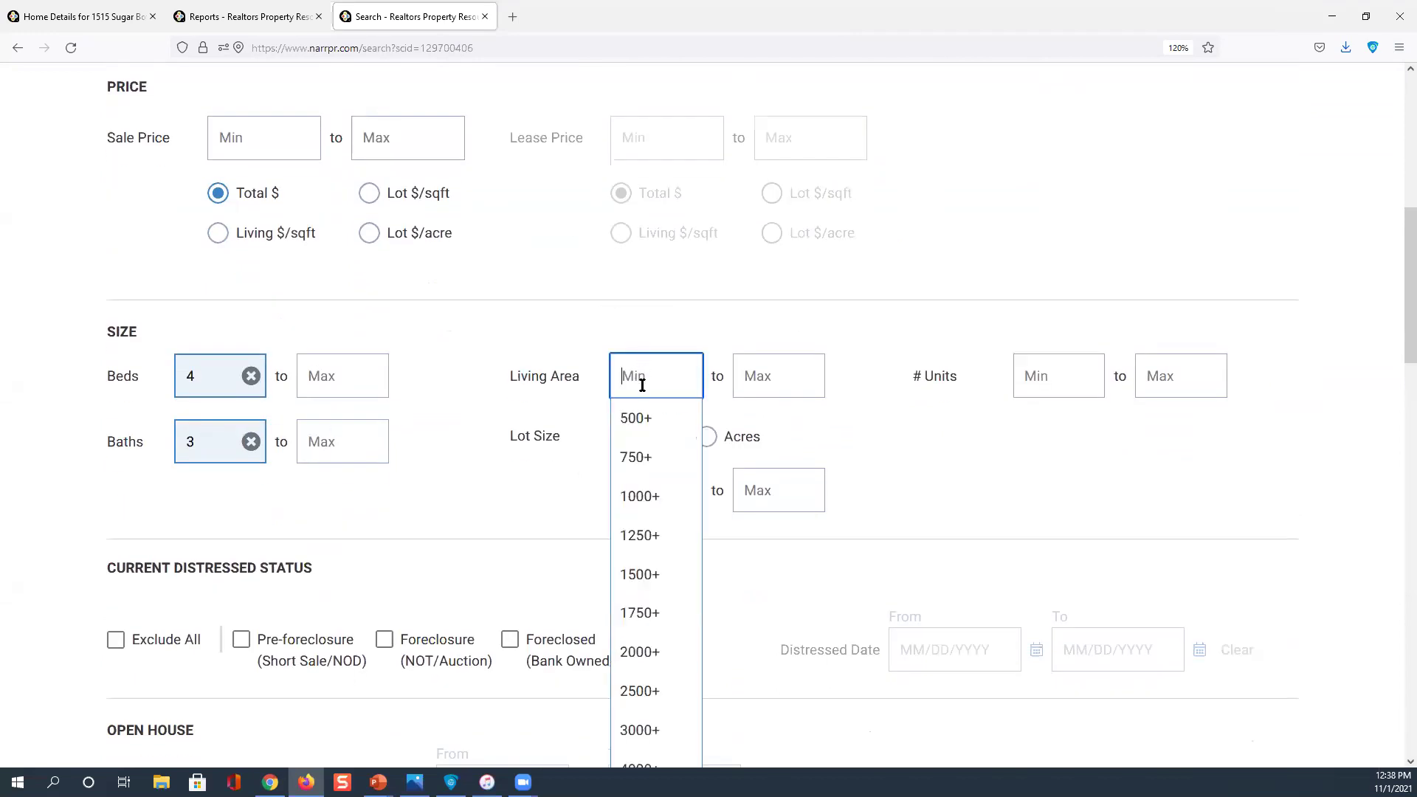
click(652, 650)
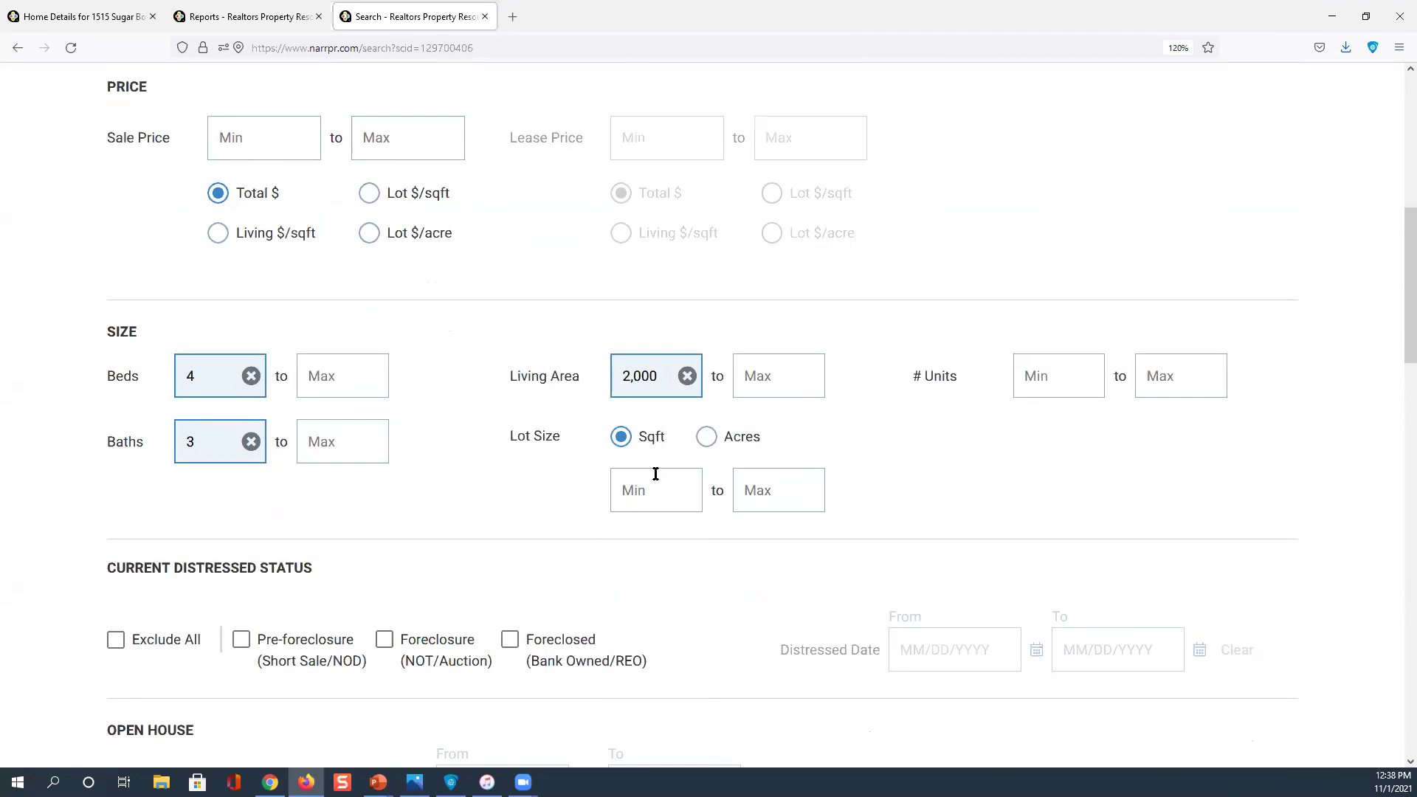
scroll(653, 376, down, 1)
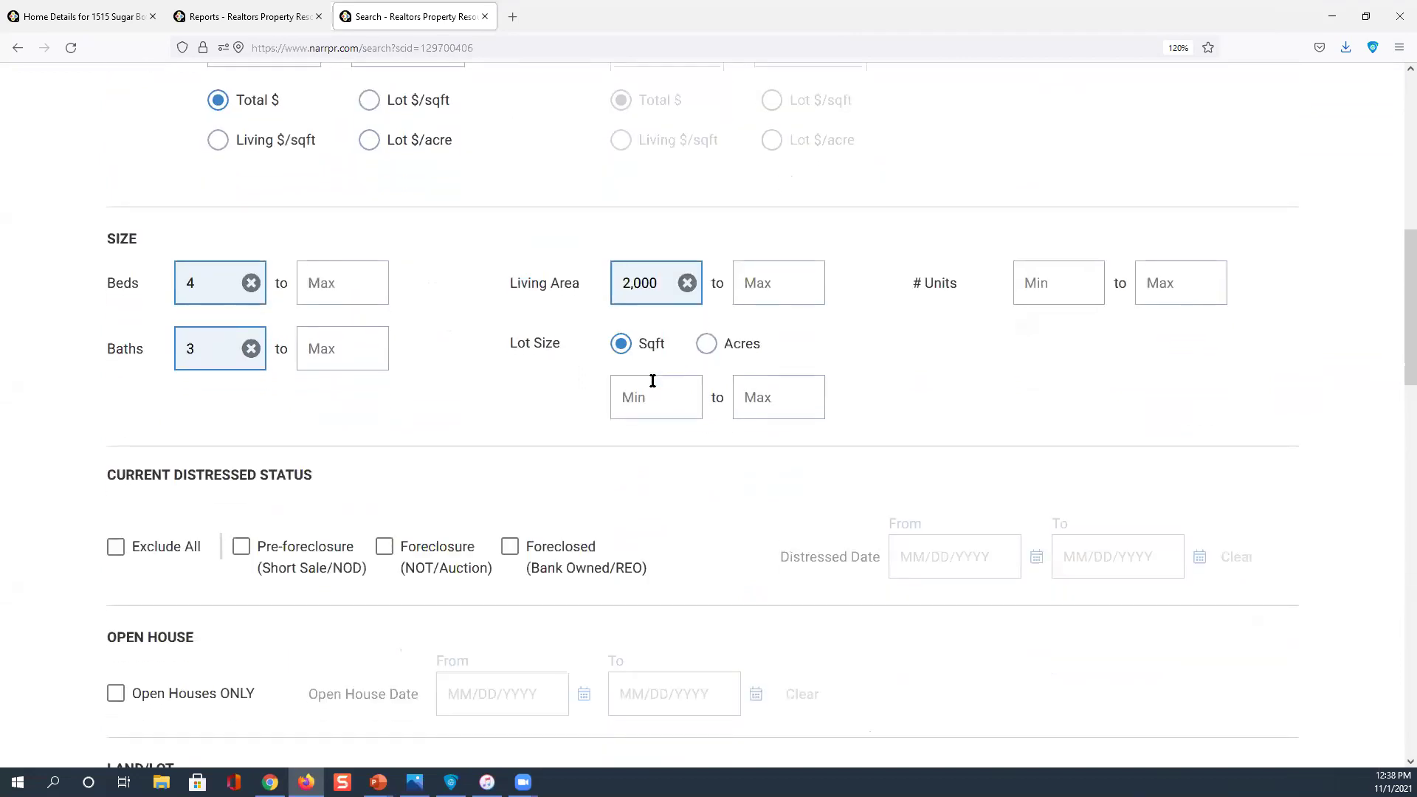
scroll(653, 381, down, 4)
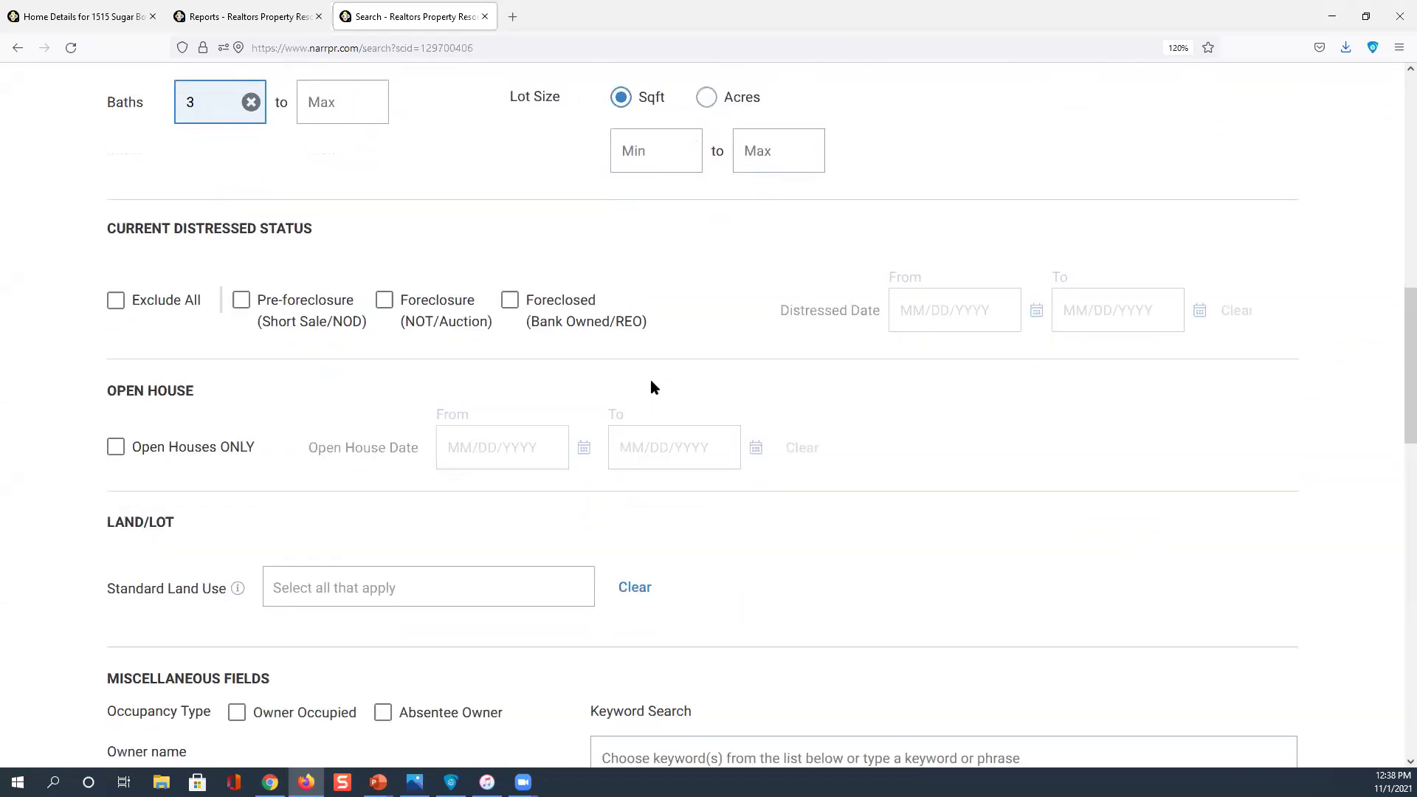
scroll(651, 384, down, 3)
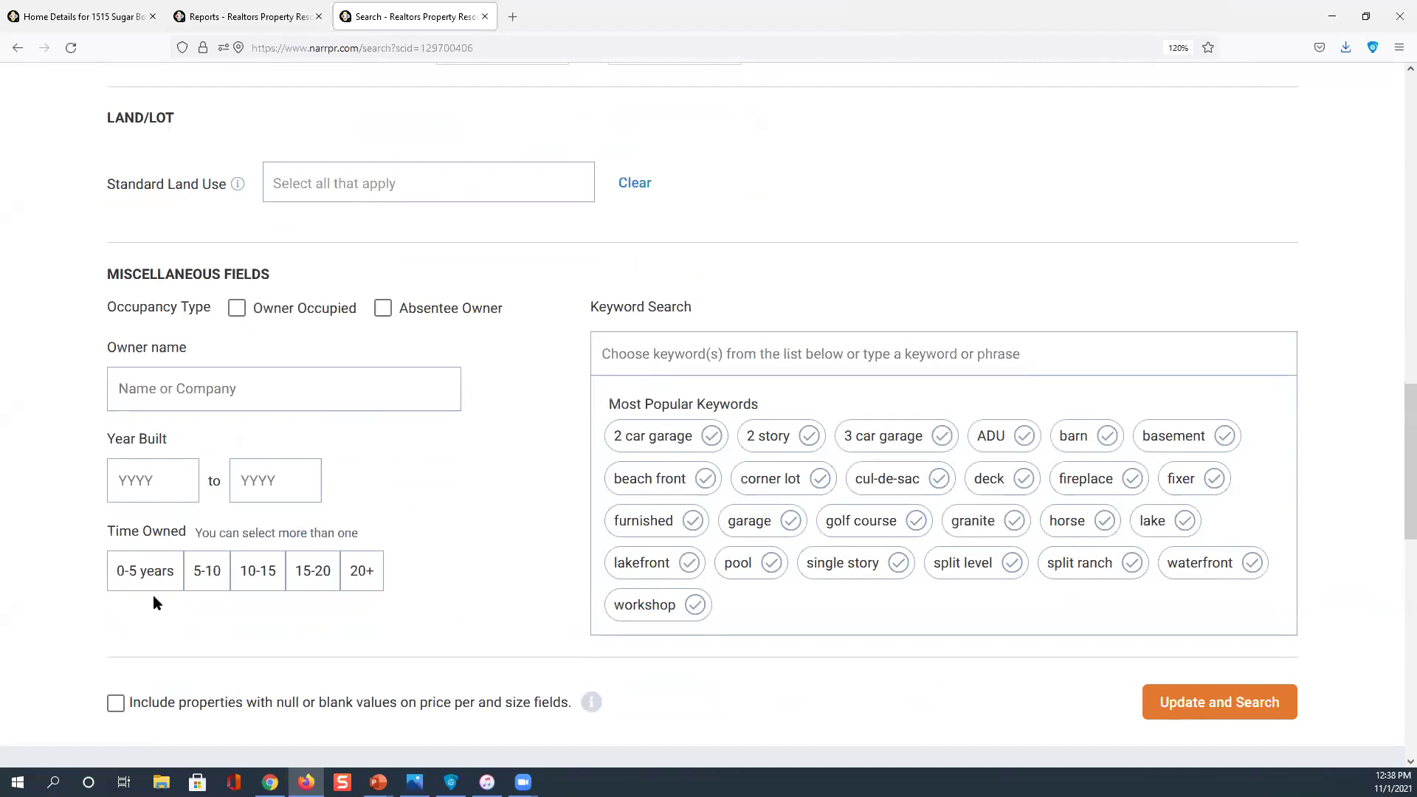
Choose a Time Owned range of 10-15 years under Miscellaneous Fields
click(204, 583)
click(139, 573)
click(203, 571)
click(271, 576)
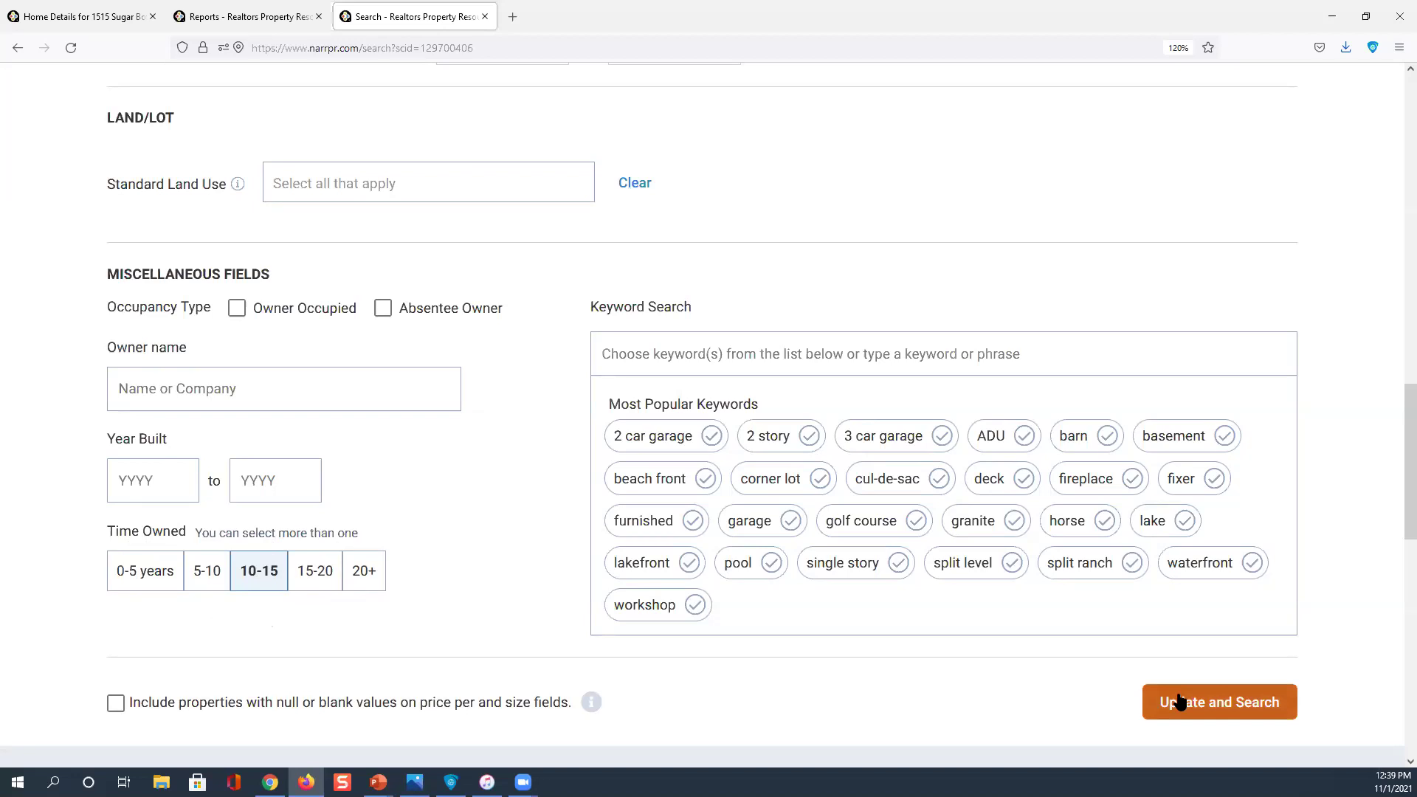
click(648, 315)
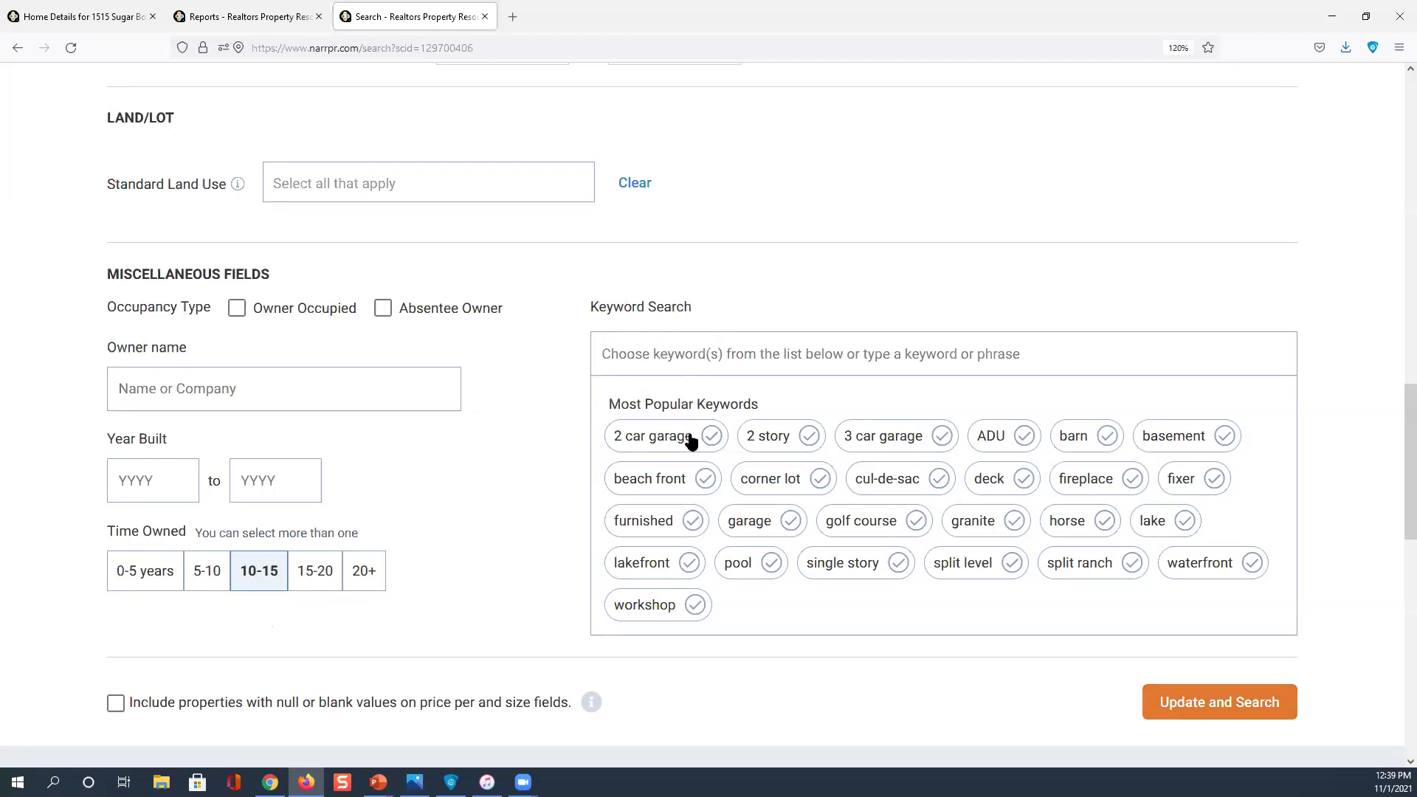
click(747, 571)
scroll(750, 563, up, 8)
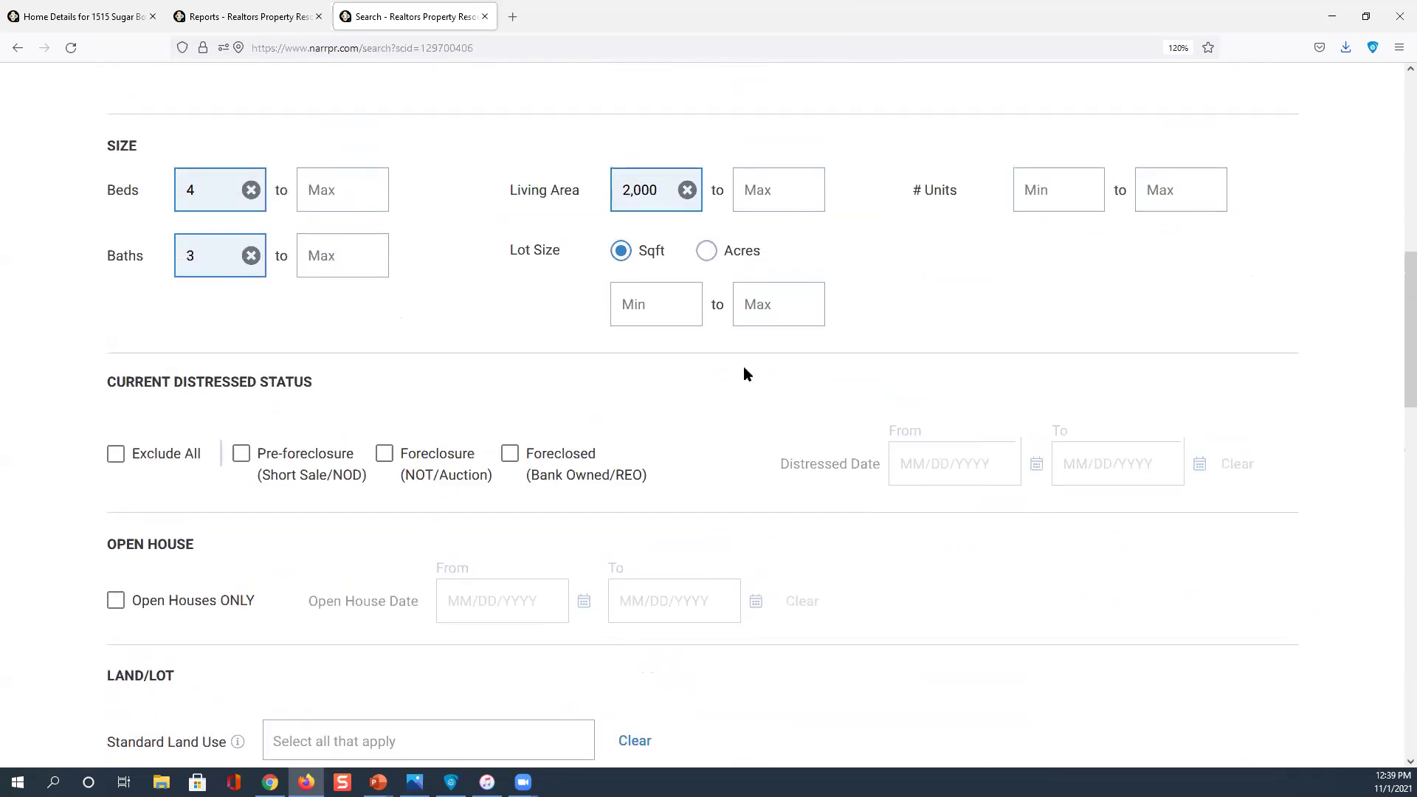
scroll(659, 217, down, 4)
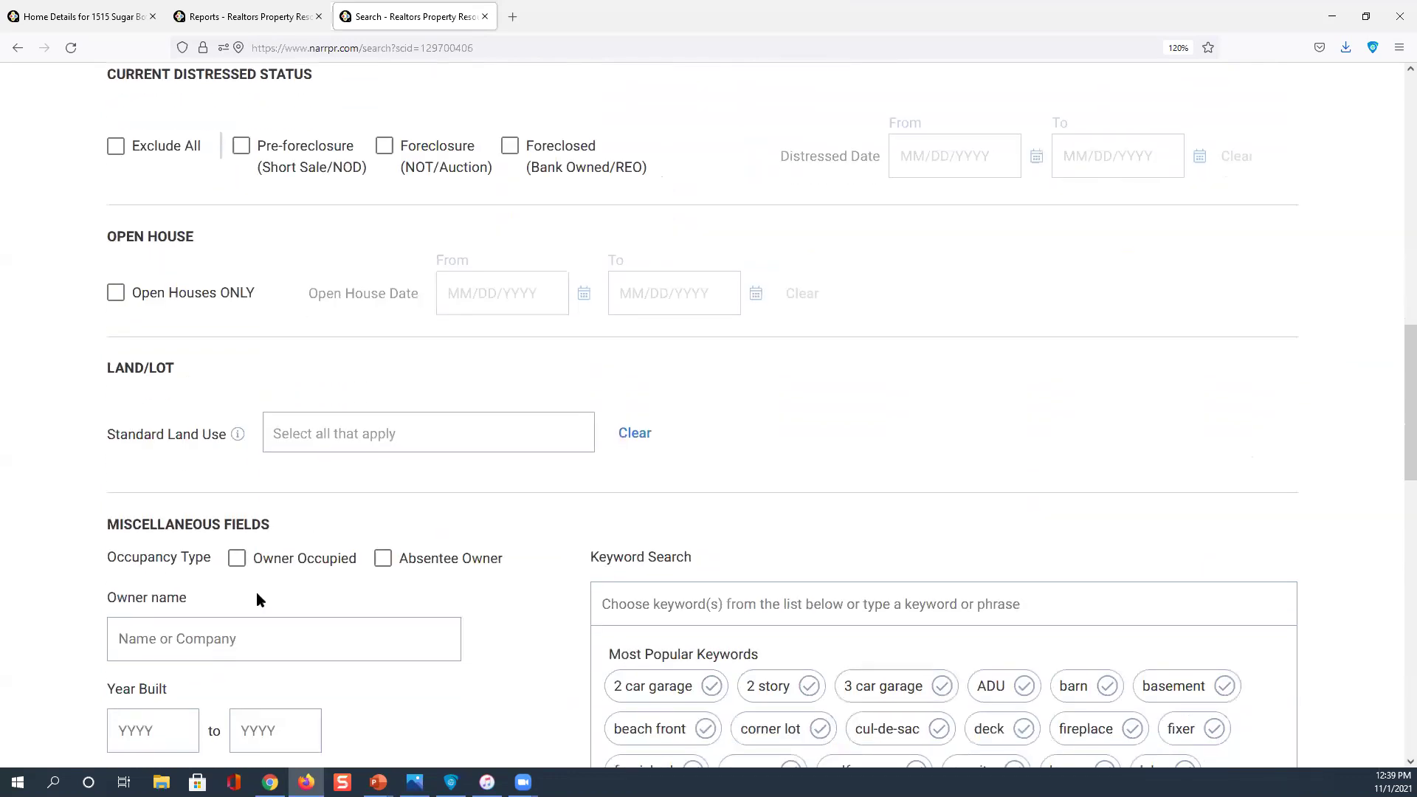
scroll(255, 591, down, 3)
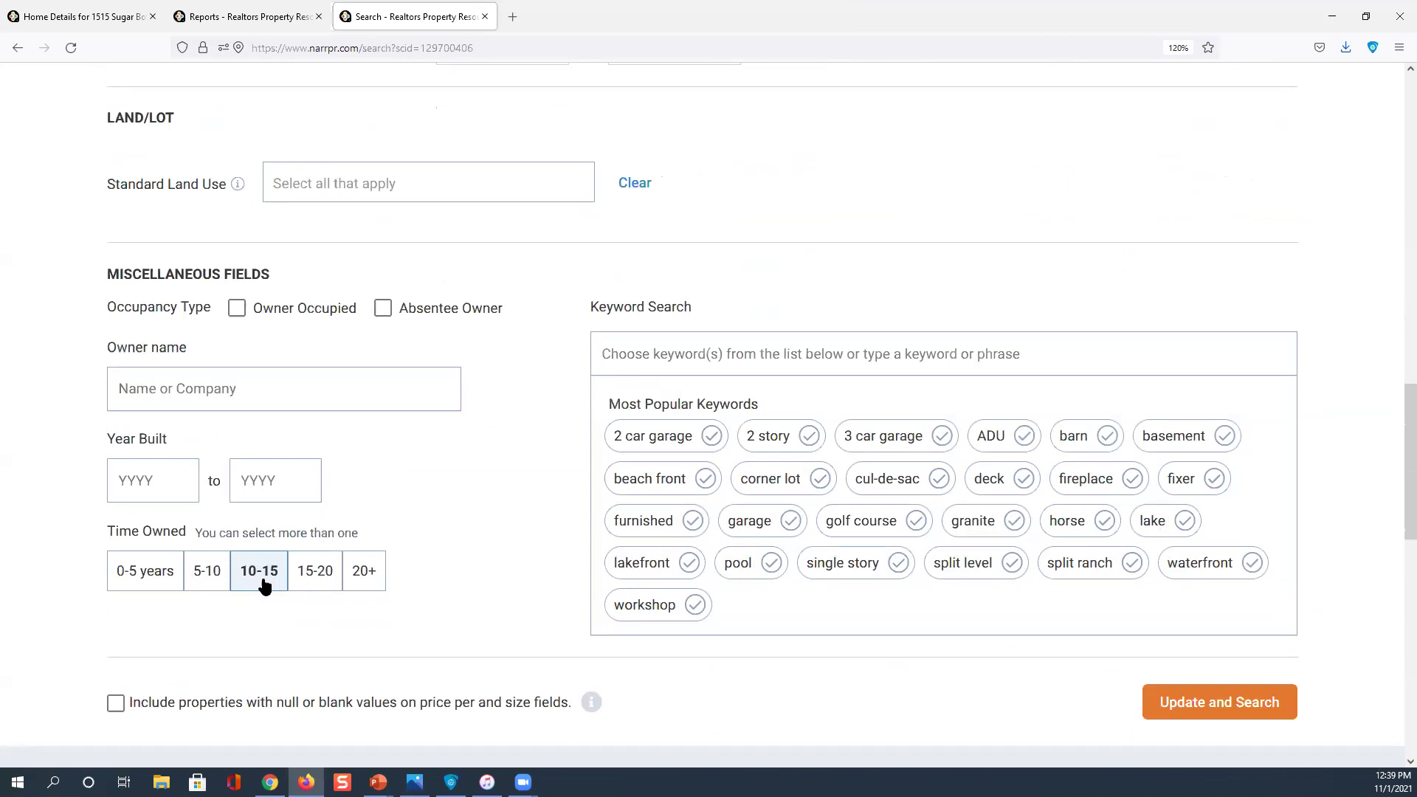
Run the search with the updated filters and dismiss the limited-results notice
click(1203, 701)
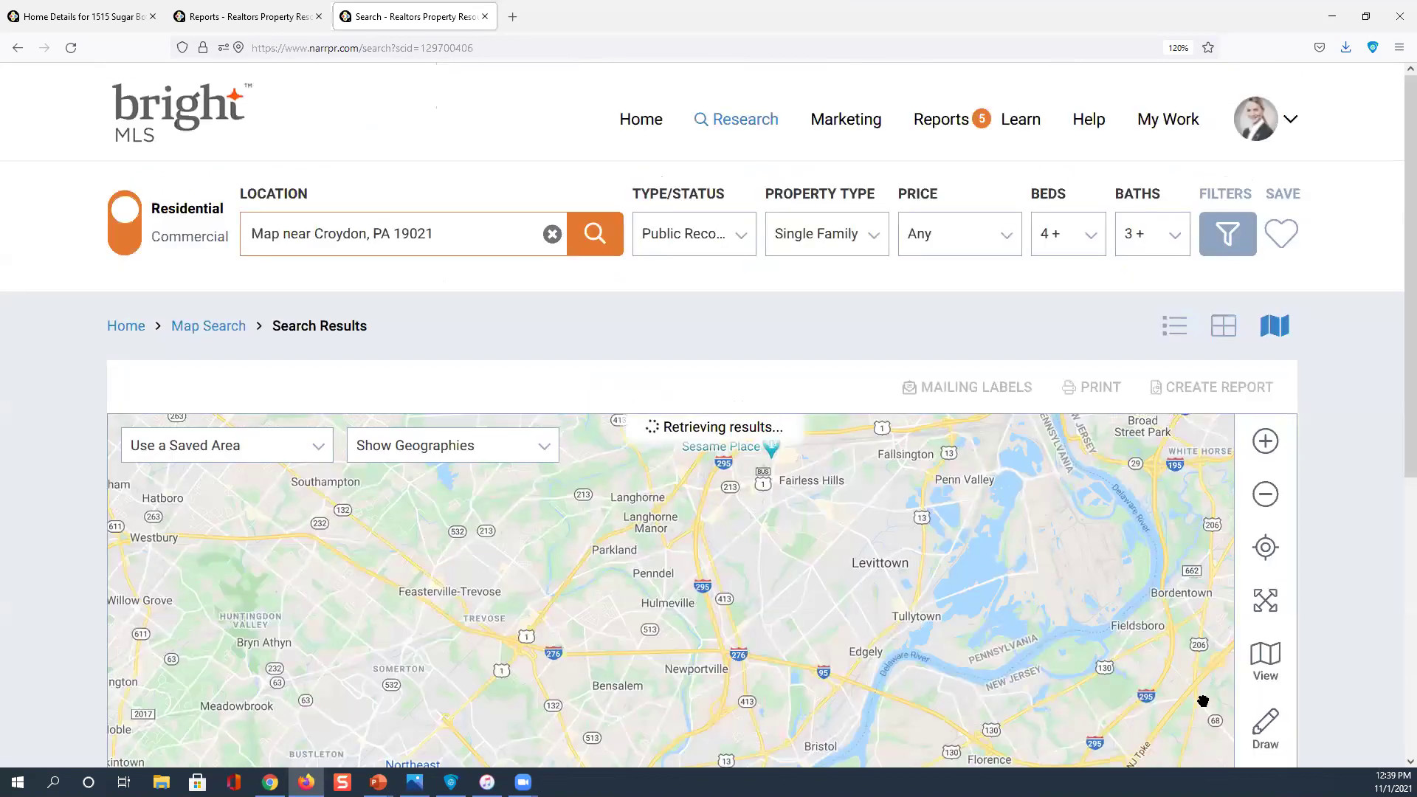
click(707, 447)
scroll(807, 512, down, 1)
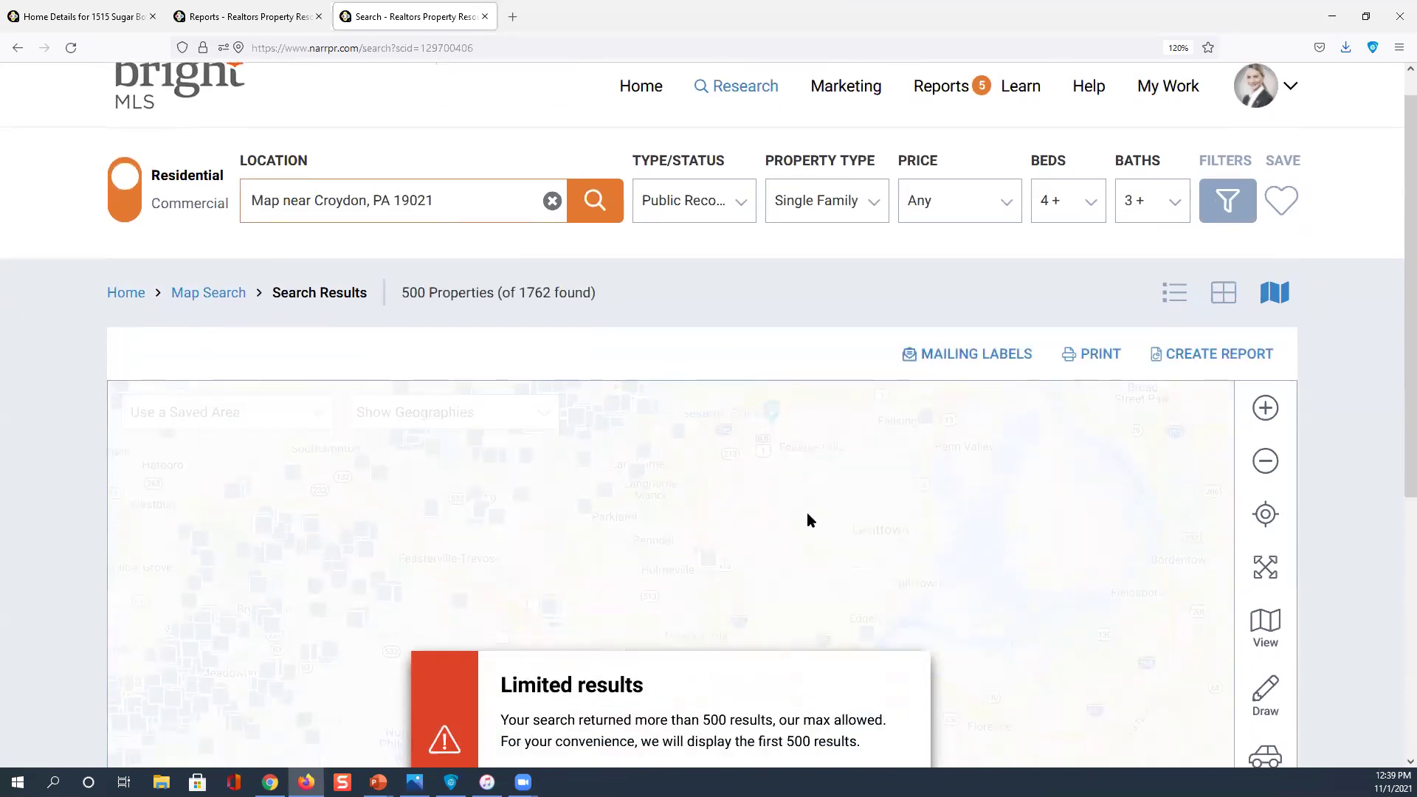
scroll(807, 520, down, 3)
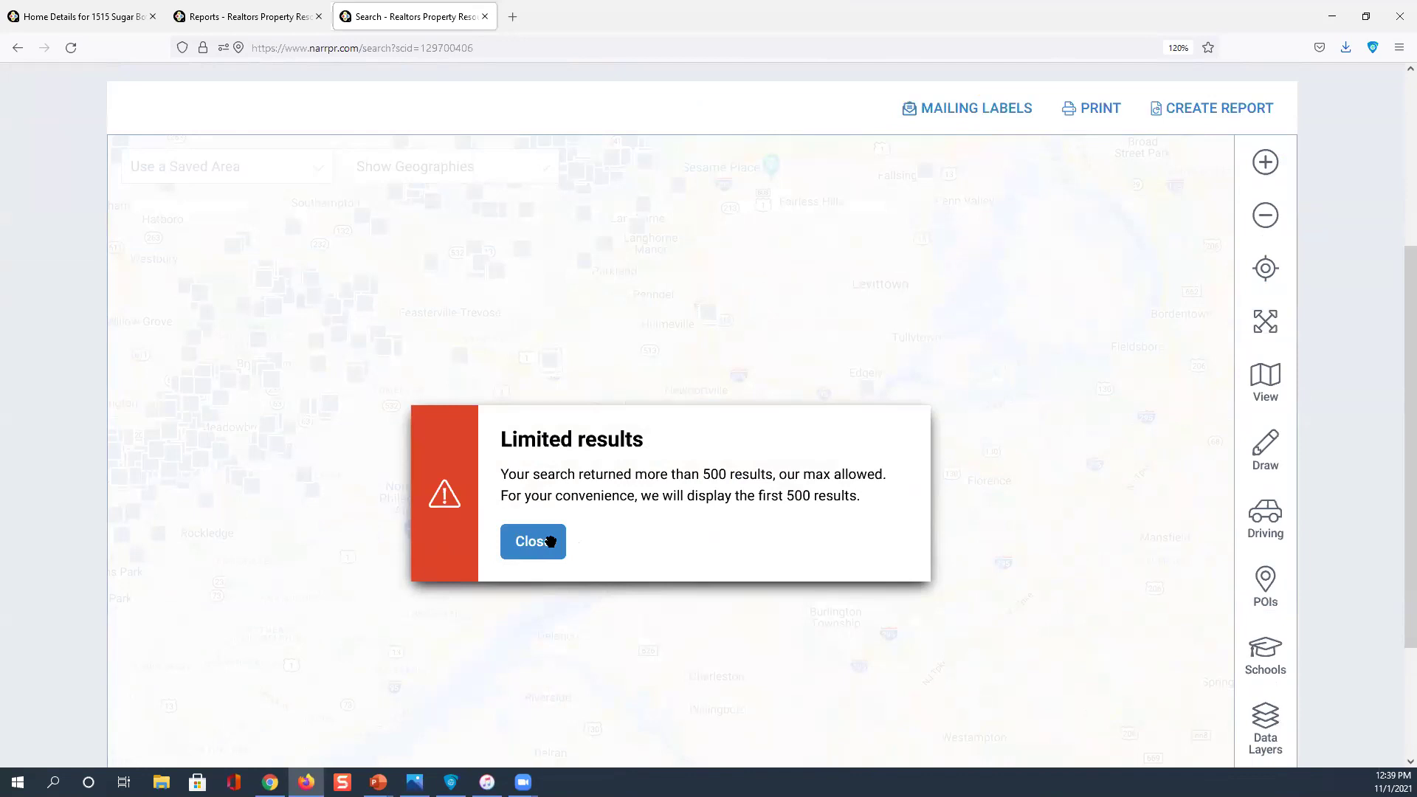
click(550, 541)
scroll(727, 484, up, 2)
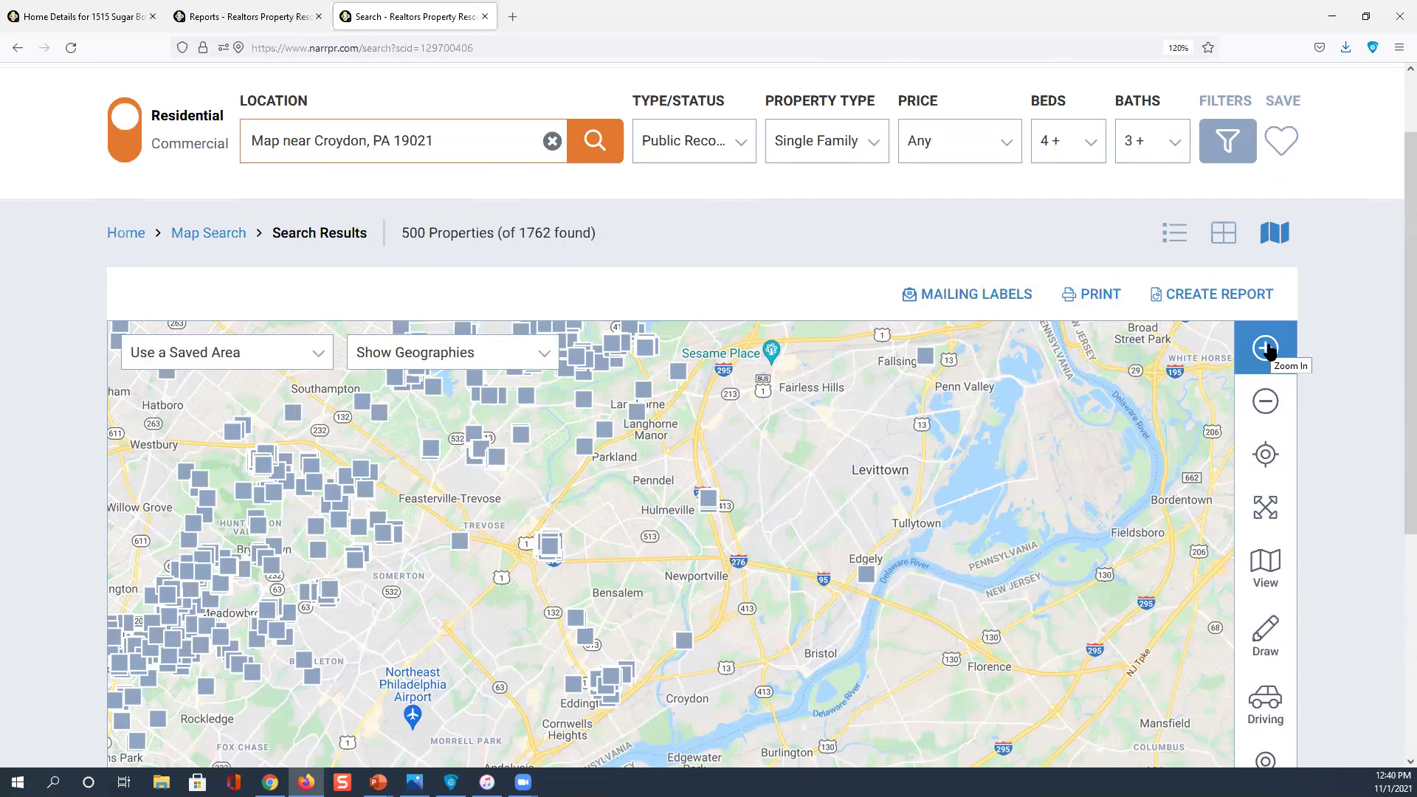
Pan and zoom the map in on Northeast Philadelphia around Bensalem
drag(886, 494, 996, 401)
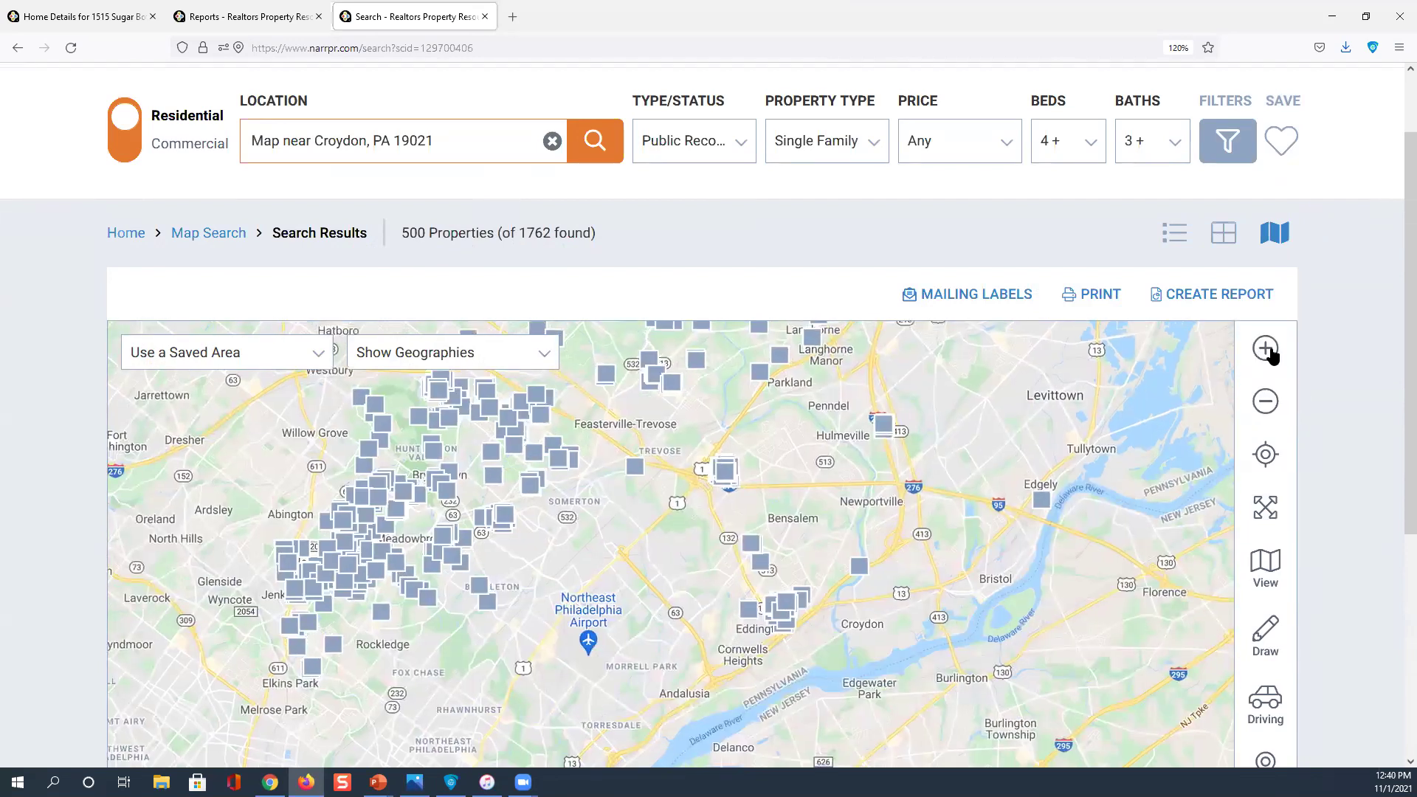
click(1271, 355)
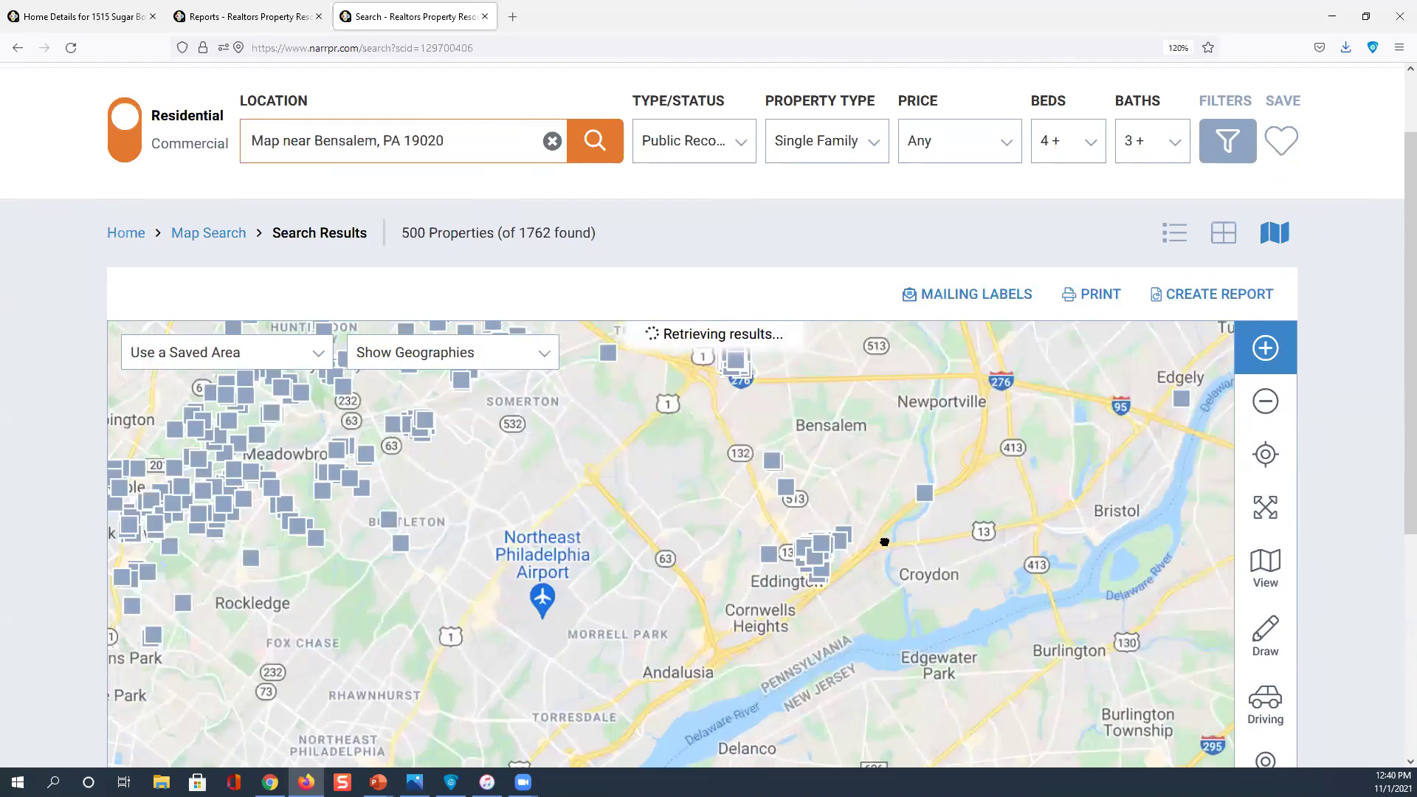
scroll(709, 654, up, 1)
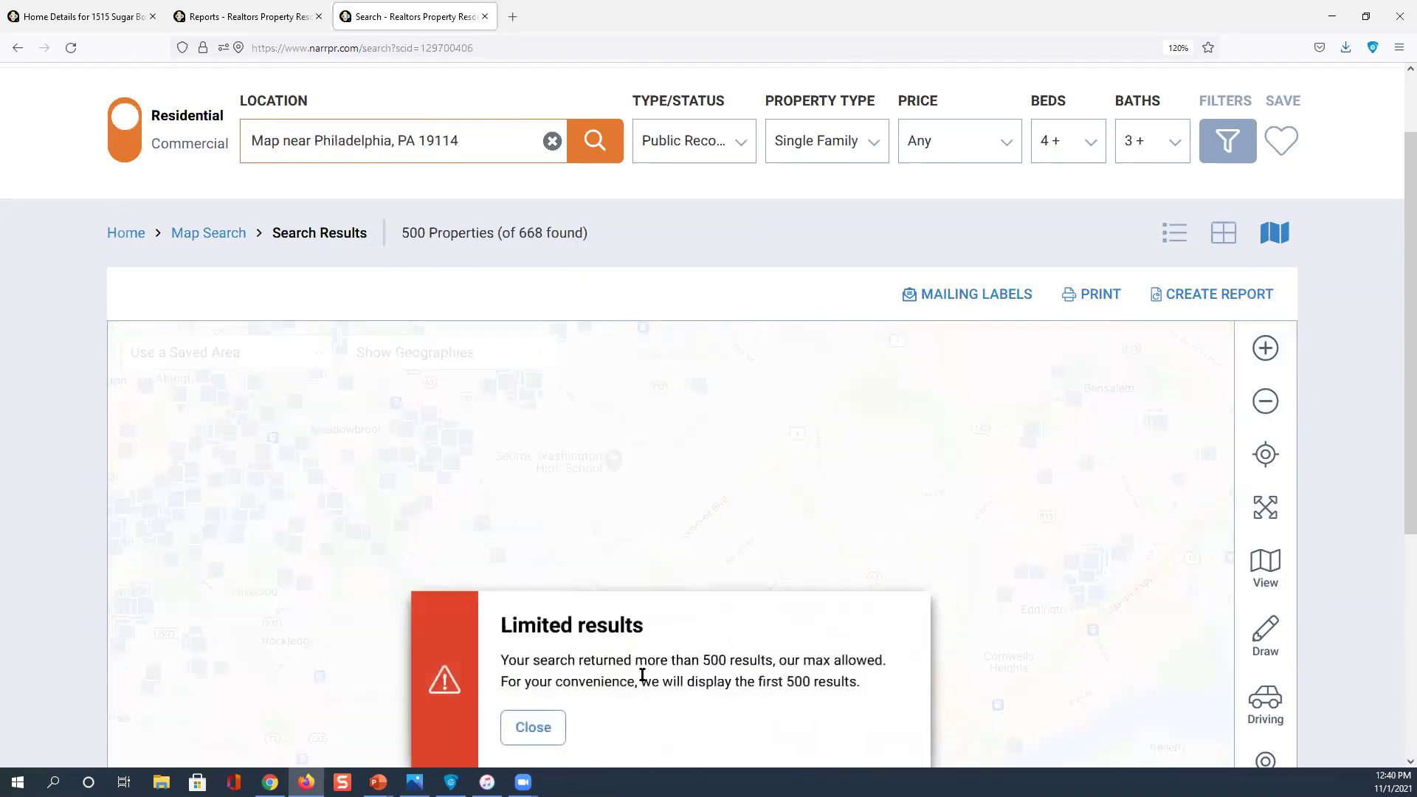
click(538, 731)
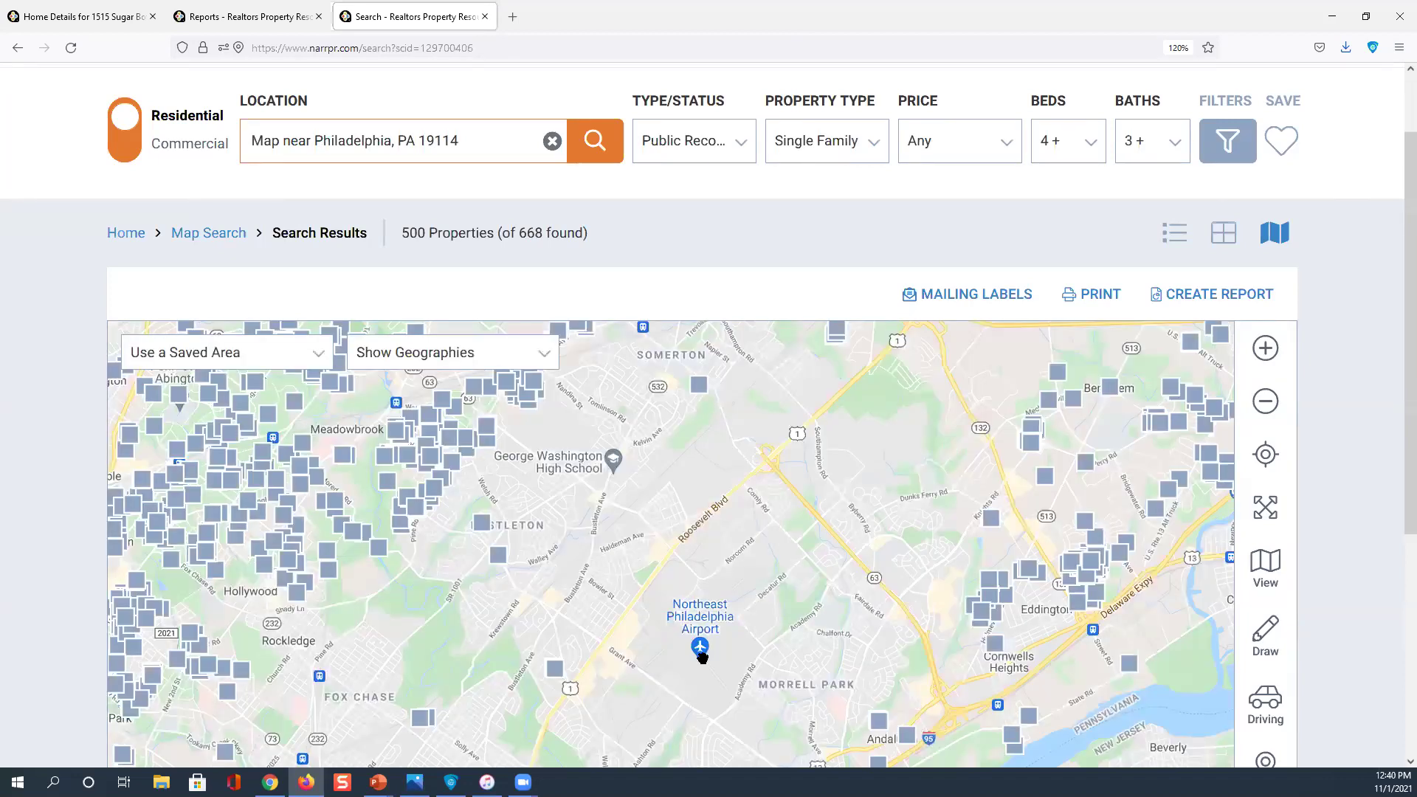
Map a 40-minute drive-time area from a pin on Northeast Philadelphia Airport
click(1257, 696)
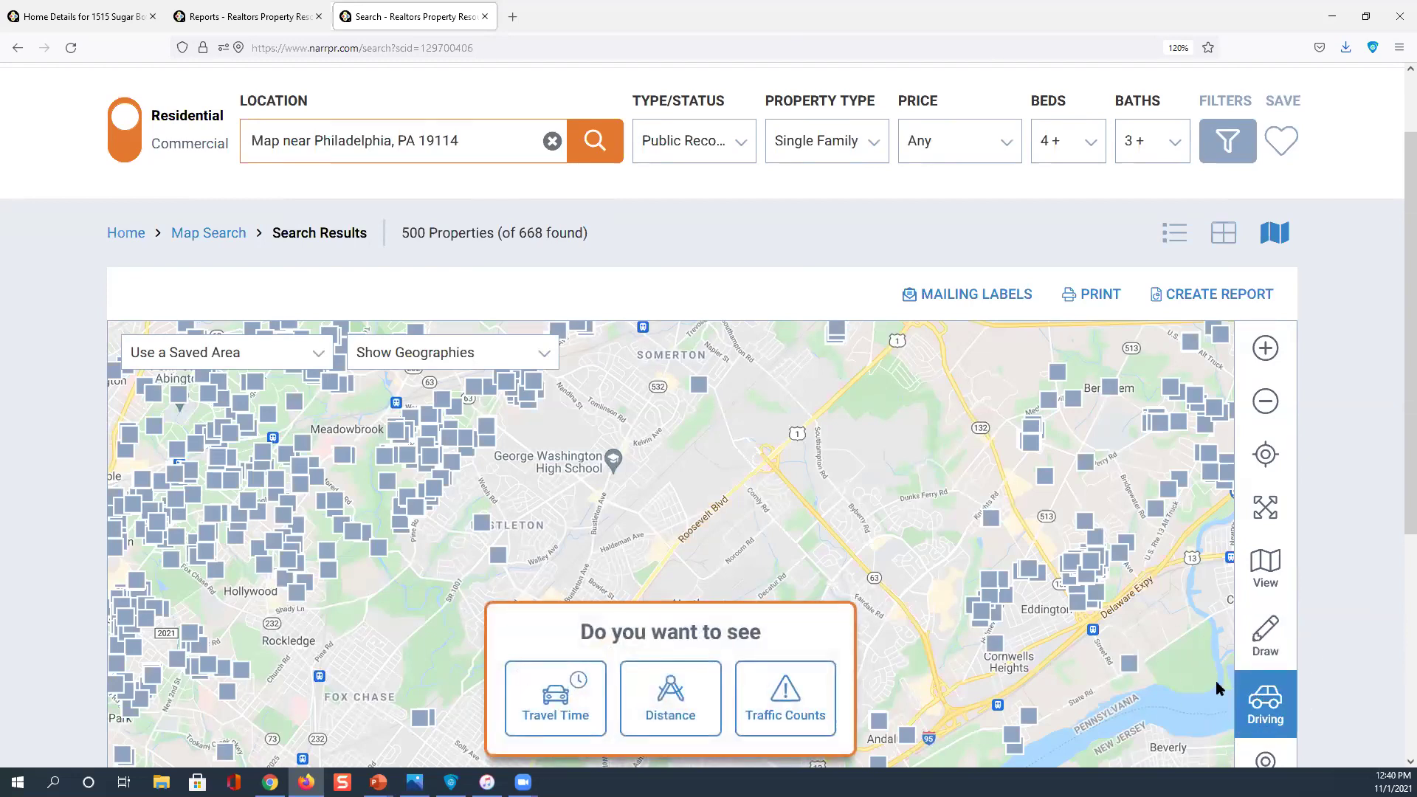
click(568, 695)
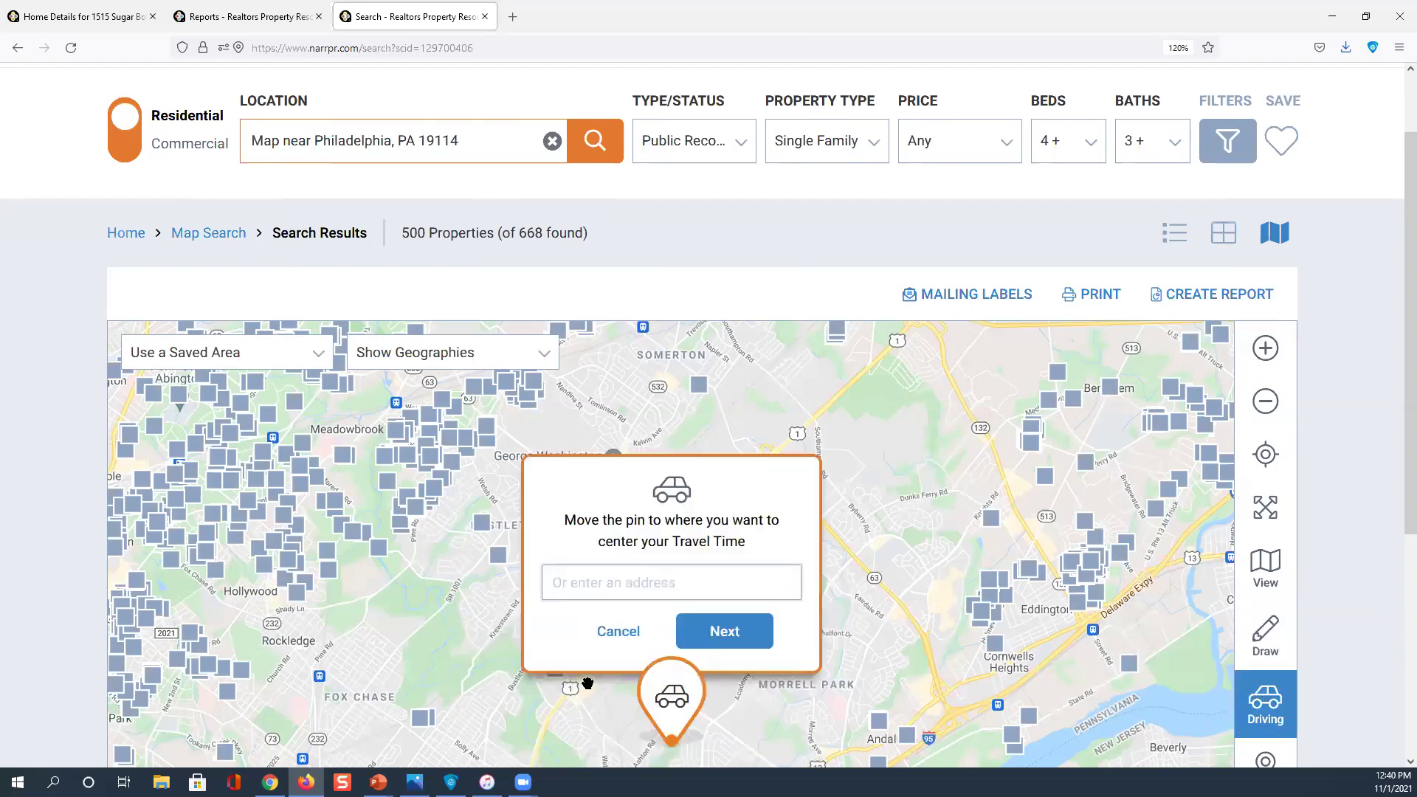
mouse_move(672, 680)
mouse_down()
mouse_move(677, 582)
mouse_move(702, 583)
mouse_up()
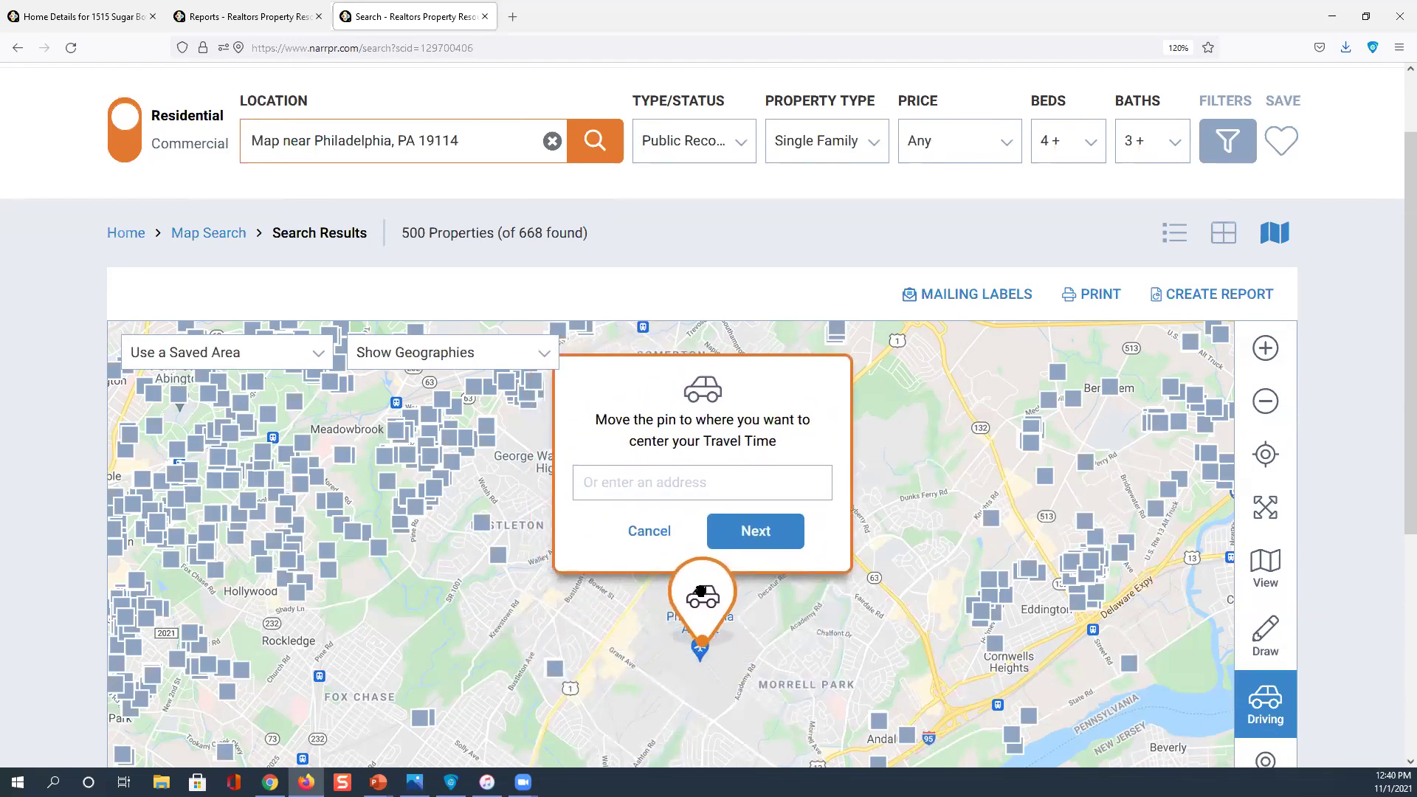
click(751, 533)
scroll(847, 457, up, 2)
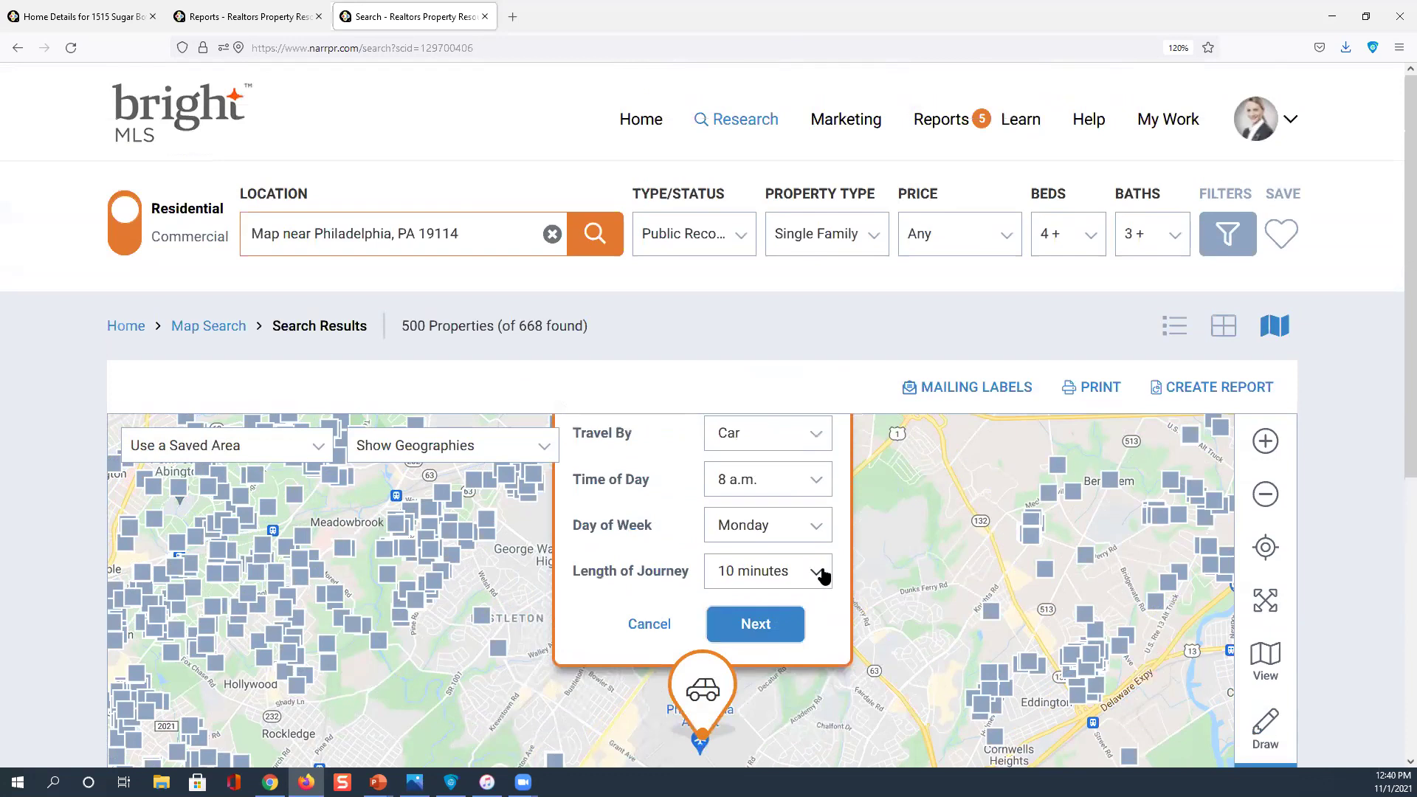
click(815, 571)
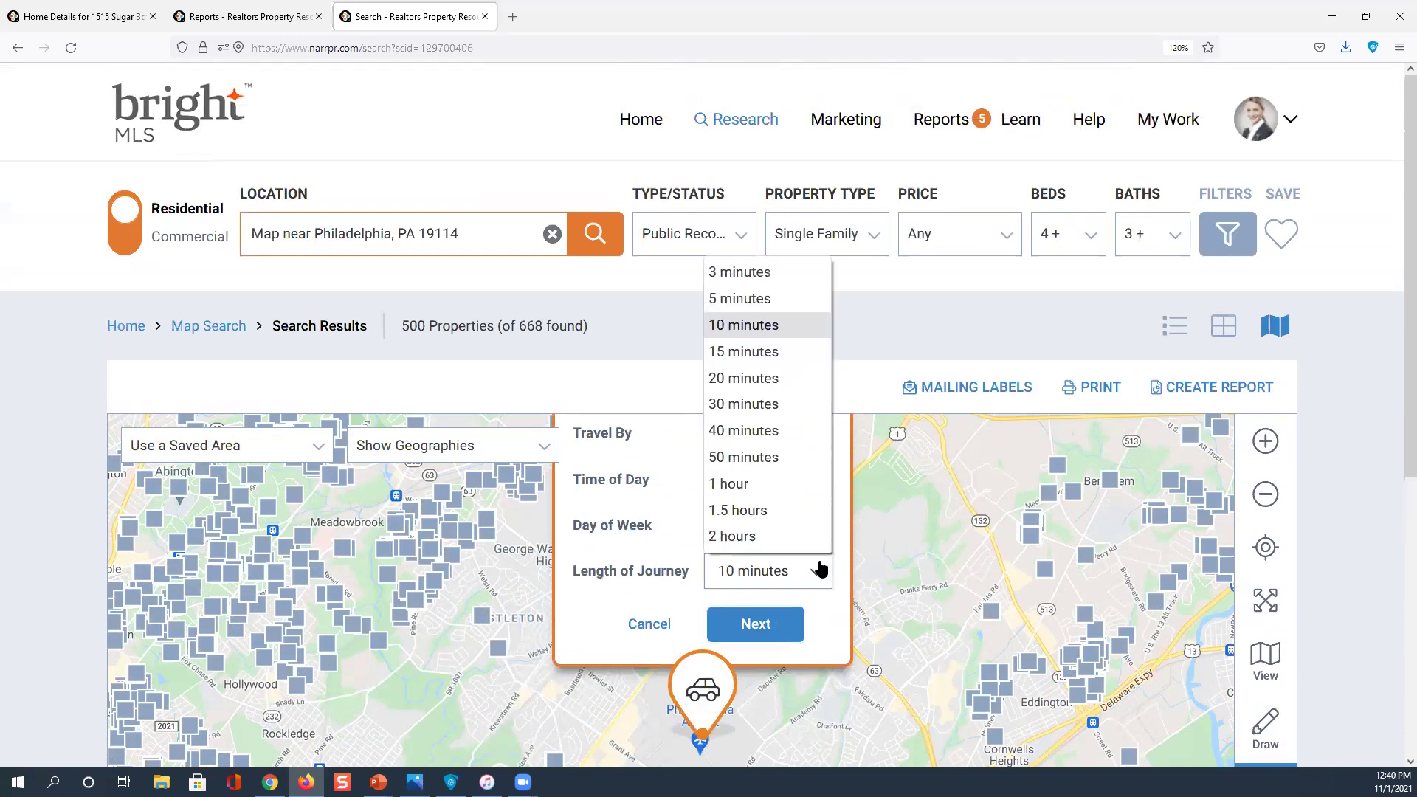
click(753, 436)
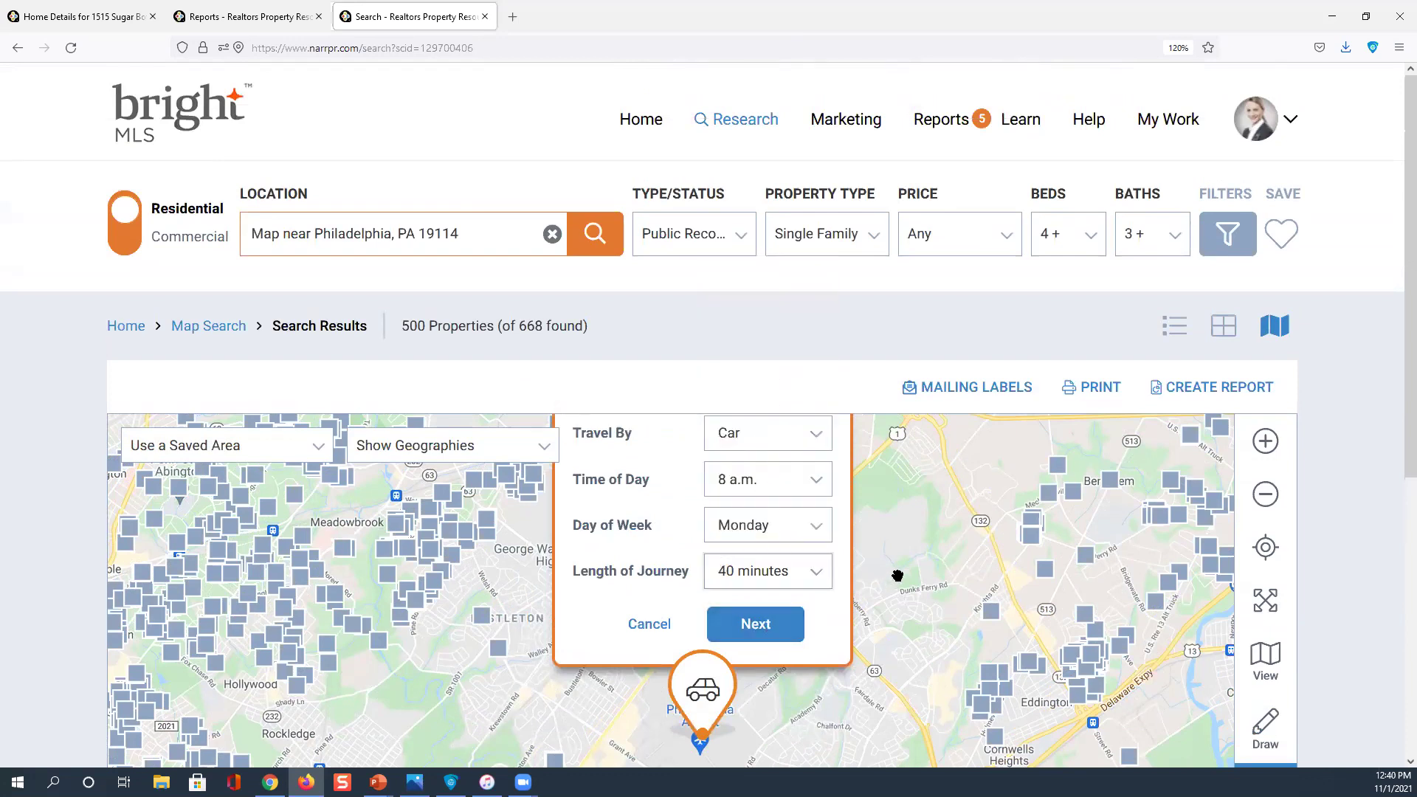
scroll(959, 554, down, 2)
scroll(1398, 413, up, 2)
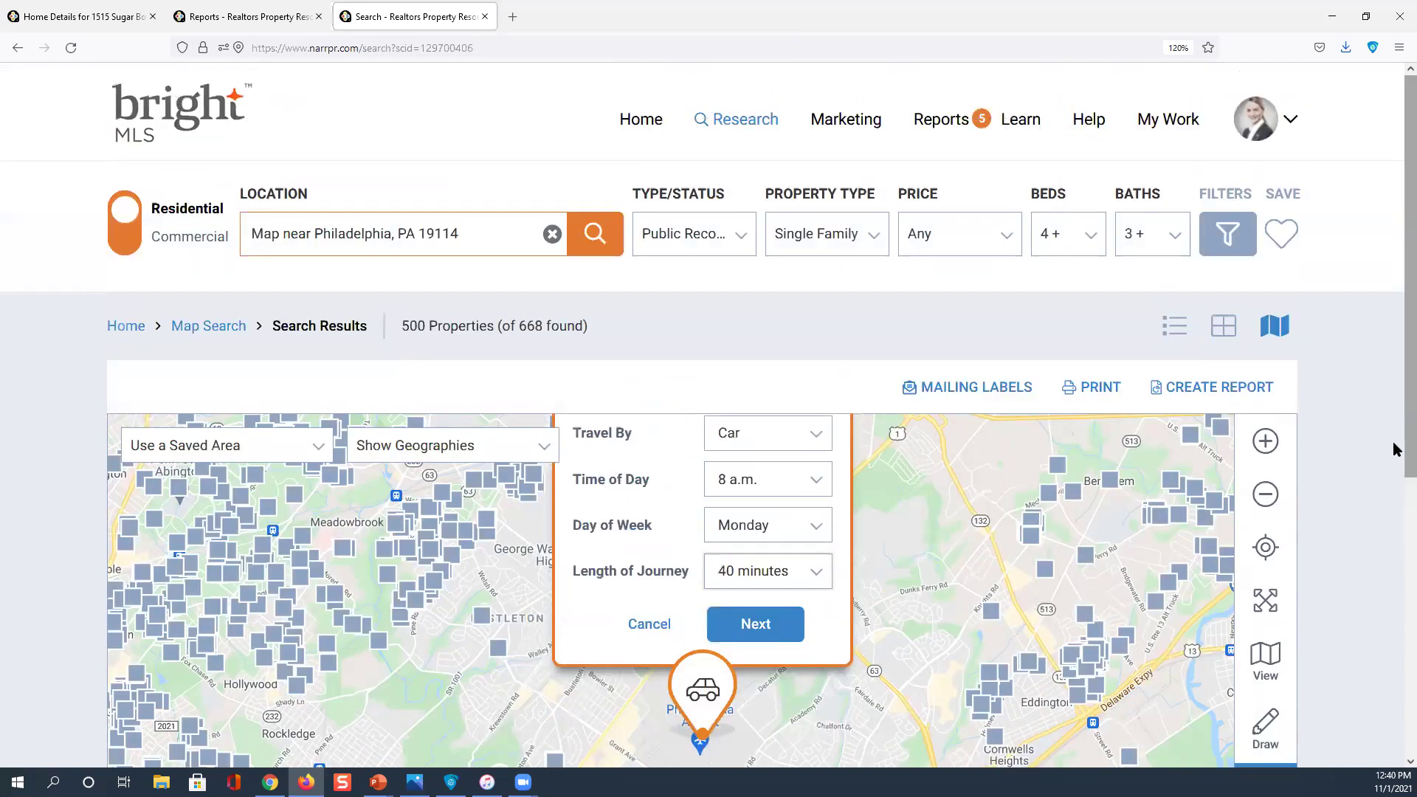
scroll(944, 547, down, 1)
click(773, 550)
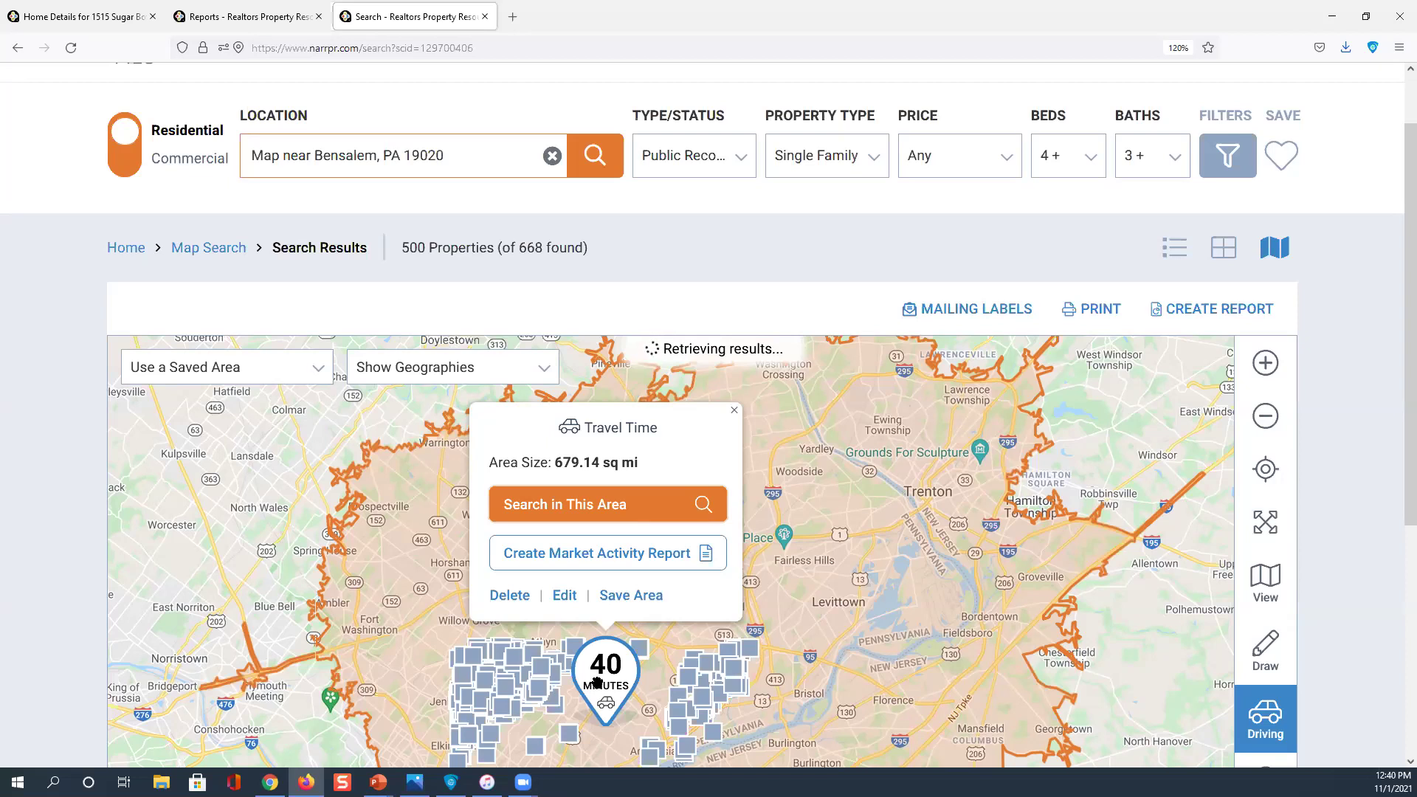
Remove the 40-minute drive-time area after it exceeds 5,000 results
click(631, 428)
scroll(810, 516, down, 3)
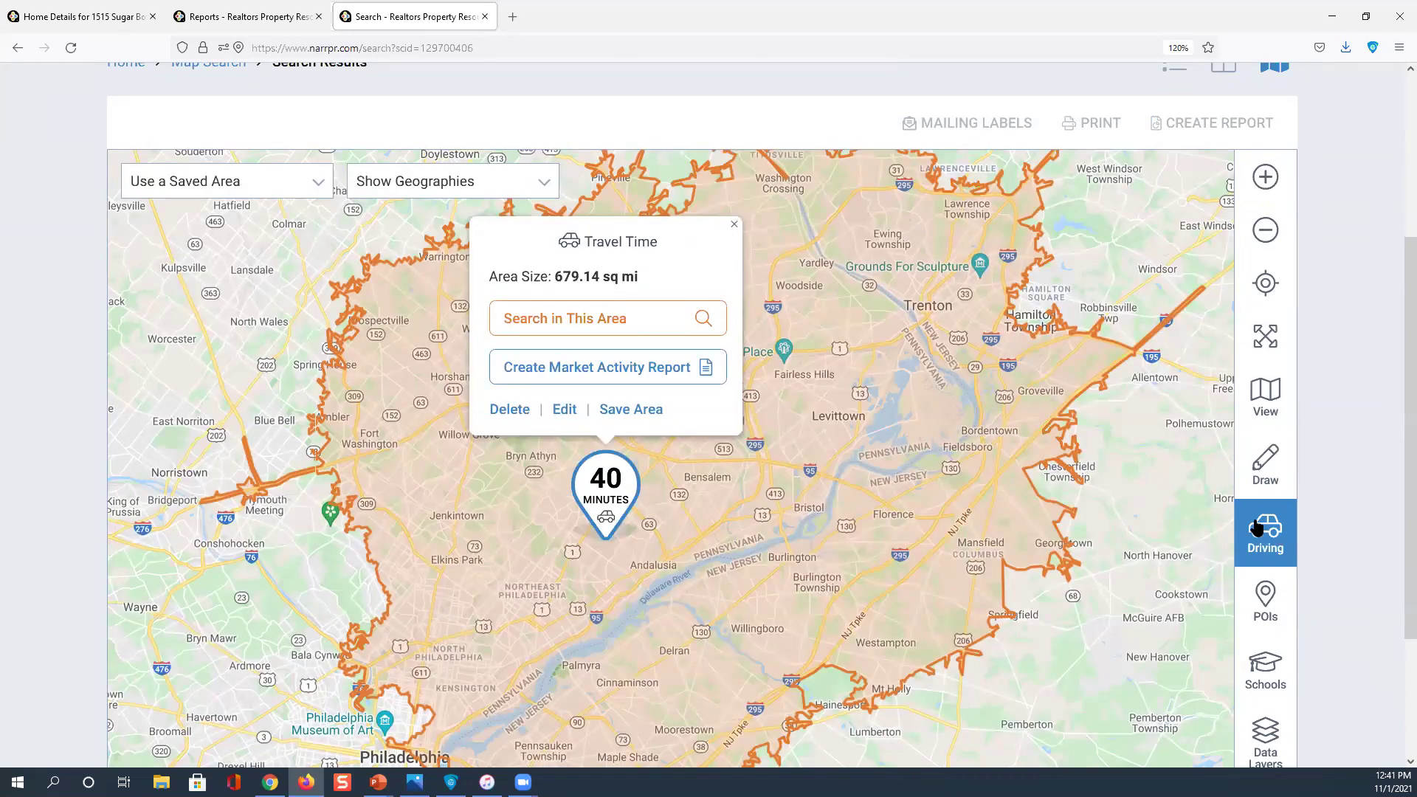
click(1256, 527)
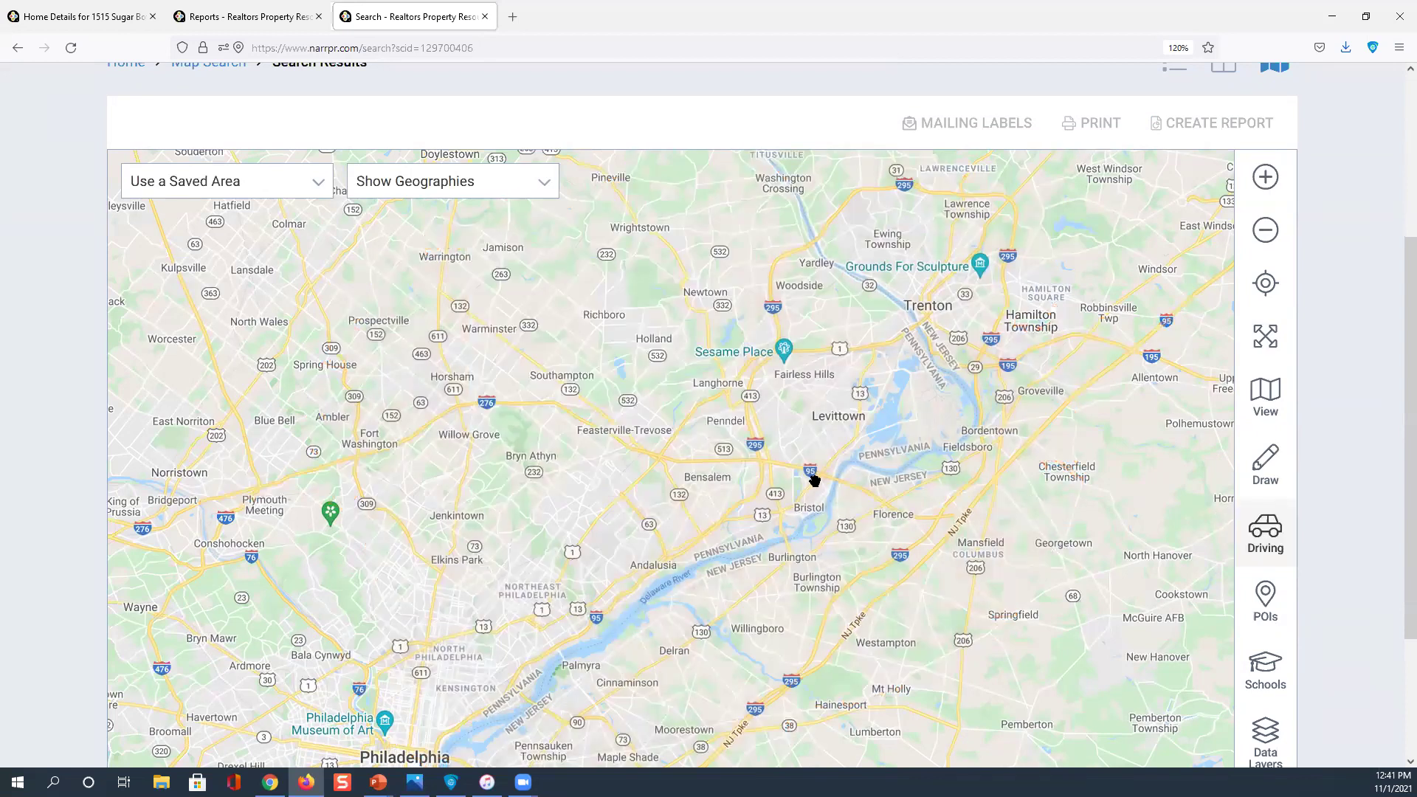
scroll(815, 484, up, 1)
scroll(815, 483, up, 2)
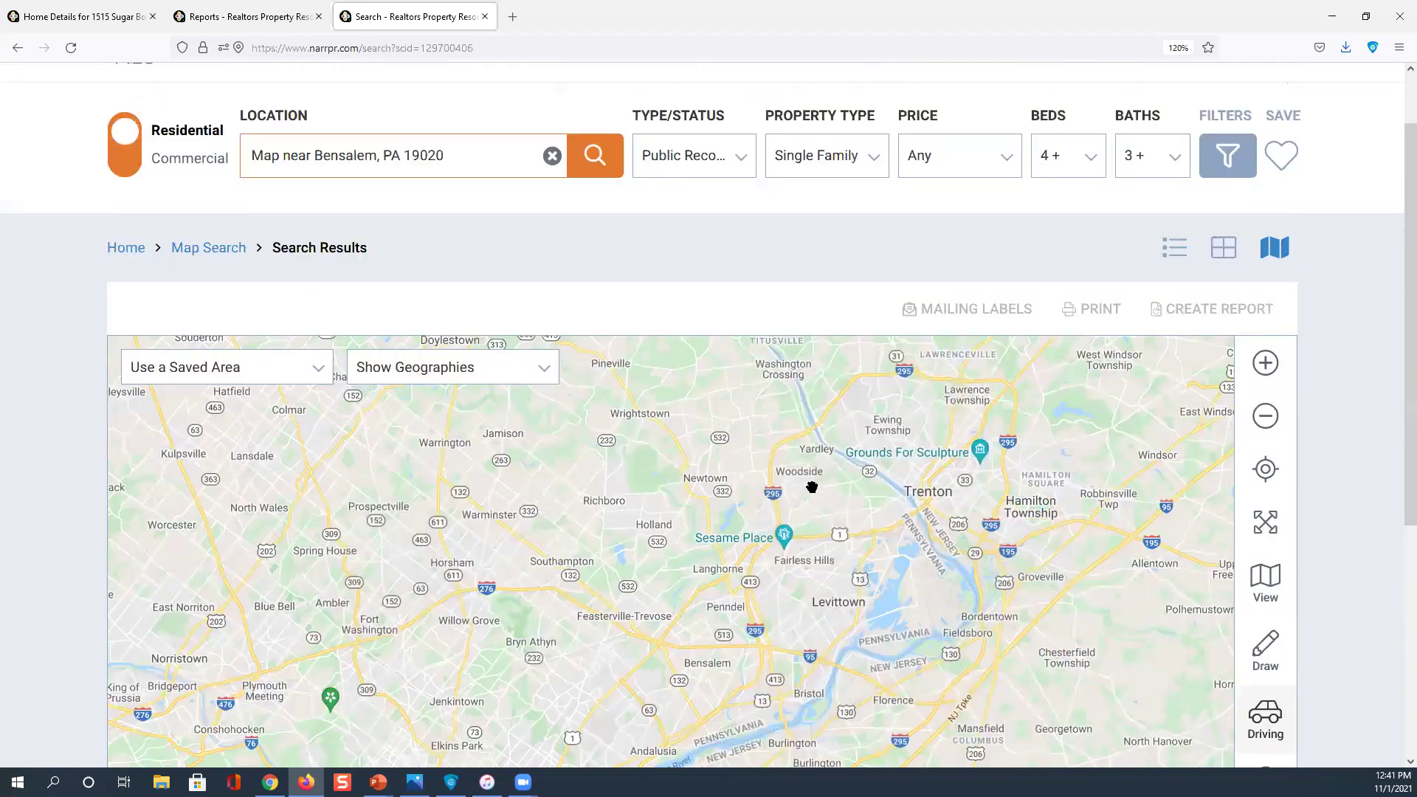
Rerun the property search and zoom the map in around Bensalem and Levittown
scroll(812, 494, down, 3)
scroll(812, 495, up, 3)
click(605, 159)
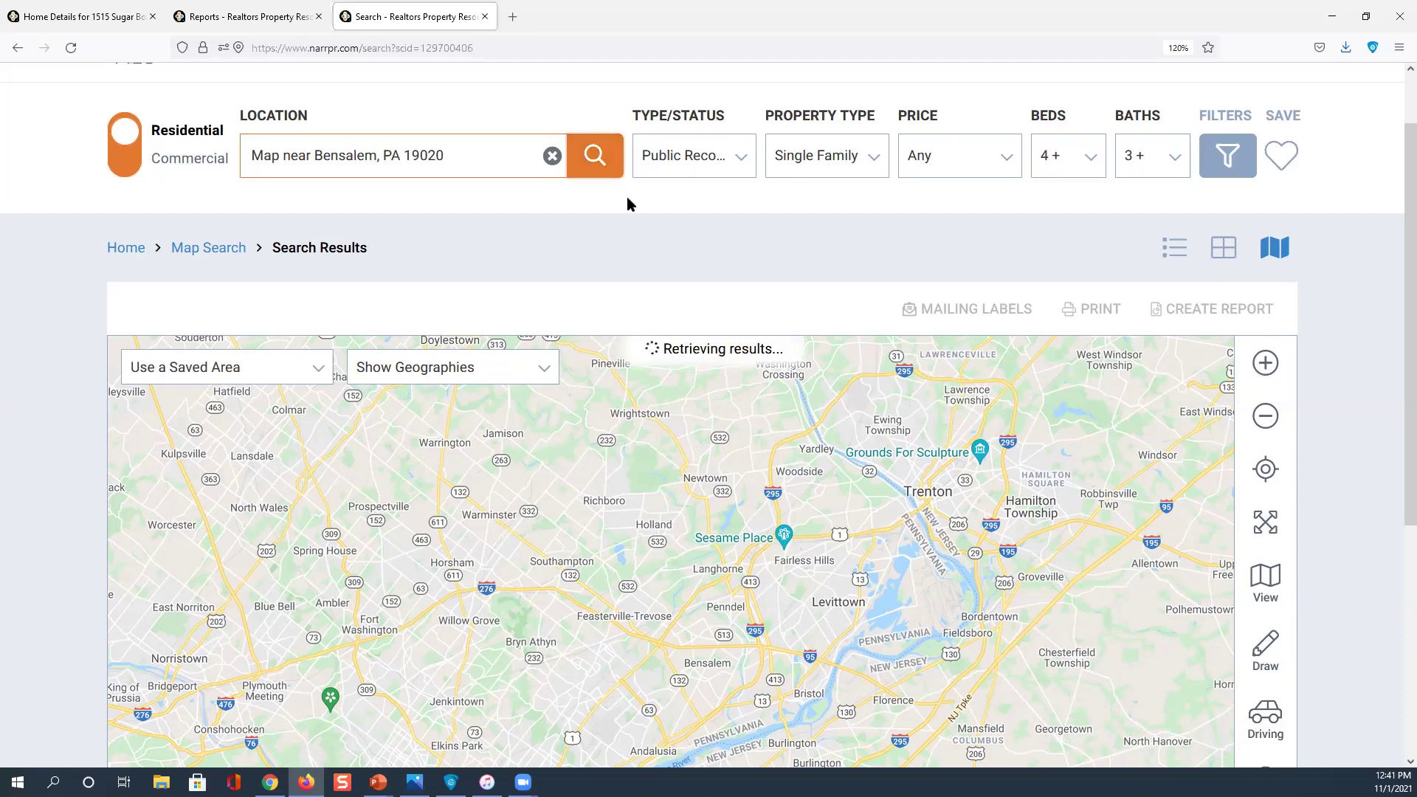
scroll(636, 238, down, 2)
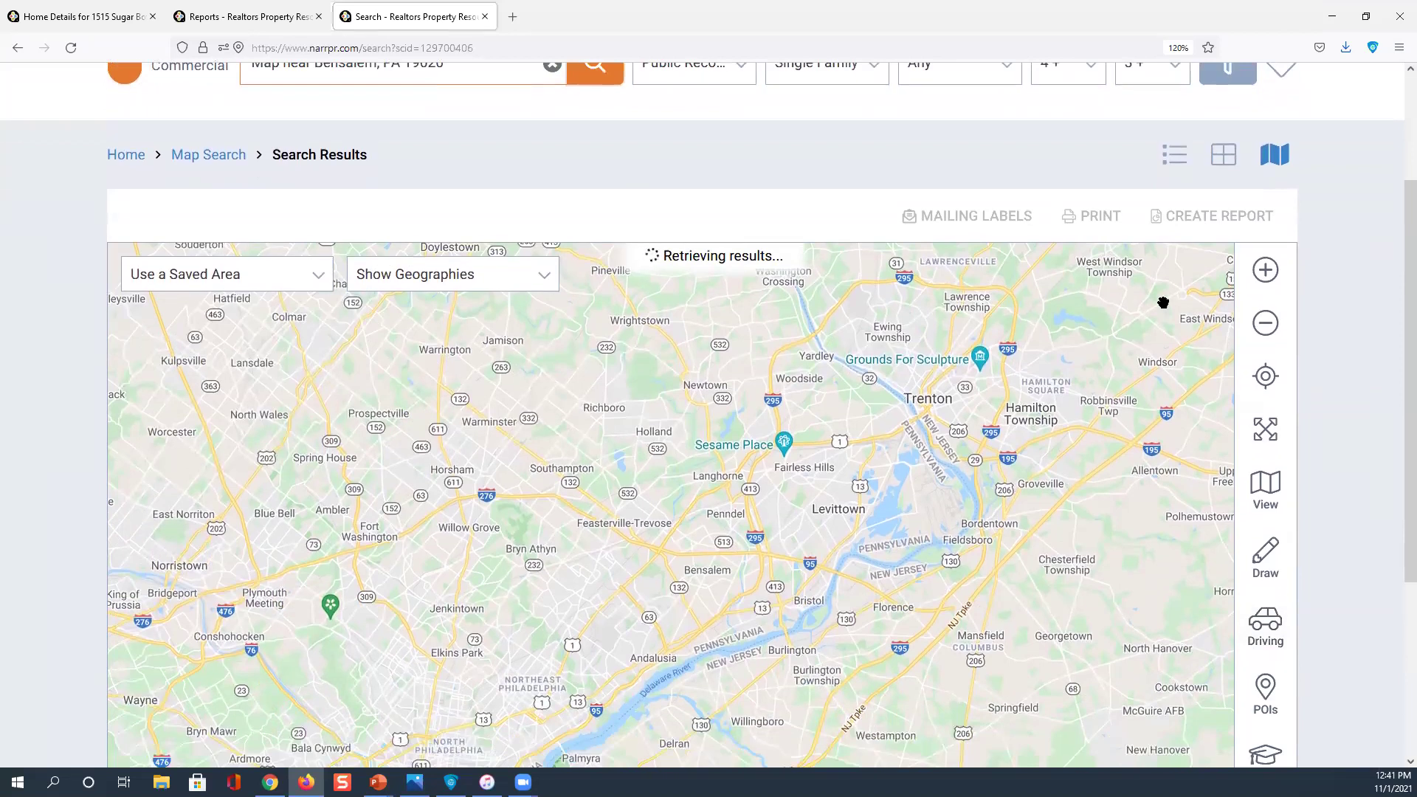
click(1264, 270)
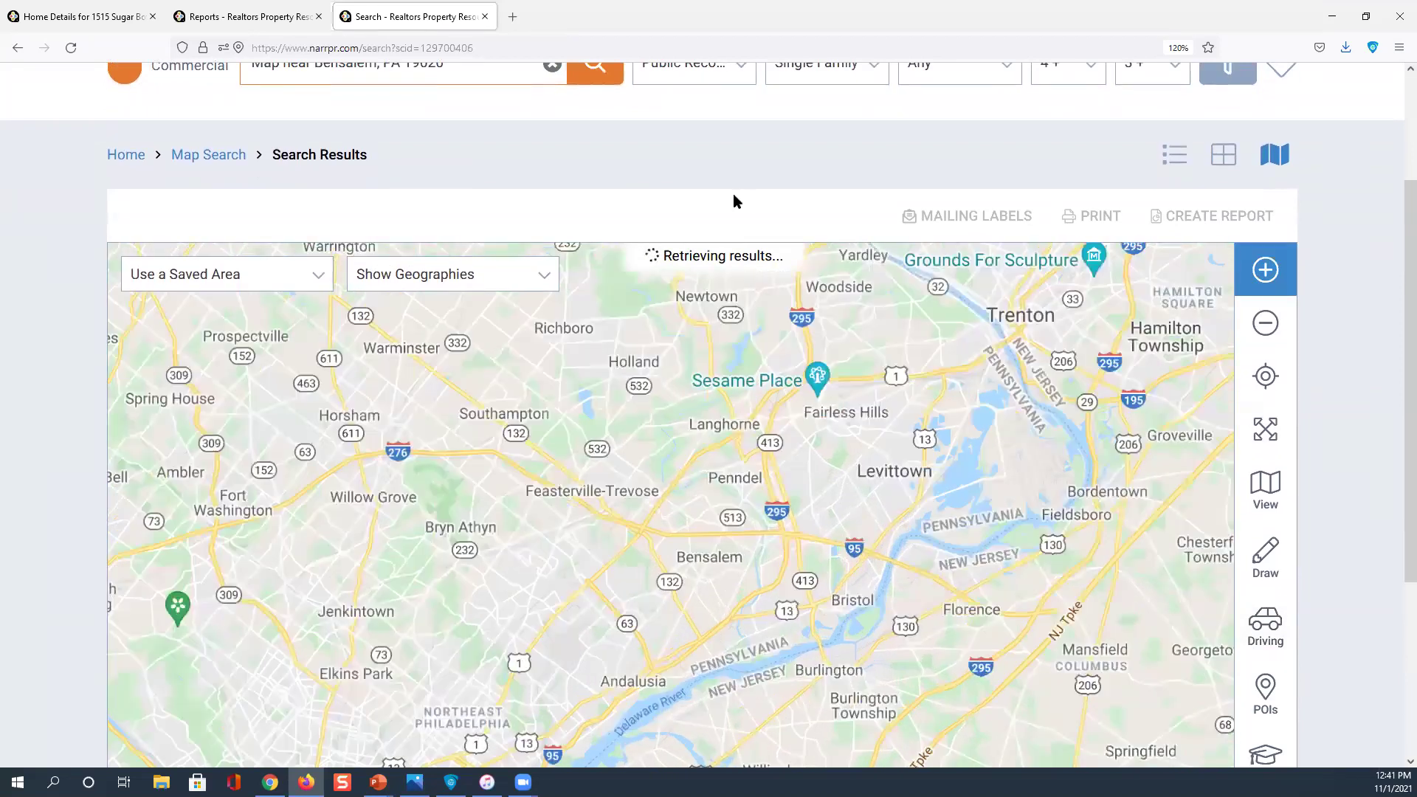
scroll(911, 249, up, 3)
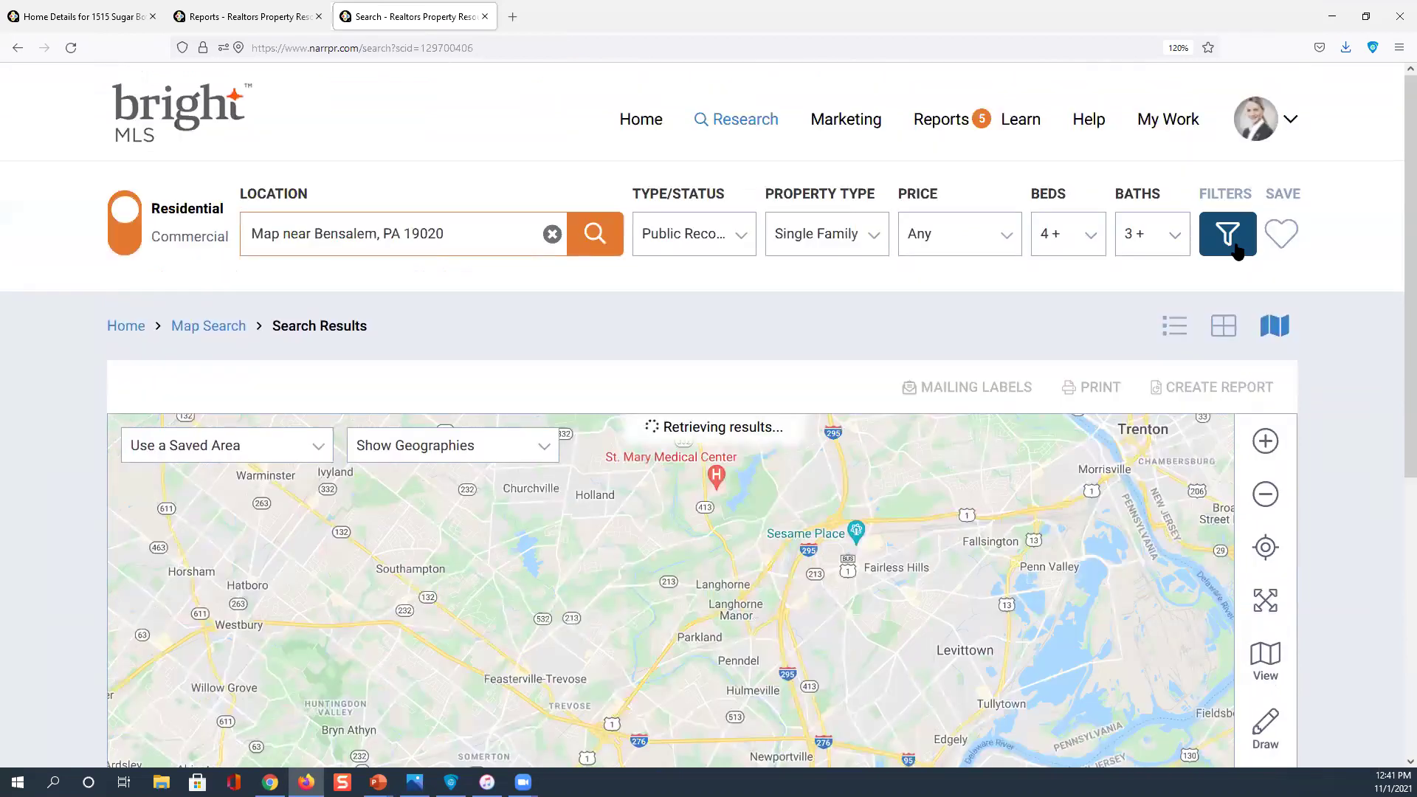
Reapply the filters to return 2797 properties and dismiss the 500-result limit notice
click(1232, 240)
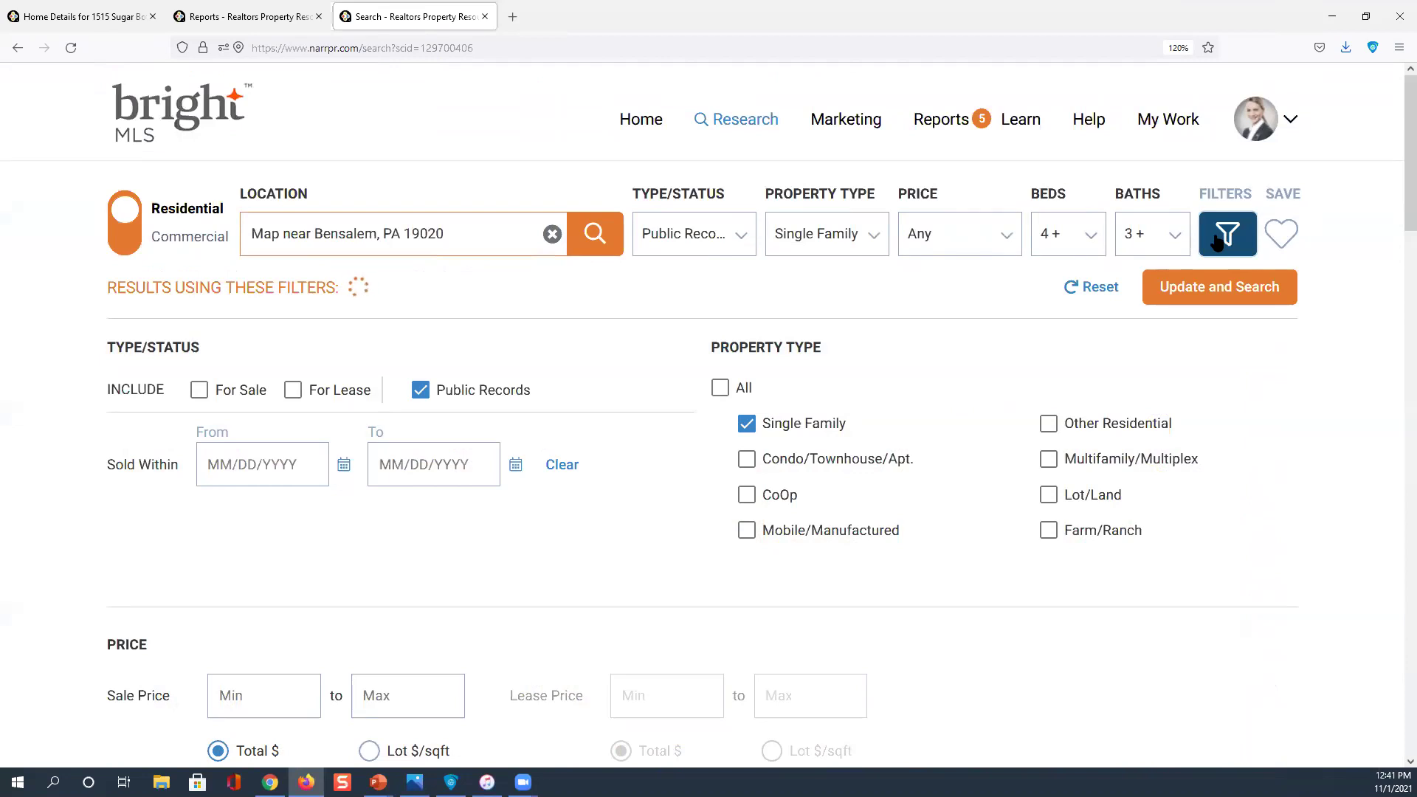
click(1208, 288)
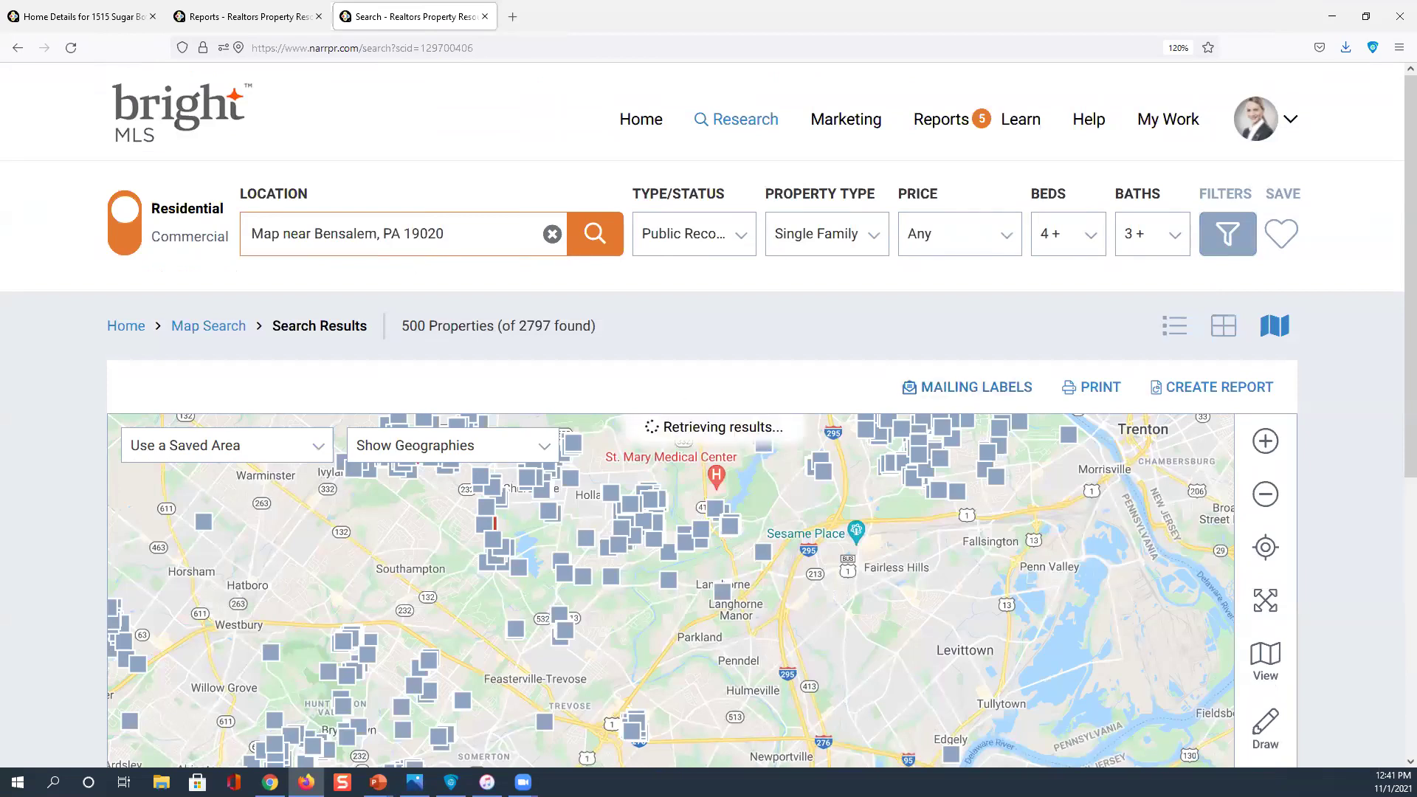
scroll(516, 559, down, 5)
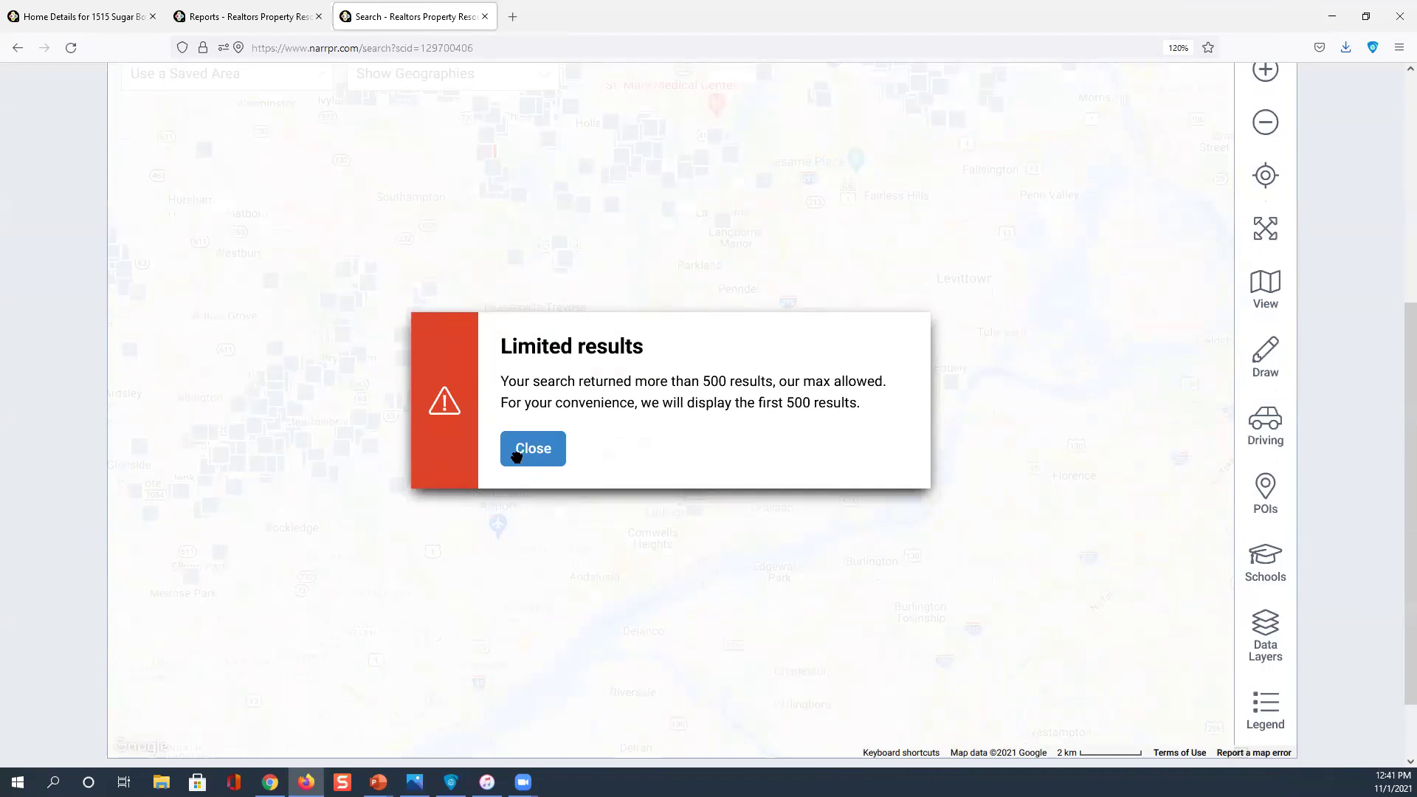
click(517, 455)
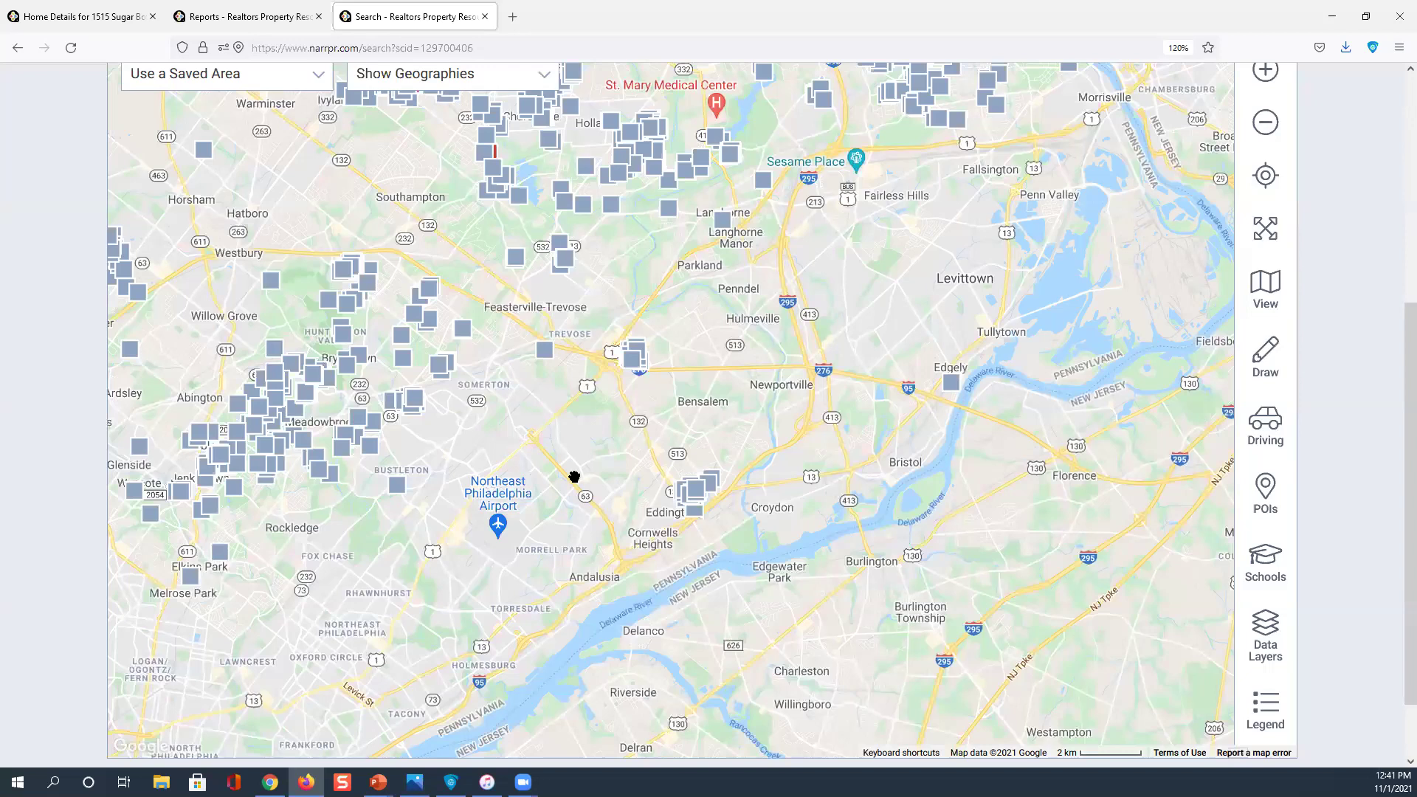
Pan the map west toward Abington and Horsham and show the Freehand, Radius, Polygon, Box shapes
click(512, 509)
click(1261, 425)
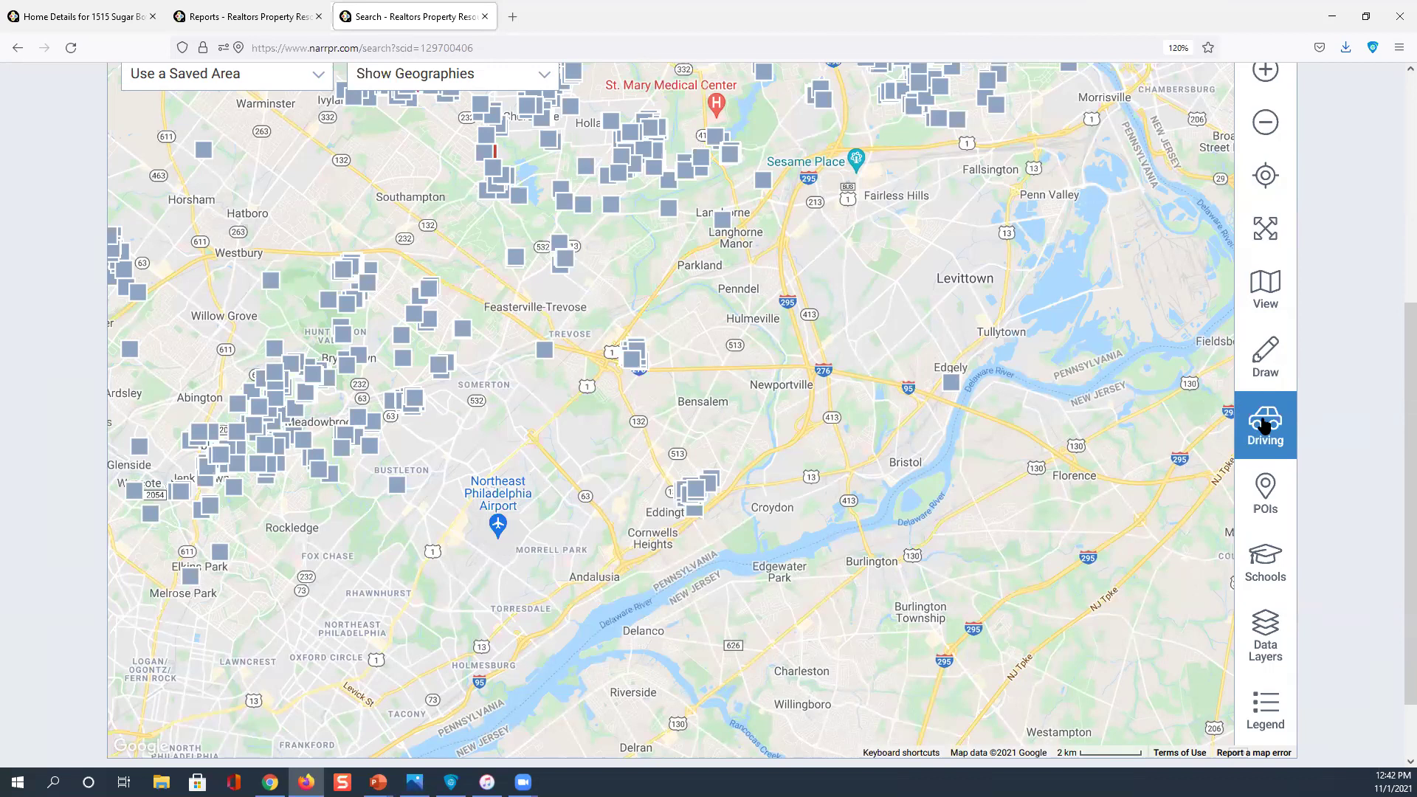
click(1264, 423)
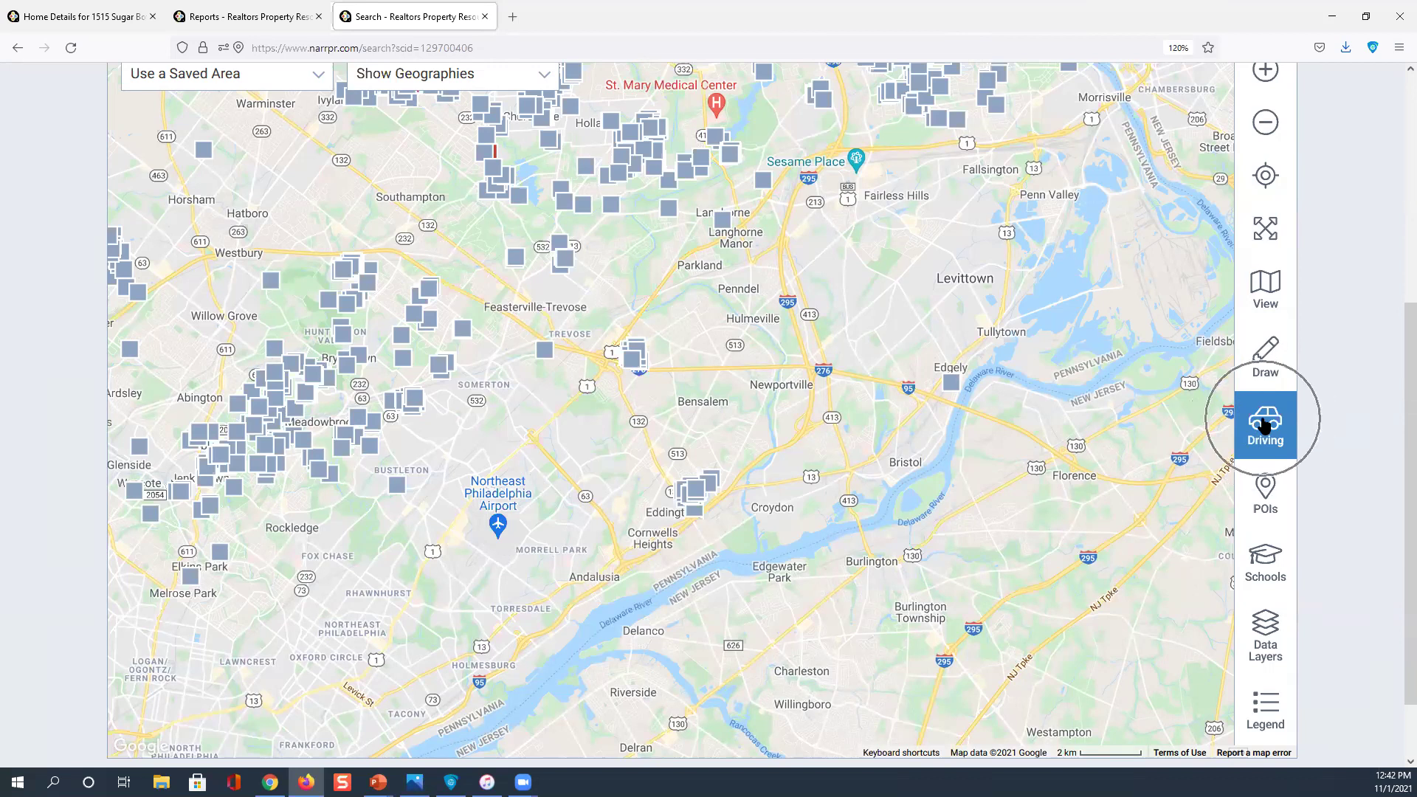
drag(566, 465, 753, 517)
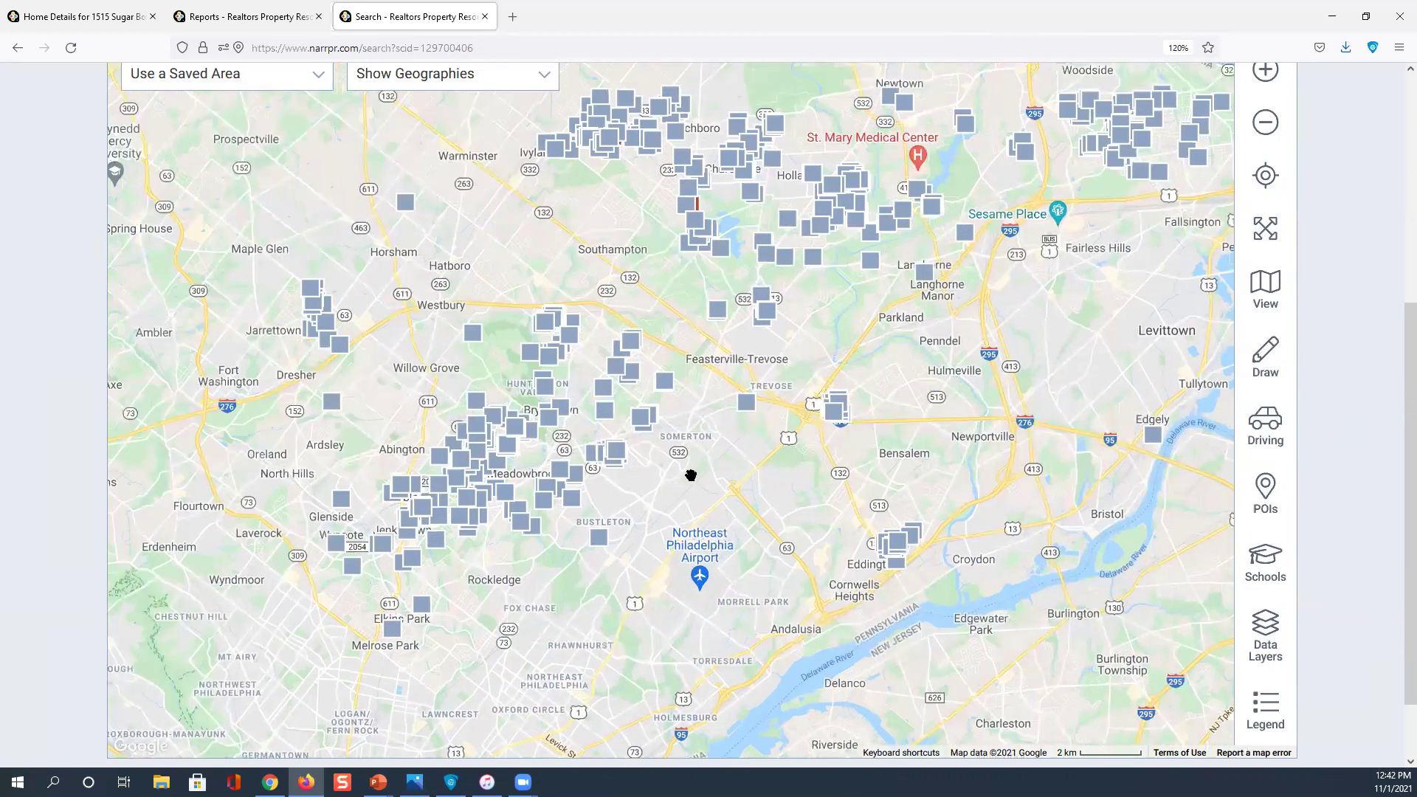
click(1266, 352)
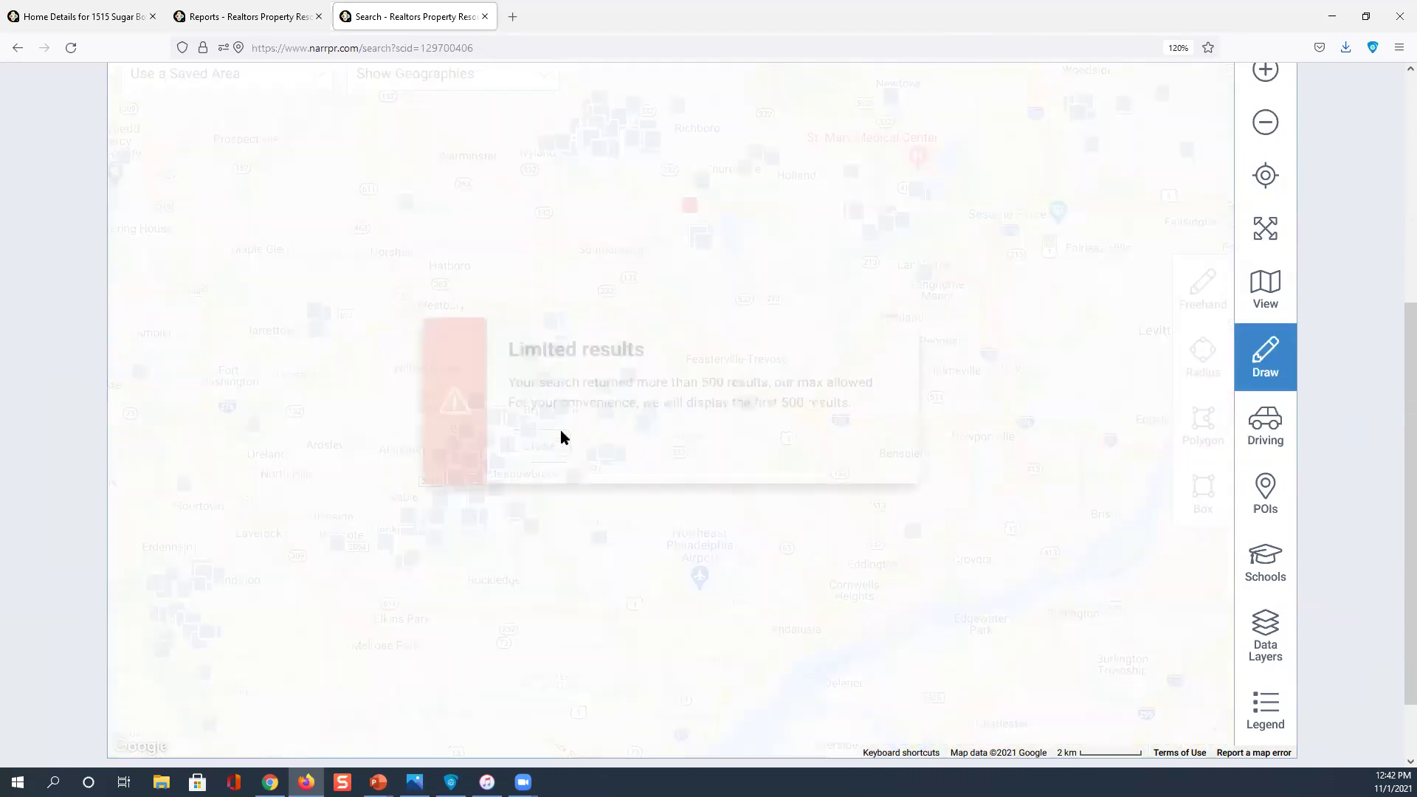
click(1268, 348)
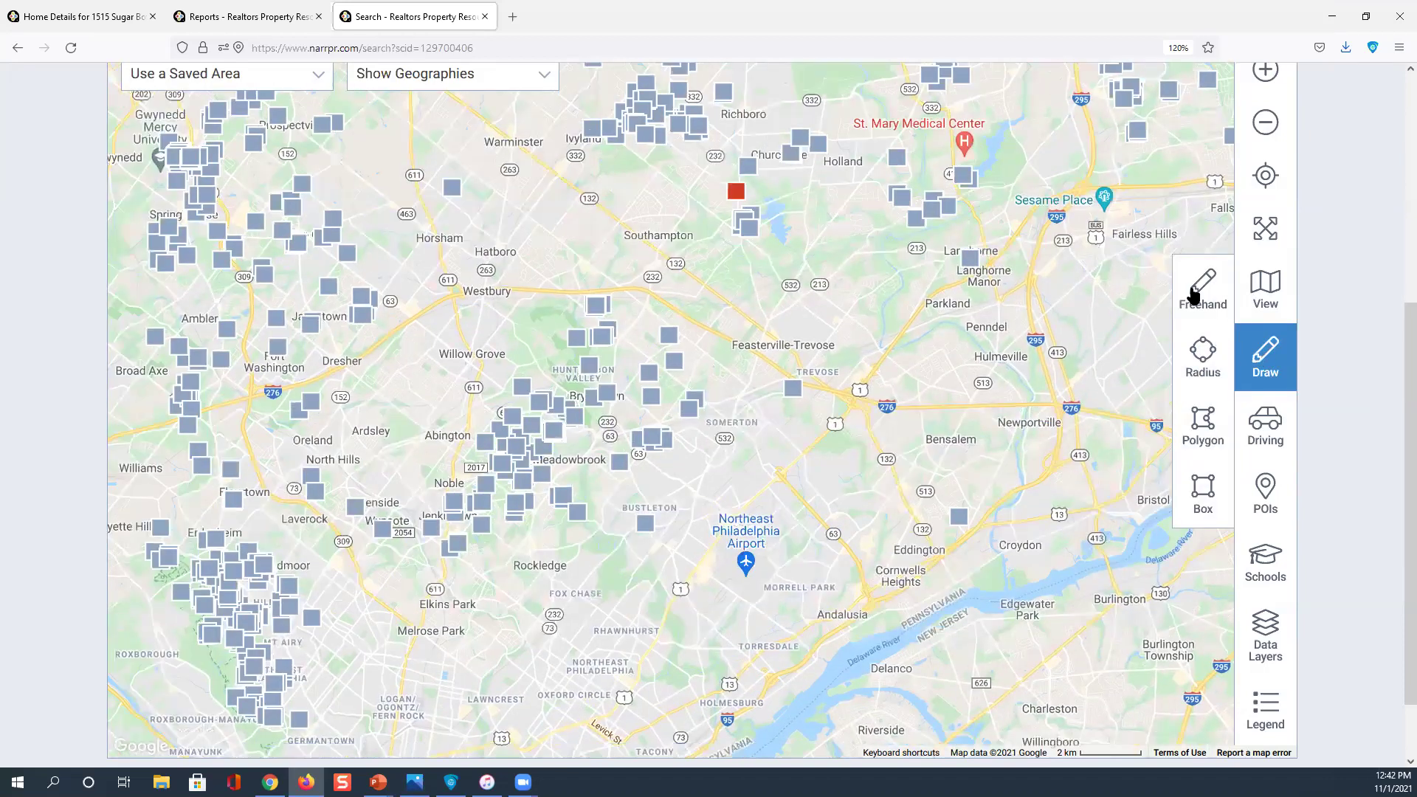
Try sketching a freehand area near Wyndmoor, then delete it
click(1201, 289)
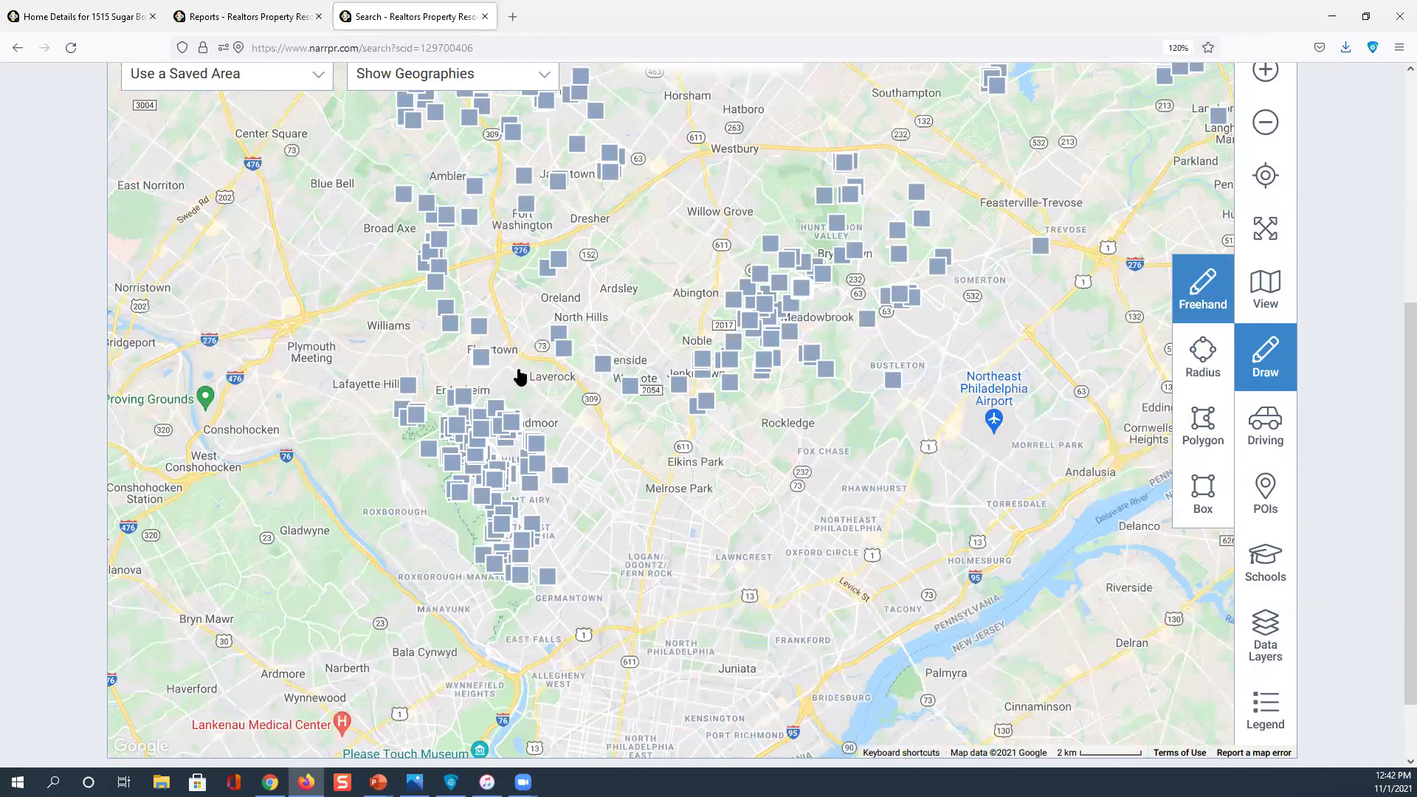
mouse_move(543, 402)
mouse_down()
mouse_move(620, 422)
mouse_move(590, 420)
mouse_up()
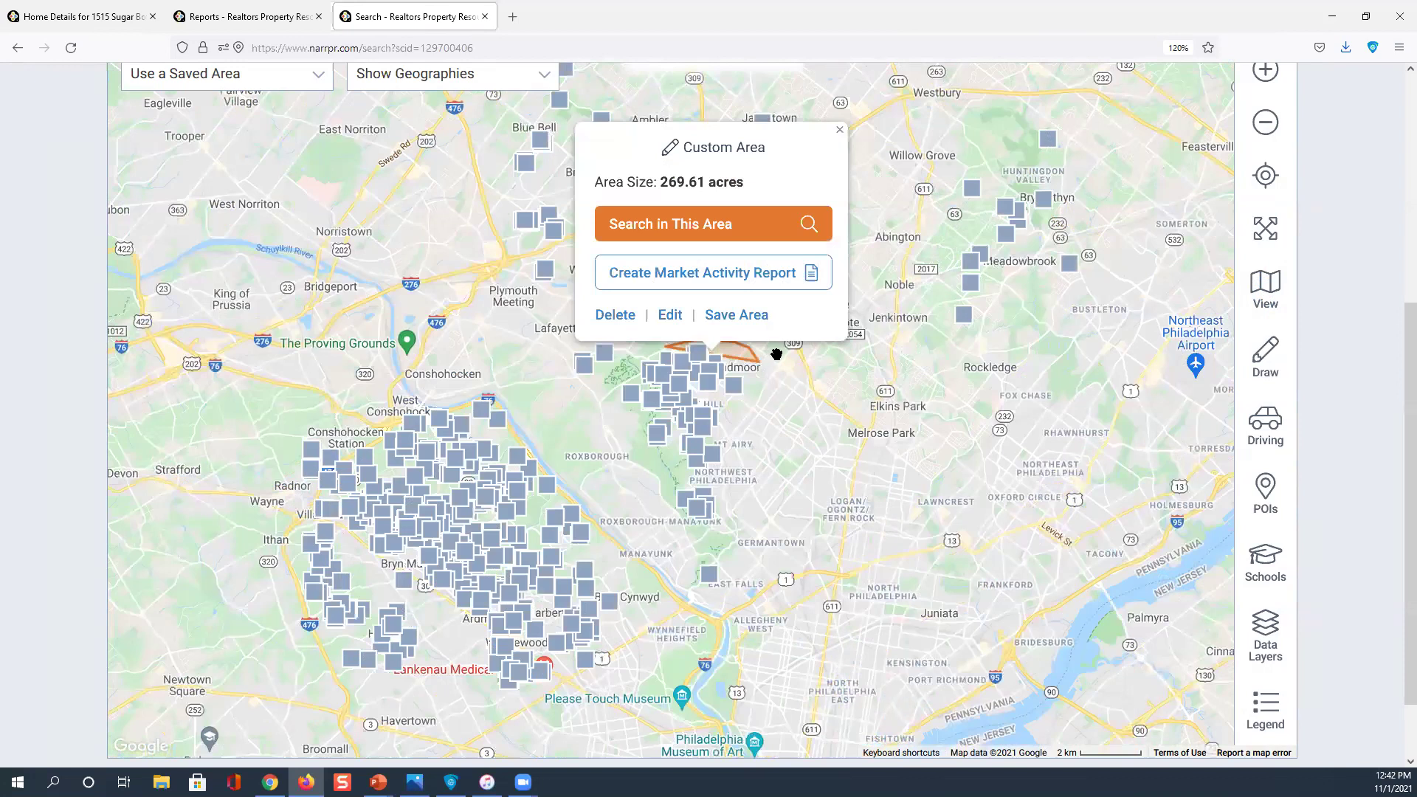
click(777, 354)
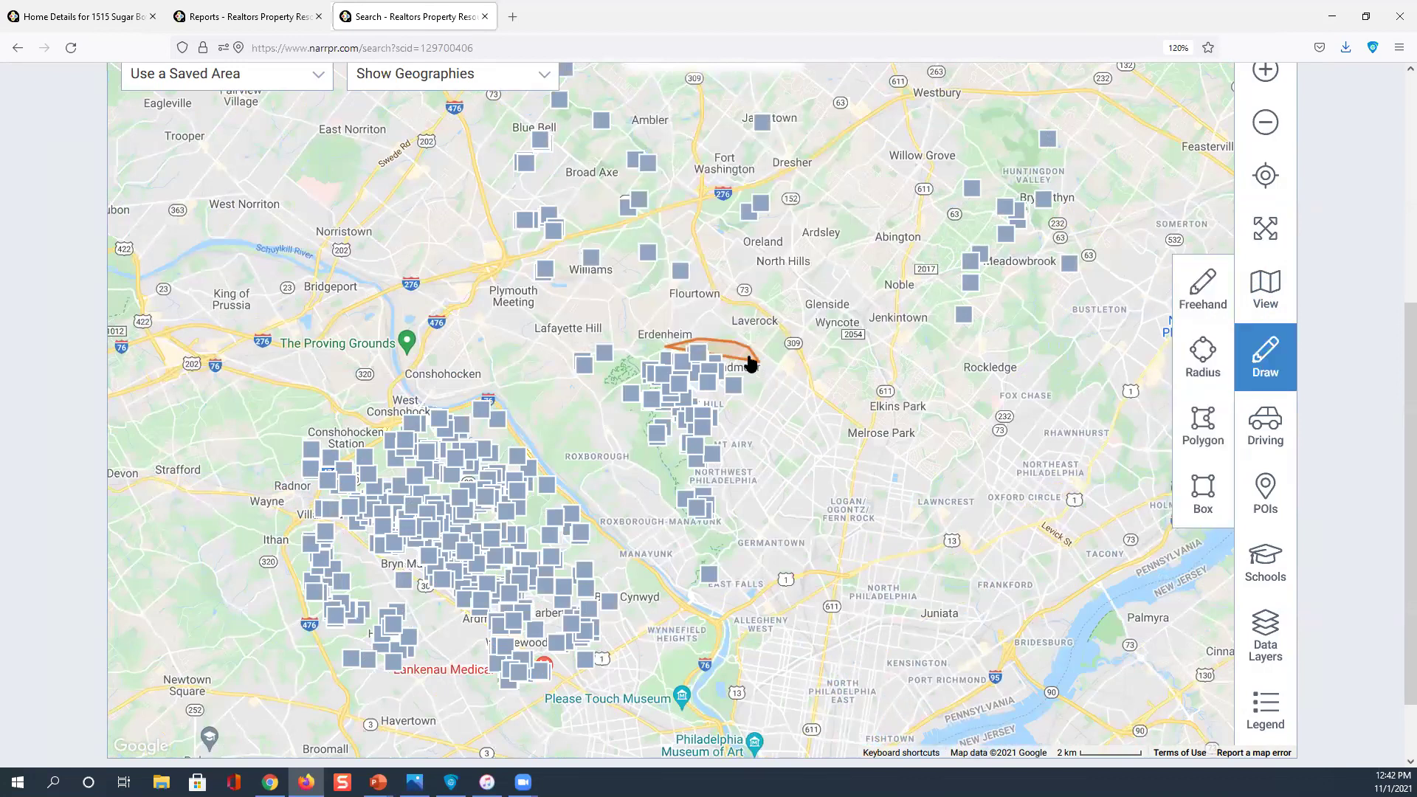
drag(750, 363, 753, 361)
click(651, 319)
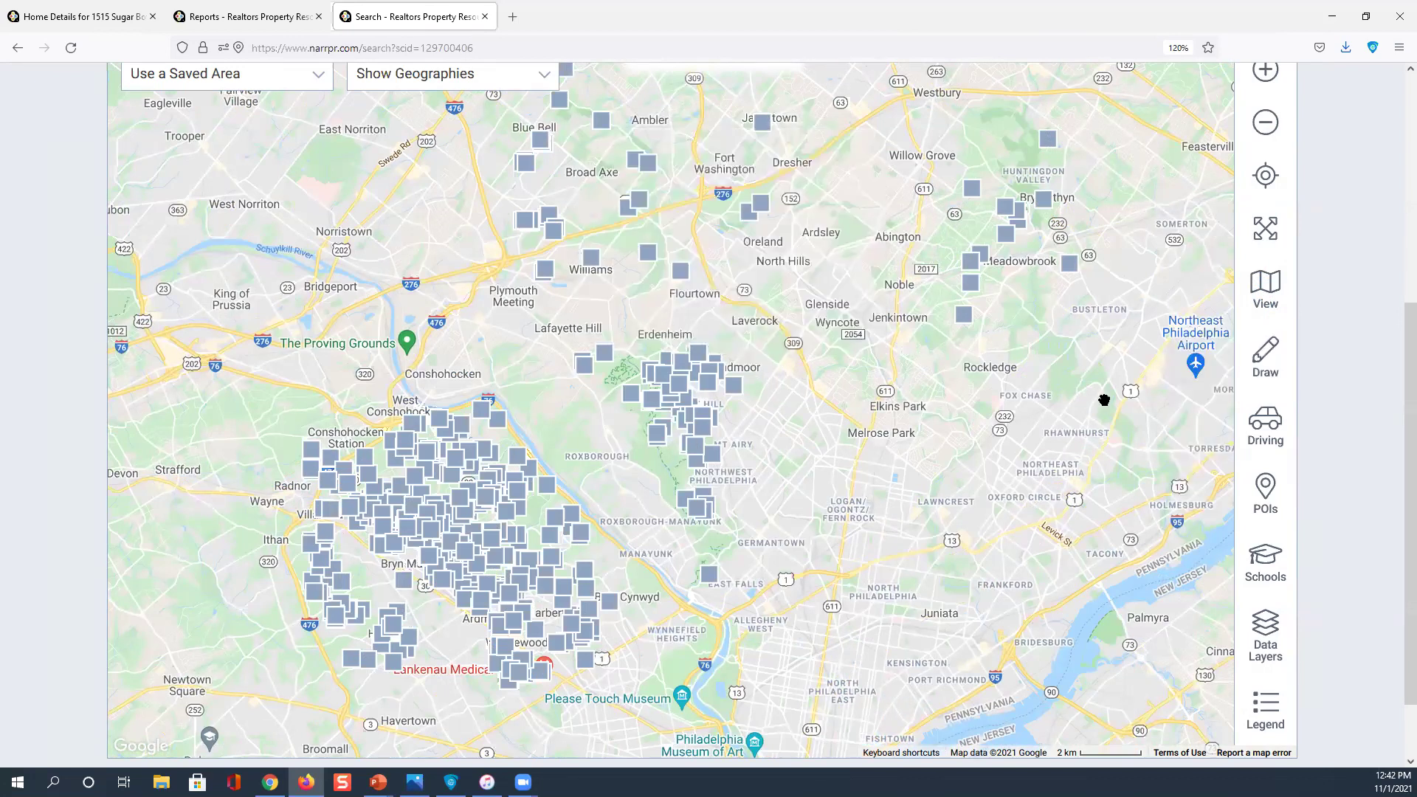
Draw a new freehand area around Chestnut Hill and Wyndmoor and search within it
click(1267, 357)
click(1203, 283)
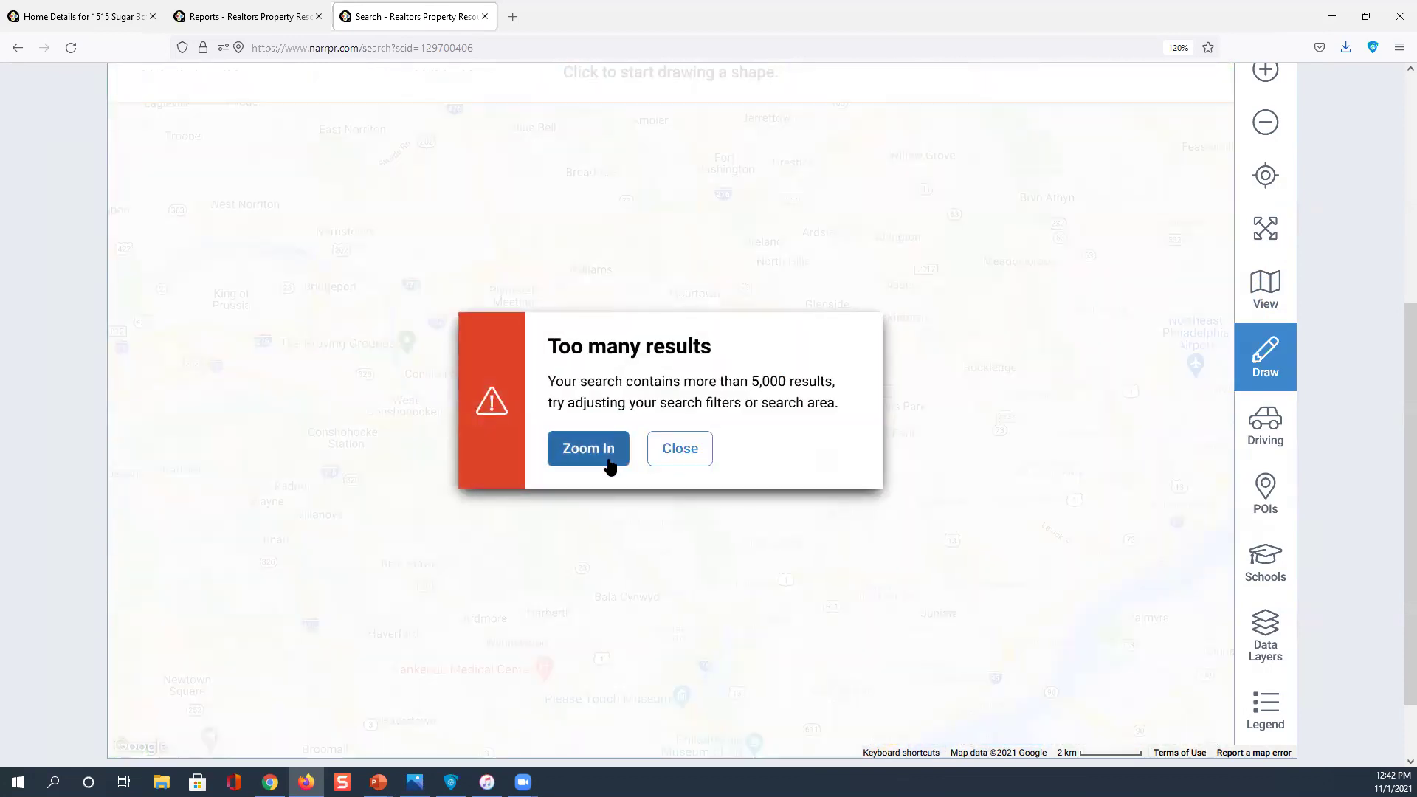
click(608, 462)
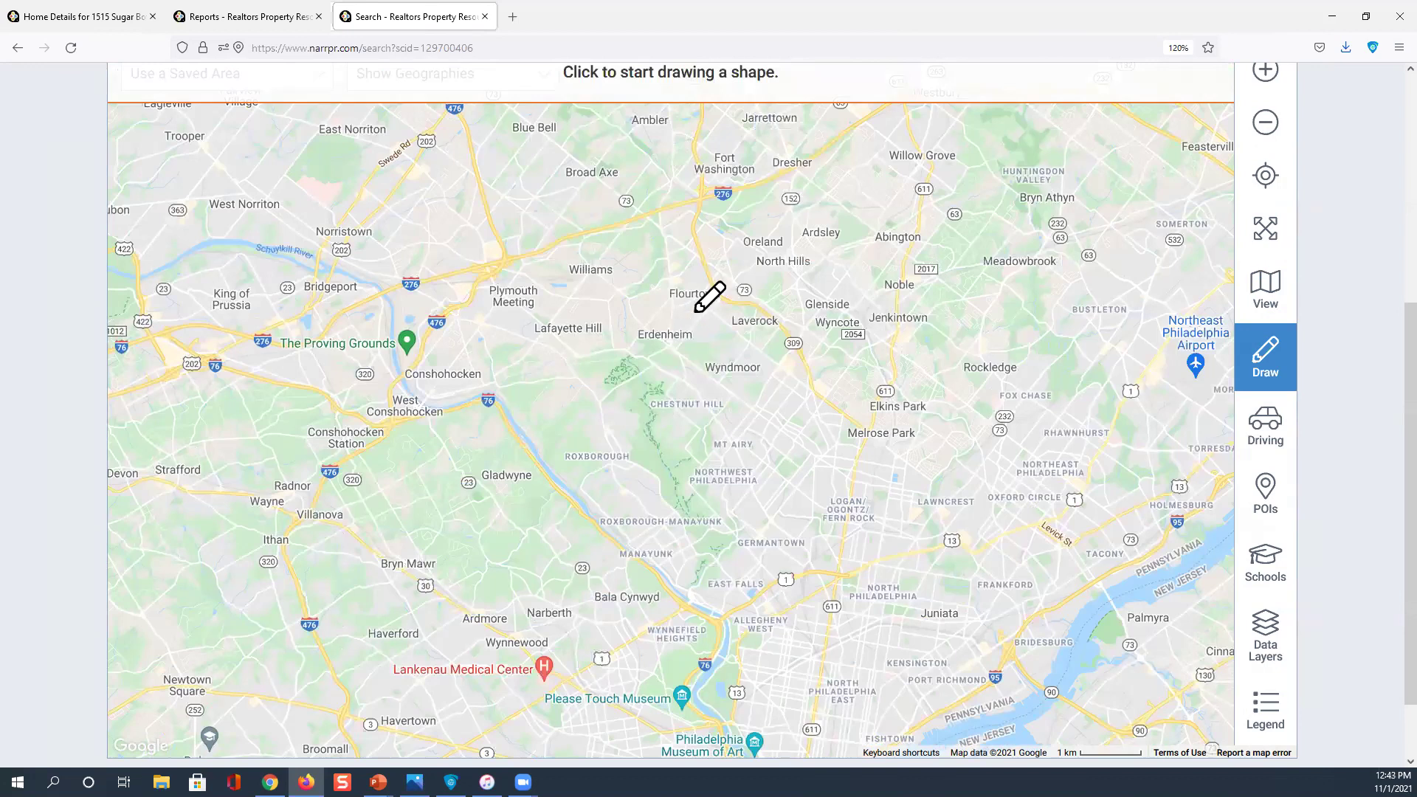
scroll(696, 309, up, 2)
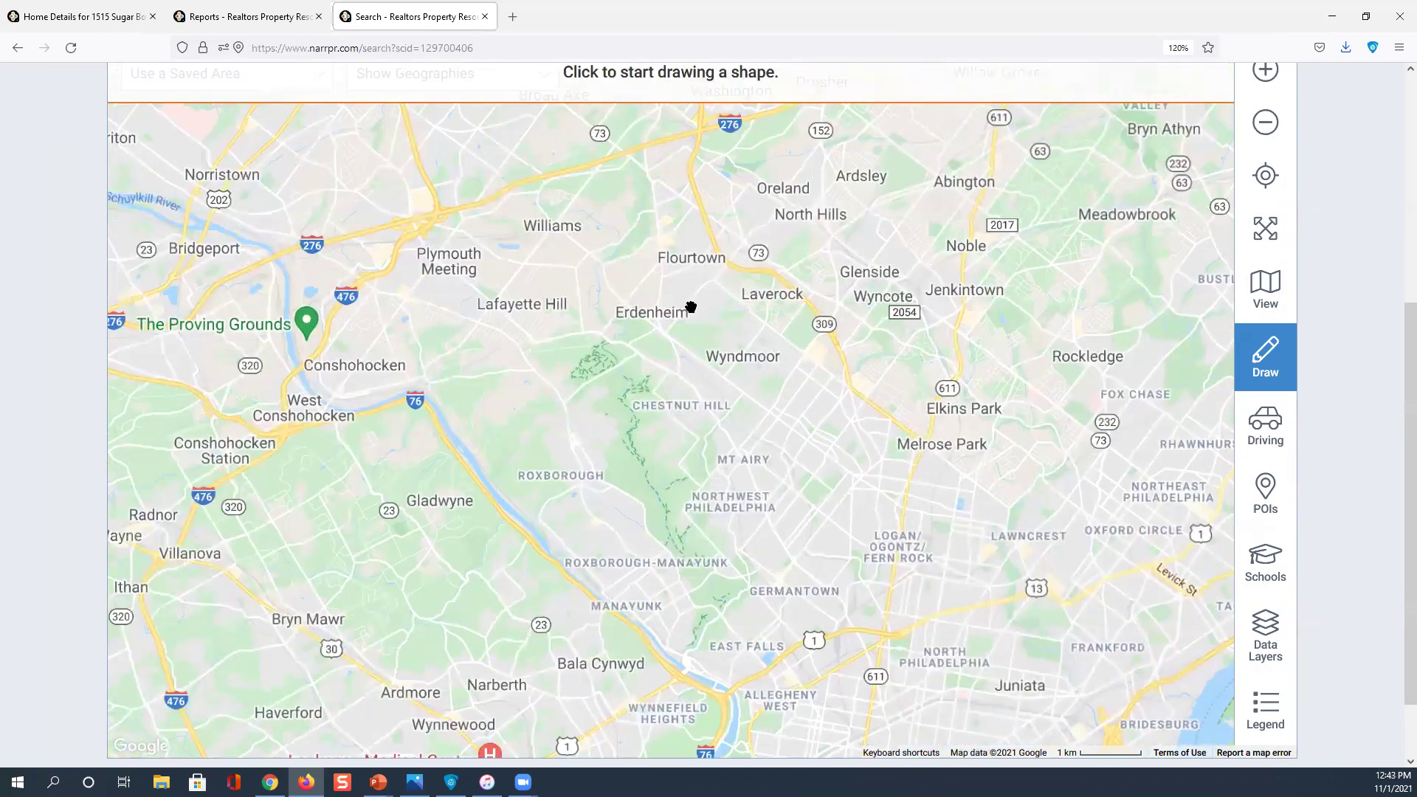
drag(624, 455, 547, 528)
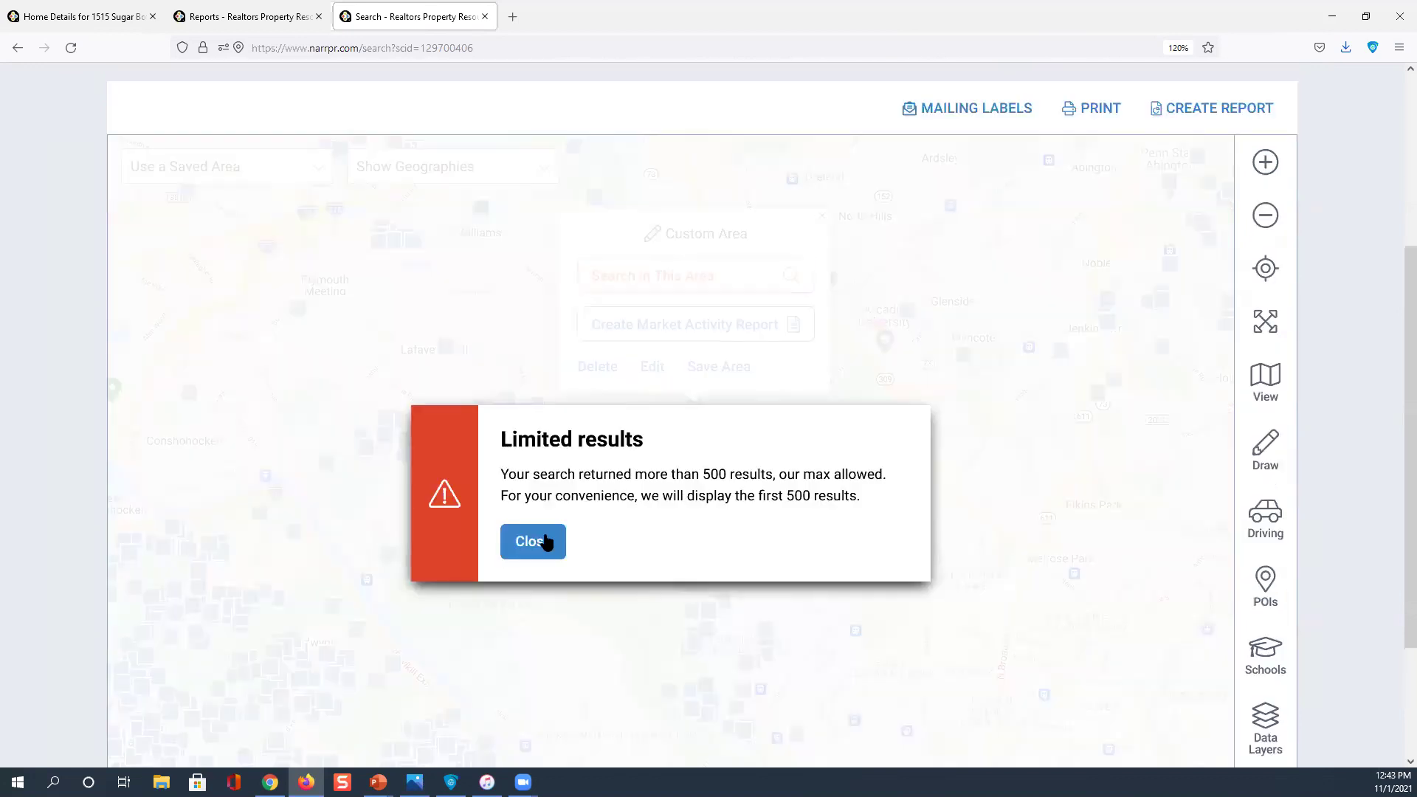
click(1131, 355)
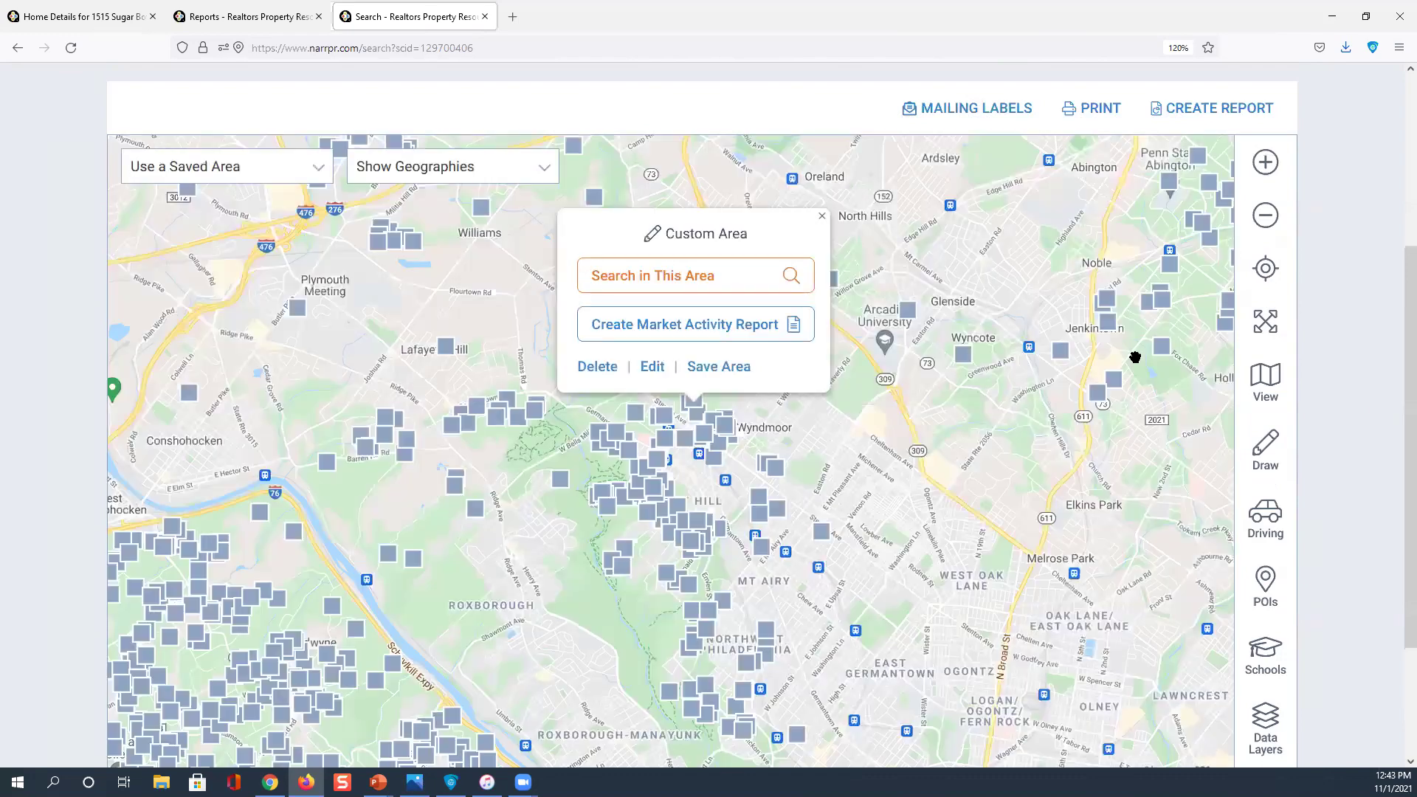
click(660, 270)
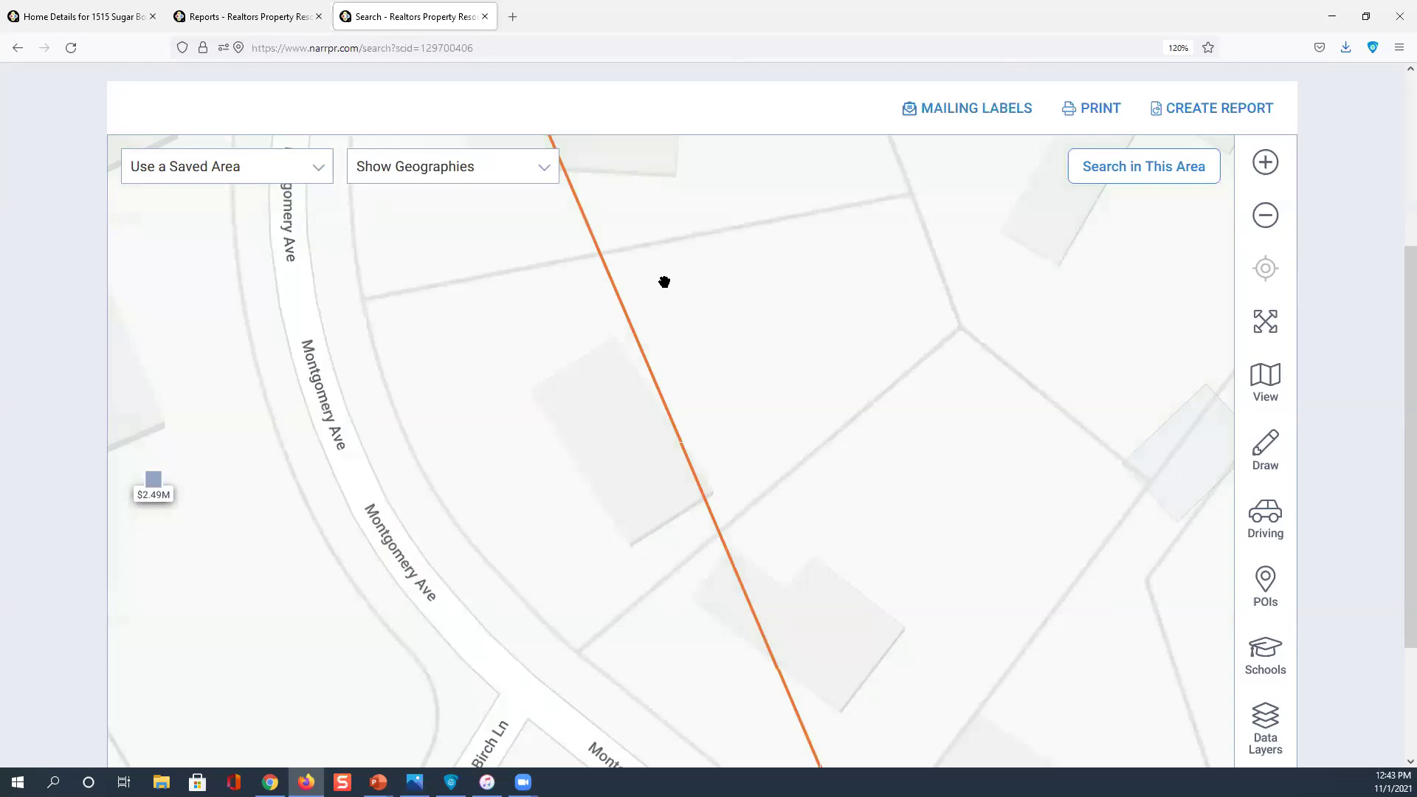
scroll(664, 283, down, 3)
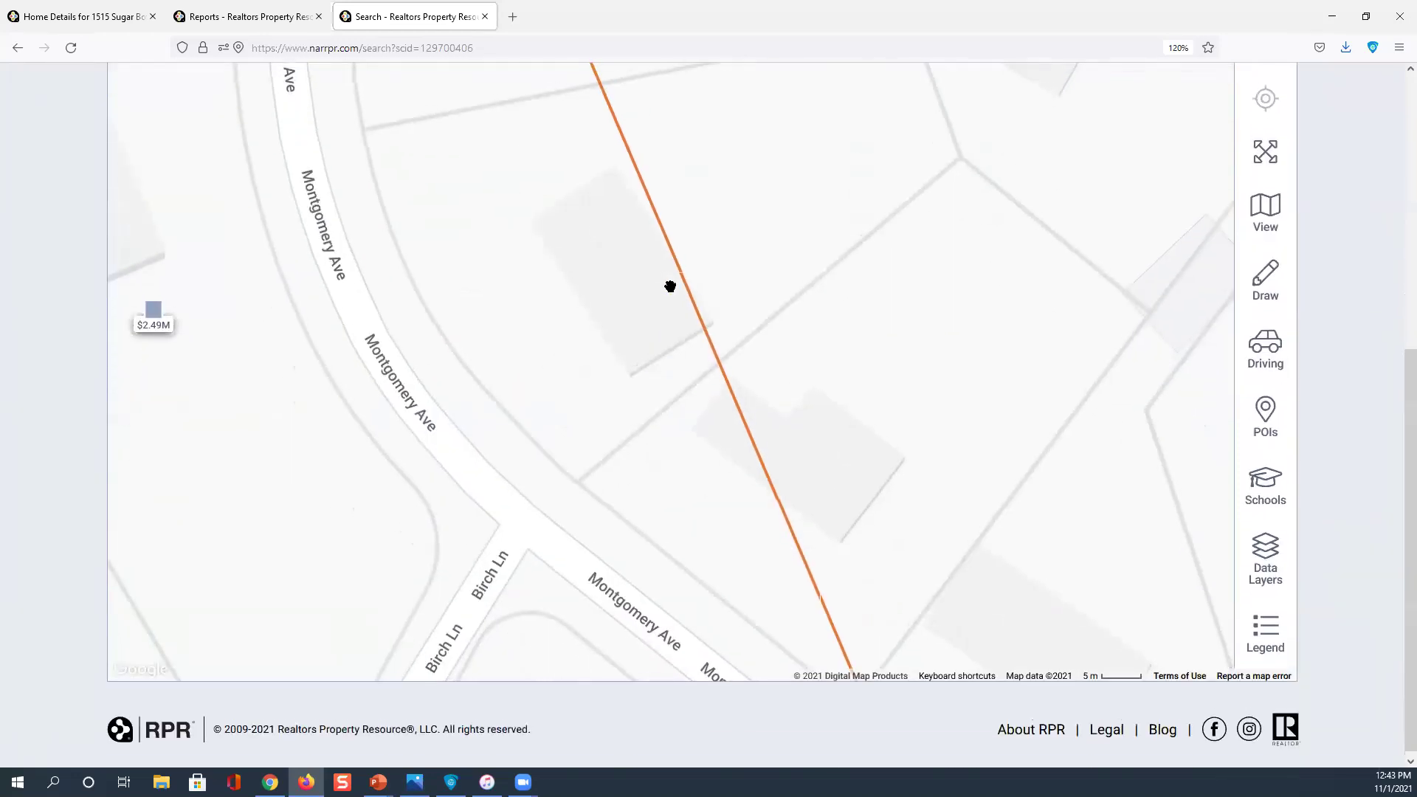
scroll(679, 290, up, 5)
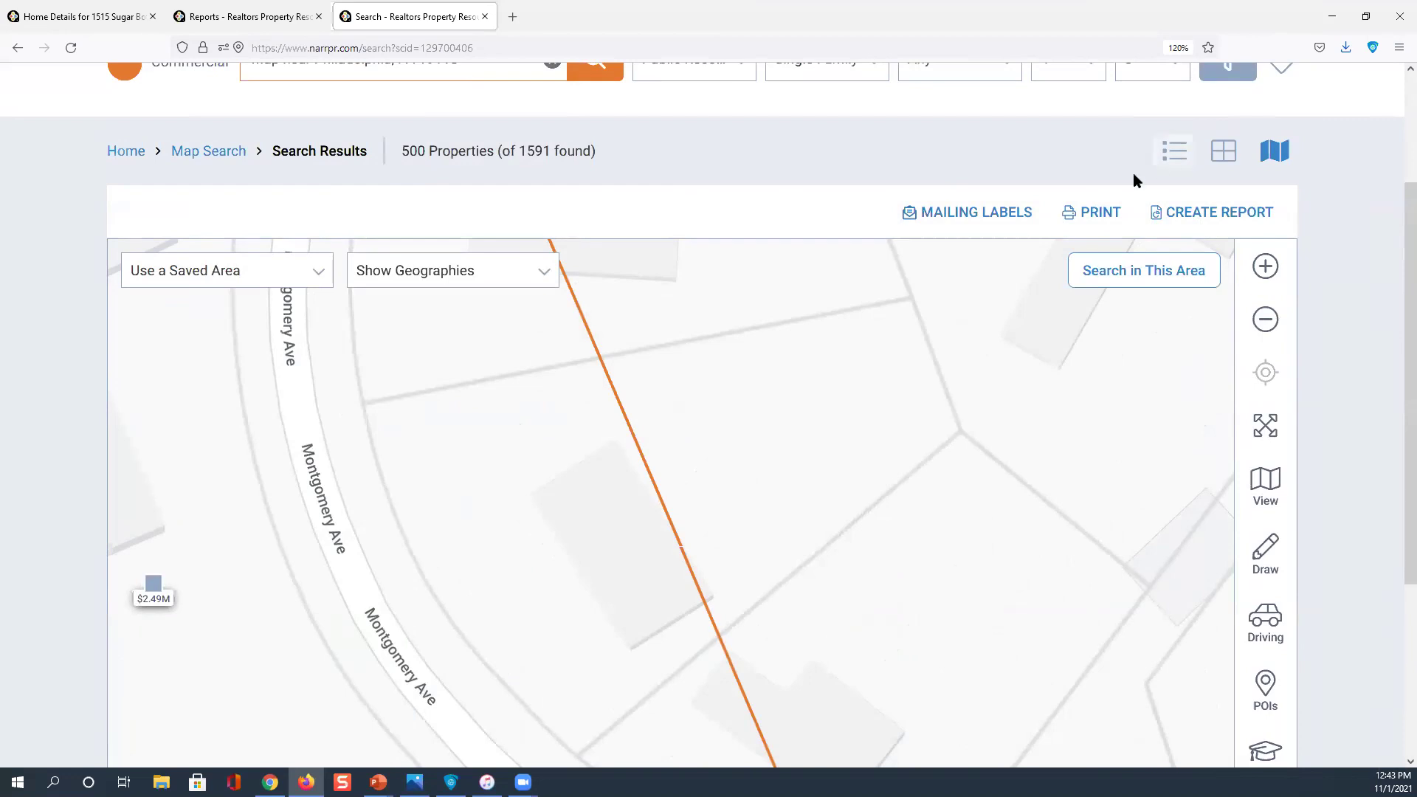
List the results by Living Area, largest first, then return to the property search map
click(1174, 153)
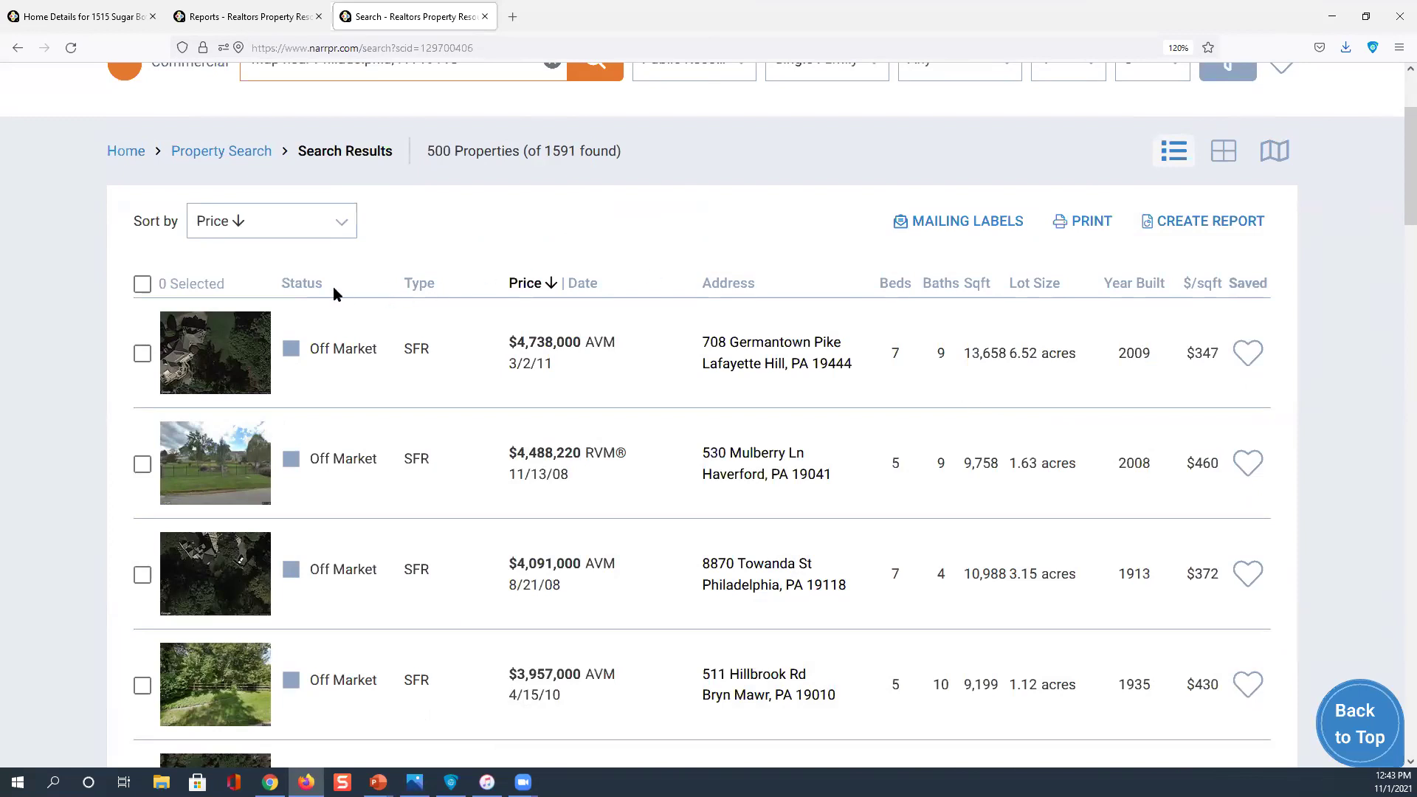
click(341, 233)
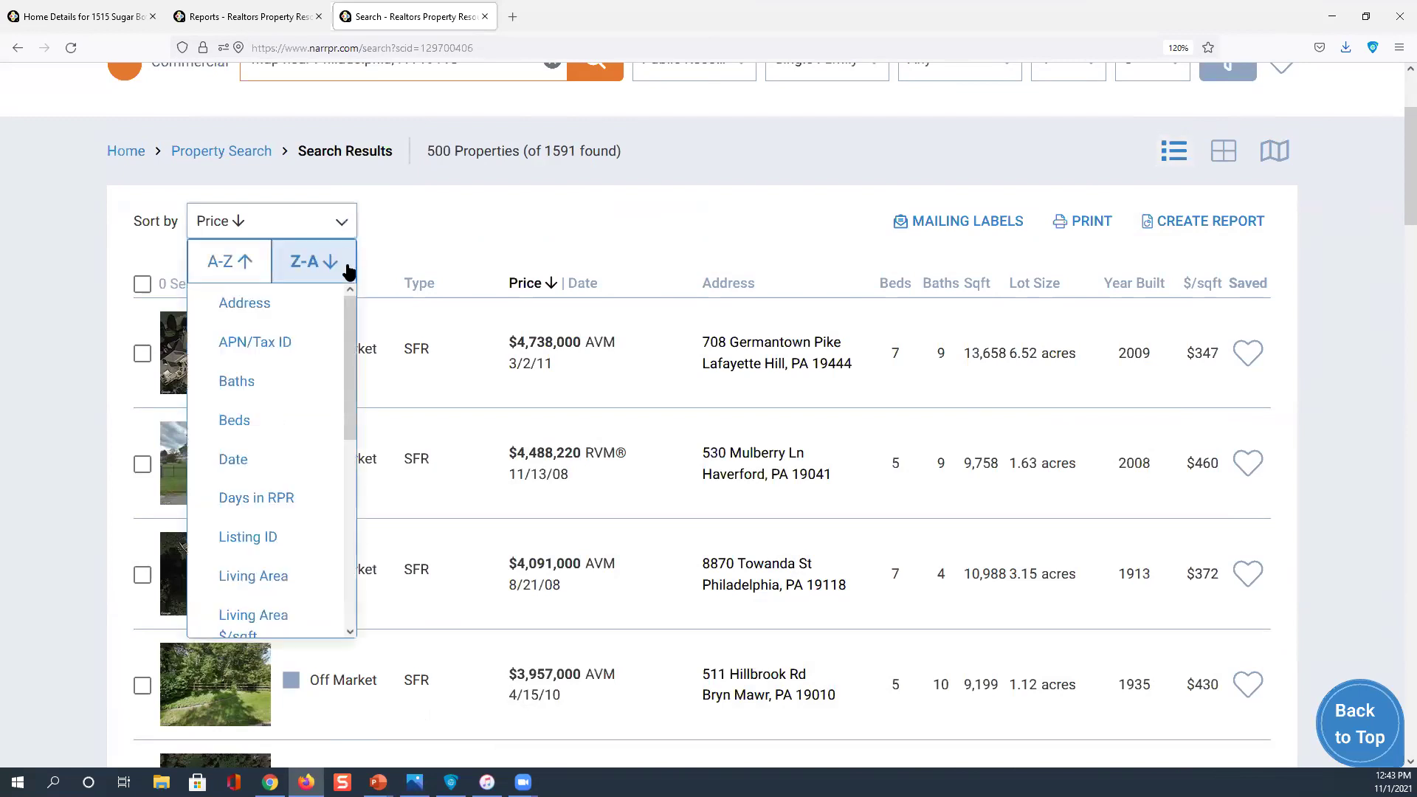
scroll(353, 354, down, 3)
drag(354, 362, 354, 435)
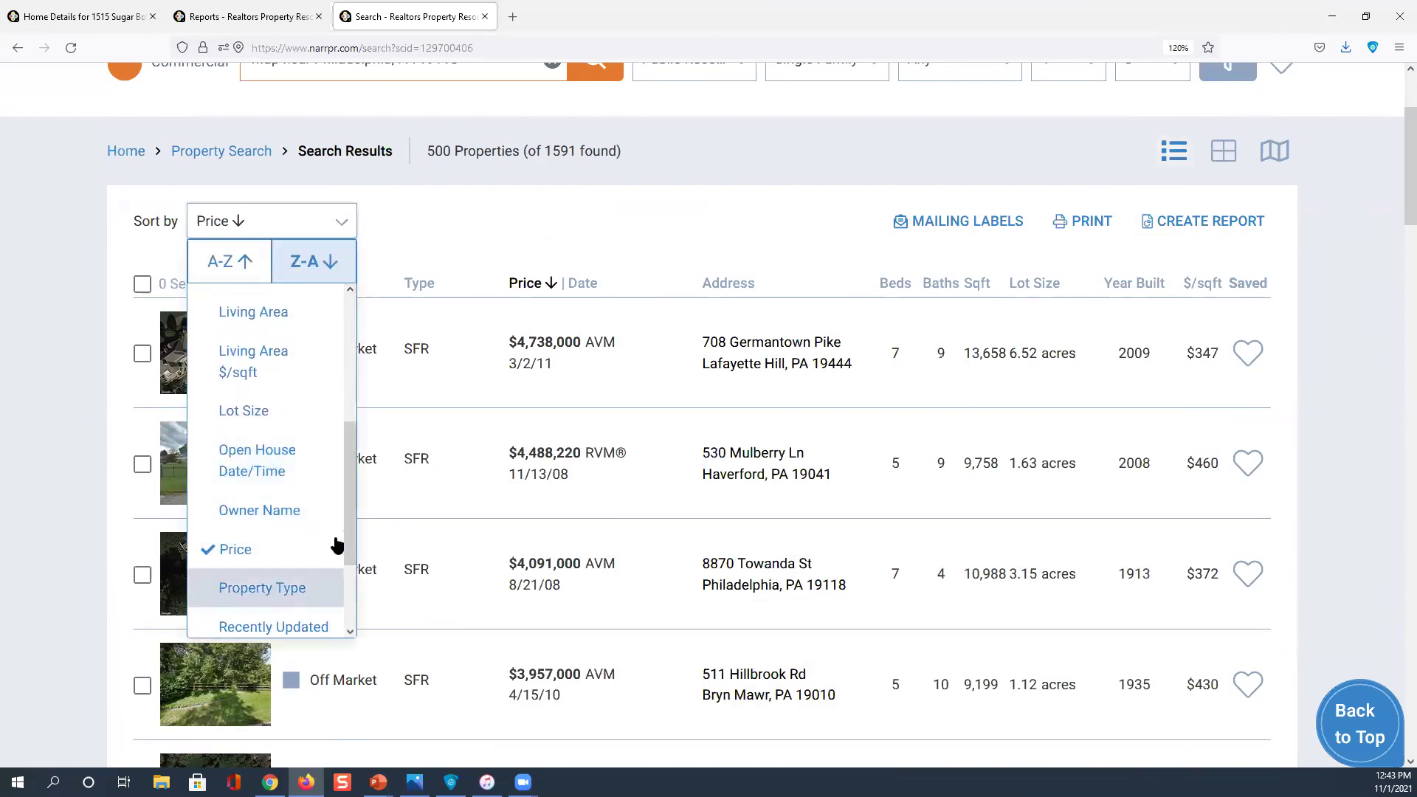
click(254, 320)
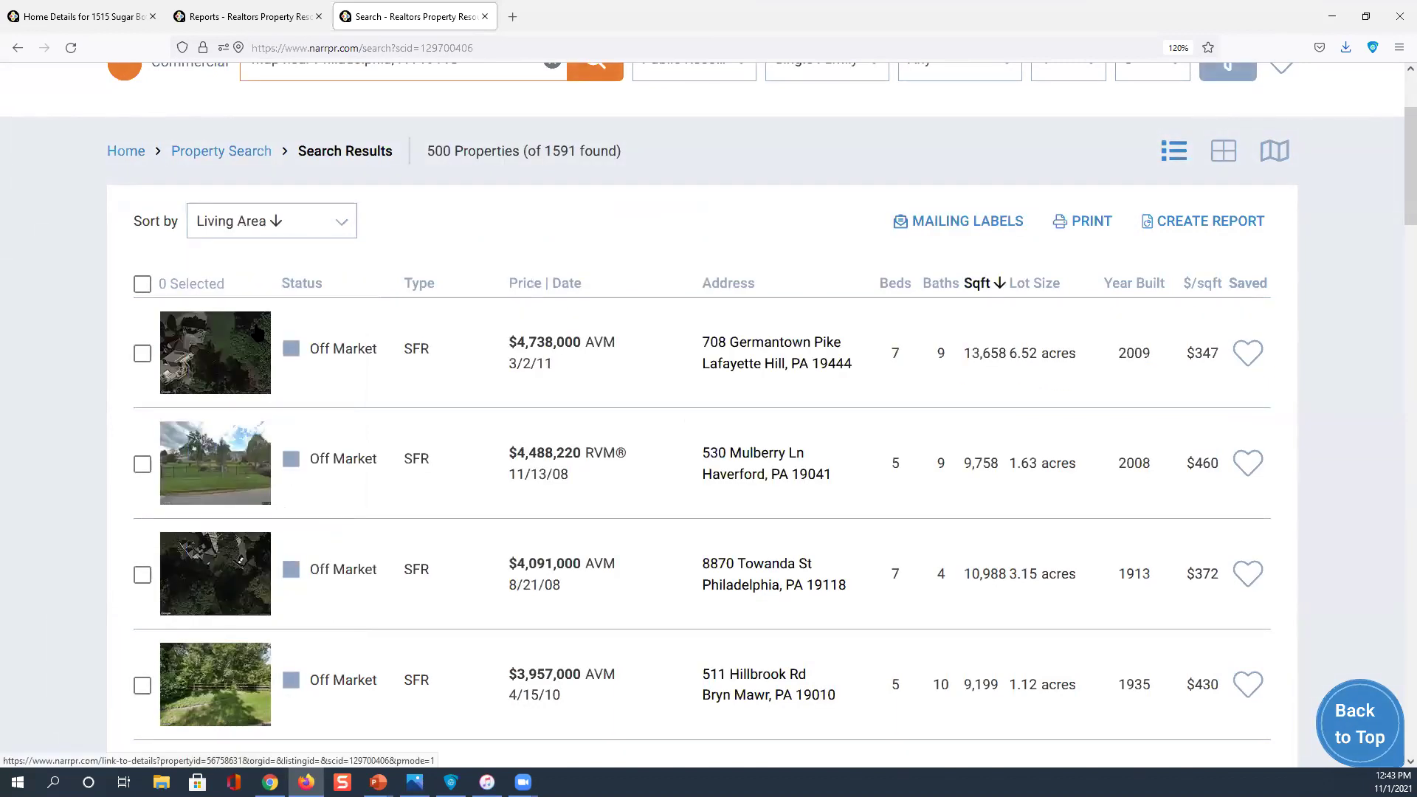
click(978, 290)
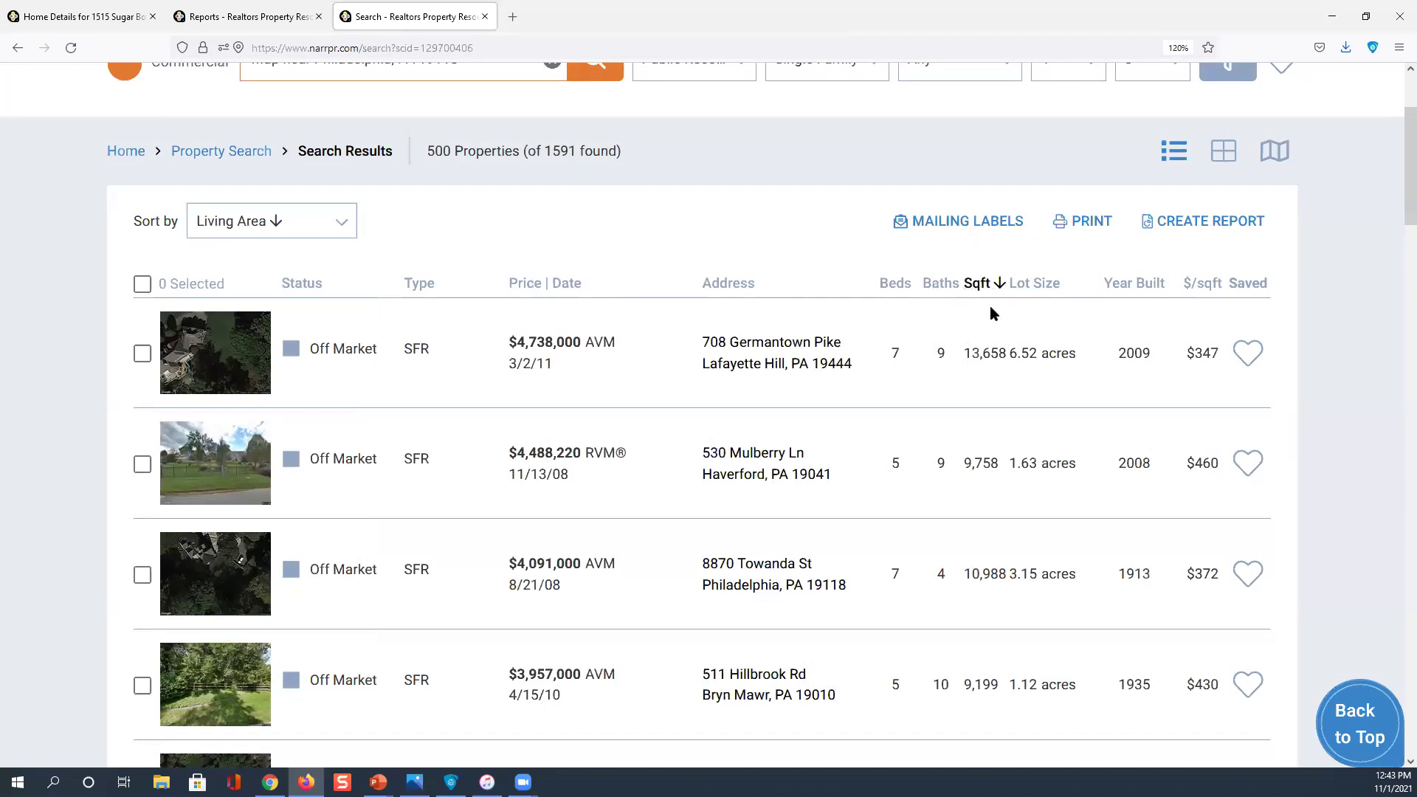
click(985, 288)
scroll(985, 288, down, 3)
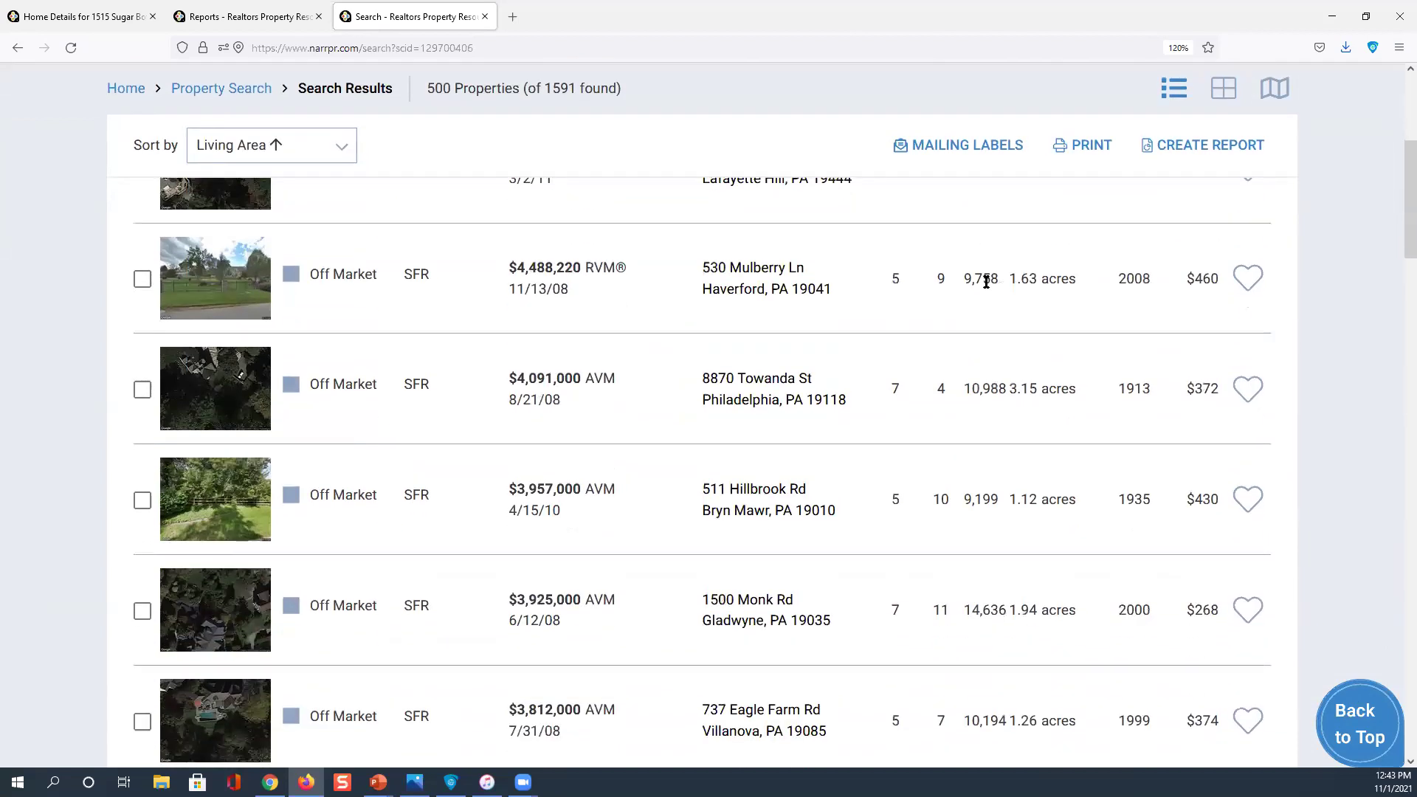
scroll(985, 288, up, 3)
click(987, 288)
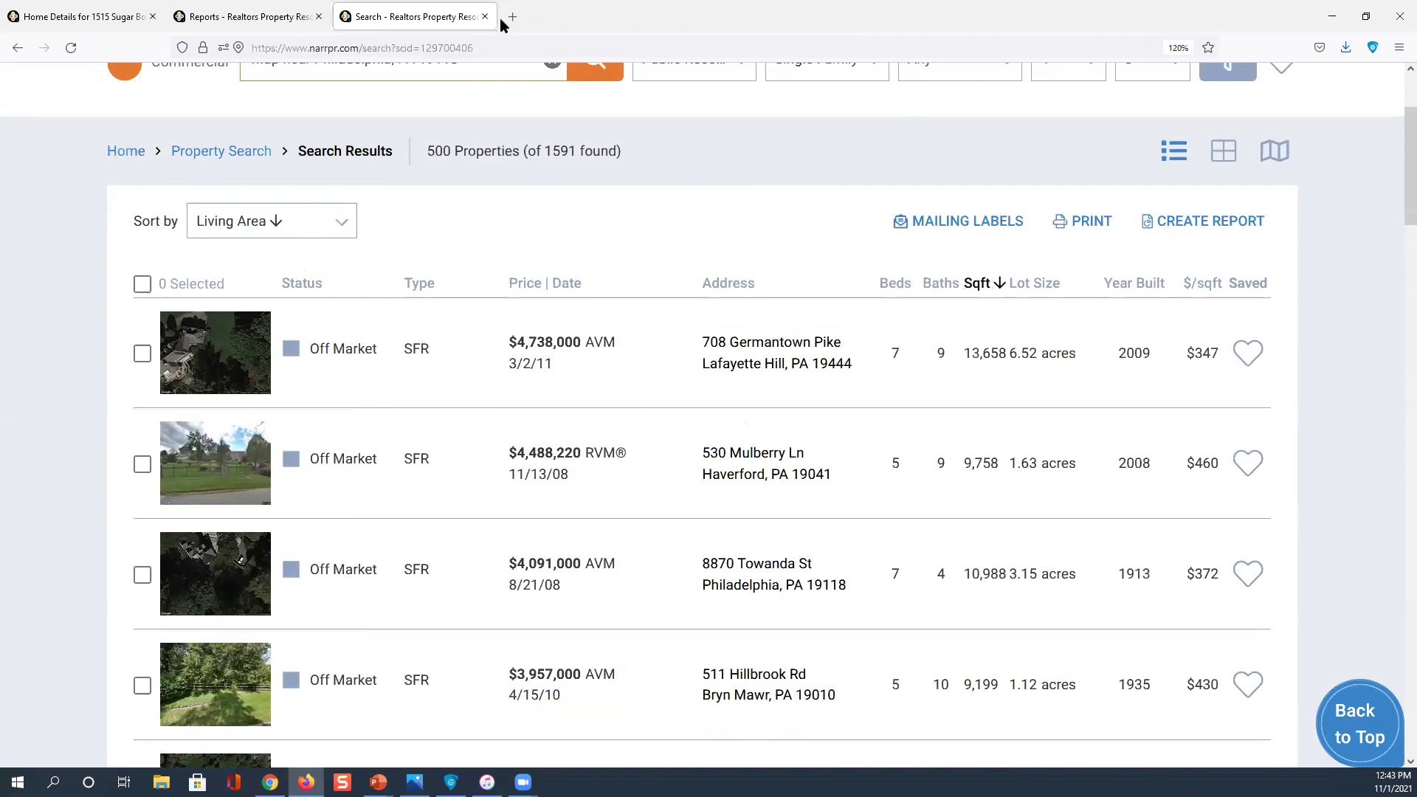
click(234, 152)
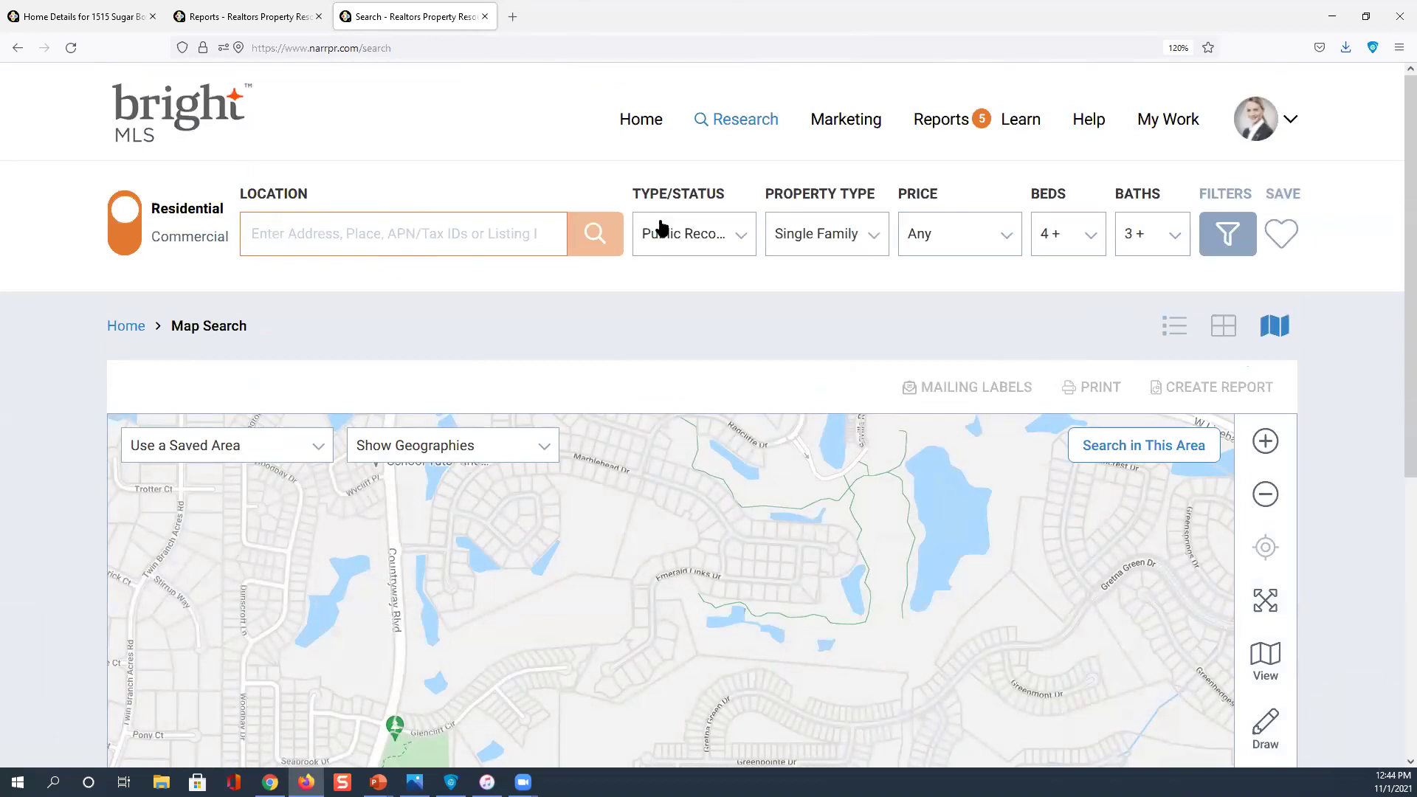
Search the Southampton, PA 18966 area, entered via '1896', to get 294 properties
click(338, 226)
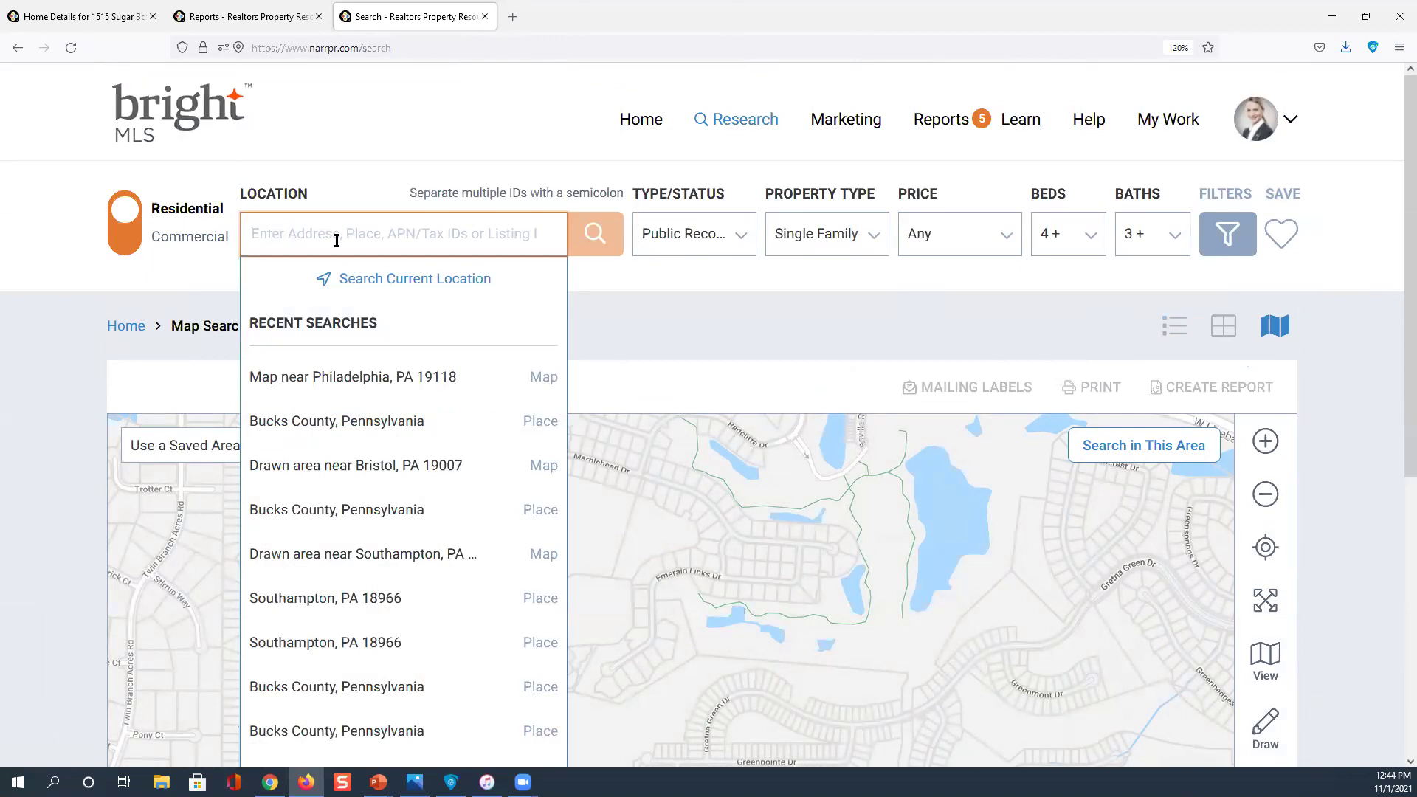
text(18966)
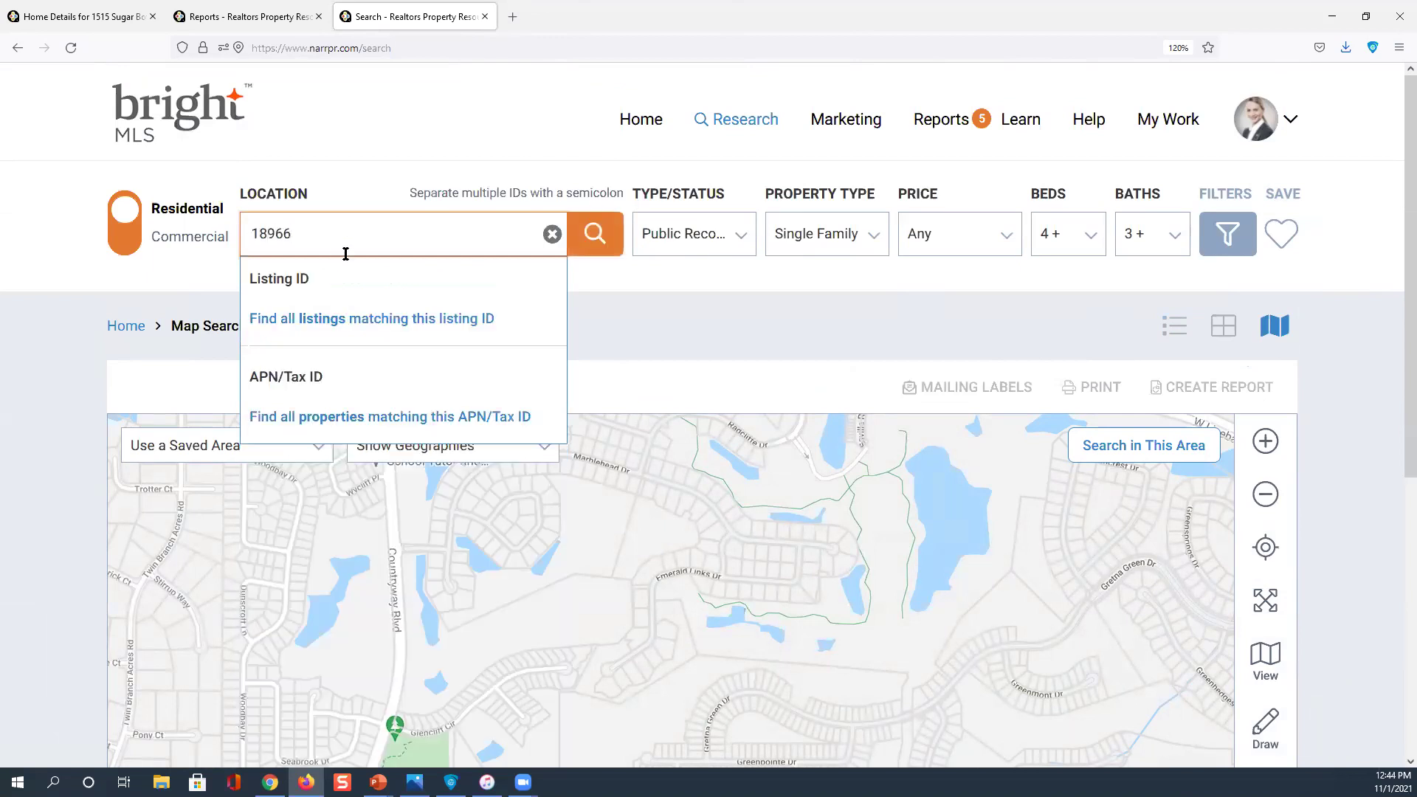
click(375, 381)
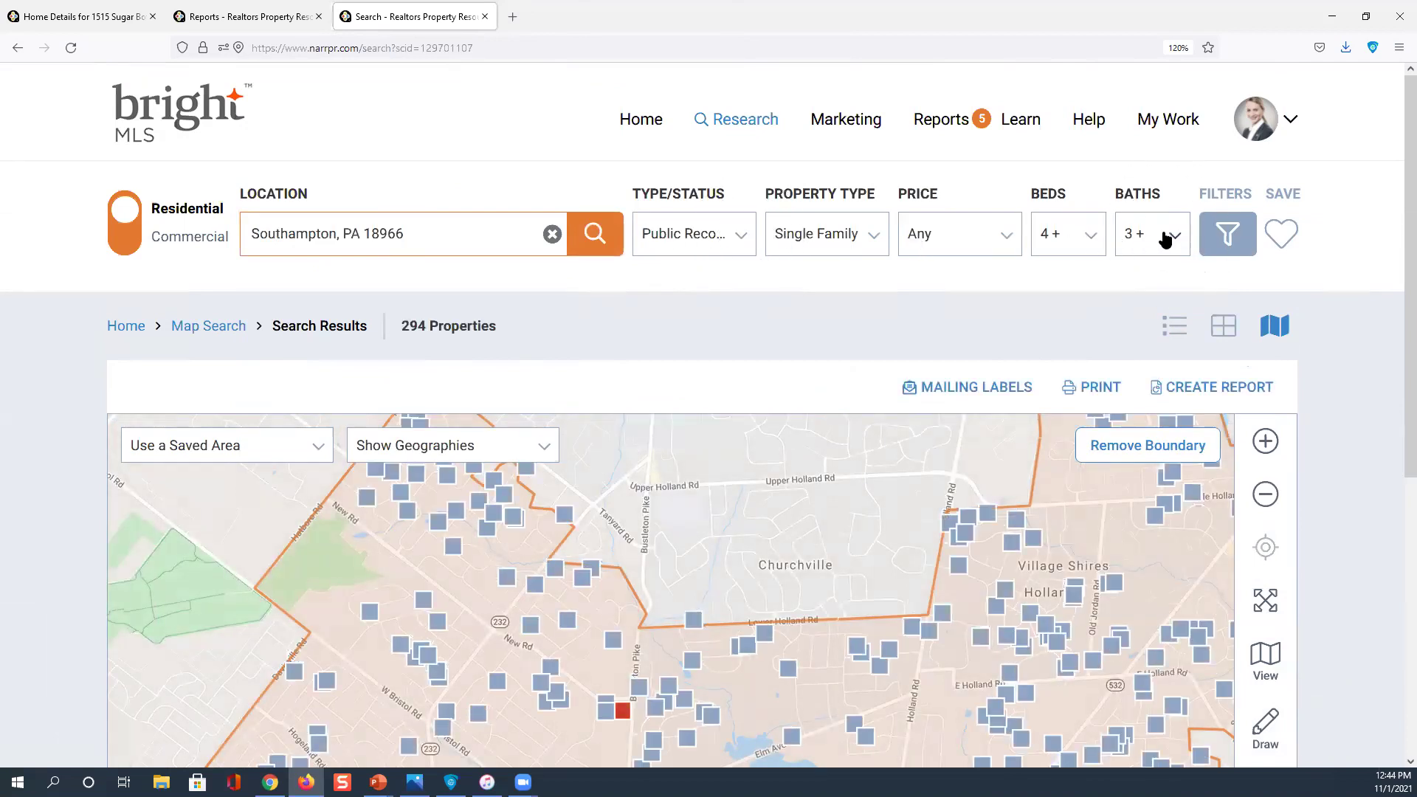
click(1233, 246)
scroll(686, 384, down, 3)
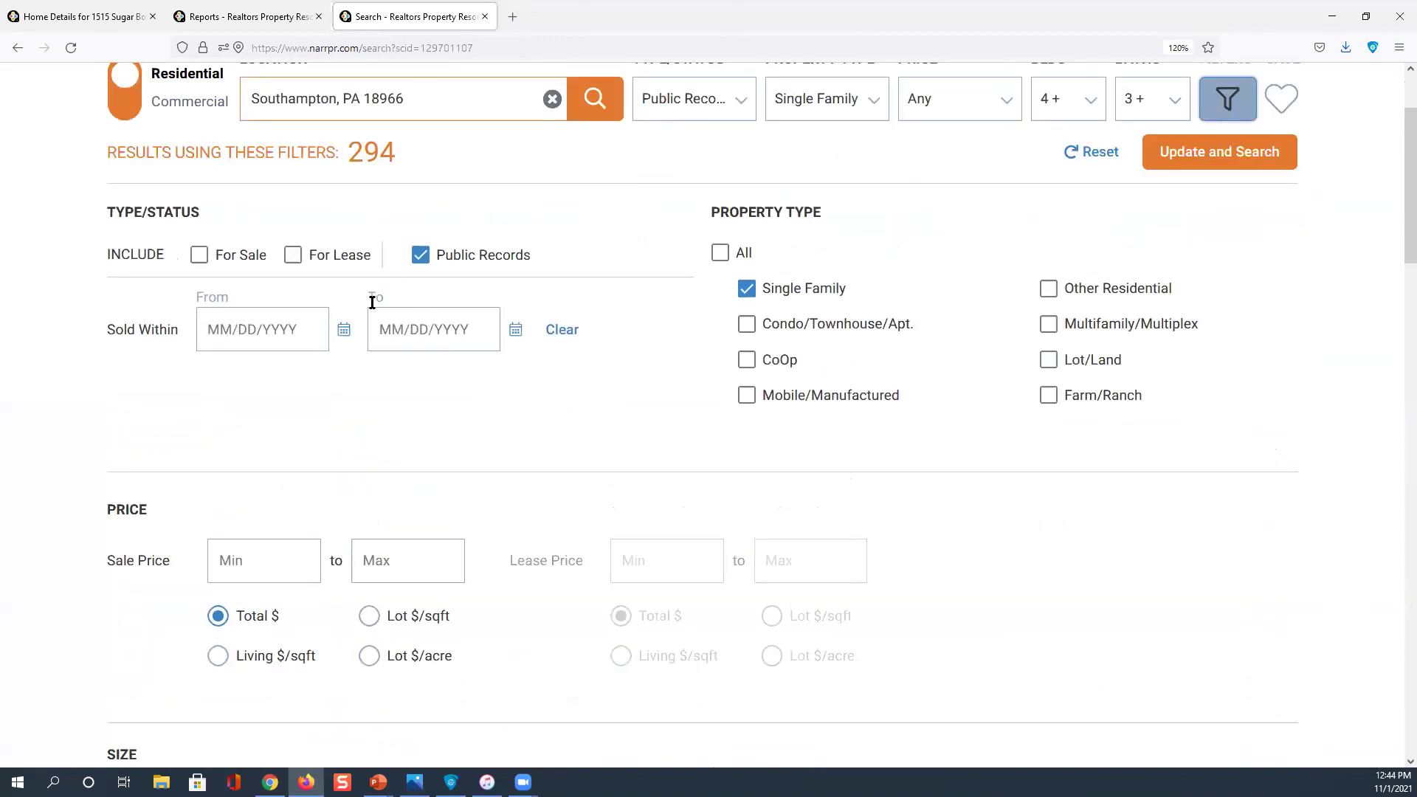
scroll(372, 302, up, 3)
scroll(662, 332, down, 6)
scroll(633, 374, down, 8)
scroll(494, 394, down, 6)
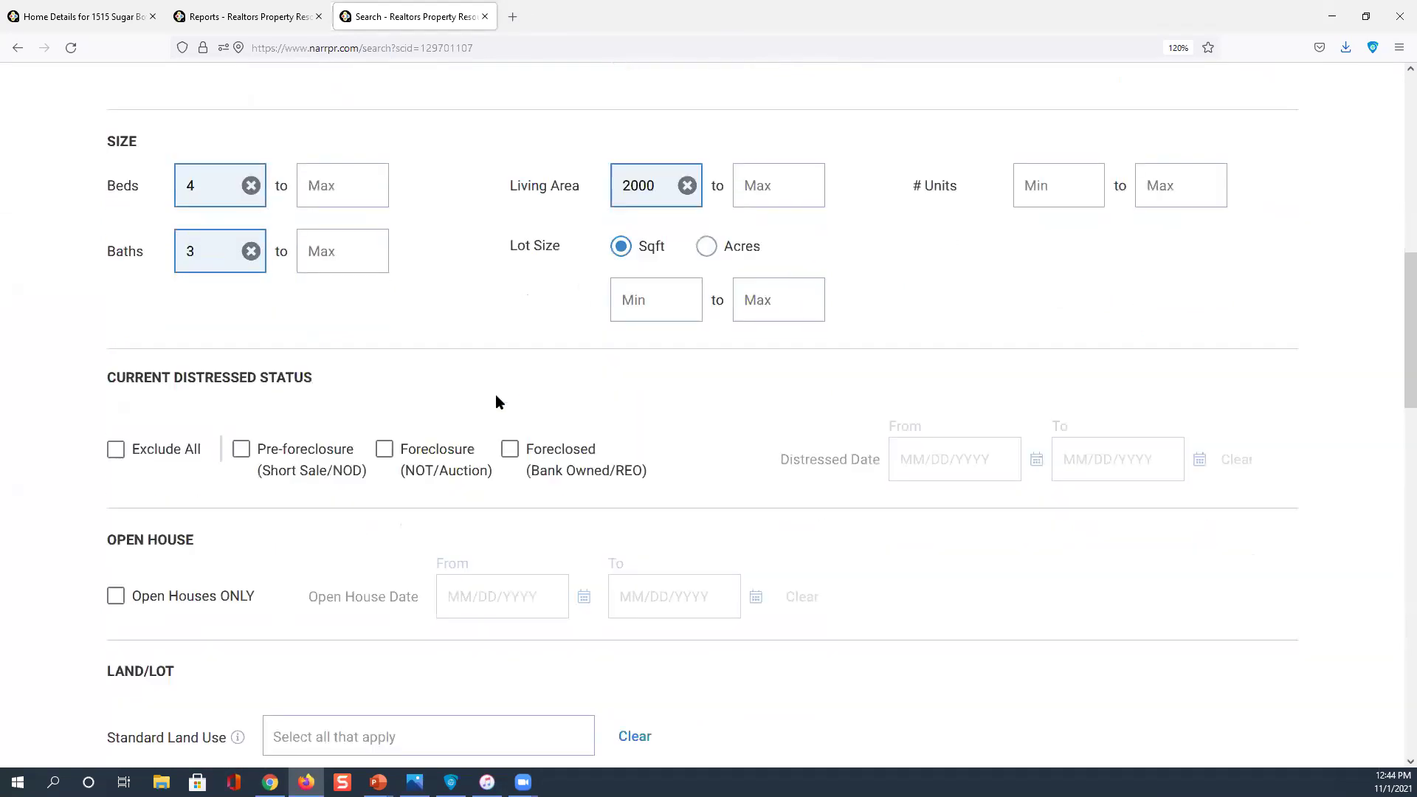
scroll(493, 399, down, 5)
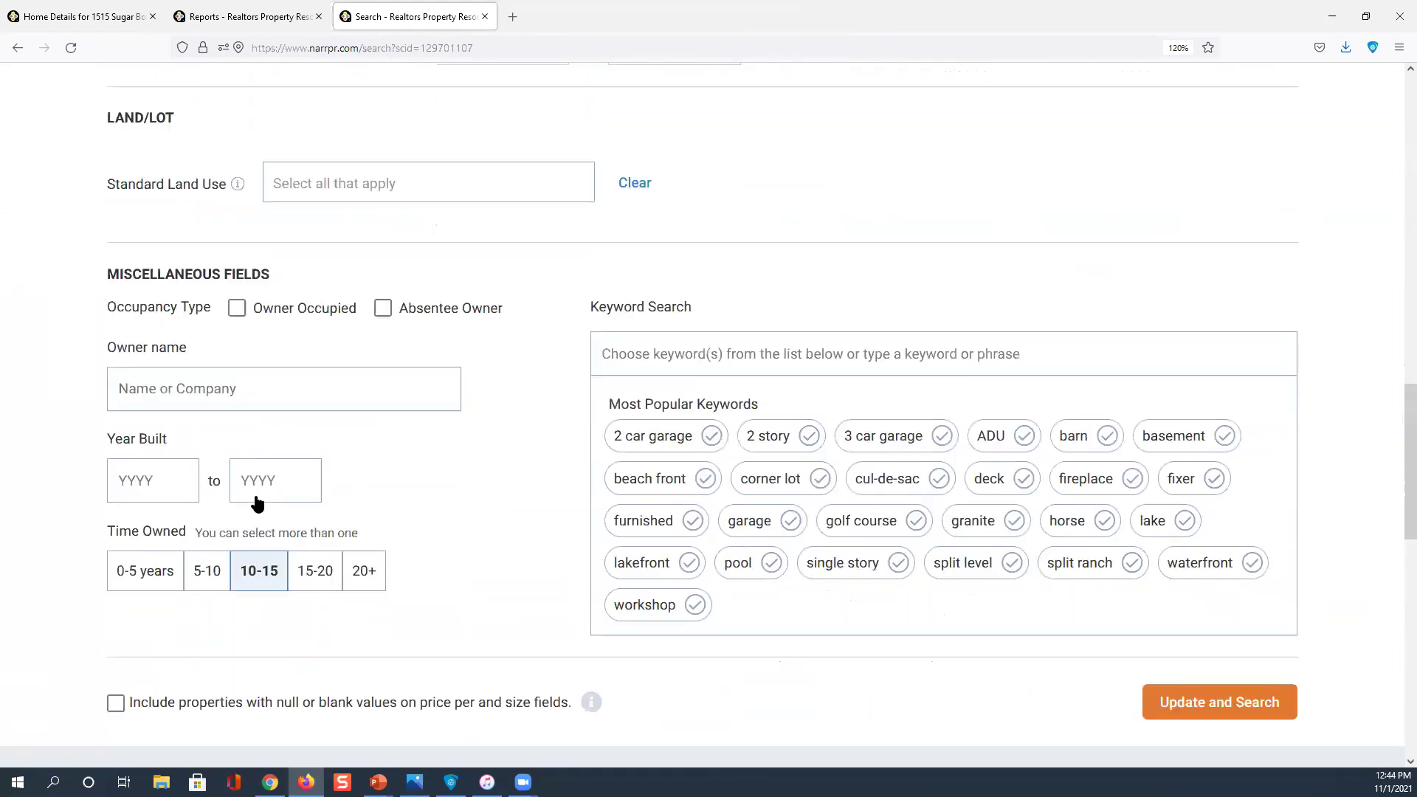
scroll(281, 484, up, 16)
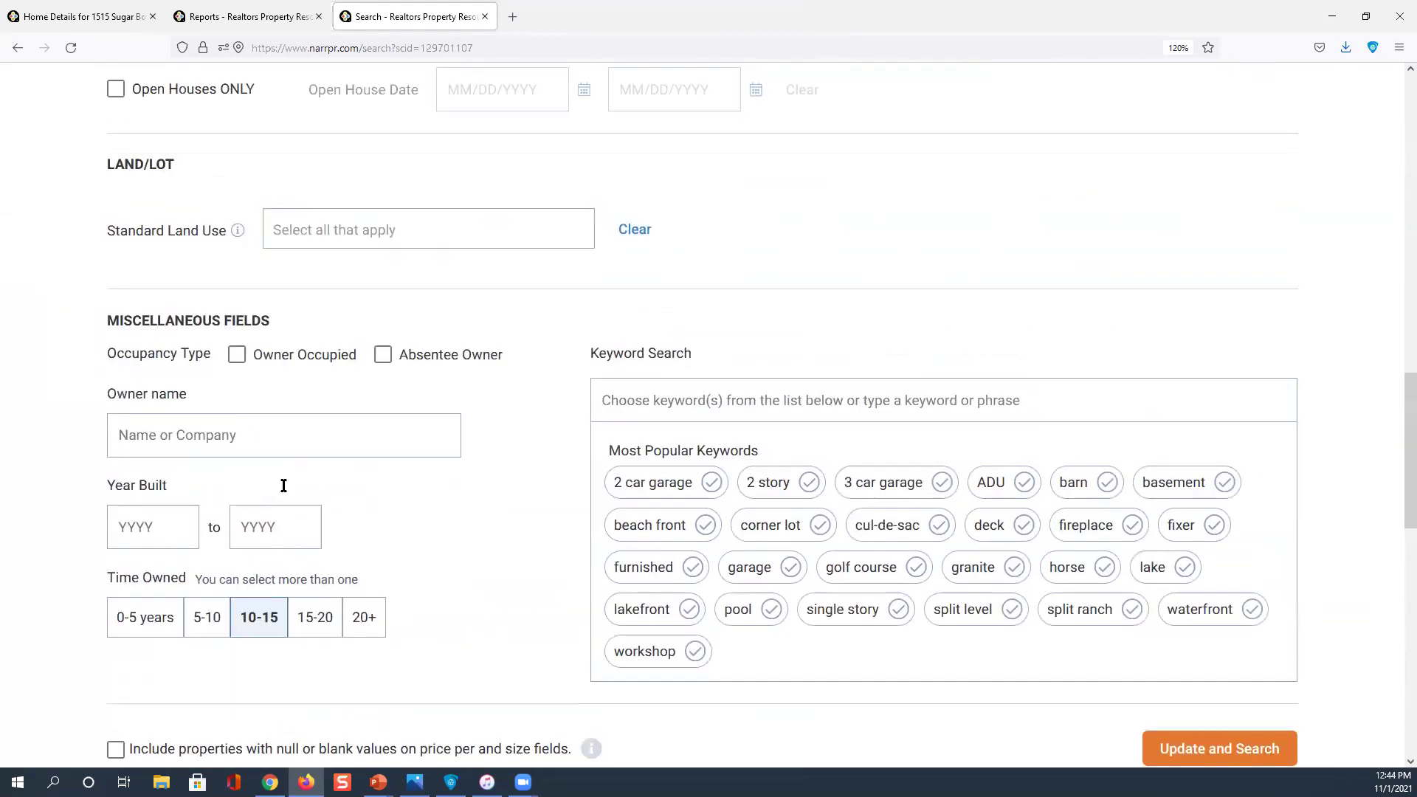
scroll(291, 479, up, 3)
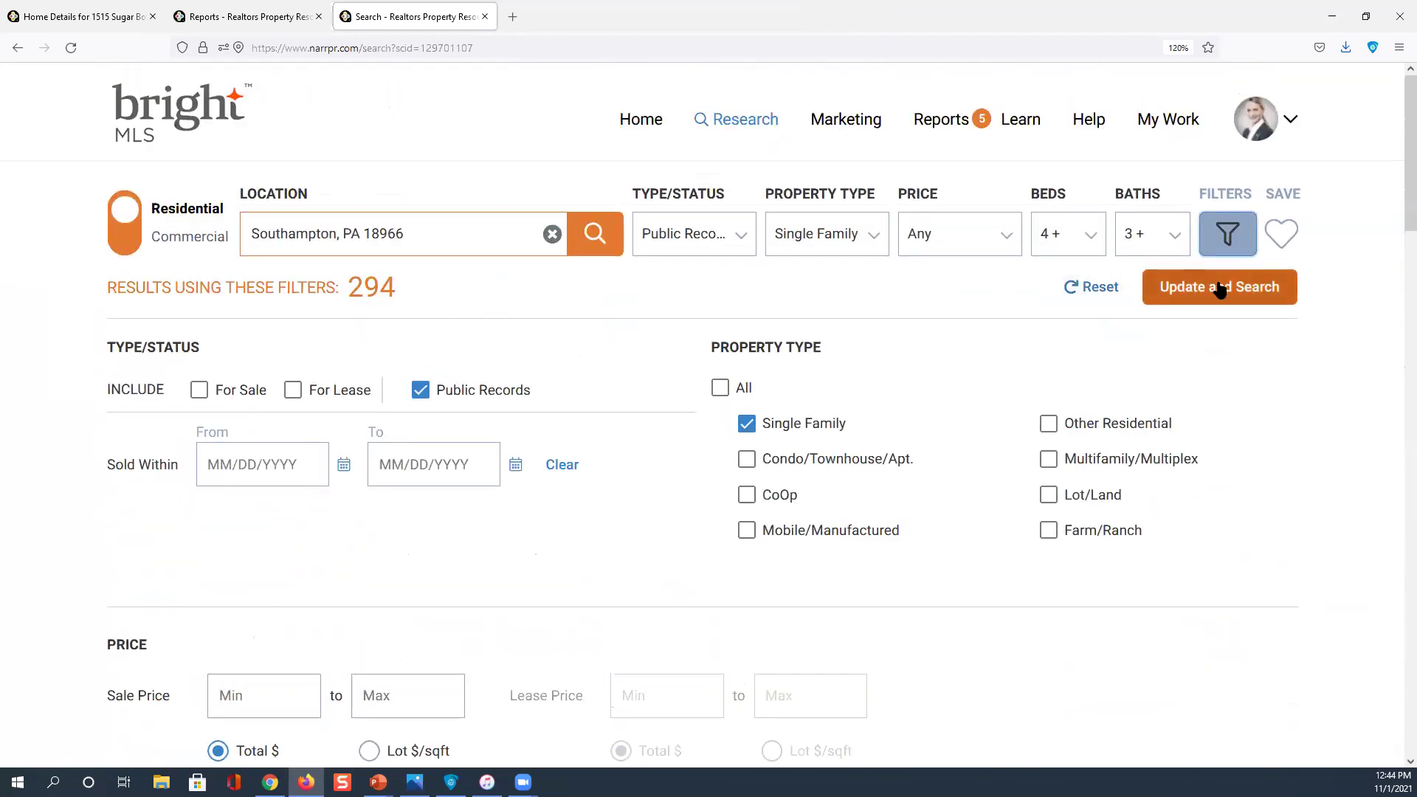
click(1219, 288)
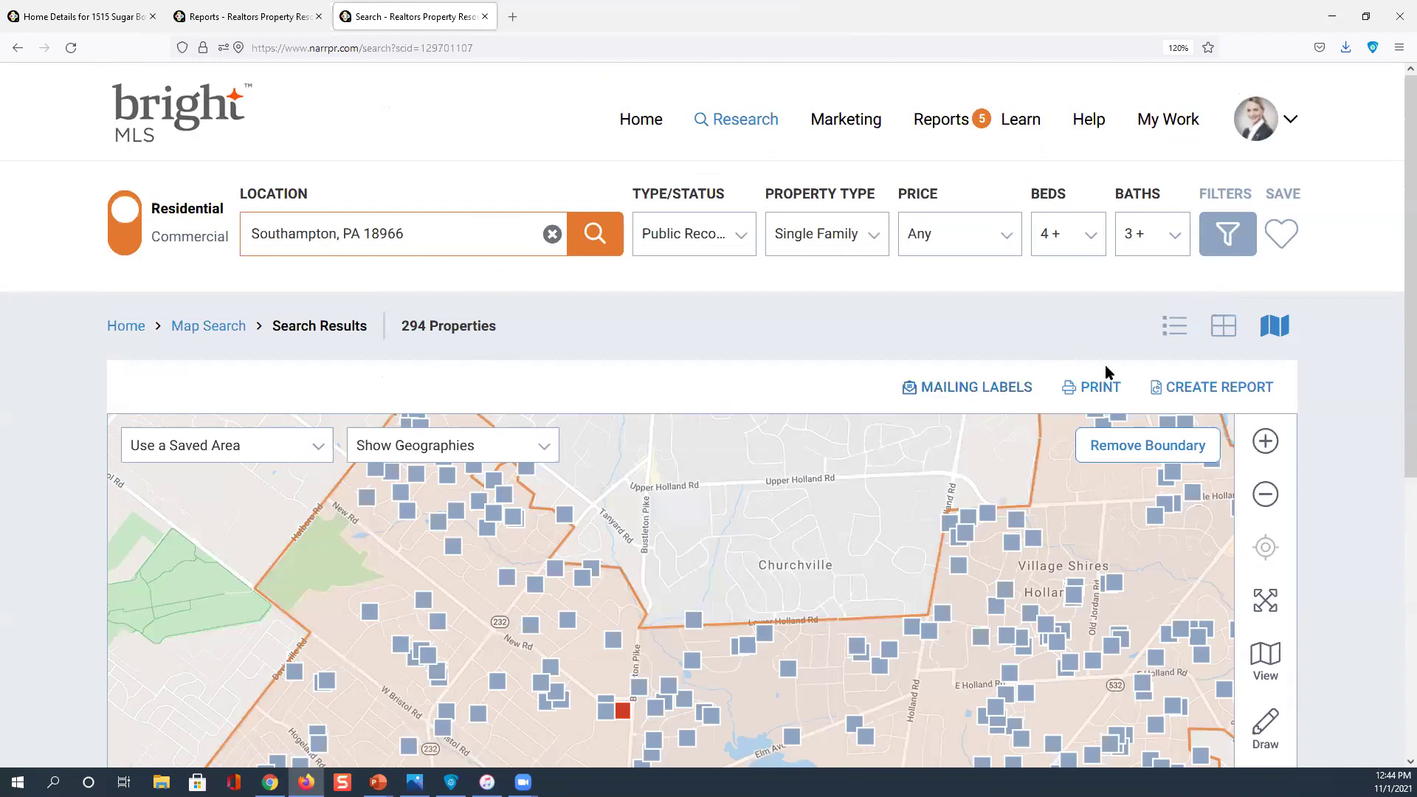
scroll(1362, 418, down, 3)
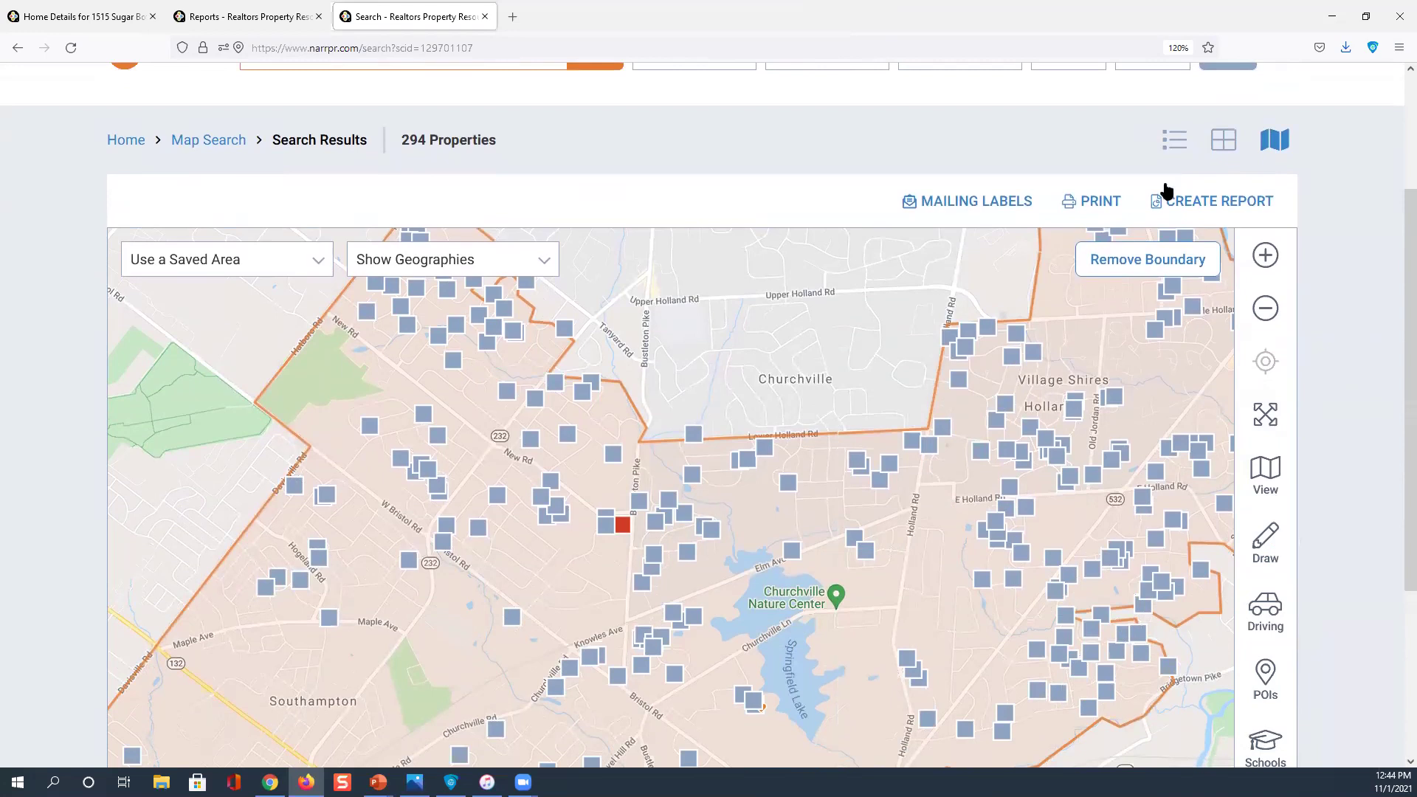
click(1223, 143)
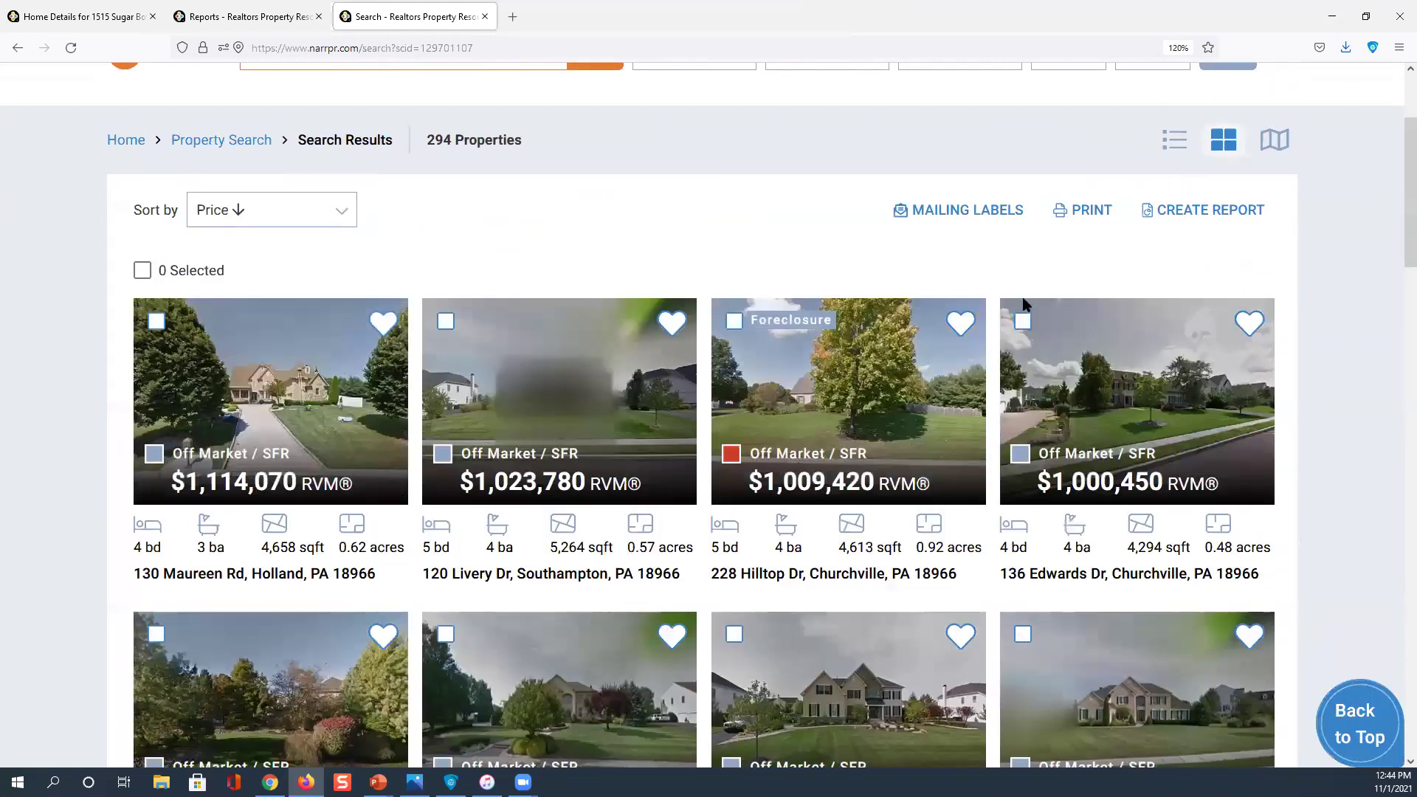
click(272, 557)
scroll(228, 451, down, 1)
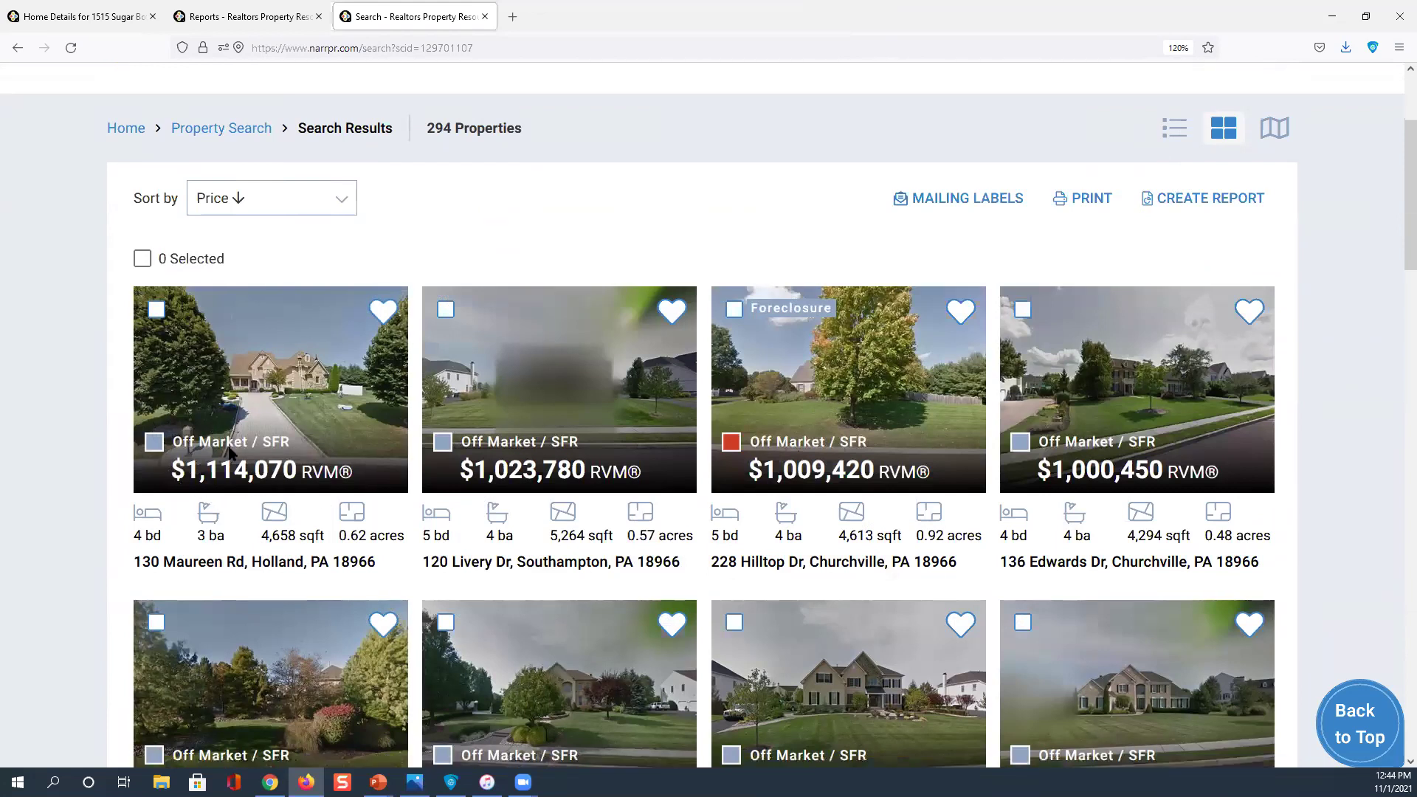
scroll(229, 452, down, 3)
scroll(866, 290, up, 3)
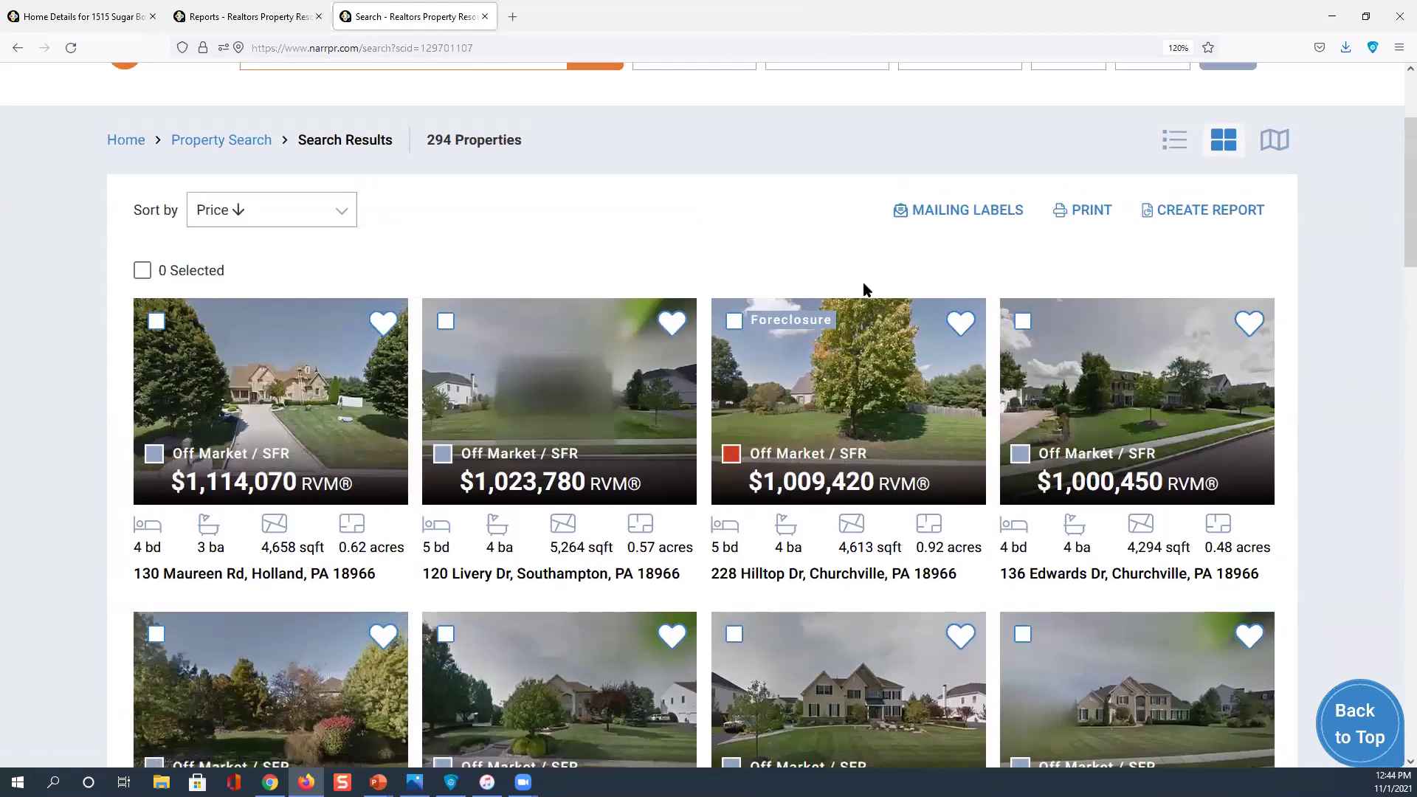
click(1004, 221)
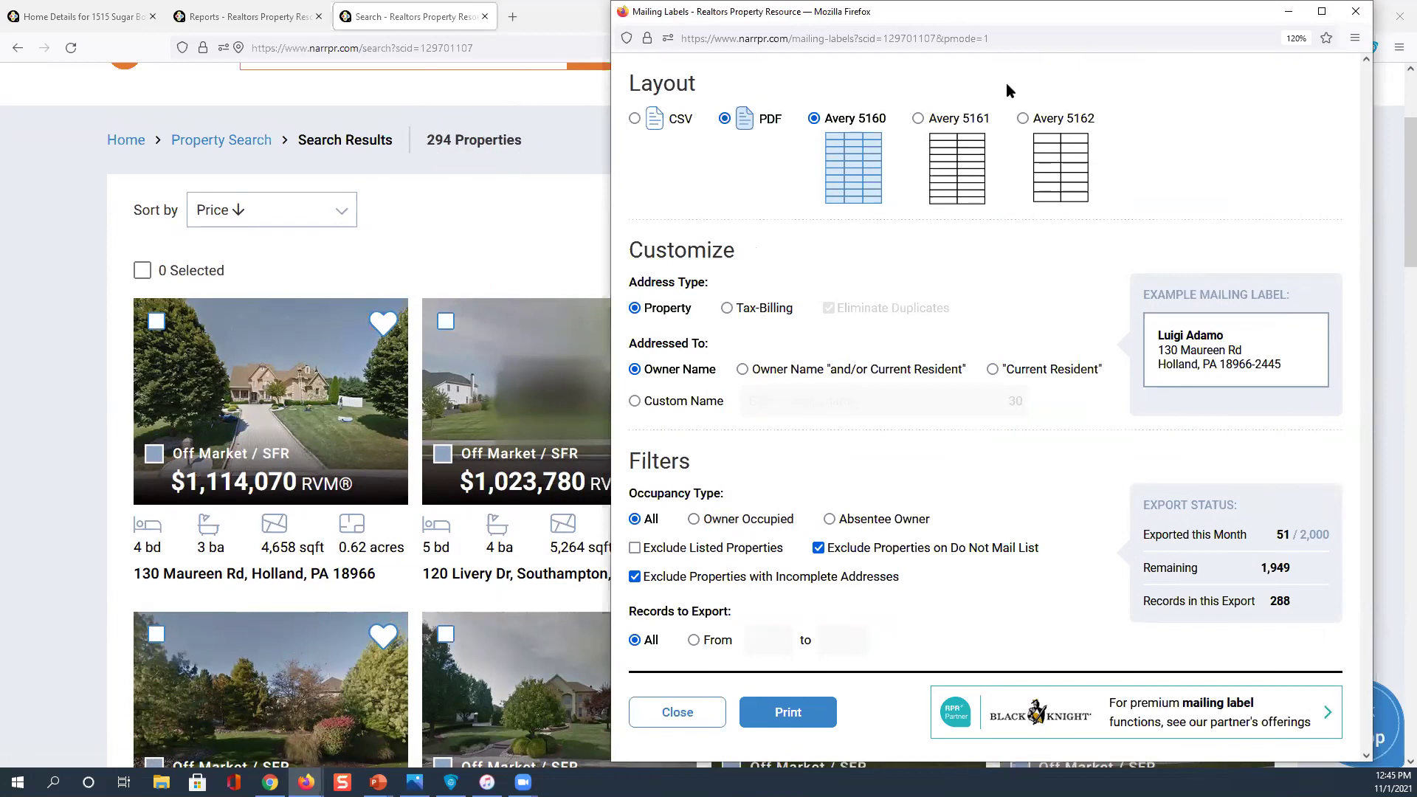
click(1337, 14)
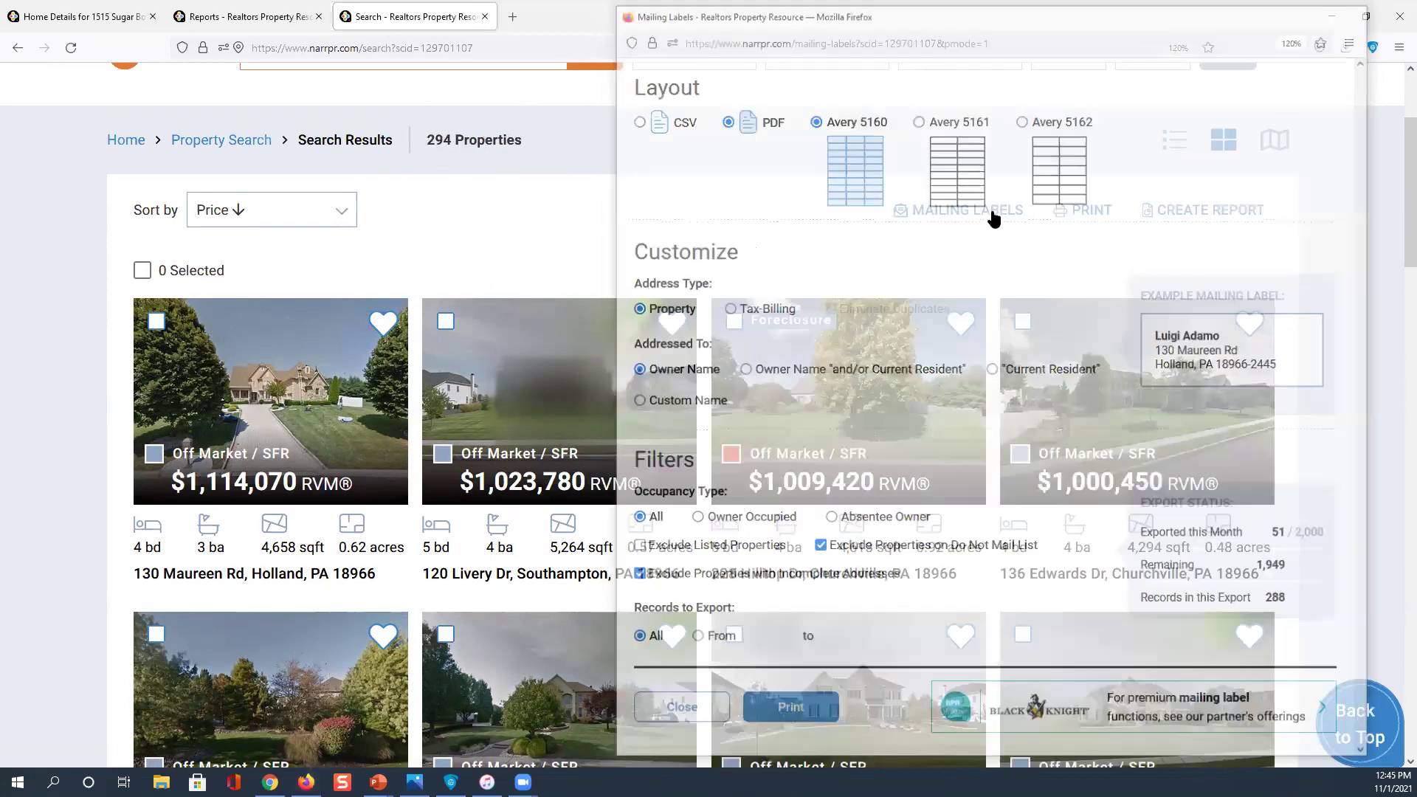
click(1092, 216)
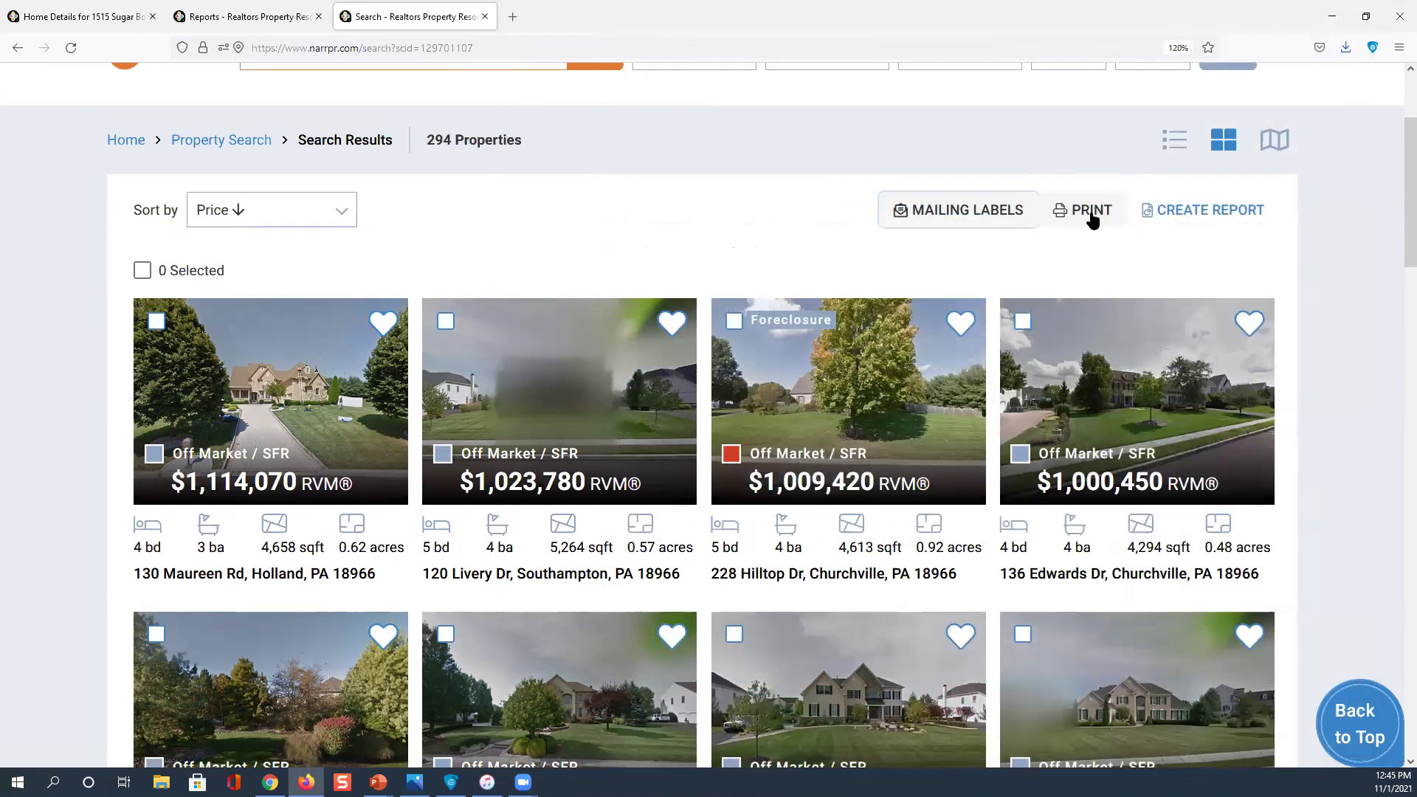
Reset all search filters to defaults, clear the location and bring up recent searches
scroll(1092, 219, up, 2)
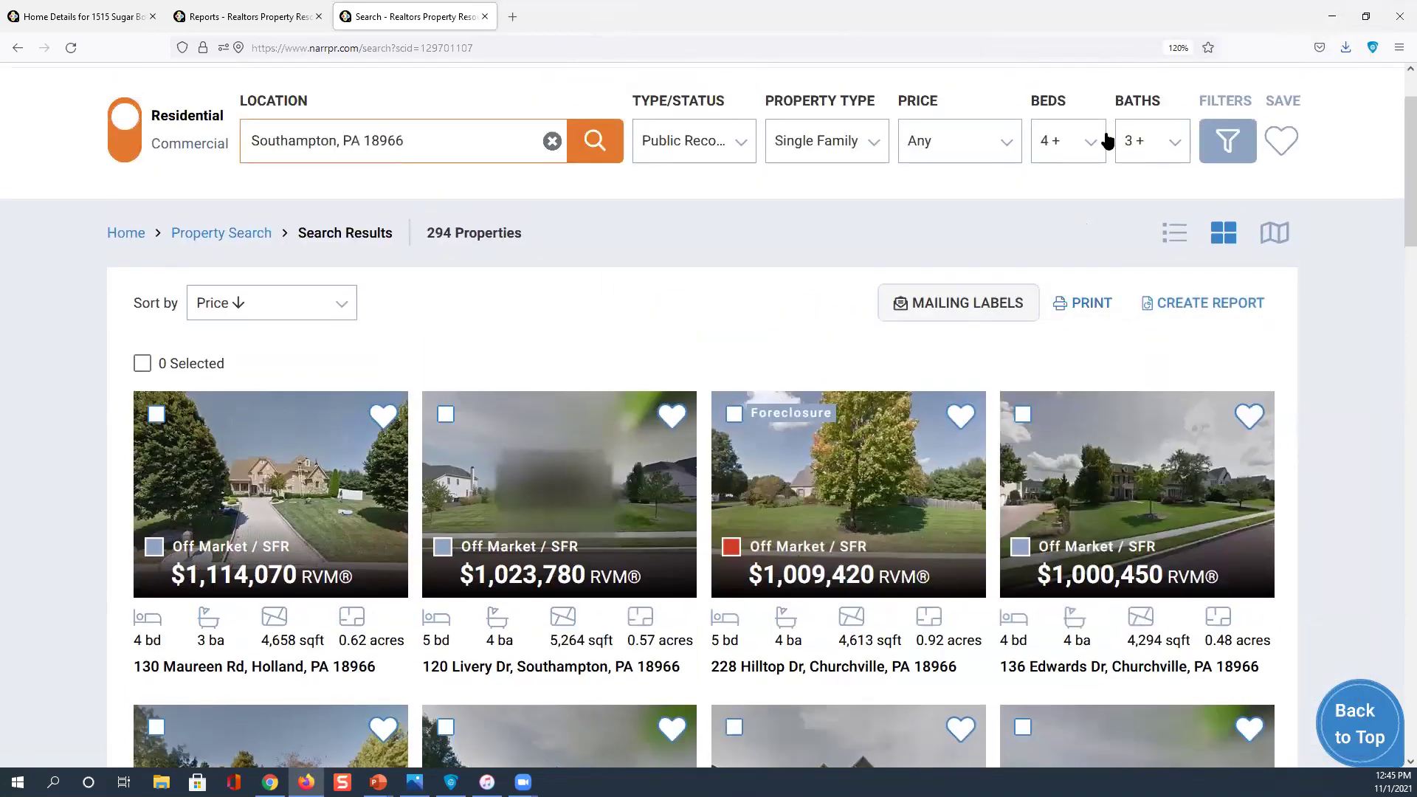
click(1229, 143)
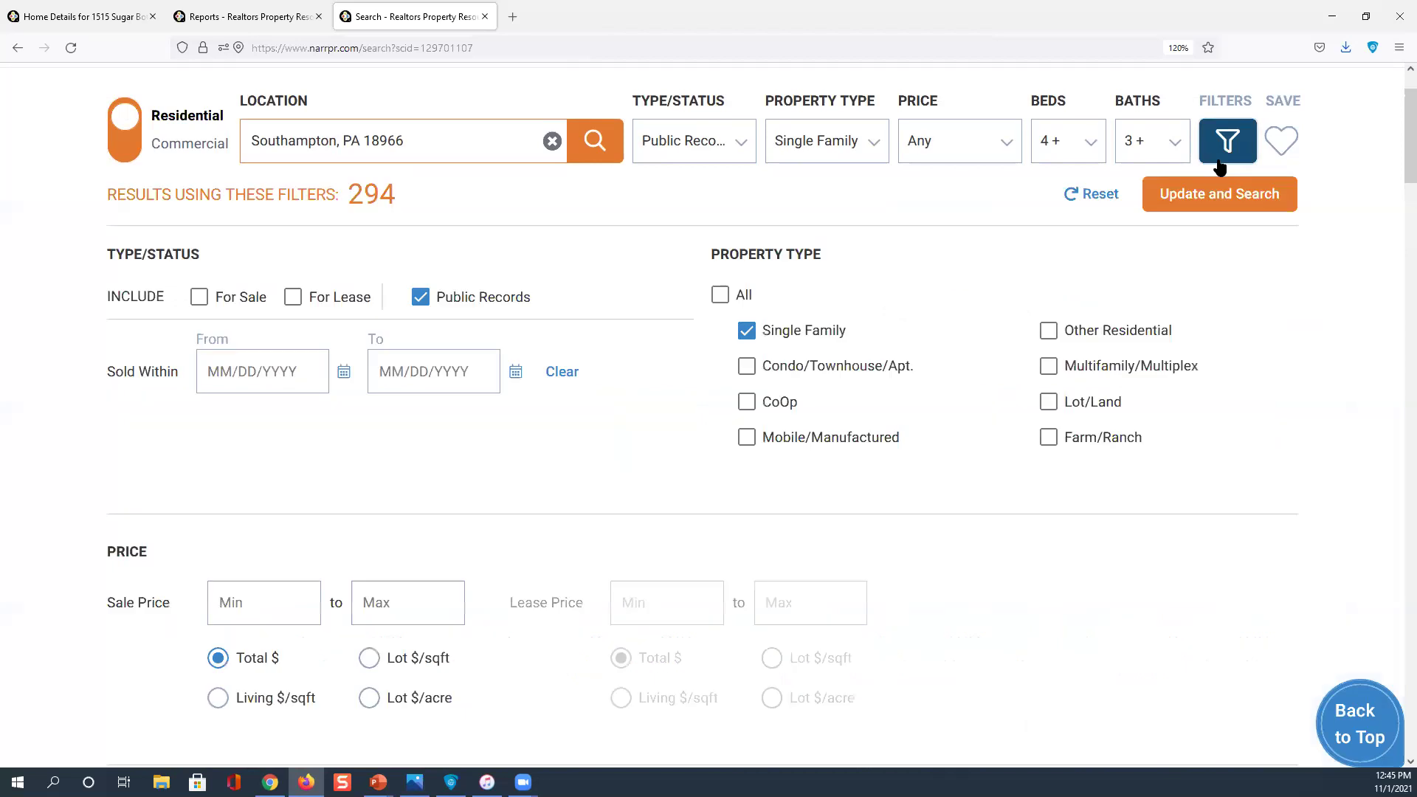
click(1101, 195)
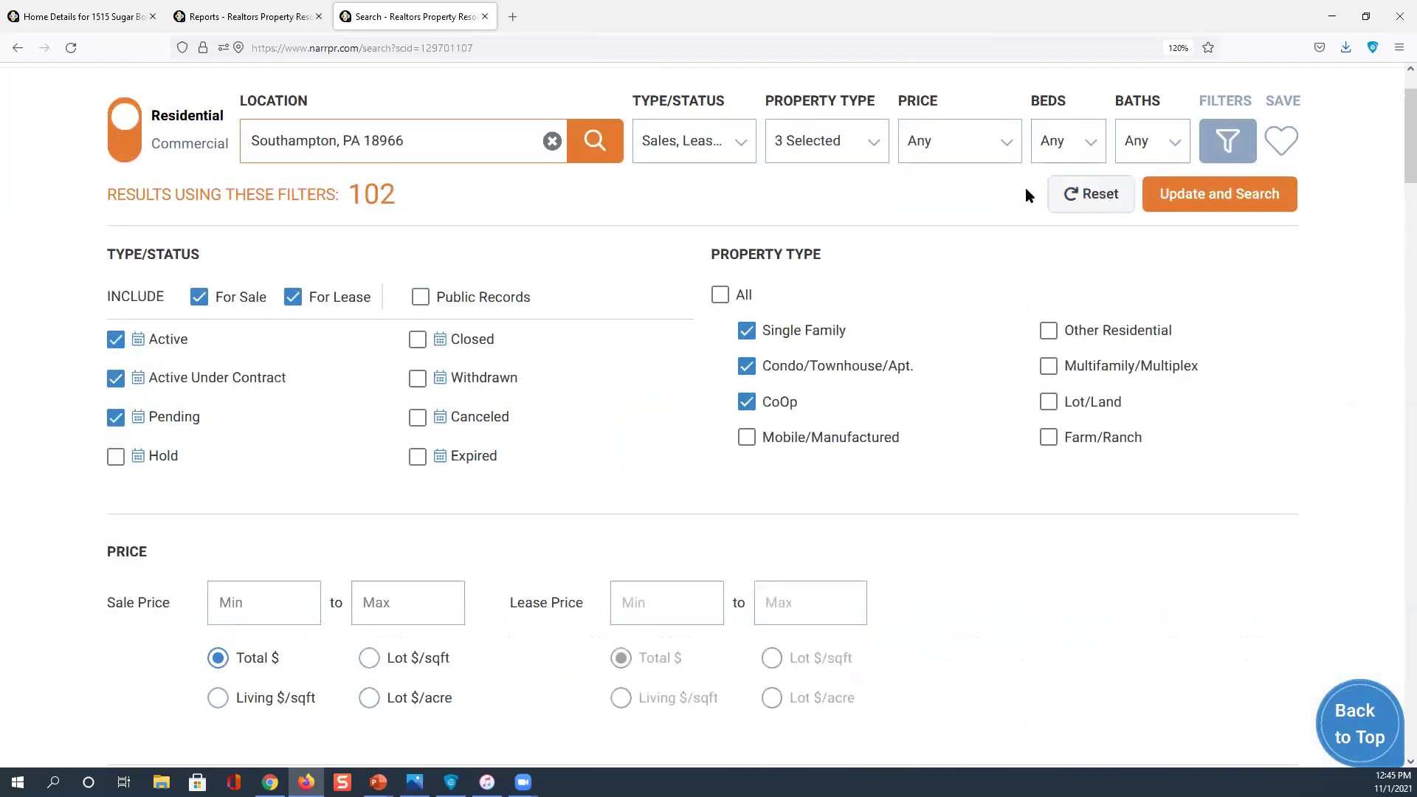
click(552, 140)
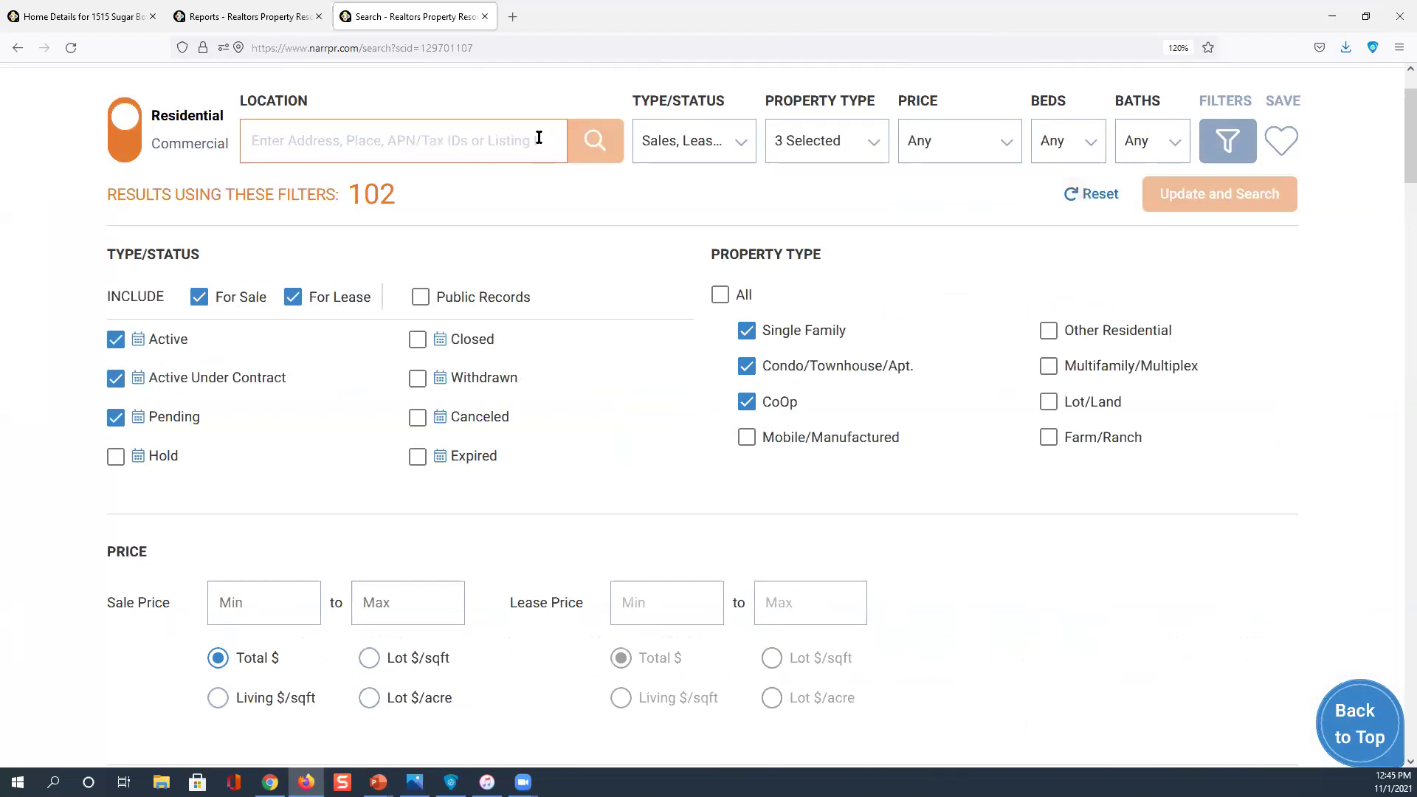
click(351, 134)
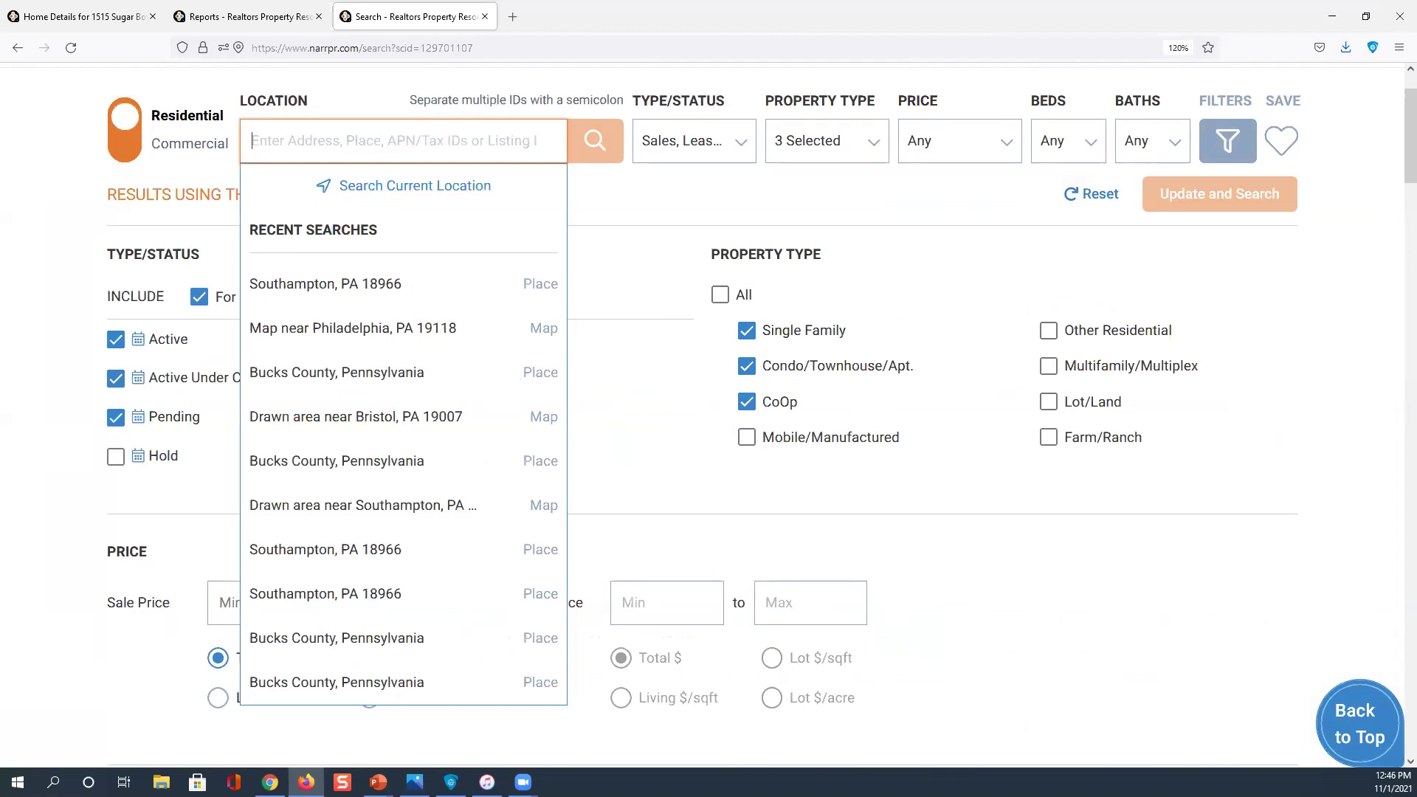
Re-select Southampton, PA 18966 and limit the listing status to Public Records only
click(378, 284)
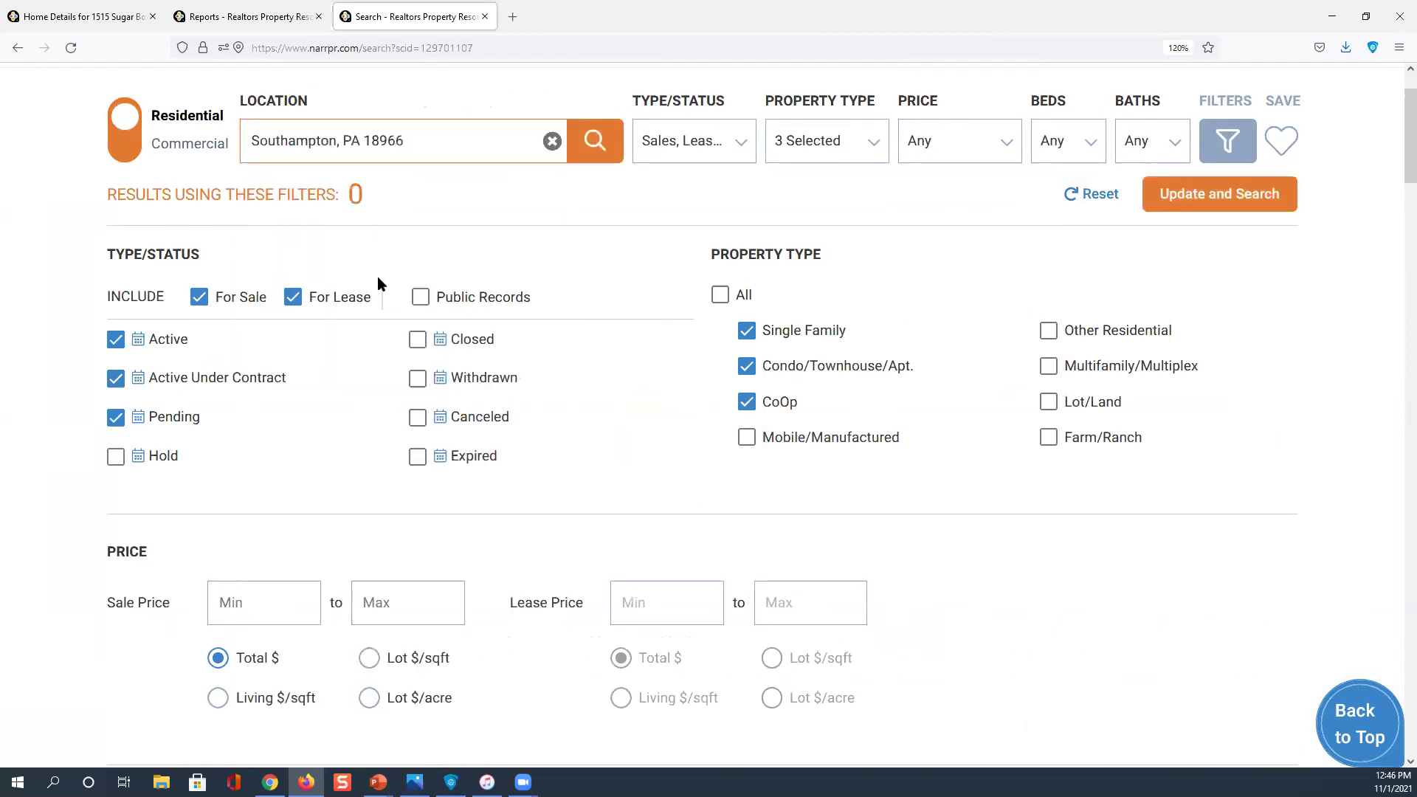
click(368, 198)
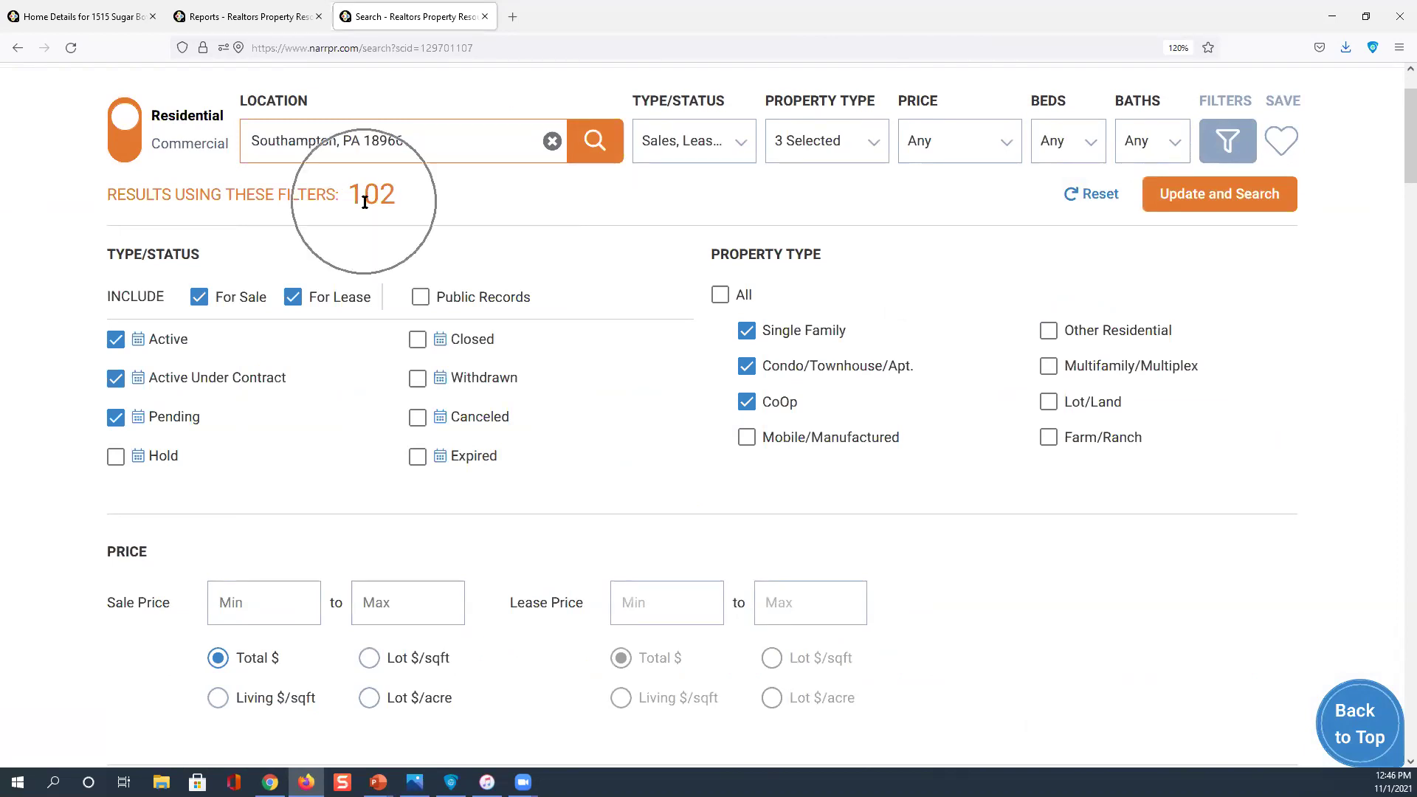
click(731, 138)
click(961, 230)
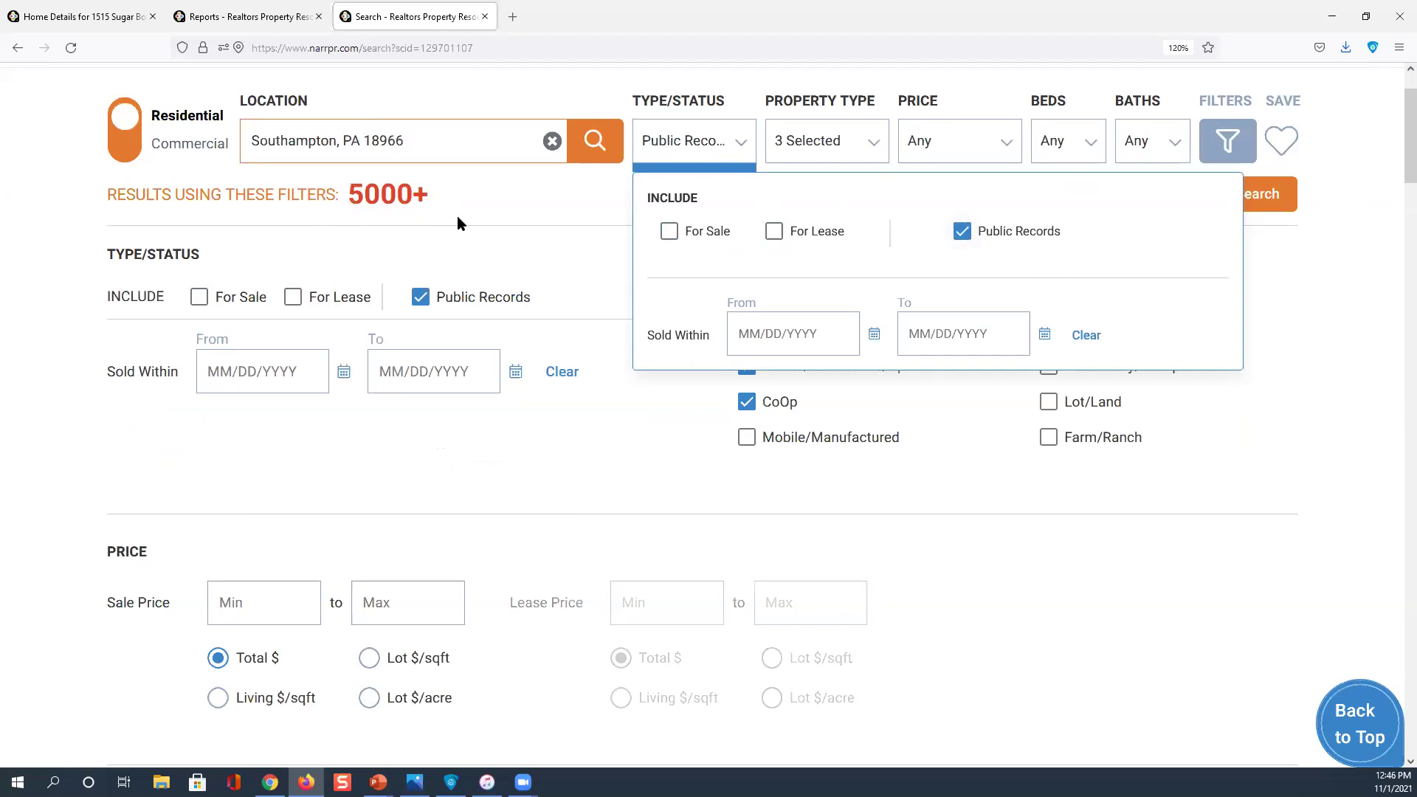
Require 4+ bedrooms, keep only Single Family homes, and view the 102 matching properties
click(1091, 146)
click(1072, 207)
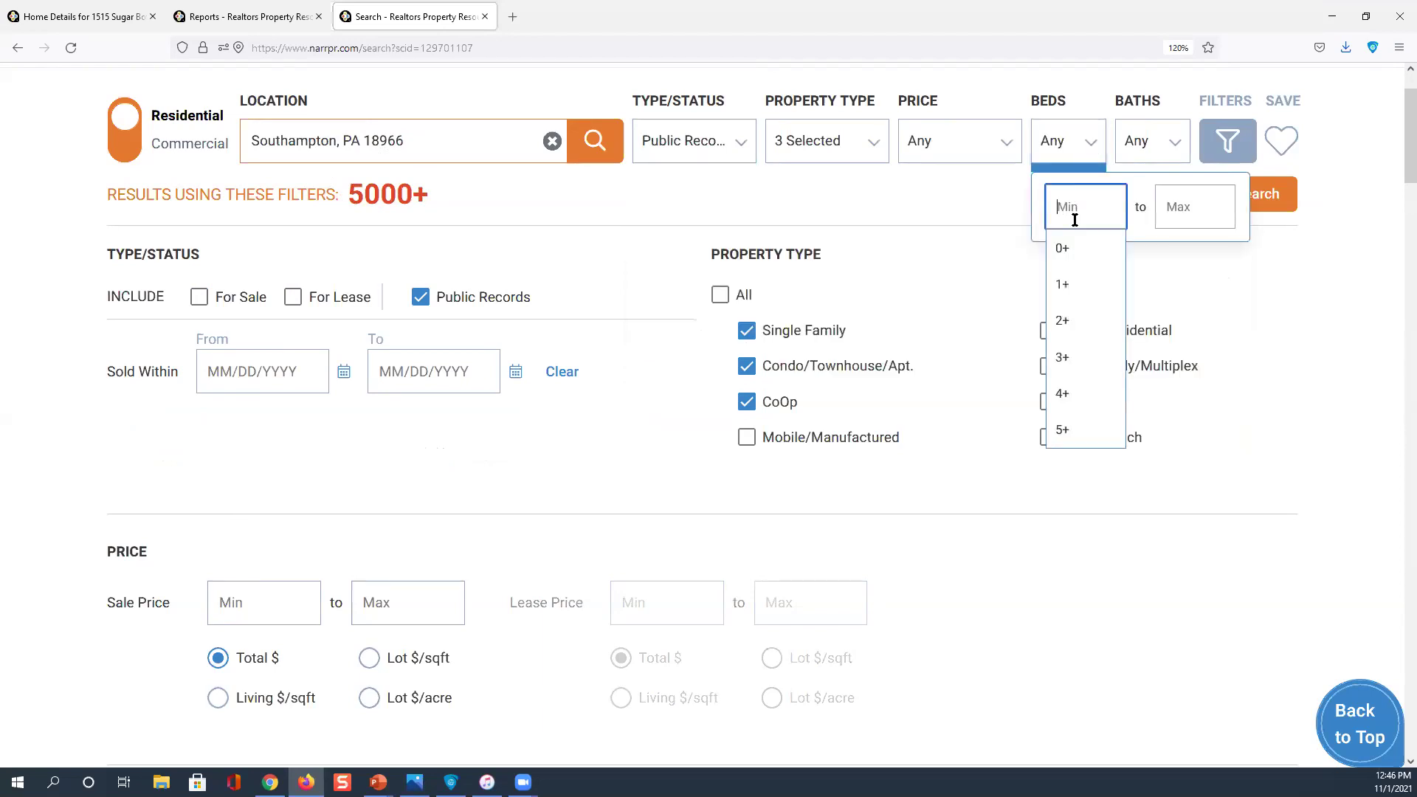
click(1070, 385)
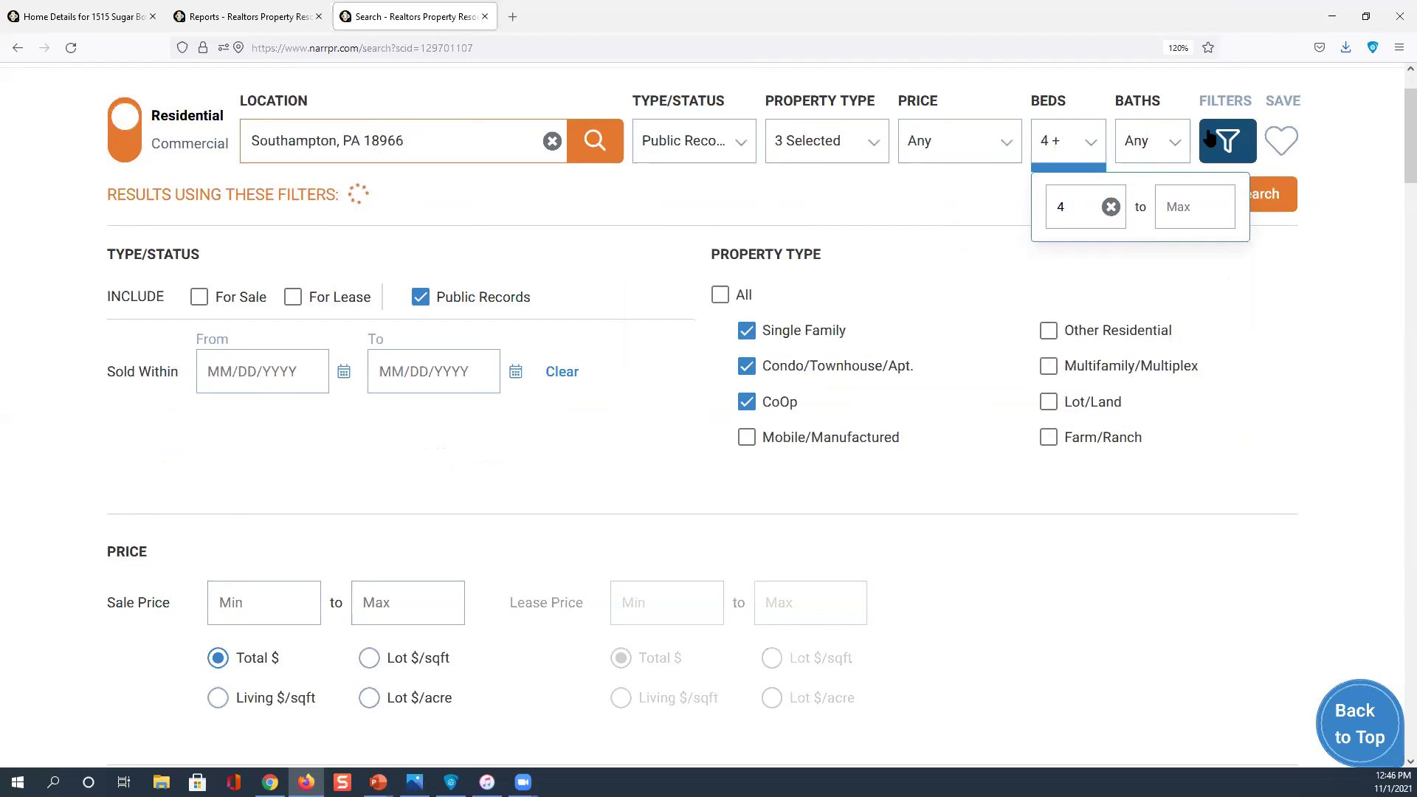
click(873, 142)
click(811, 255)
click(811, 286)
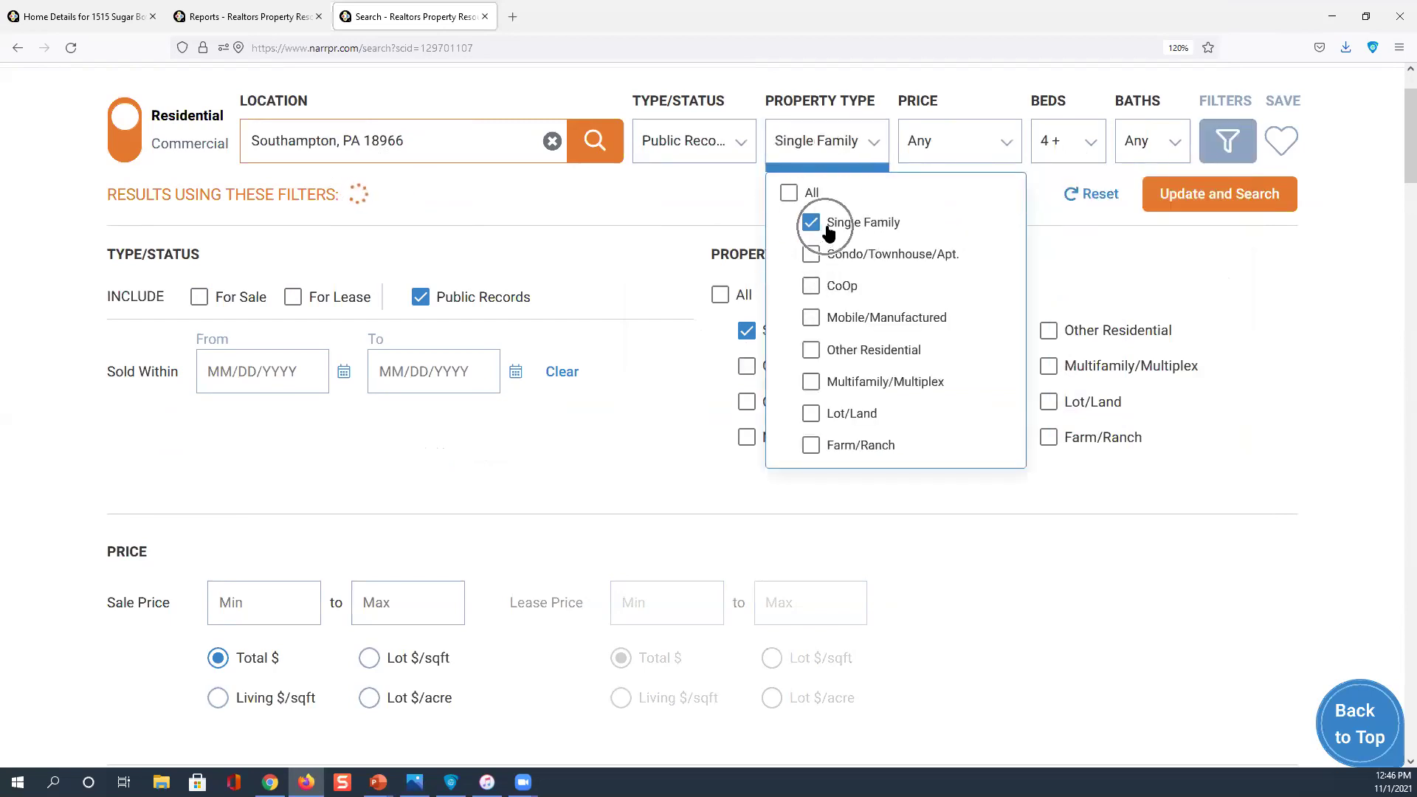
click(1227, 147)
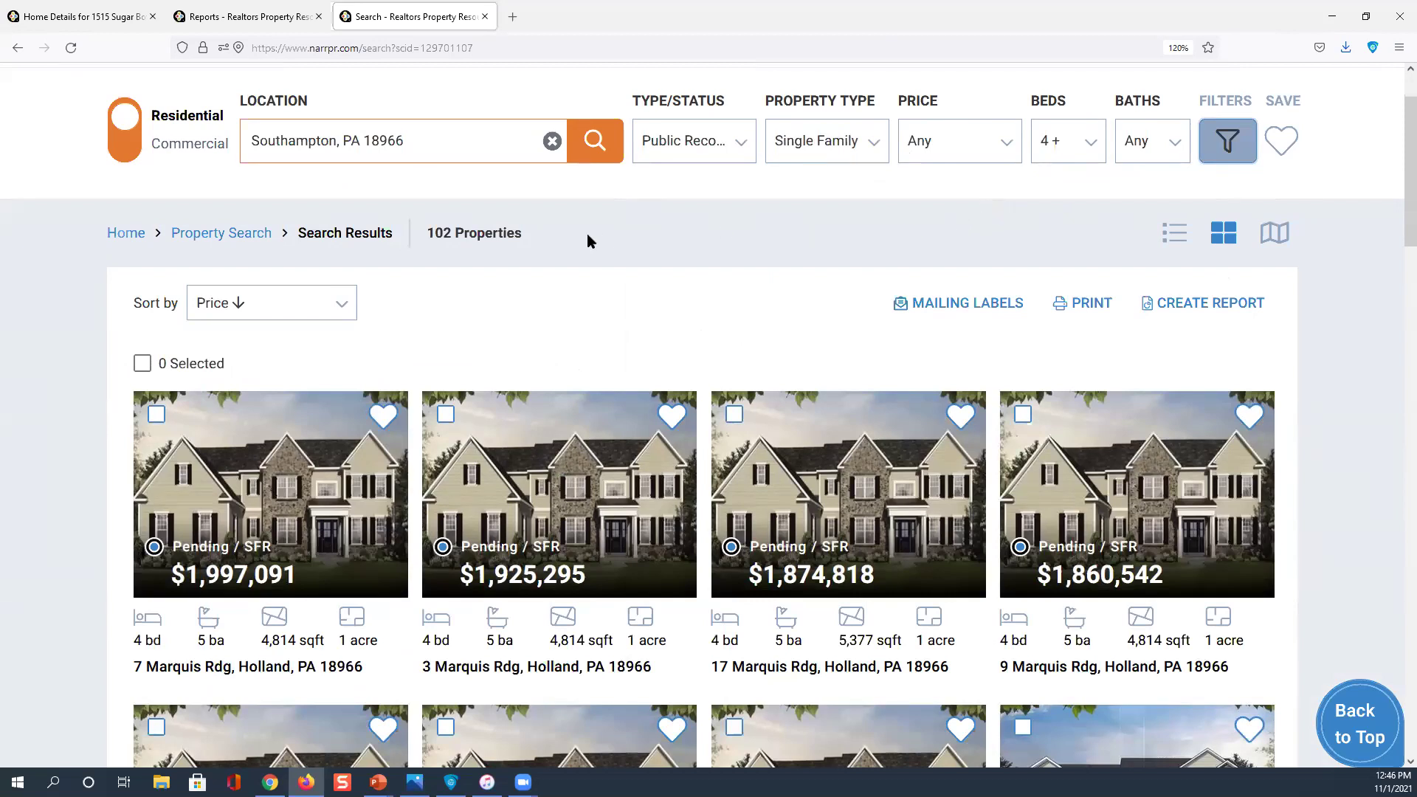
click(1275, 247)
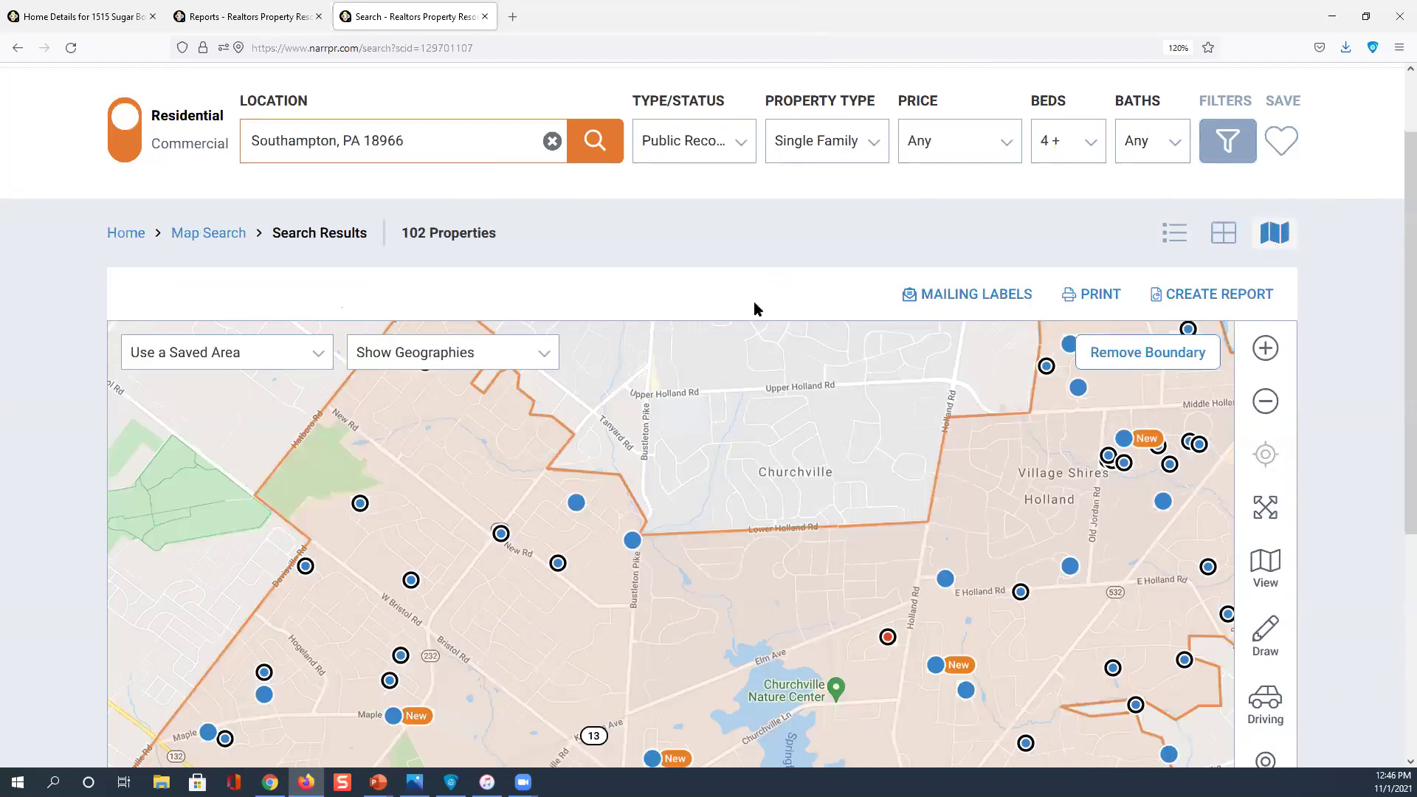
Rerun the search on the map and dismiss the notice limiting results to 500 of 4343
scroll(754, 301, down, 1)
scroll(1196, 193, up, 3)
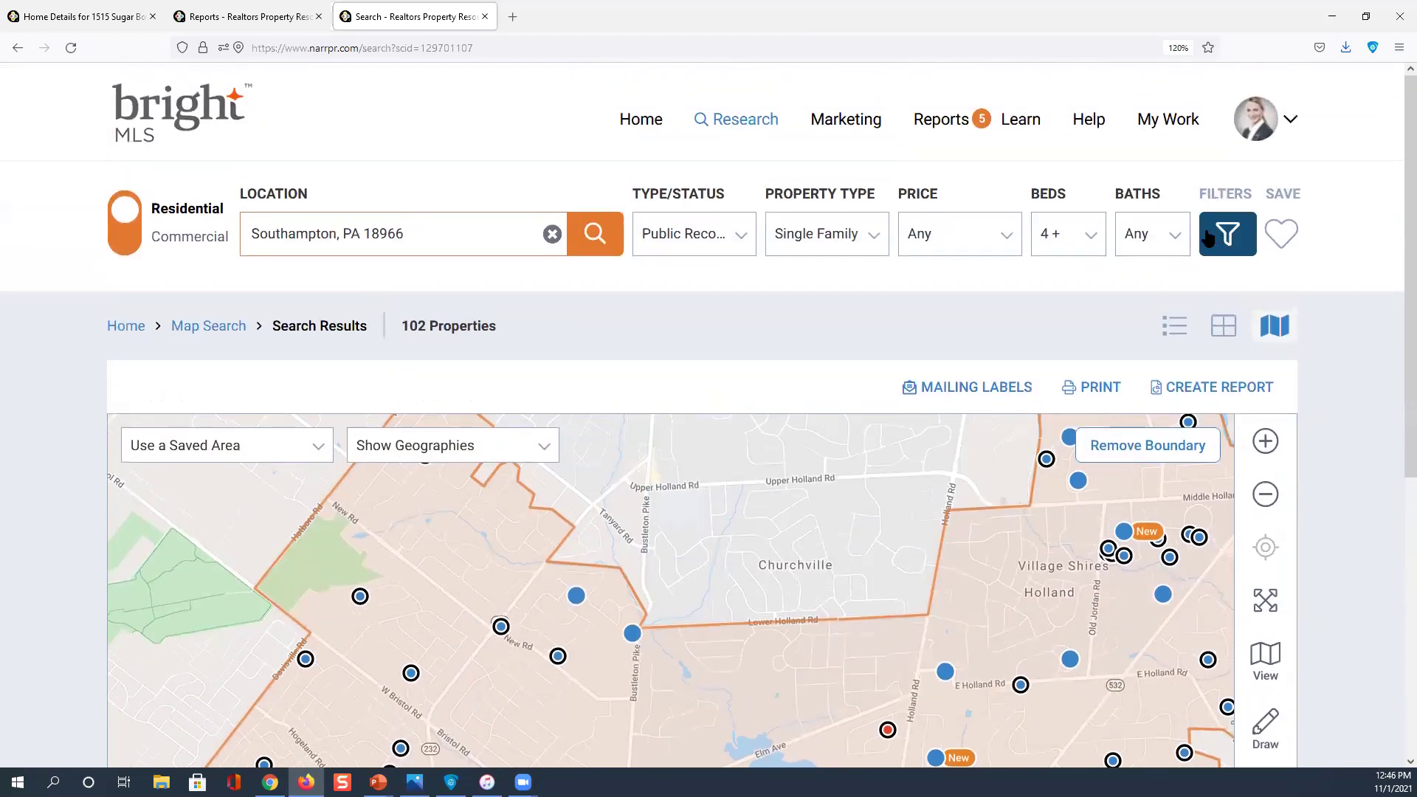
click(595, 245)
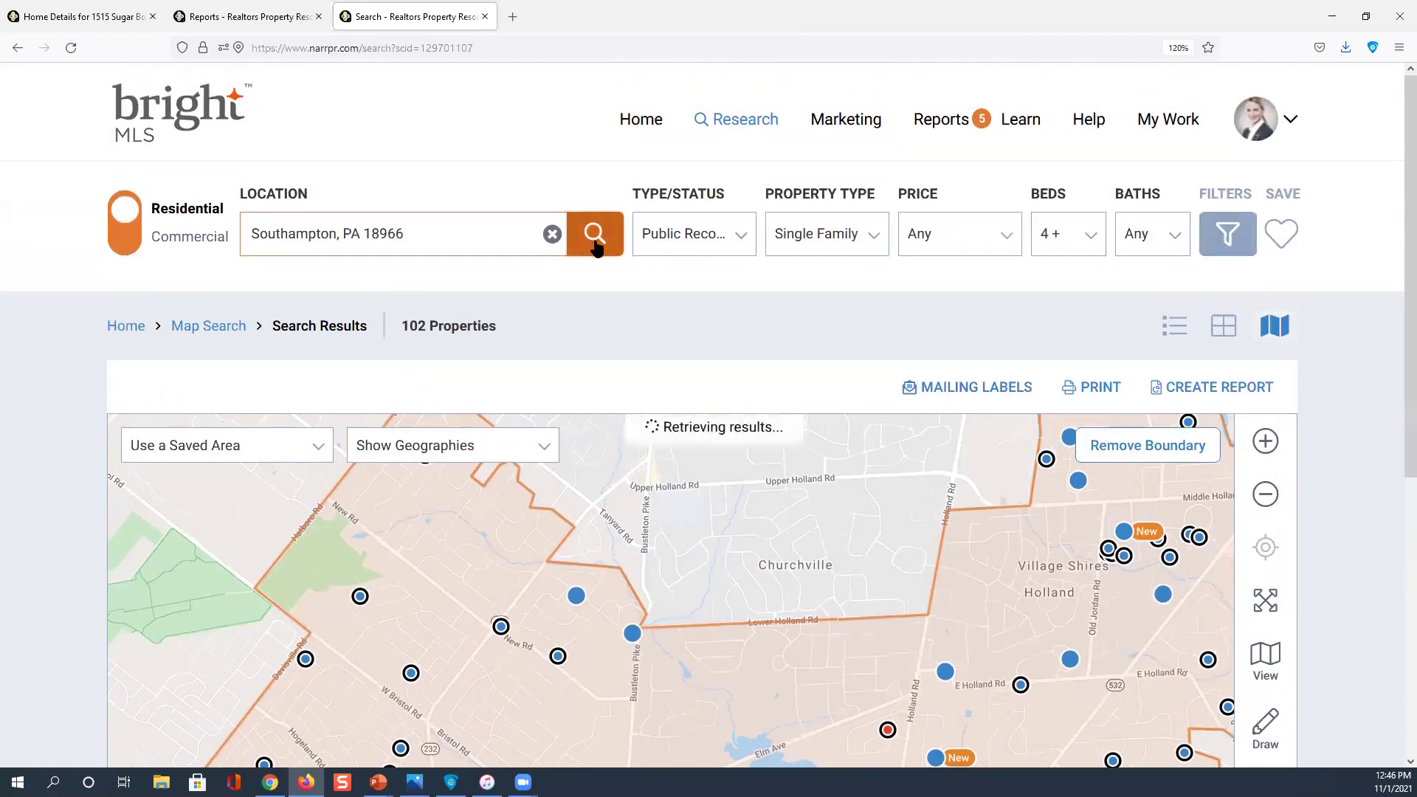
scroll(760, 436, down, 1)
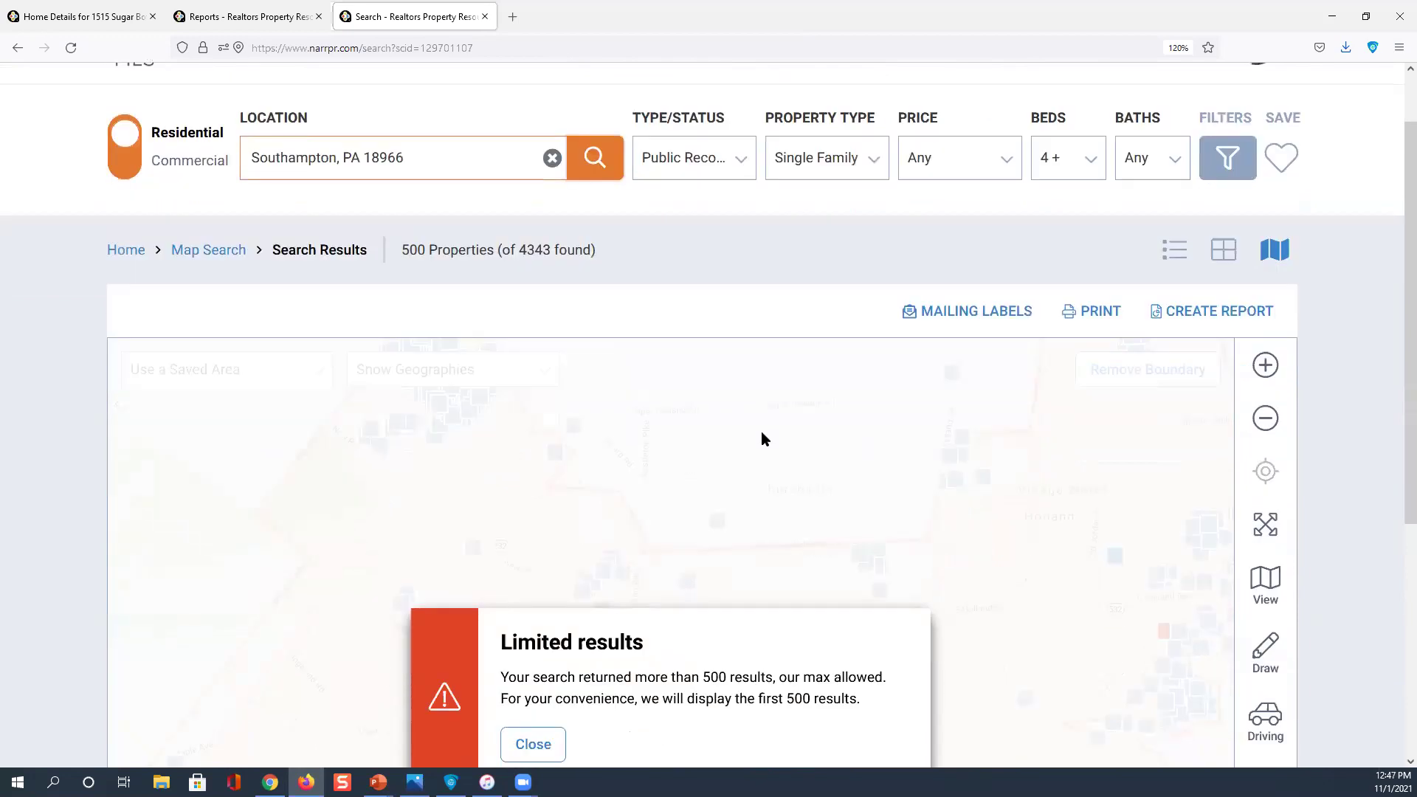
scroll(764, 439, down, 2)
click(534, 541)
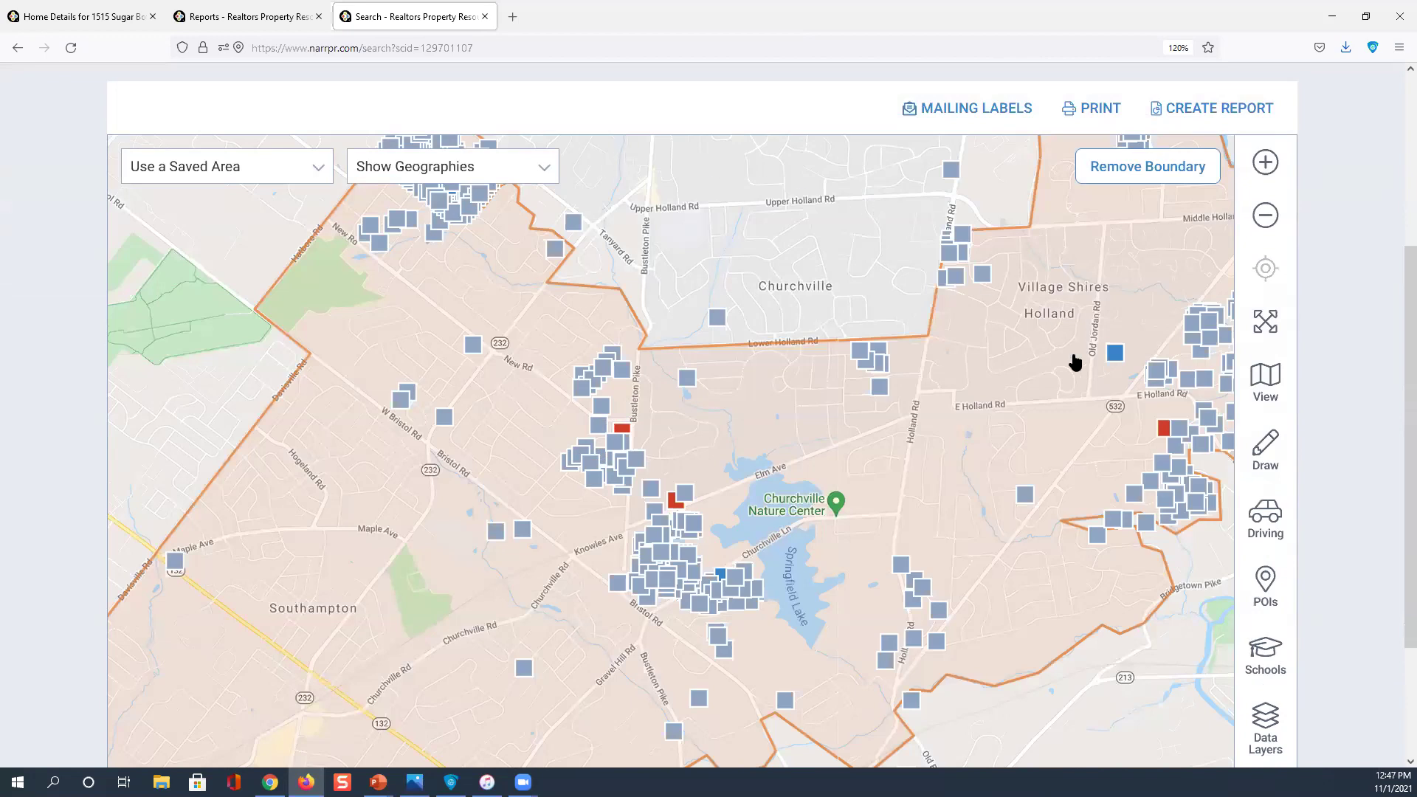
click(544, 175)
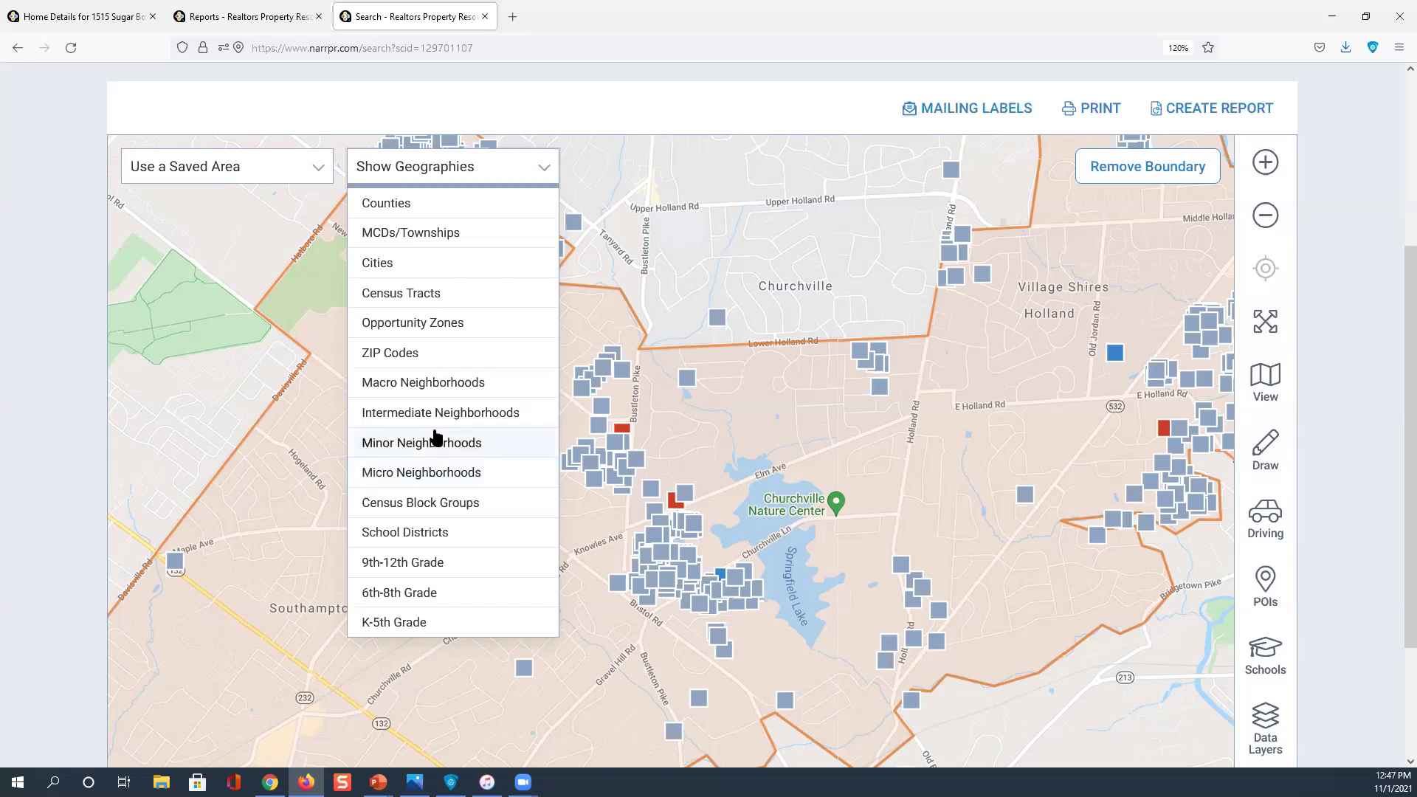
Close the geographies list, review the map legend, and bring up the Southampton area drawing options
click(434, 478)
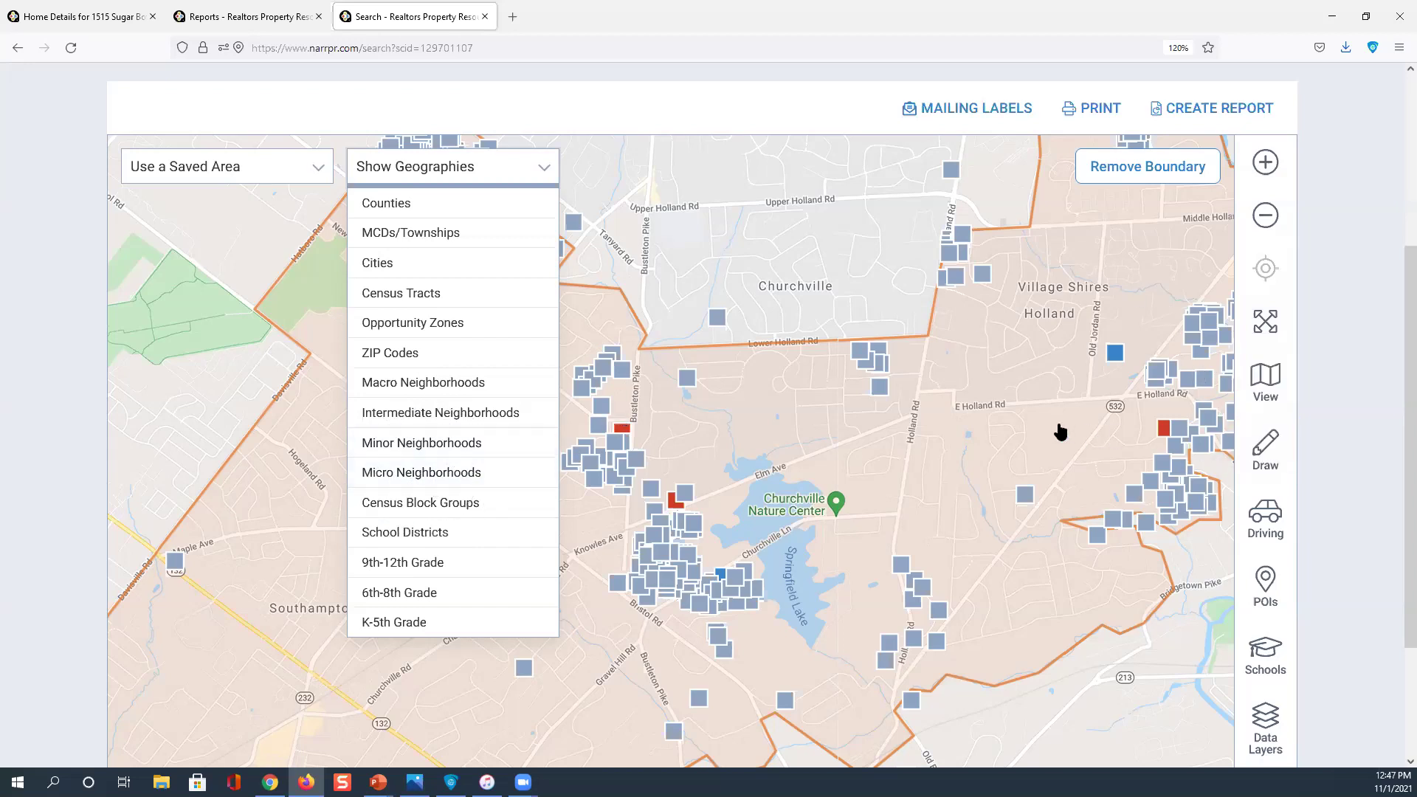
click(1151, 445)
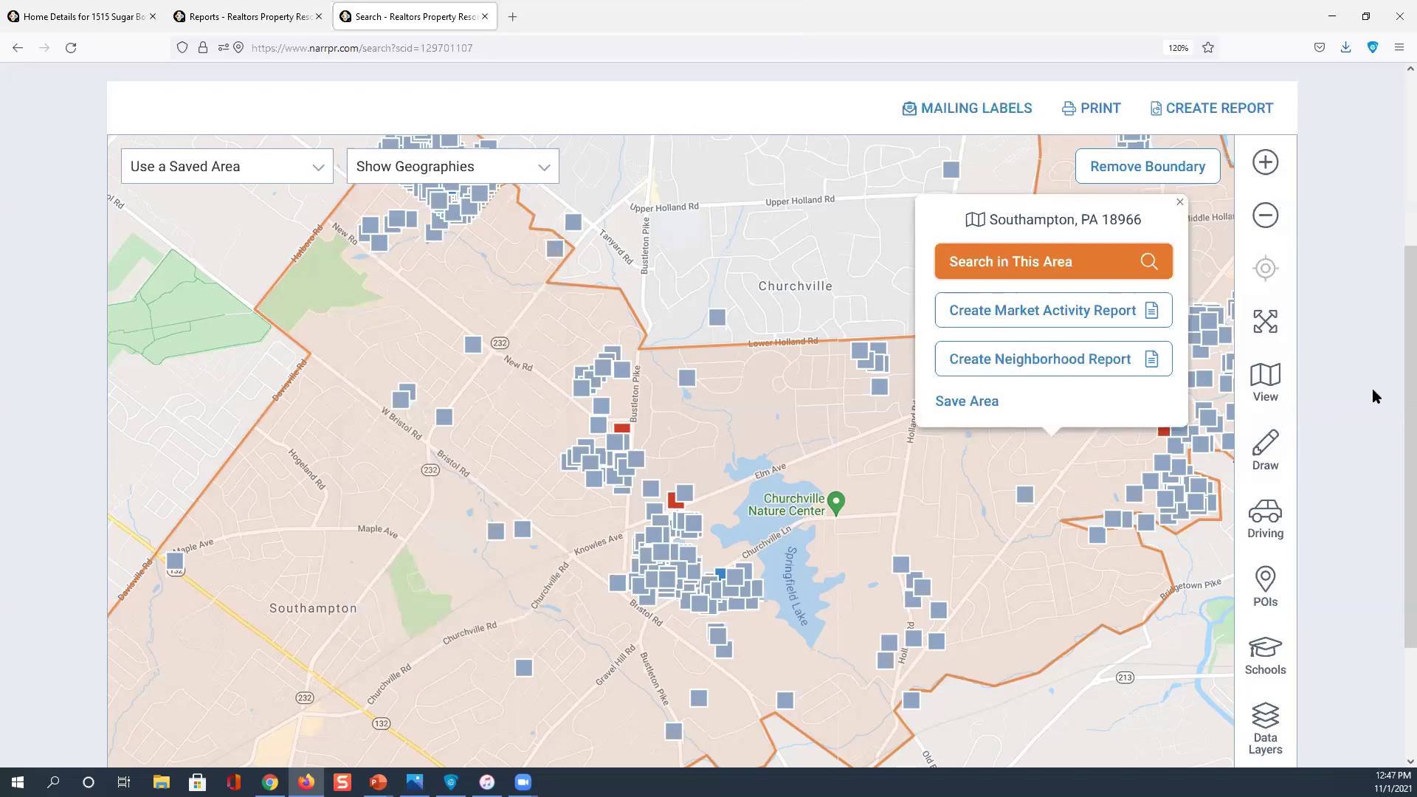
click(1340, 405)
scroll(1309, 401, down, 2)
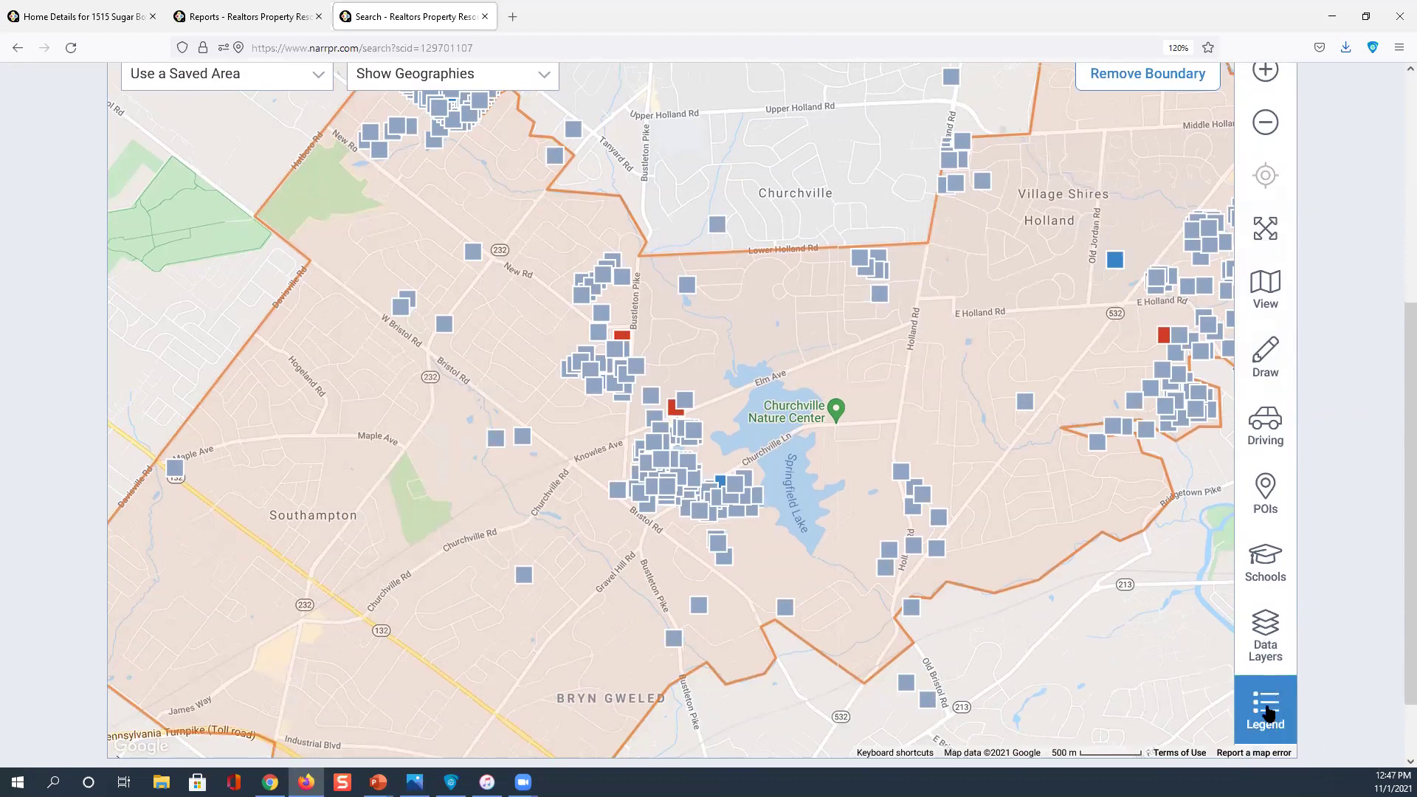
click(1272, 716)
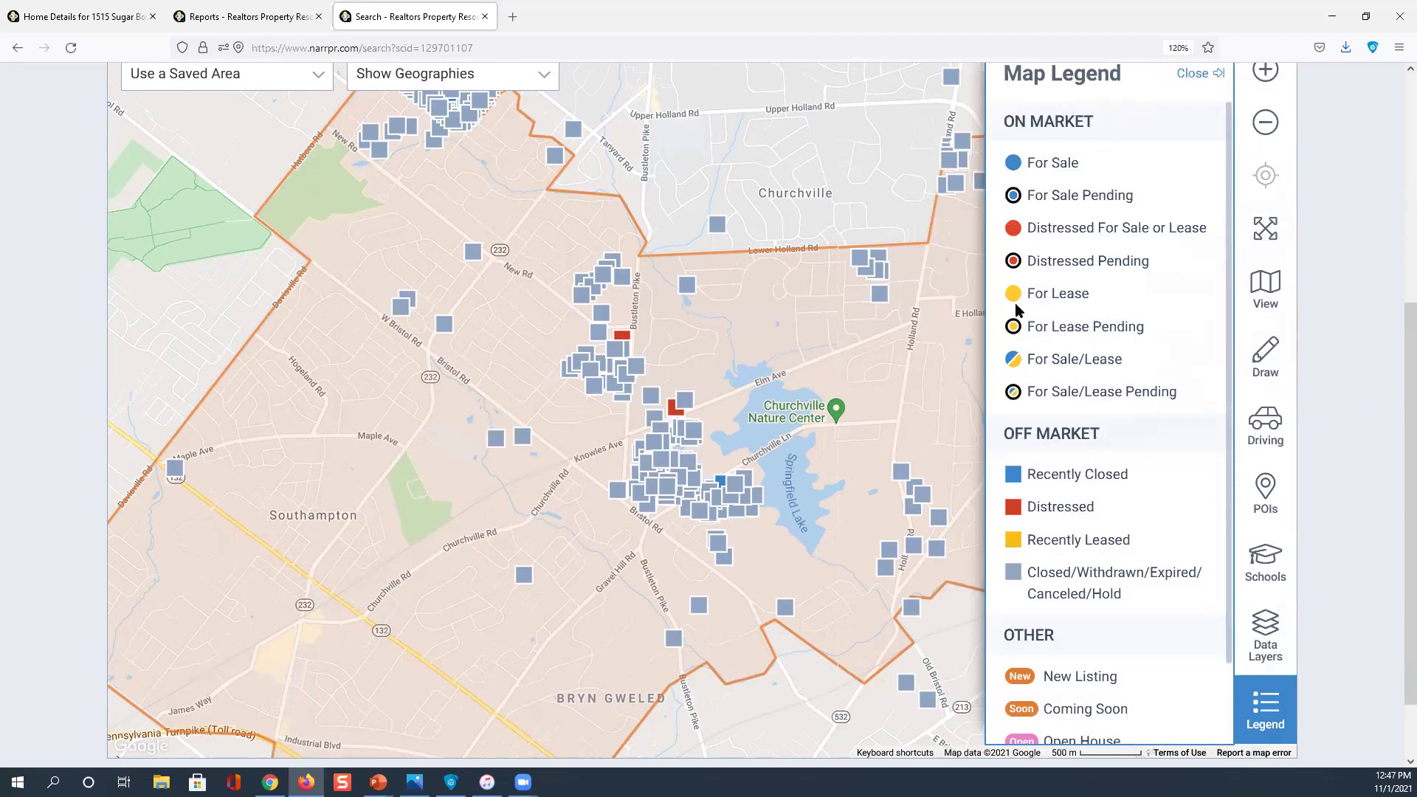
click(1012, 510)
click(934, 411)
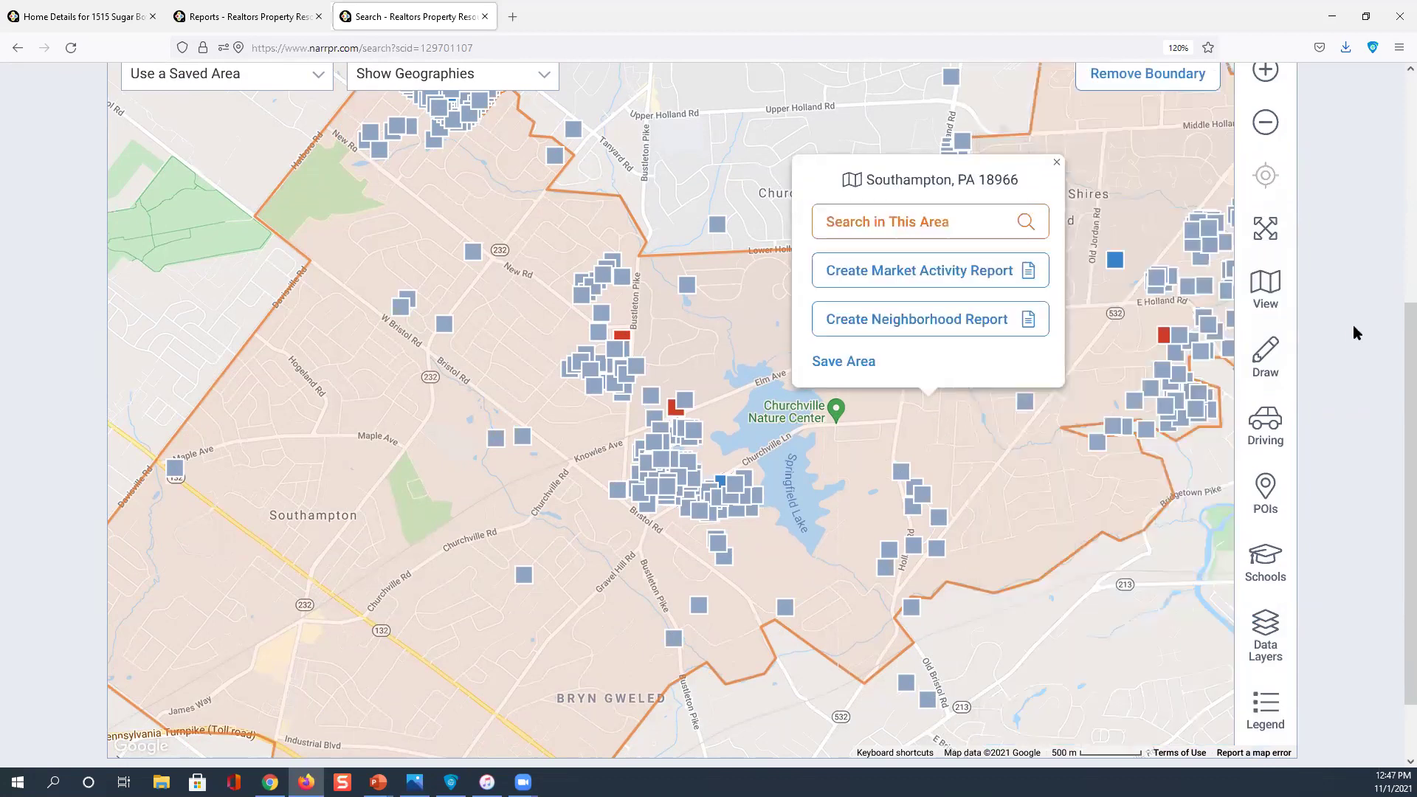
click(1264, 365)
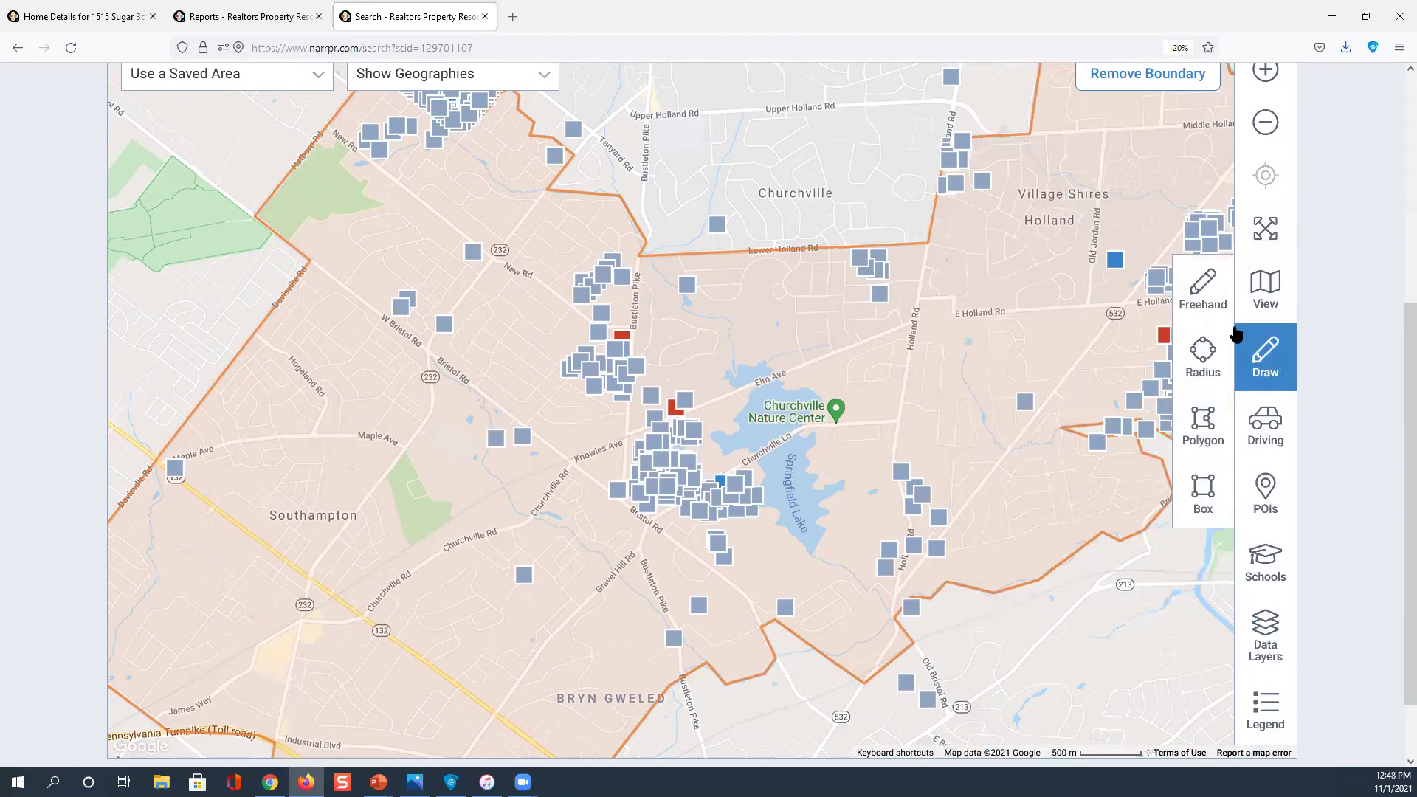
Trace a freehand loop from Elm Ave toward Knowles Ave west of Springfield Lake and search inside it
click(1201, 290)
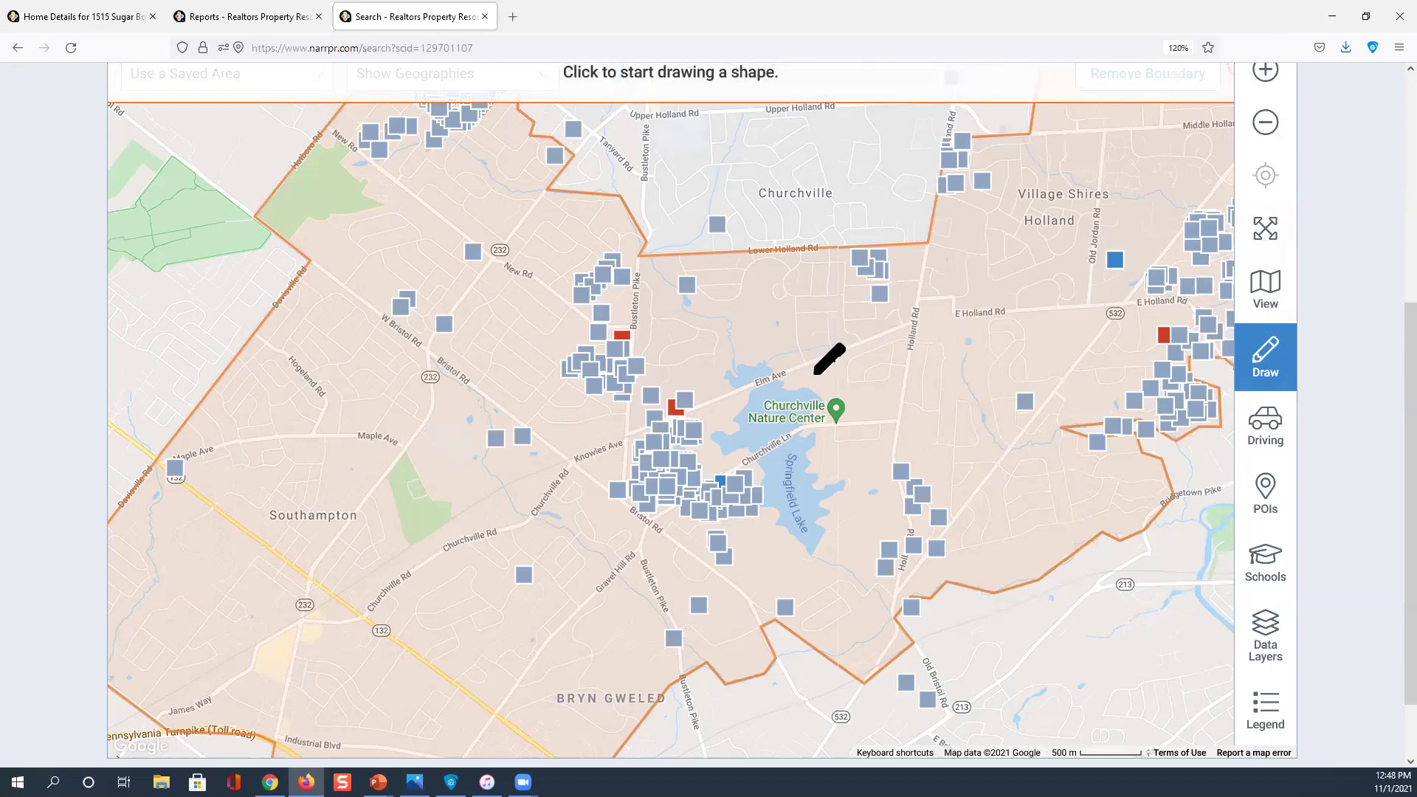
mouse_move(764, 350)
mouse_down()
mouse_move(659, 374)
mouse_move(591, 513)
mouse_move(733, 563)
mouse_move(845, 544)
mouse_up()
mouse_move(876, 401)
mouse_down()
mouse_move(815, 341)
mouse_move(775, 345)
mouse_up()
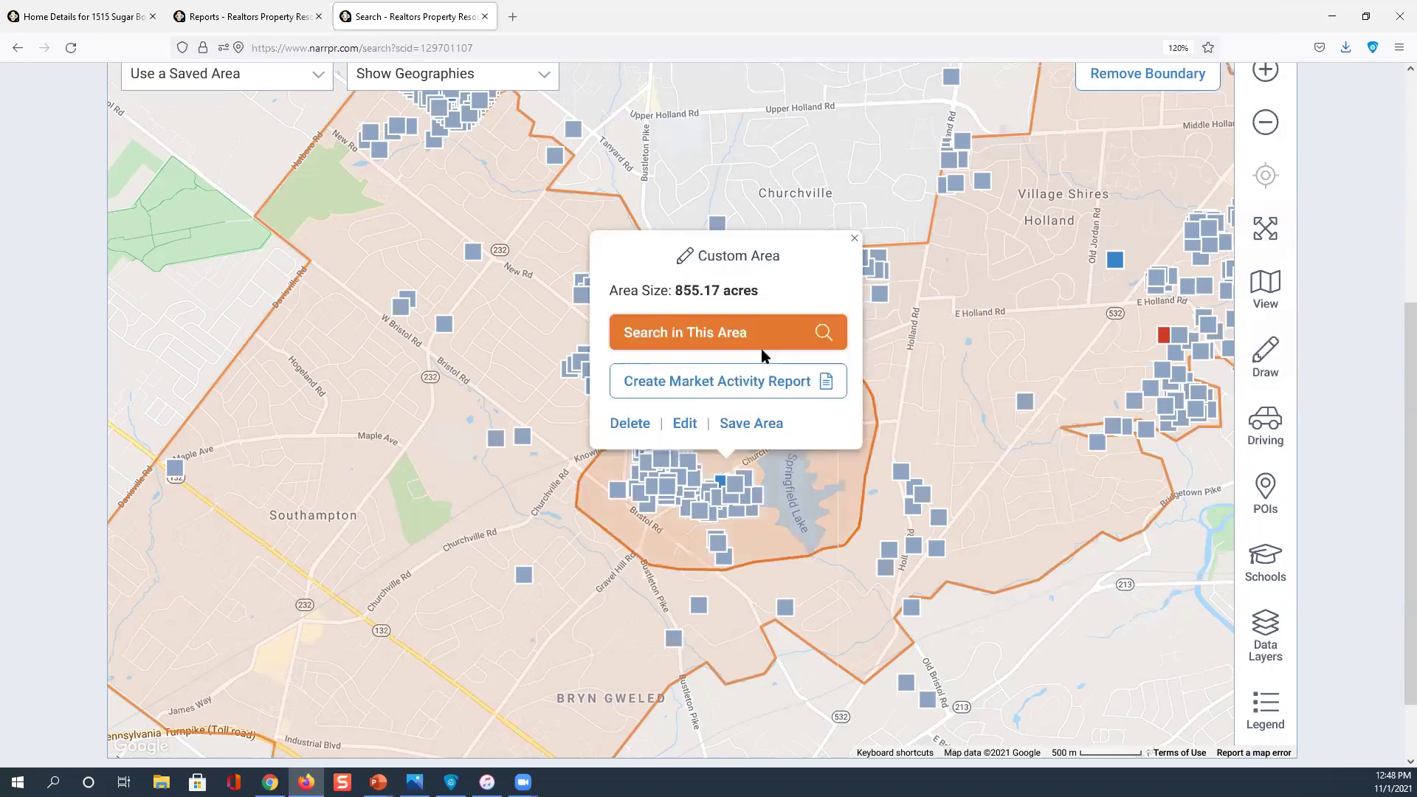
click(718, 336)
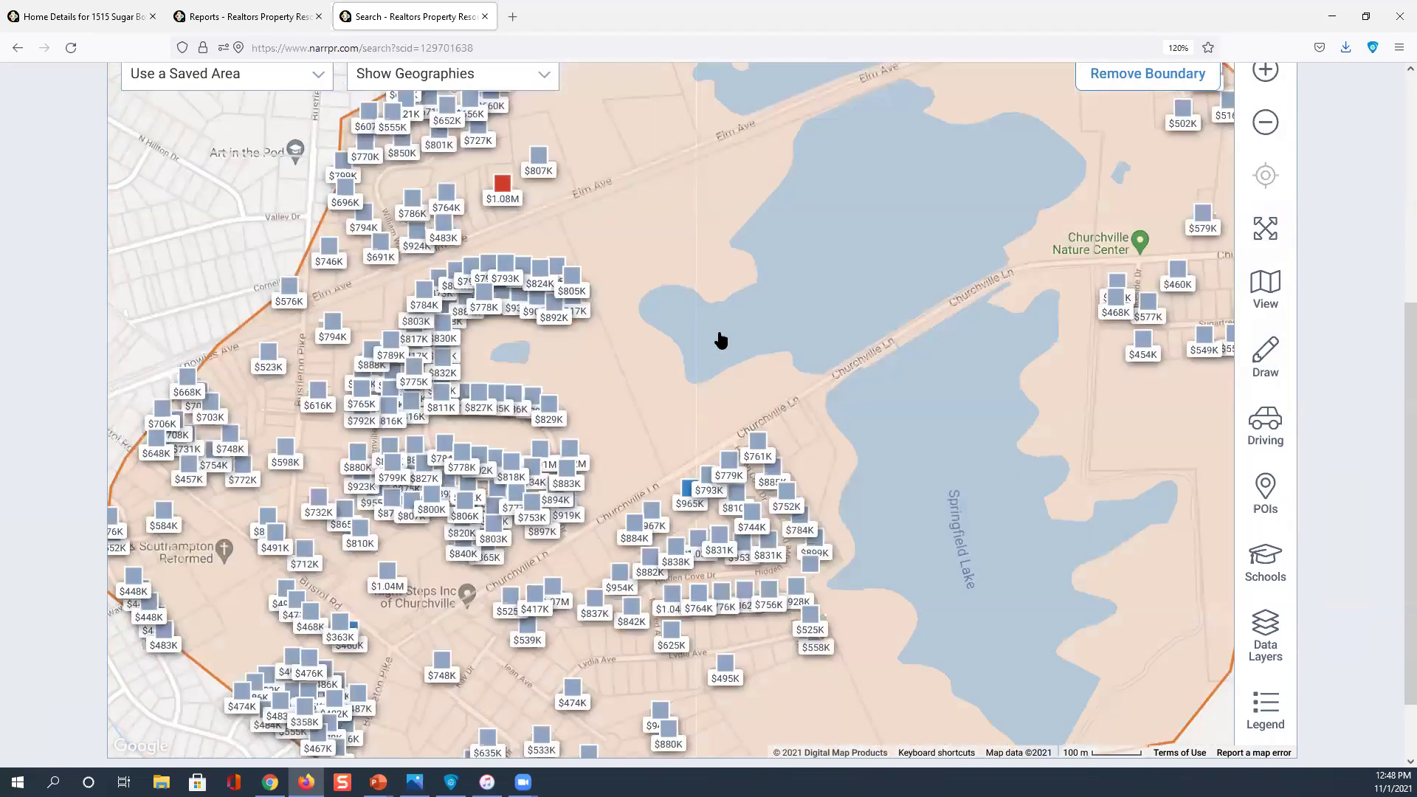
Filter the drawn-area results to Time Owned 10-15 years and rerun the search, leaving 22
scroll(720, 340, down, 2)
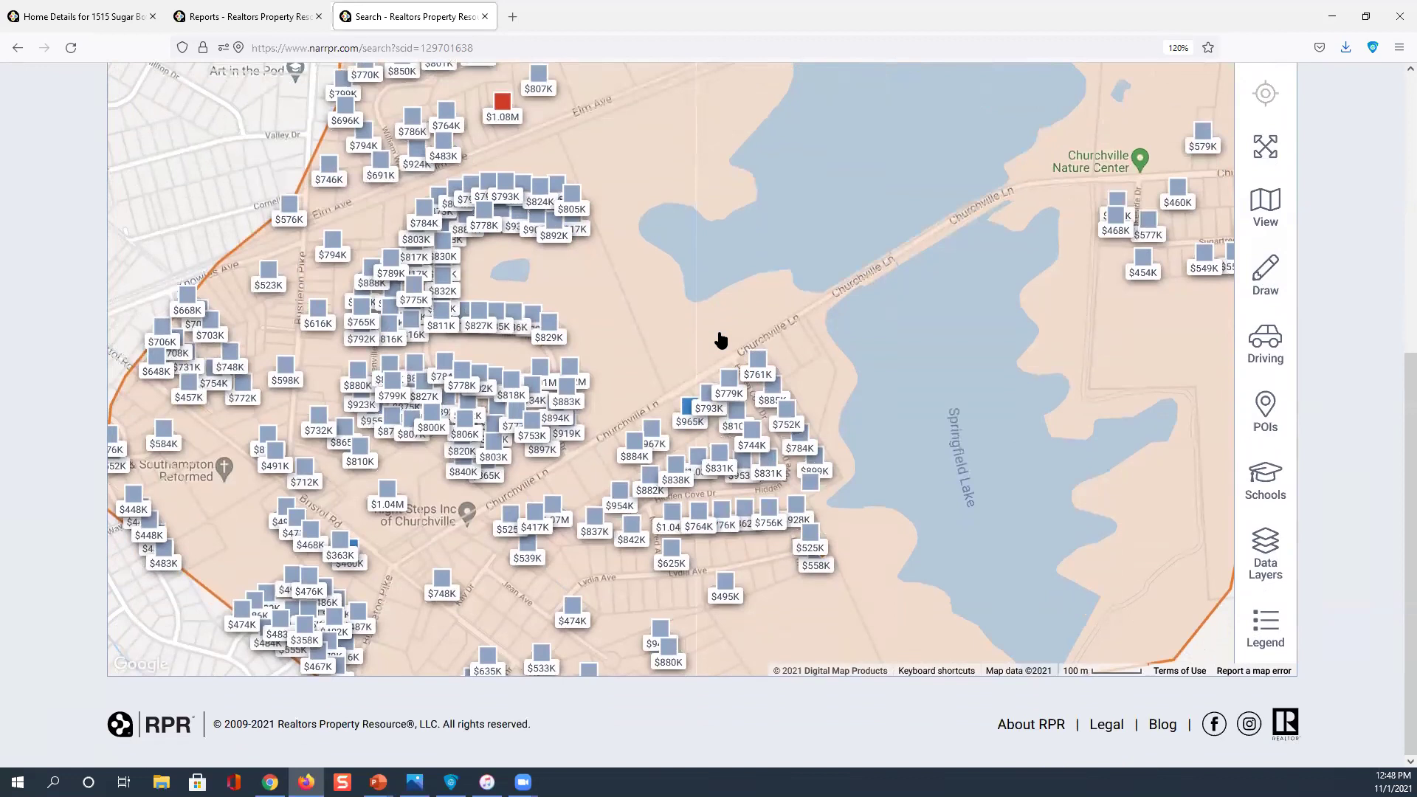
scroll(721, 340, up, 3)
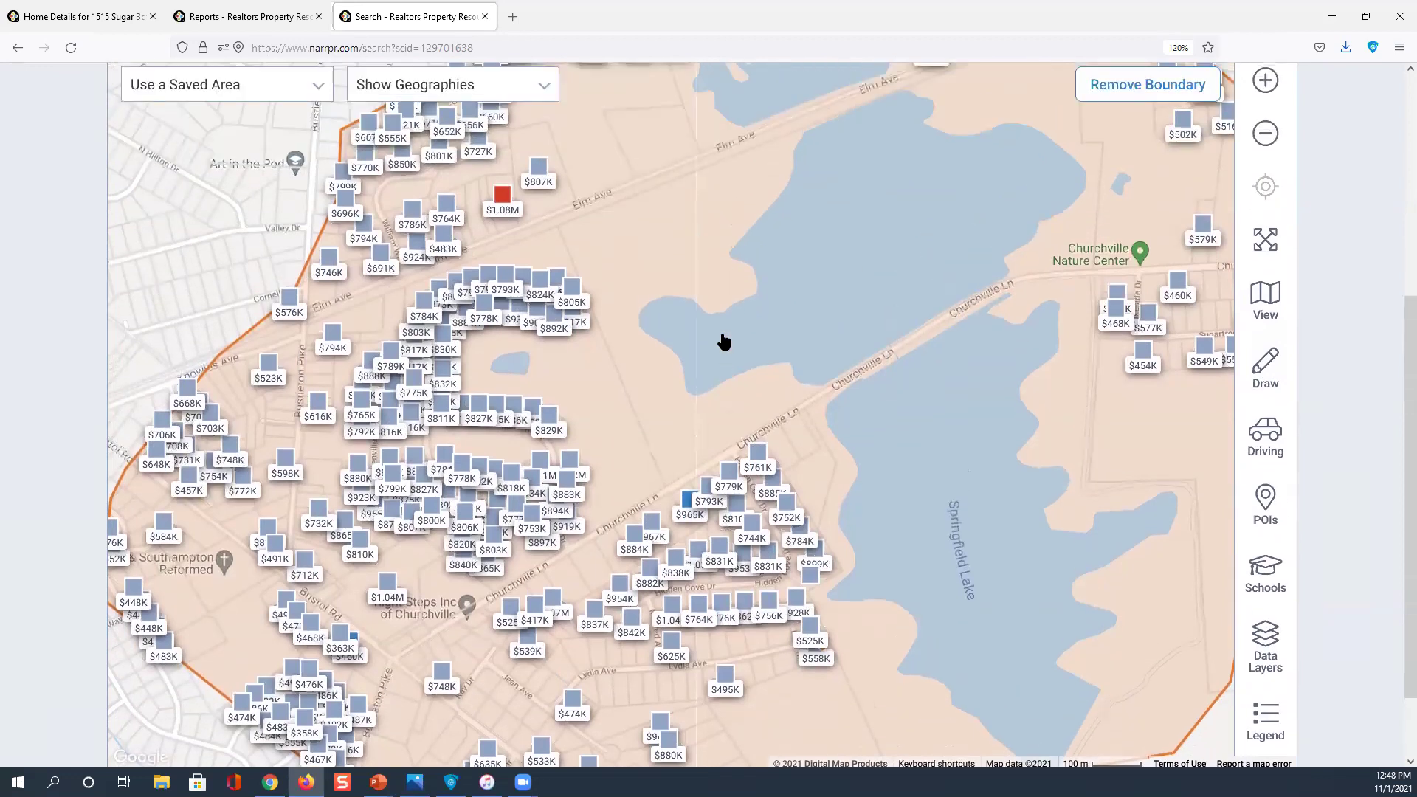
scroll(721, 335, up, 5)
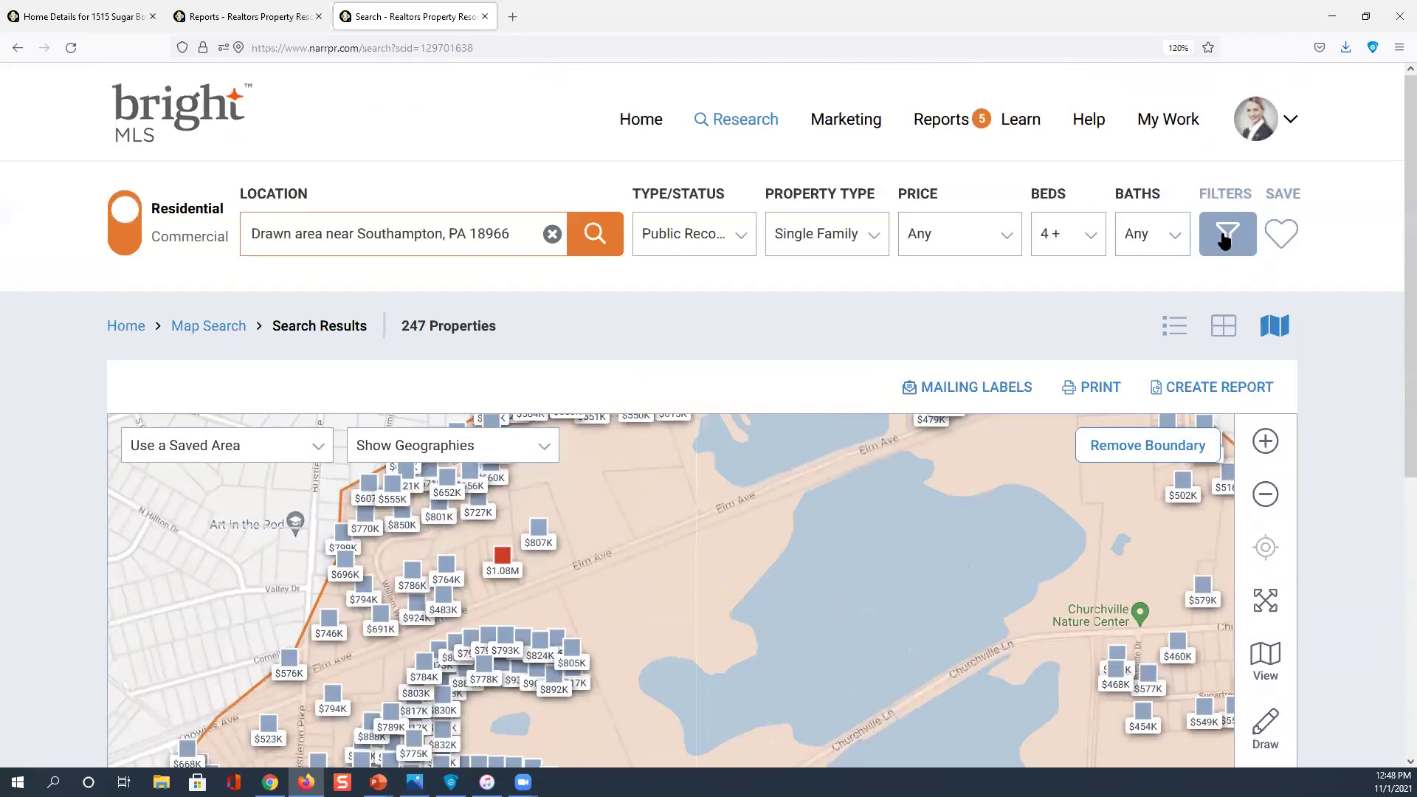
click(1224, 238)
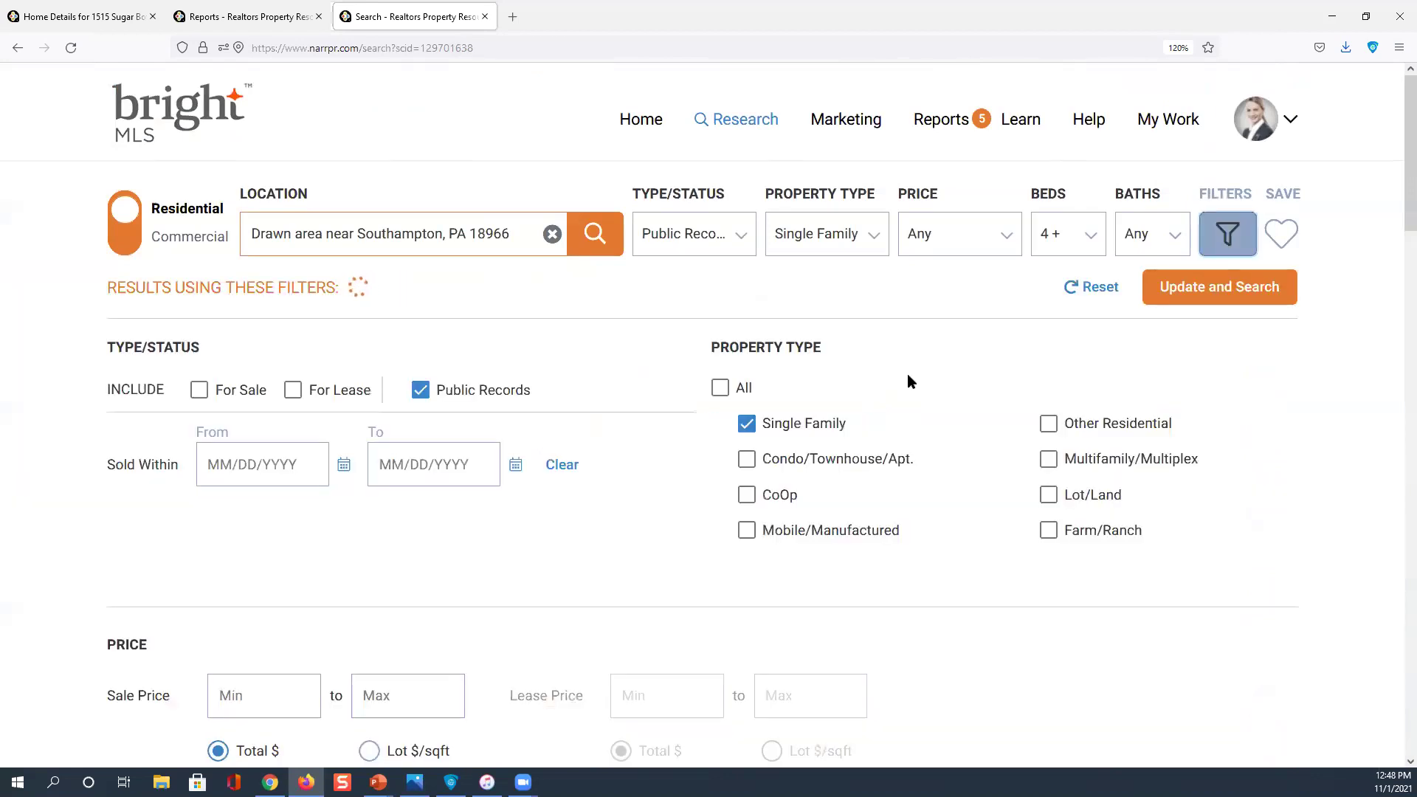
scroll(904, 373, down, 7)
scroll(882, 369, down, 10)
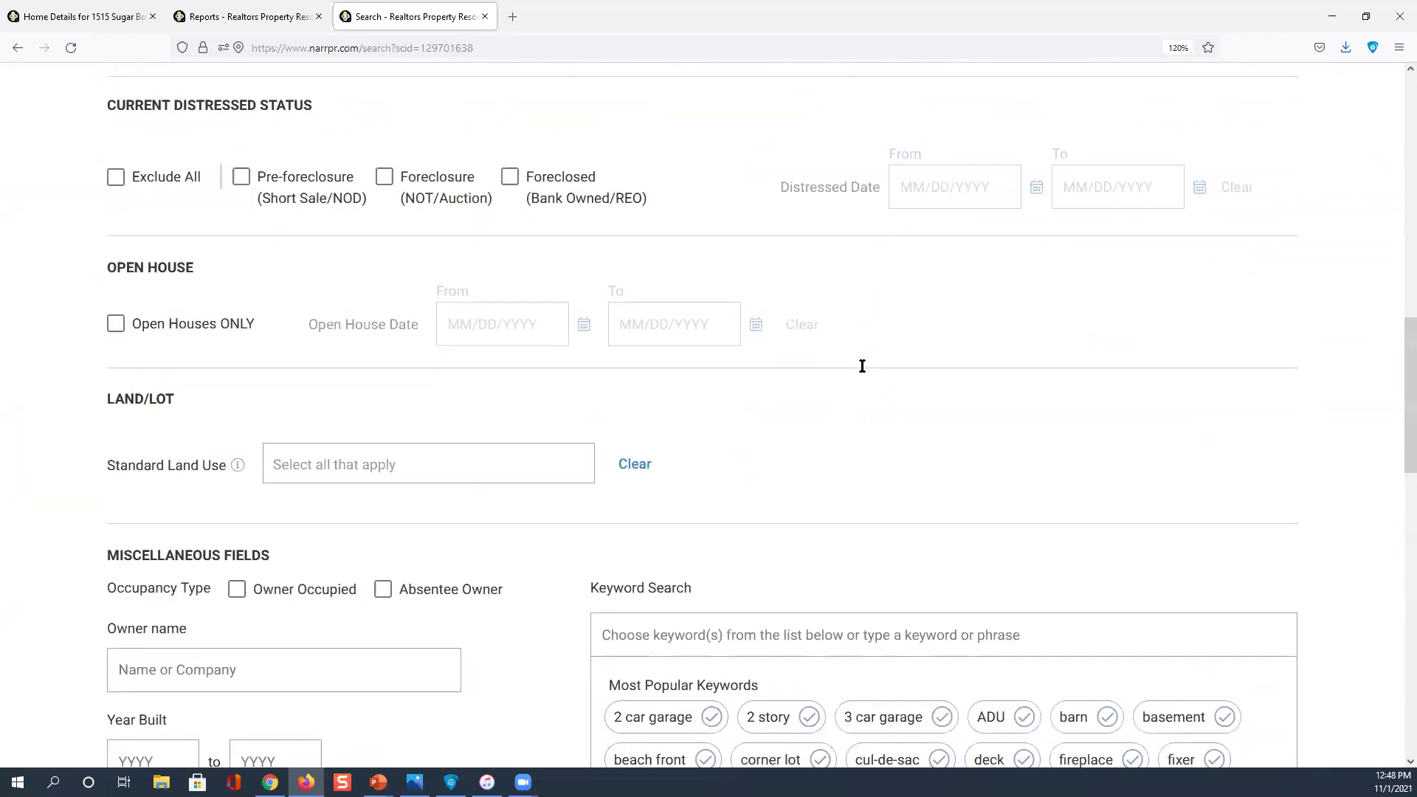
click(258, 579)
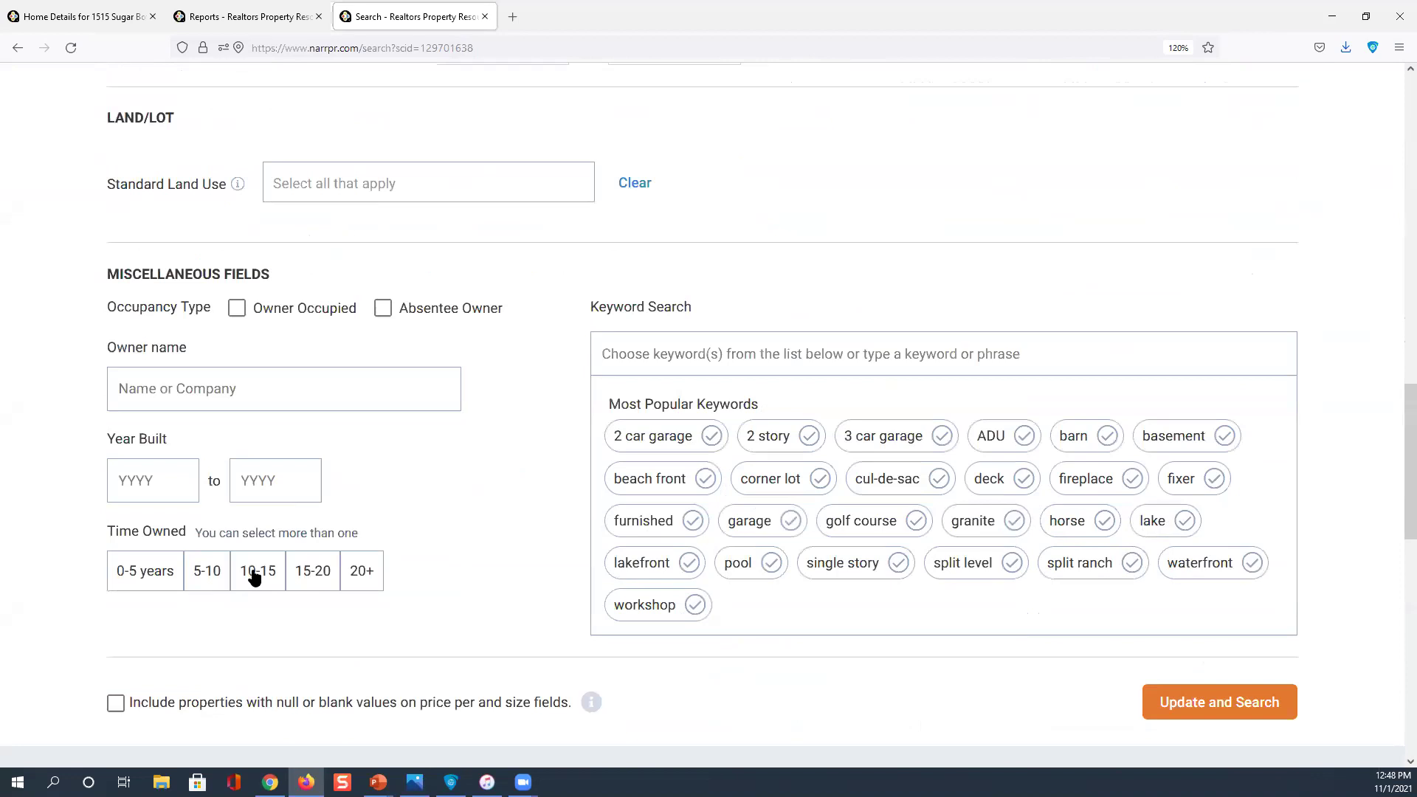
click(1192, 705)
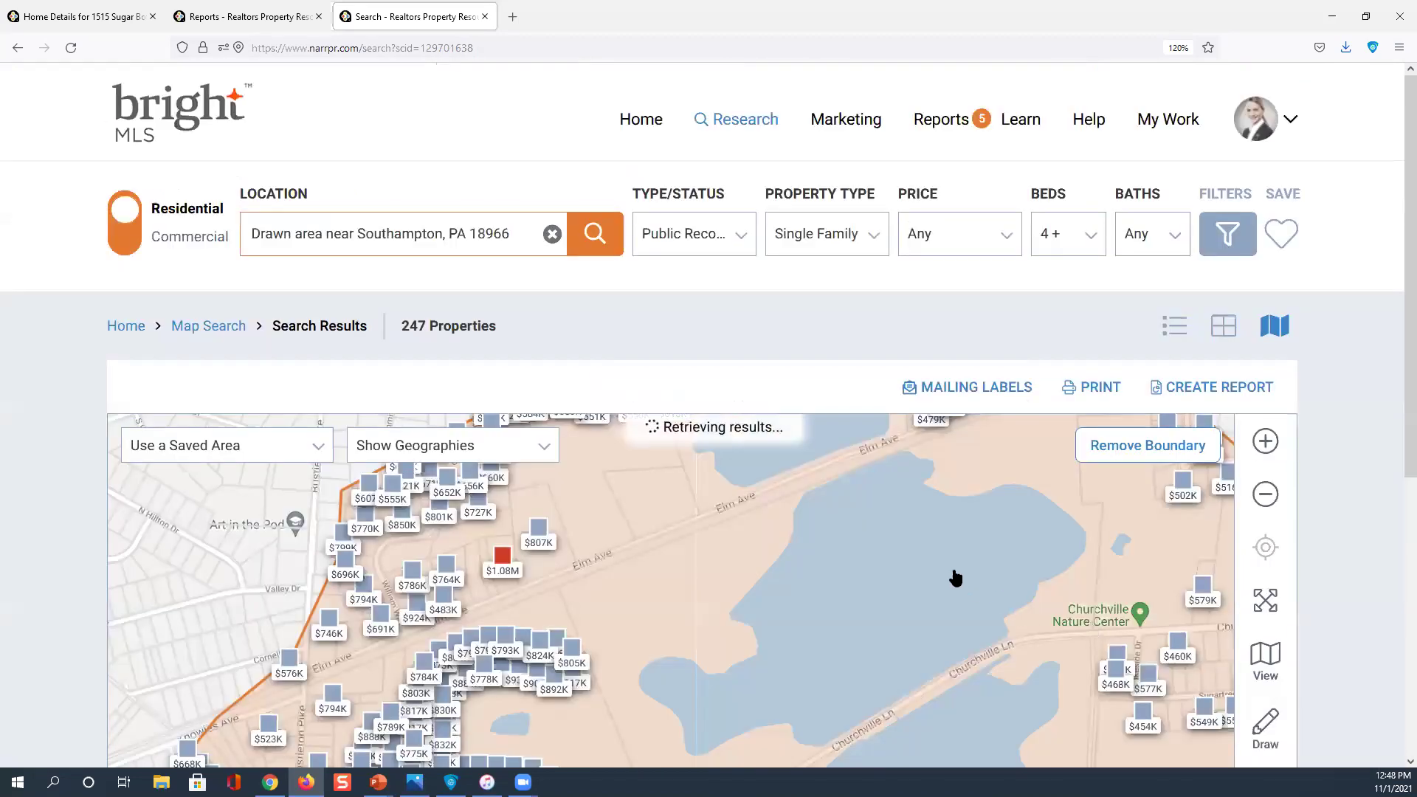
scroll(954, 578, down, 2)
scroll(952, 575, down, 2)
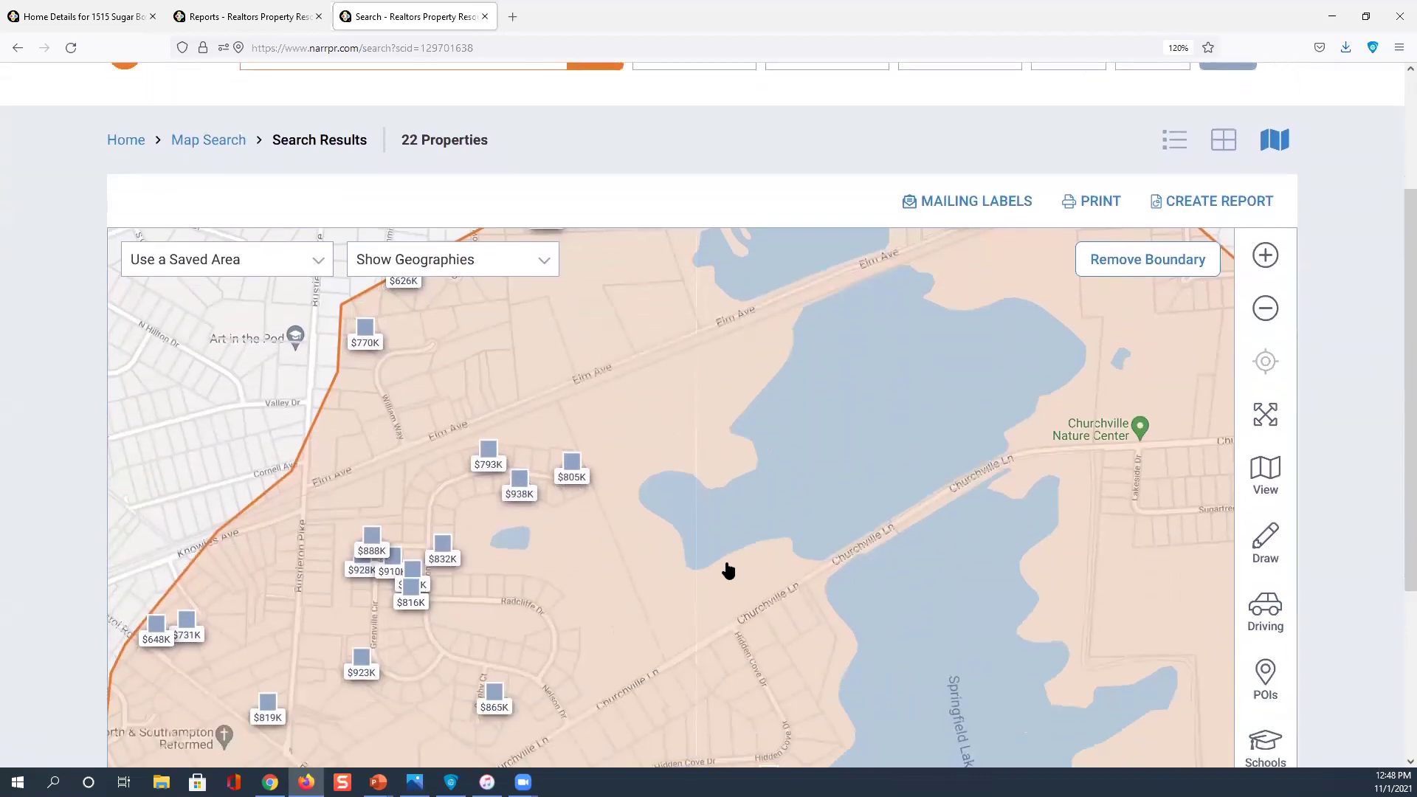
click(446, 158)
click(486, 463)
click(570, 467)
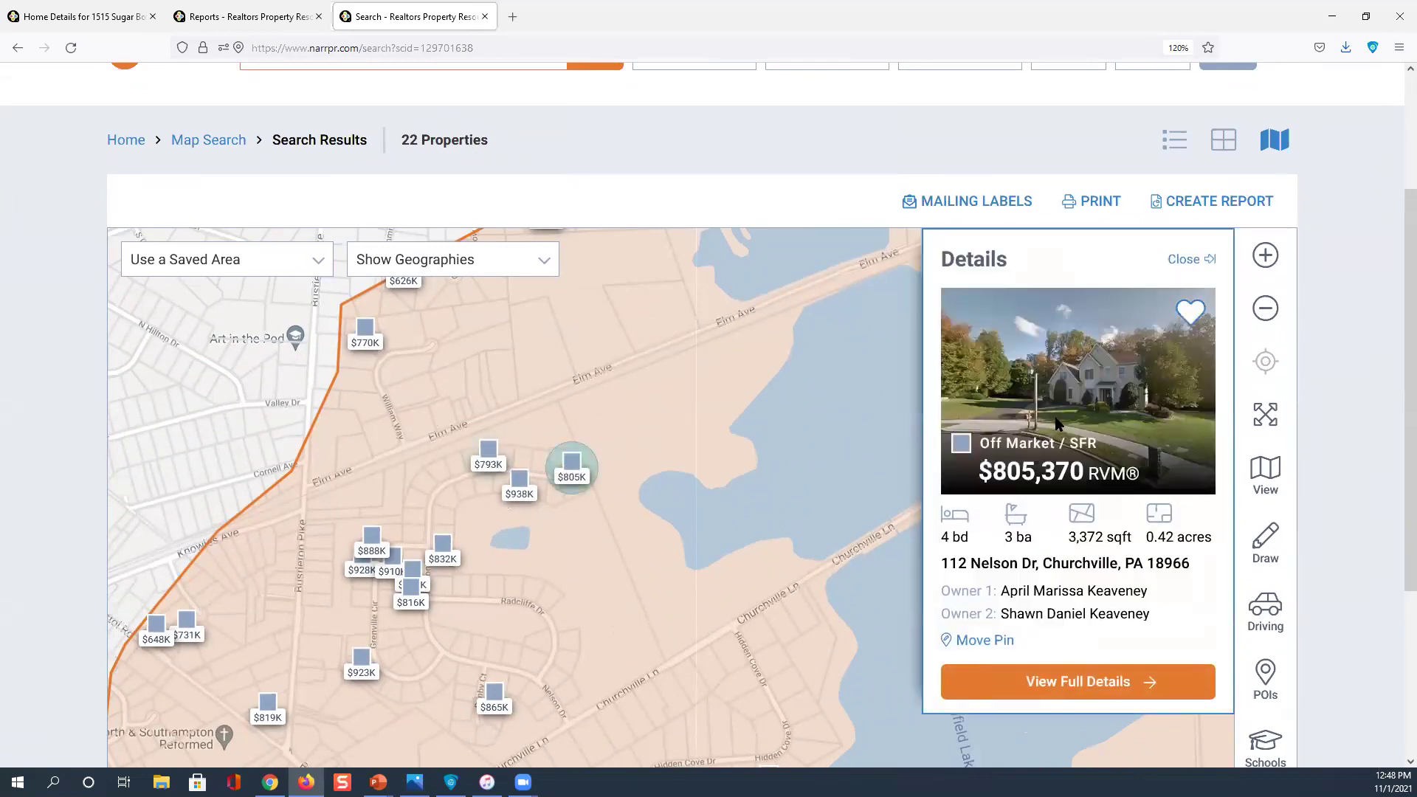
click(1061, 682)
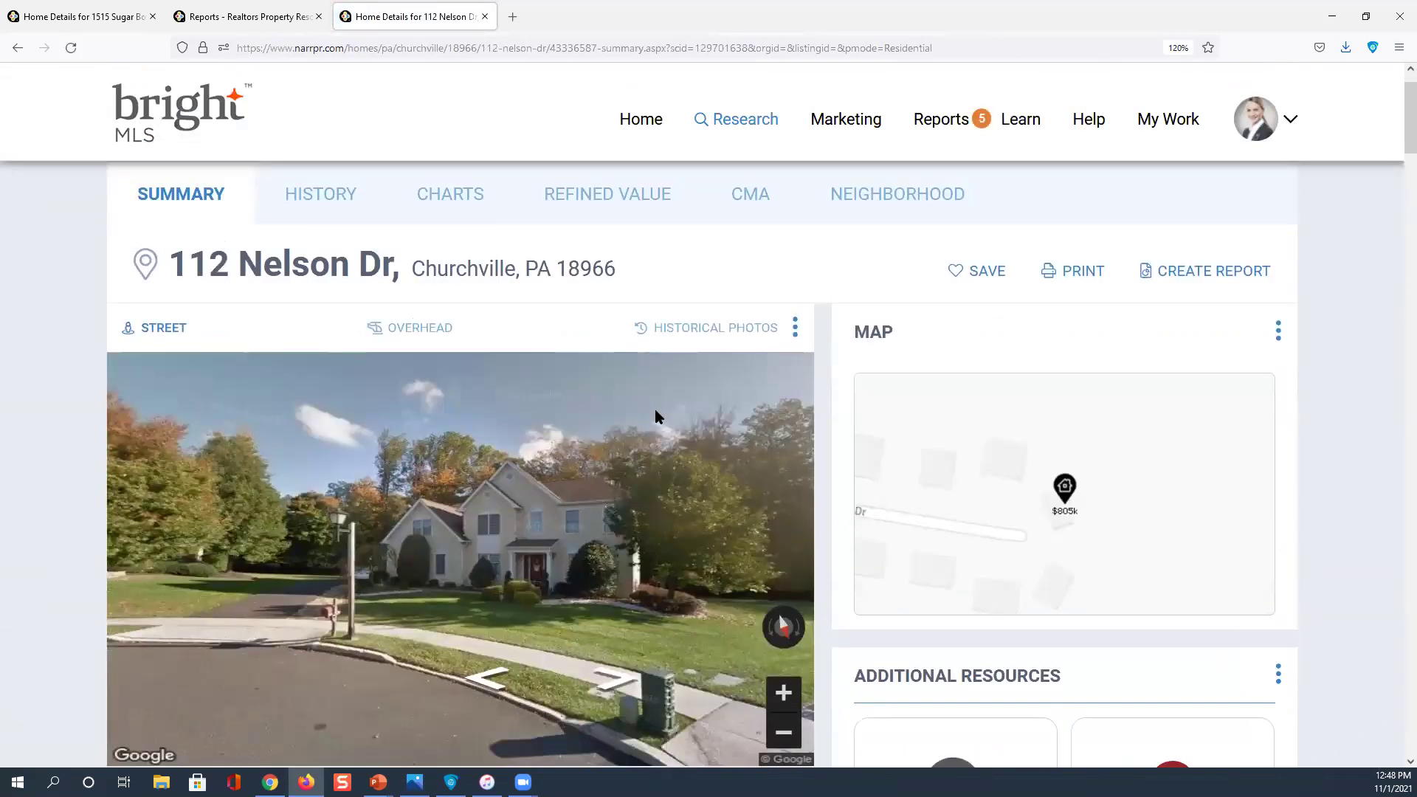
scroll(657, 416, down, 5)
click(256, 479)
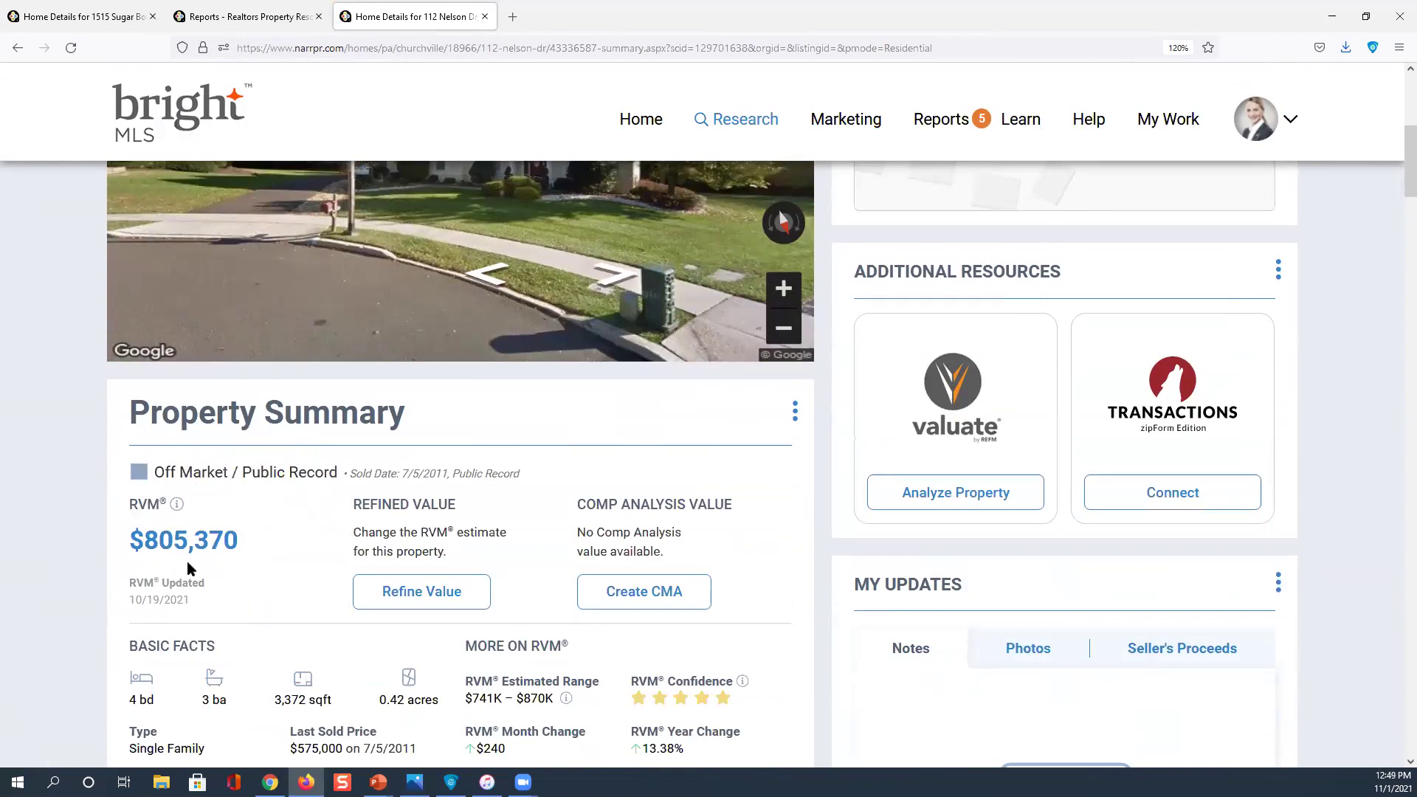
click(174, 610)
scroll(186, 600, down, 3)
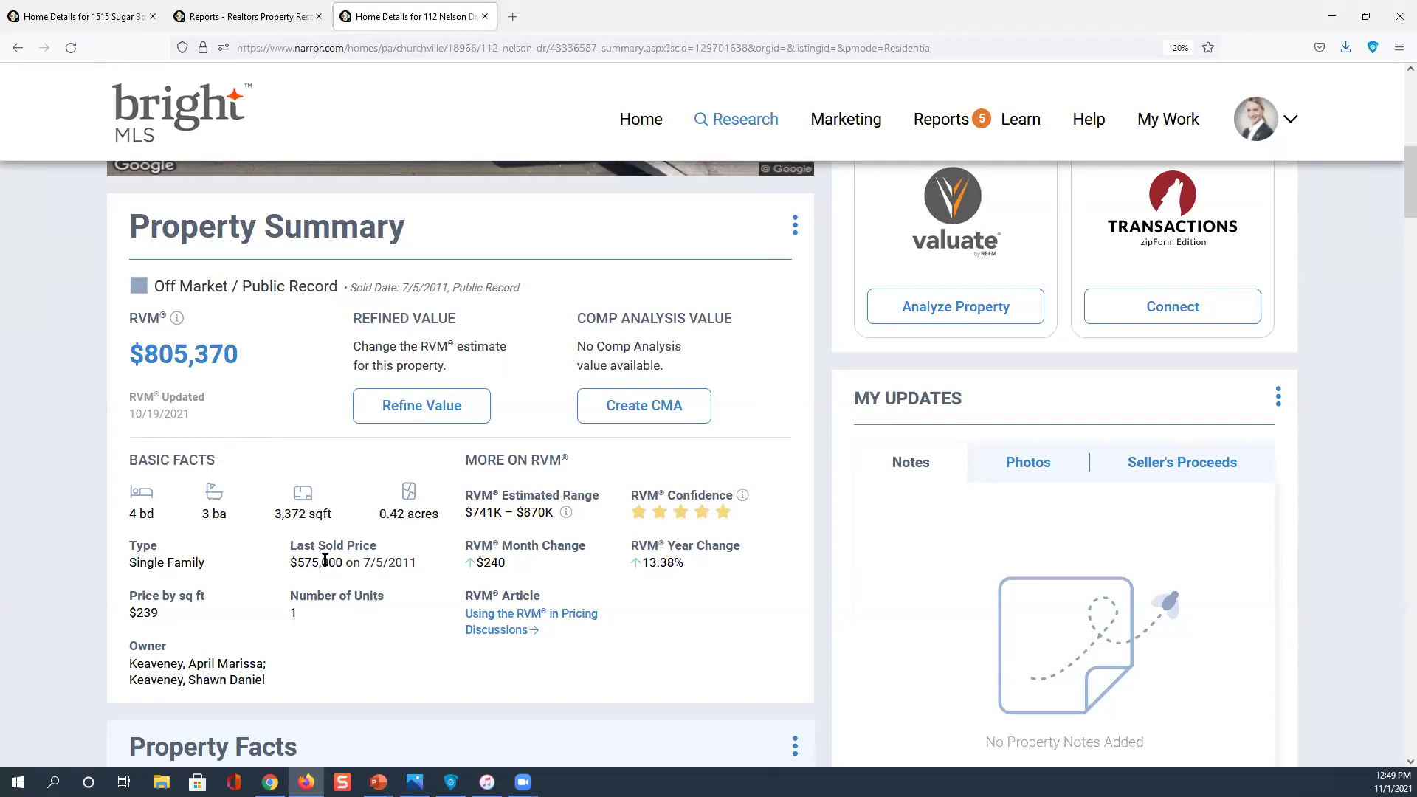
scroll(365, 558, up, 6)
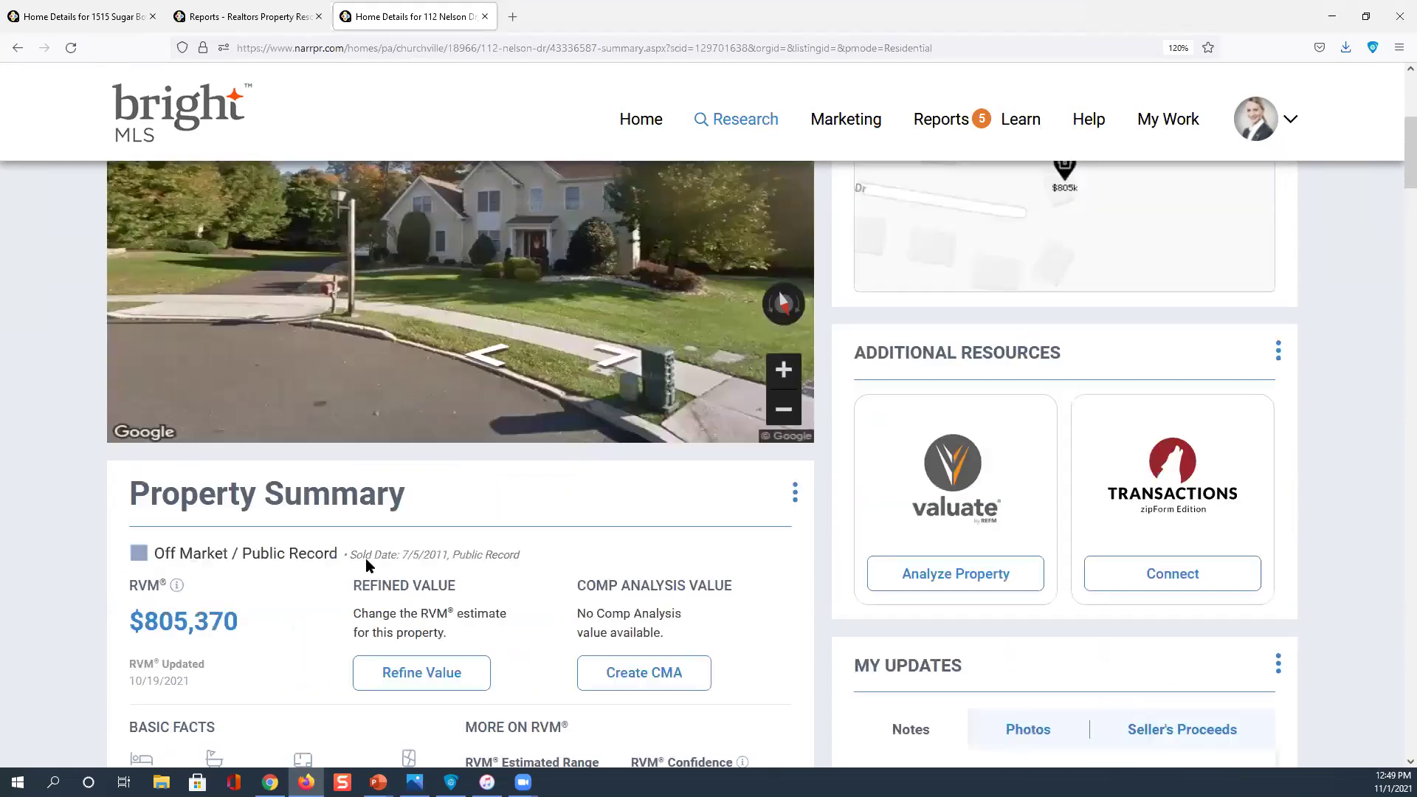
scroll(367, 567, down, 6)
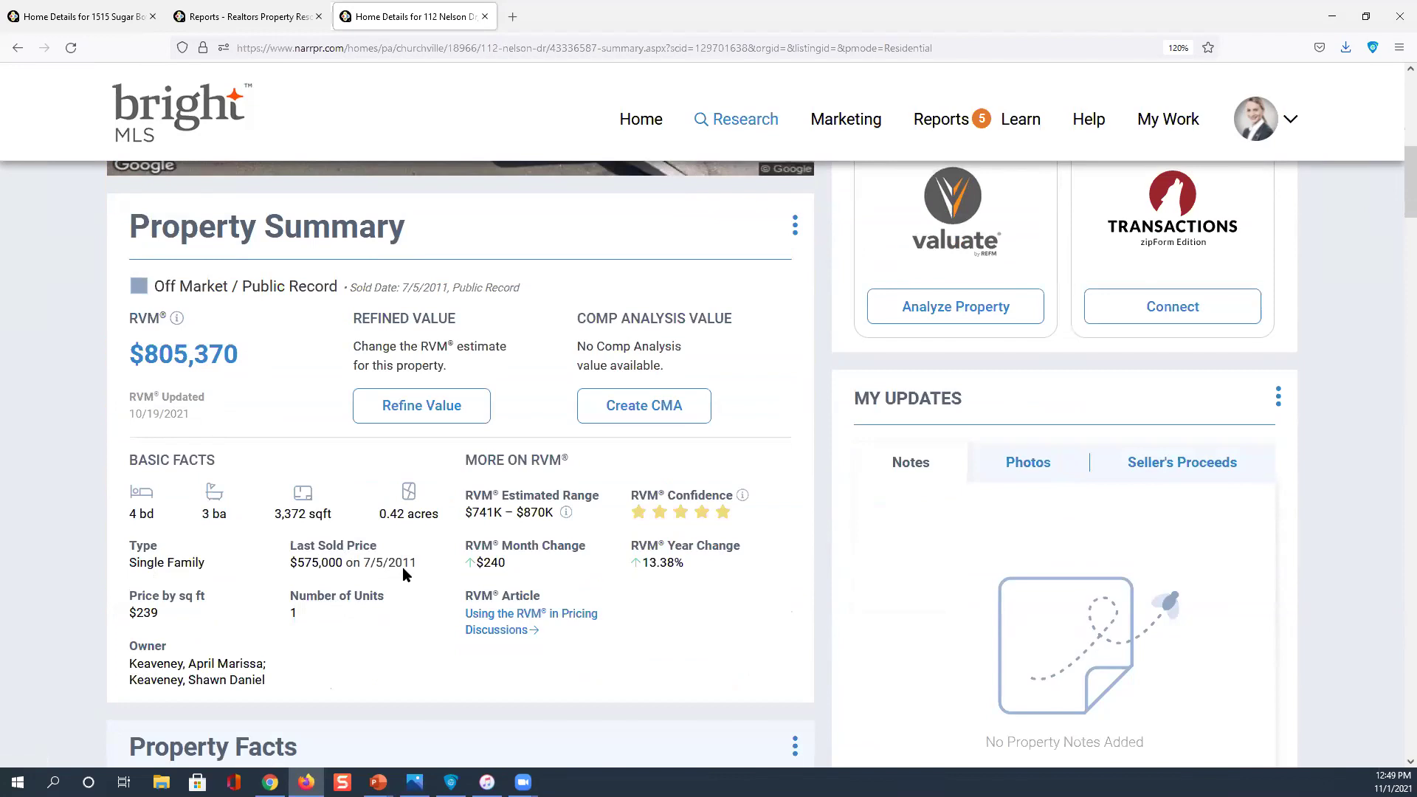
scroll(404, 585, up, 8)
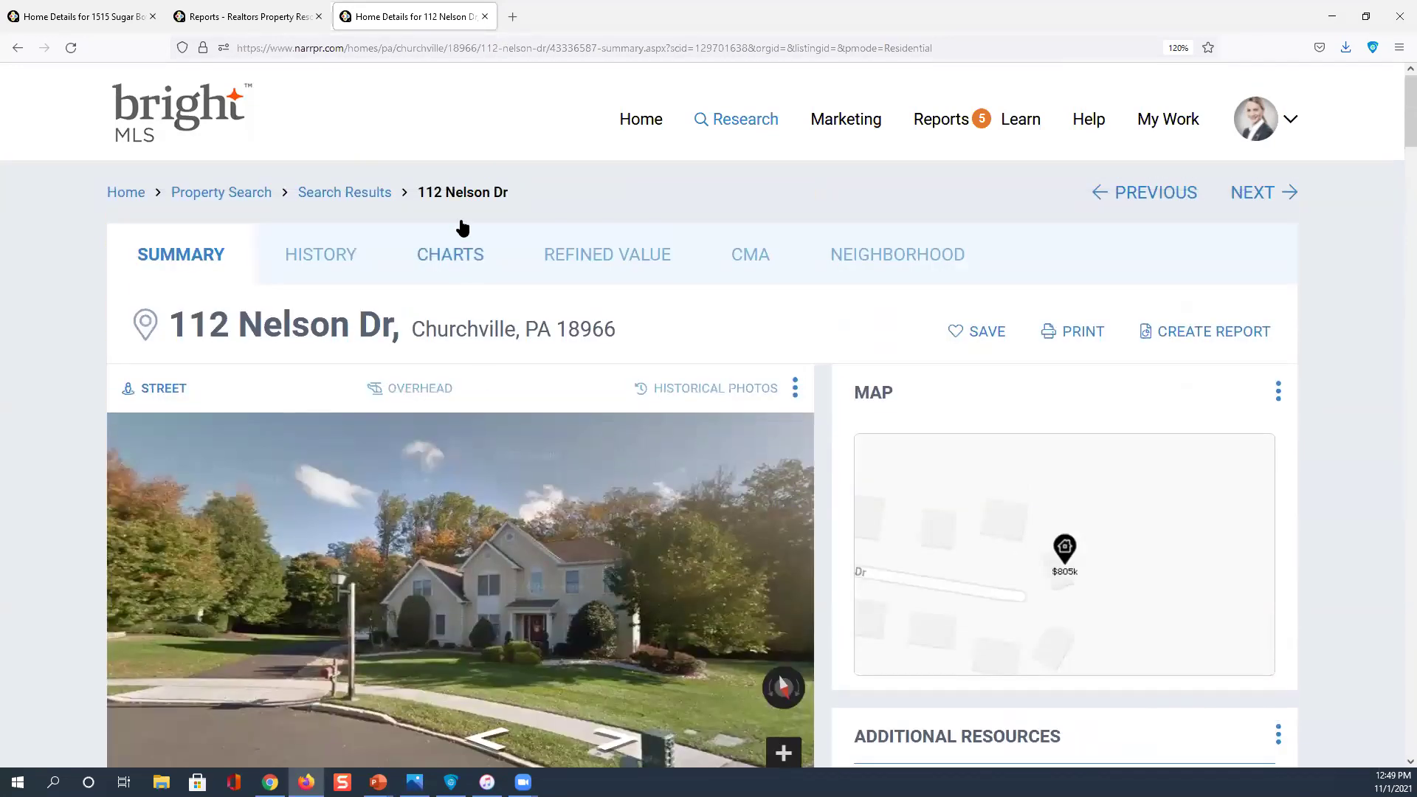
click(377, 191)
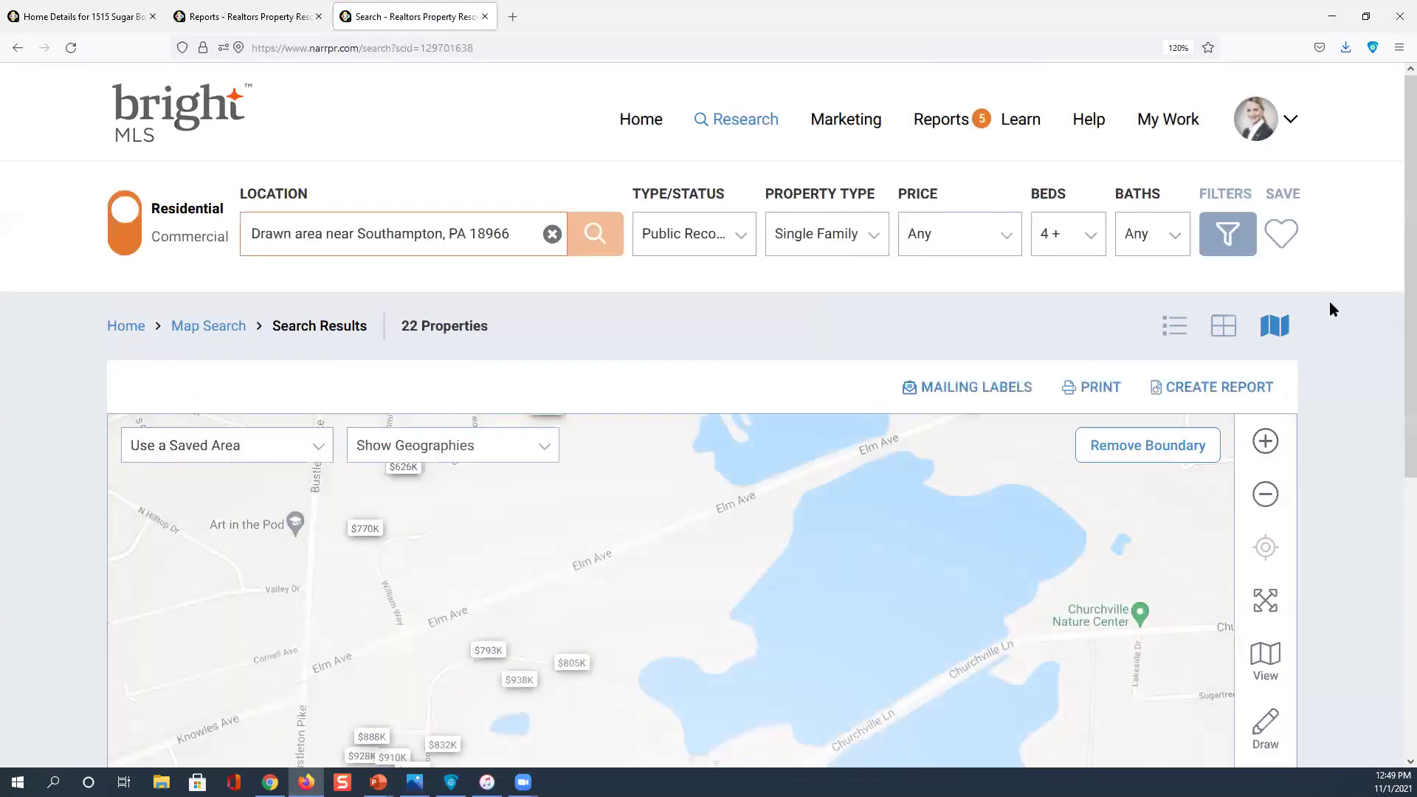
From the 22 drawn-area results, start creating a report with CREATE REPORT
scroll(907, 433, down, 3)
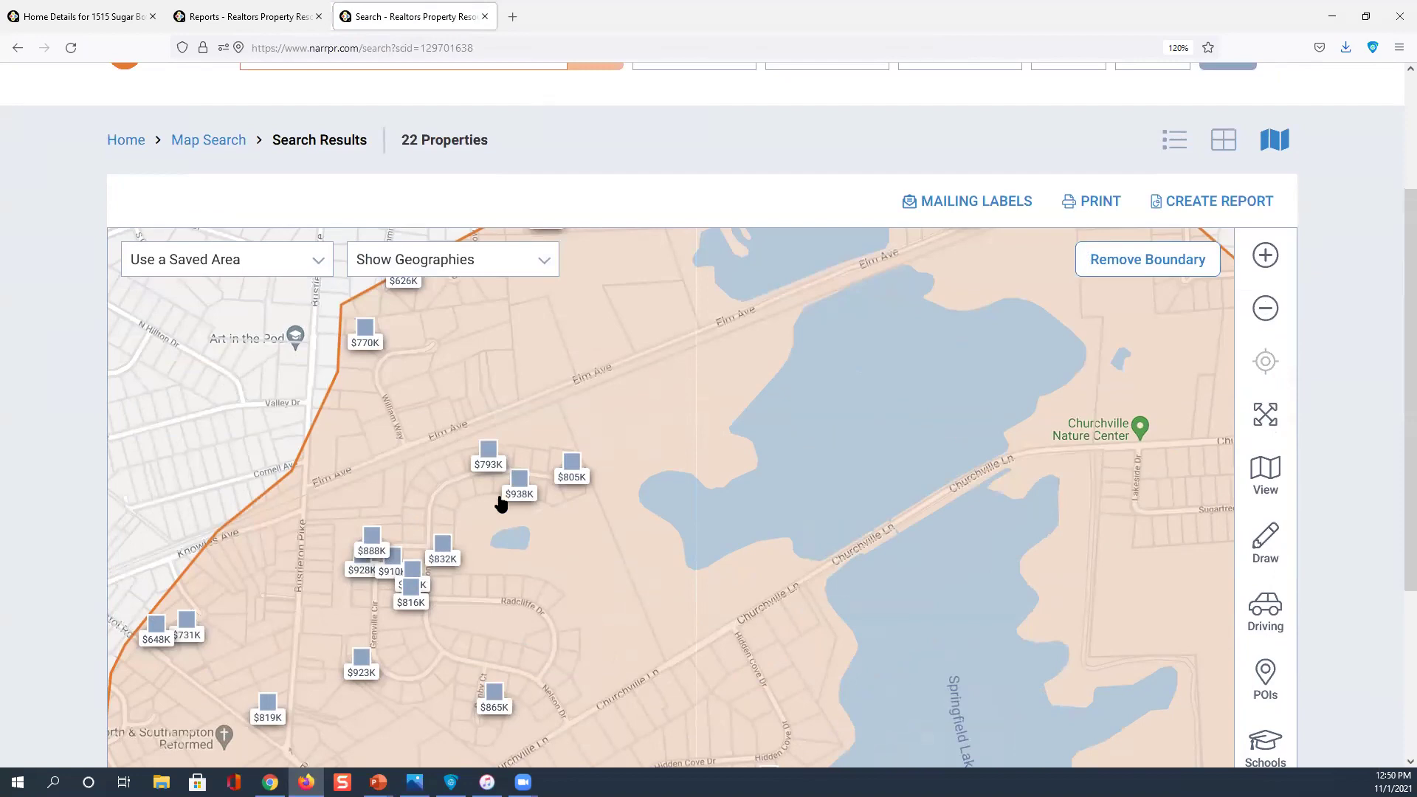
click(1191, 203)
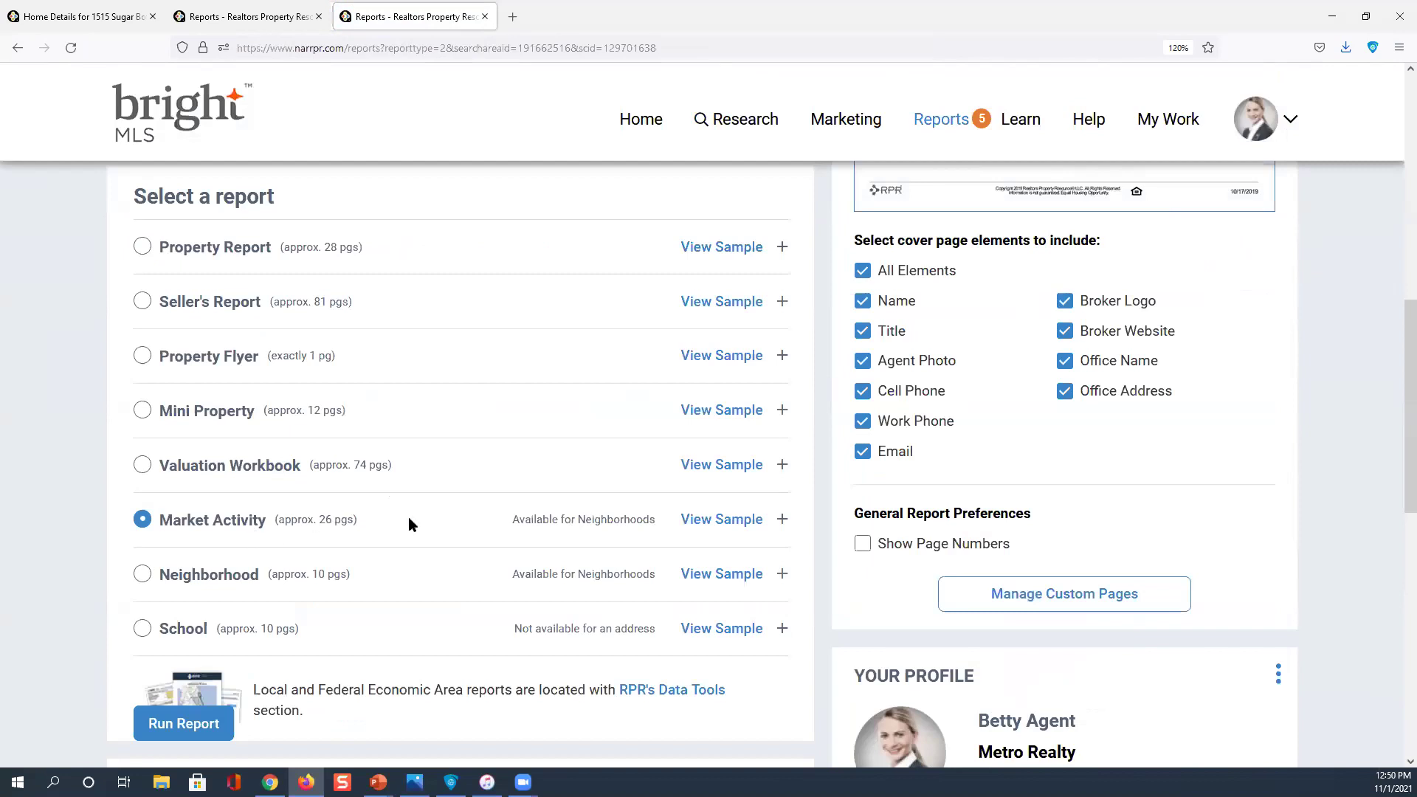
Expand the Market Activity report options, scroll up to My Reports, and return to the Home page
click(202, 721)
click(782, 520)
scroll(519, 524, down, 3)
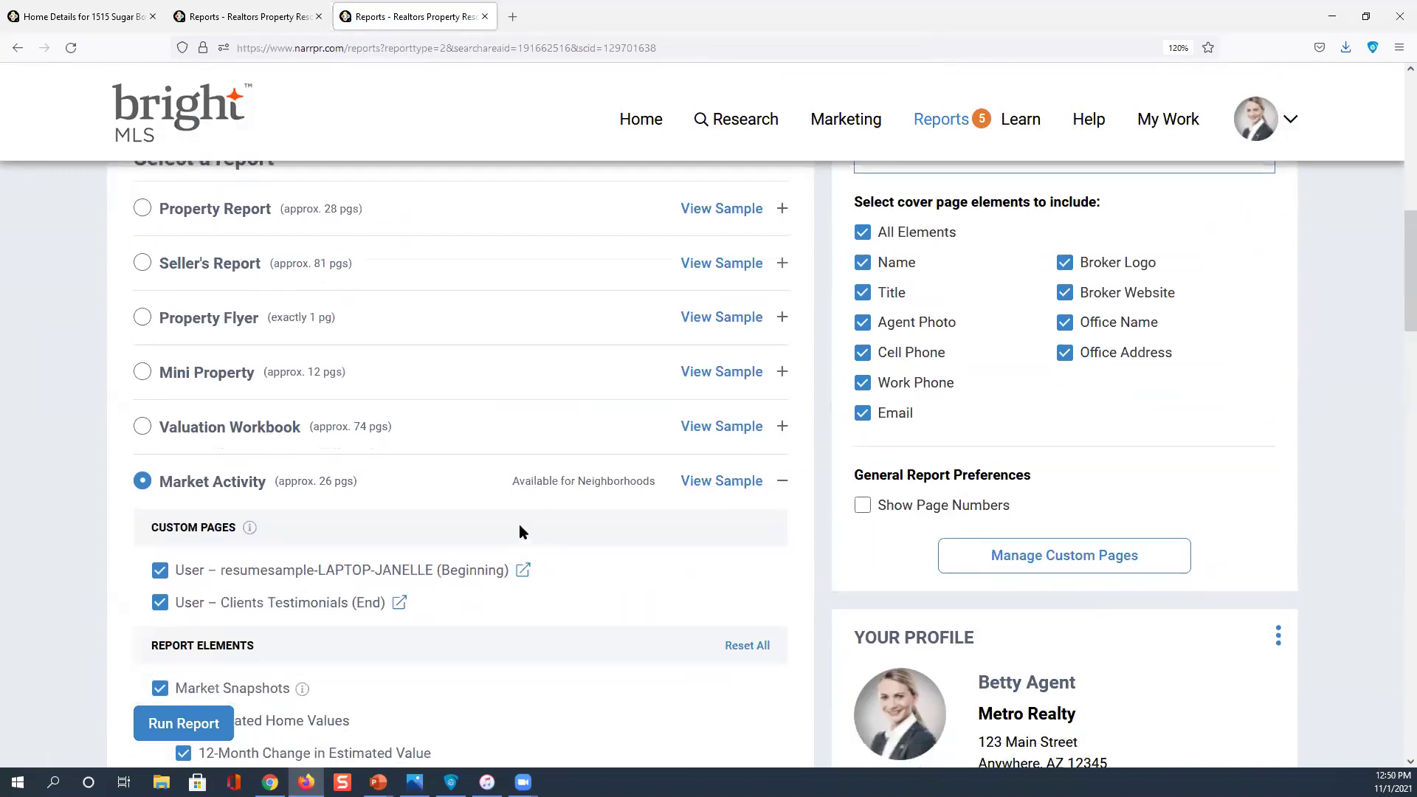
scroll(373, 481, down, 3)
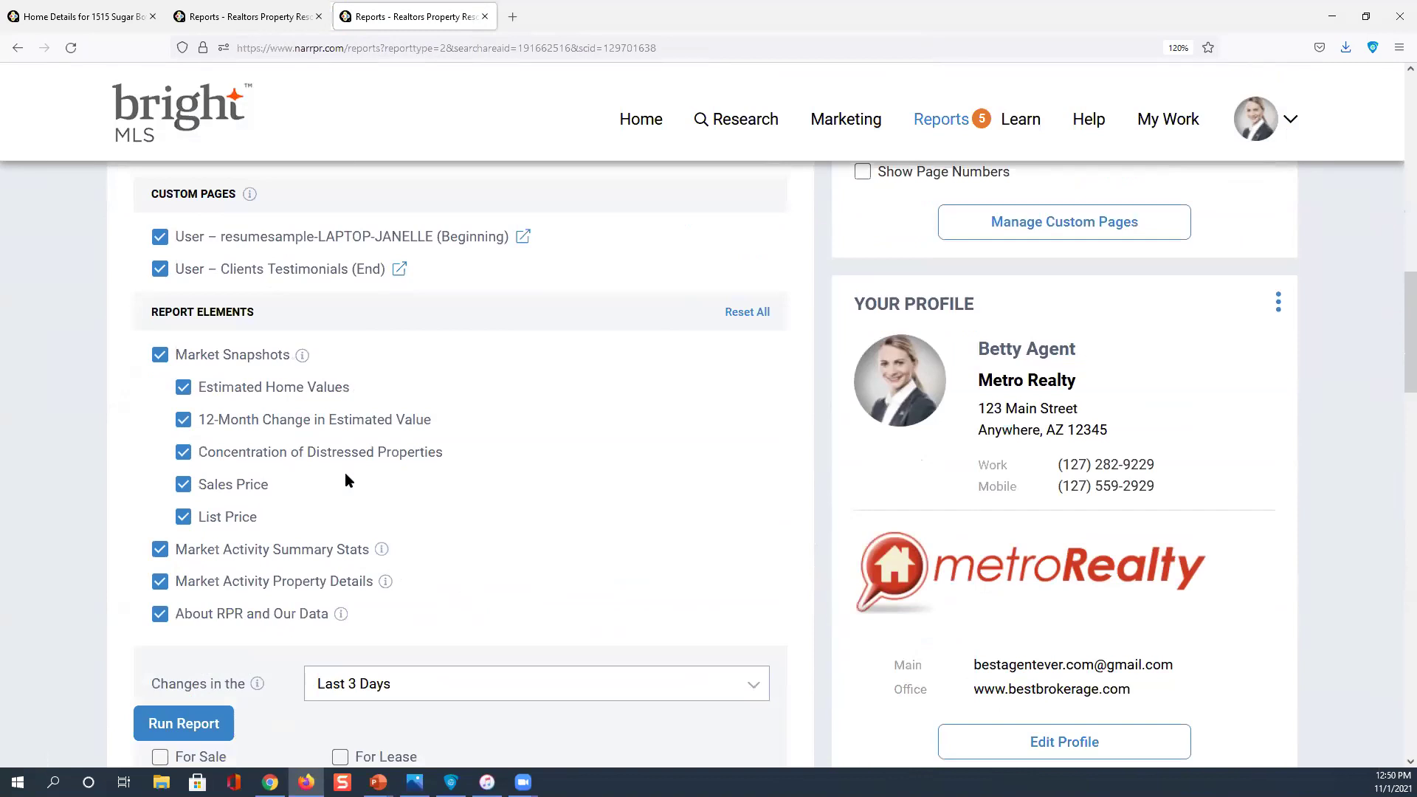
scroll(280, 616, up, 6)
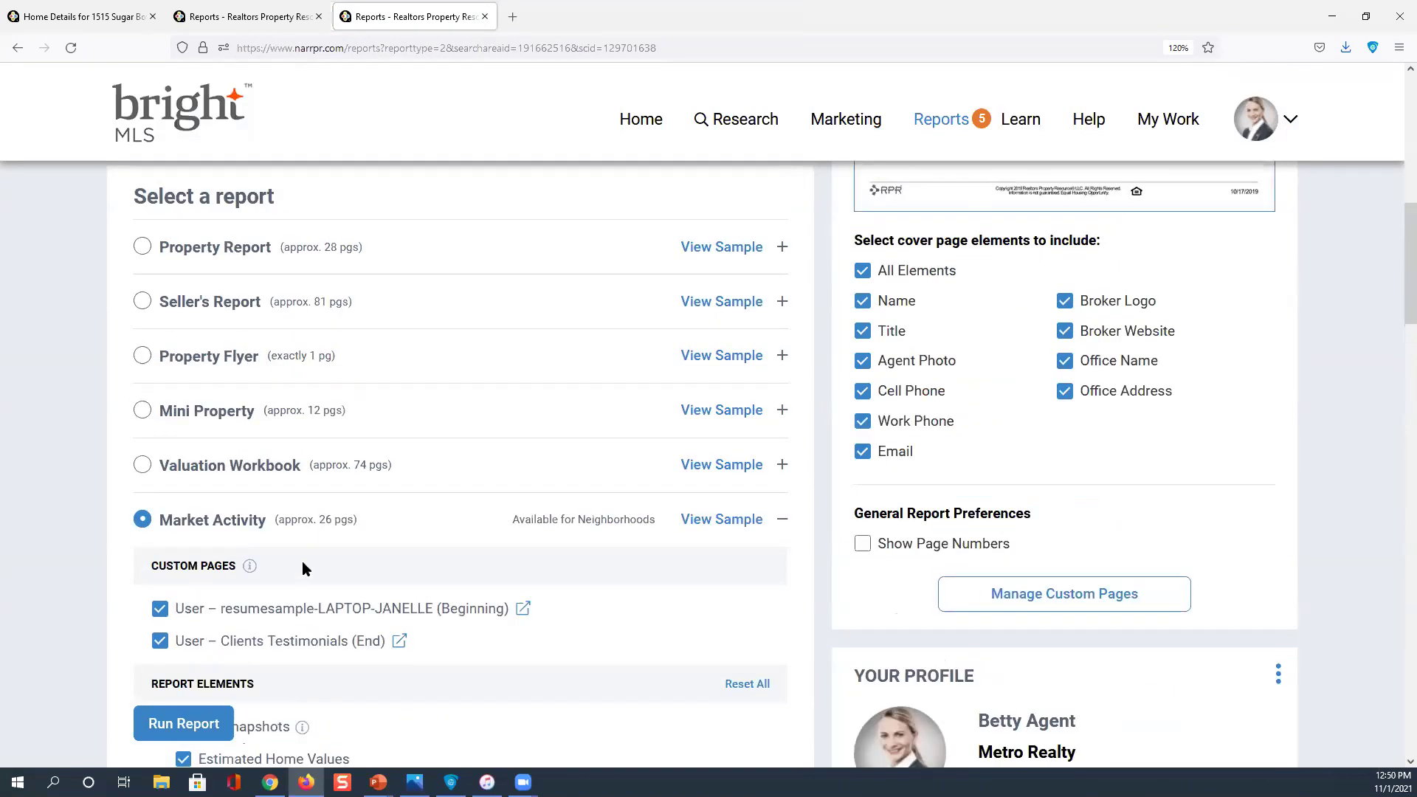
scroll(568, 347, up, 8)
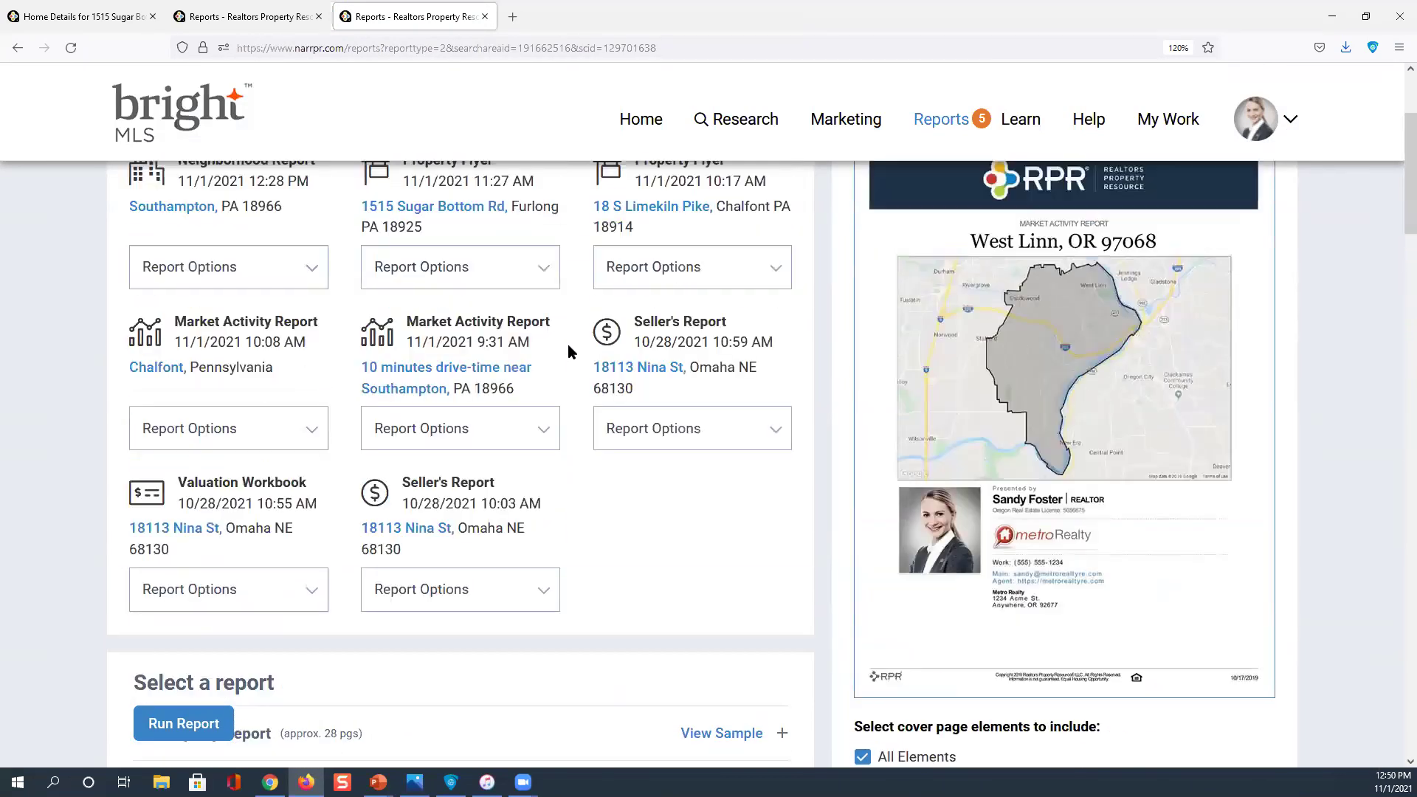
scroll(568, 351, up, 1)
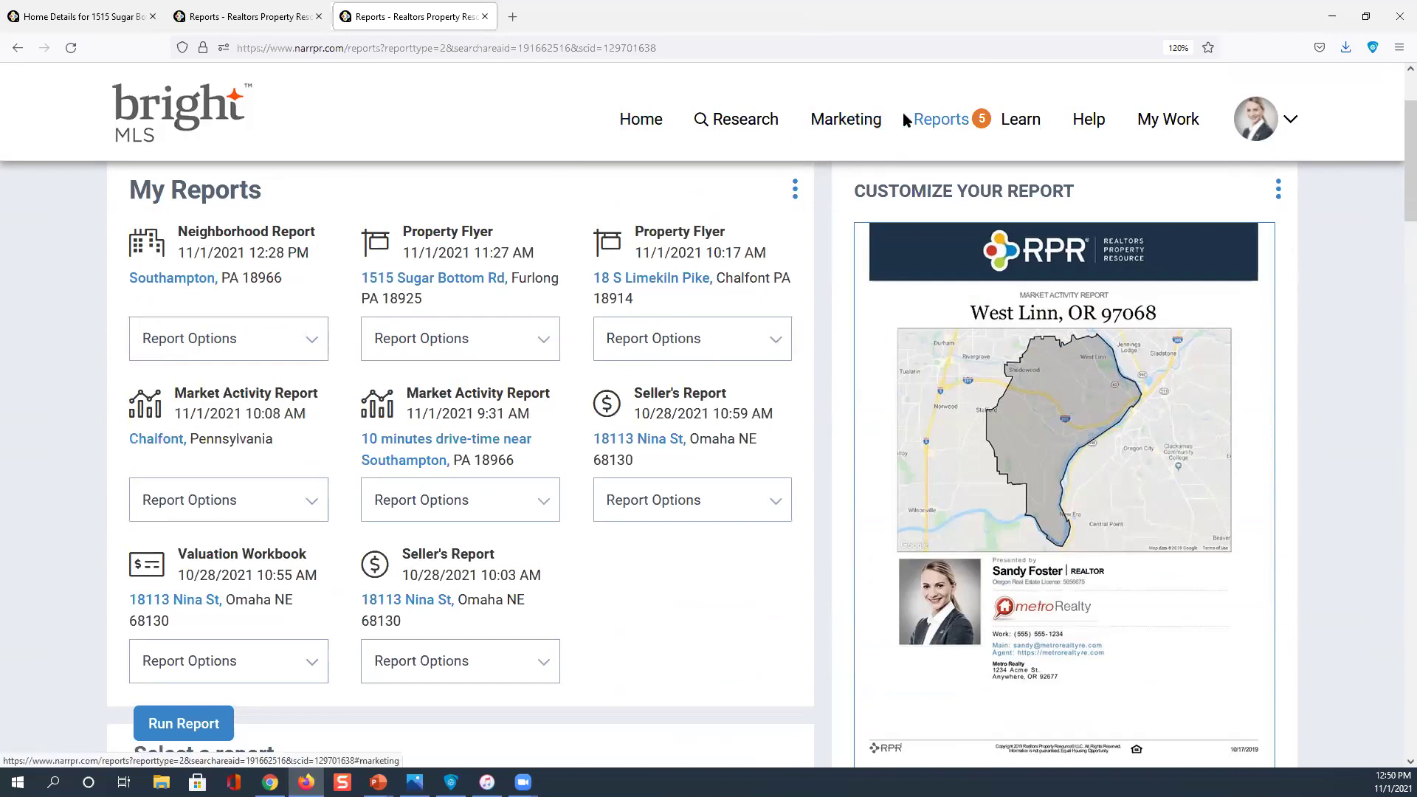
click(656, 125)
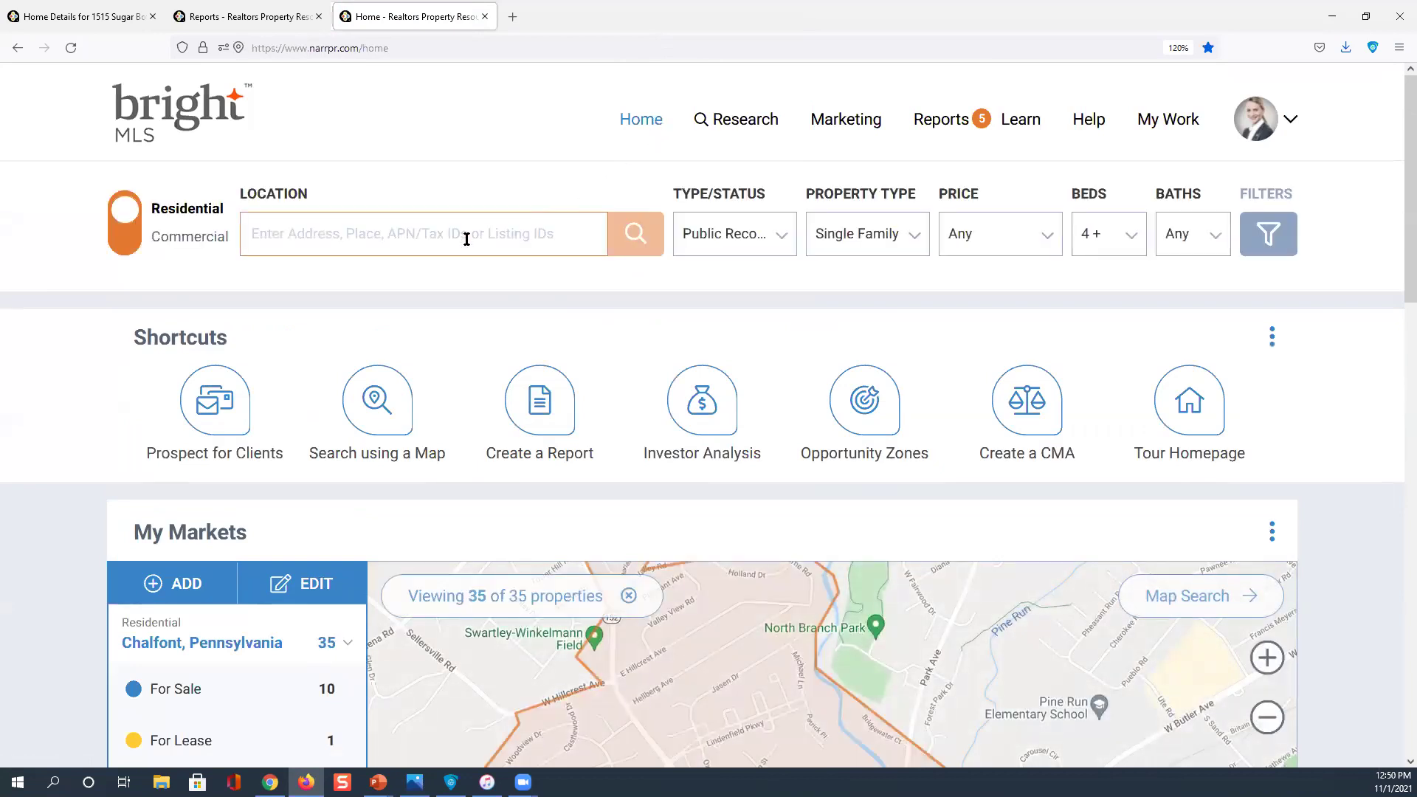
Rerun the recent Bucks County, Pennsylvania search and uncheck Withdrawn, Canceled and Expired statuses
click(419, 232)
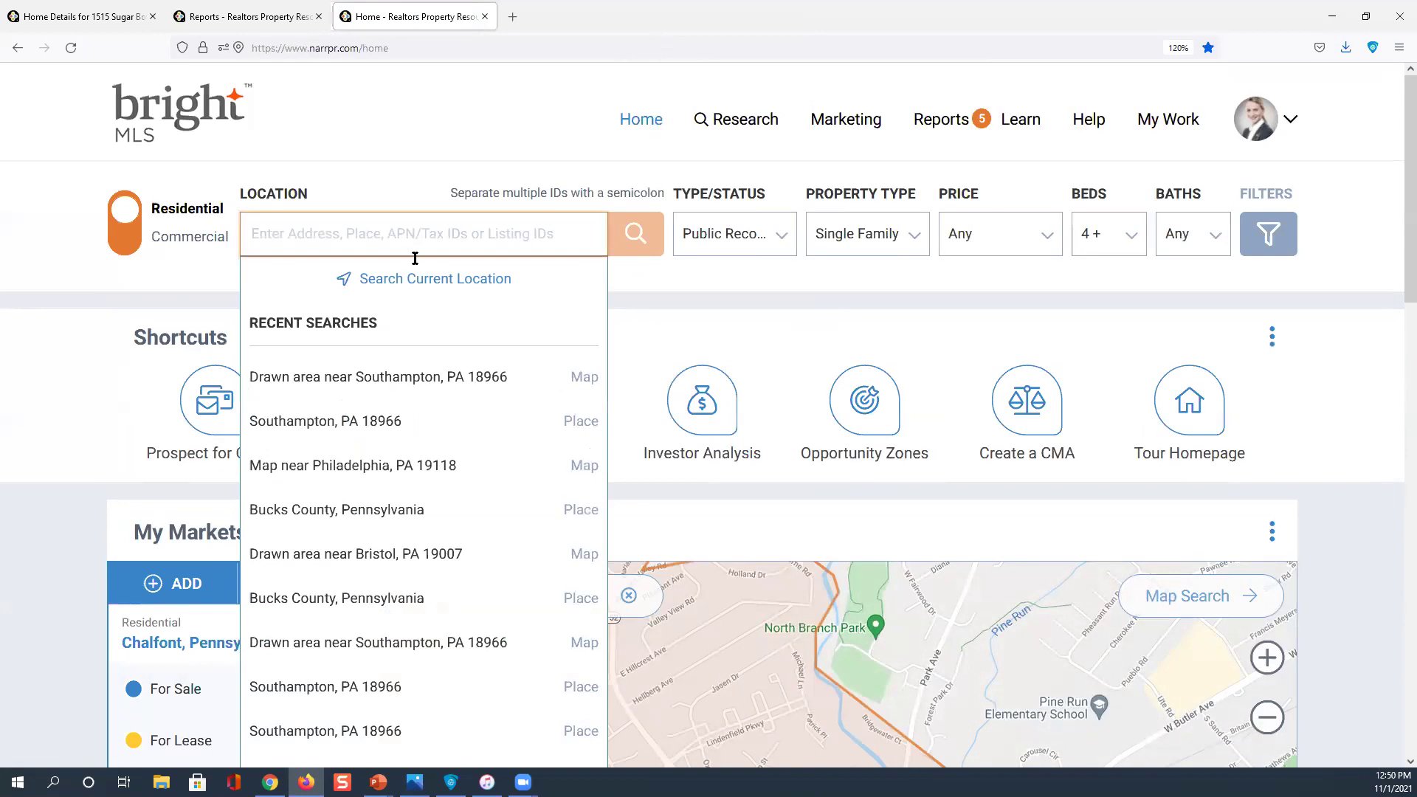
click(364, 509)
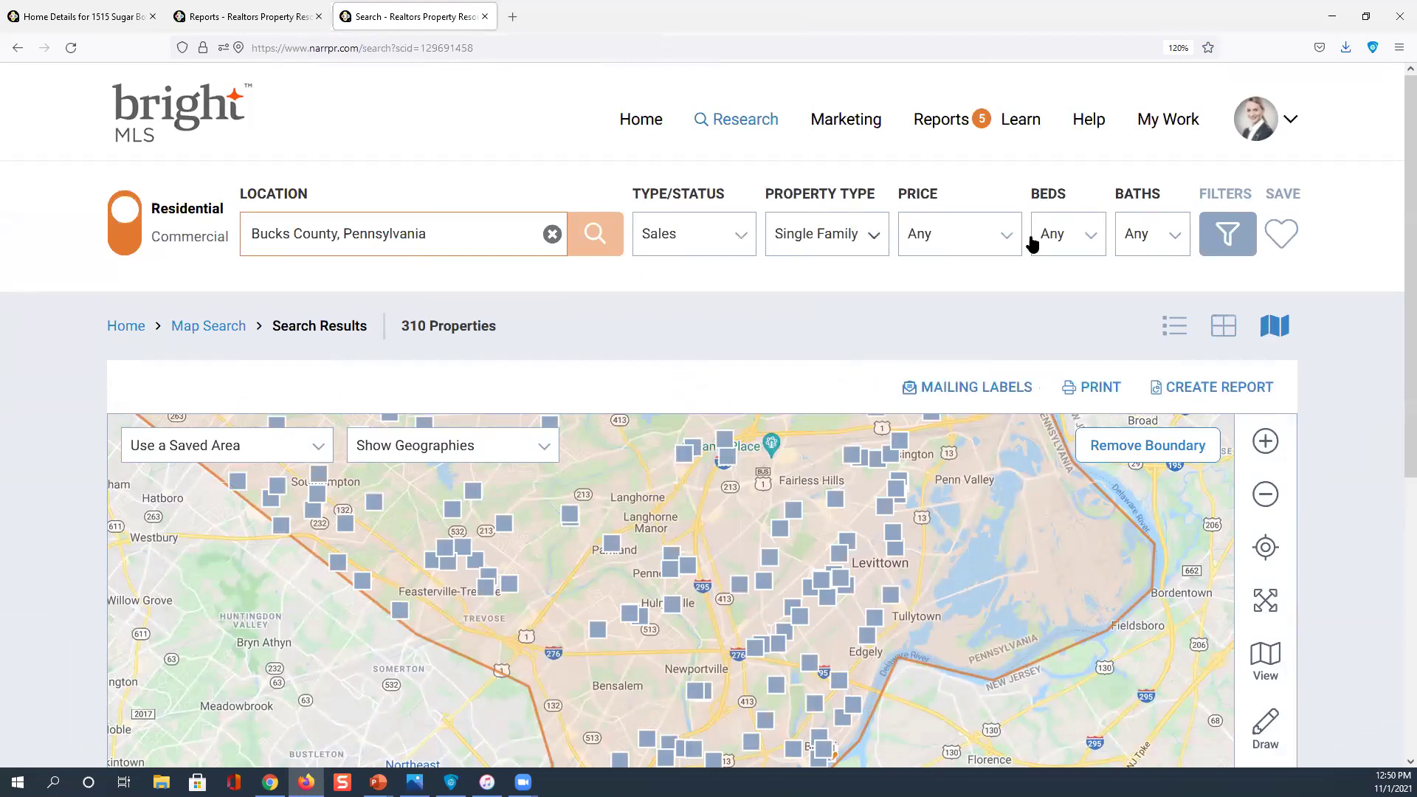
click(1228, 234)
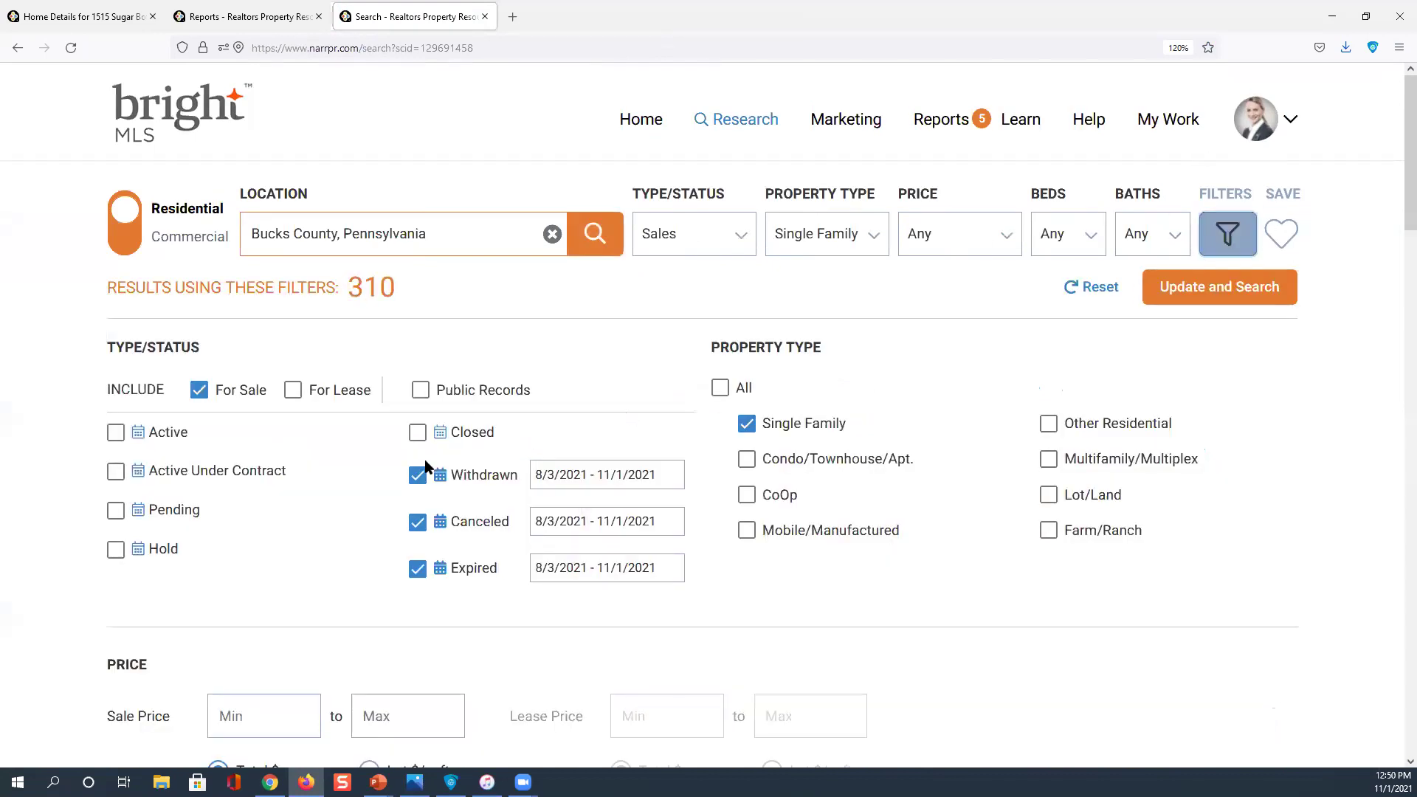
click(417, 474)
click(416, 509)
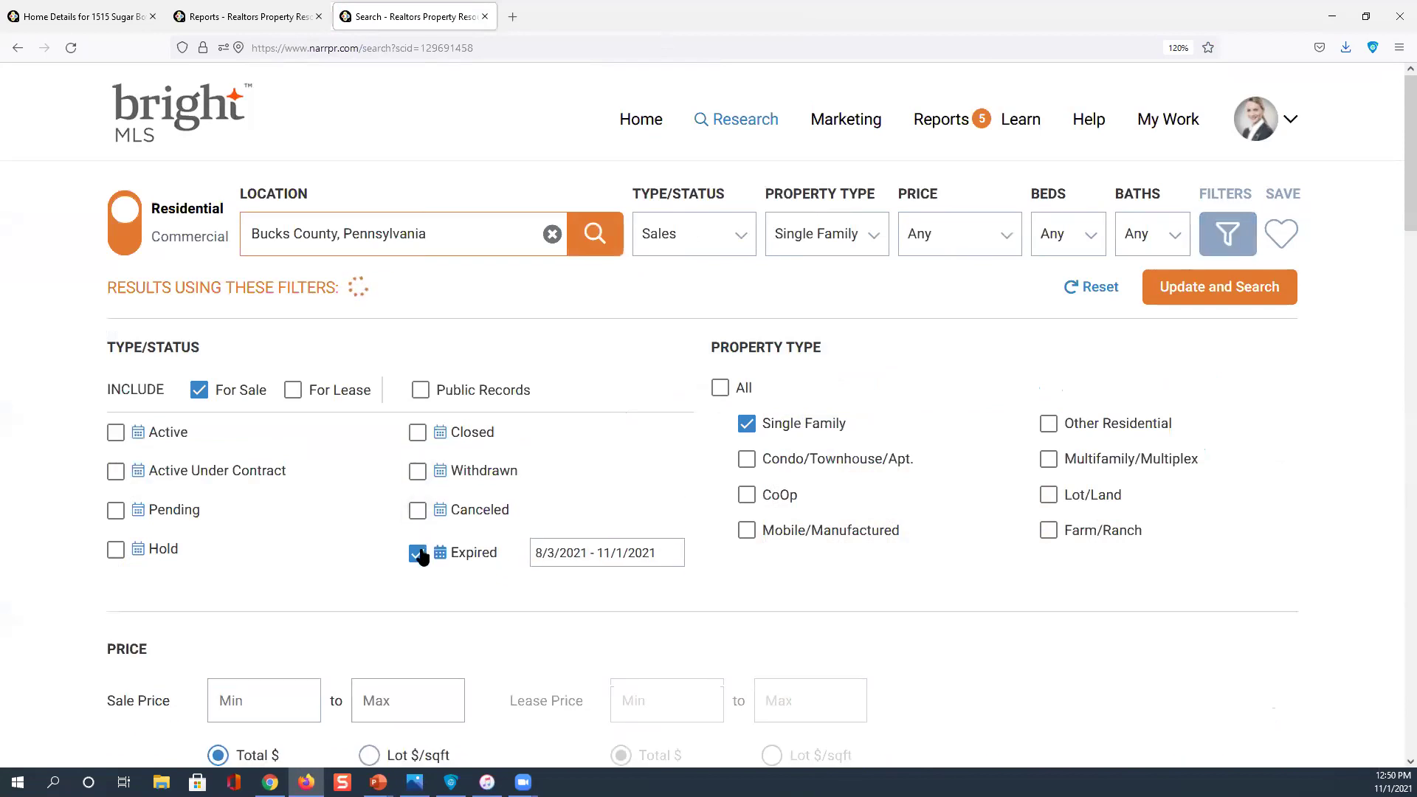
click(417, 548)
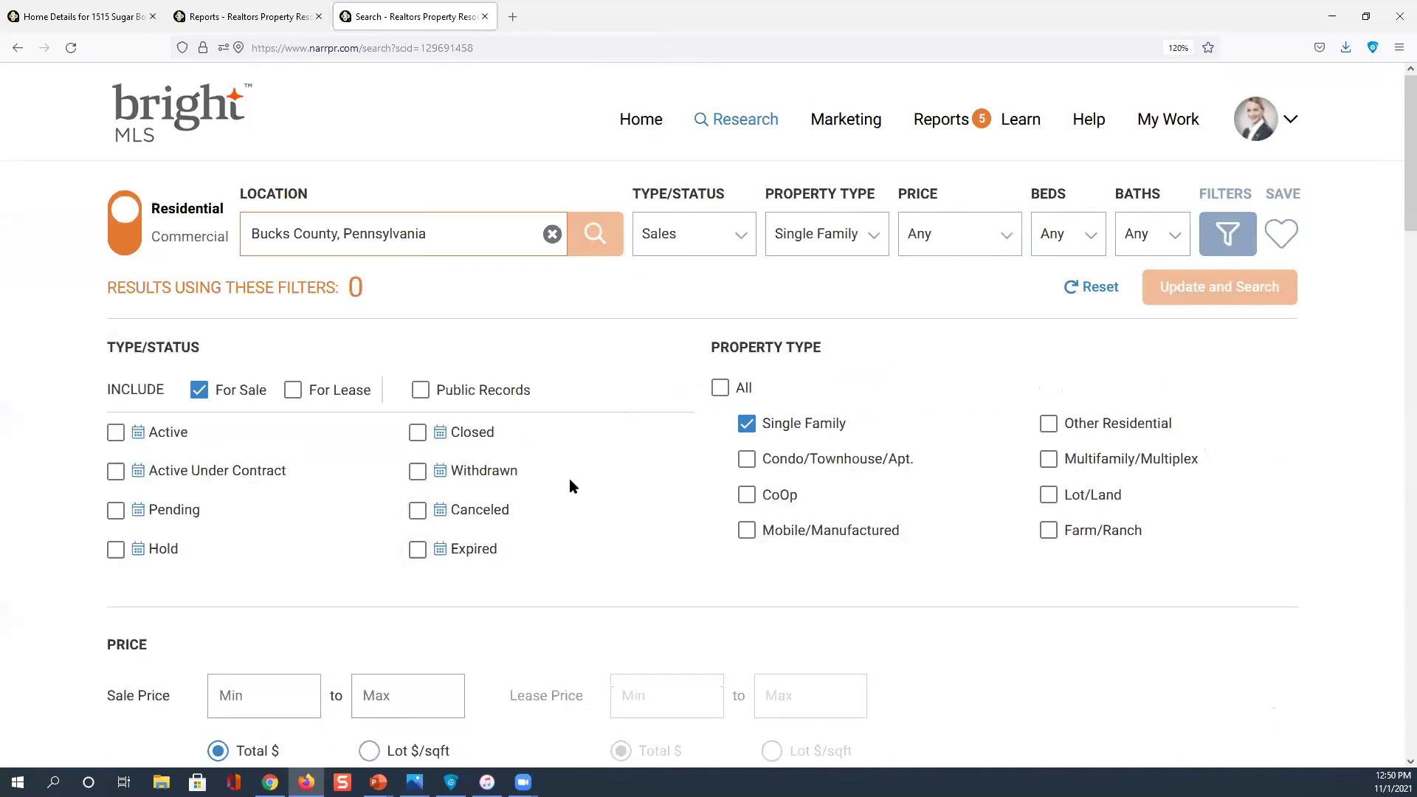
Include Pre-foreclosure, Foreclosure and Foreclosed properties in the search filters
scroll(572, 485, down, 2)
scroll(571, 486, down, 7)
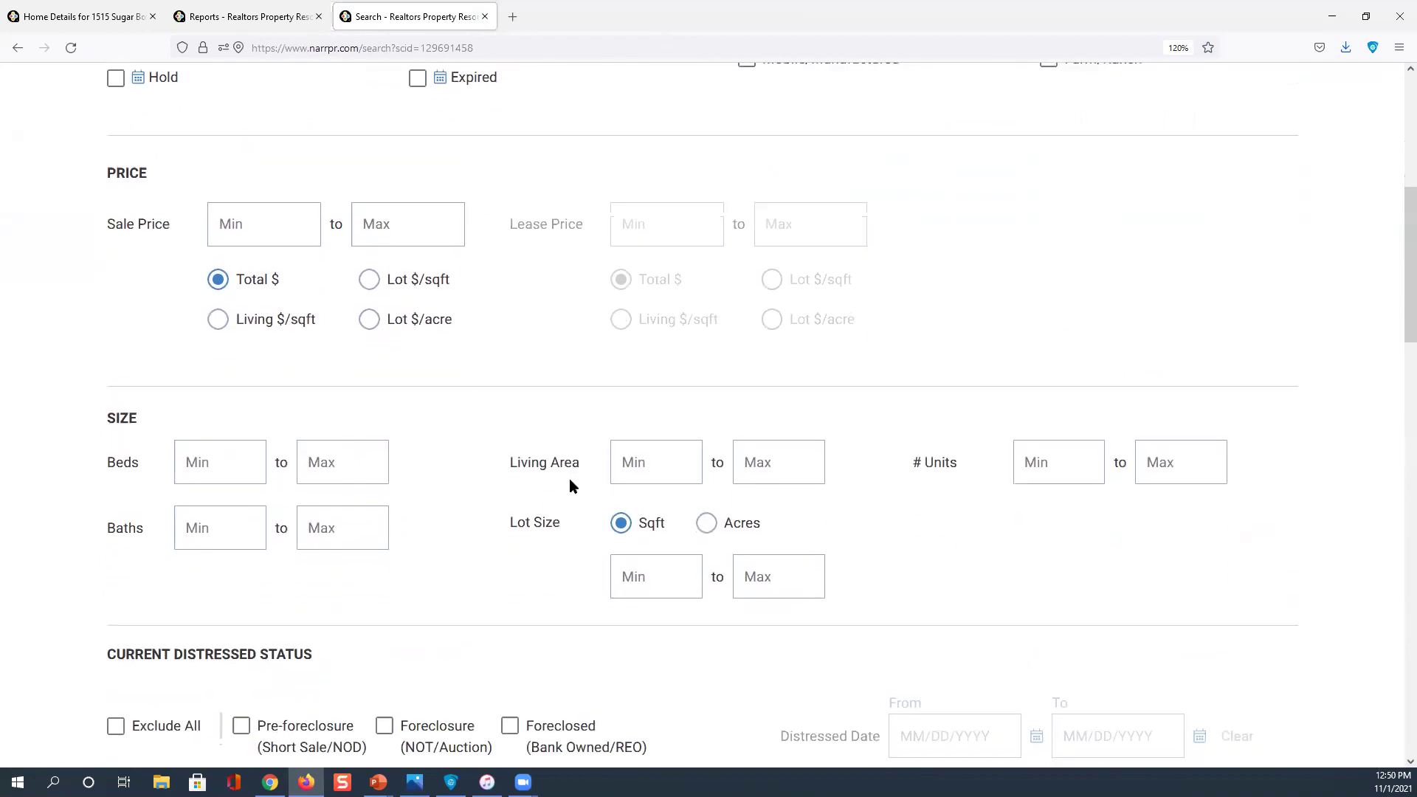
click(243, 547)
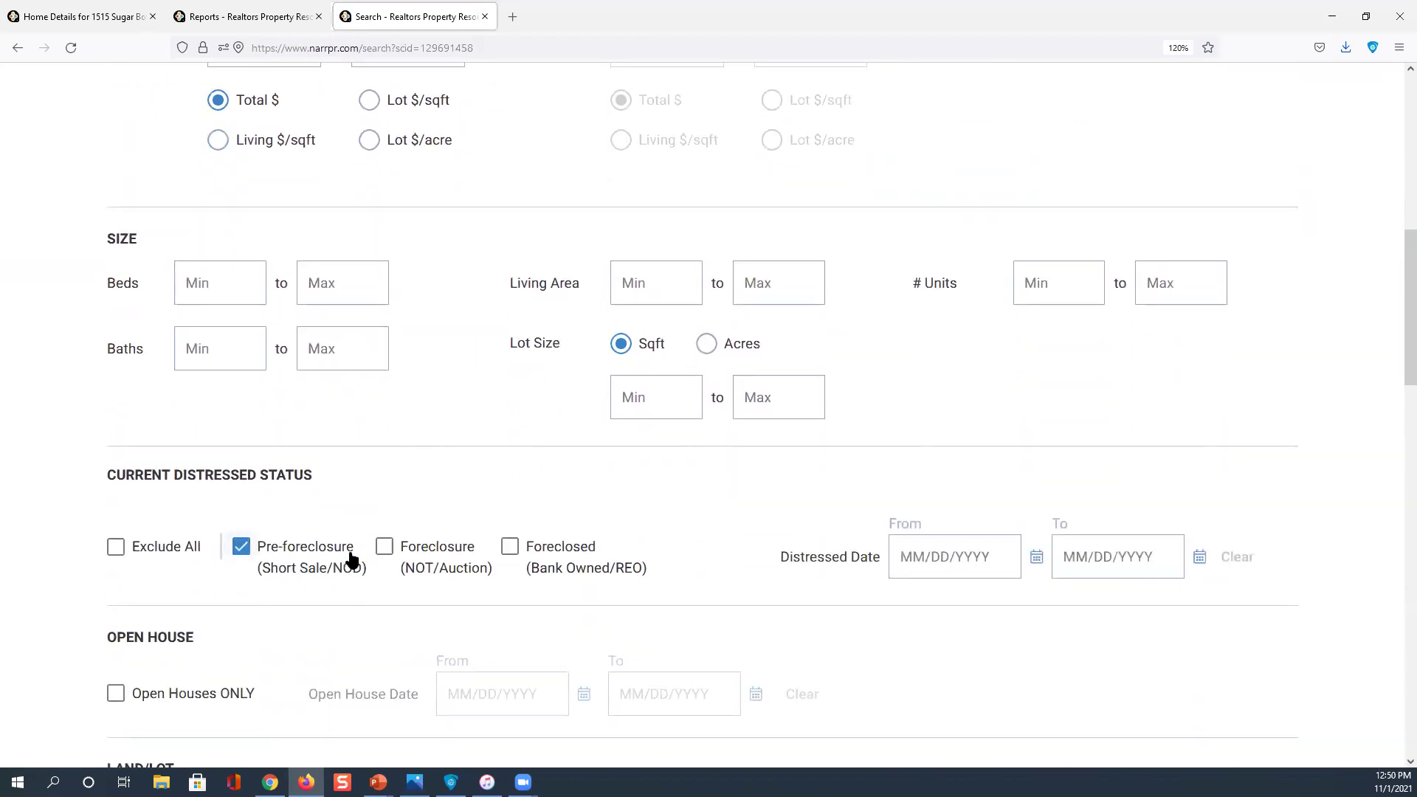
click(381, 551)
click(512, 556)
scroll(514, 561, down, 4)
scroll(521, 552, down, 4)
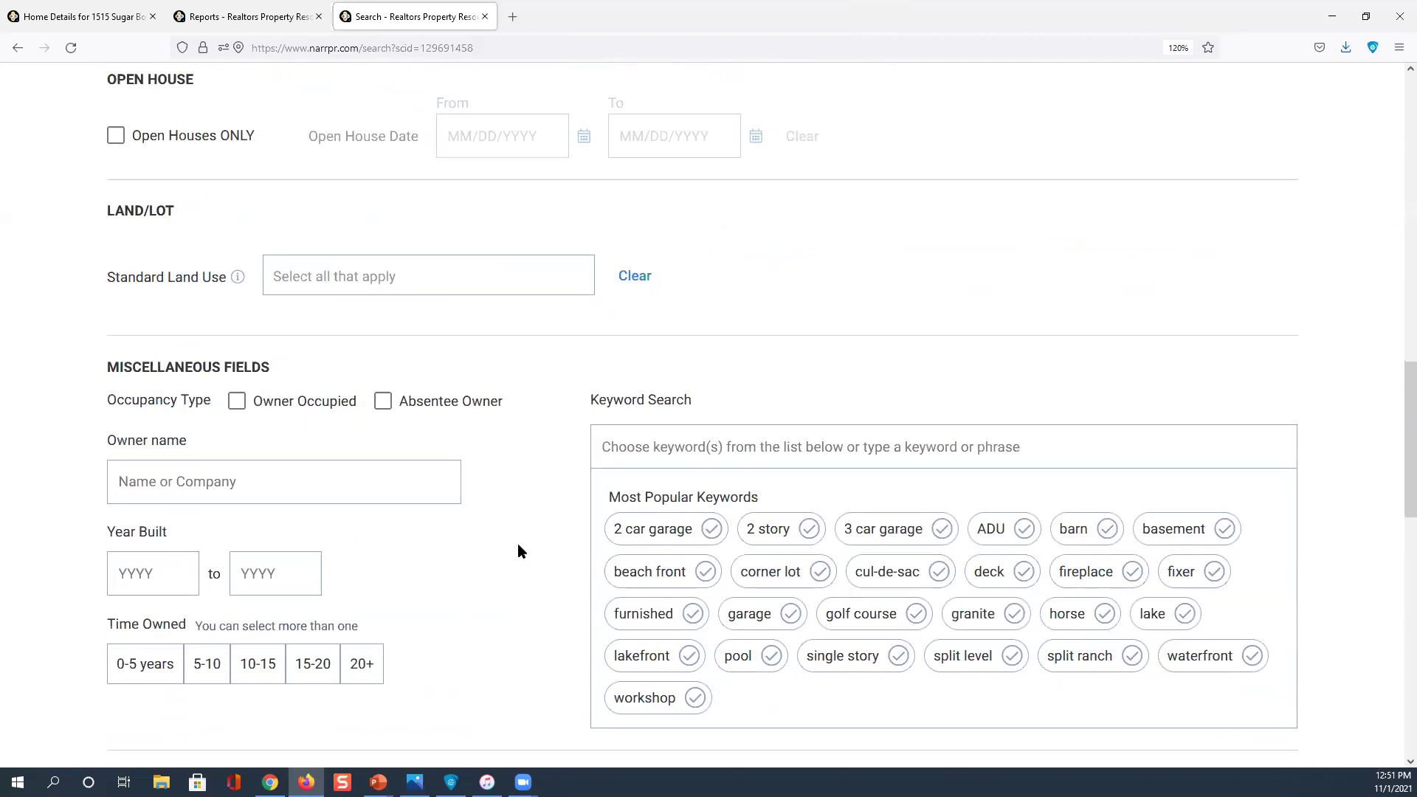
scroll(519, 537, up, 10)
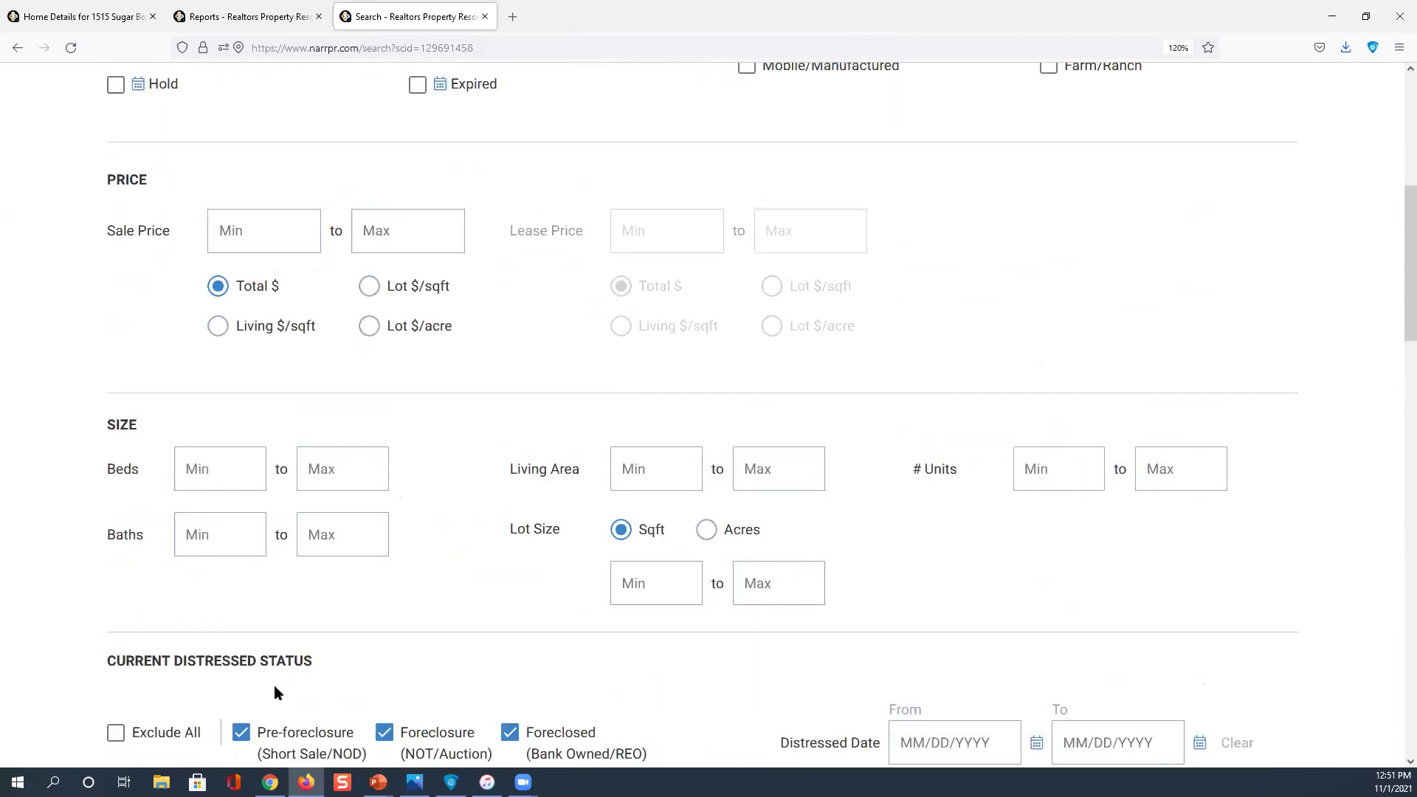
scroll(291, 708, up, 6)
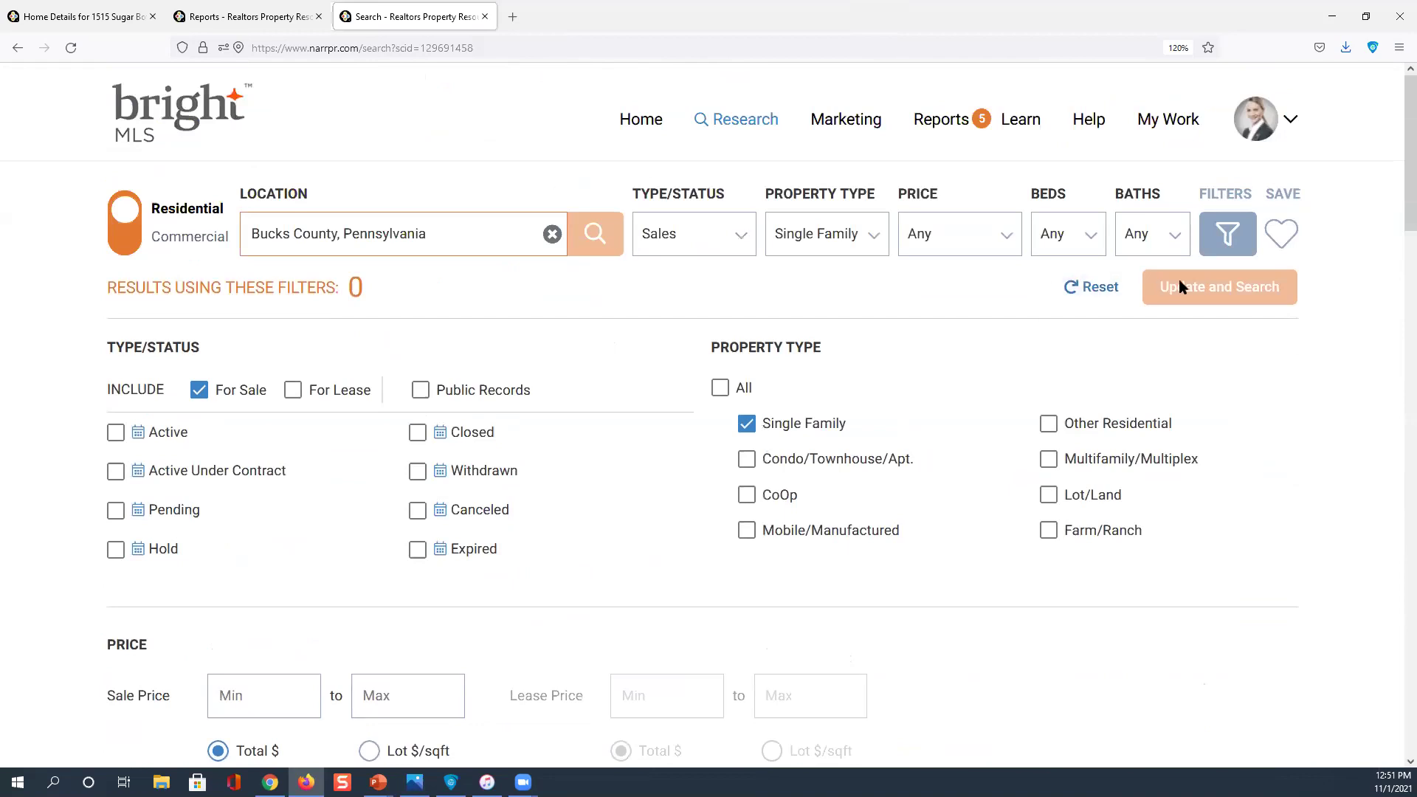
Switch the search to Public Records and run it, mapping 306 properties
click(592, 235)
click(419, 390)
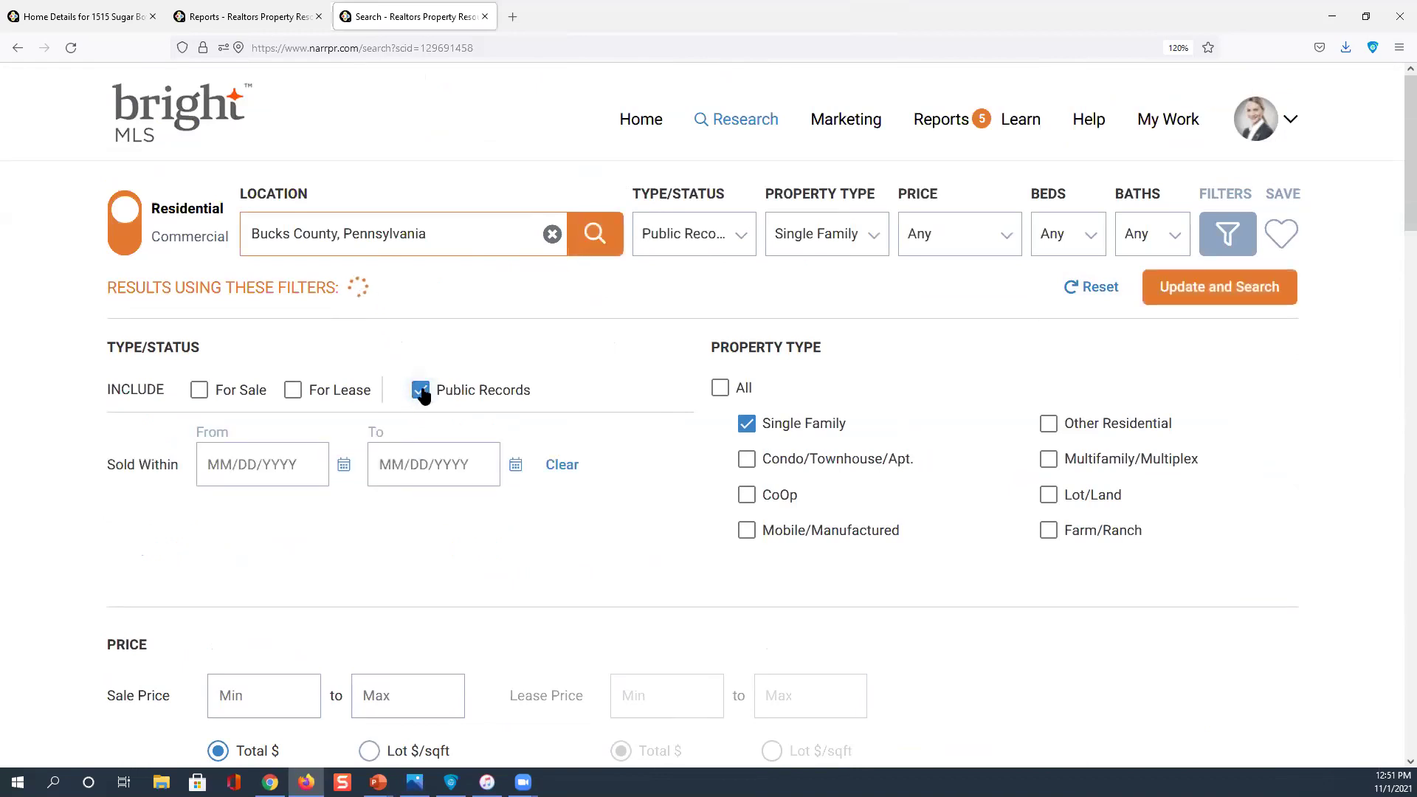
click(392, 296)
click(593, 251)
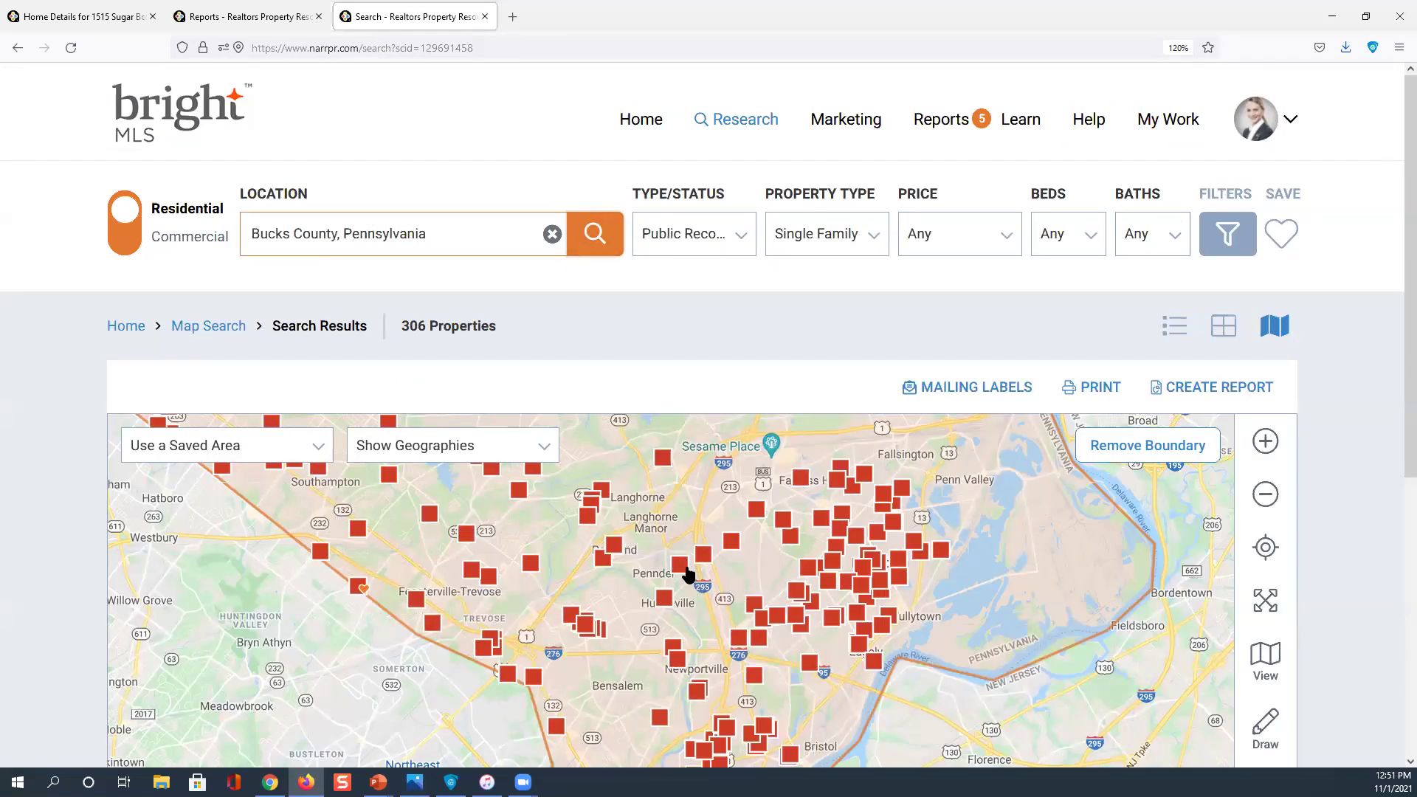
scroll(686, 574, down, 3)
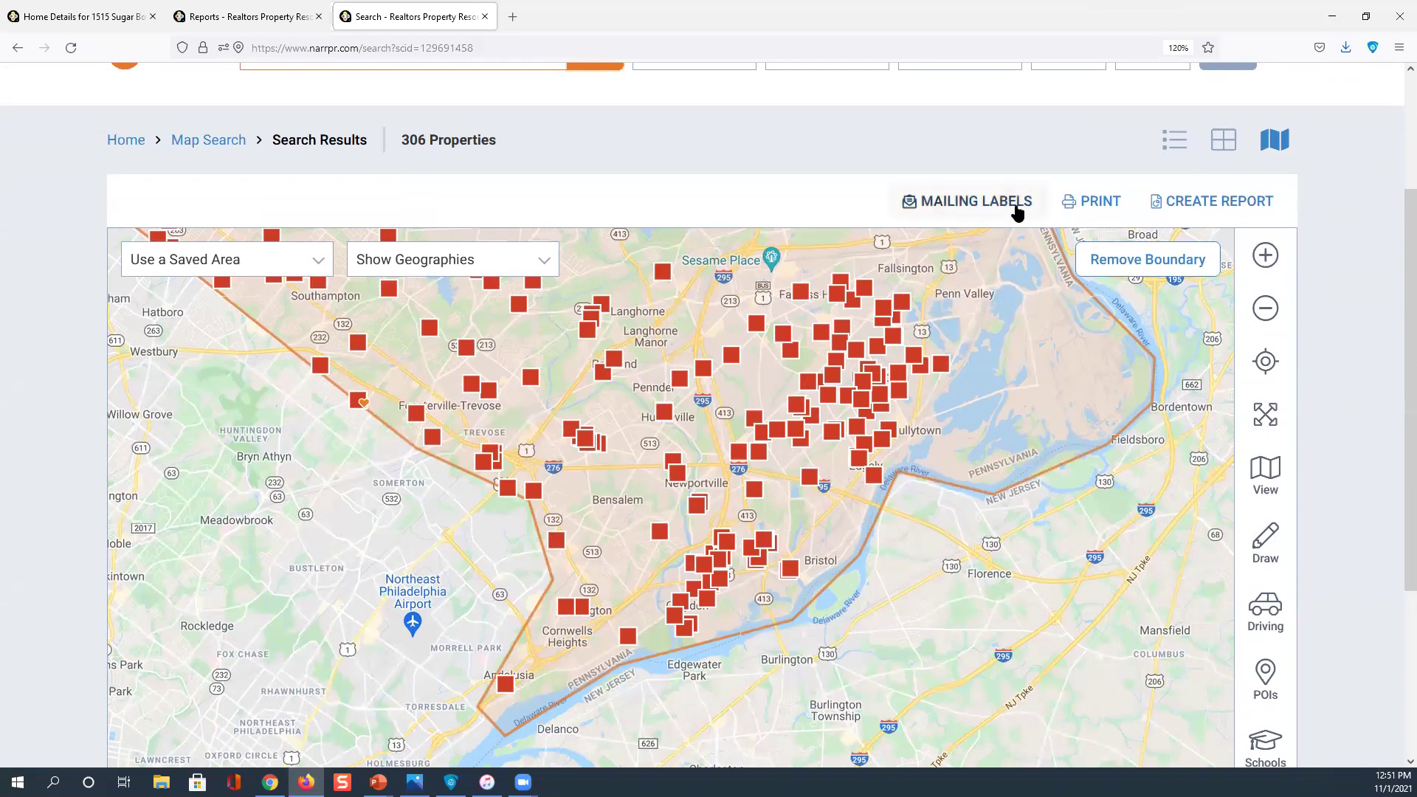
View the 306 distressed properties in Photo Grid view, scroll the cards, then return Home
click(1222, 146)
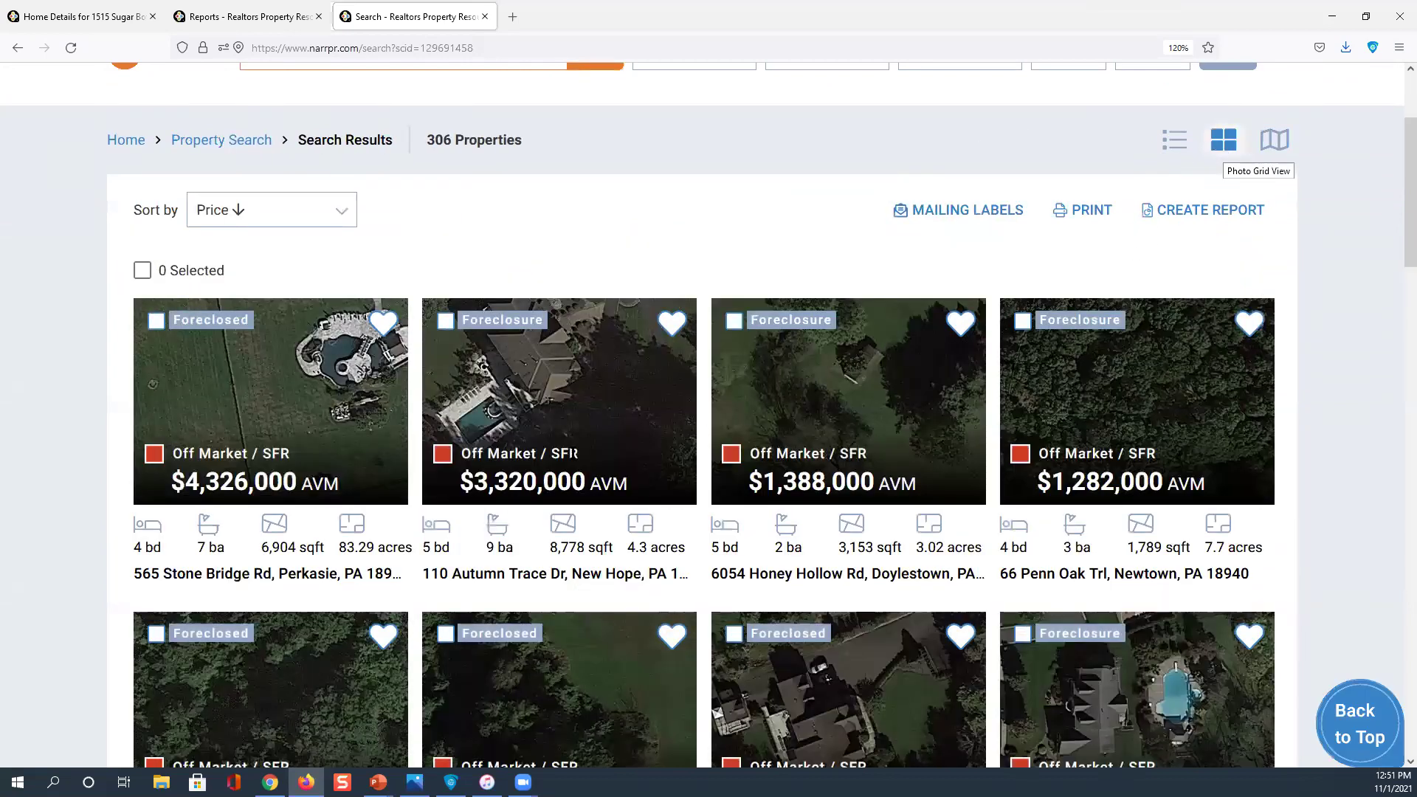
scroll(332, 309, down, 3)
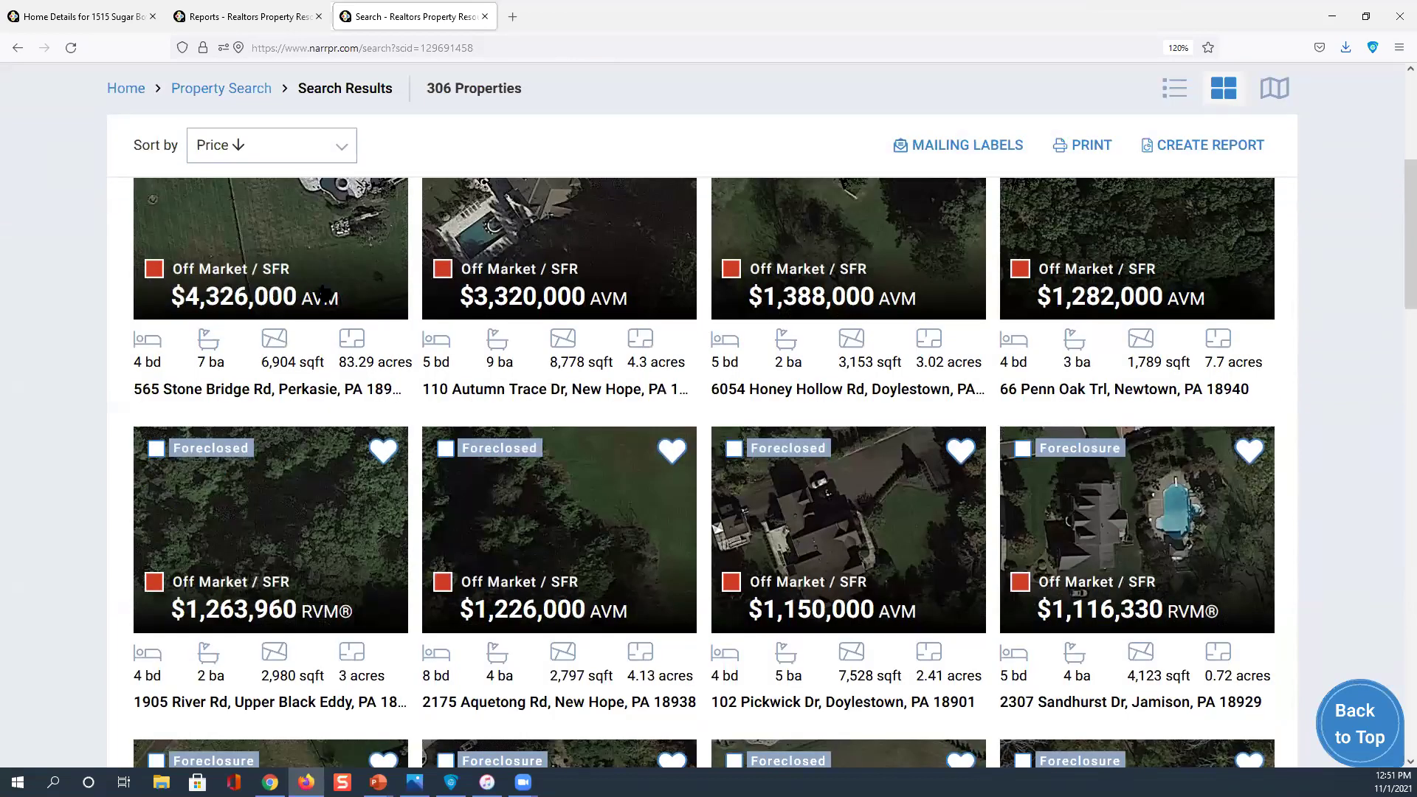
scroll(248, 245, up, 1)
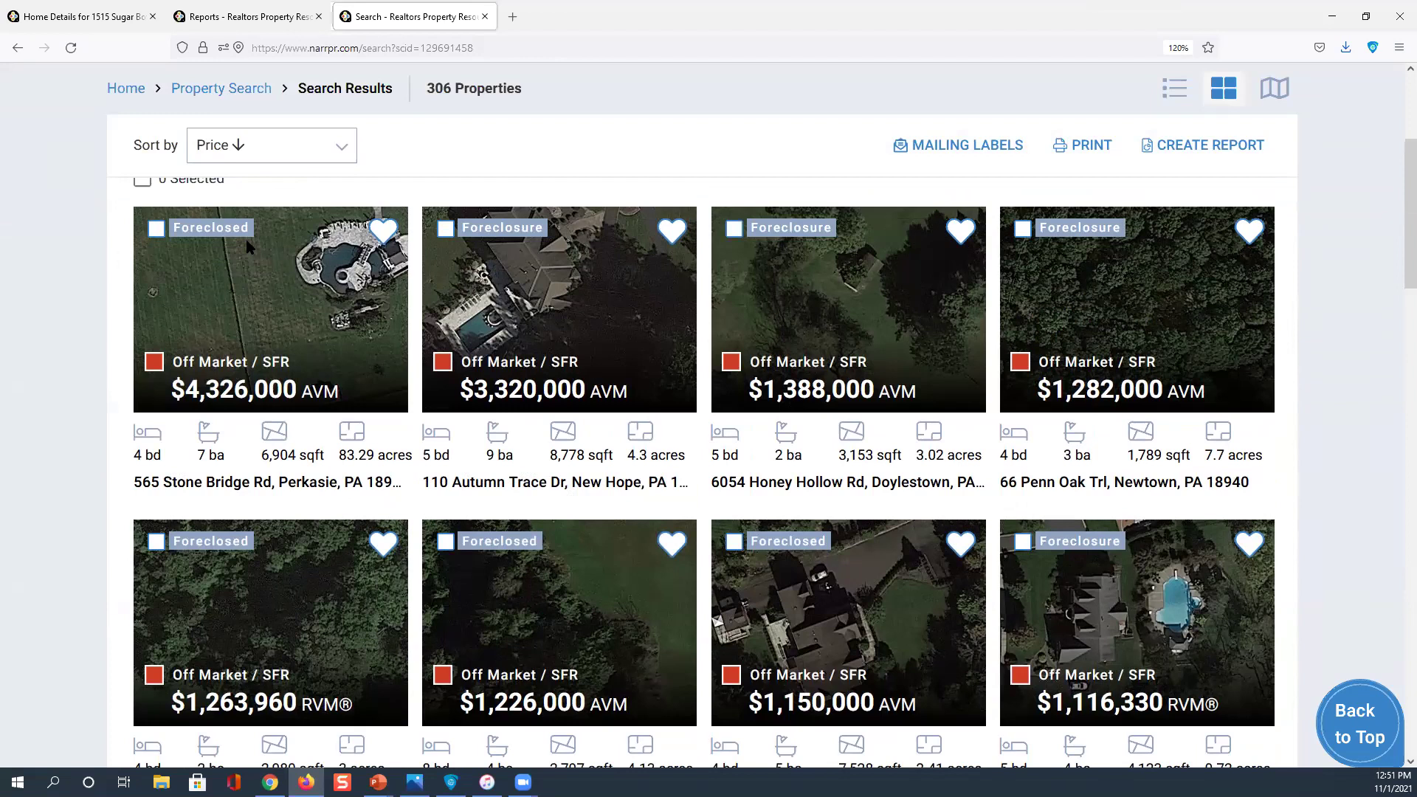
scroll(248, 245, up, 3)
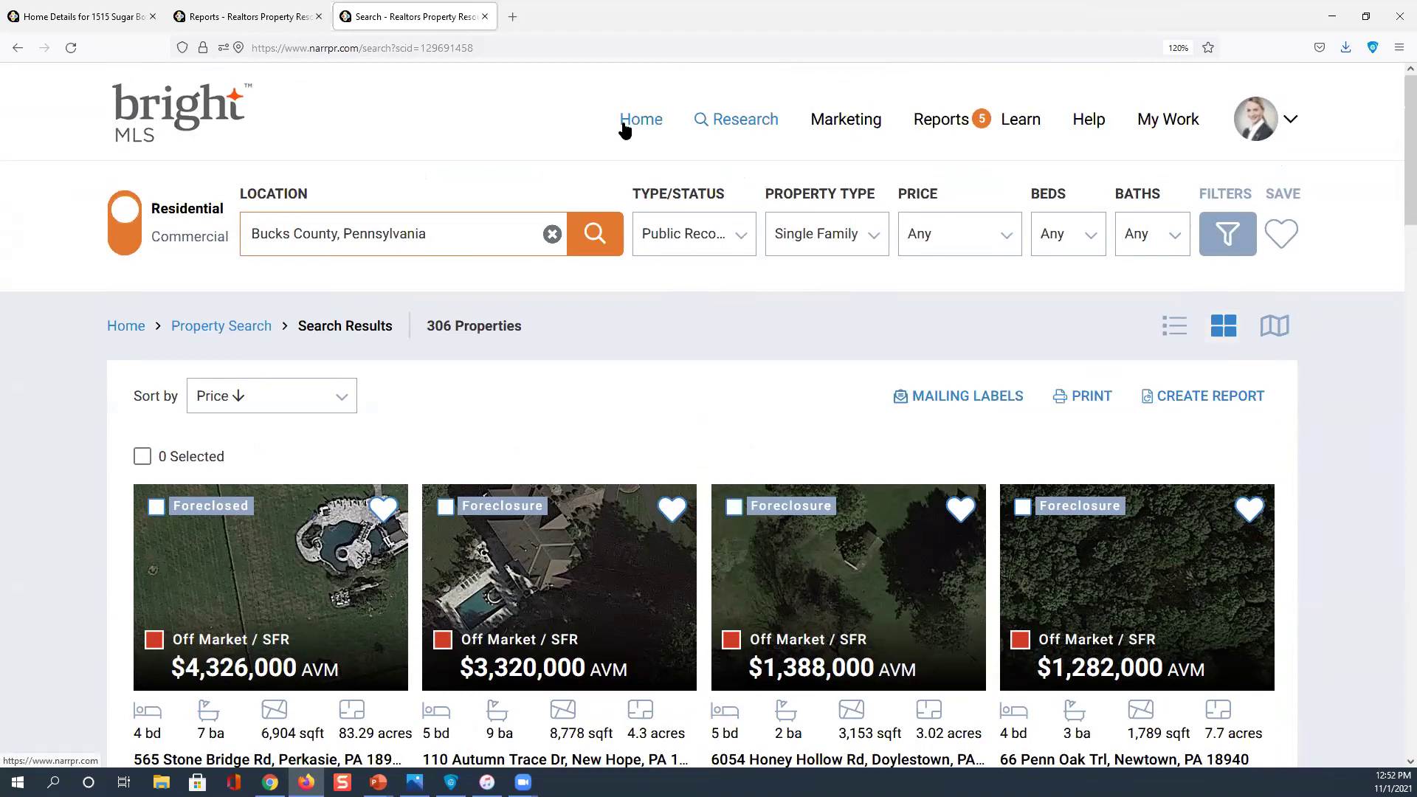
click(623, 127)
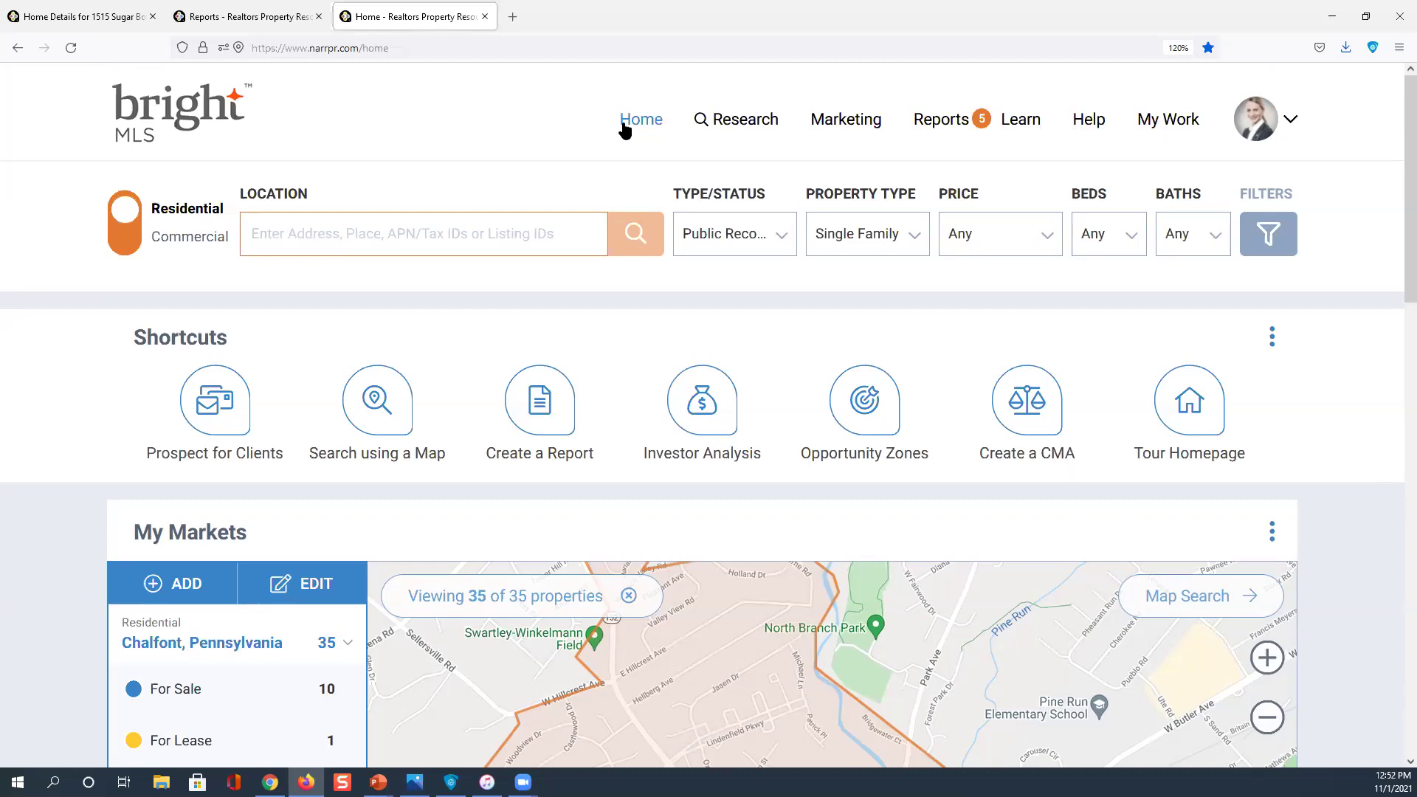
Rerun the recent Southampton, PA 18966 search and dismiss the 500-of-4343 limited results notice
click(782, 236)
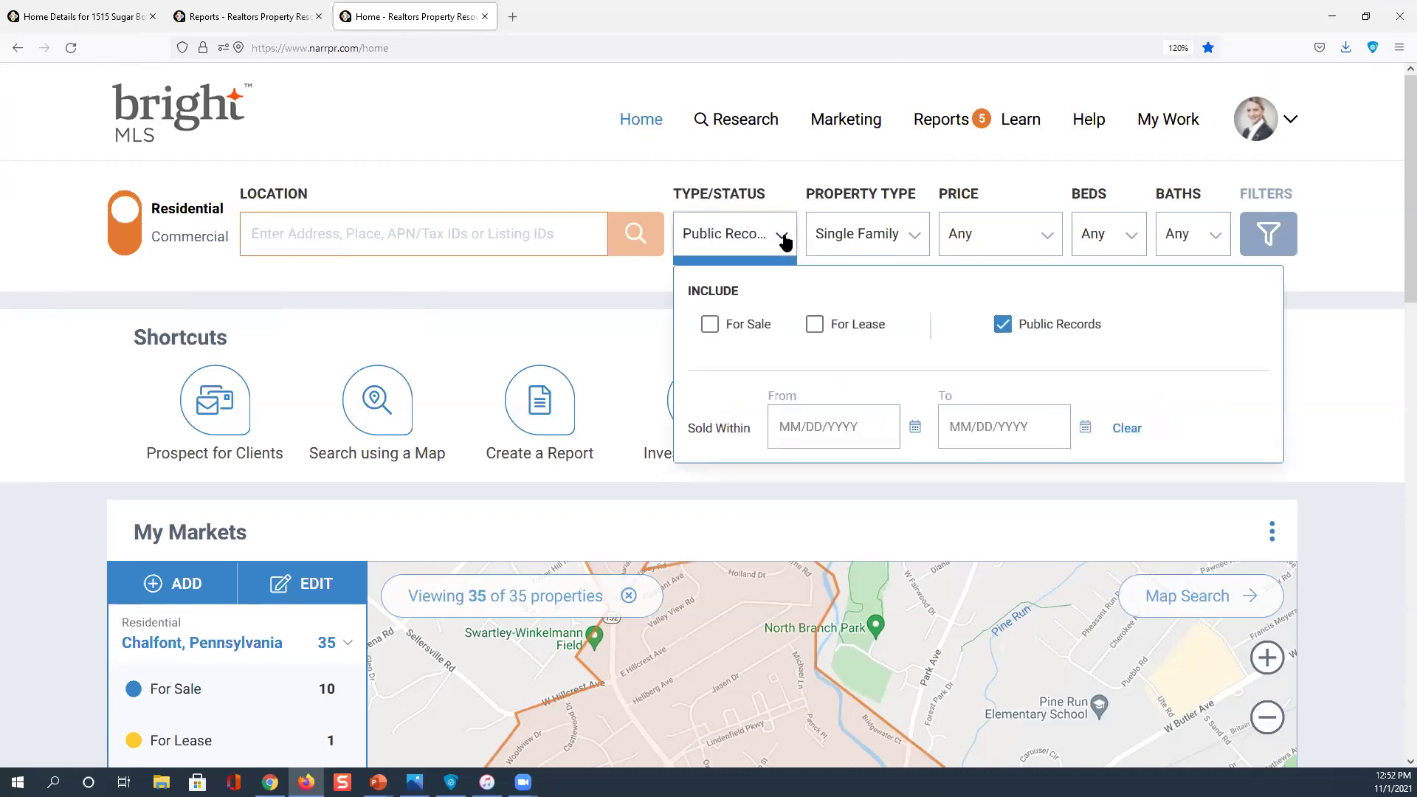
click(1262, 237)
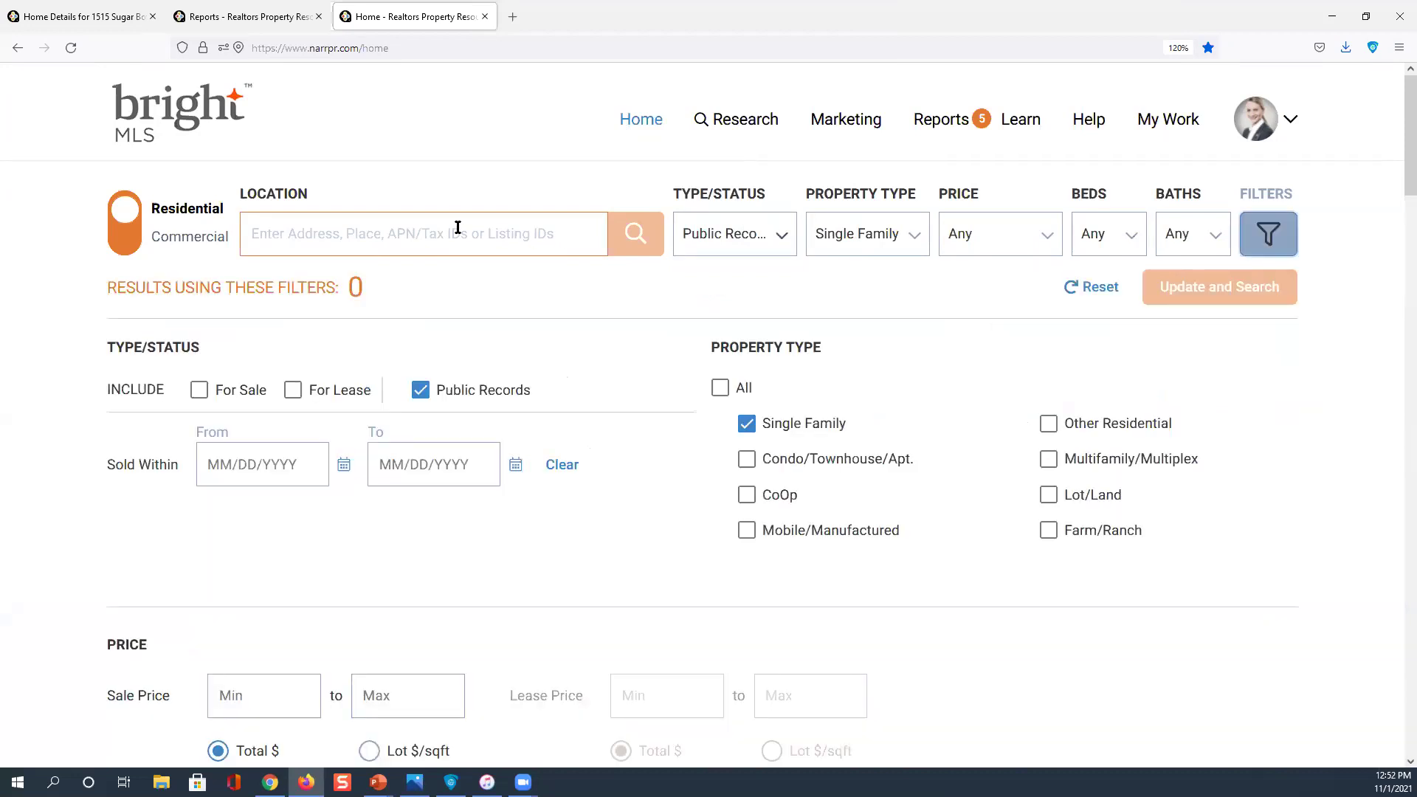
click(322, 231)
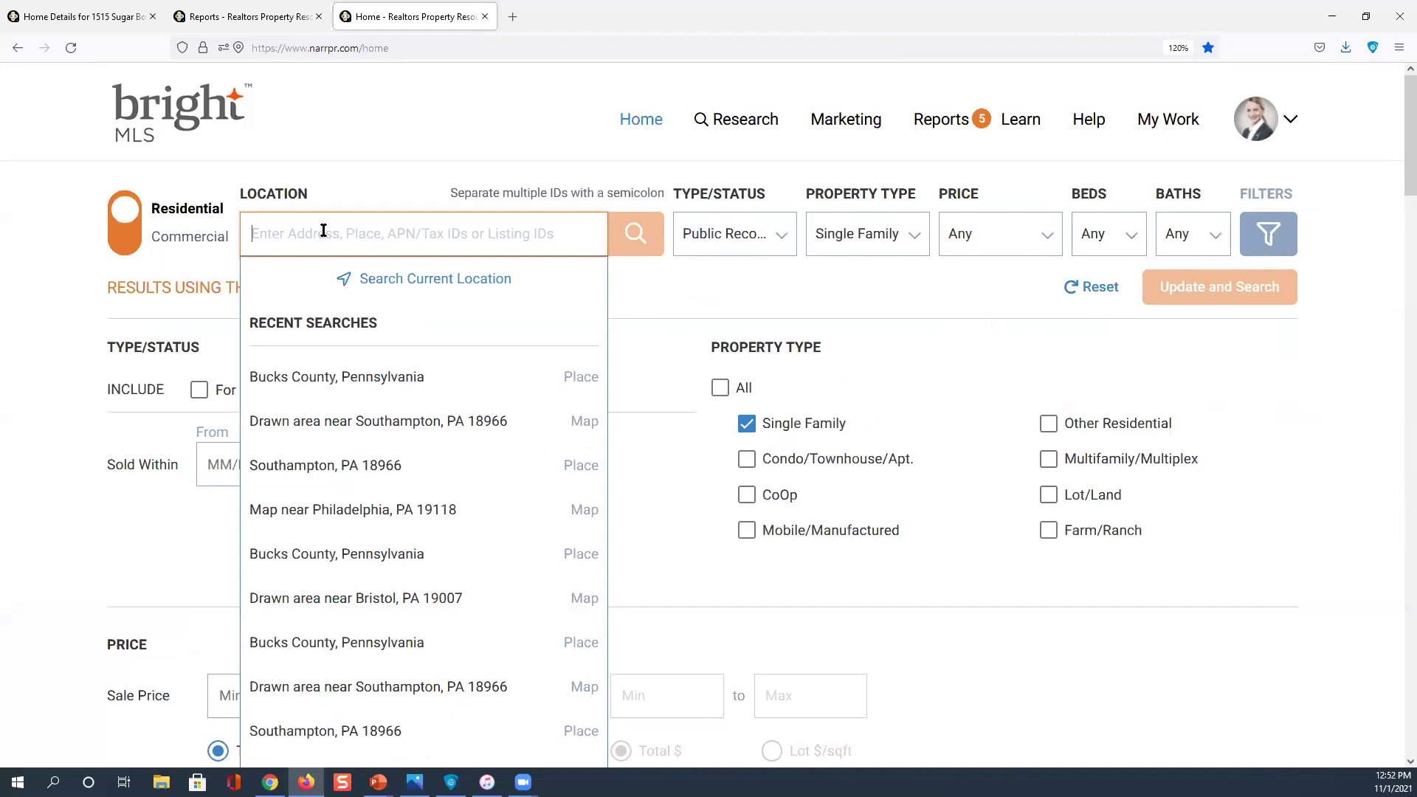
click(338, 463)
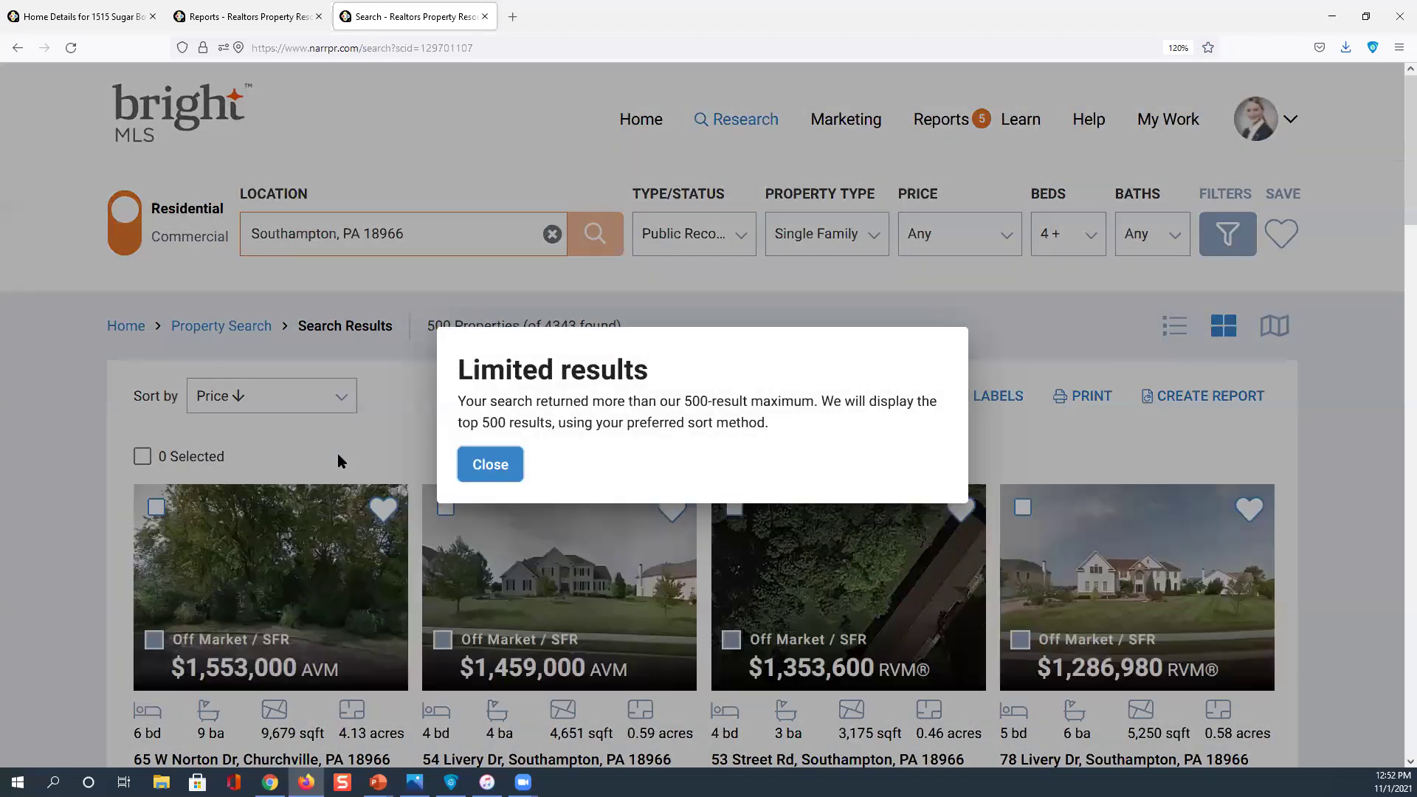
click(497, 472)
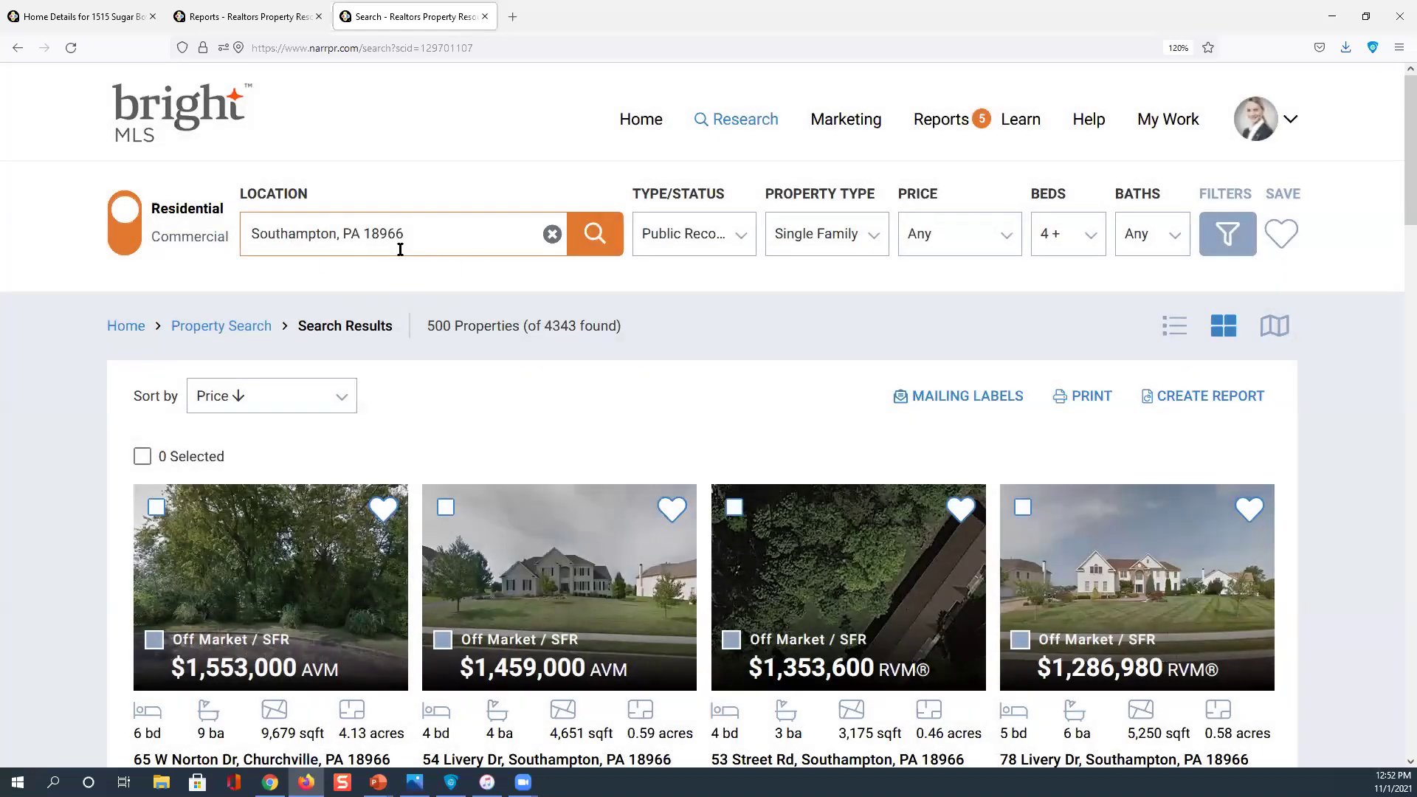
Remove the 4-bed minimum and add Condo/Townhouse/Apt. to the property types
click(400, 250)
click(1090, 249)
click(1111, 300)
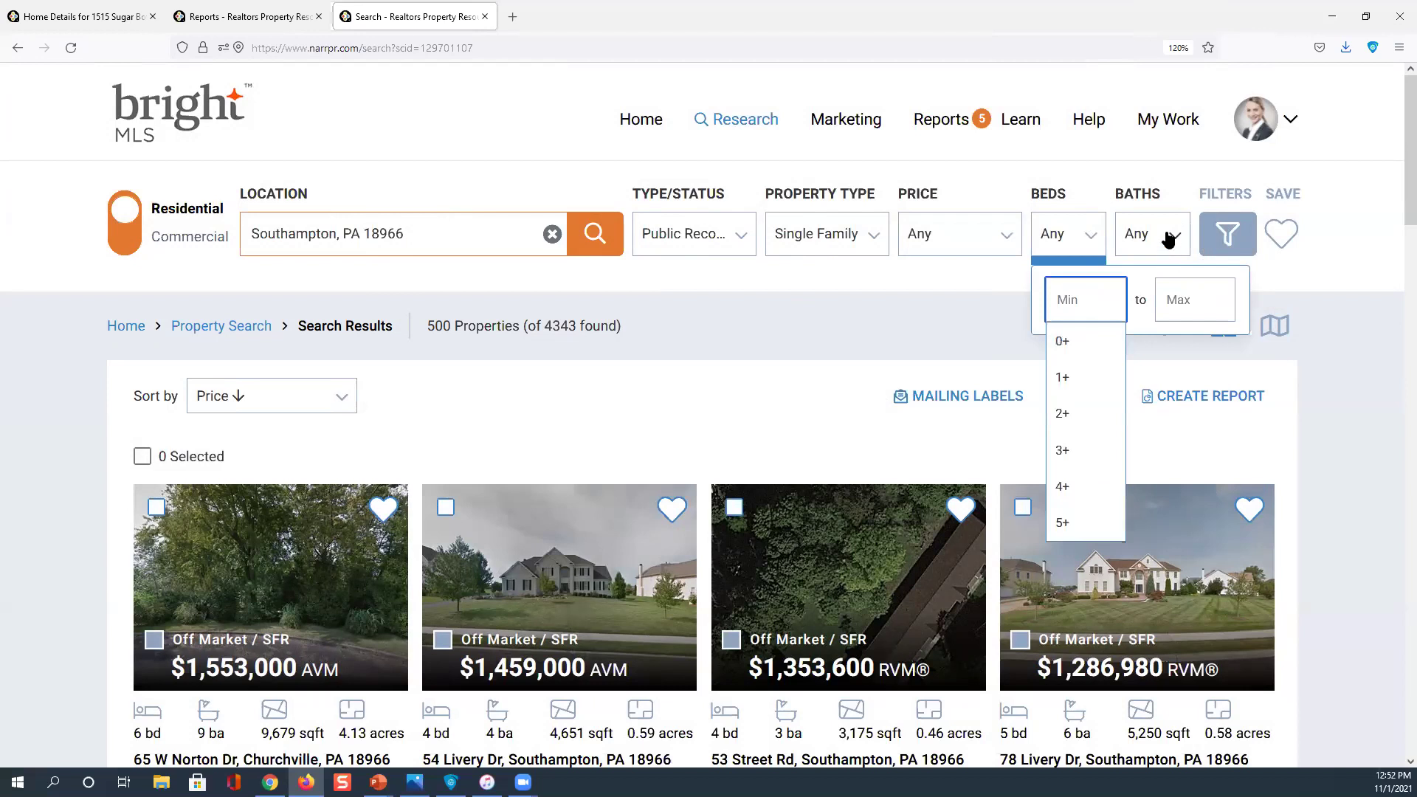
click(873, 242)
click(820, 353)
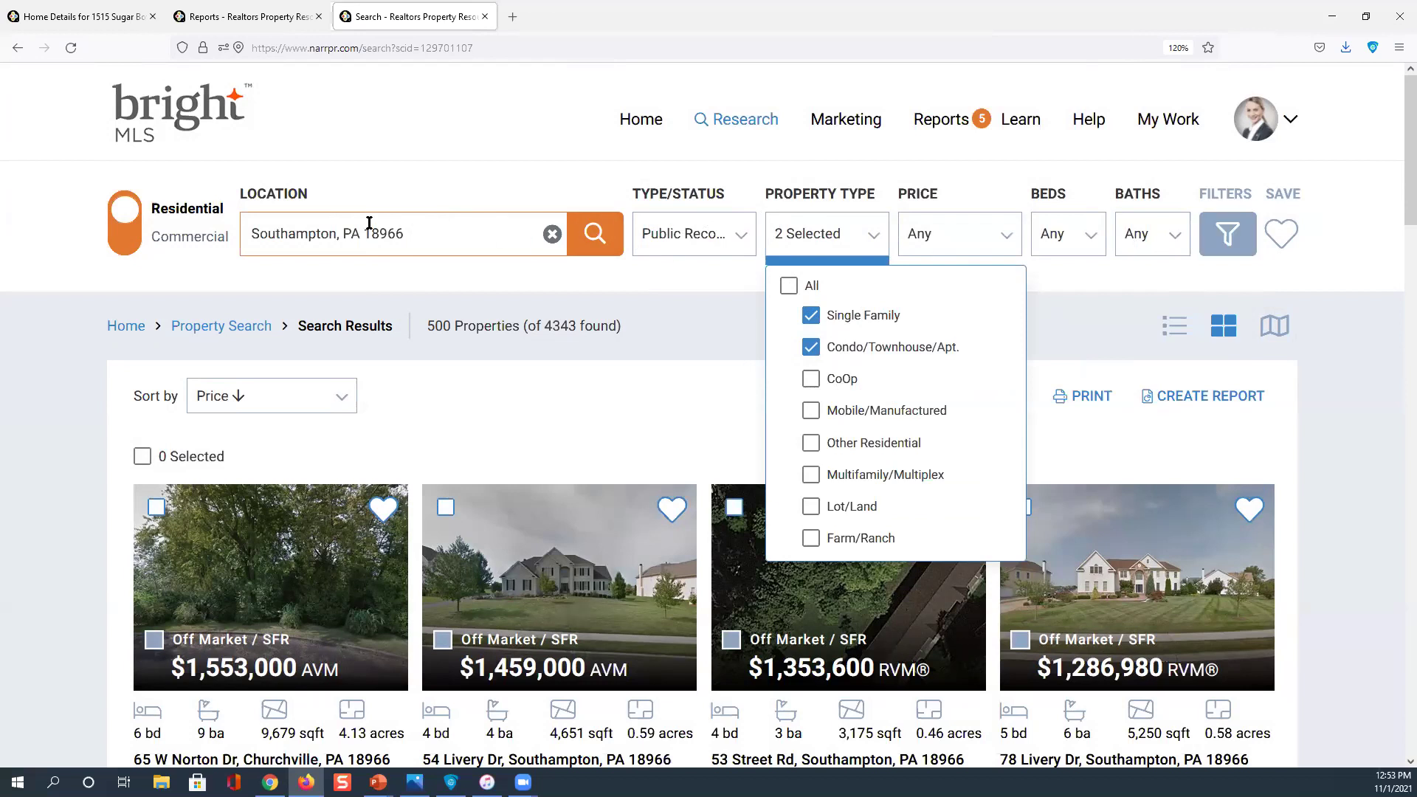
Check Absentee Owner under Miscellaneous Fields in the full search filters
click(1216, 235)
scroll(605, 357, down, 1)
scroll(605, 364, down, 10)
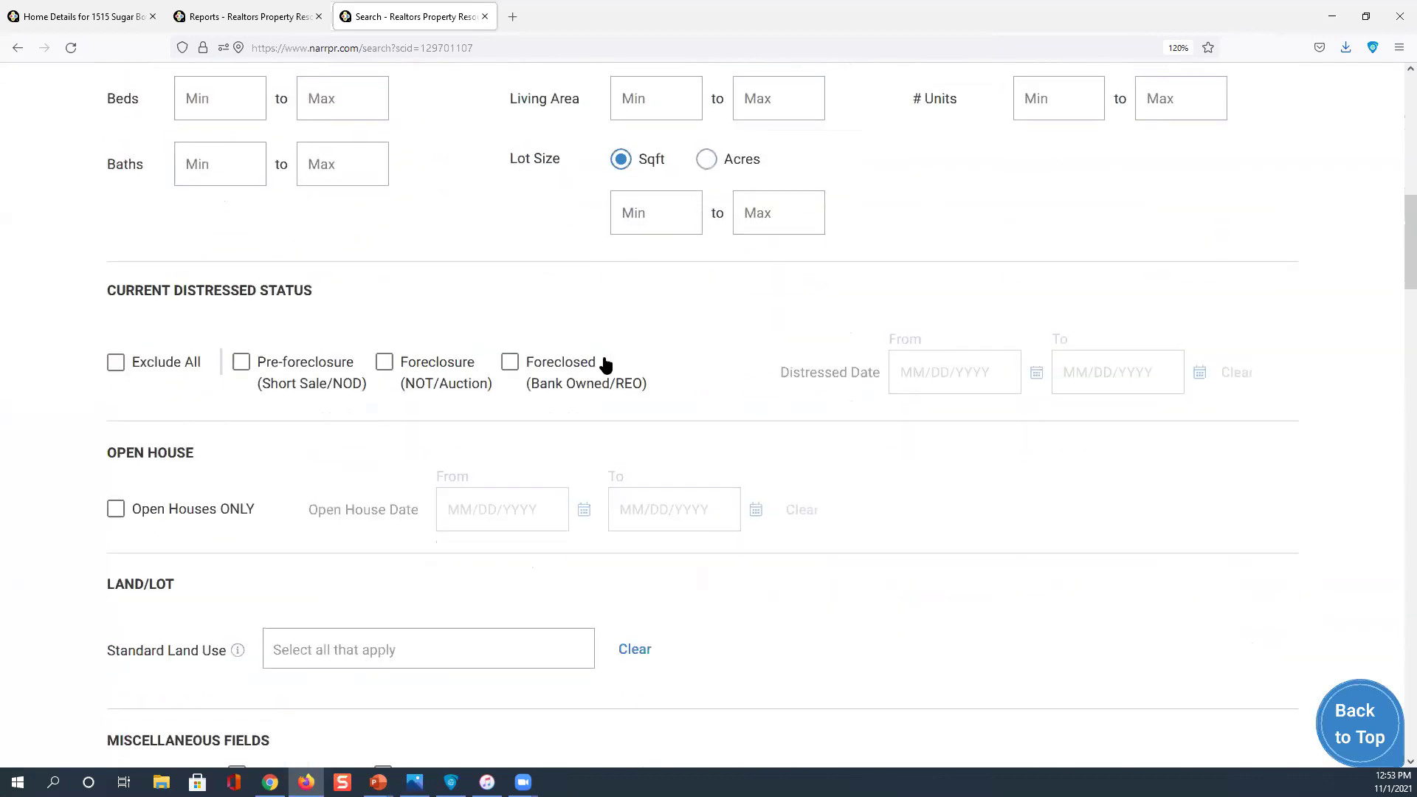
scroll(604, 359, down, 3)
scroll(432, 428, down, 1)
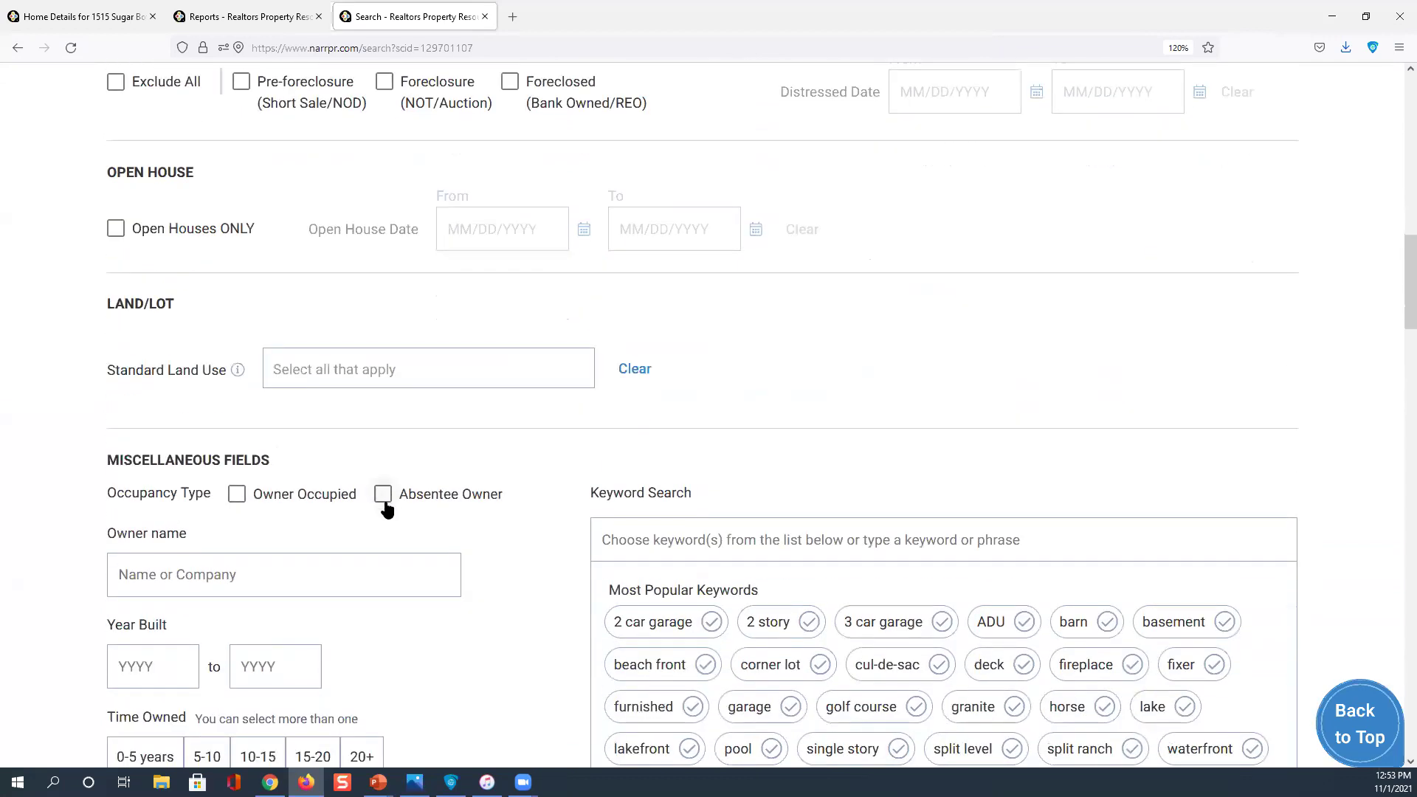
click(384, 504)
click(384, 504)
click(384, 501)
click(382, 501)
scroll(382, 509, down, 3)
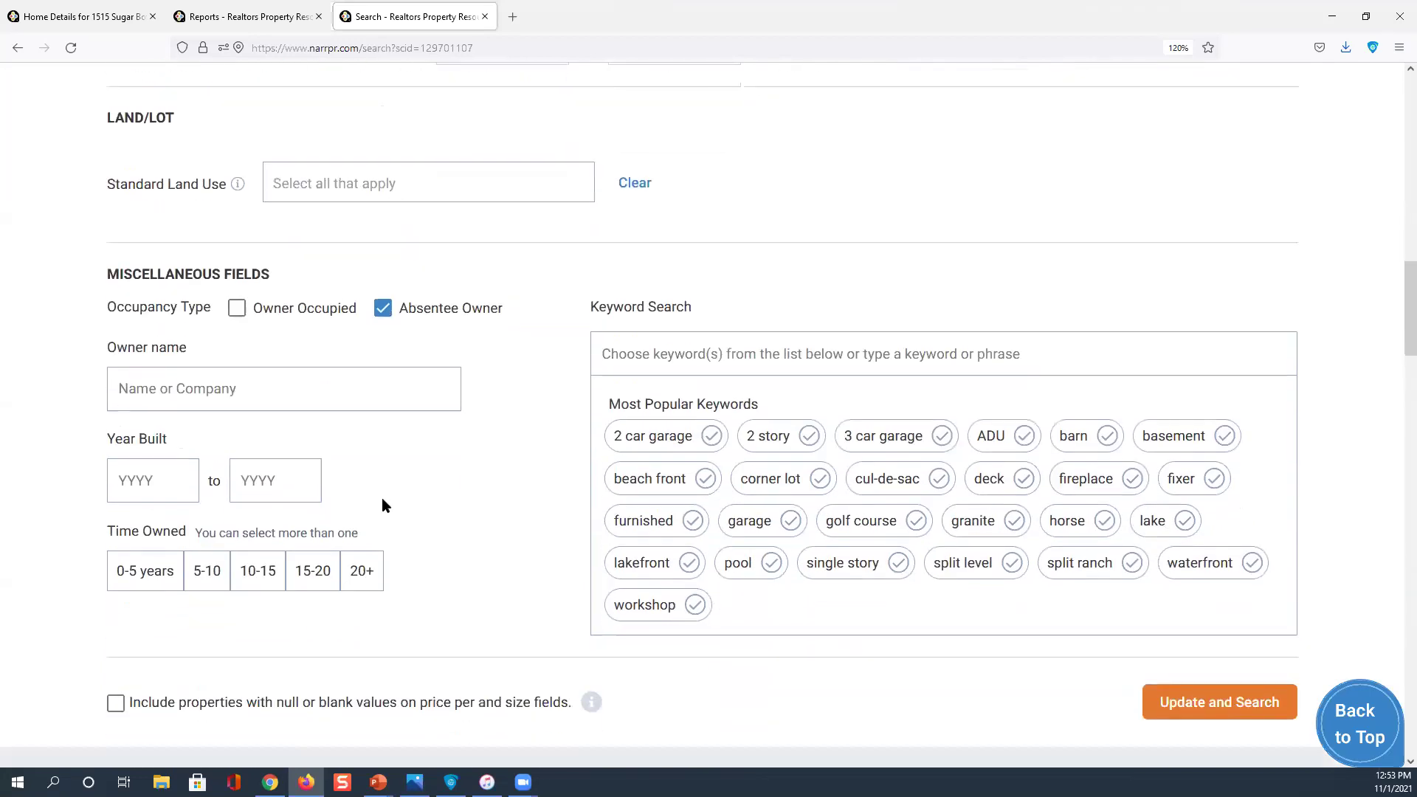
click(168, 535)
Run the updated Southampton search and dismiss the limited results notice
click(1200, 706)
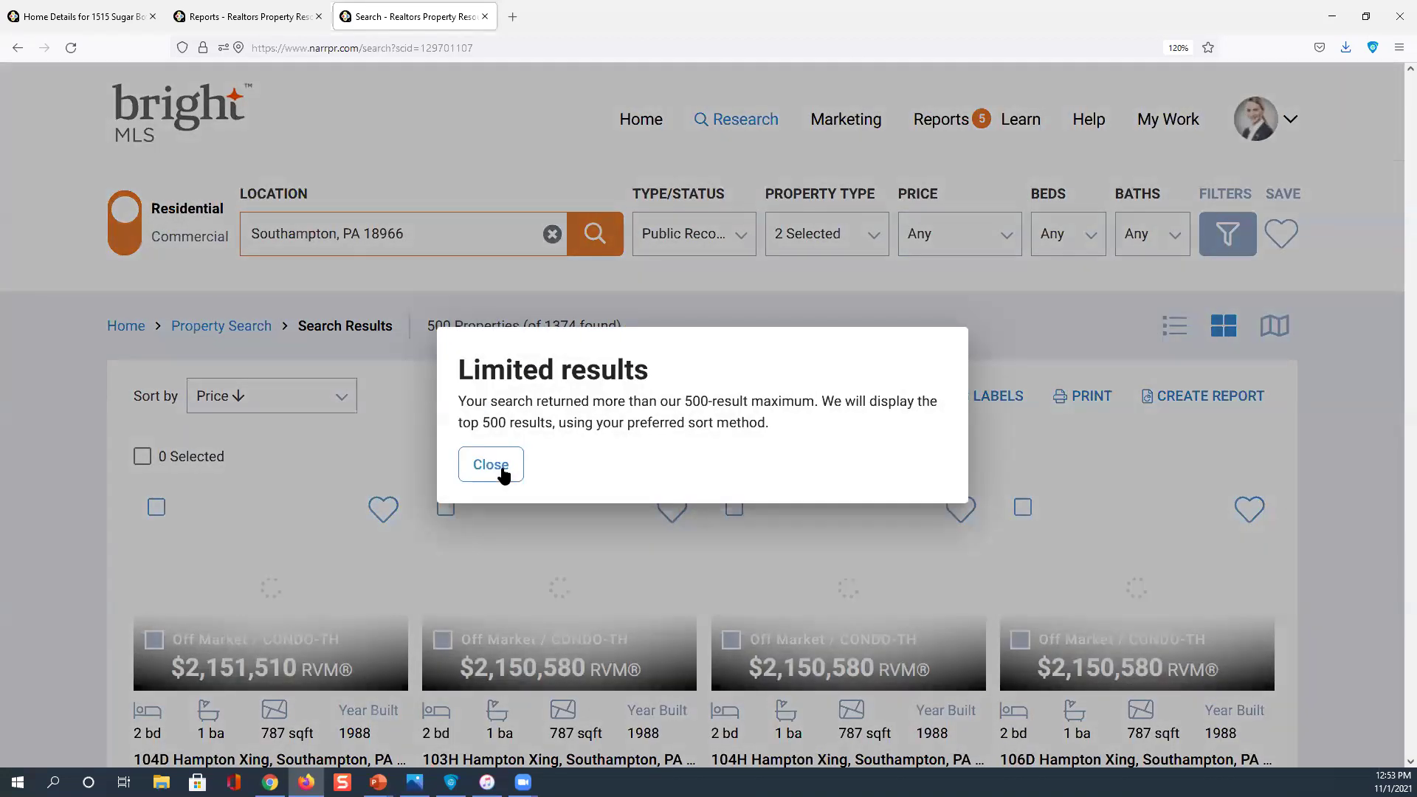
click(504, 472)
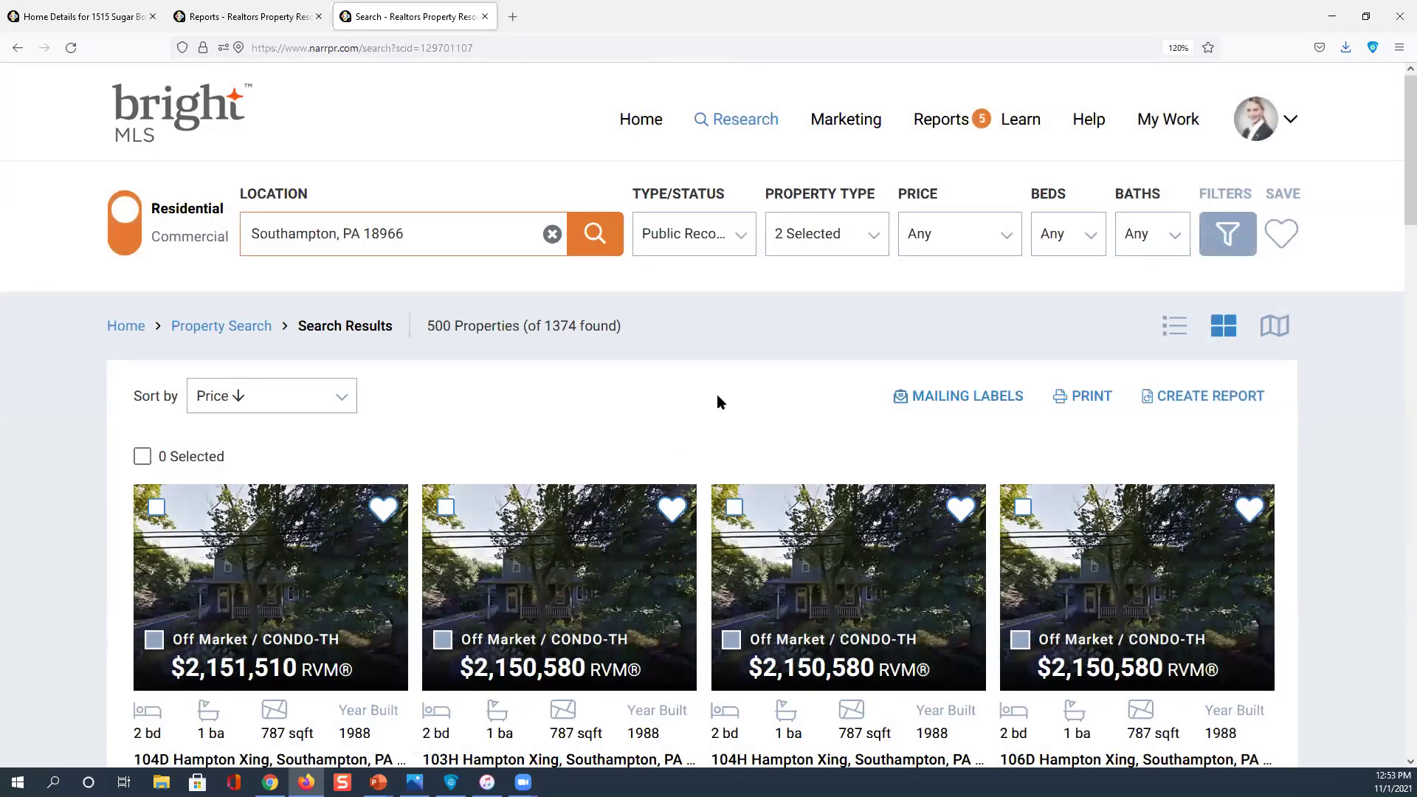
scroll(920, 329, down, 3)
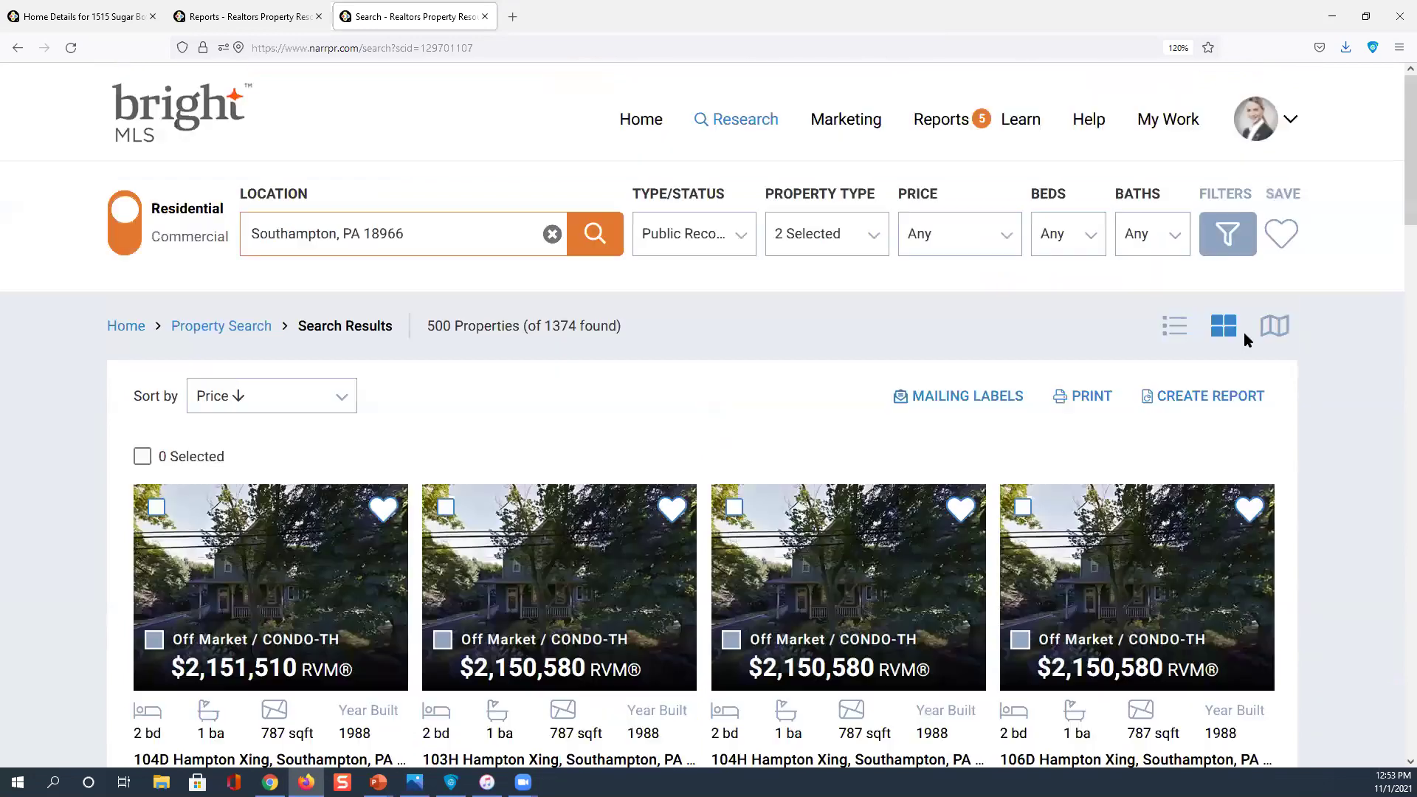
scroll(1107, 389, up, 3)
Show the 500 results on the map and open Mailing Labels for them
click(1271, 328)
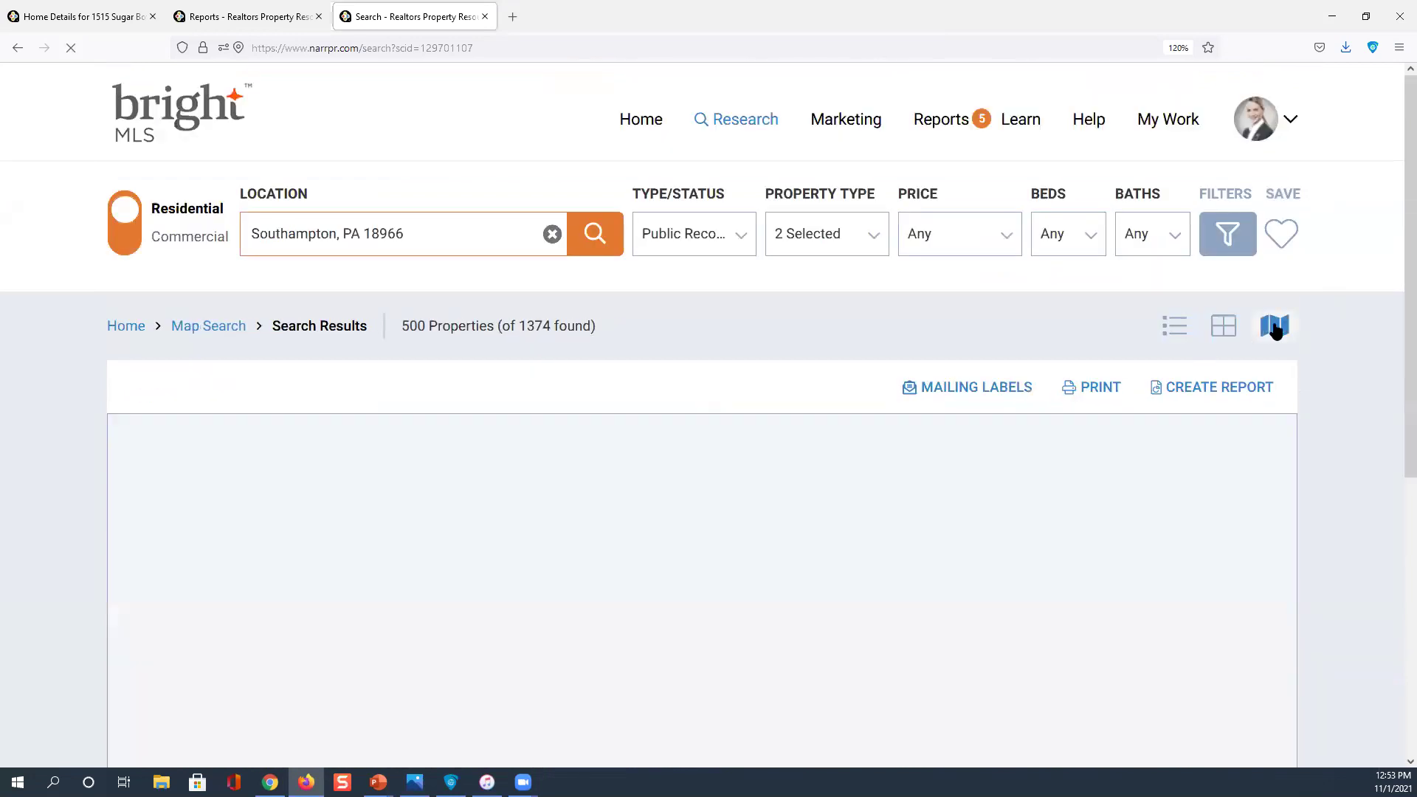
scroll(958, 496, down, 3)
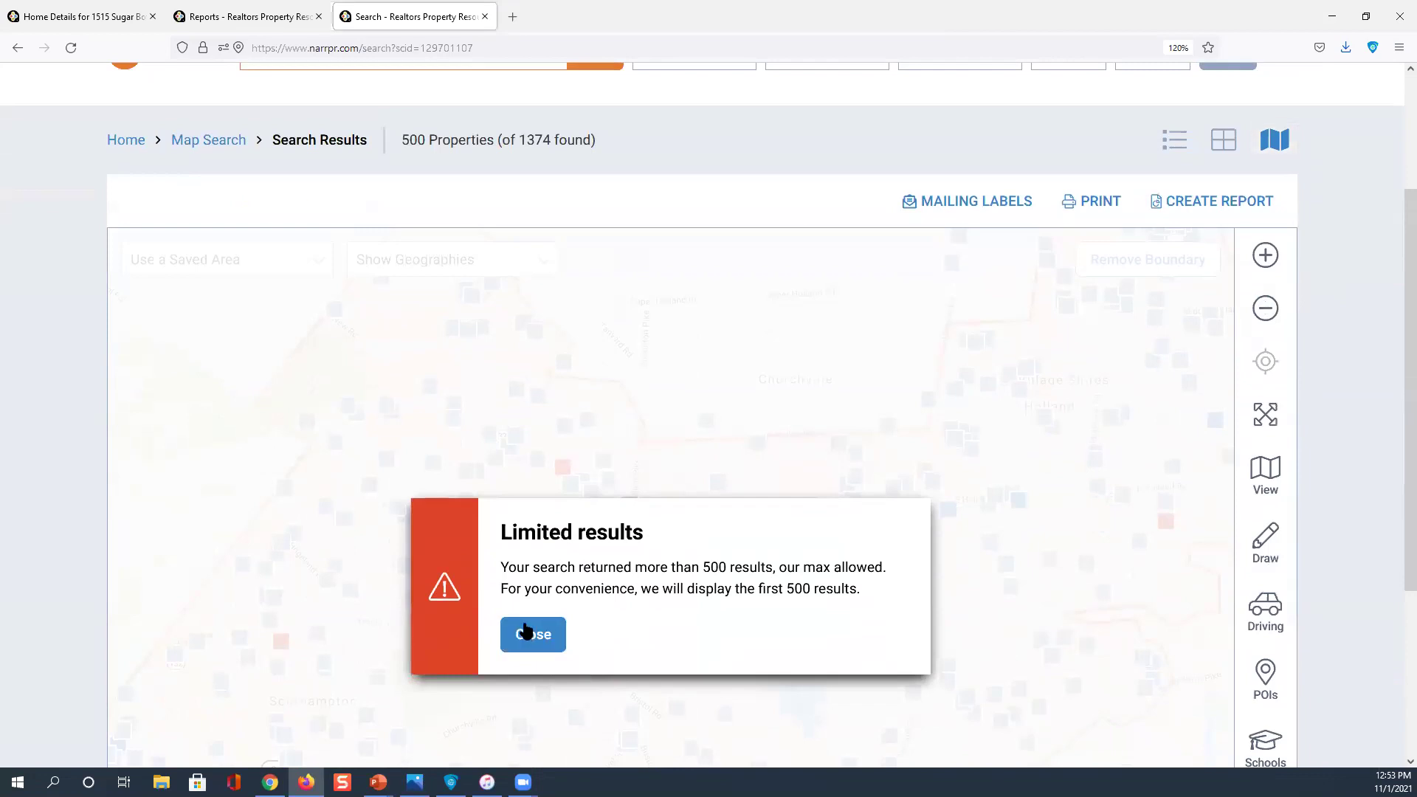
click(527, 633)
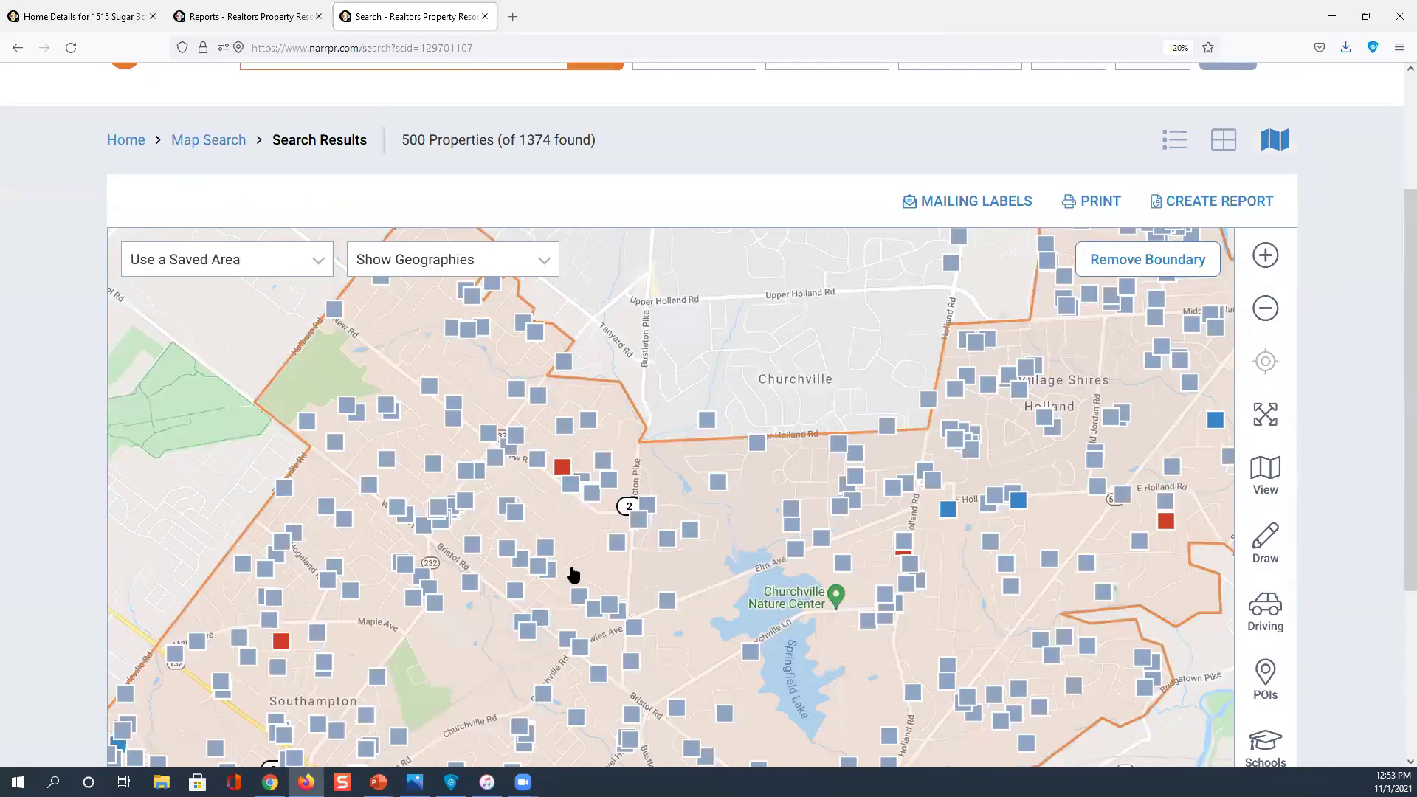
click(989, 204)
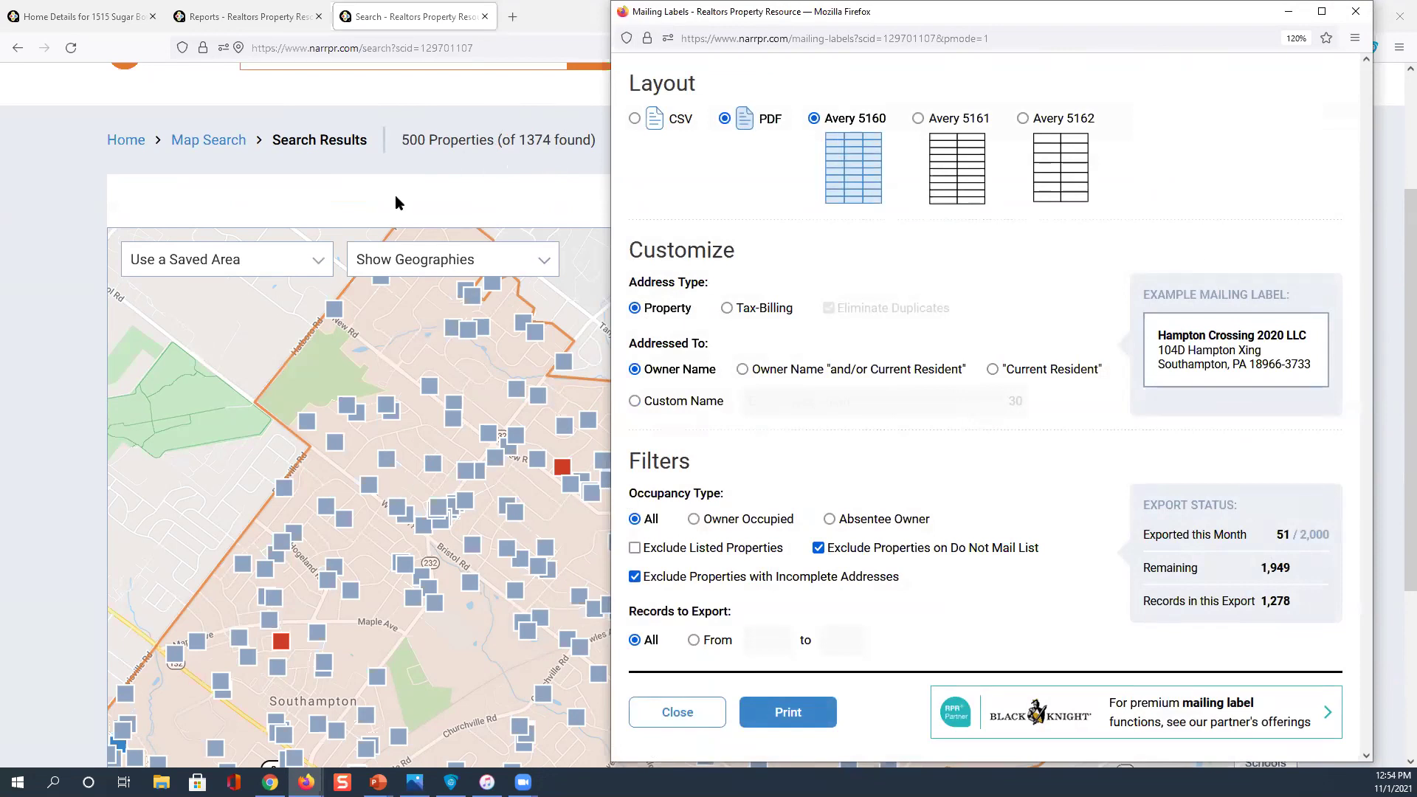
Set labels to Absentee Owner, Exclude Listed Properties, Tax-Billing addresses and Owner Name, then close the window
scroll(395, 194, up, 2)
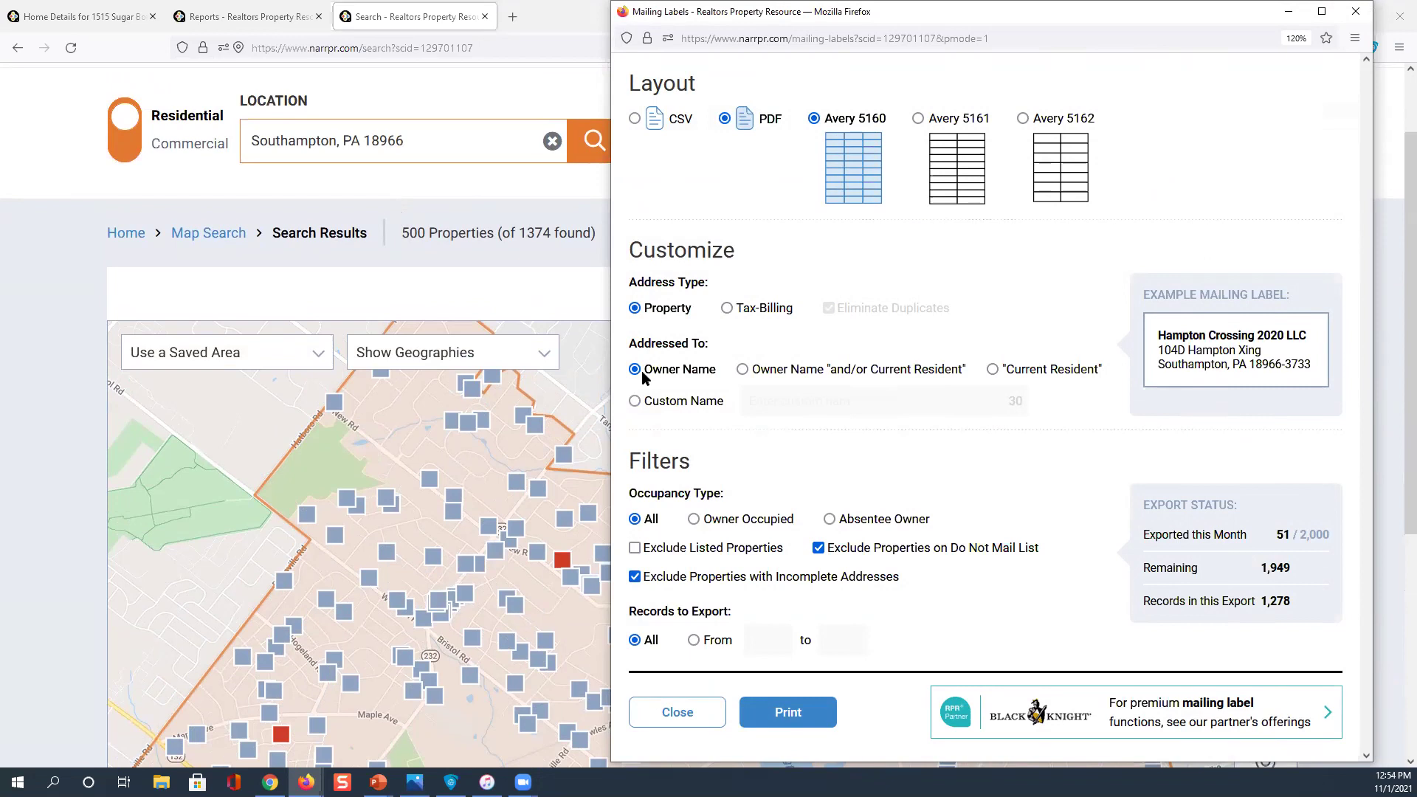
click(984, 371)
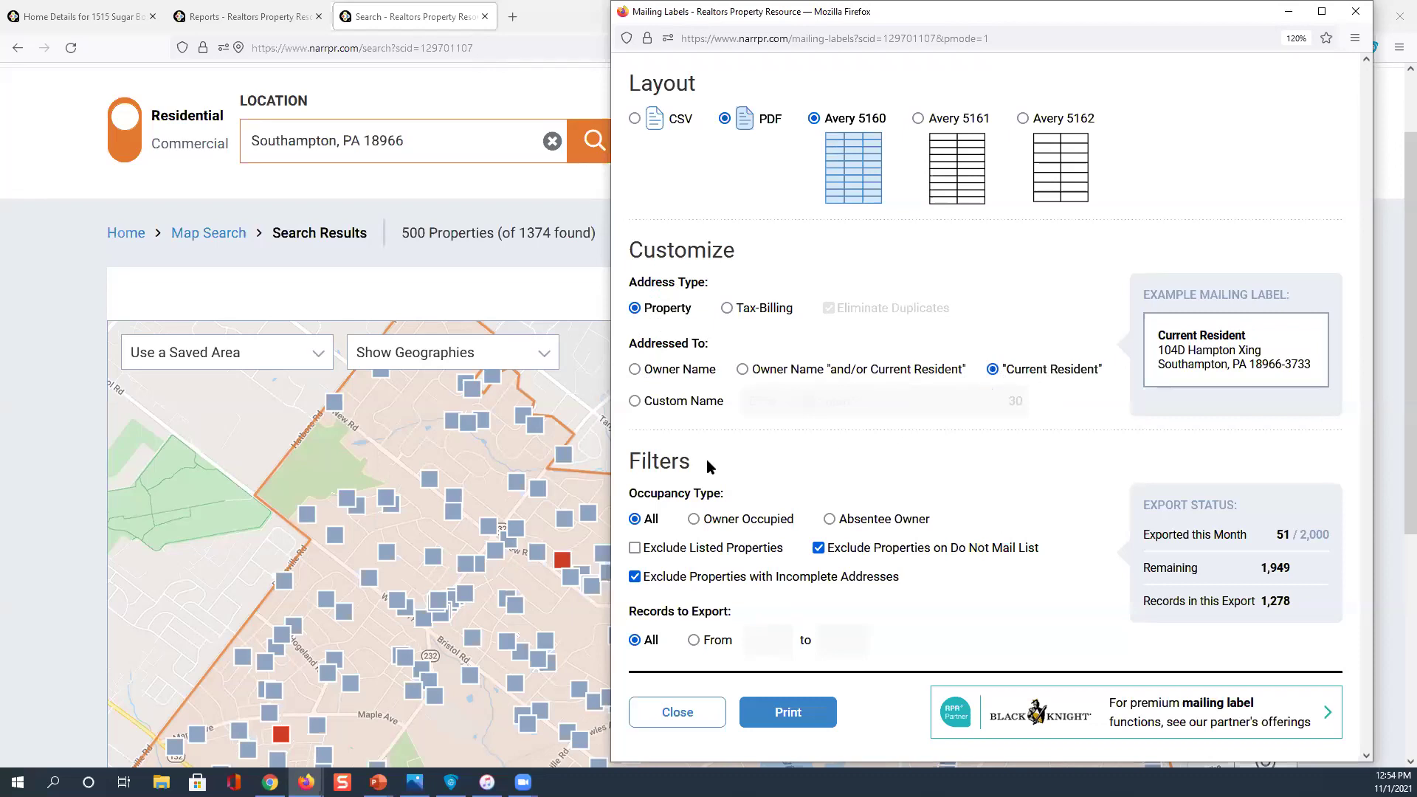
click(830, 519)
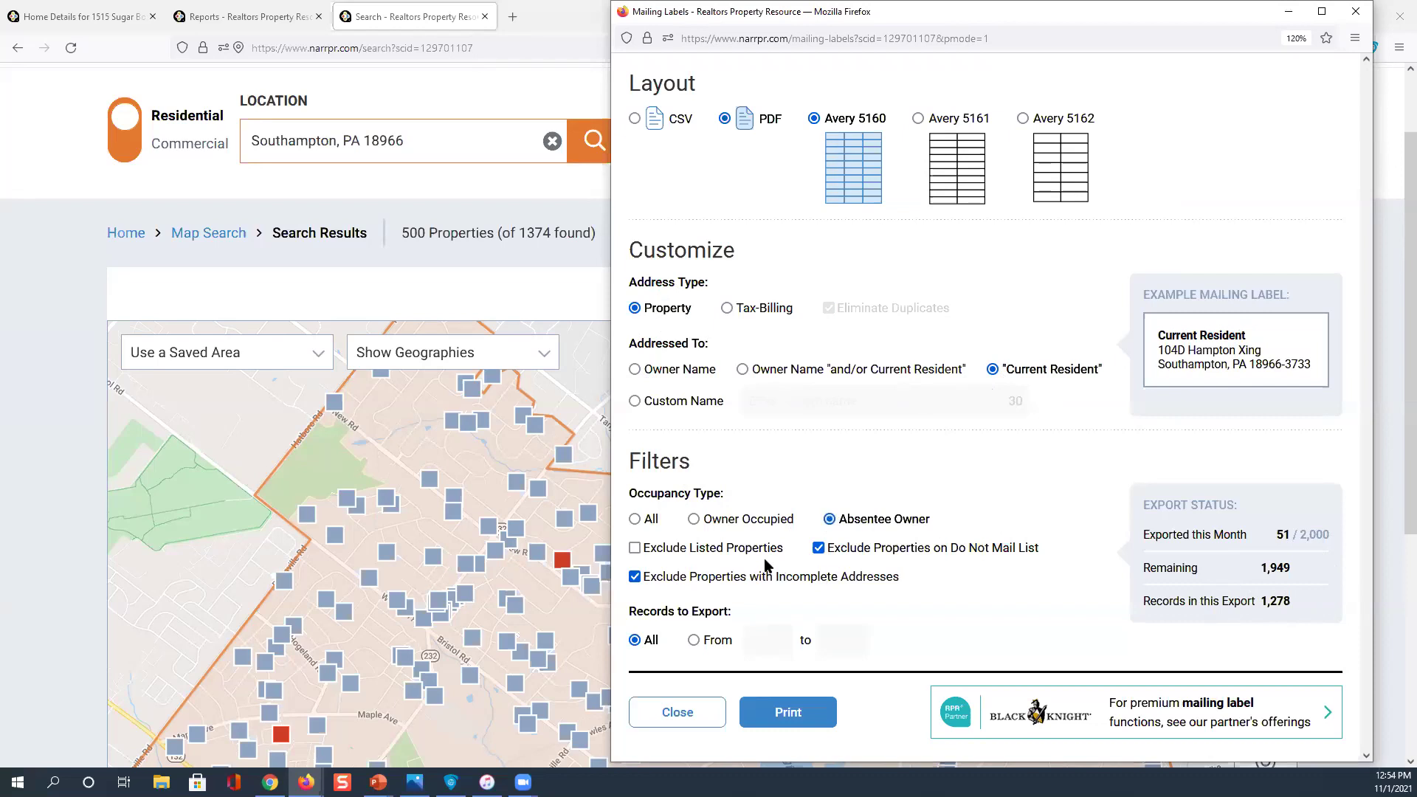
click(635, 548)
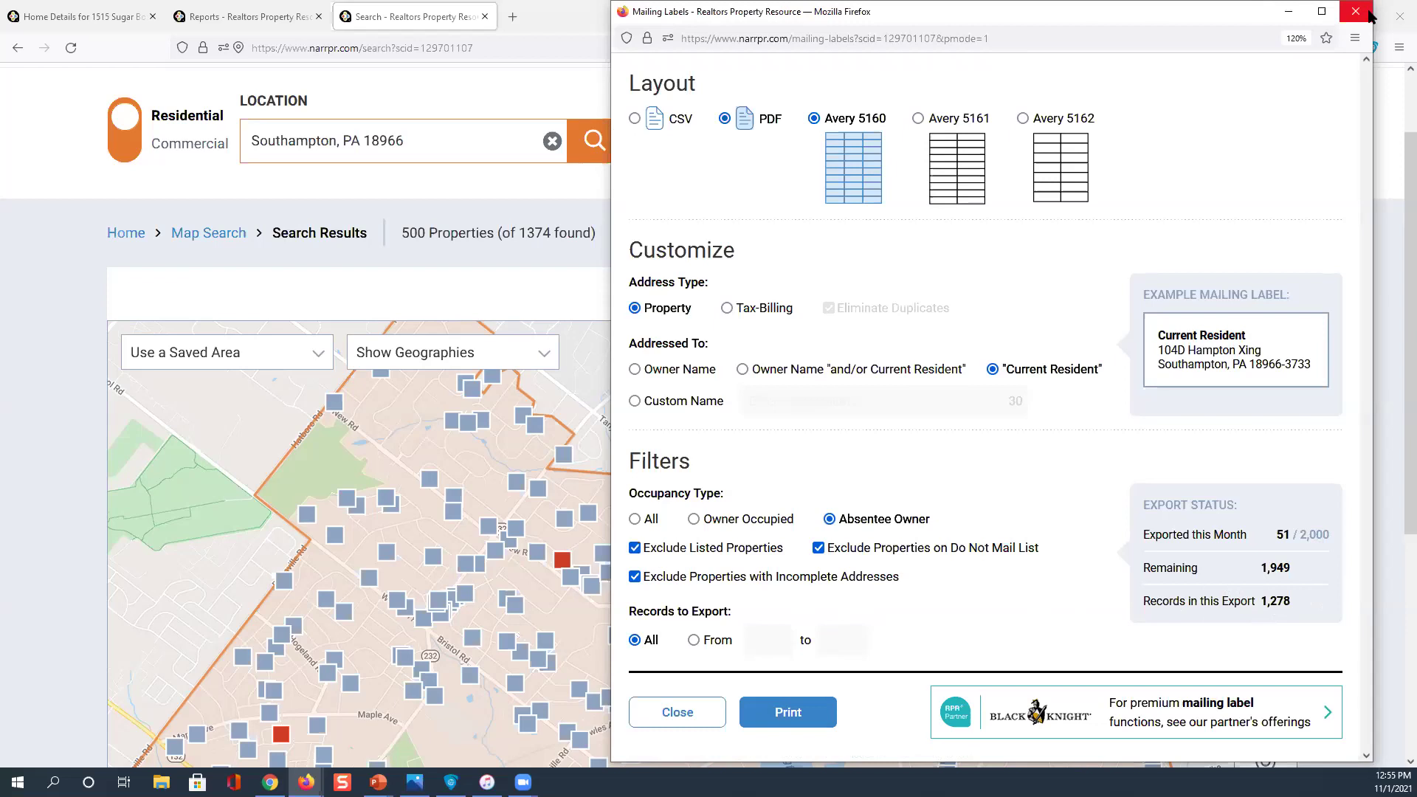
click(726, 310)
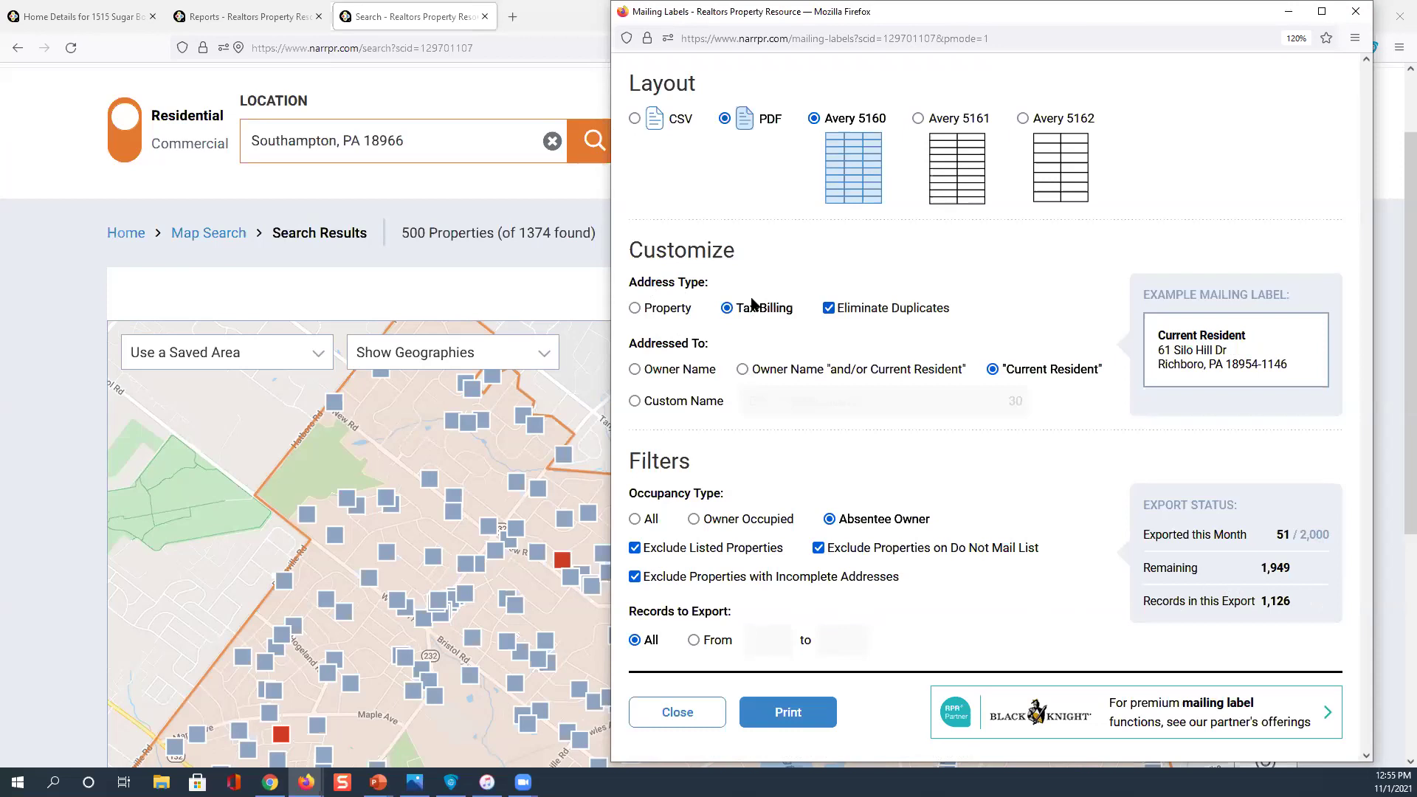
key(ctrl)
click(647, 375)
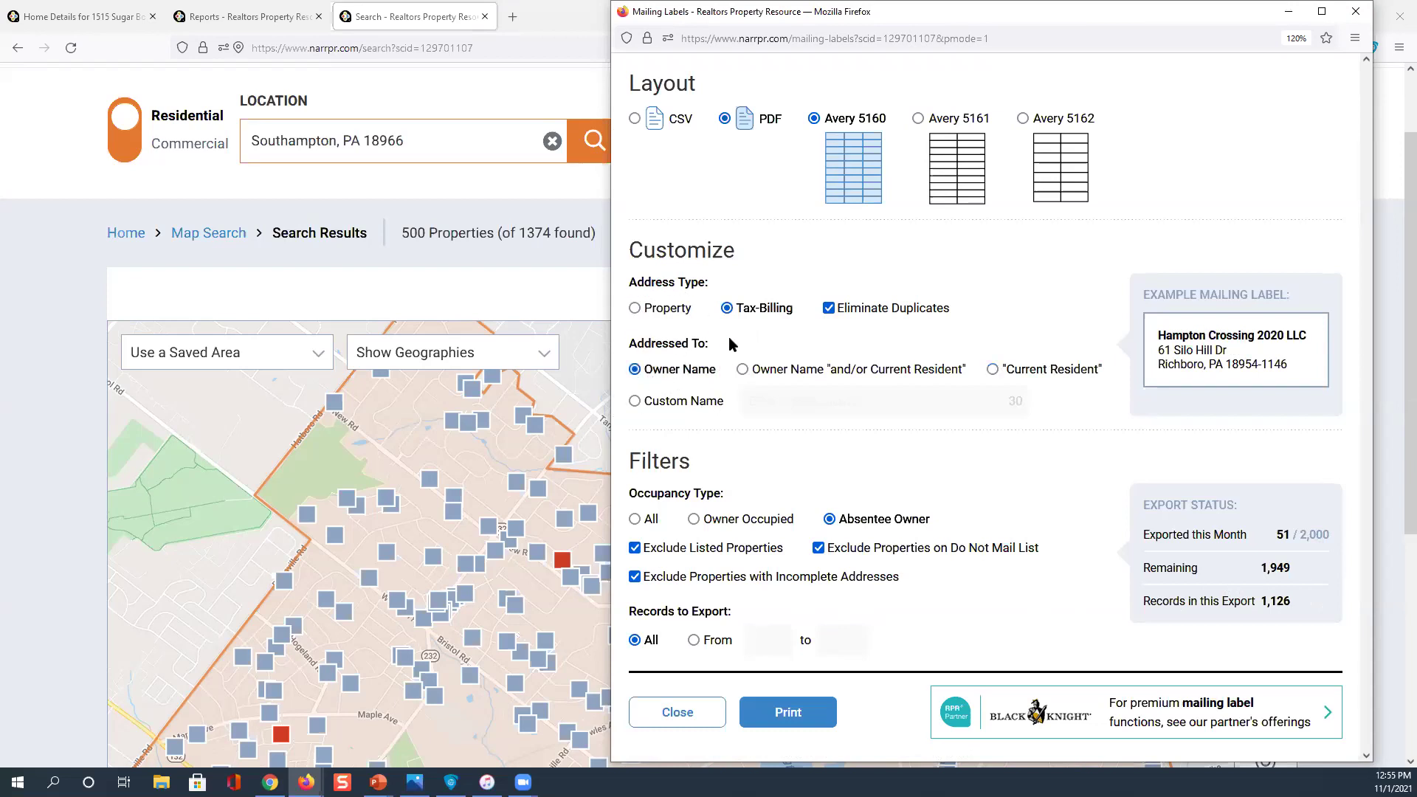
key(ctrl)
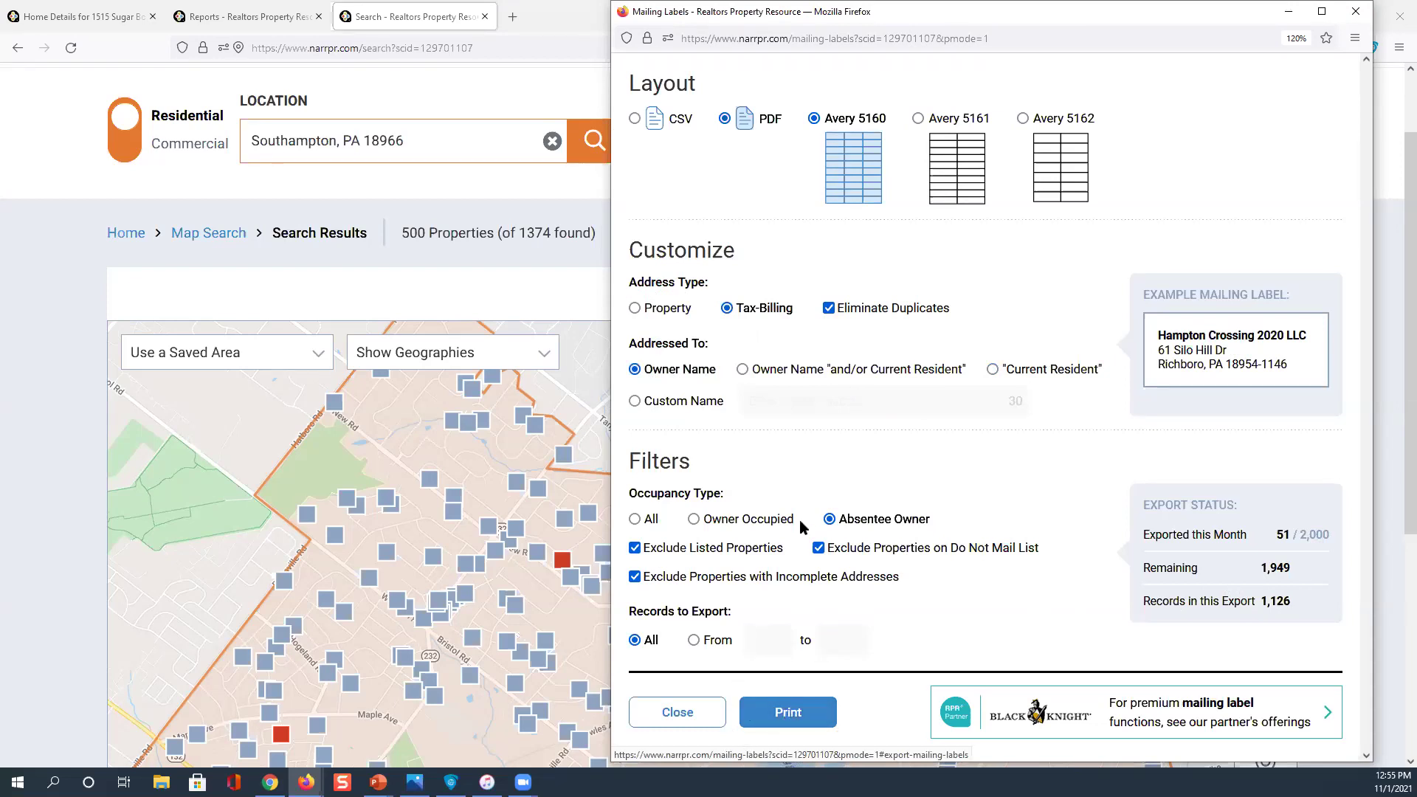
click(1356, 11)
Review the included property types and keep Absentee Owner checked in the full filters
scroll(684, 165, down, 1)
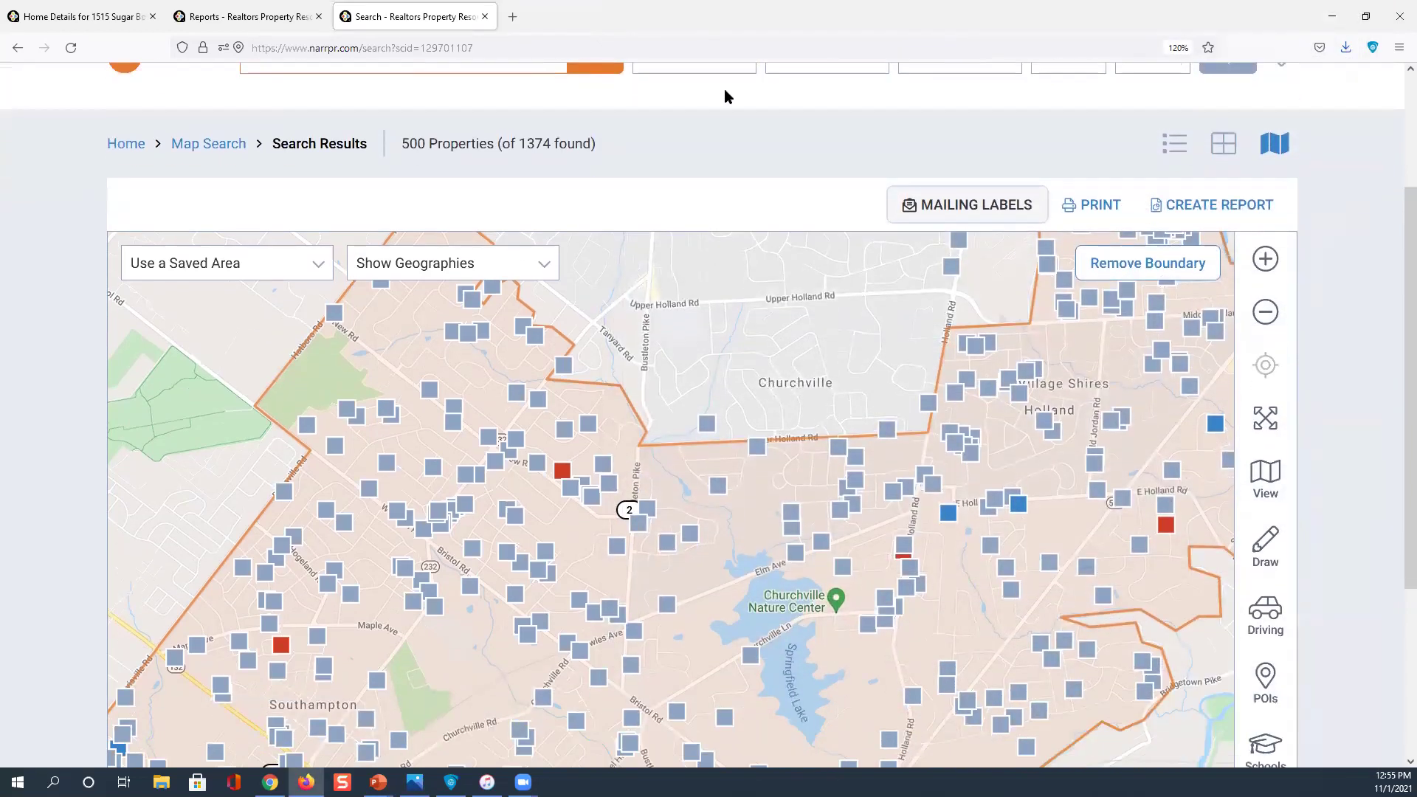
scroll(724, 111, up, 2)
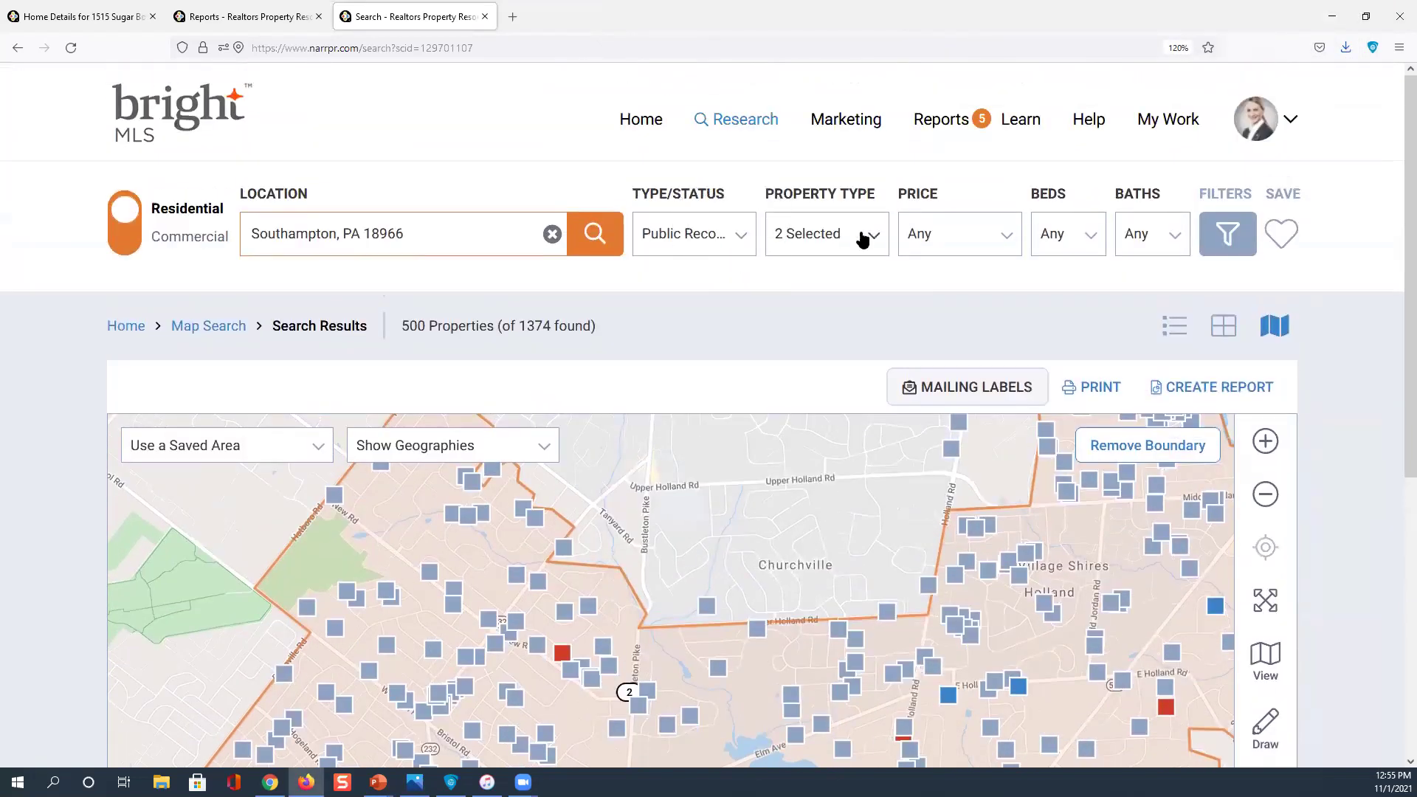
click(868, 236)
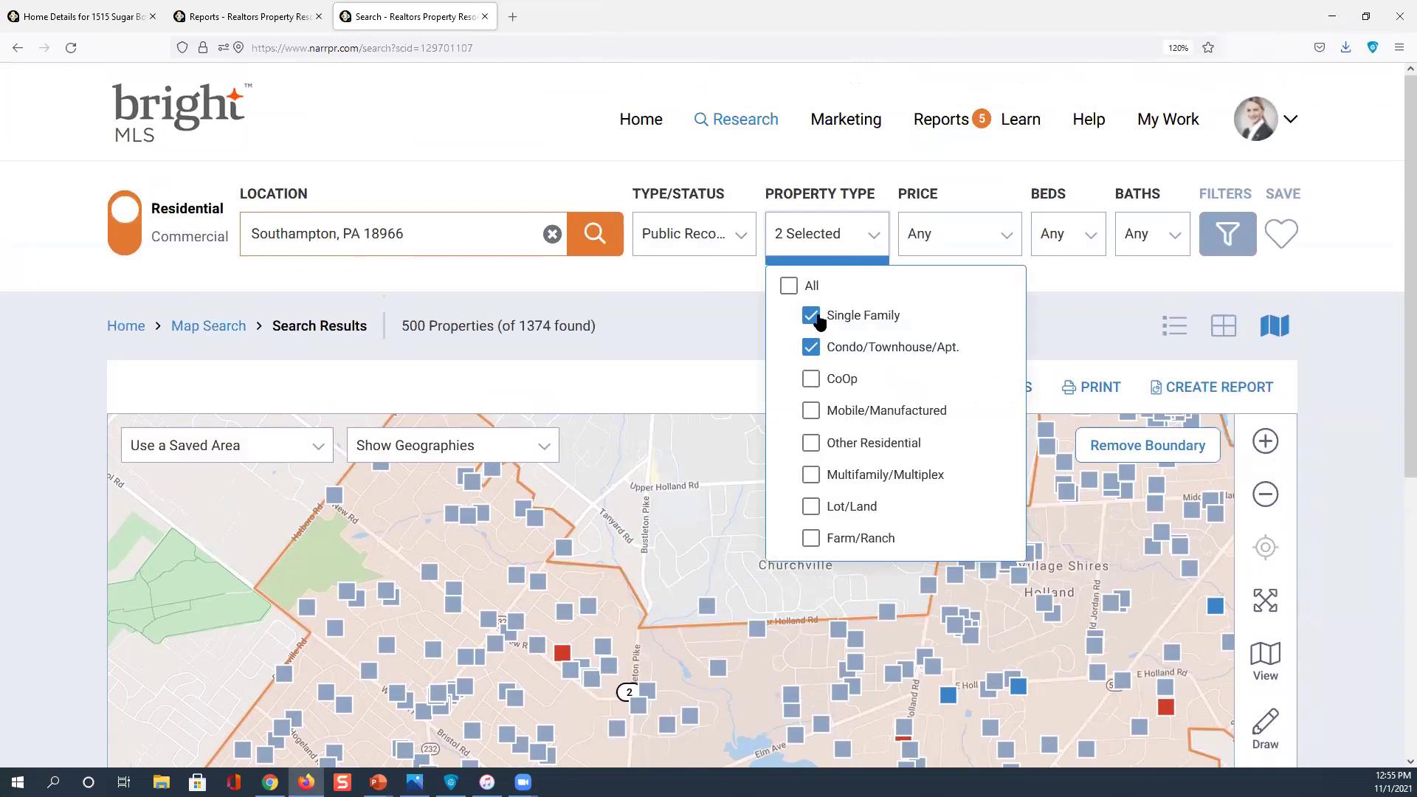
click(1223, 229)
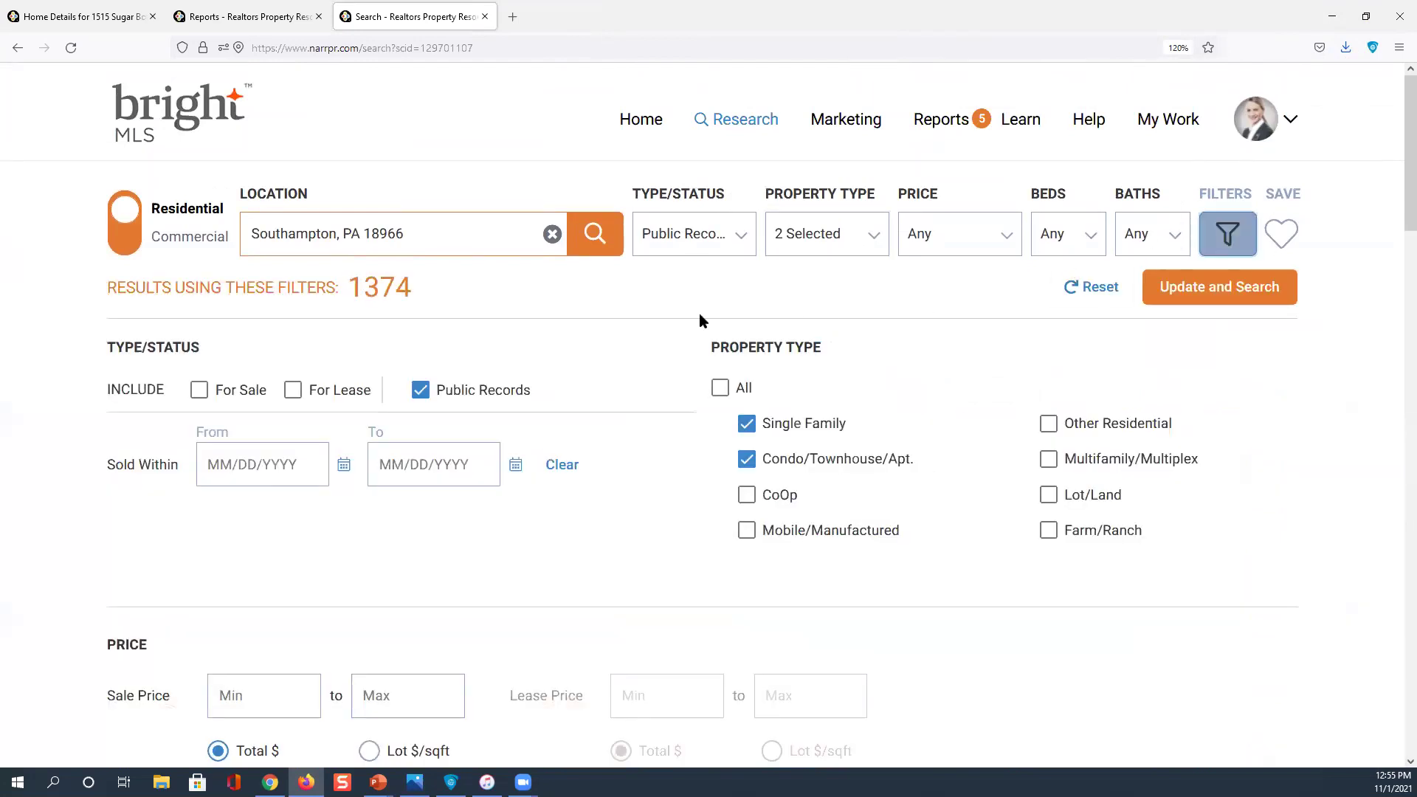
scroll(573, 303, down, 4)
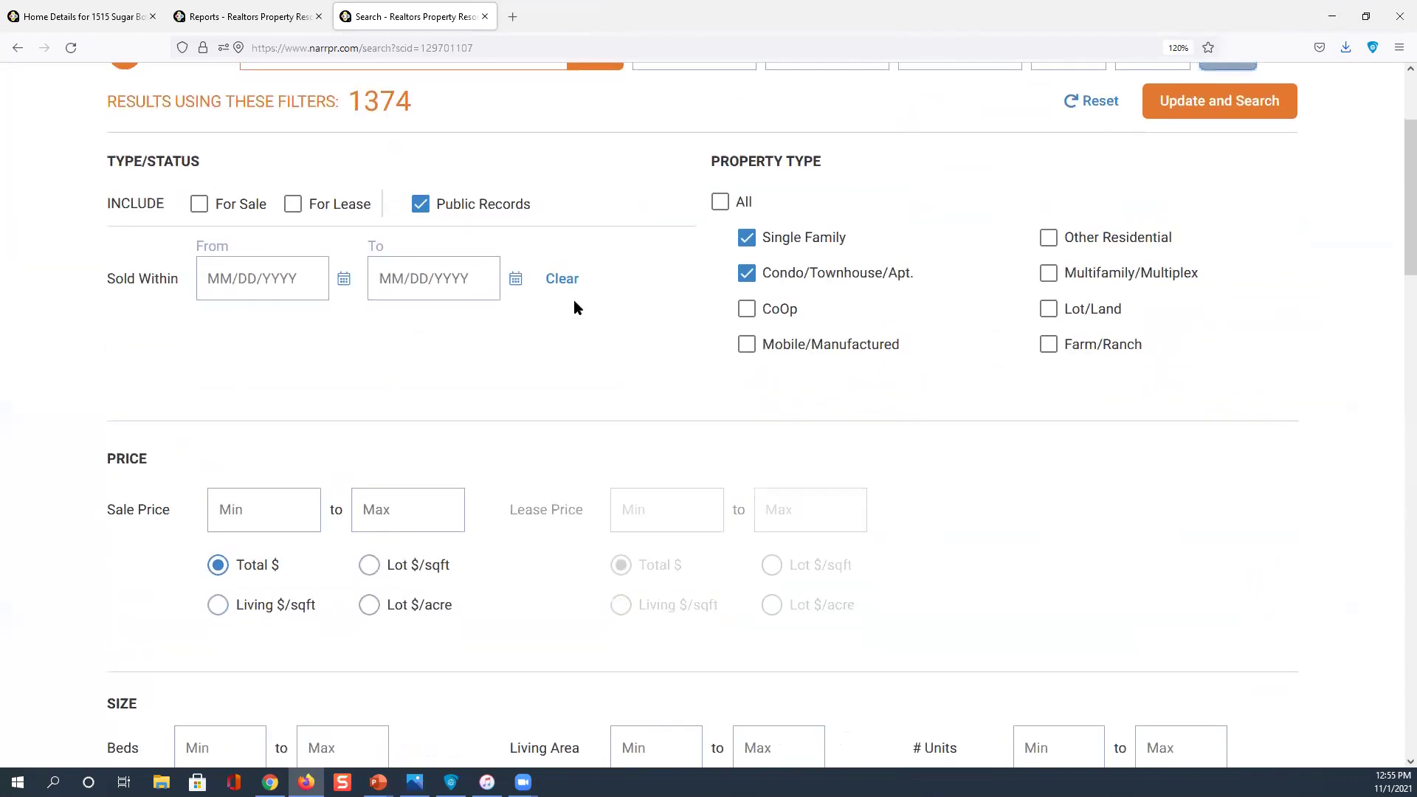
scroll(576, 307, down, 13)
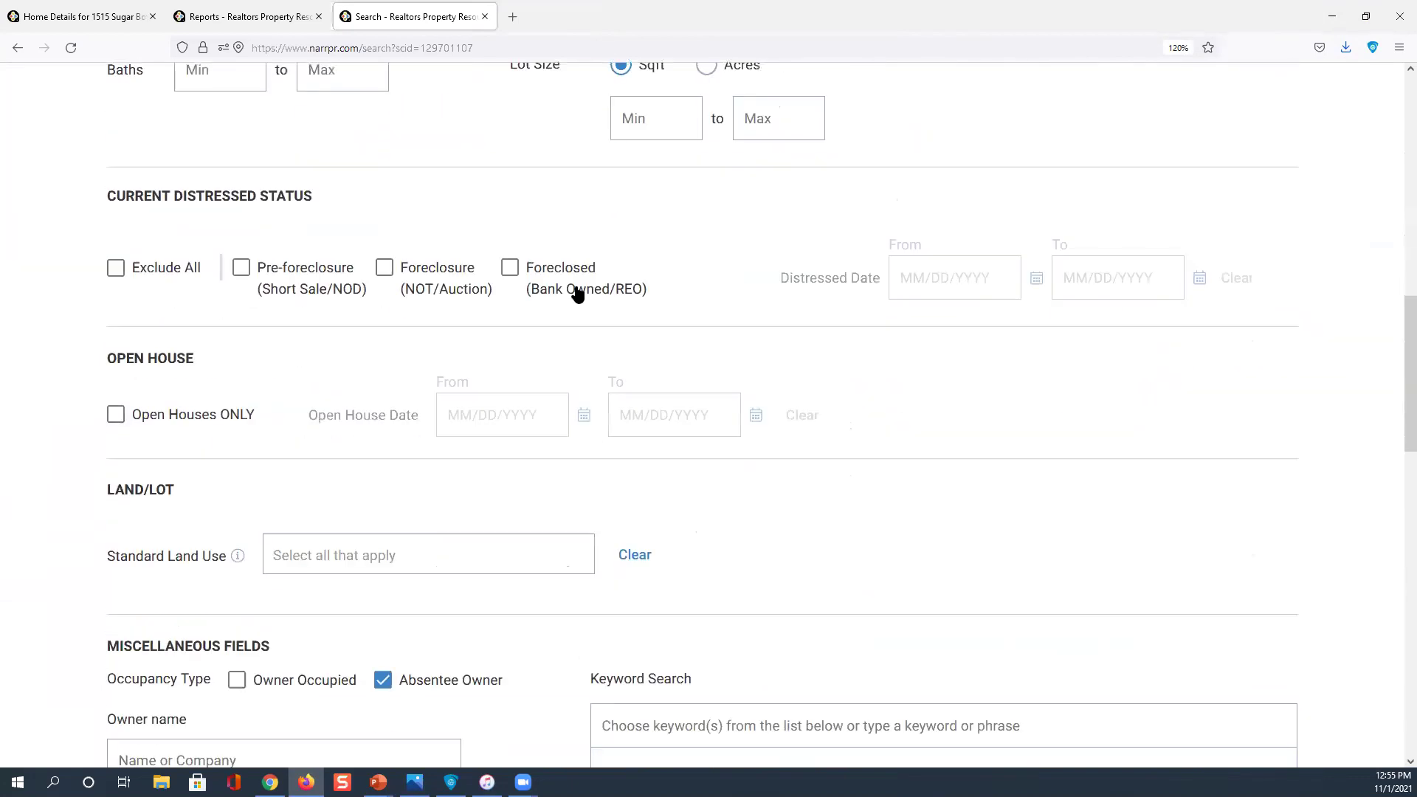
click(406, 410)
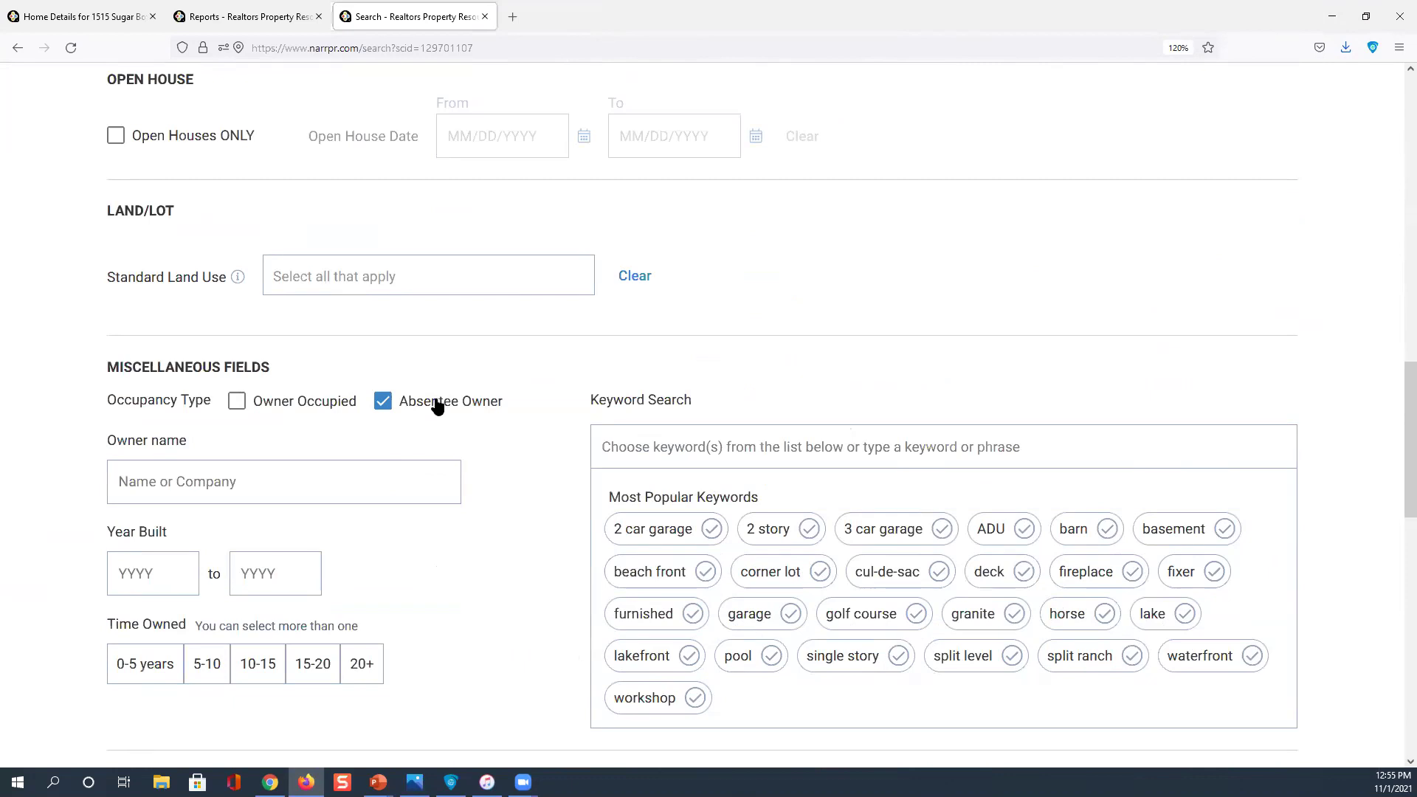
Rerun the Southampton search, returning 500 of 1374 properties on the map
scroll(438, 405, up, 8)
scroll(436, 403, up, 7)
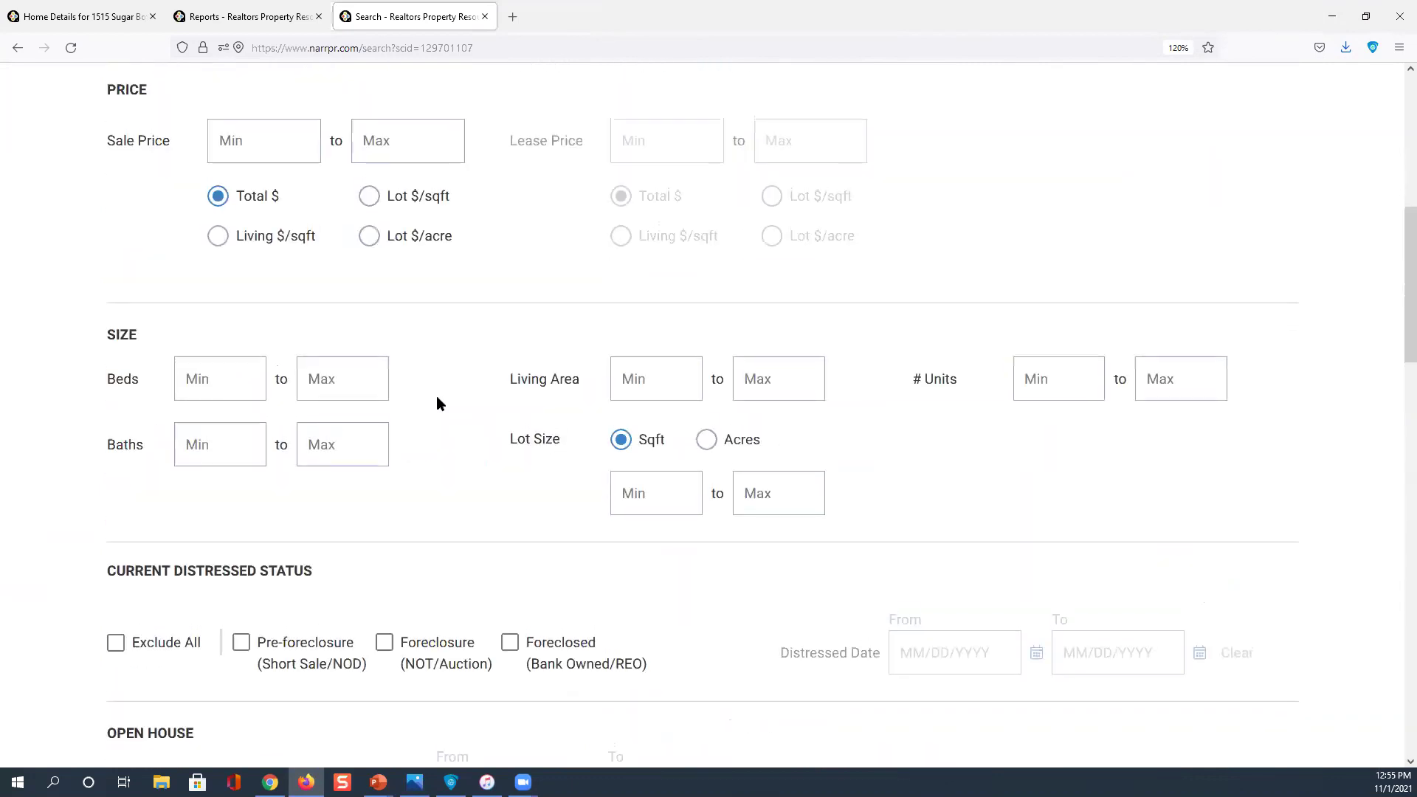
click(616, 244)
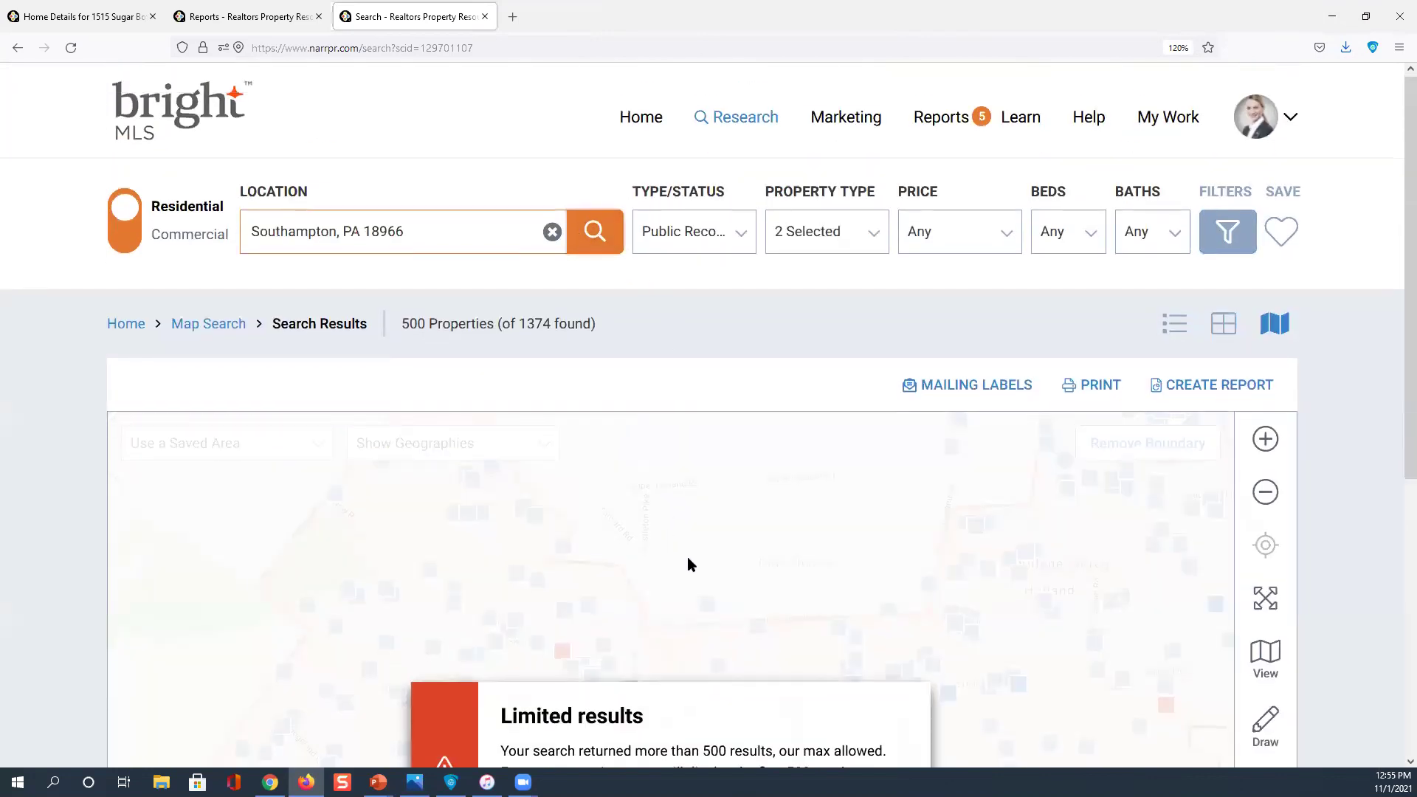
scroll(688, 557, down, 5)
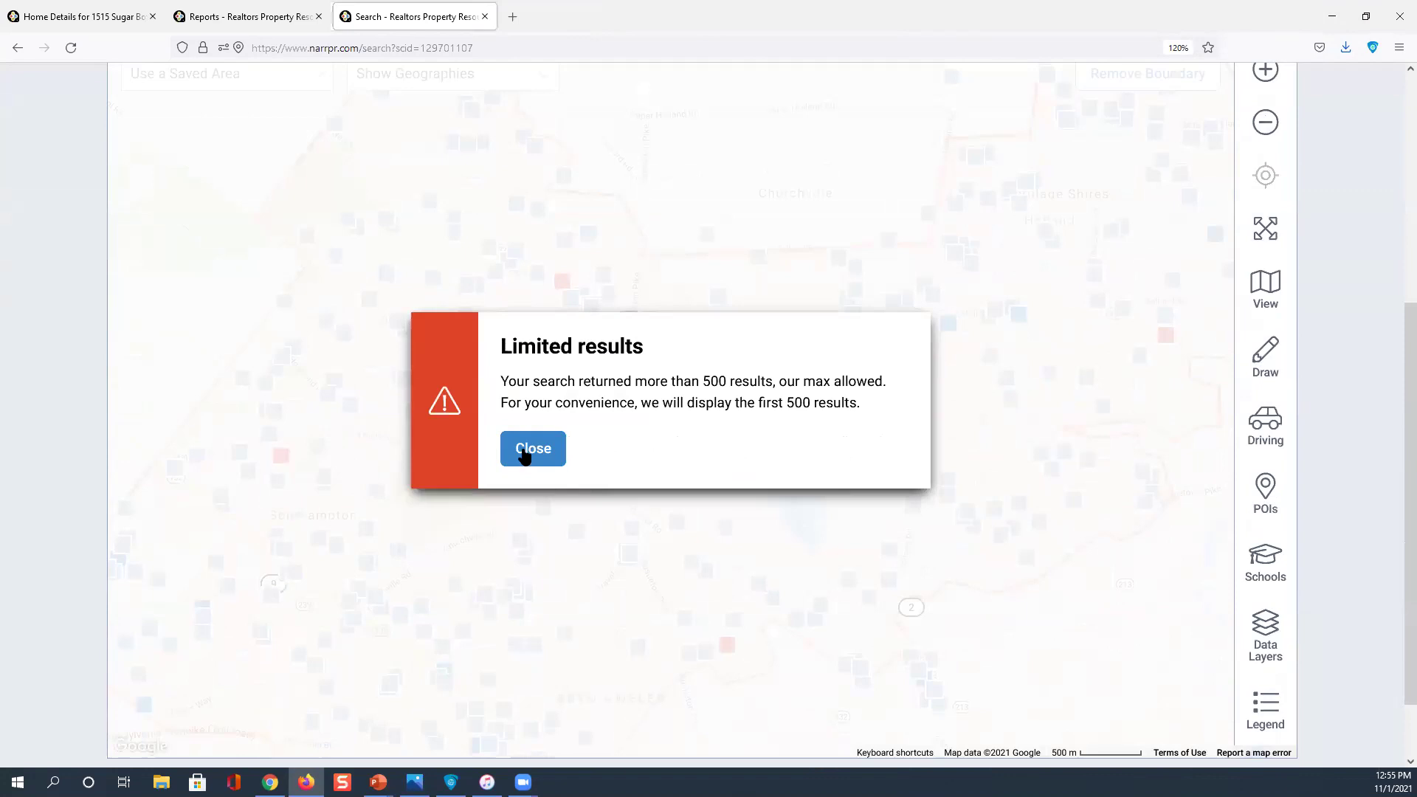
click(950, 452)
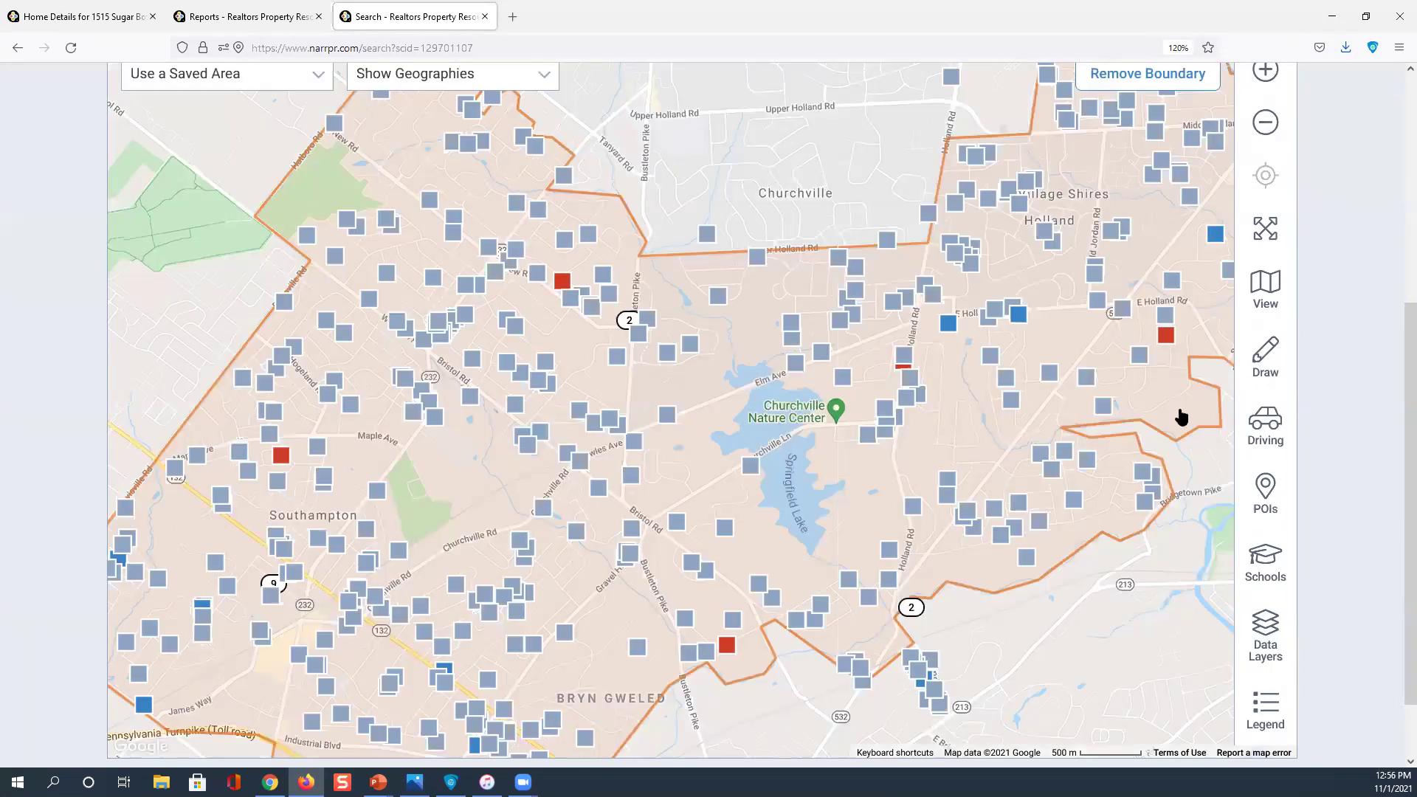
click(1264, 354)
click(1200, 299)
mouse_move(578, 580)
mouse_down()
mouse_move(441, 529)
mouse_move(313, 587)
mouse_move(303, 688)
mouse_move(478, 754)
mouse_move(608, 629)
mouse_move(579, 575)
mouse_up()
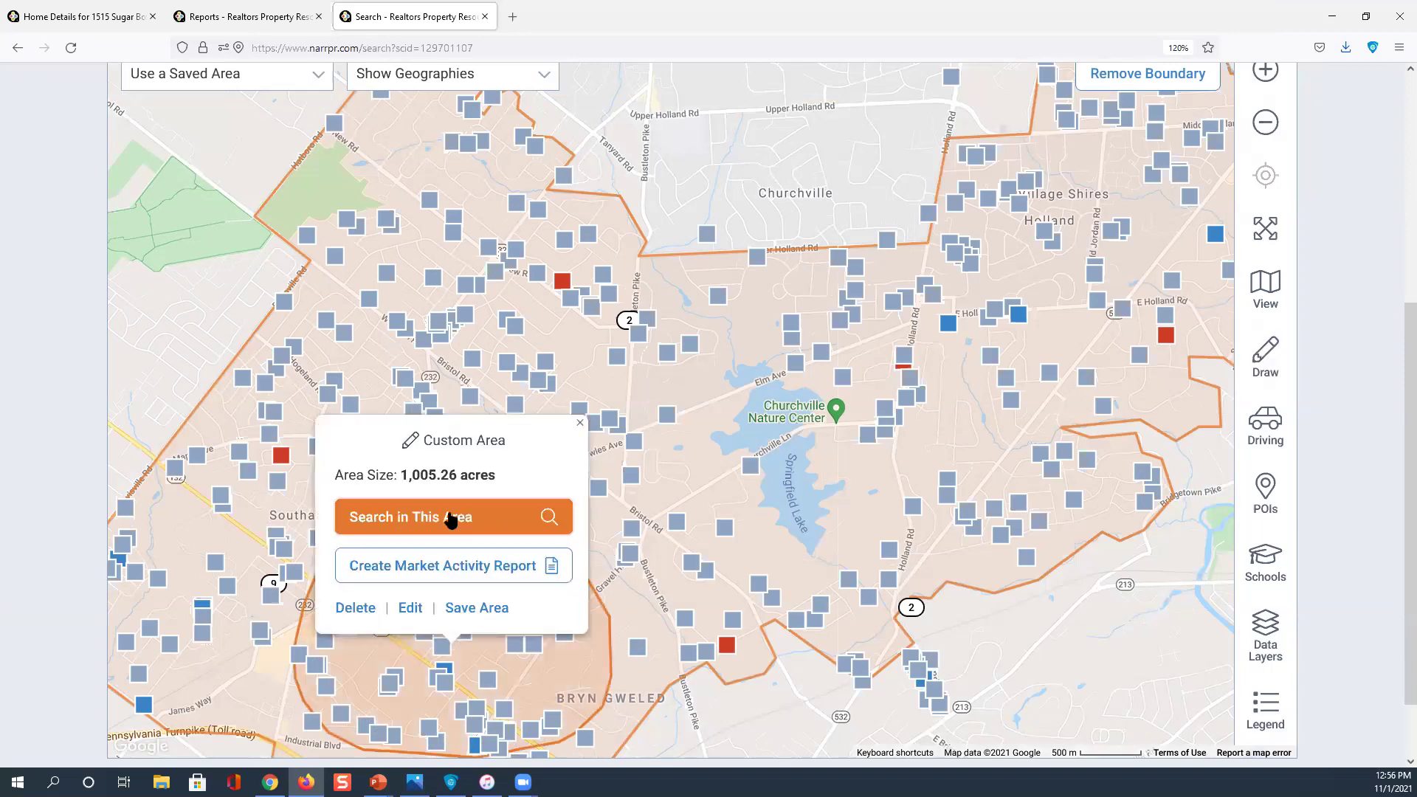
click(449, 518)
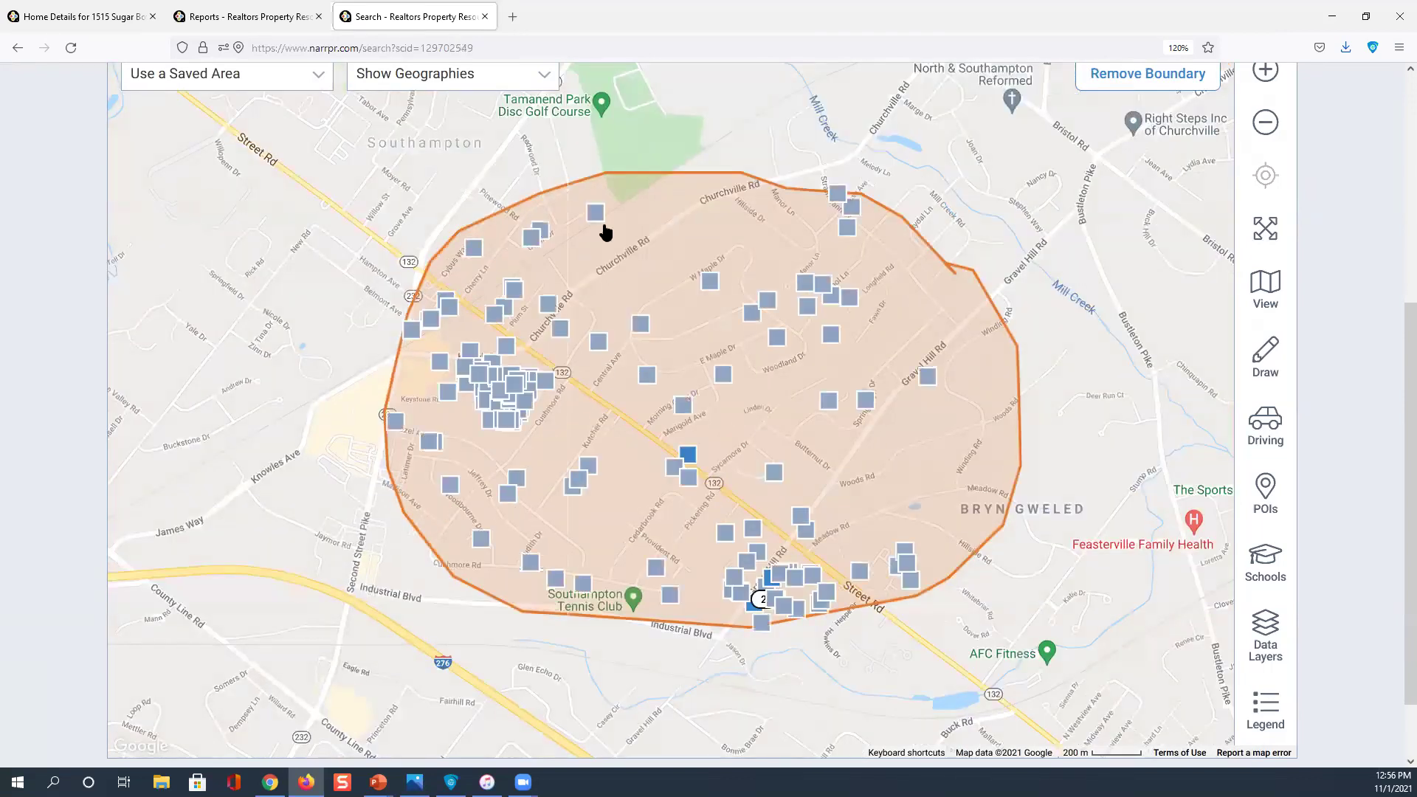
click(597, 214)
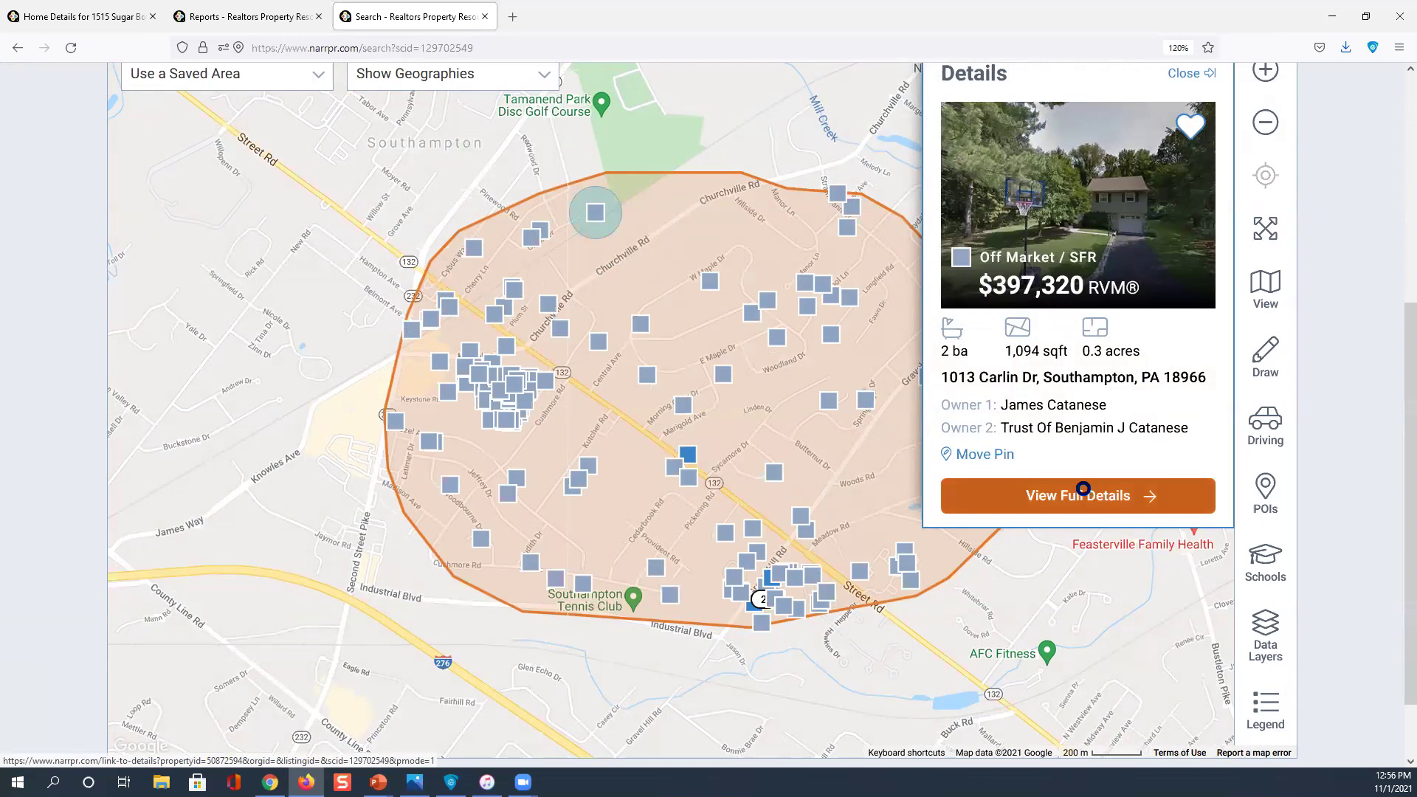
click(1082, 489)
scroll(649, 480, down, 2)
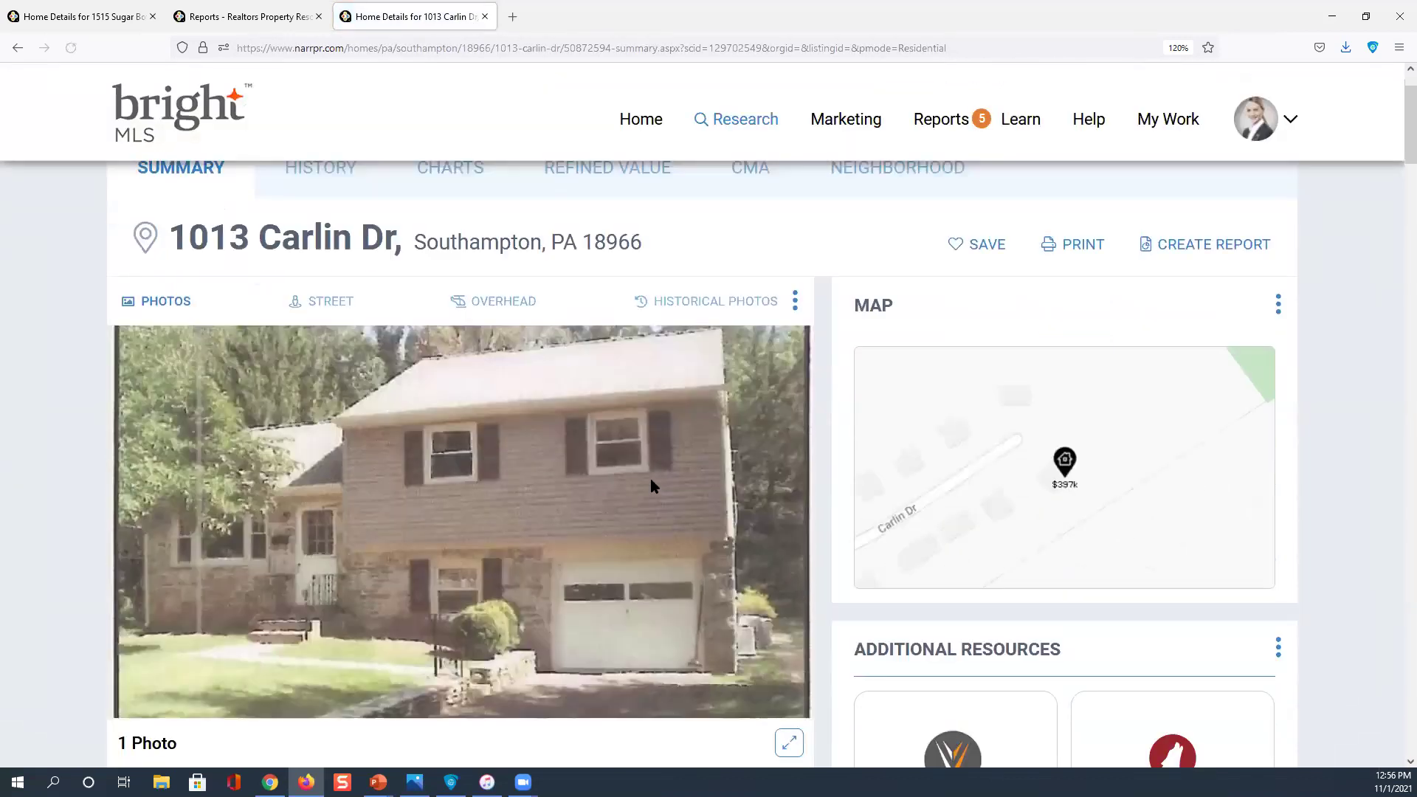
scroll(650, 478, down, 6)
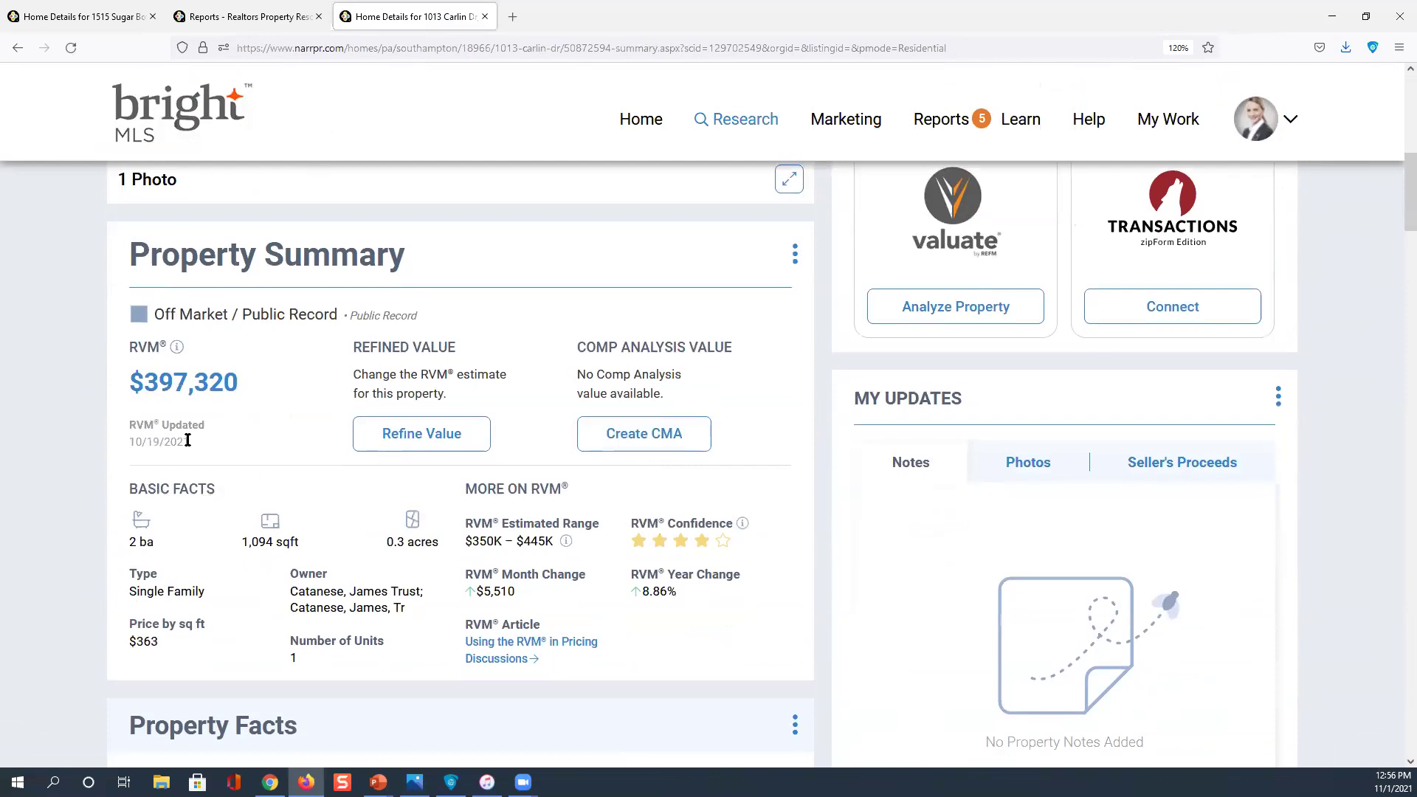
scroll(187, 441, down, 1)
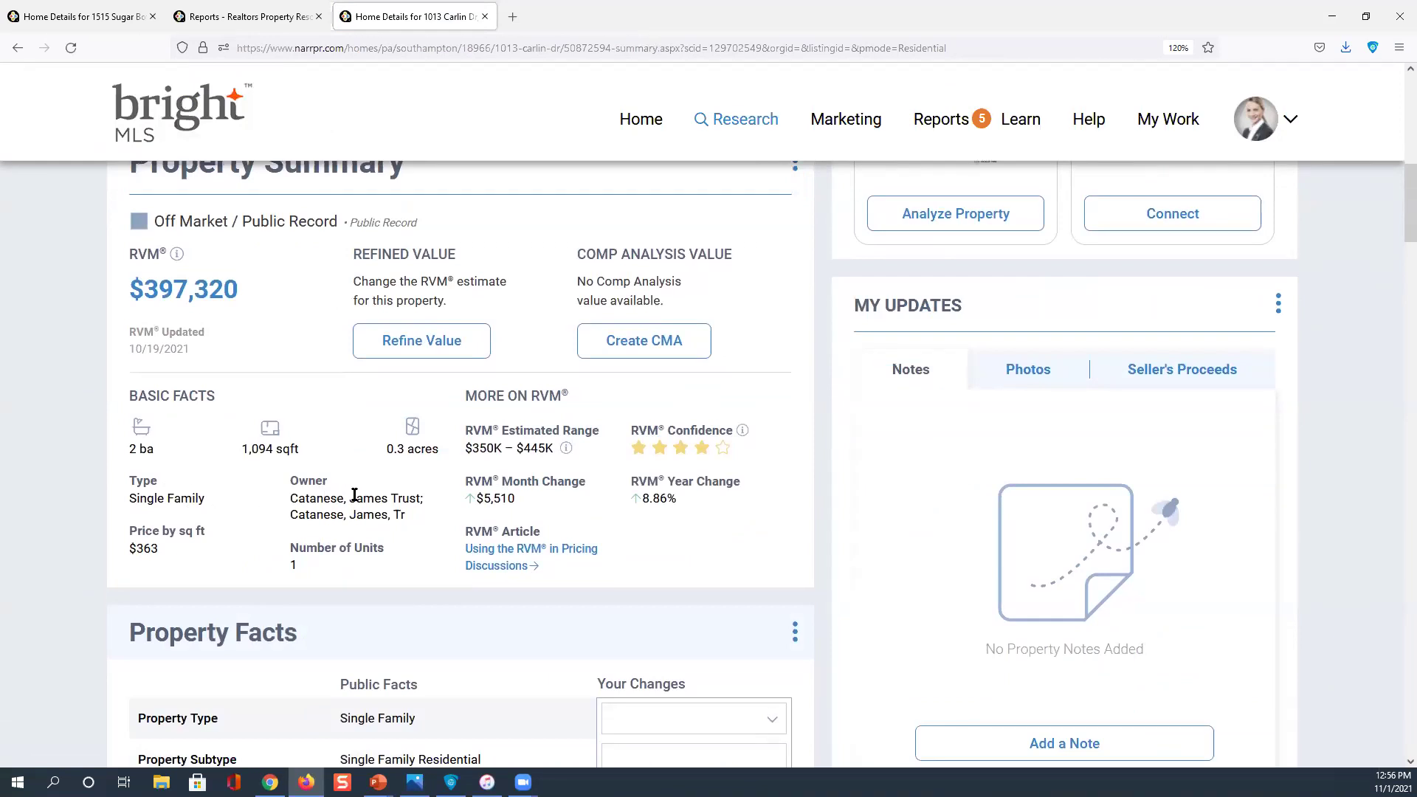
scroll(365, 508, down, 7)
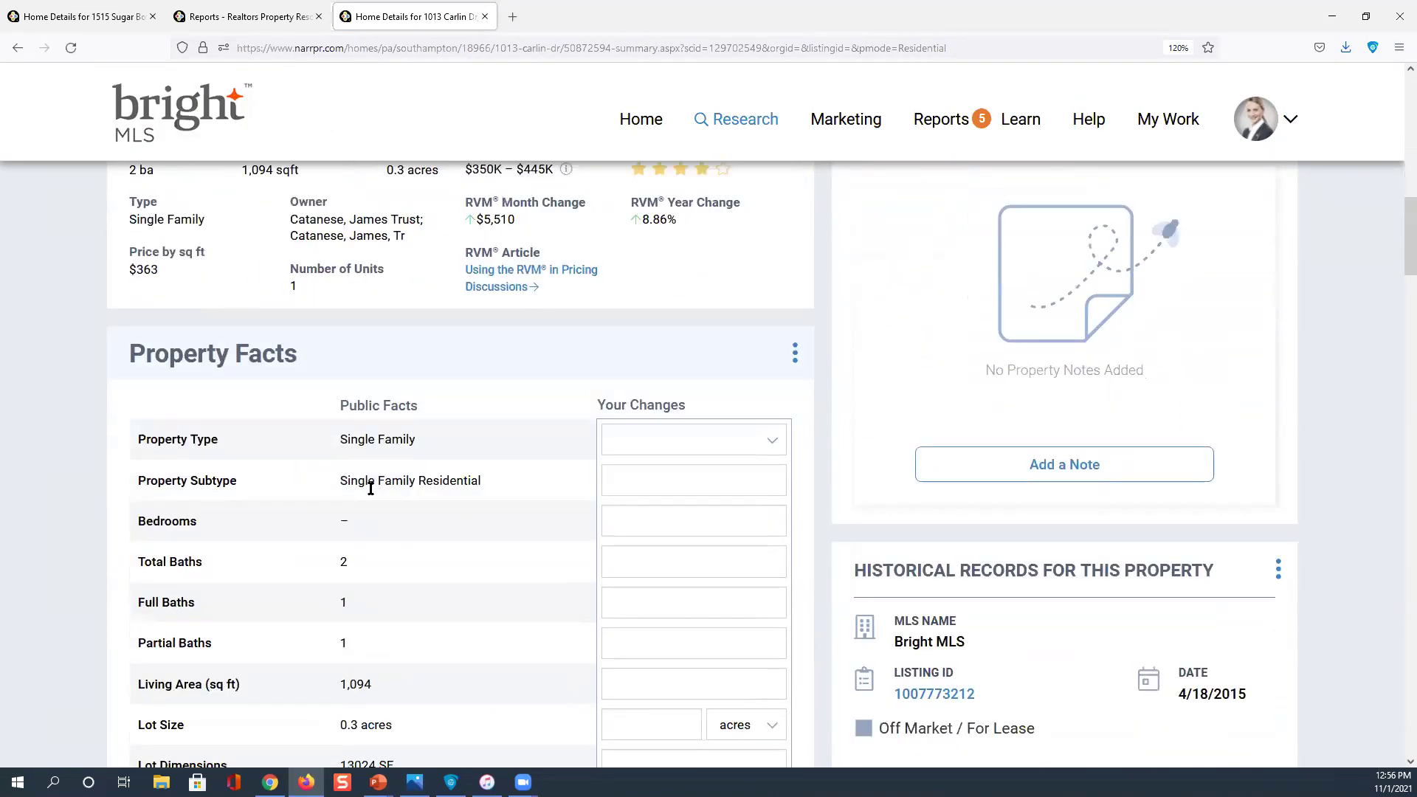
scroll(371, 492, down, 15)
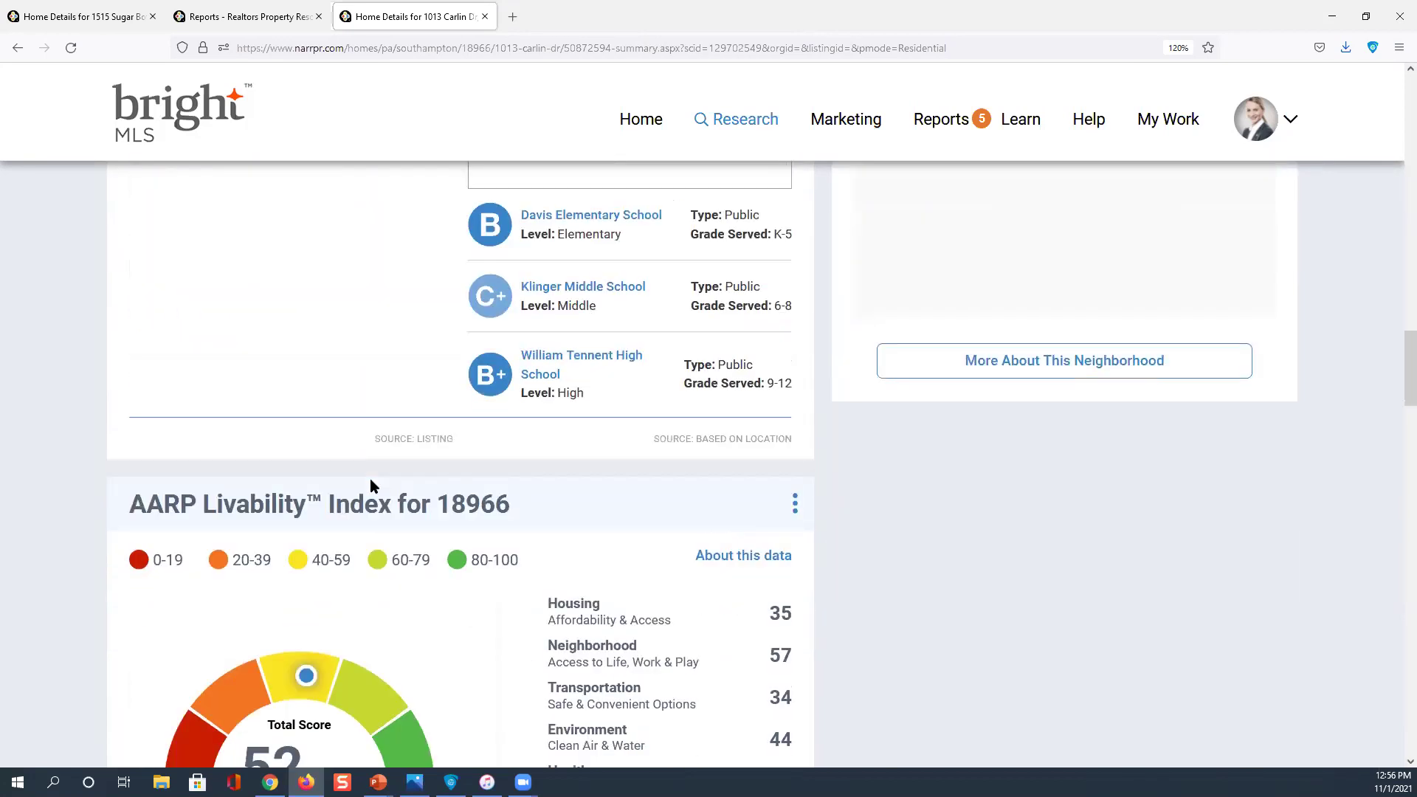
scroll(371, 479, down, 7)
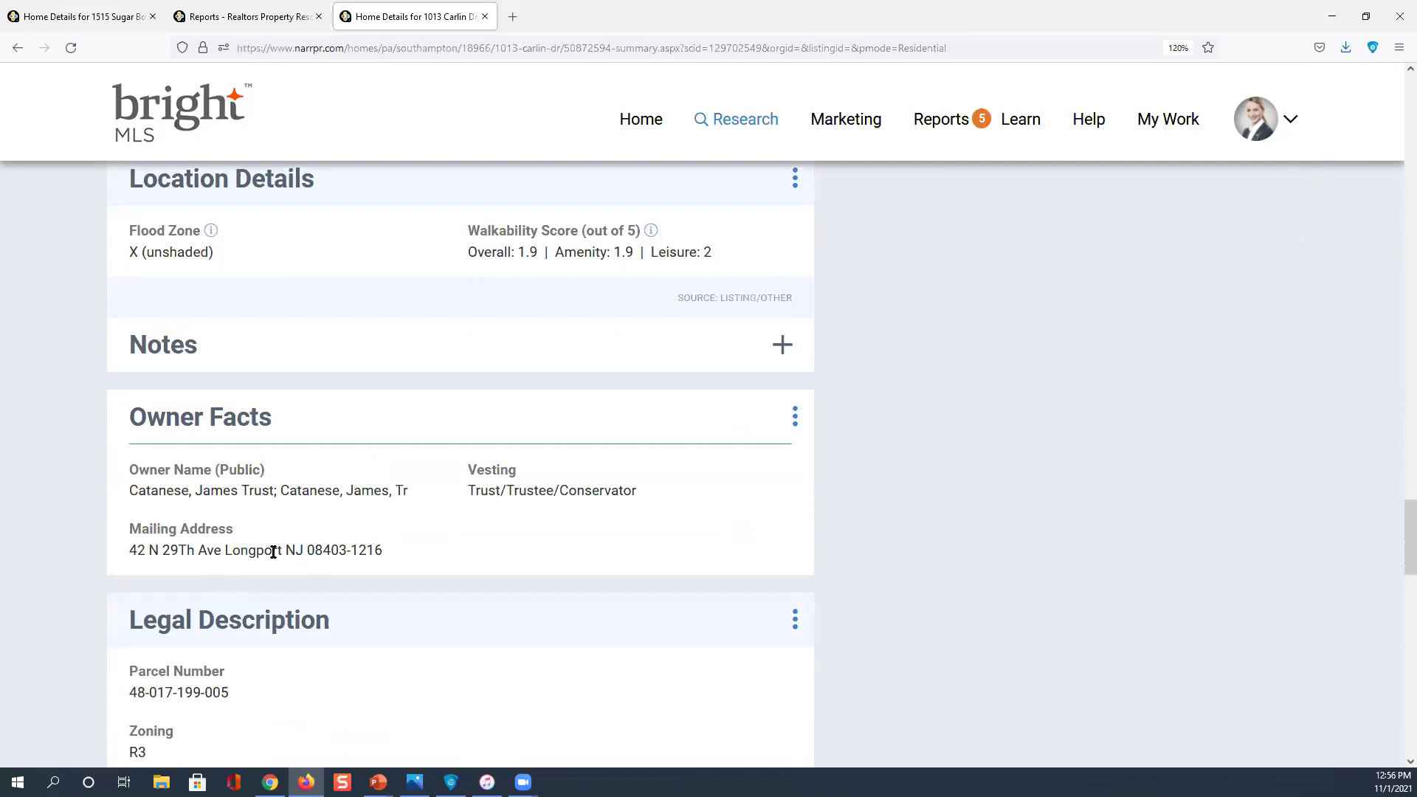
click(296, 549)
scroll(295, 549, up, 10)
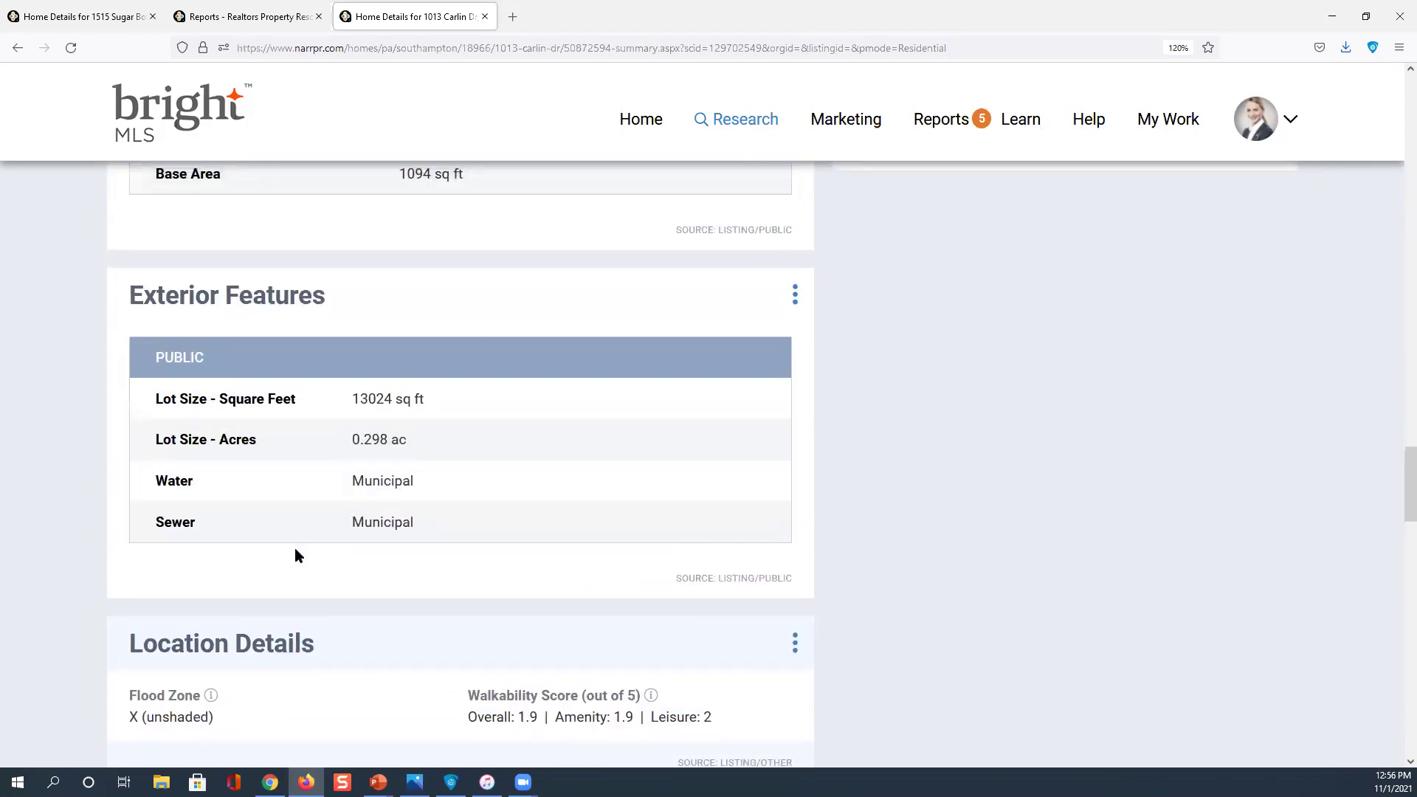
scroll(294, 547, up, 8)
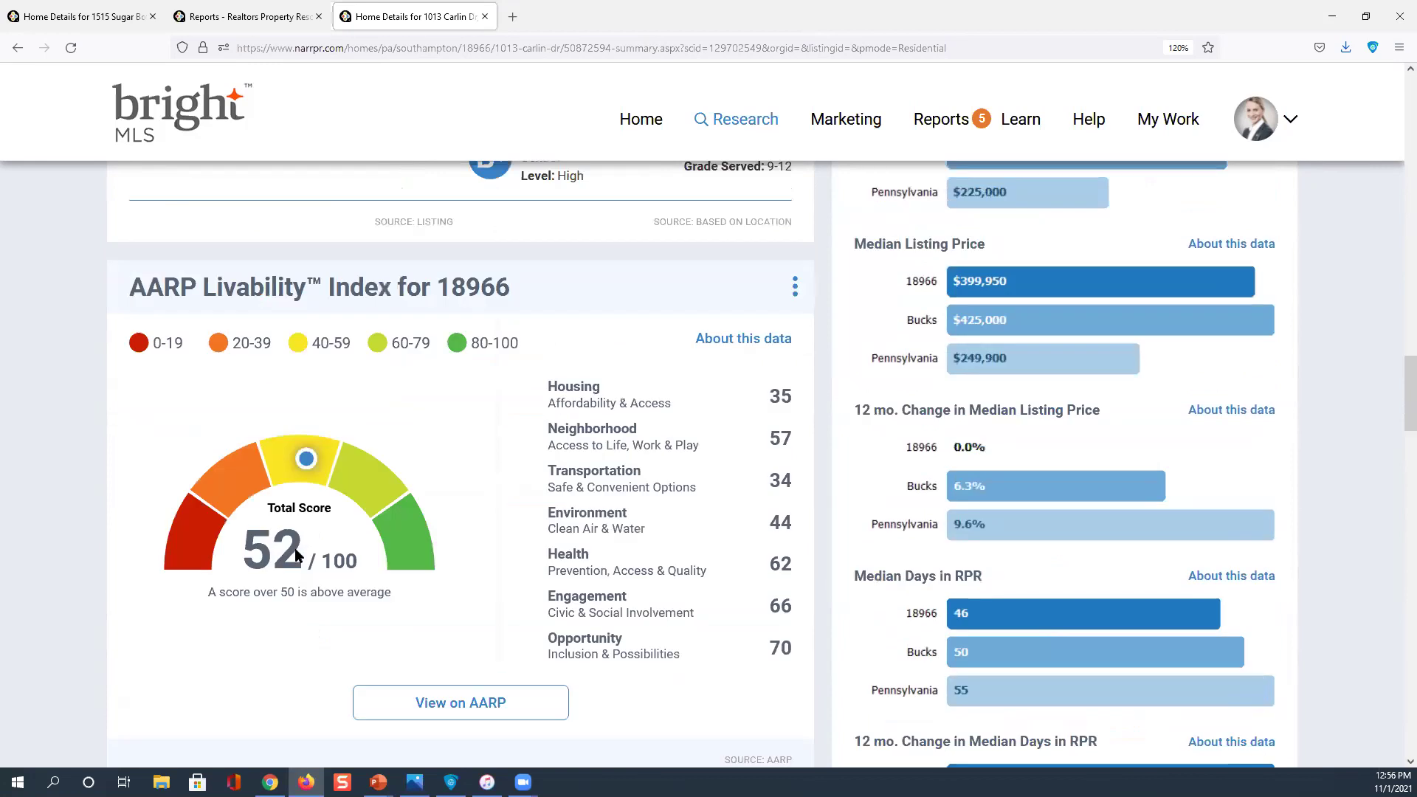
scroll(295, 548, up, 14)
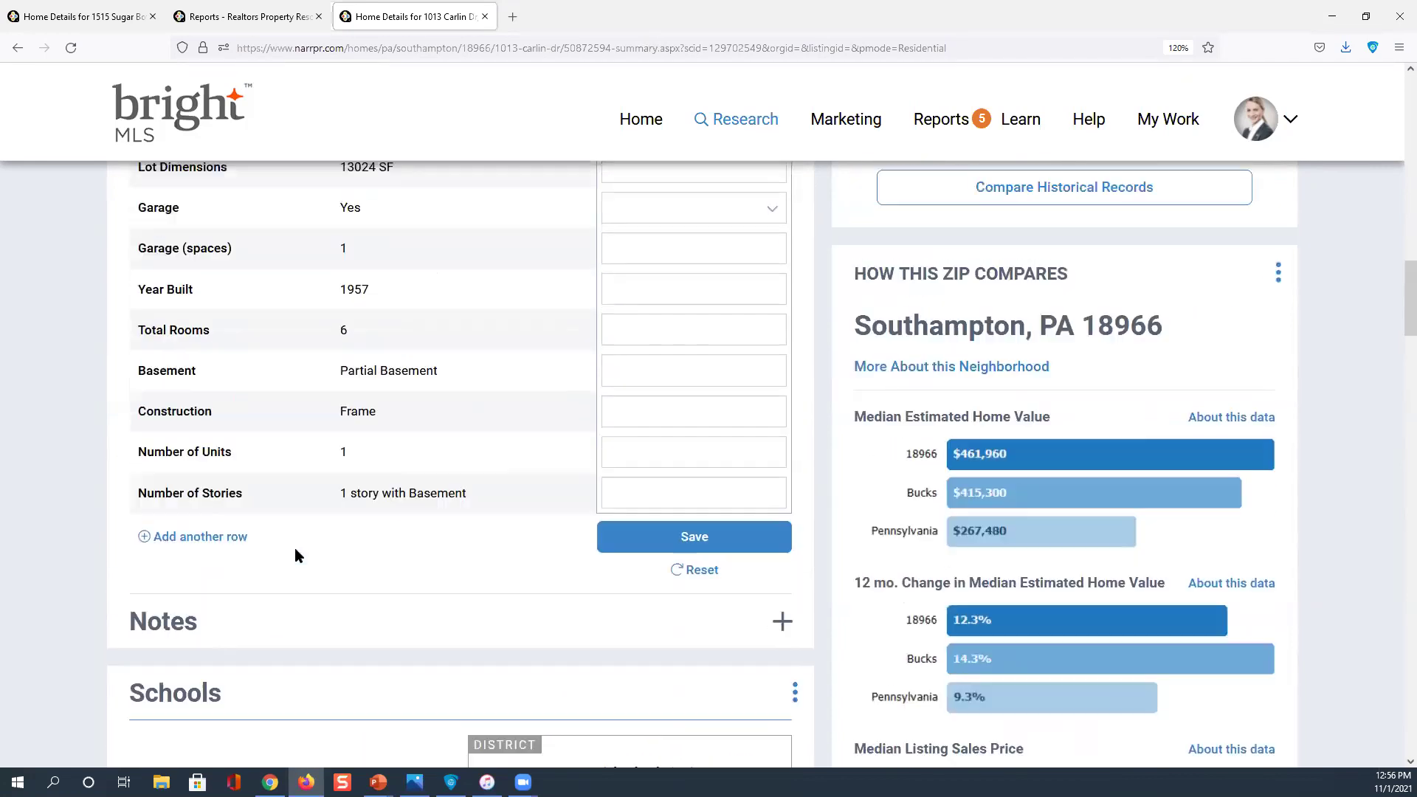
scroll(294, 548, up, 6)
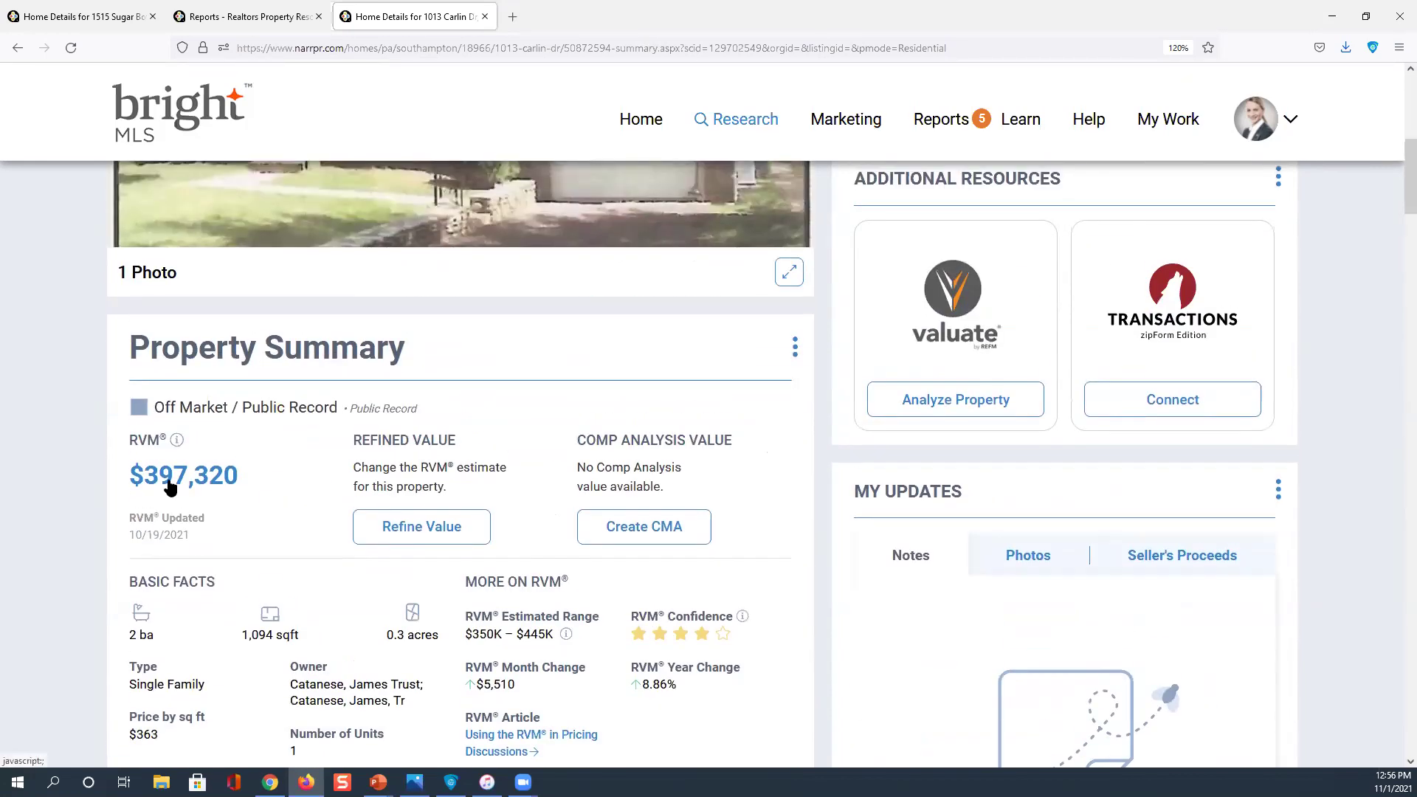
scroll(182, 487, down, 1)
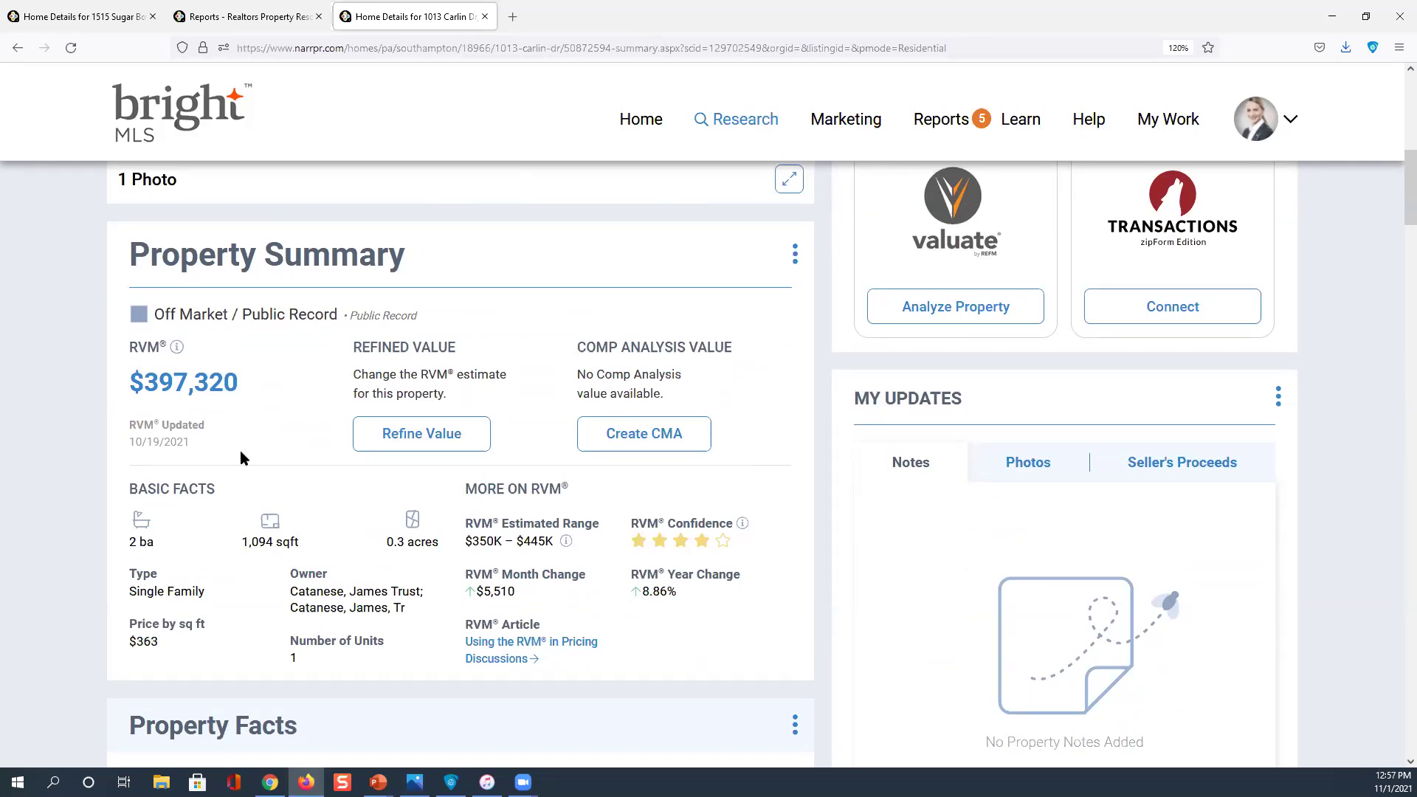
scroll(499, 317, up, 6)
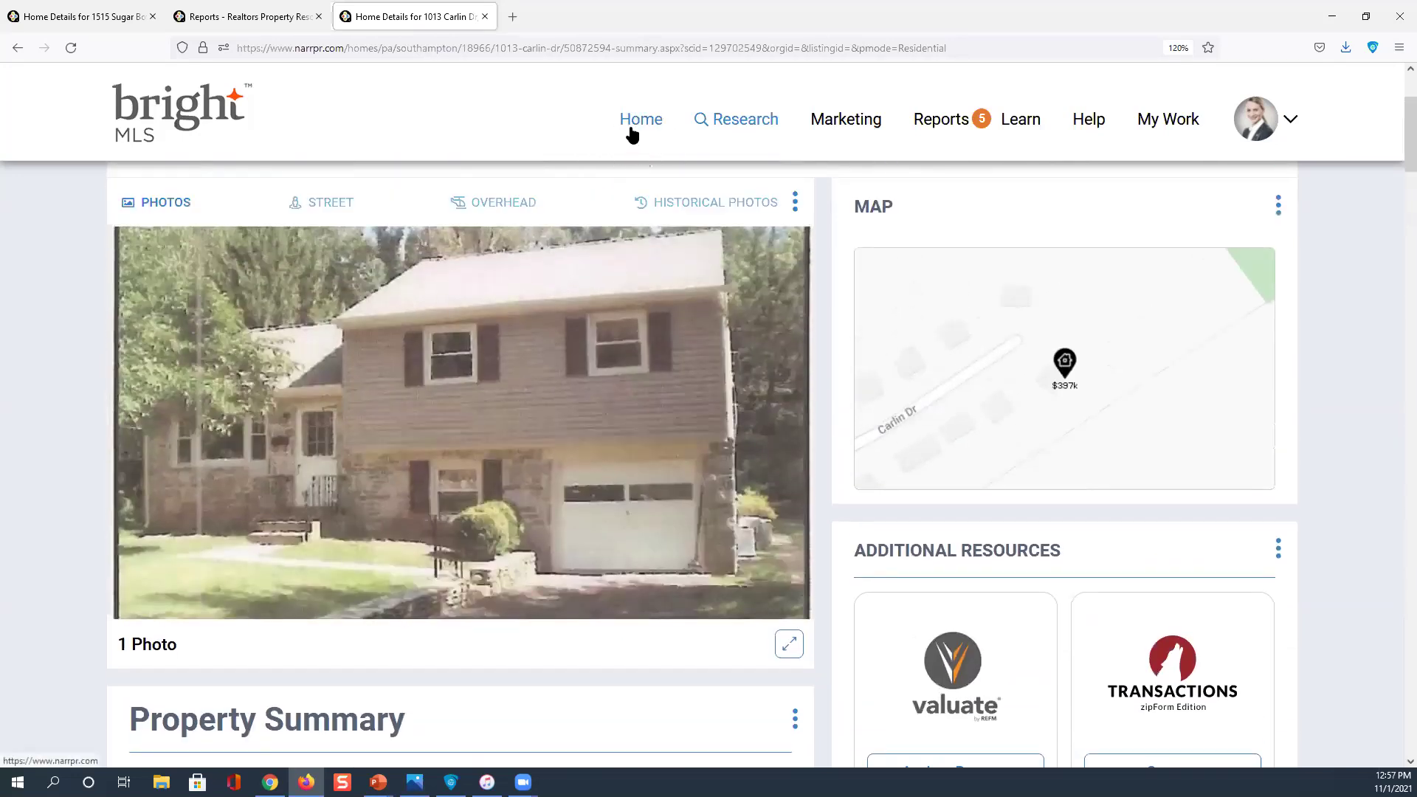
click(631, 134)
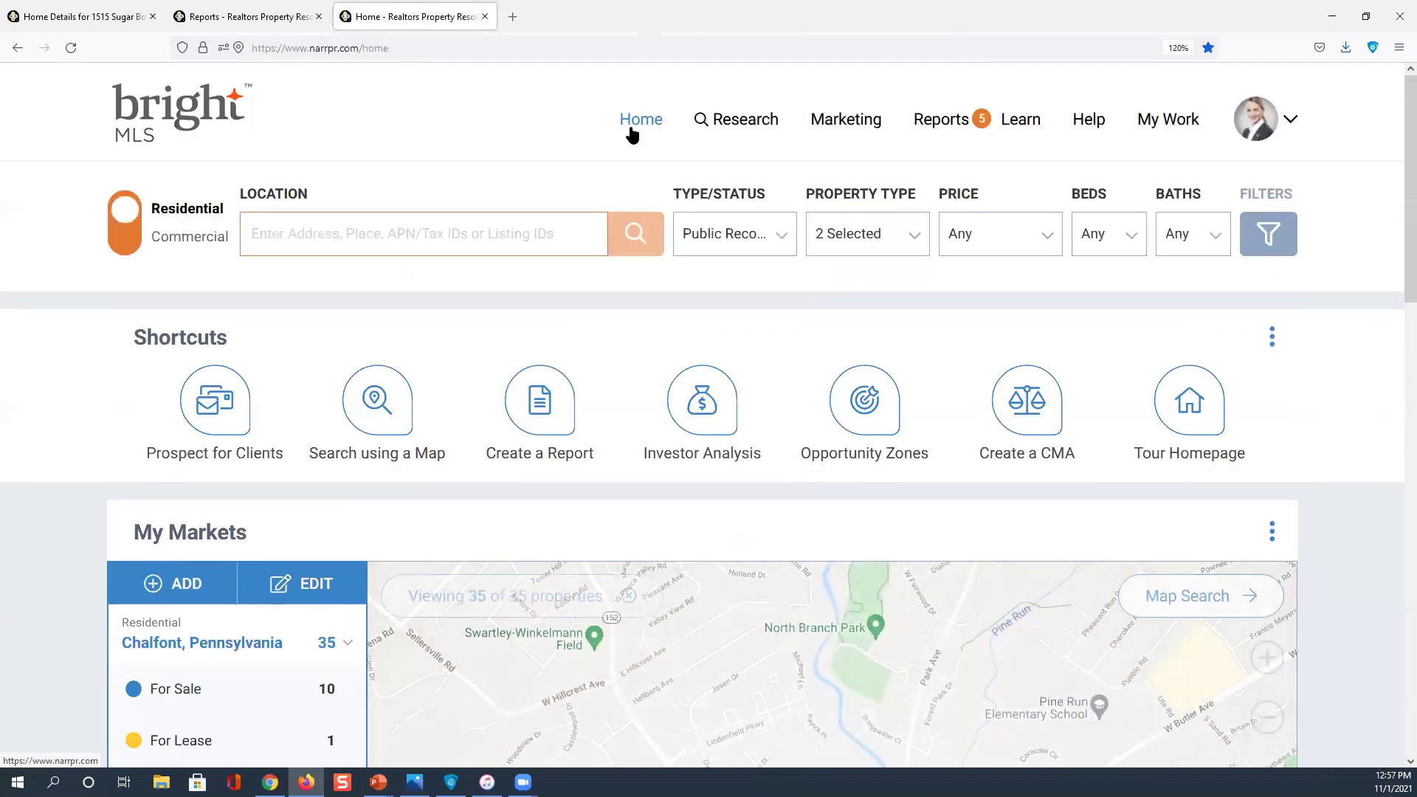
click(304, 231)
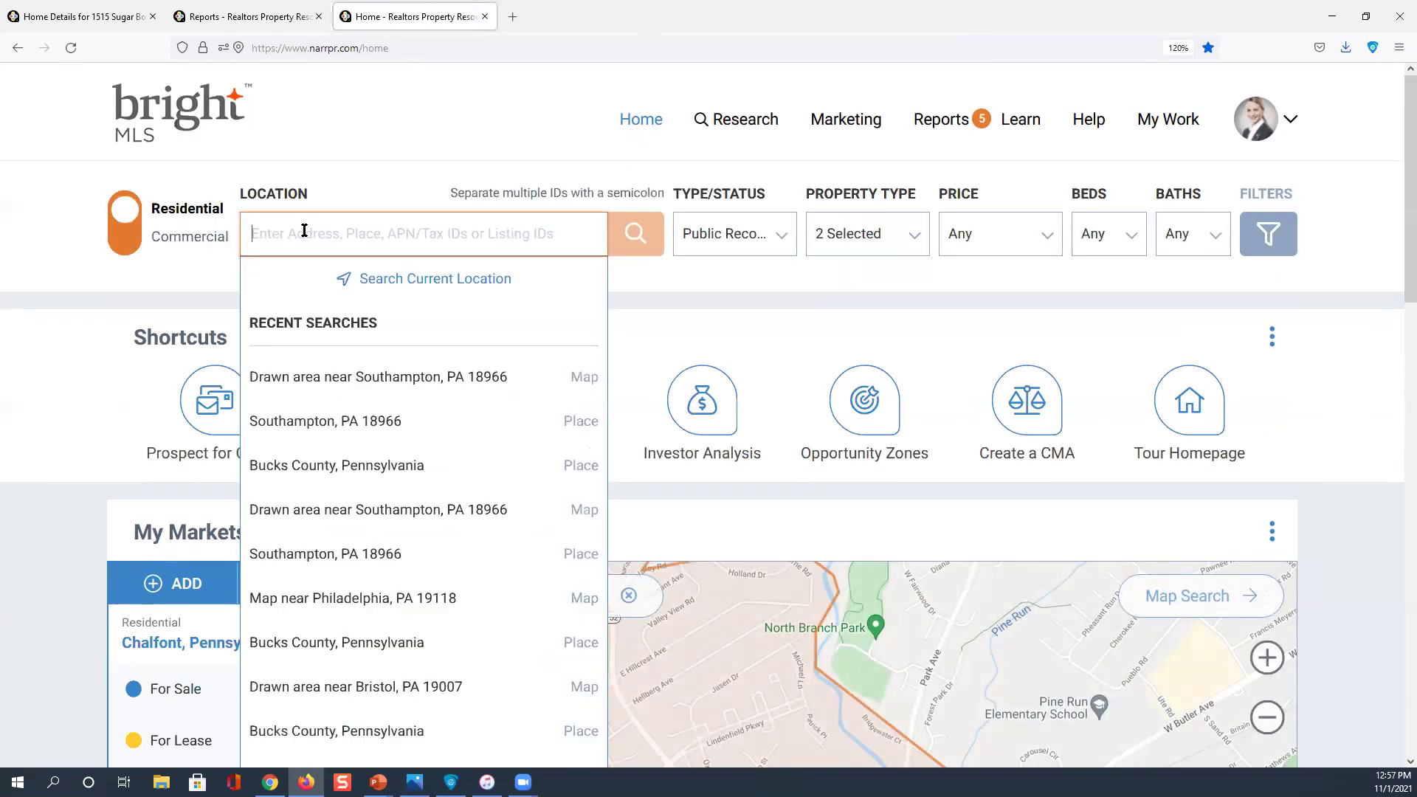
click(343, 377)
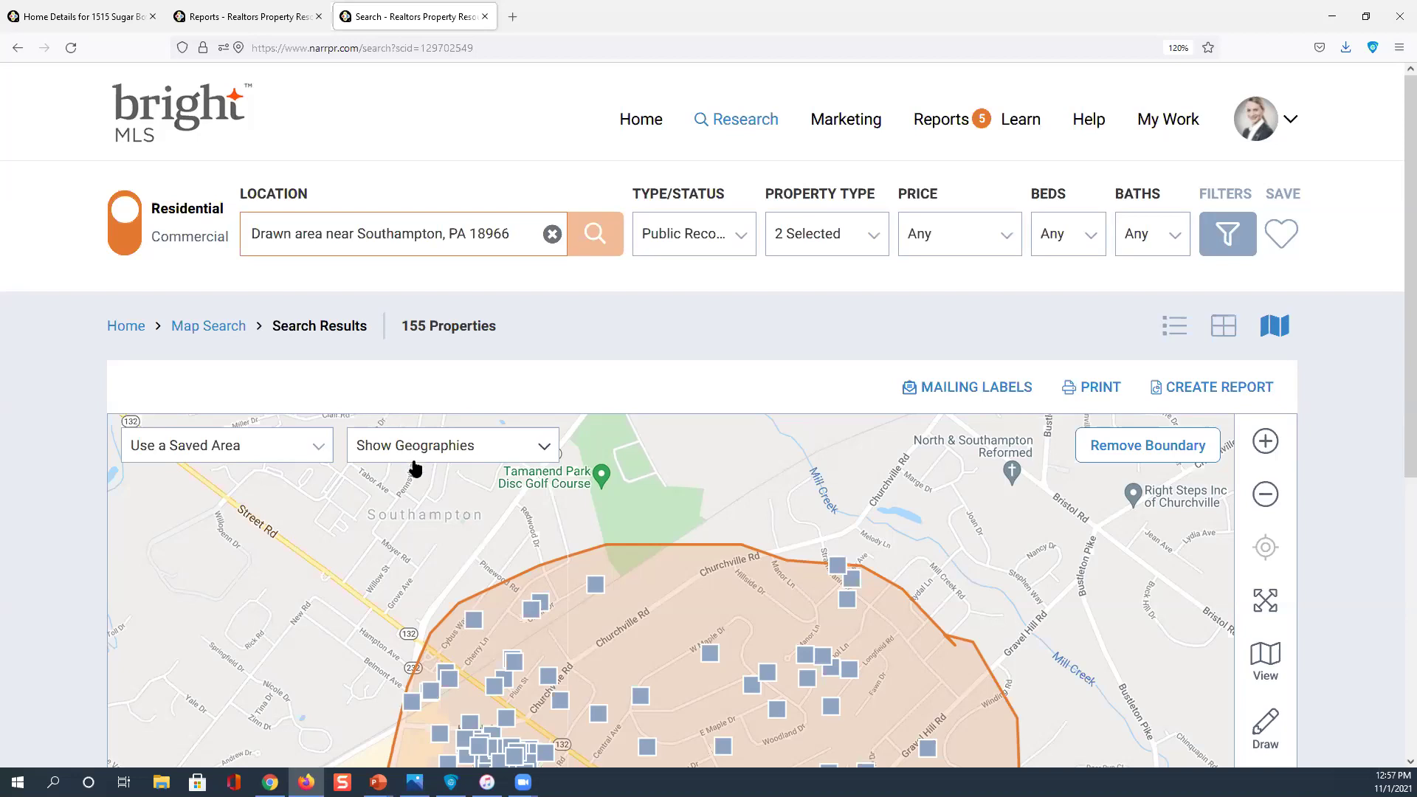
scroll(414, 466, down, 2)
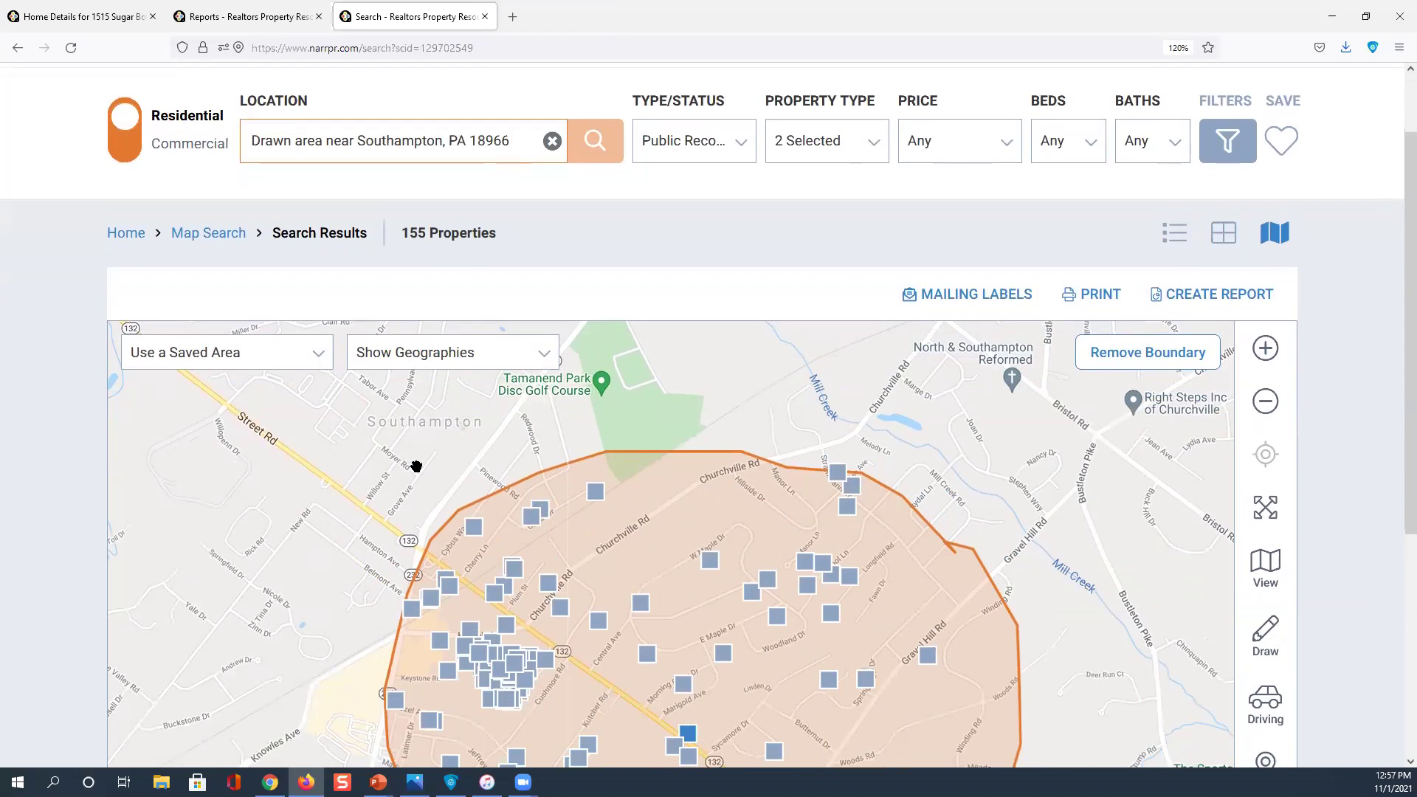
click(599, 494)
scroll(768, 576, down, 4)
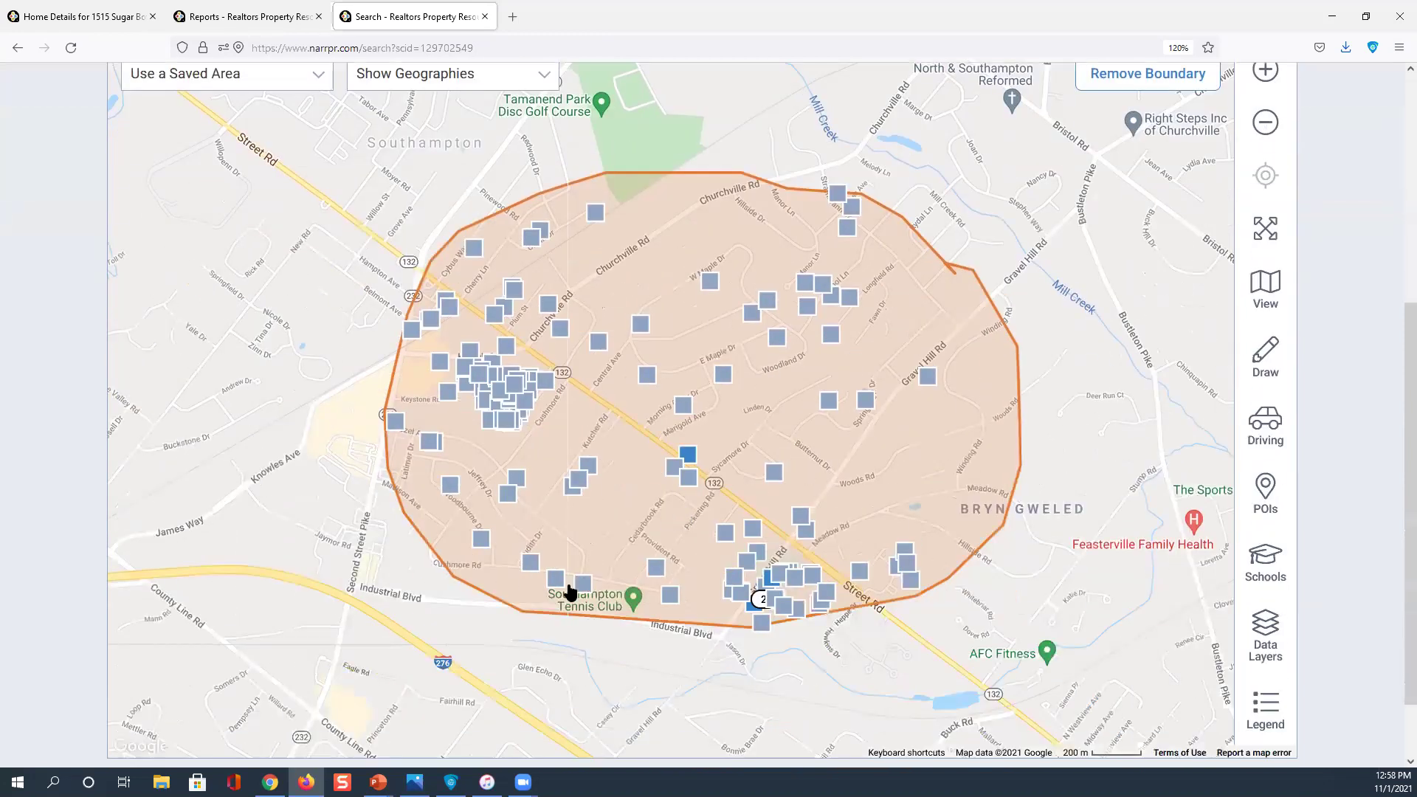
click(582, 588)
click(583, 588)
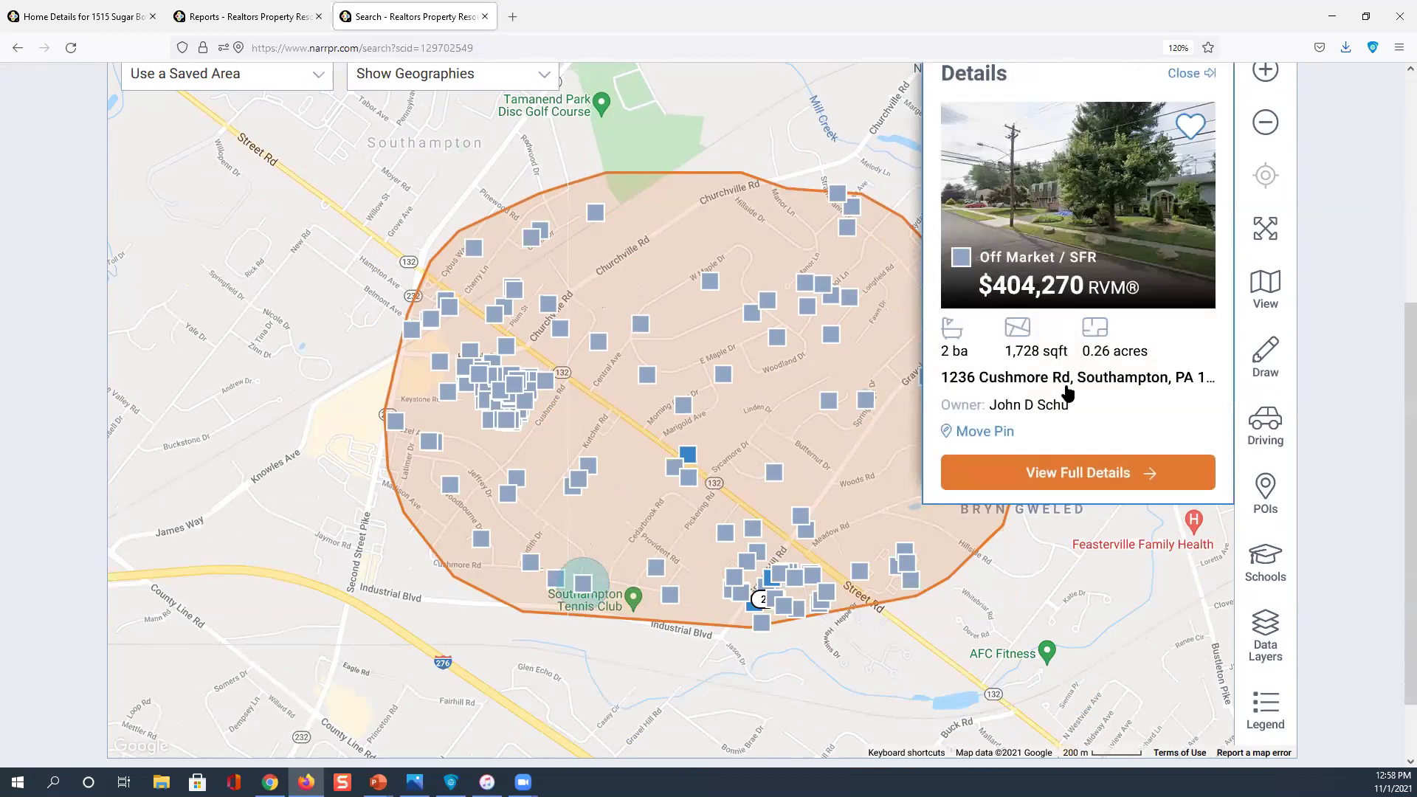
click(1068, 473)
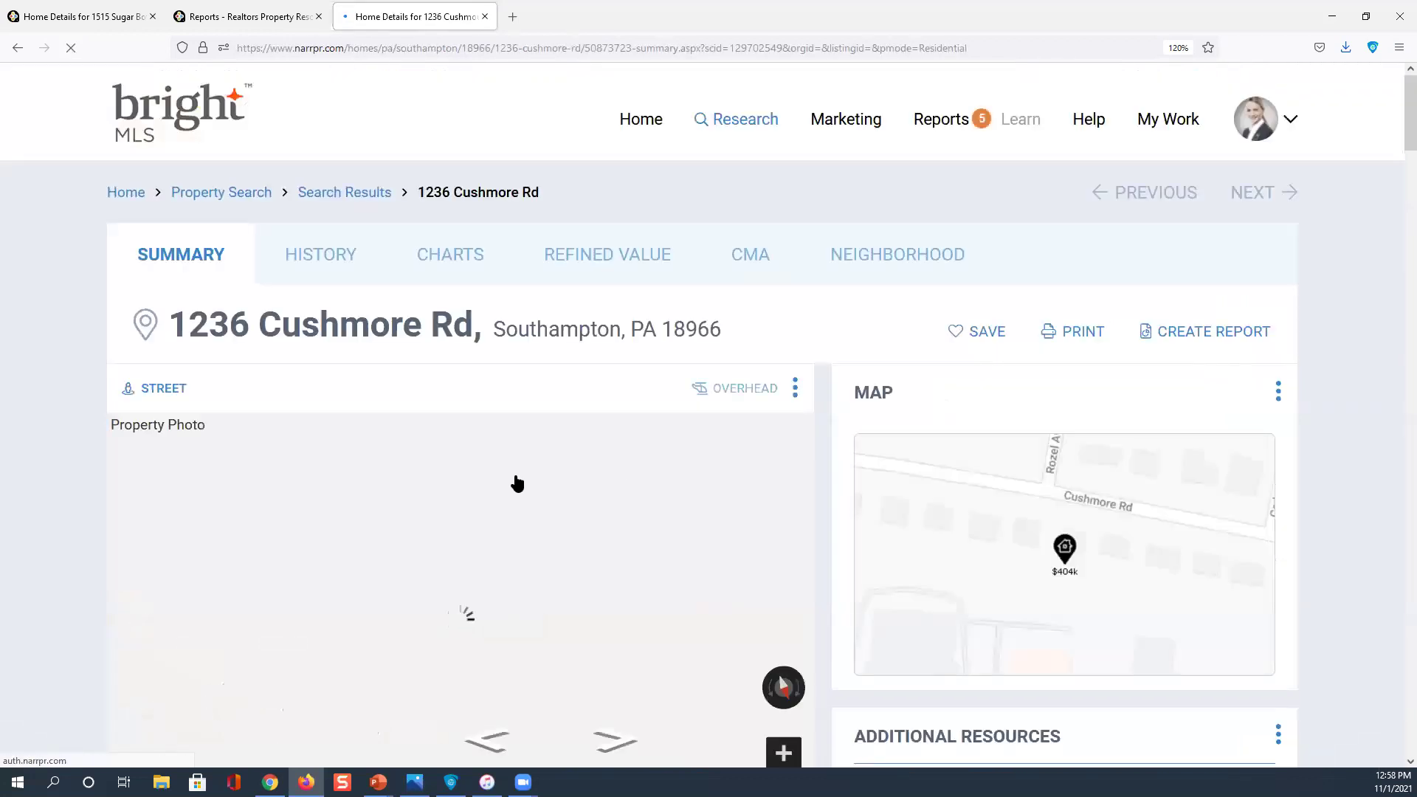
scroll(294, 476, down, 4)
scroll(222, 465, down, 3)
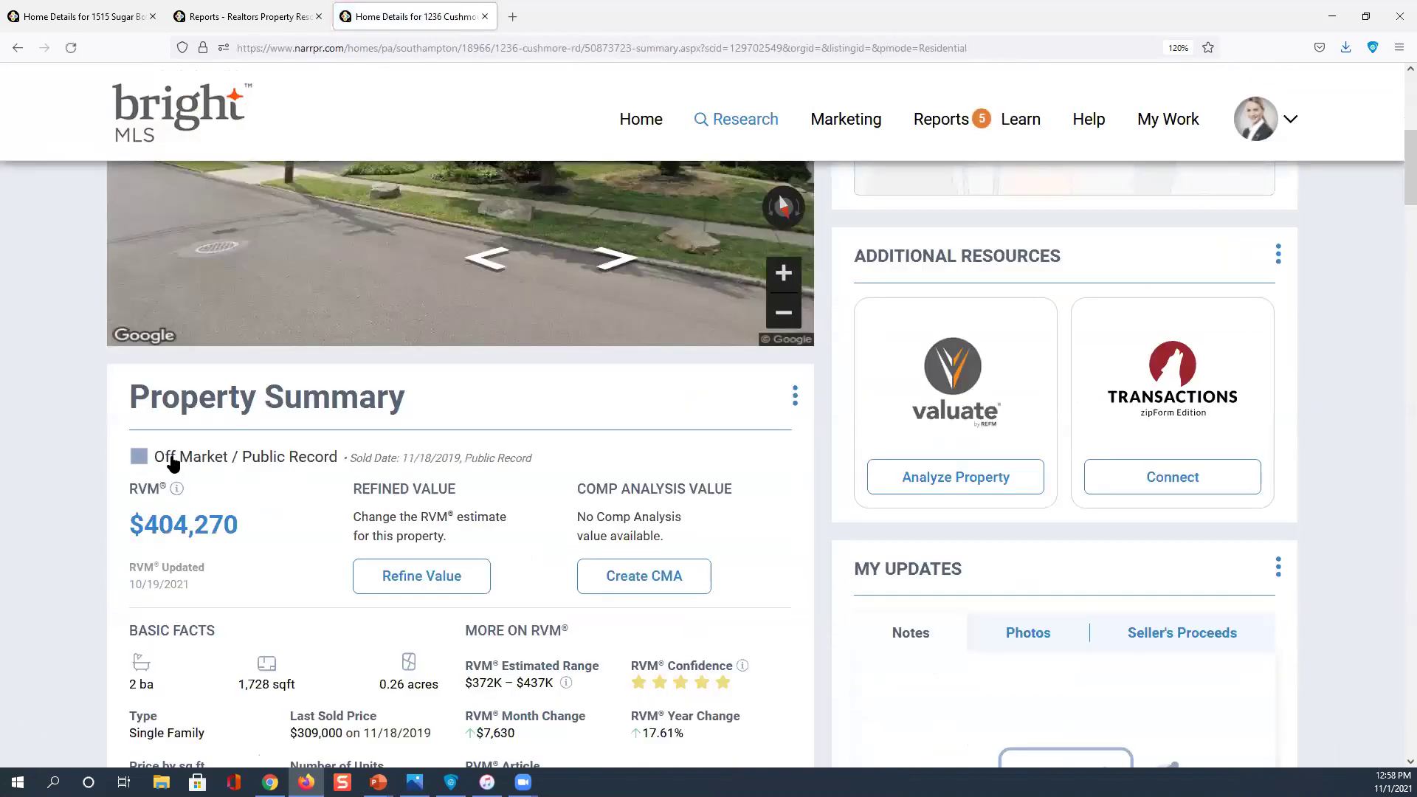
click(383, 669)
scroll(361, 620, down, 2)
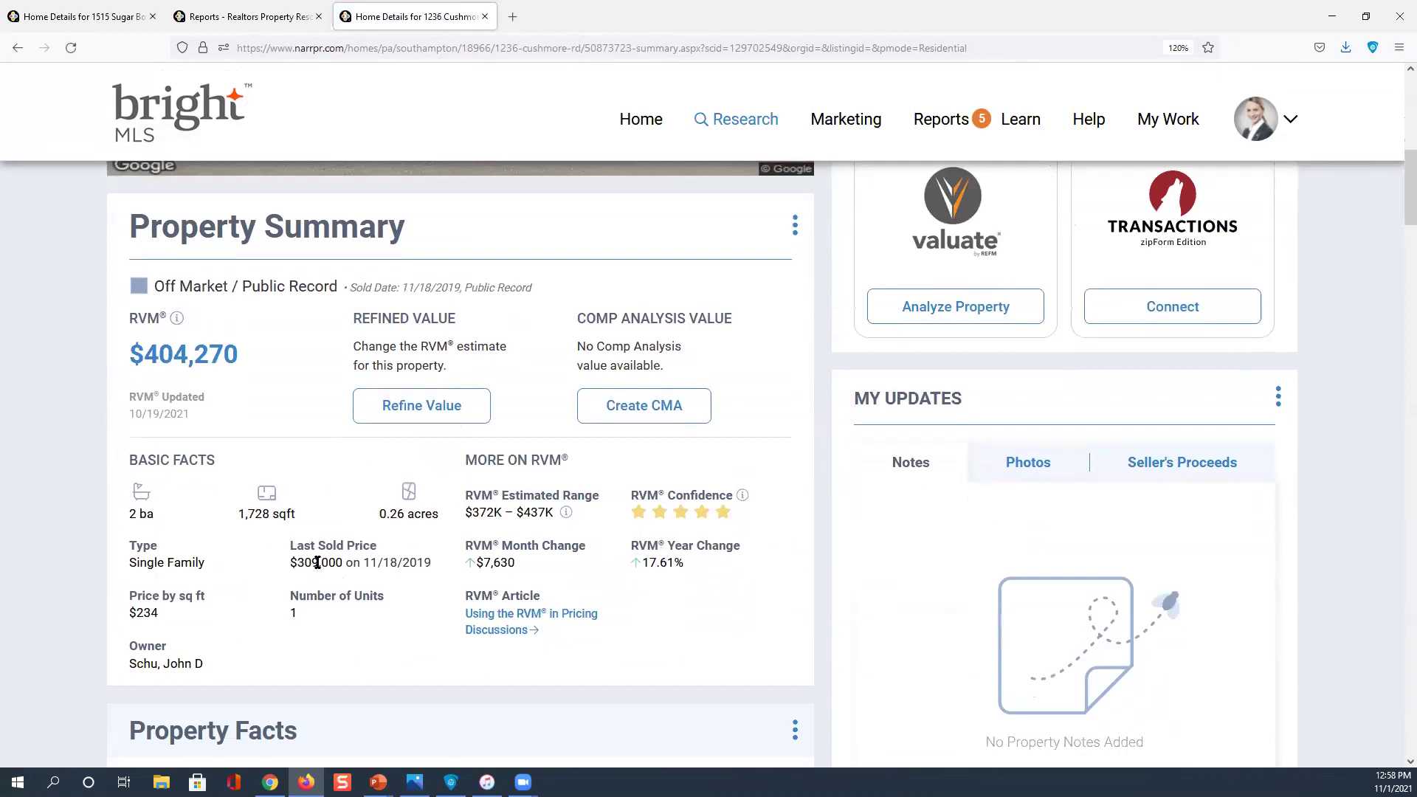
click(317, 563)
scroll(245, 378, up, 1)
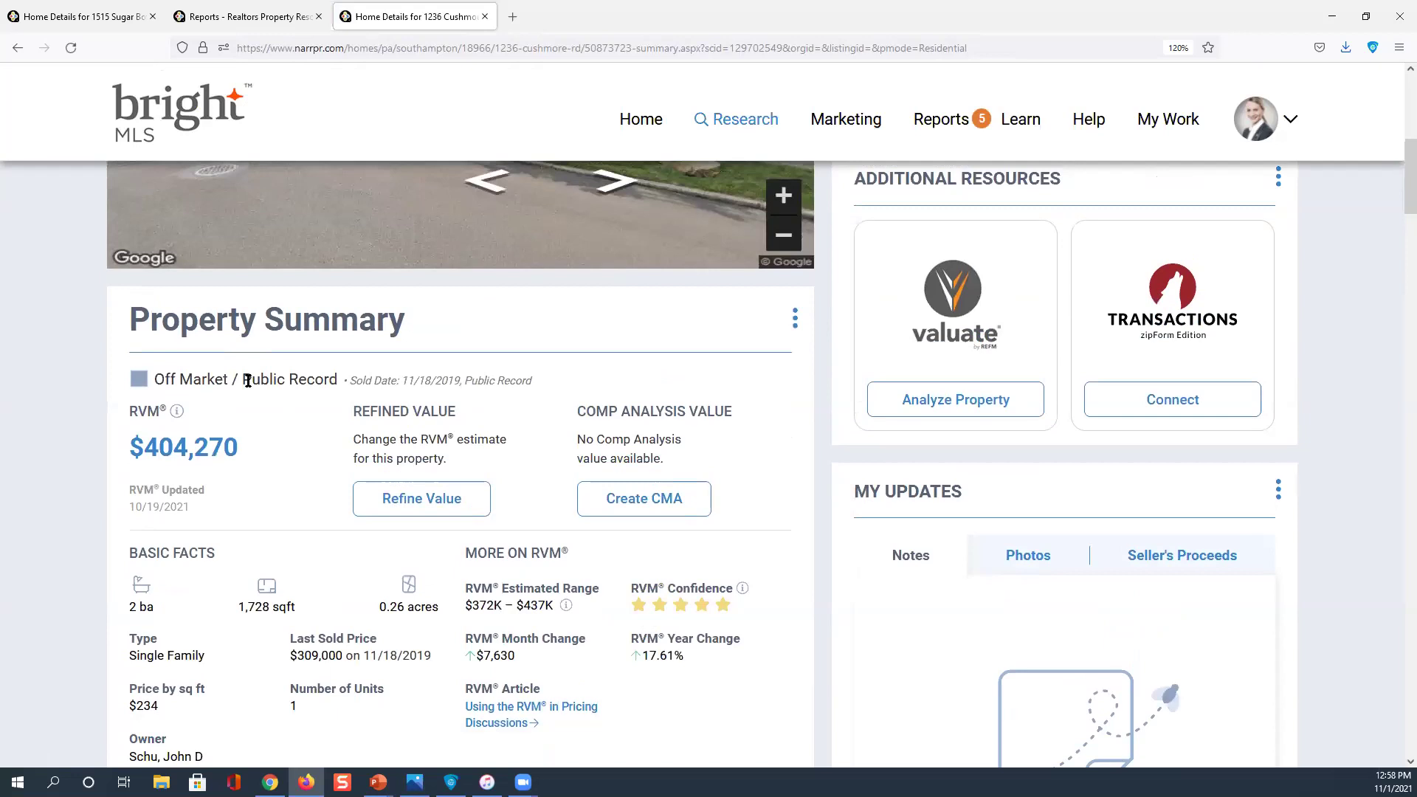
scroll(248, 384, down, 1)
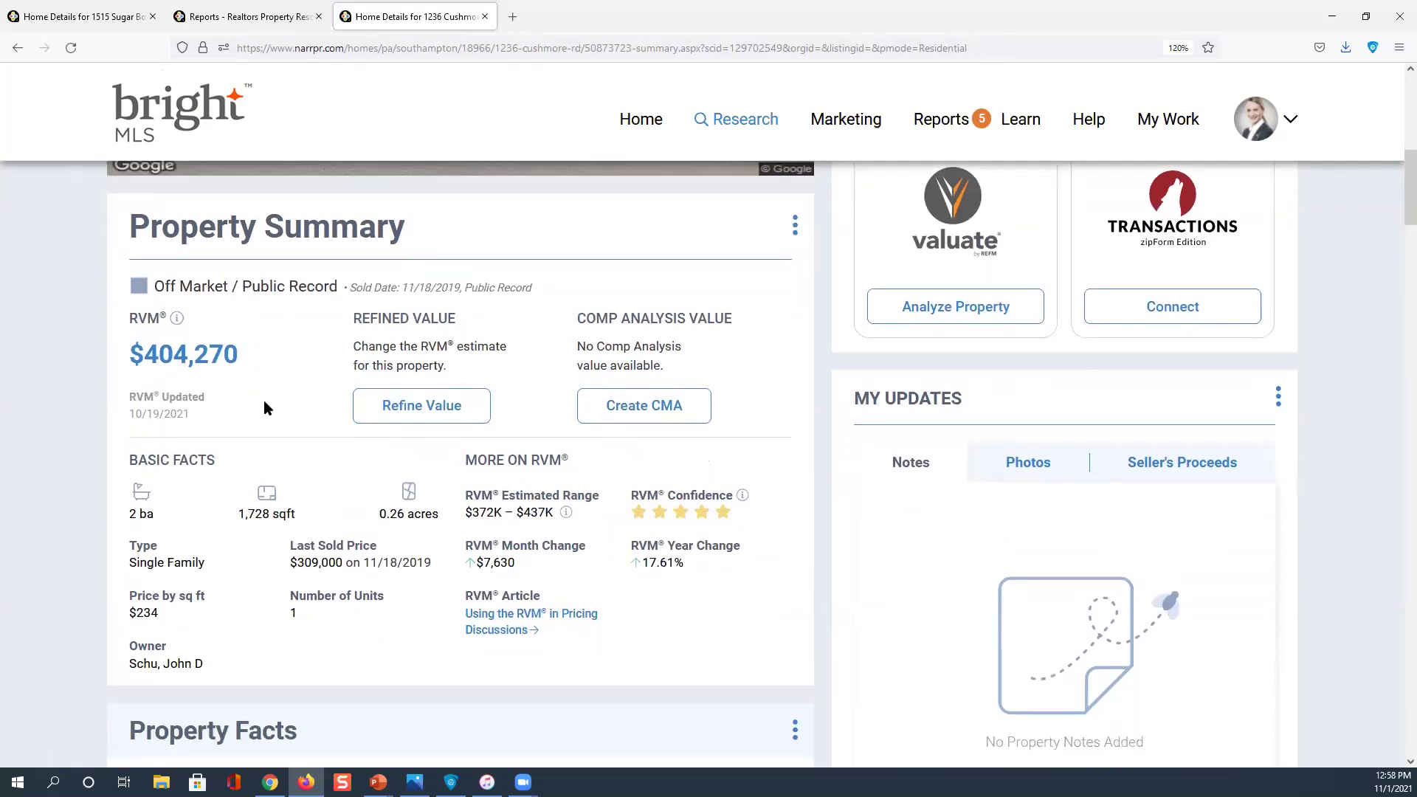
scroll(264, 407, up, 2)
scroll(259, 478, down, 1)
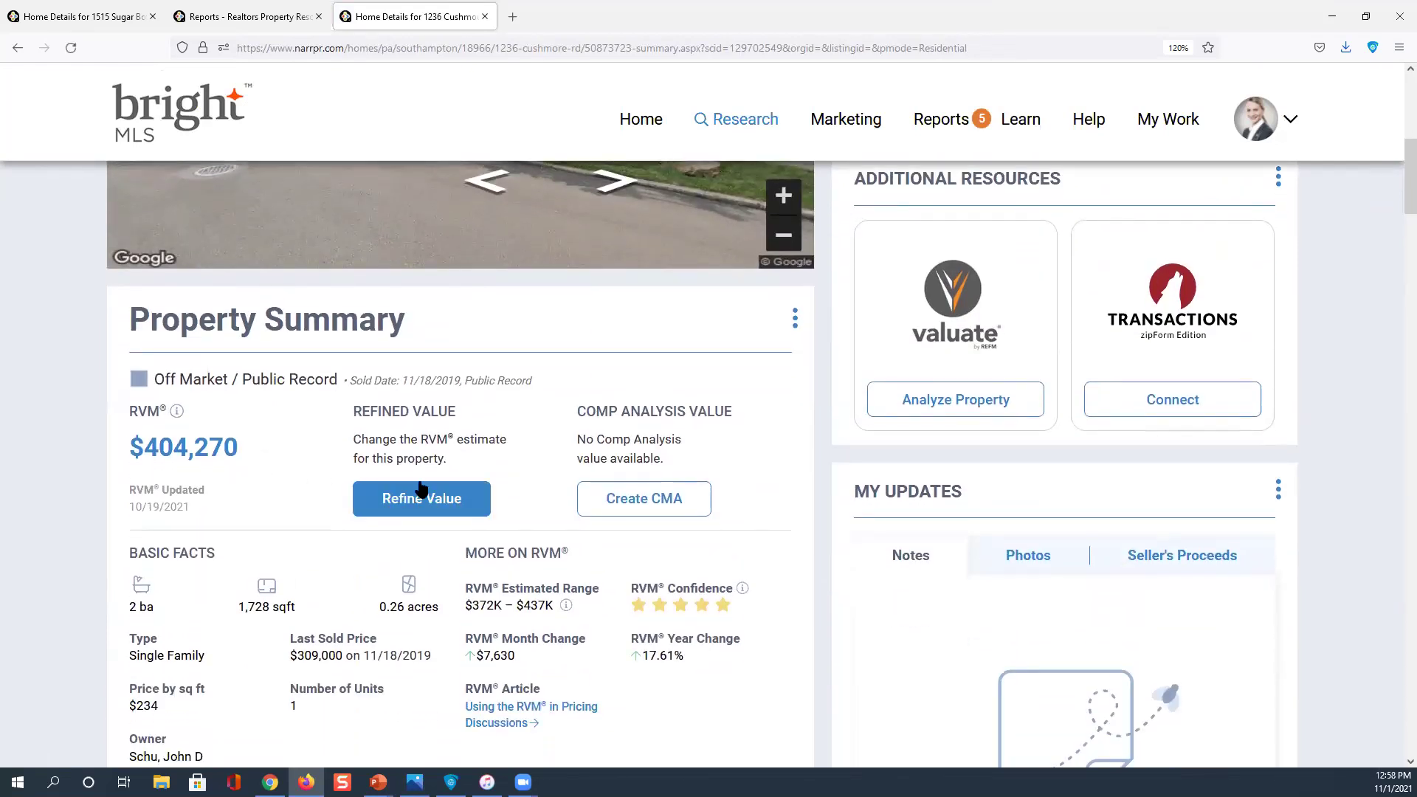
scroll(445, 479, down, 2)
scroll(445, 480, up, 5)
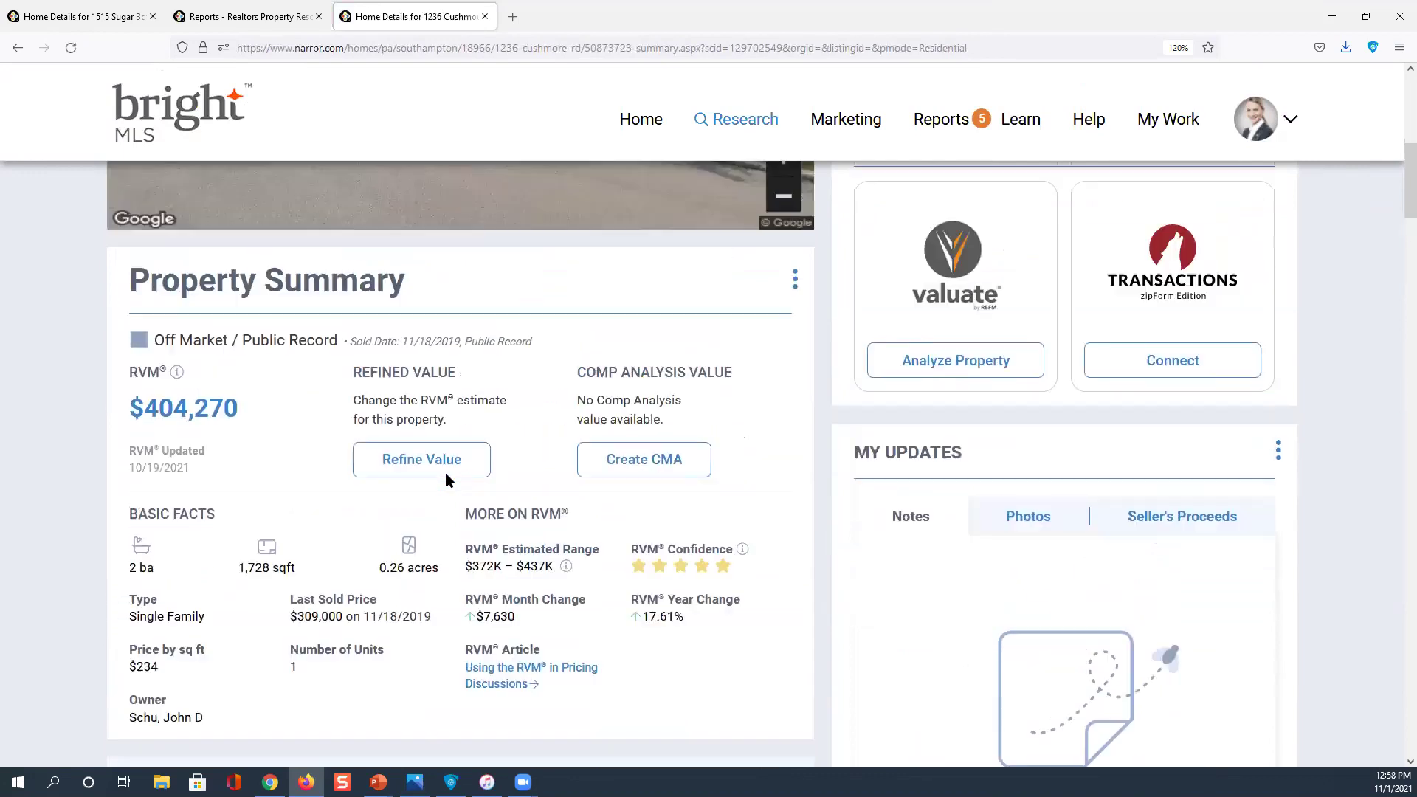
scroll(1074, 572, up, 4)
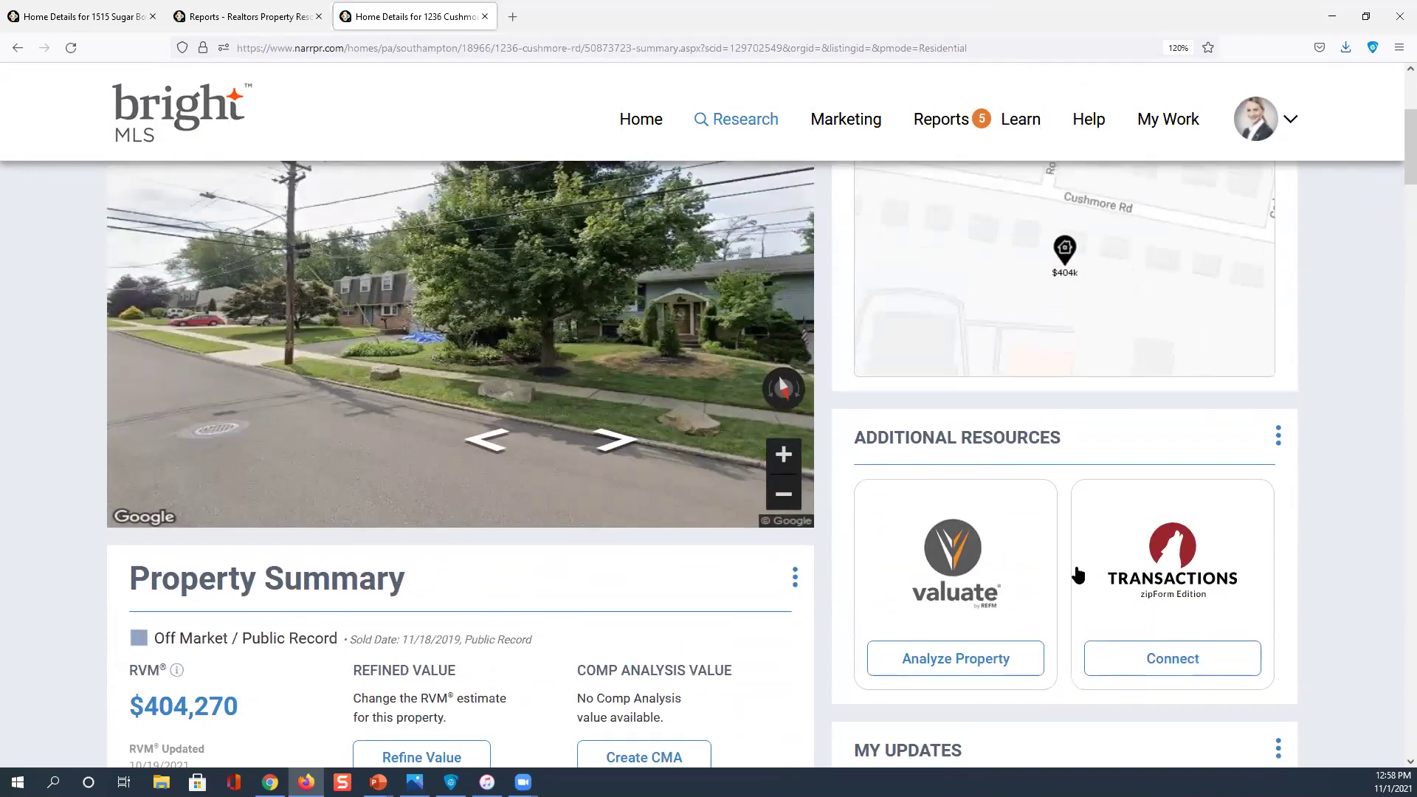
drag(1060, 558, 1063, 549)
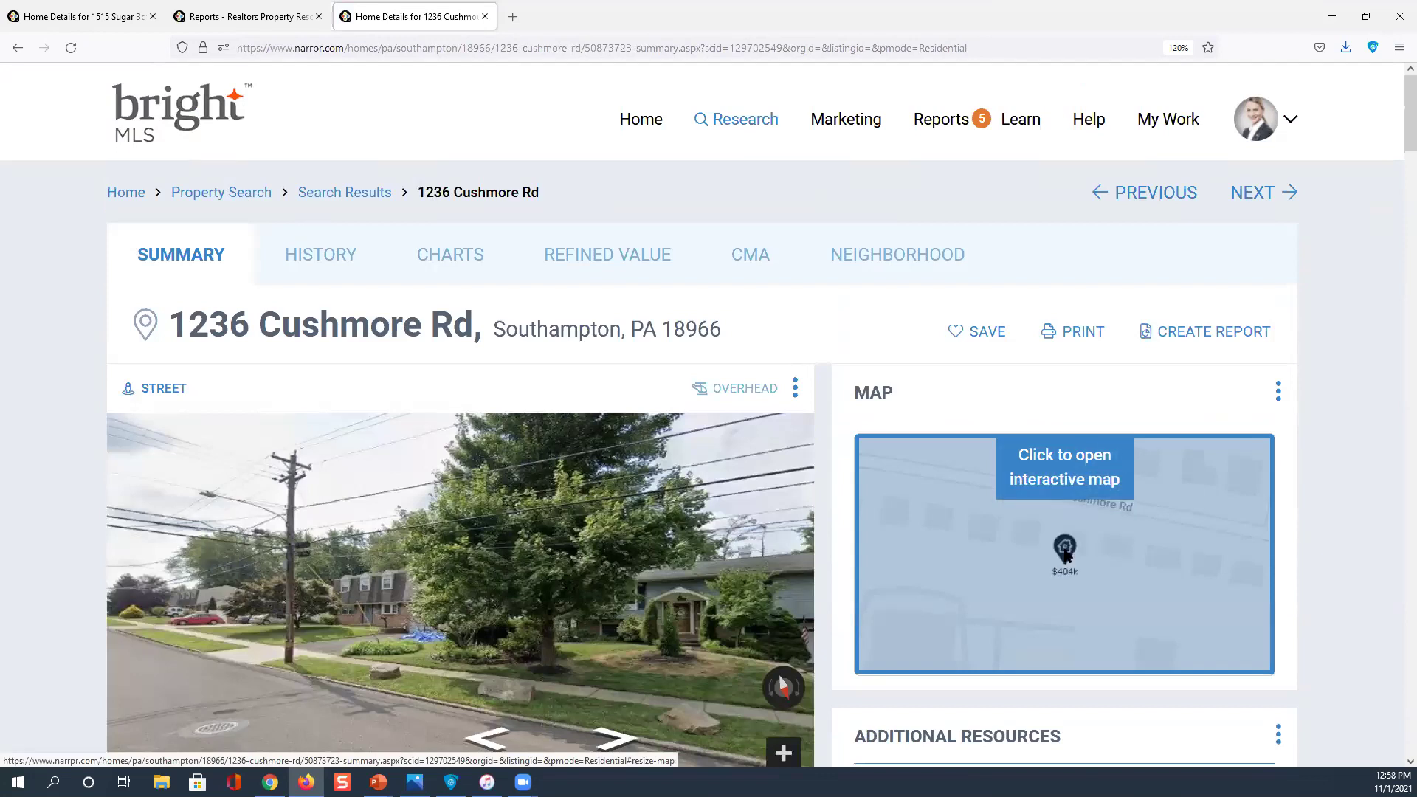
click(1063, 550)
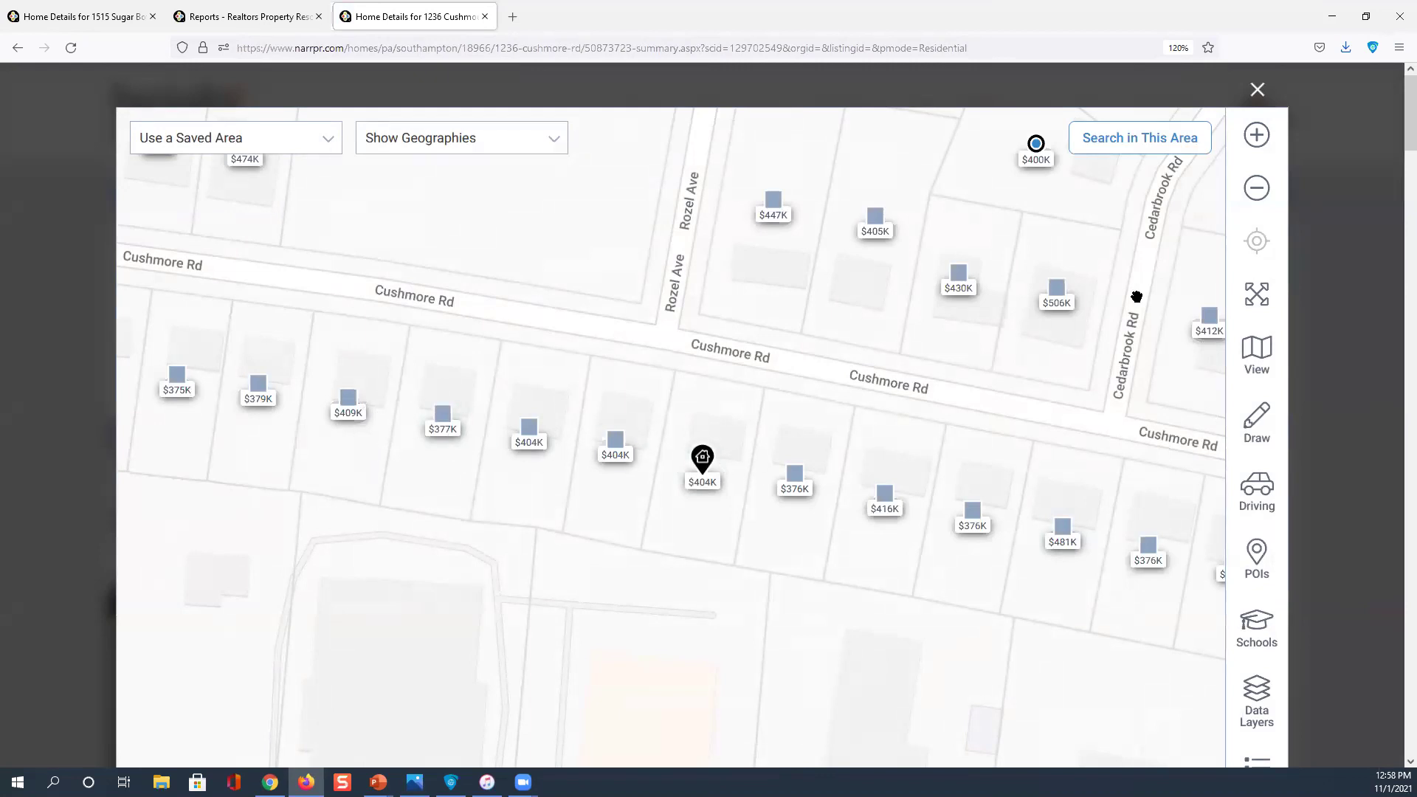
click(1258, 91)
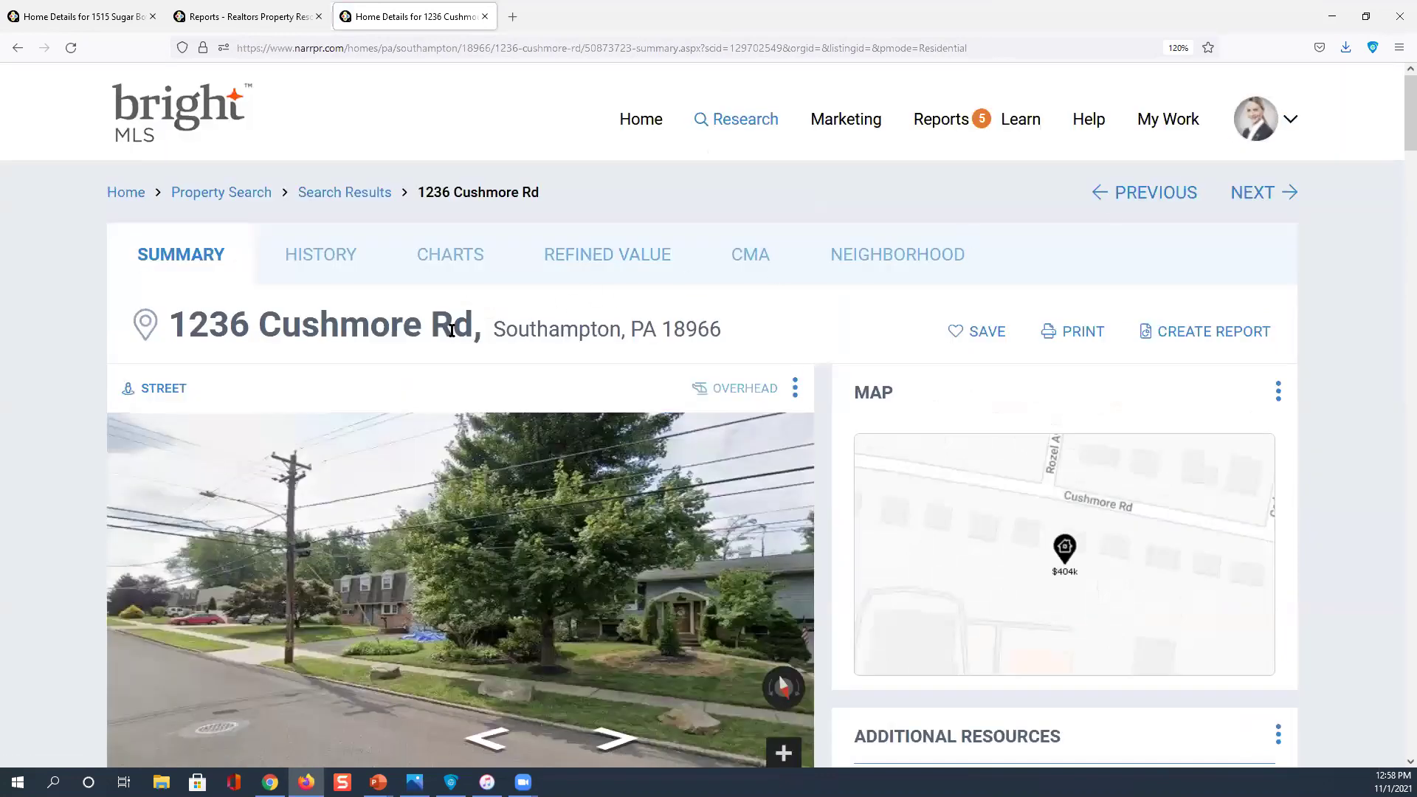
click(1214, 333)
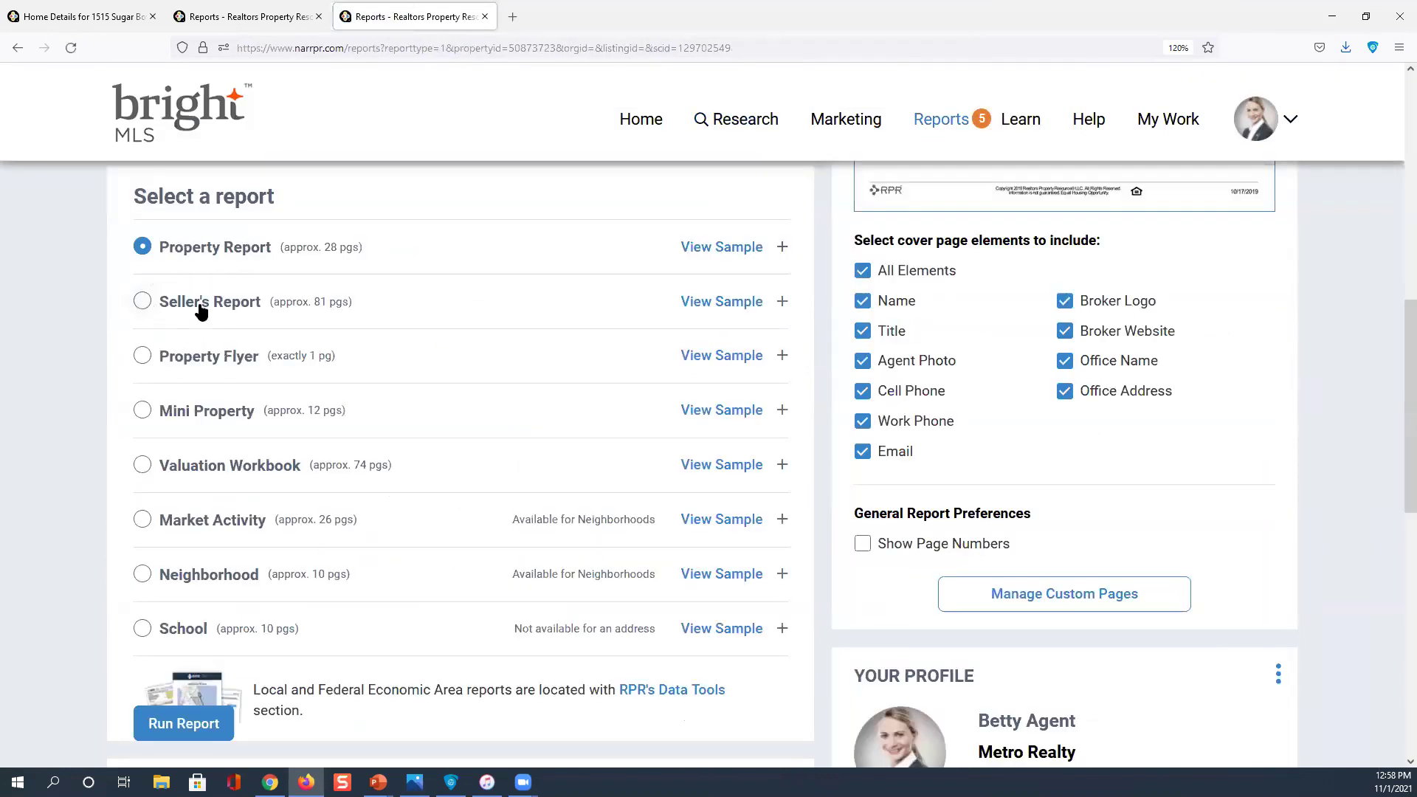
click(141, 303)
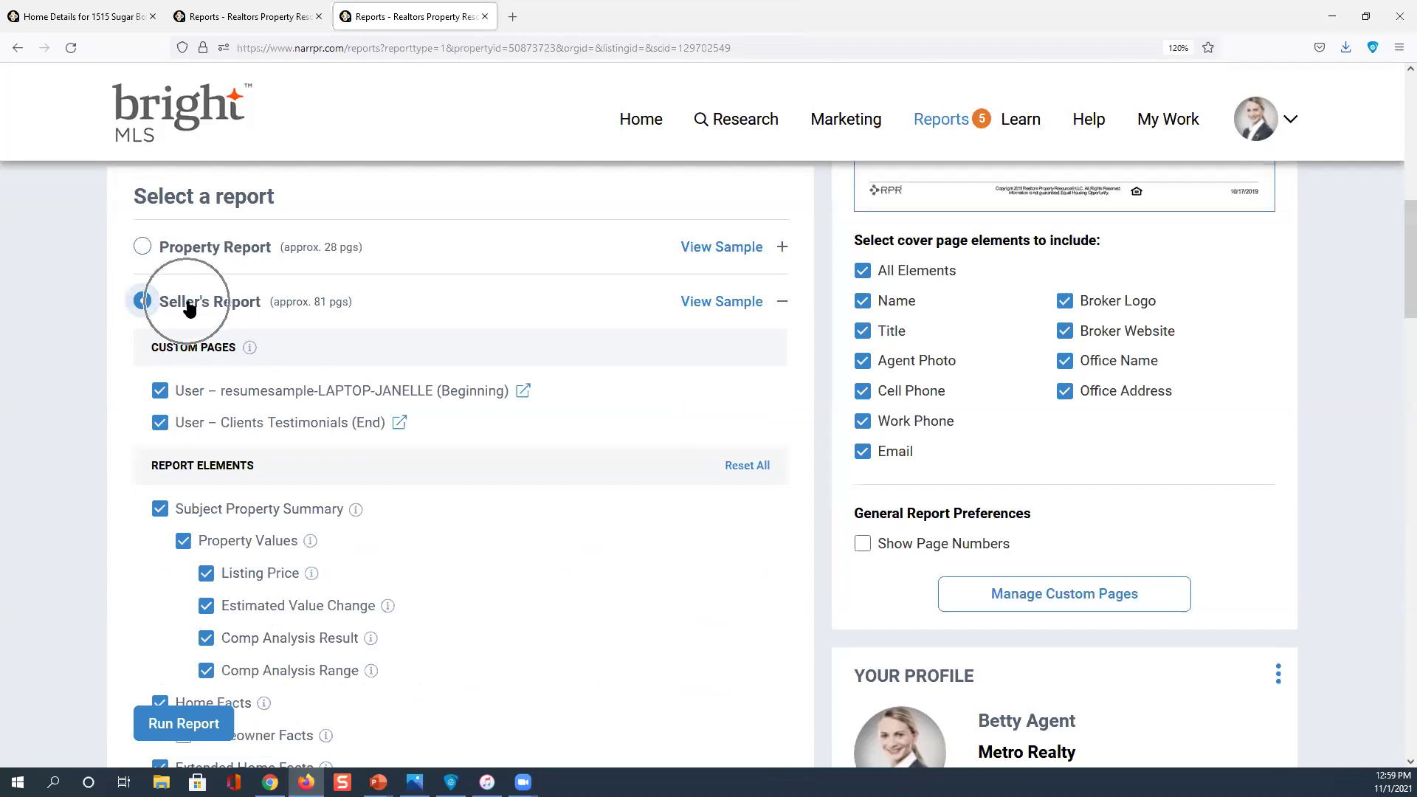
click(341, 309)
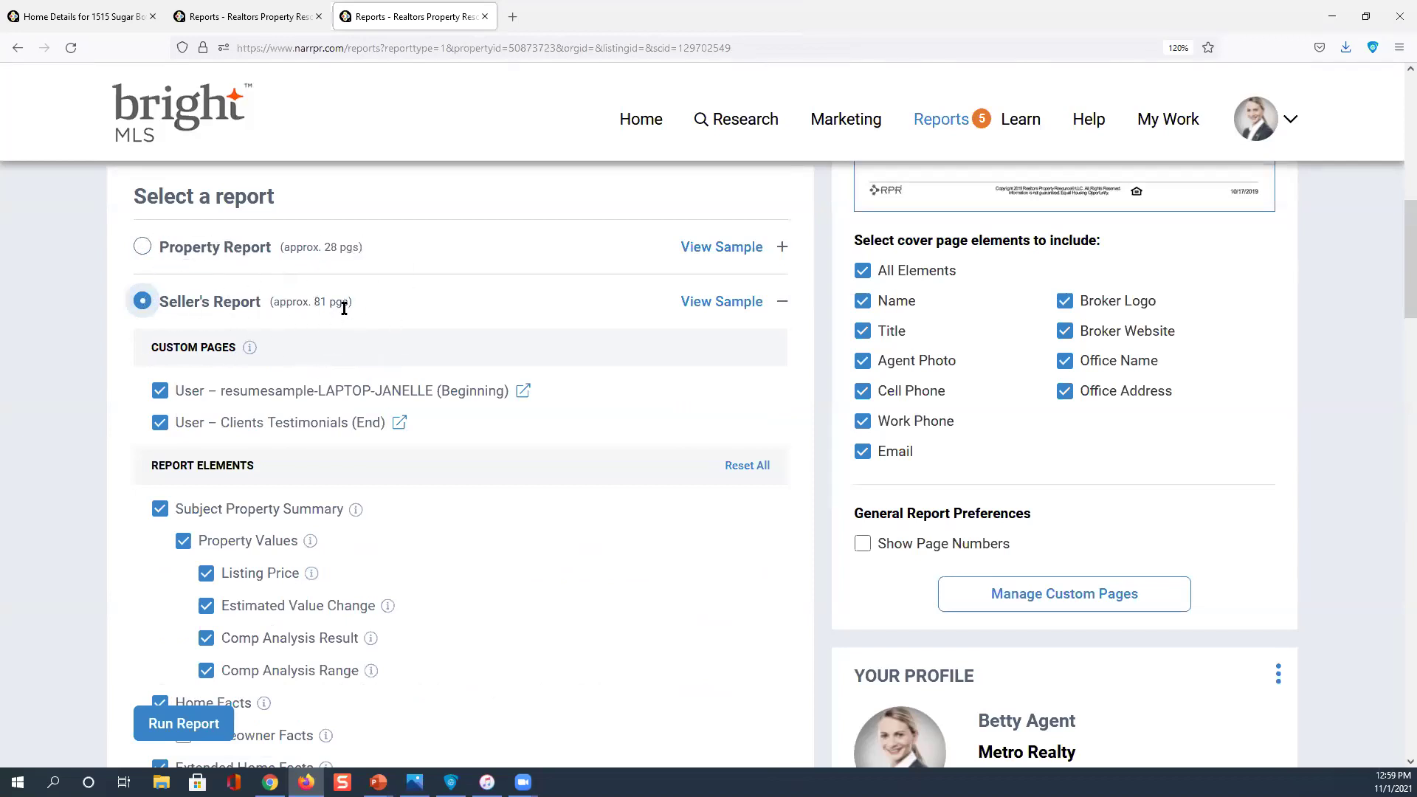
scroll(344, 309, down, 2)
scroll(344, 313, down, 6)
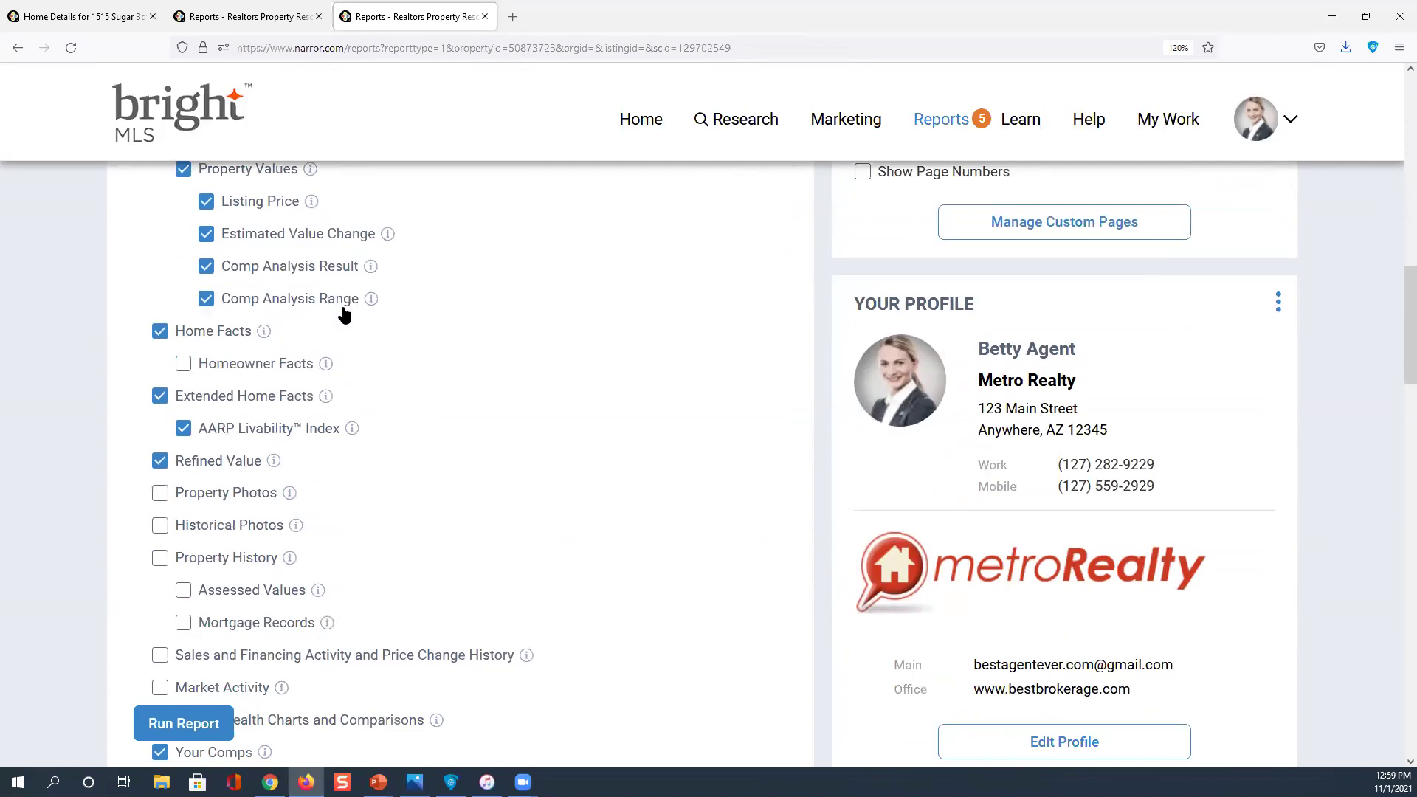
scroll(344, 314, down, 4)
scroll(342, 310, down, 4)
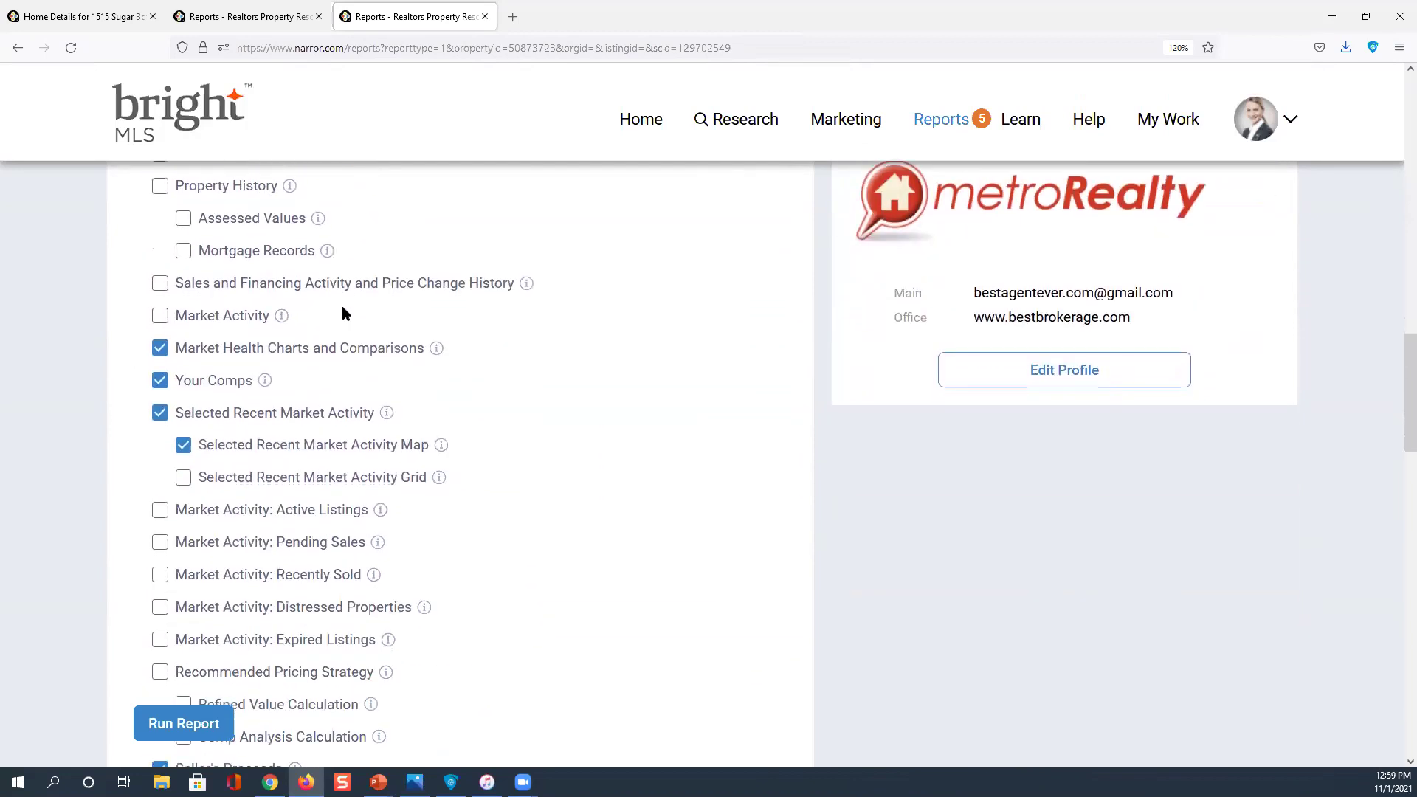
scroll(342, 314, down, 16)
scroll(342, 310, down, 4)
scroll(342, 310, up, 10)
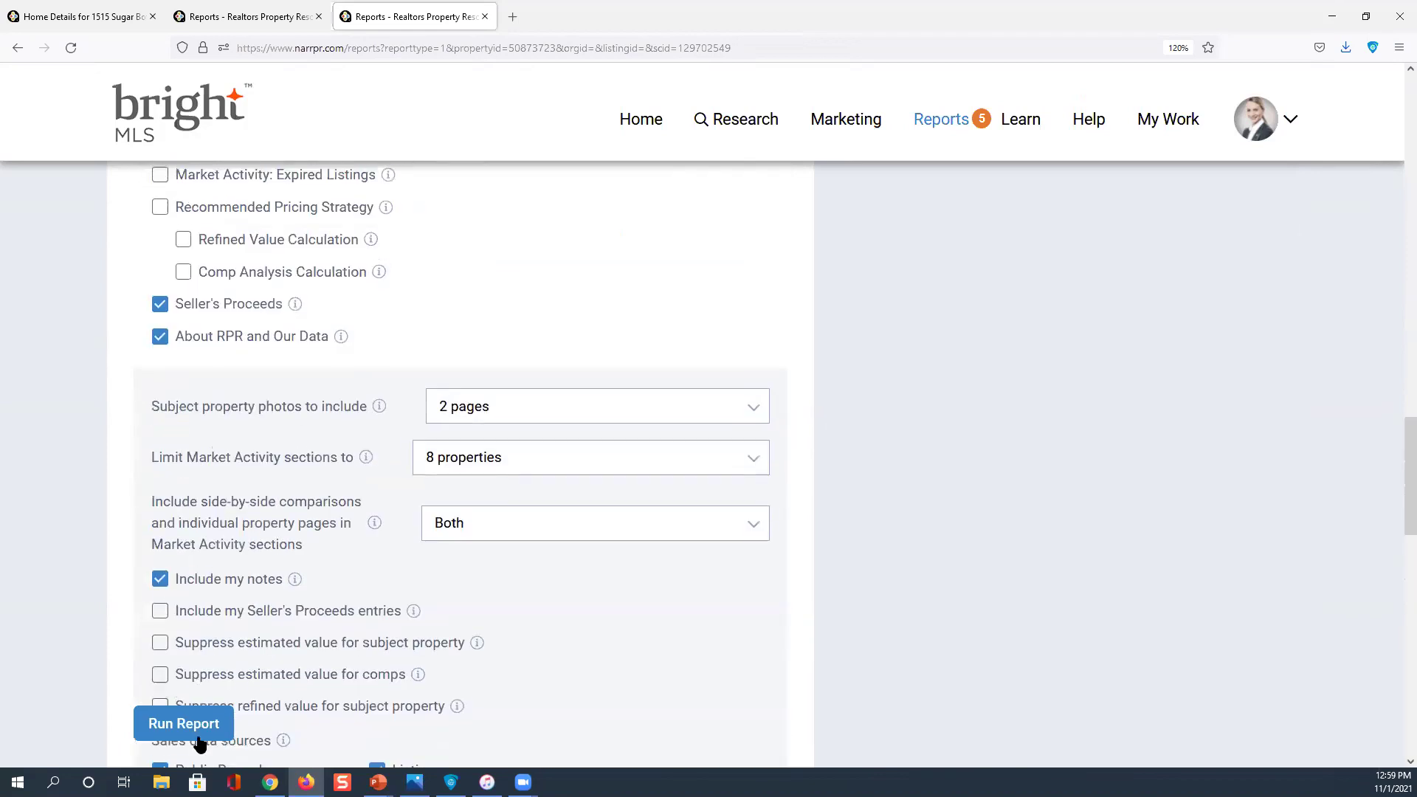
click(195, 722)
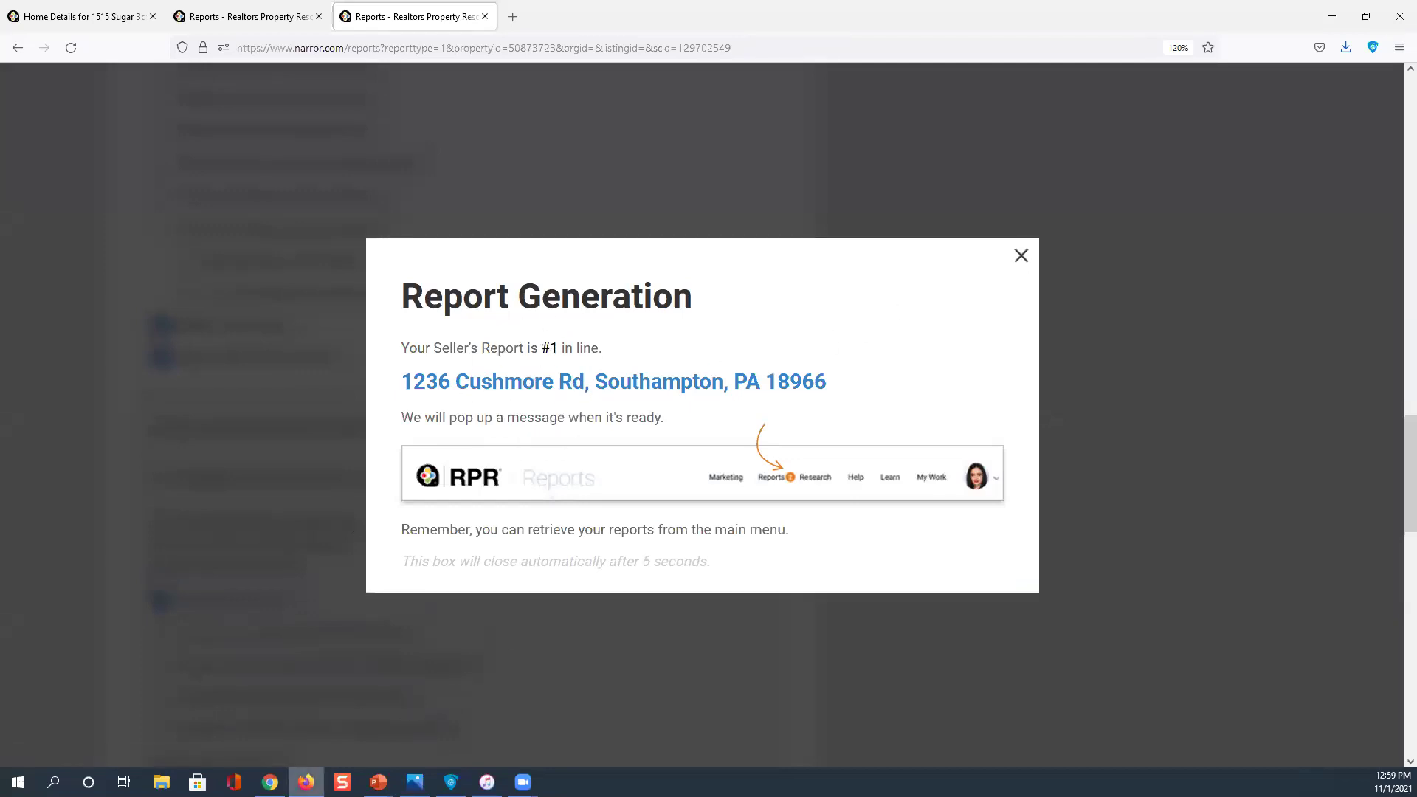
Dismiss the report generation notice and go to the Seller's Report page from the Reports menu
mouse_move(306, 781)
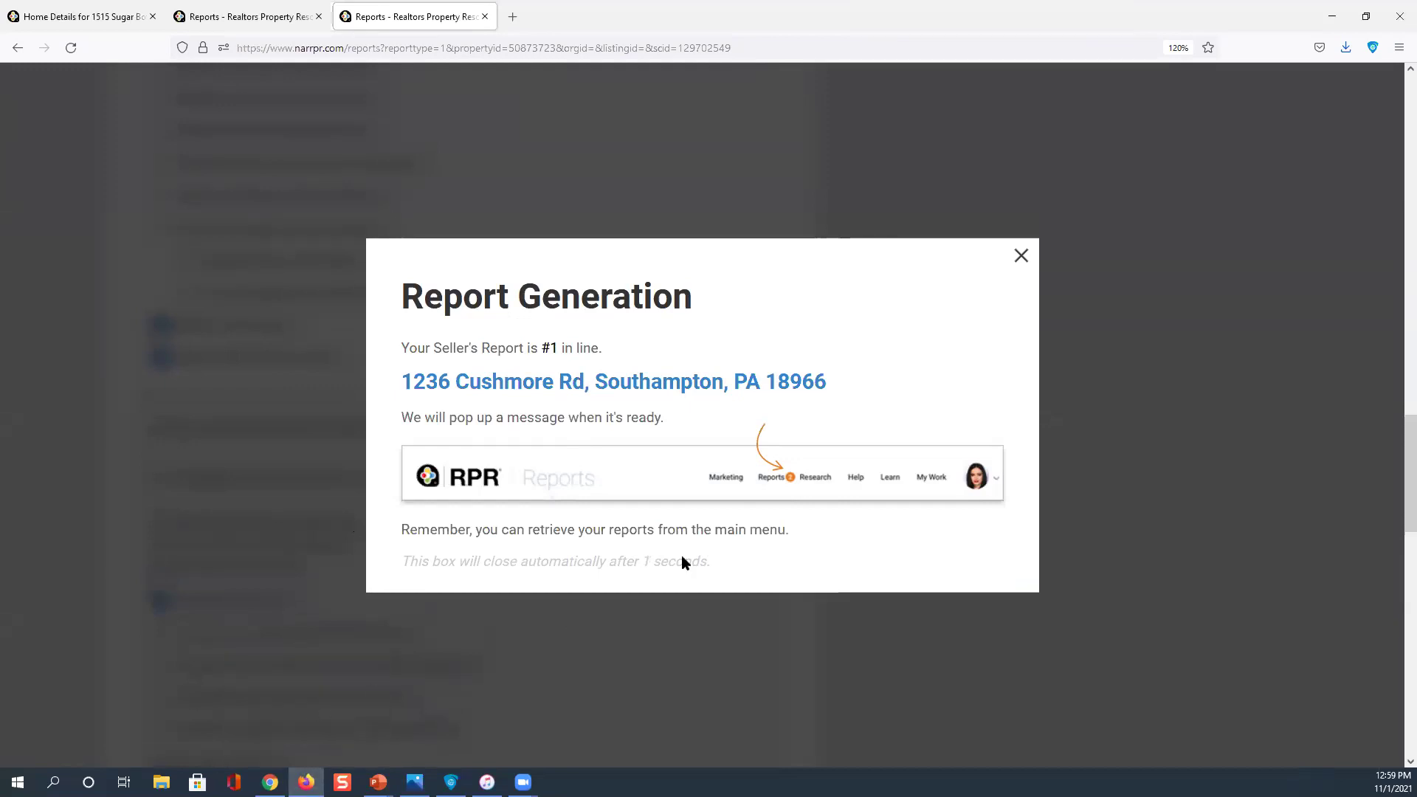
click(1020, 257)
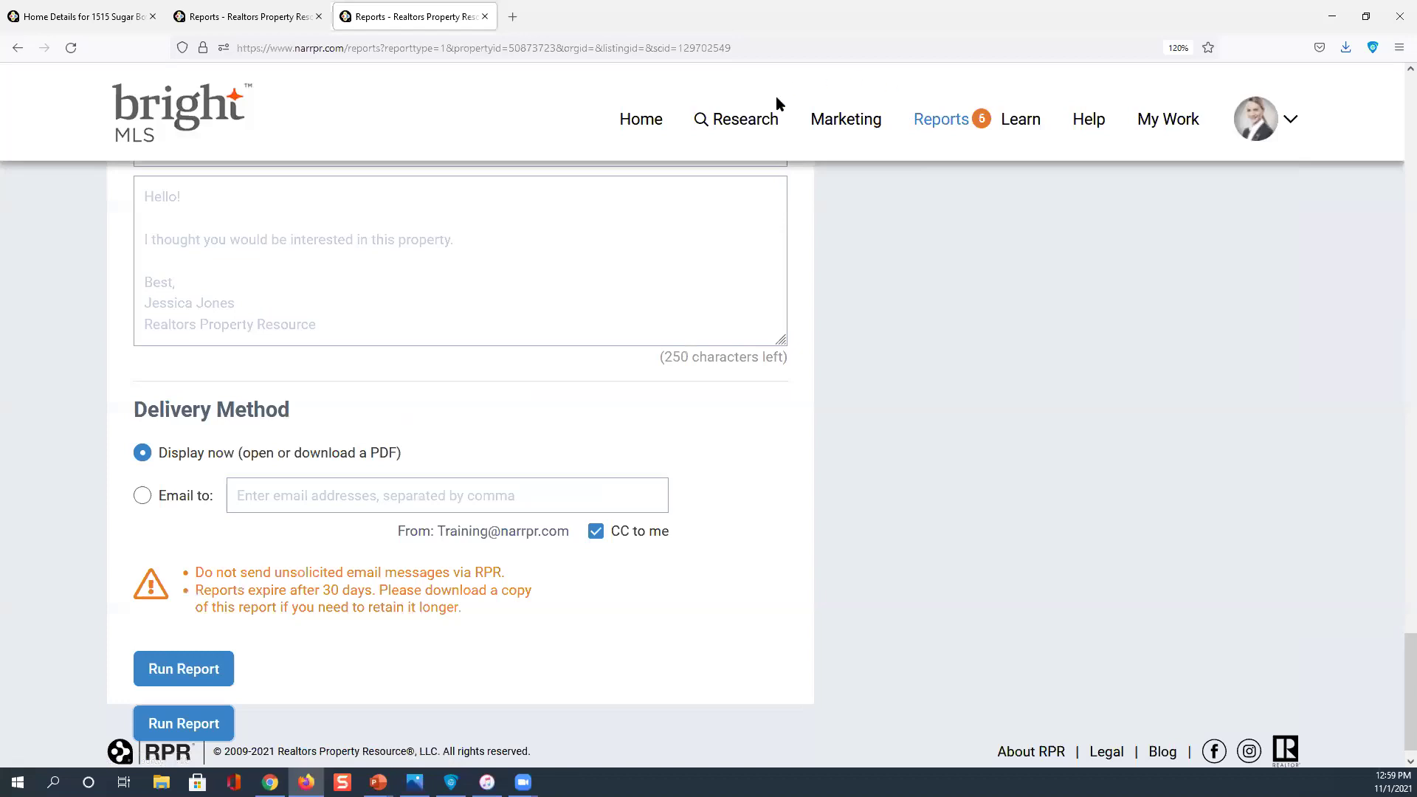
click(945, 125)
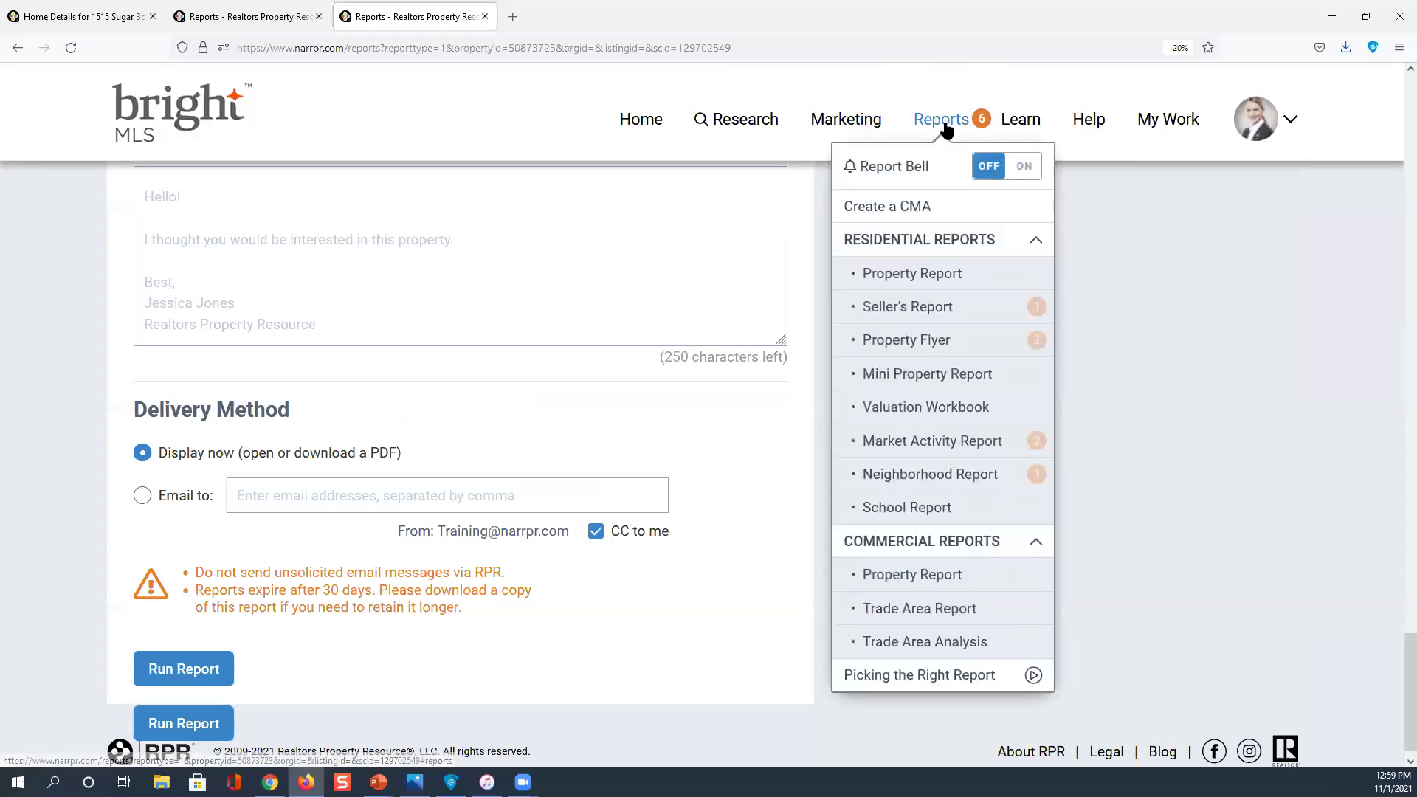
click(912, 308)
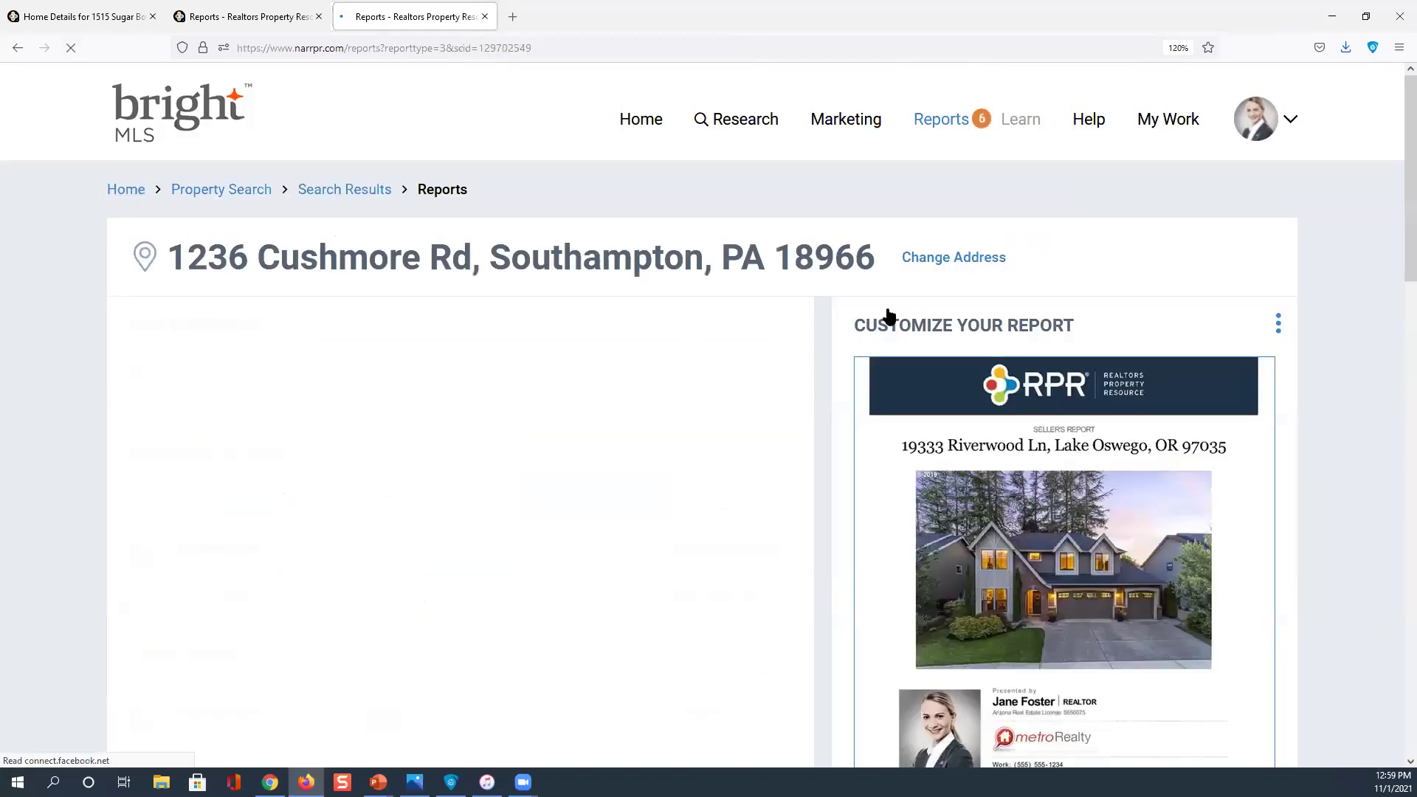
Find the new Cushmore Rd Seller's Report under My Reports, stamped 12:59 PM with 2 minutes remaining
scroll(662, 316, down, 4)
scroll(662, 315, down, 4)
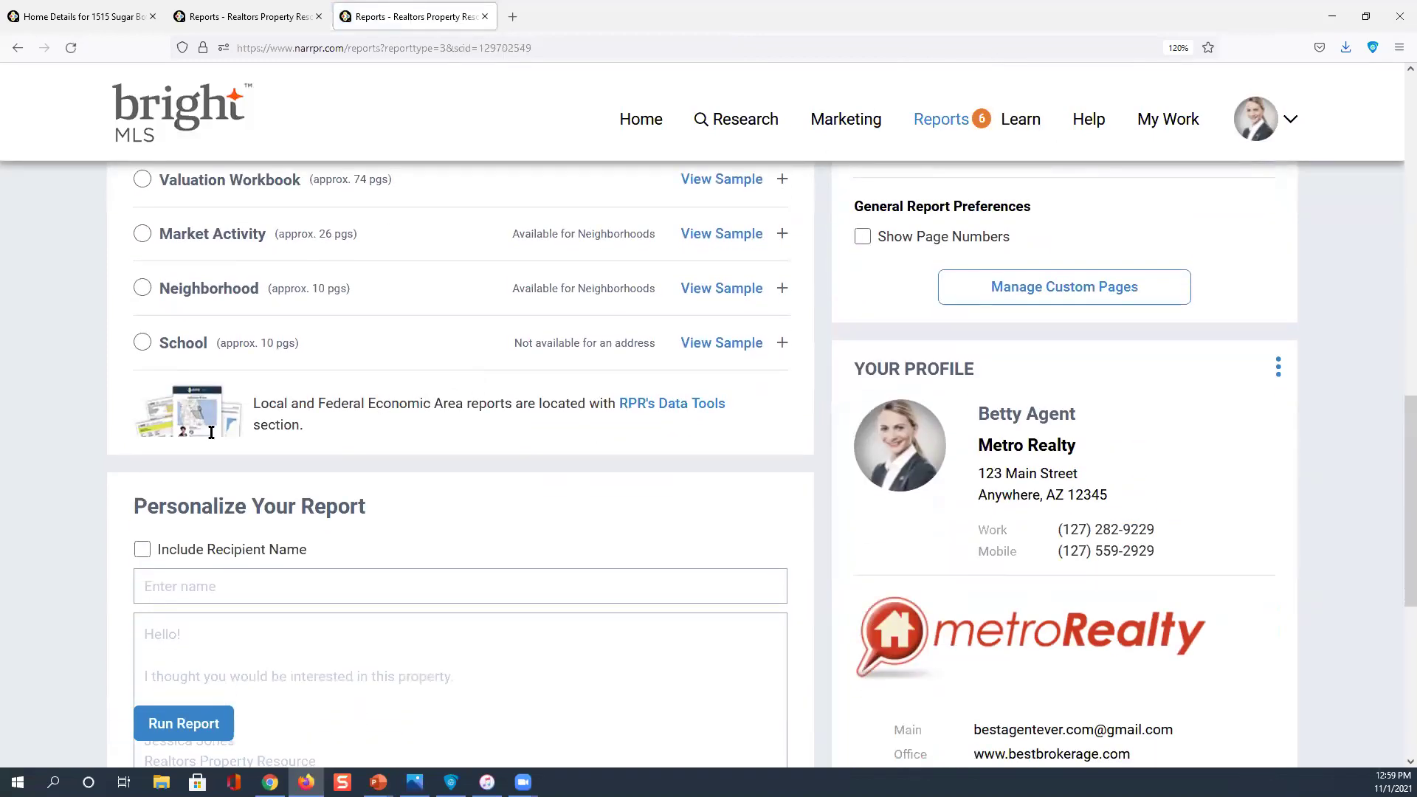
scroll(181, 473, down, 4)
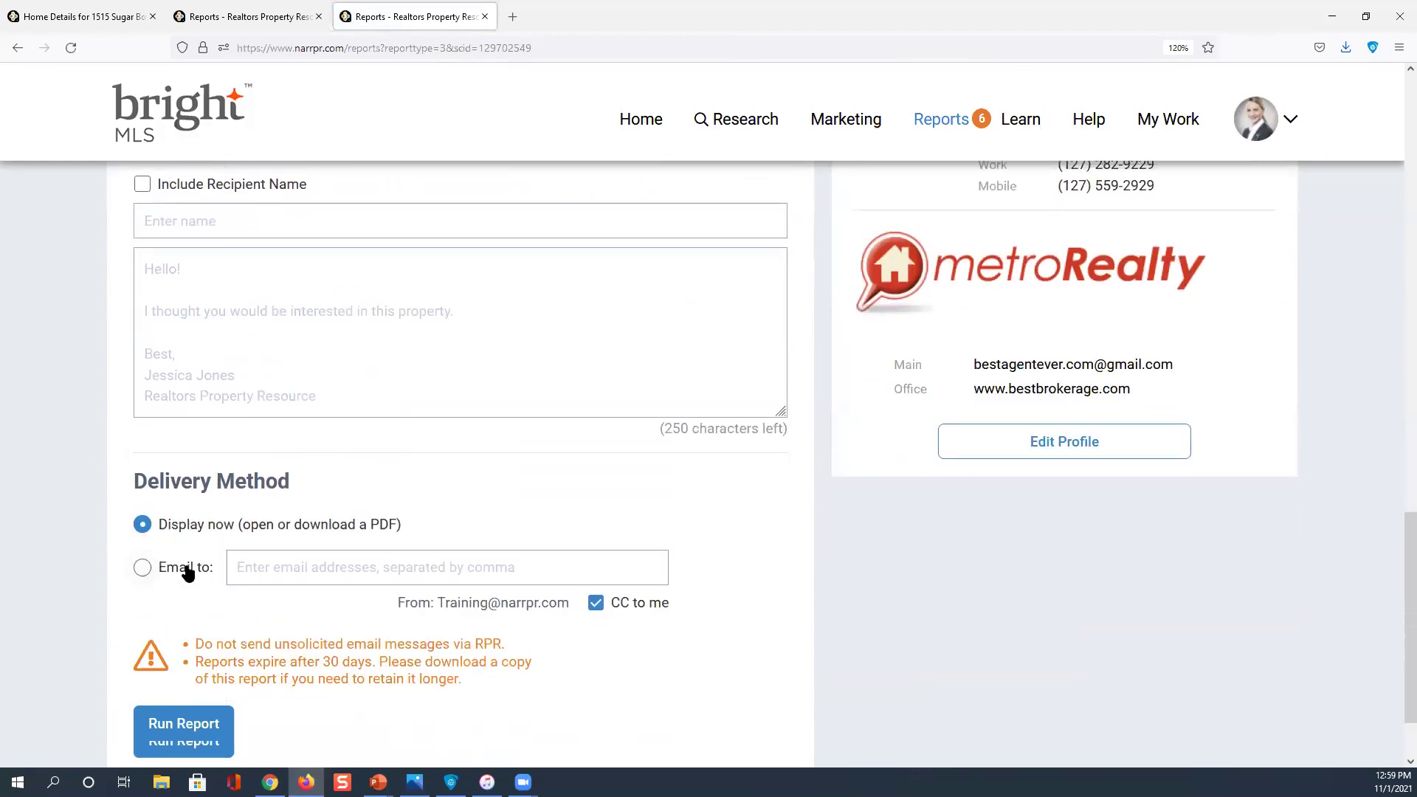
scroll(188, 573, down, 2)
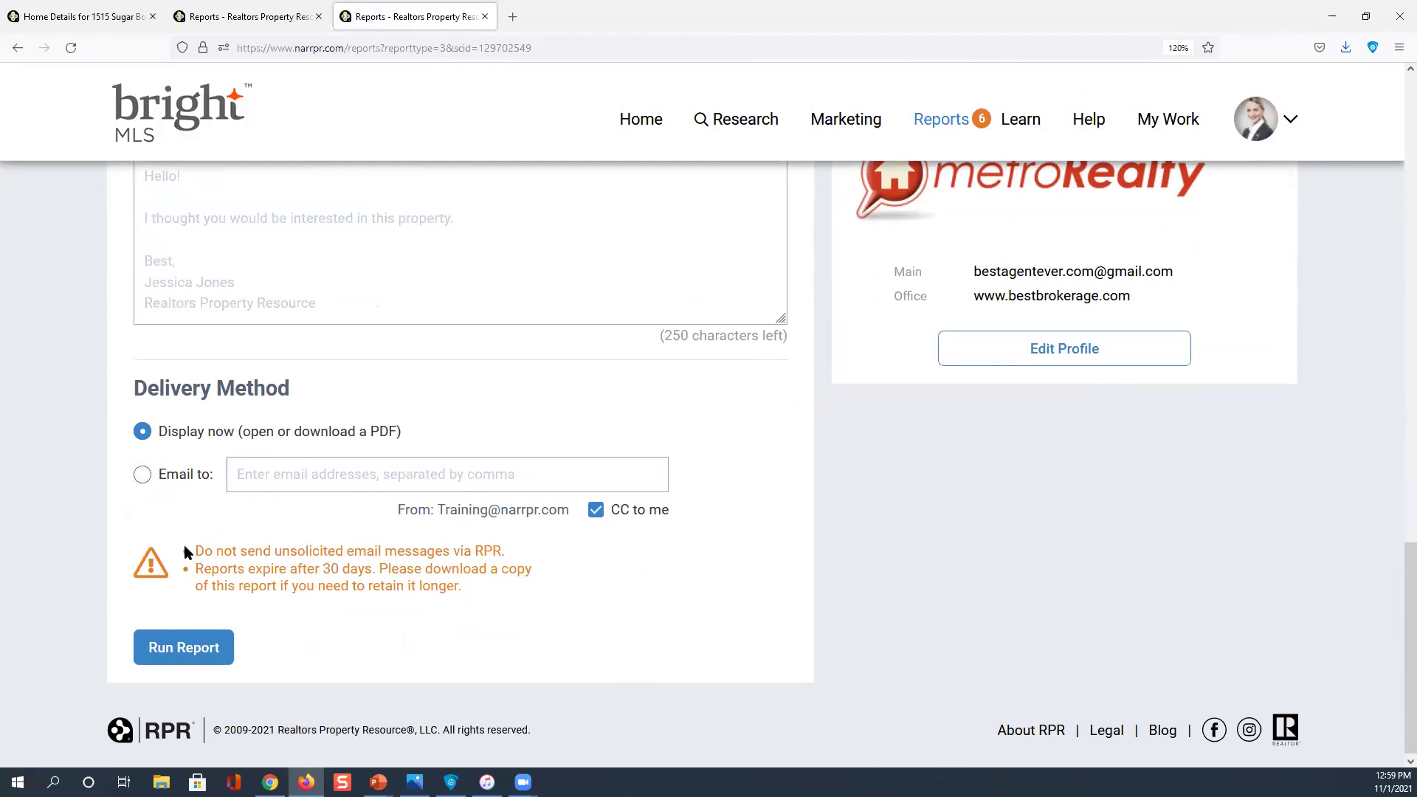
scroll(185, 552, up, 1)
scroll(185, 552, up, 1)
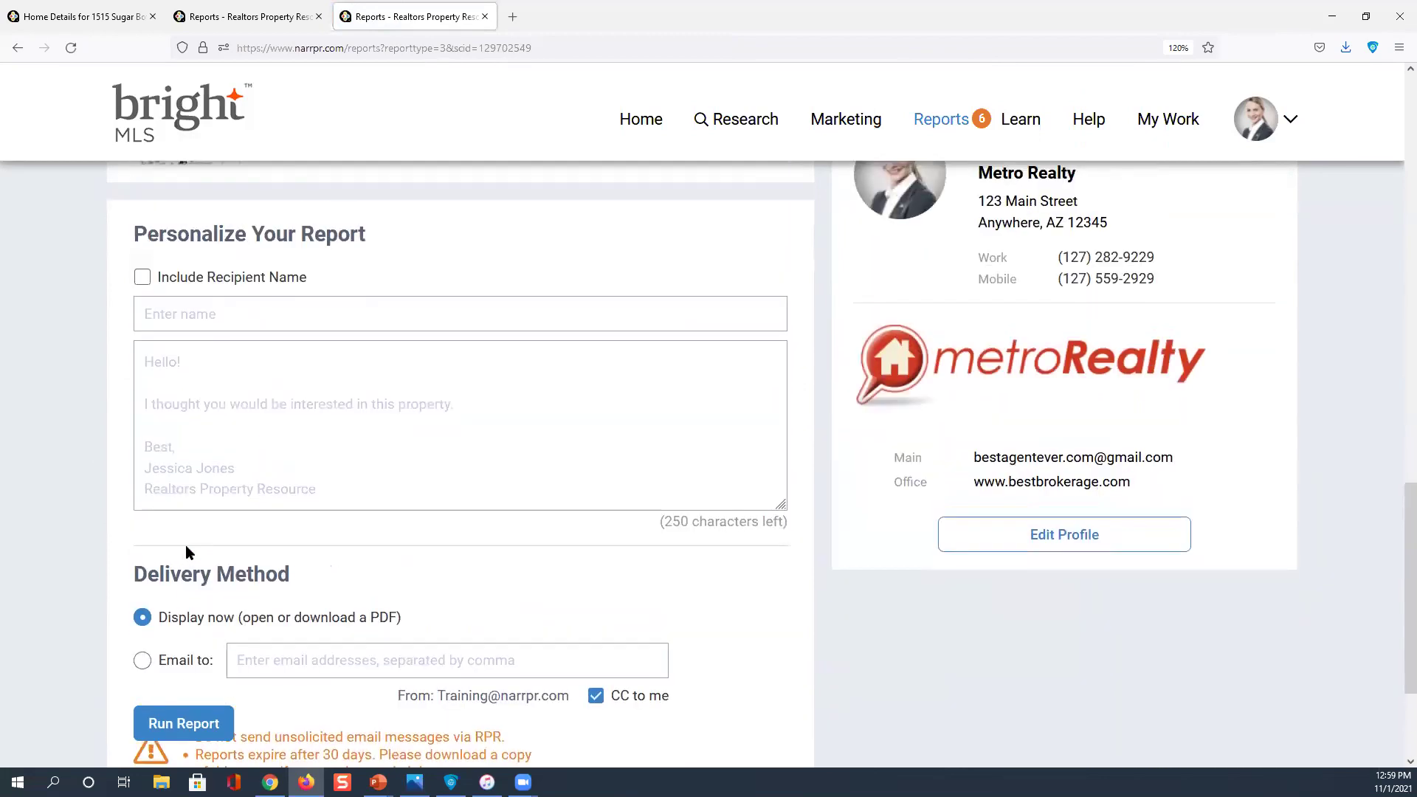
scroll(206, 664, up, 3)
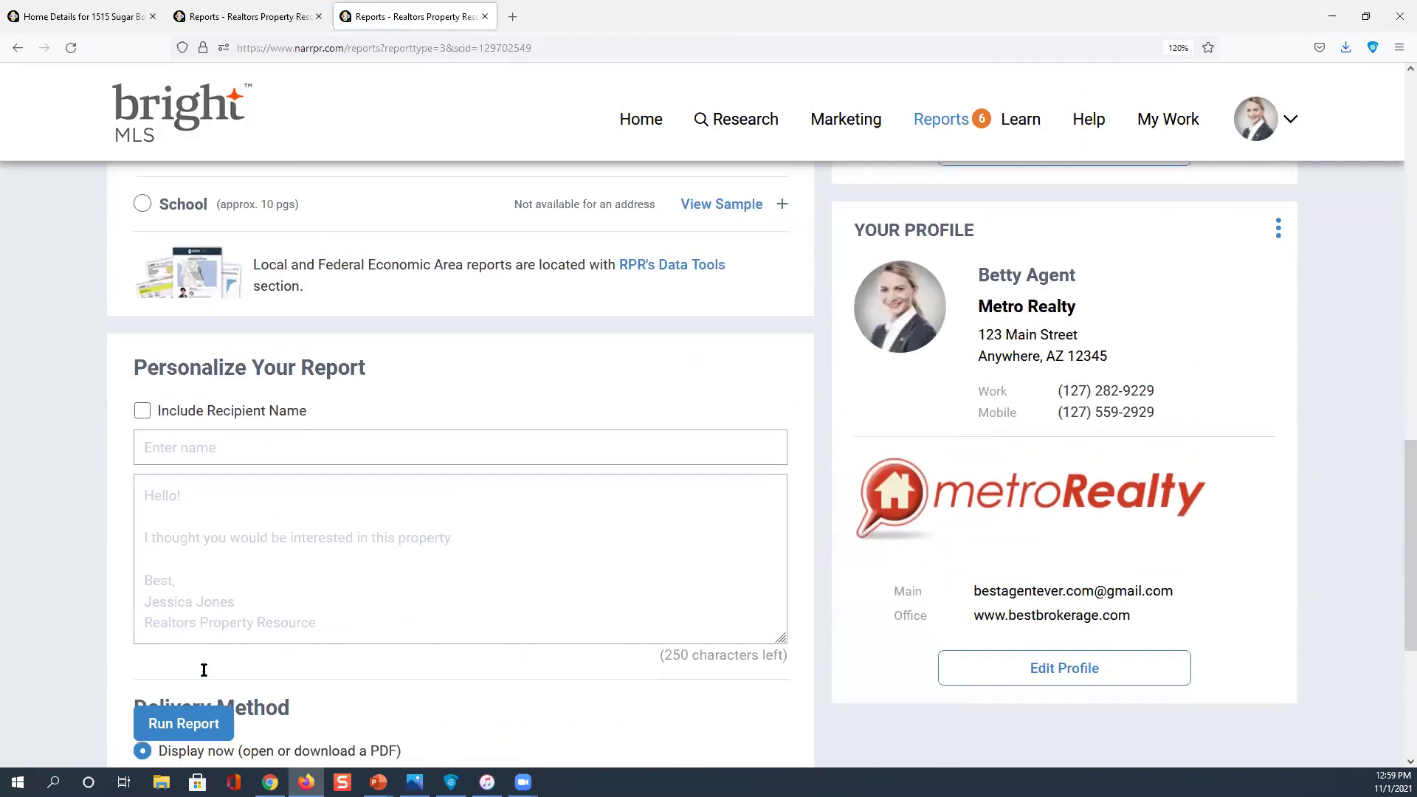
scroll(214, 590, up, 4)
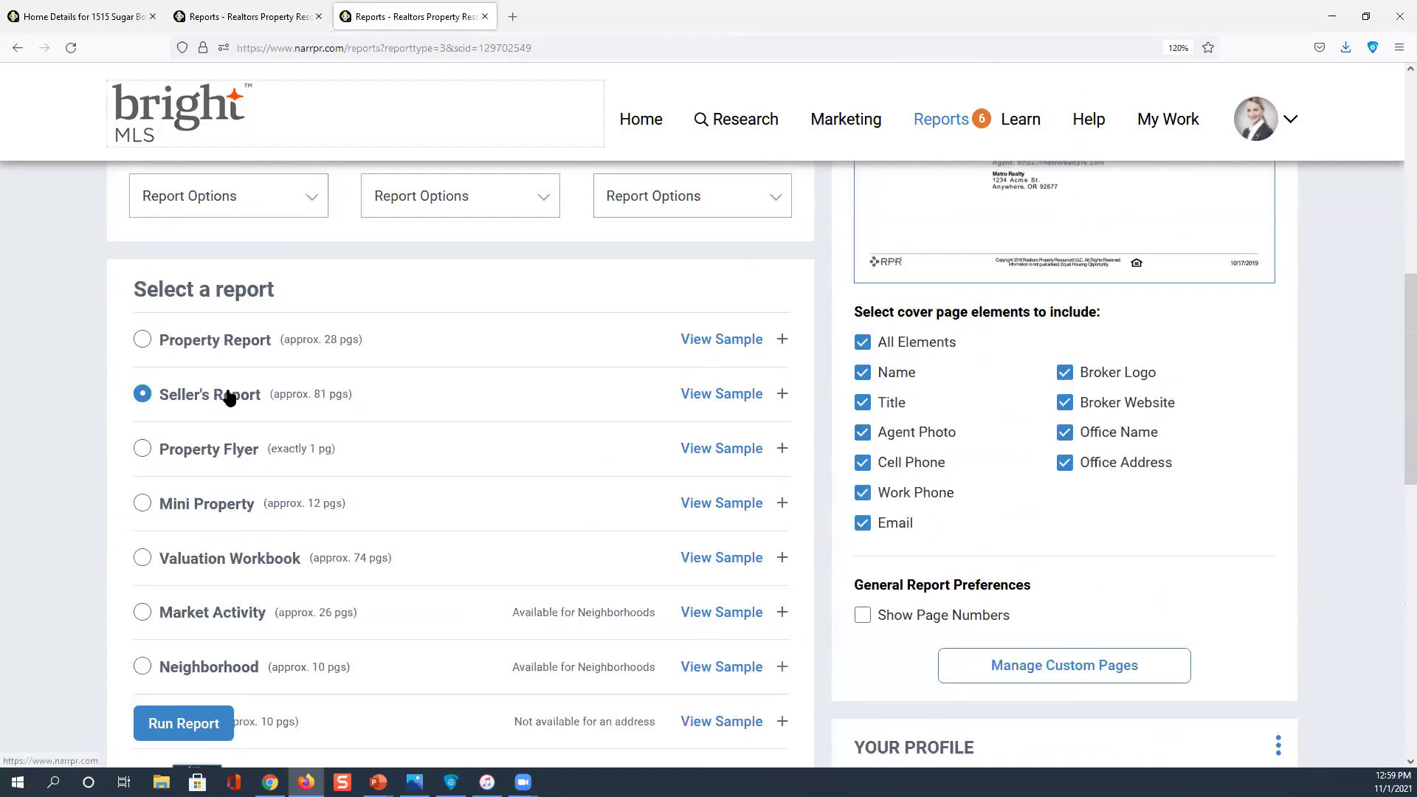
click(206, 668)
scroll(207, 667, up, 2)
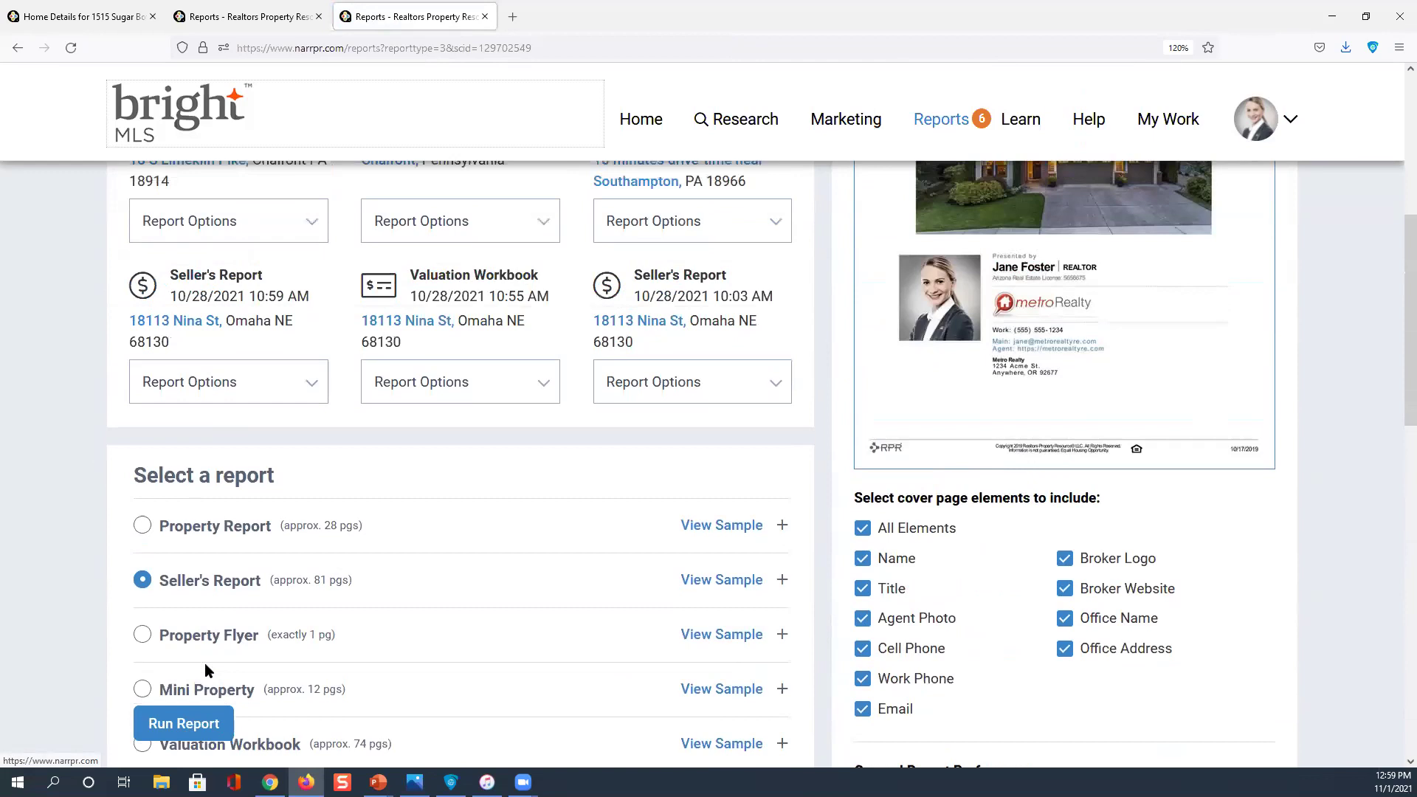
scroll(205, 663, up, 2)
scroll(207, 664, up, 2)
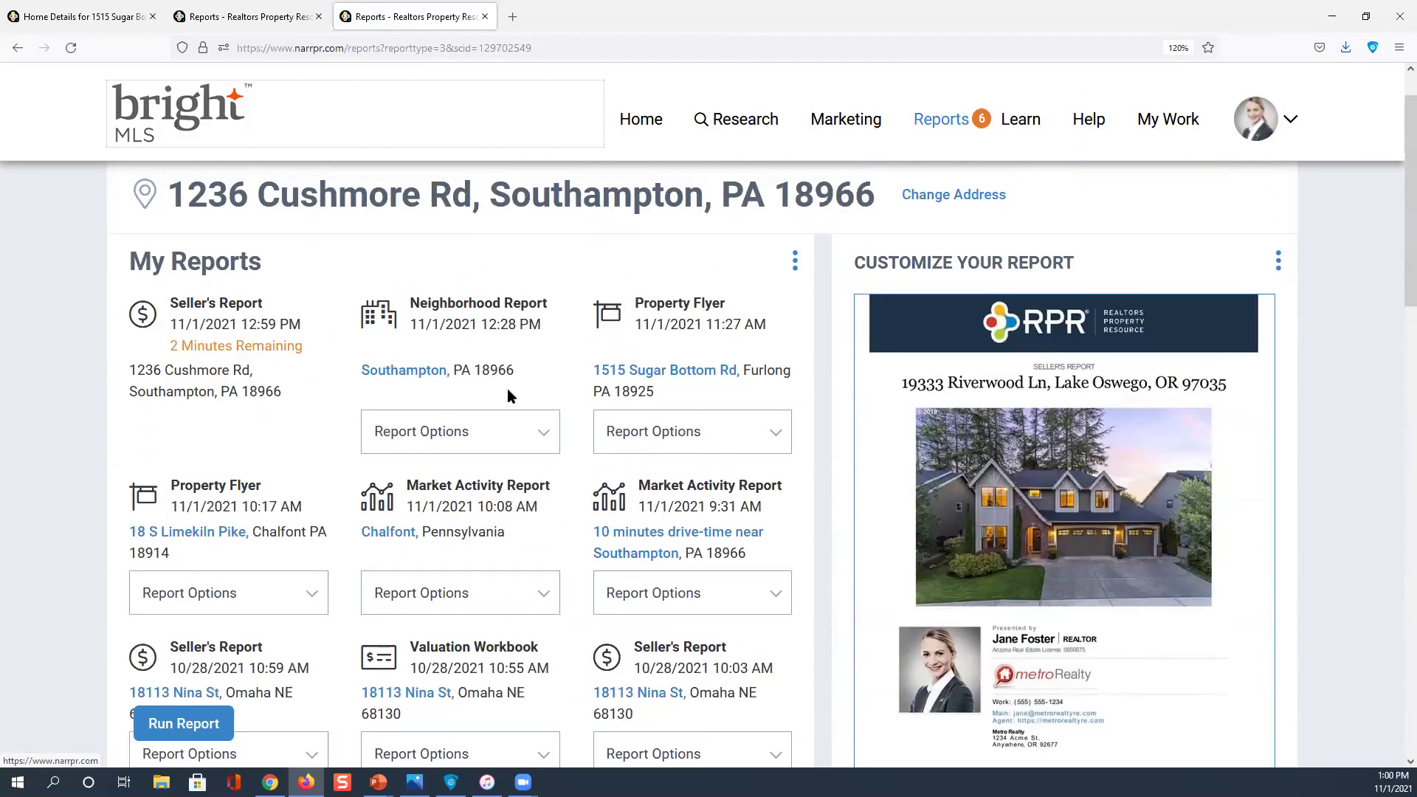
Show the Property Flyer's report options: Download, Delete, Post on Facebook, Rerun, View Report Activity
click(504, 313)
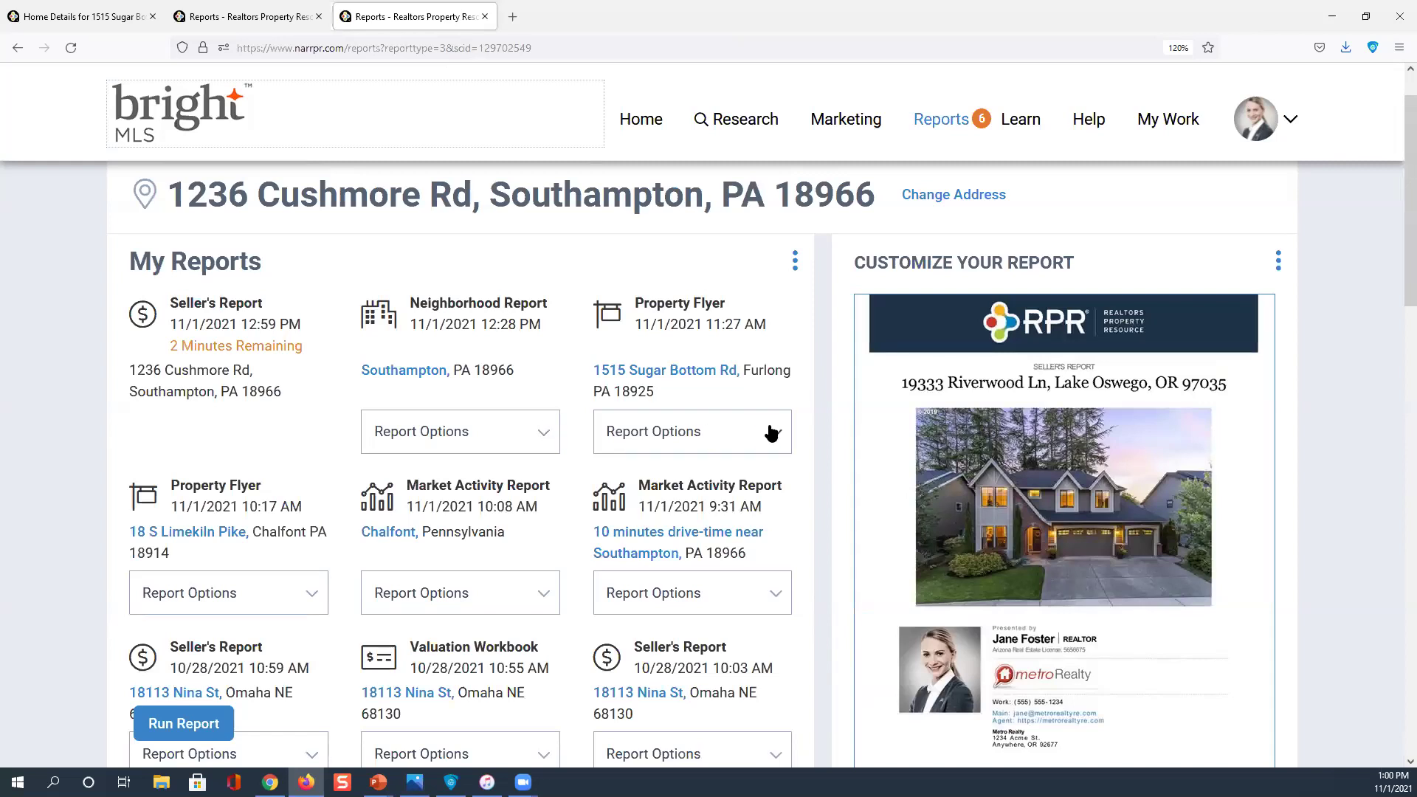
click(682, 299)
click(766, 440)
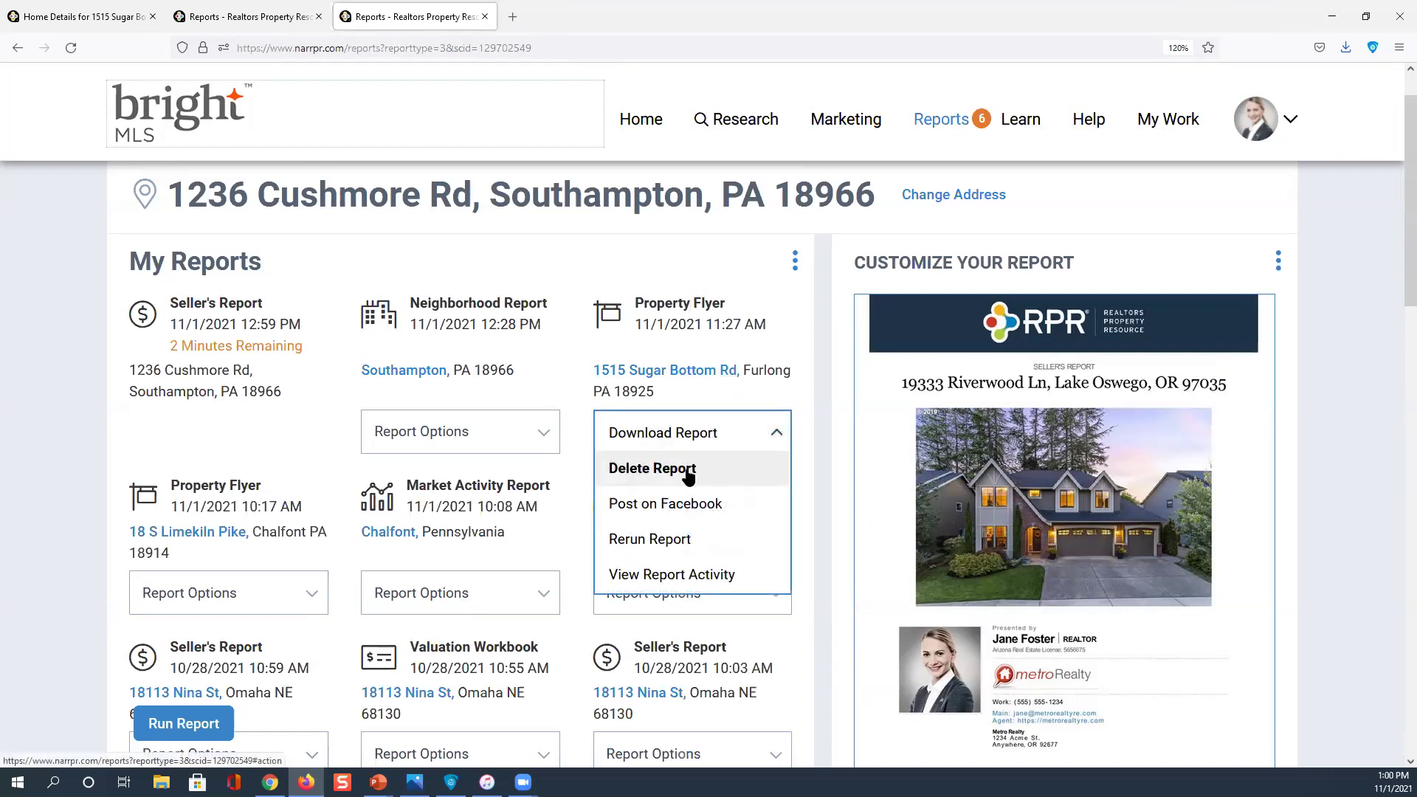
click(666, 507)
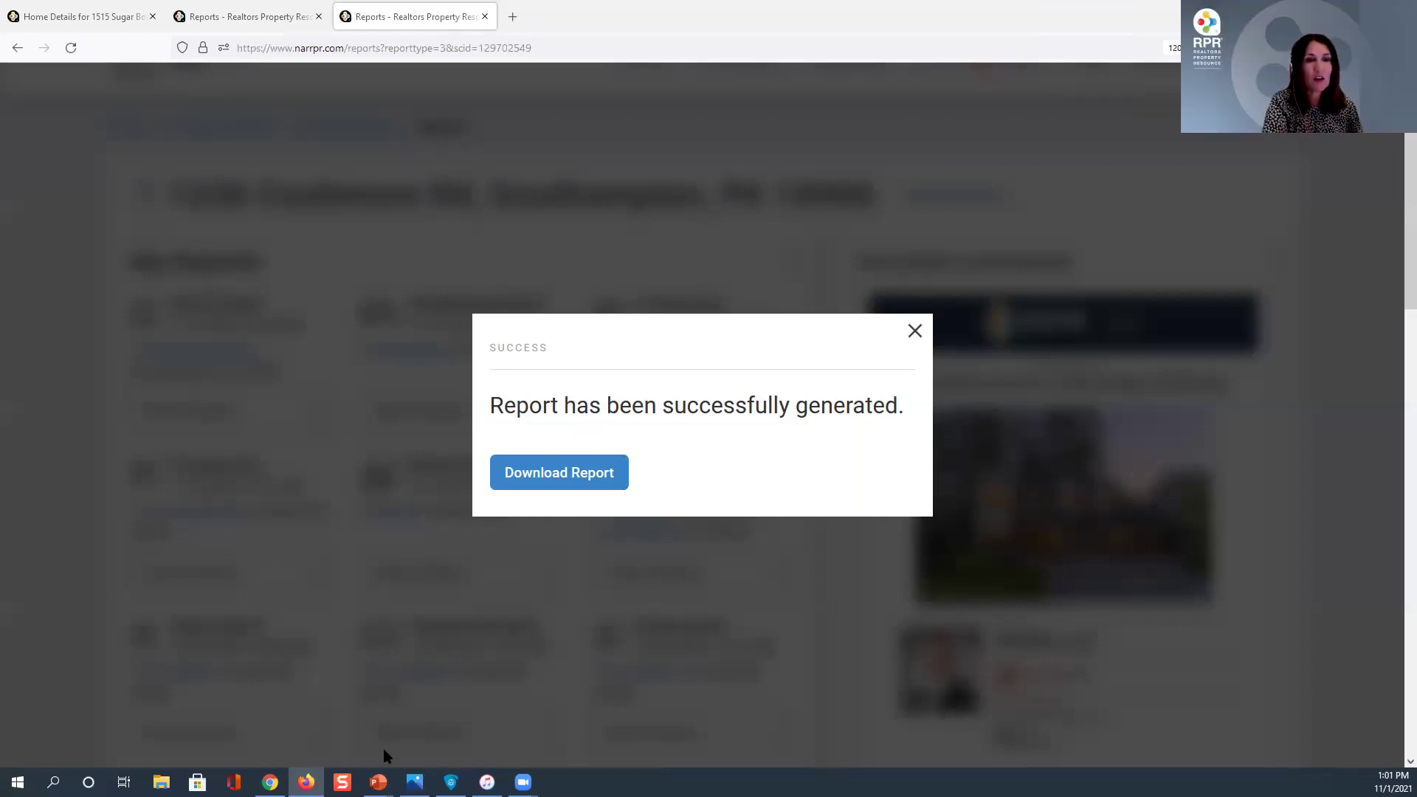
Return to the browser and dismiss the Success notice for the finished Seller's Report
mouse_move(378, 781)
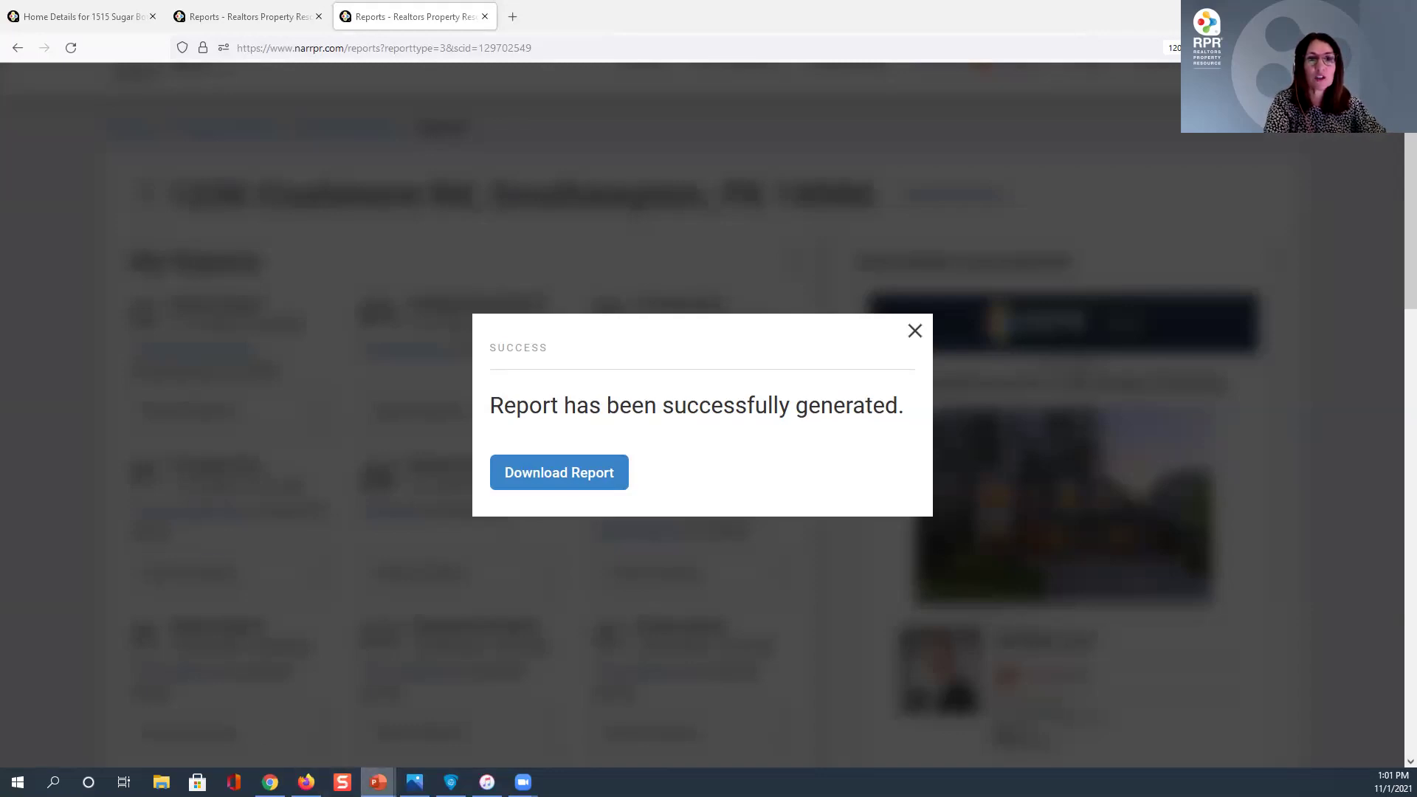
click(333, 709)
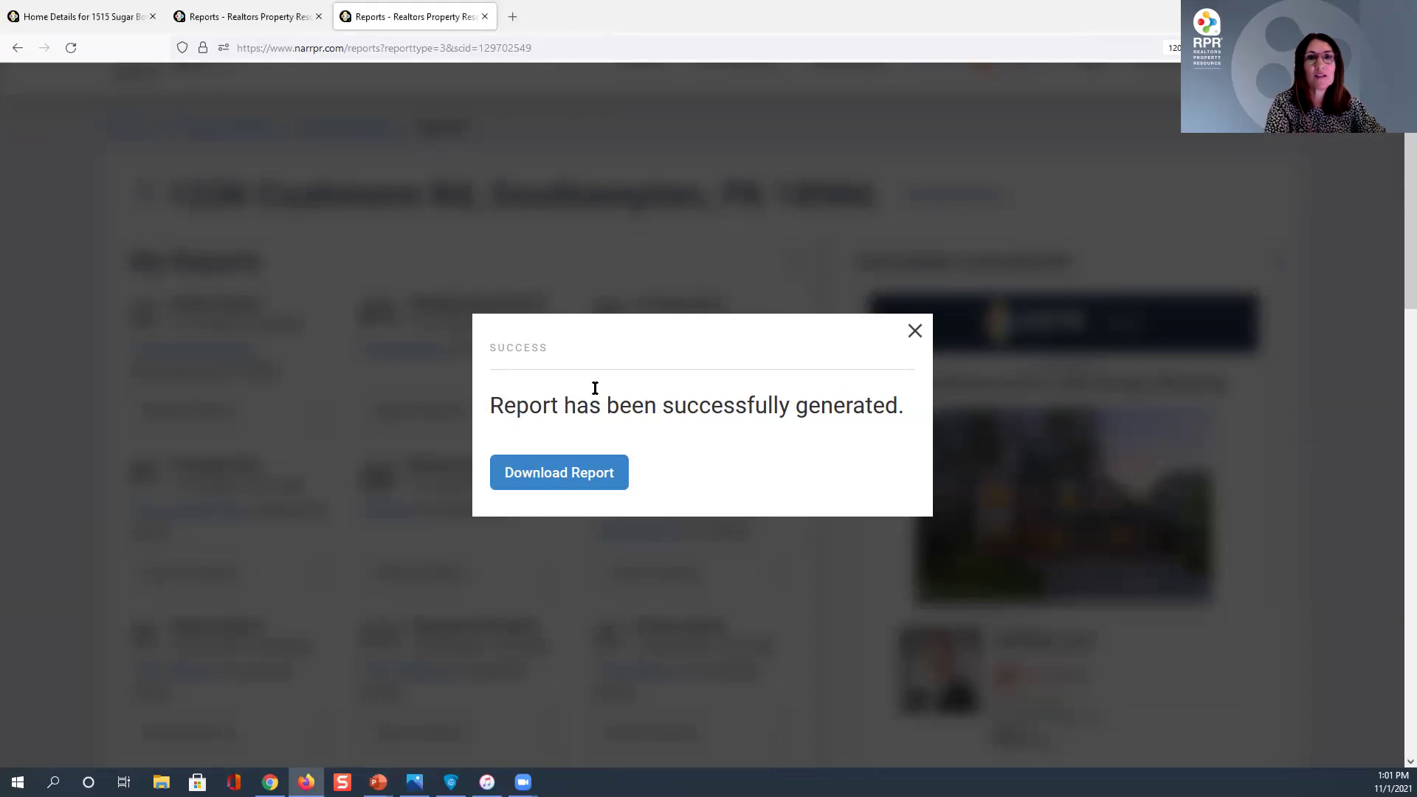
click(915, 330)
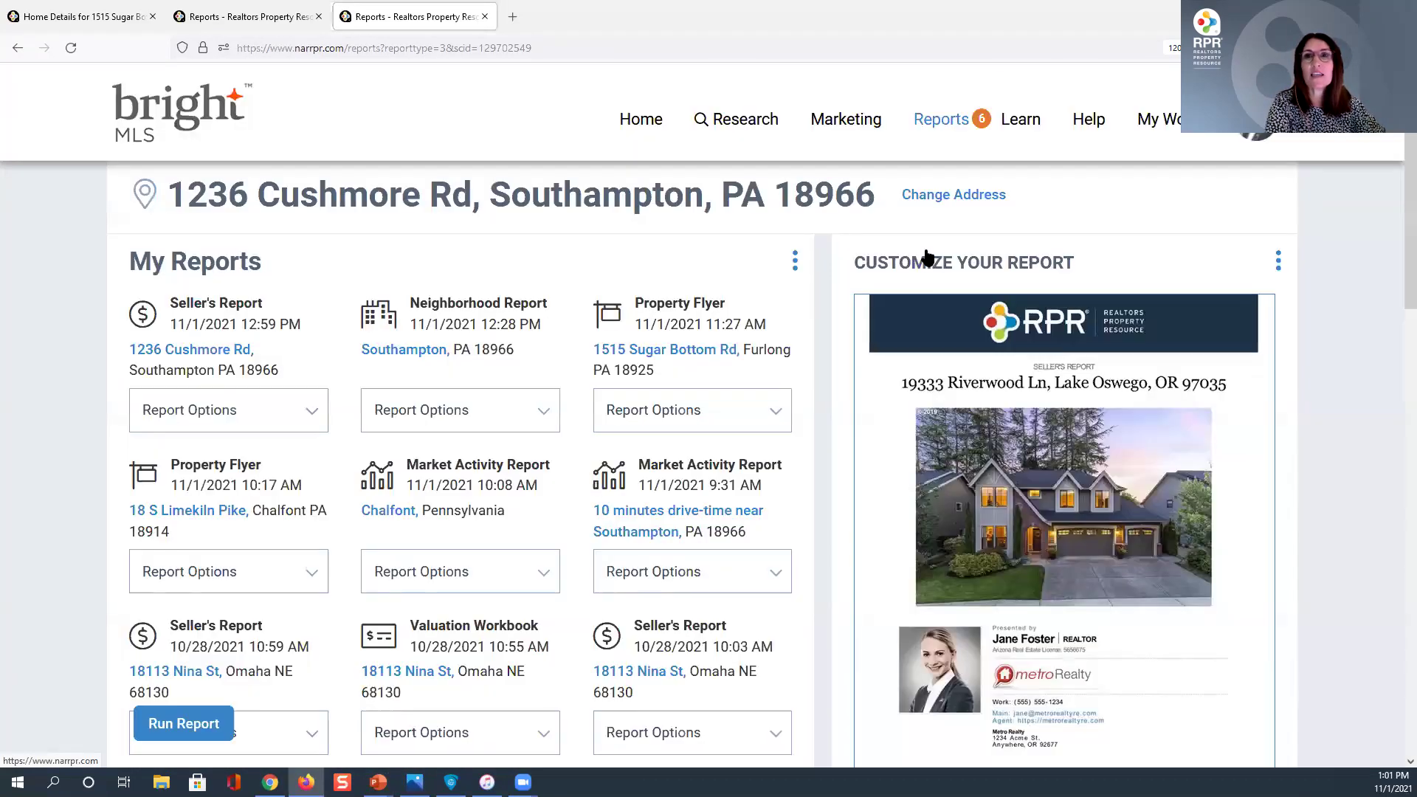
scroll(927, 257, up, 1)
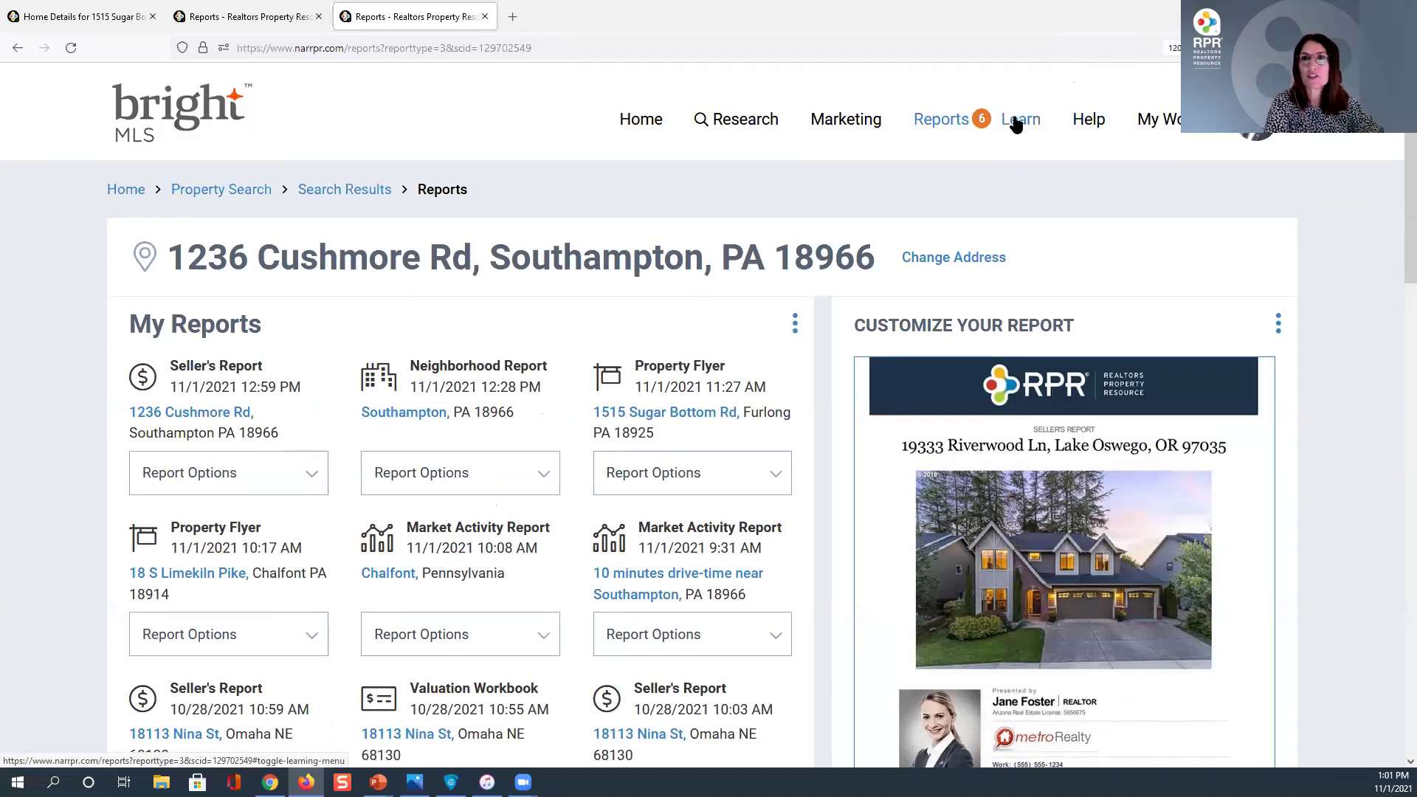
Open the RPR Learning Center in a new tab from the Learn panel's View More Ways to Learn
click(1016, 124)
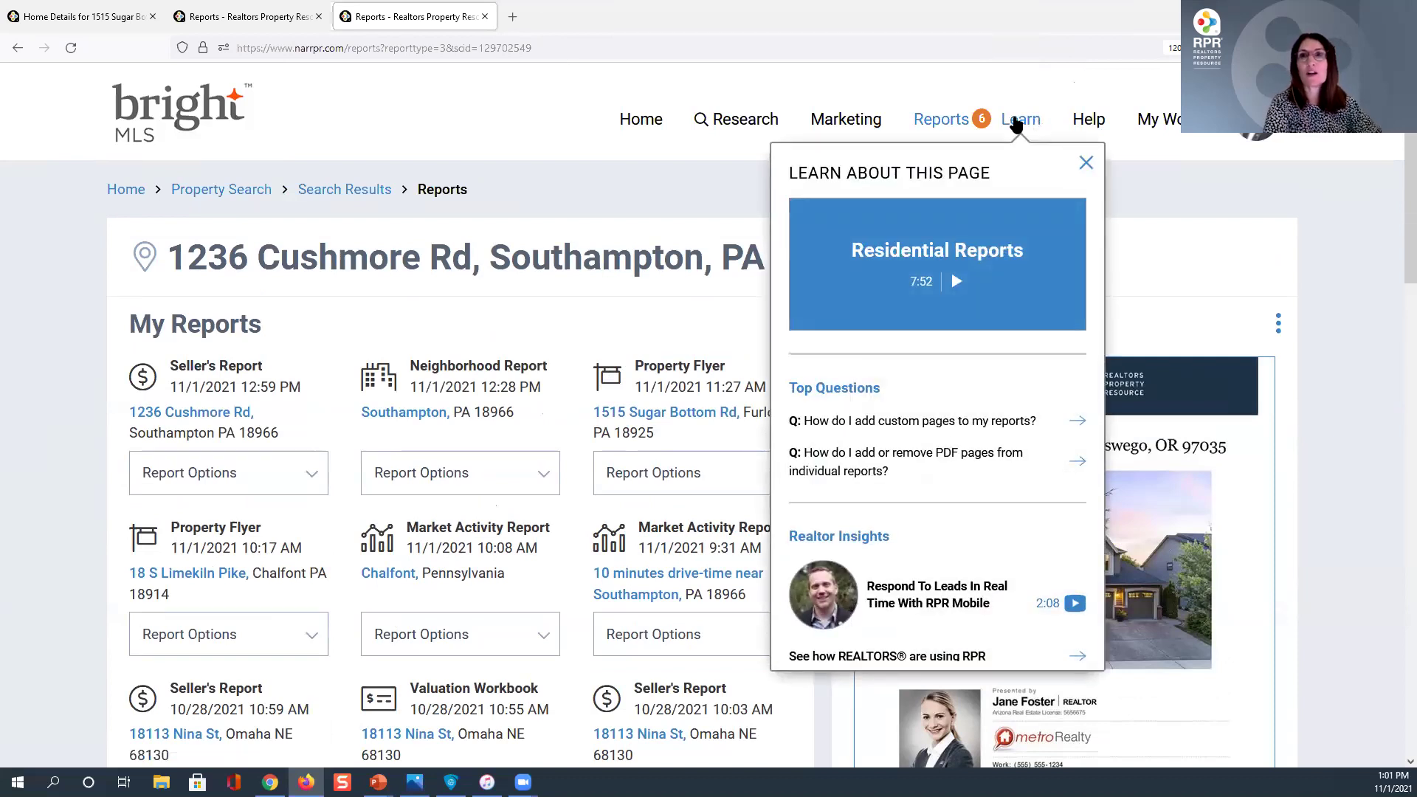
scroll(886, 452, down, 5)
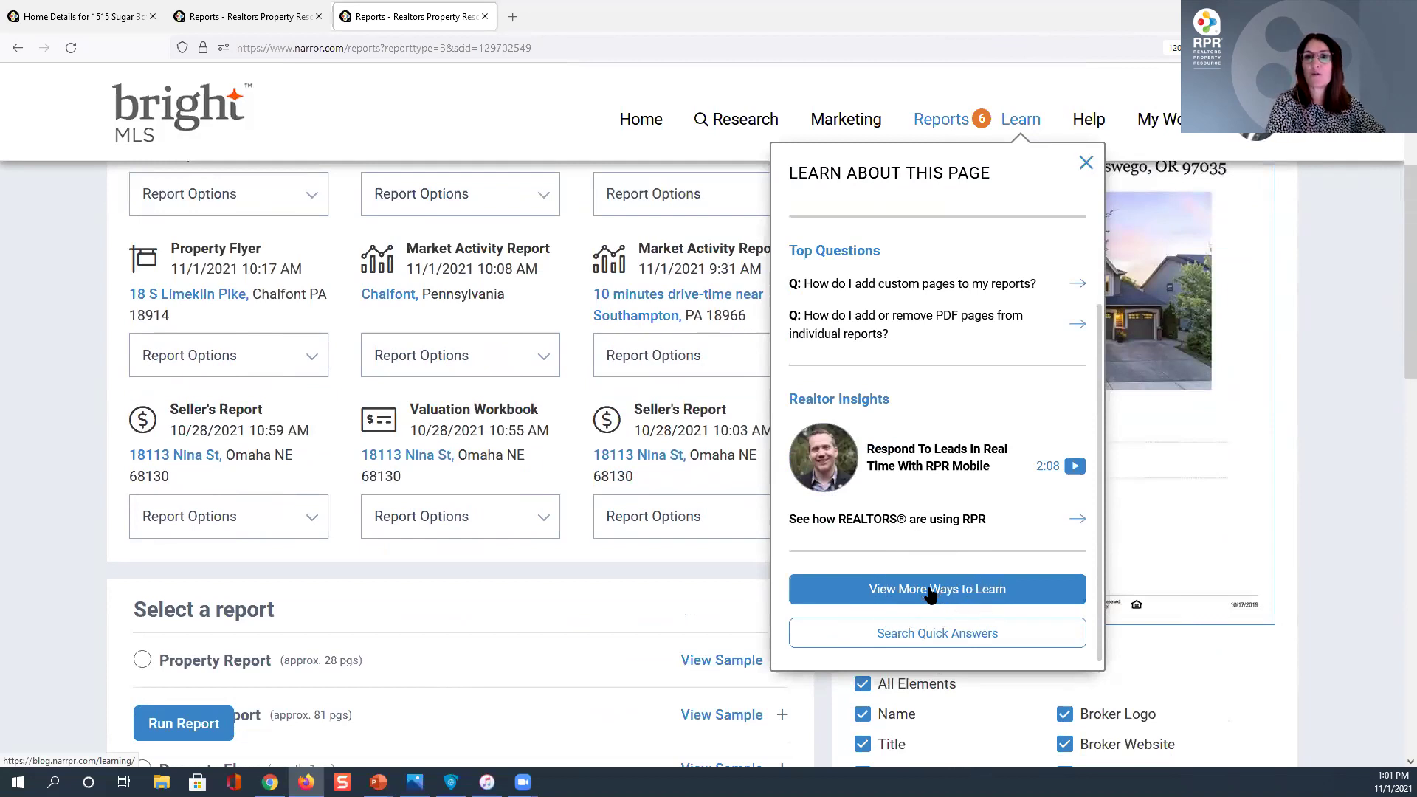
click(931, 591)
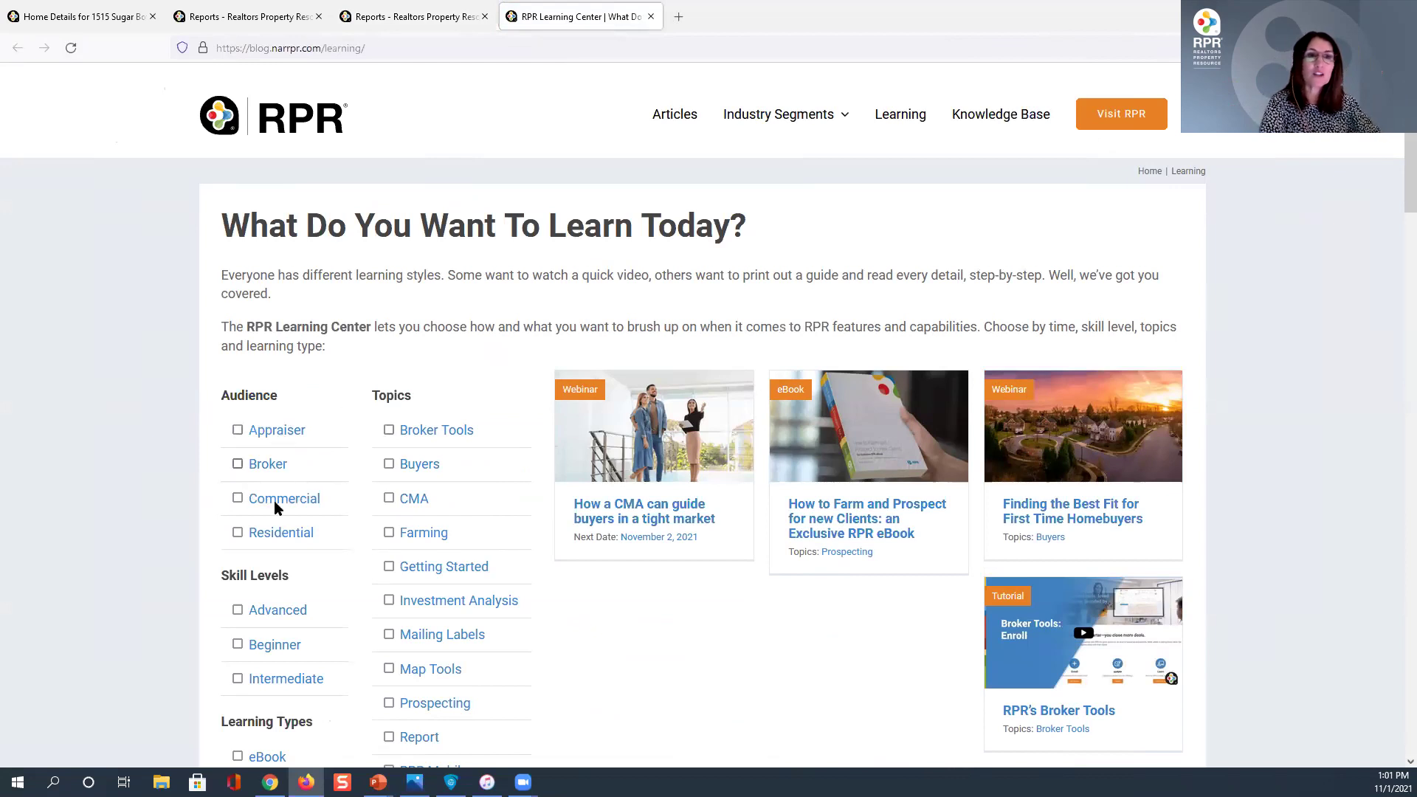
scroll(274, 504, down, 2)
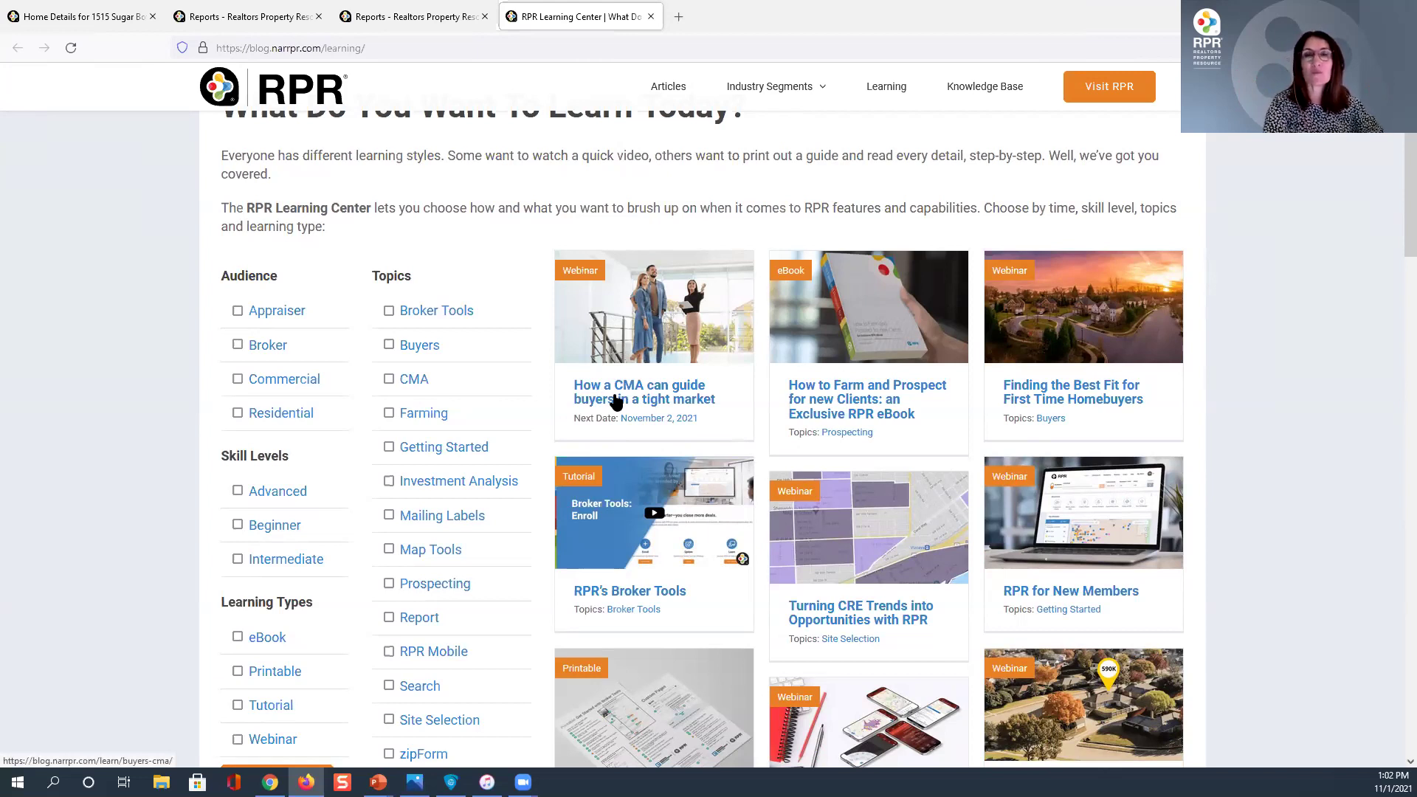
scroll(443, 472, down, 3)
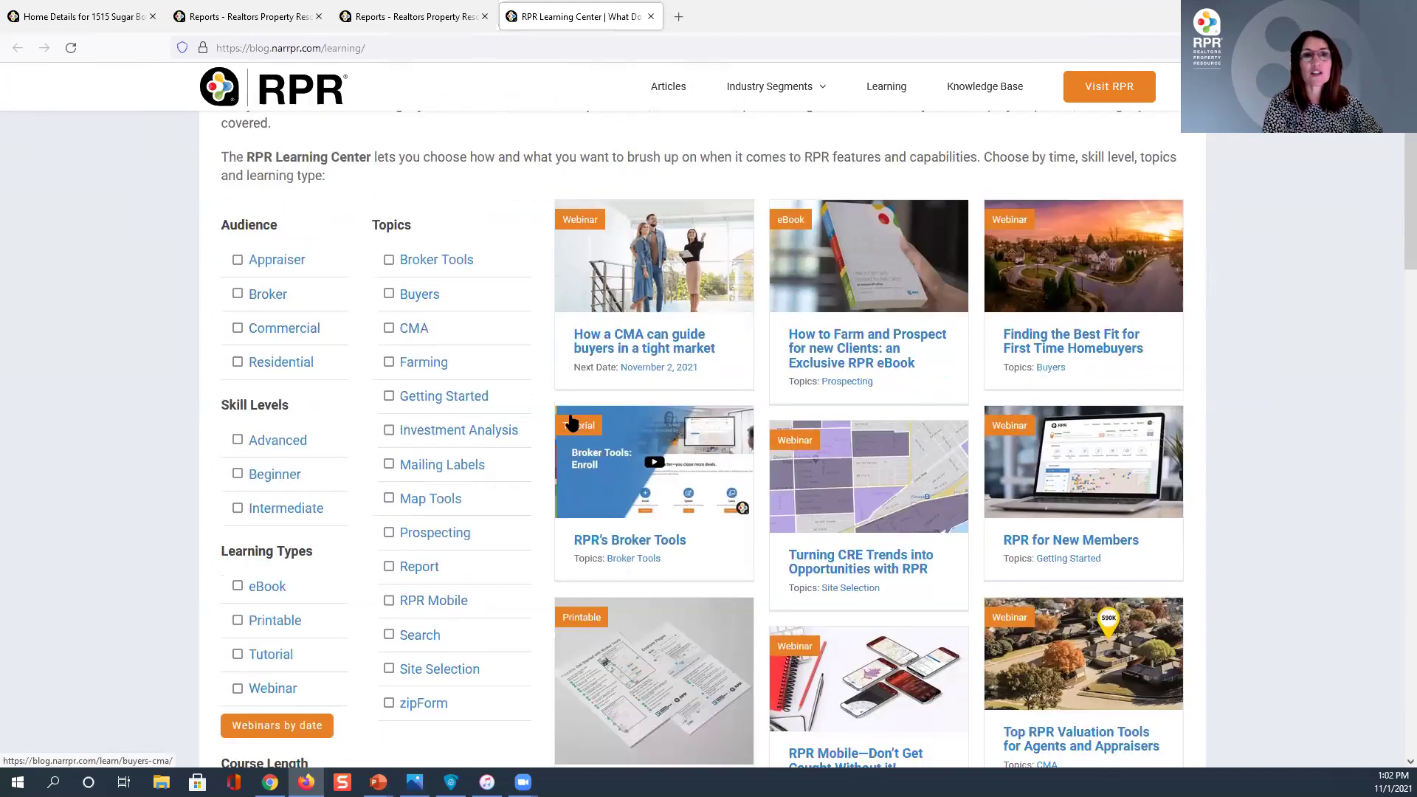